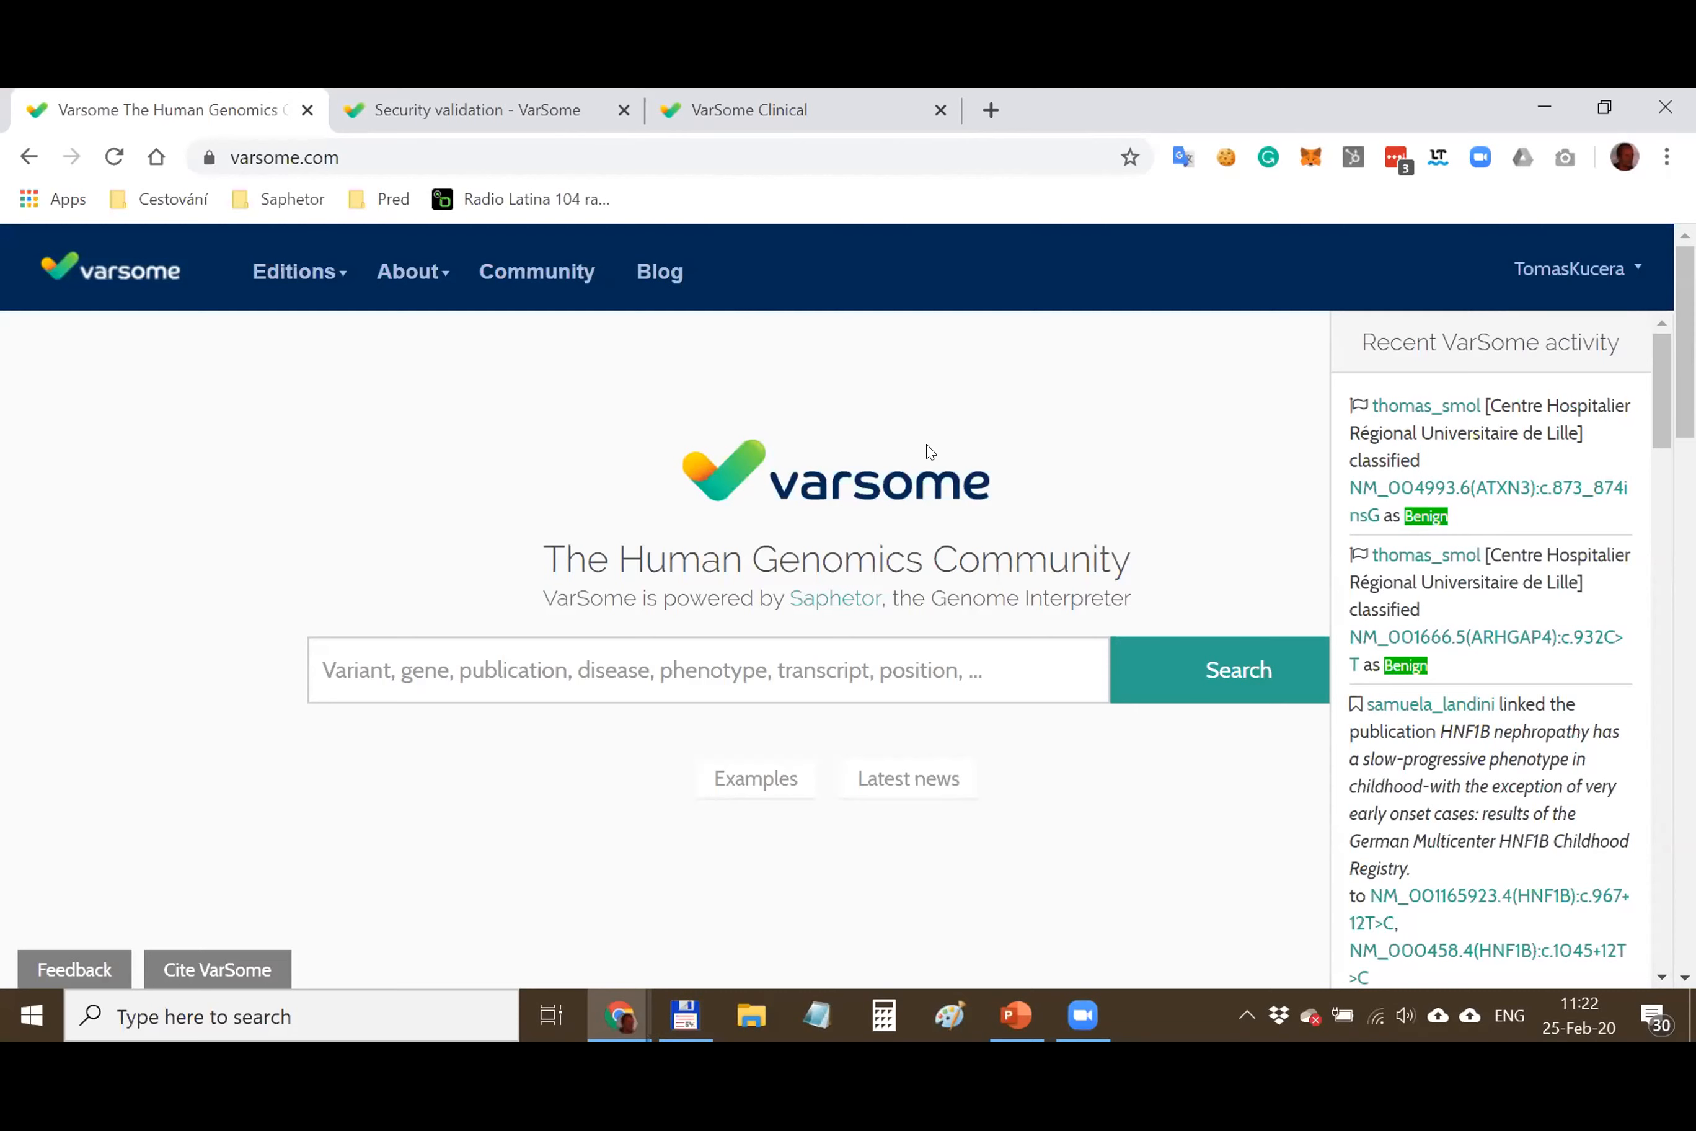
Pass the security check and load the BRAF:V600E variant page
{"action": "left_click", "coordinate": [631, 124]}
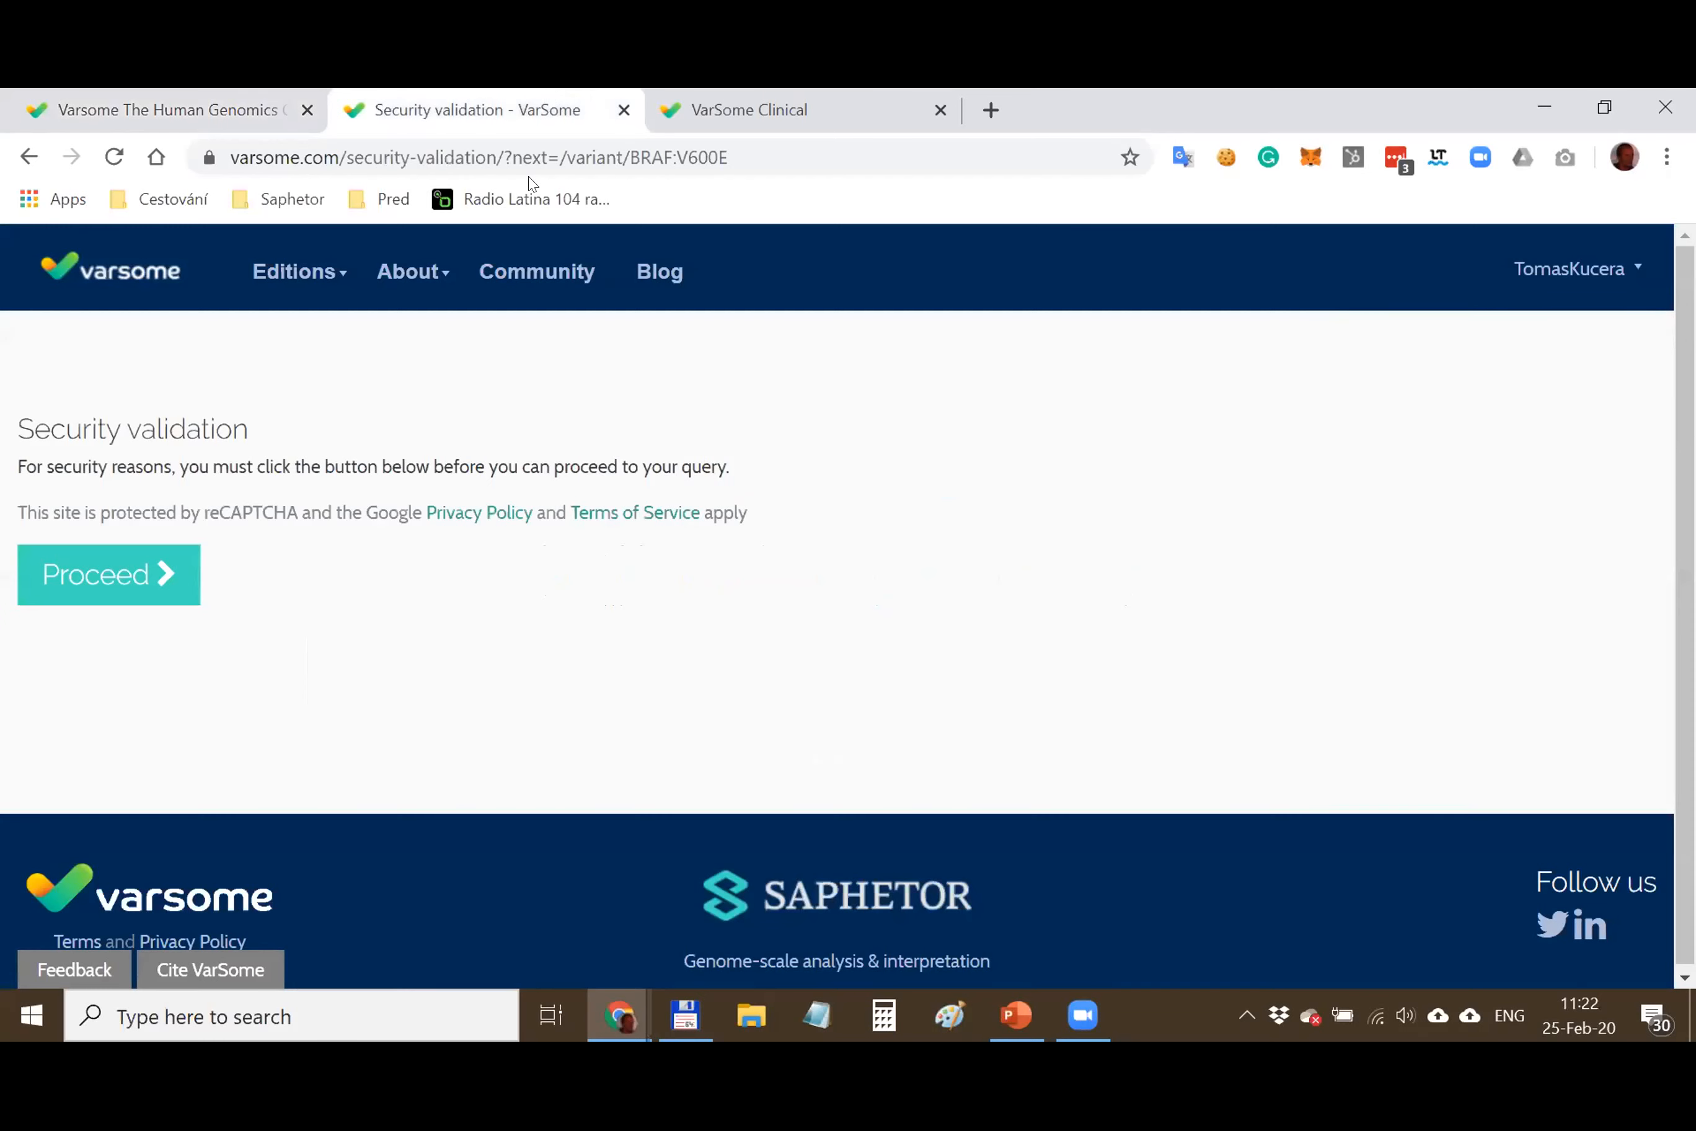
{"action": "left_click", "coordinate": [123, 591]}
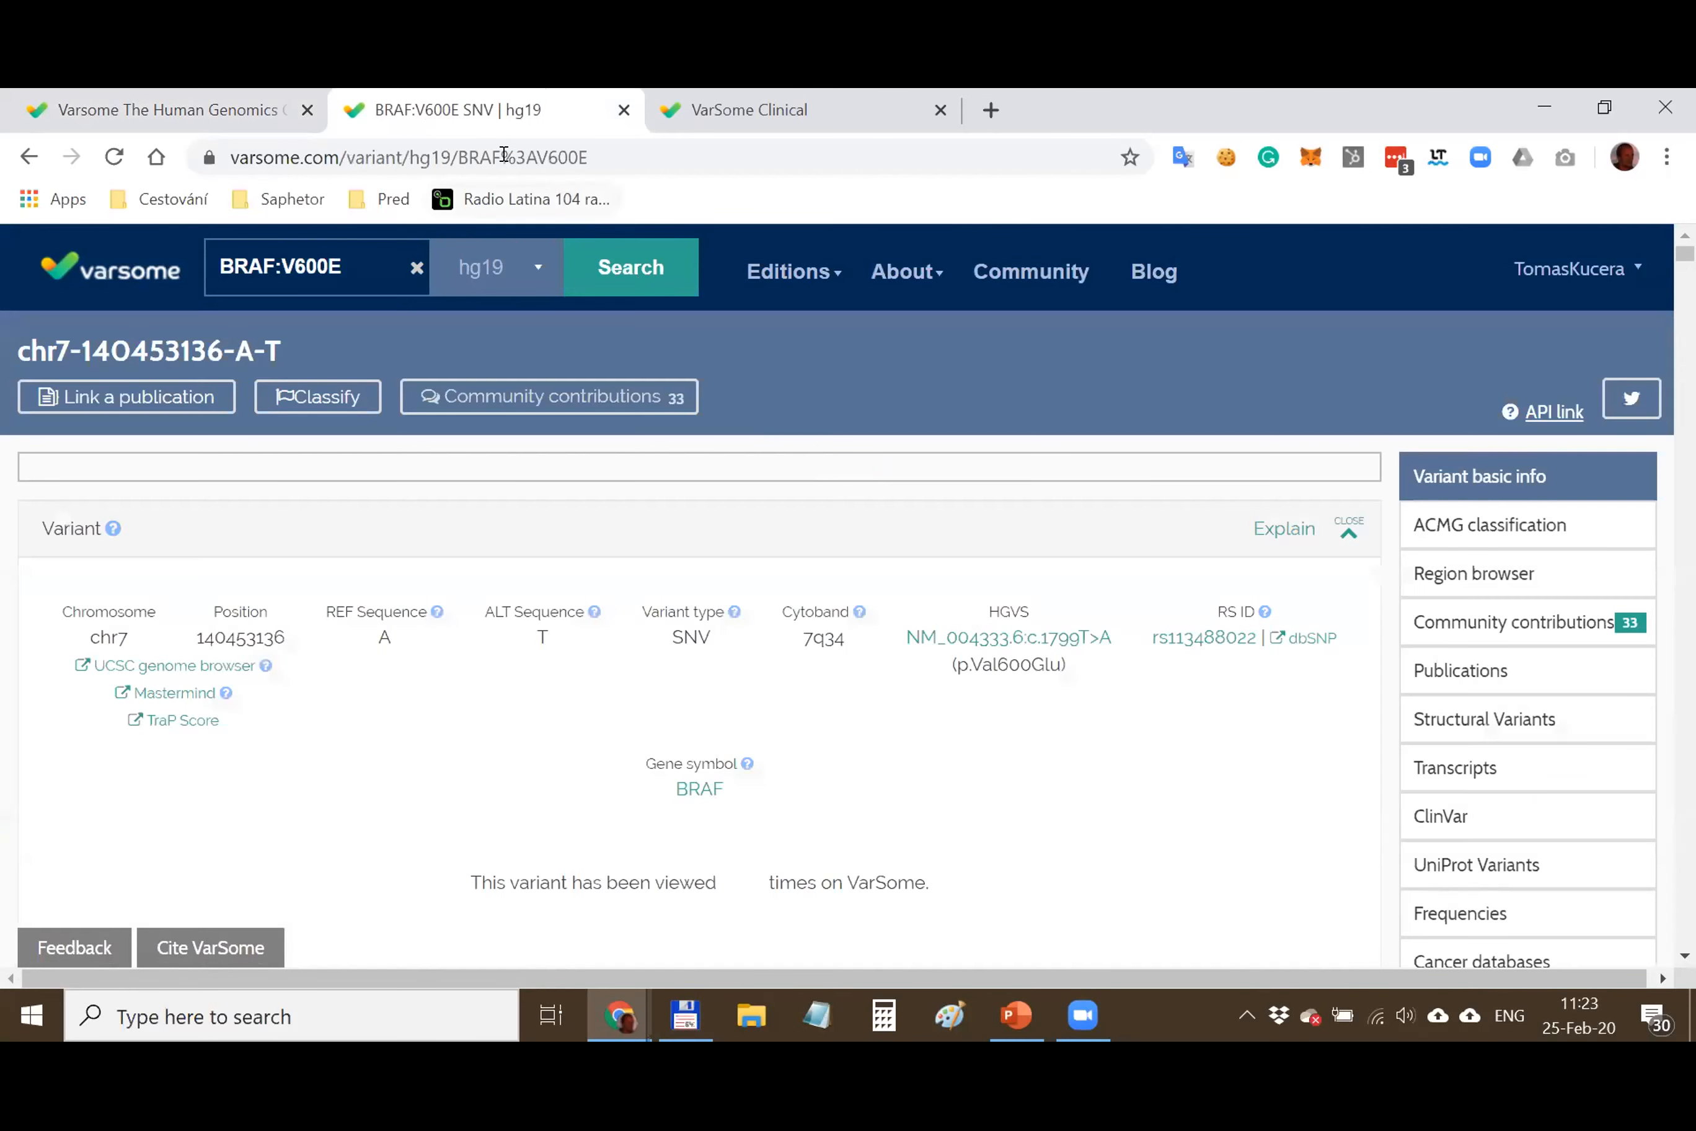
{"action": "double_click", "coordinate": [461, 149]}
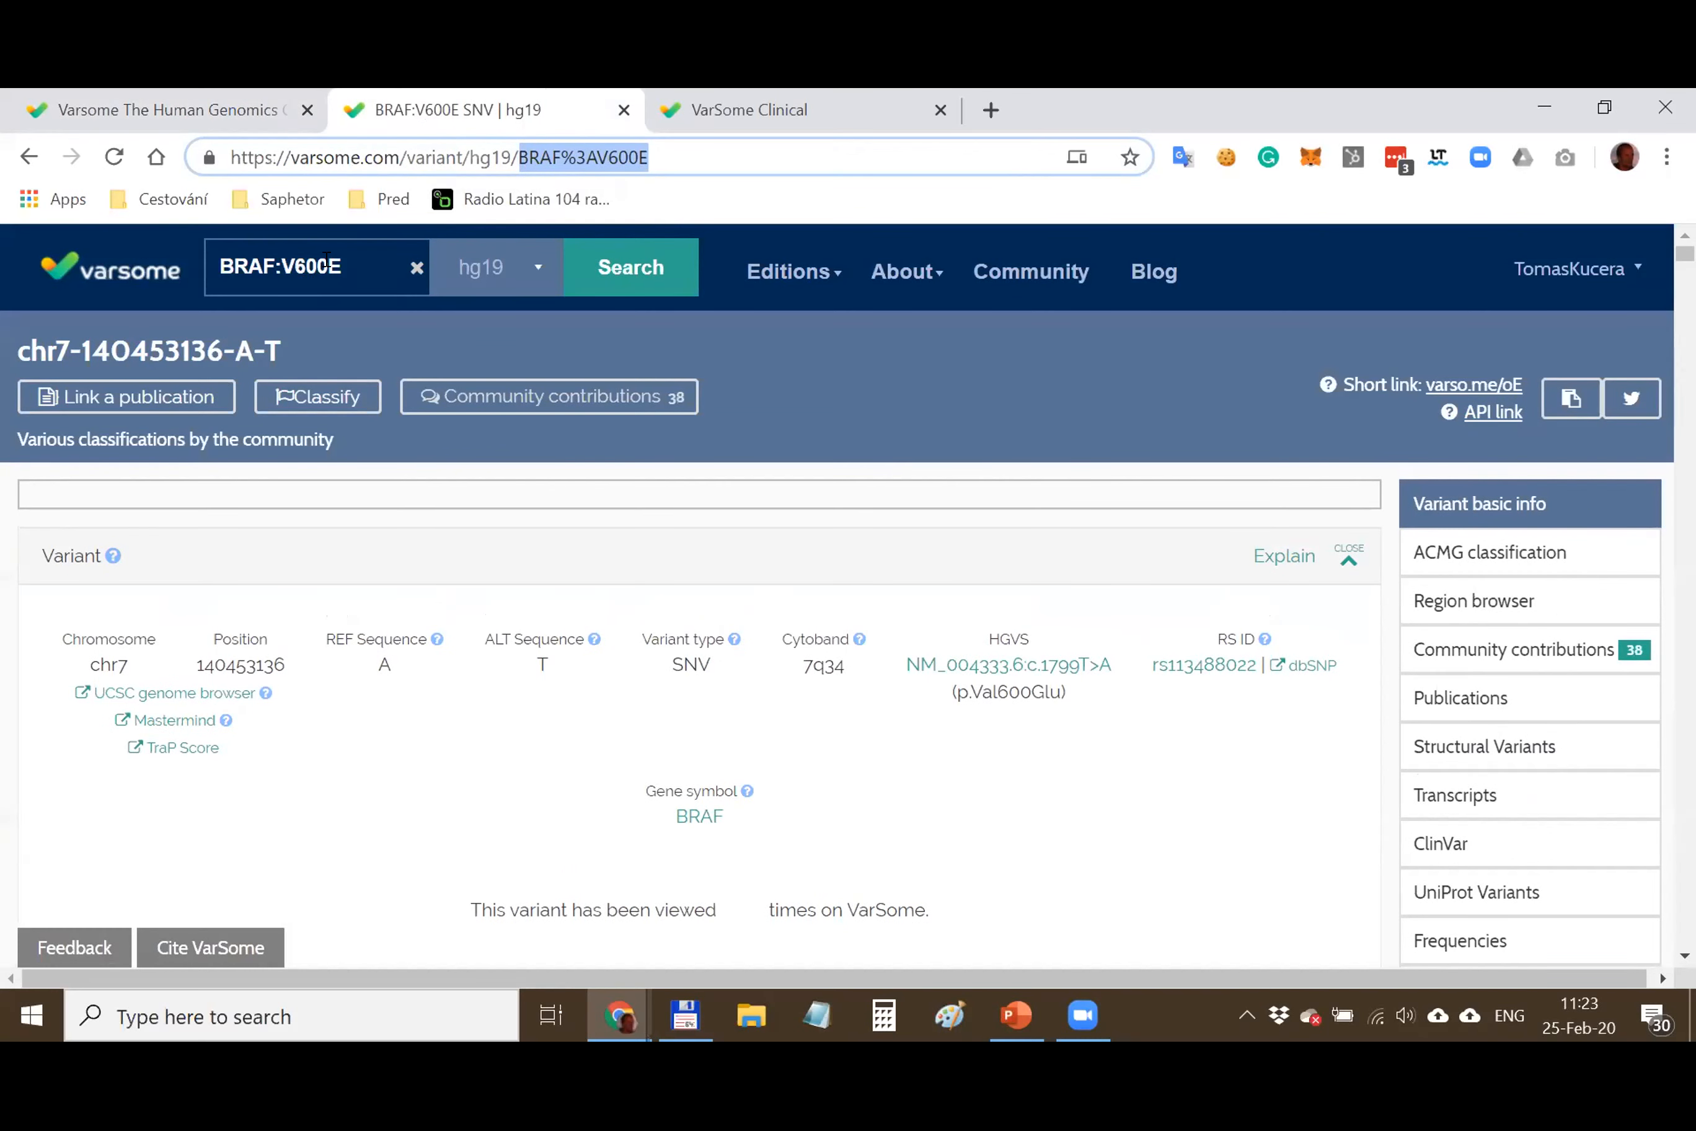
{"action": "left_click", "coordinate": [313, 281]}
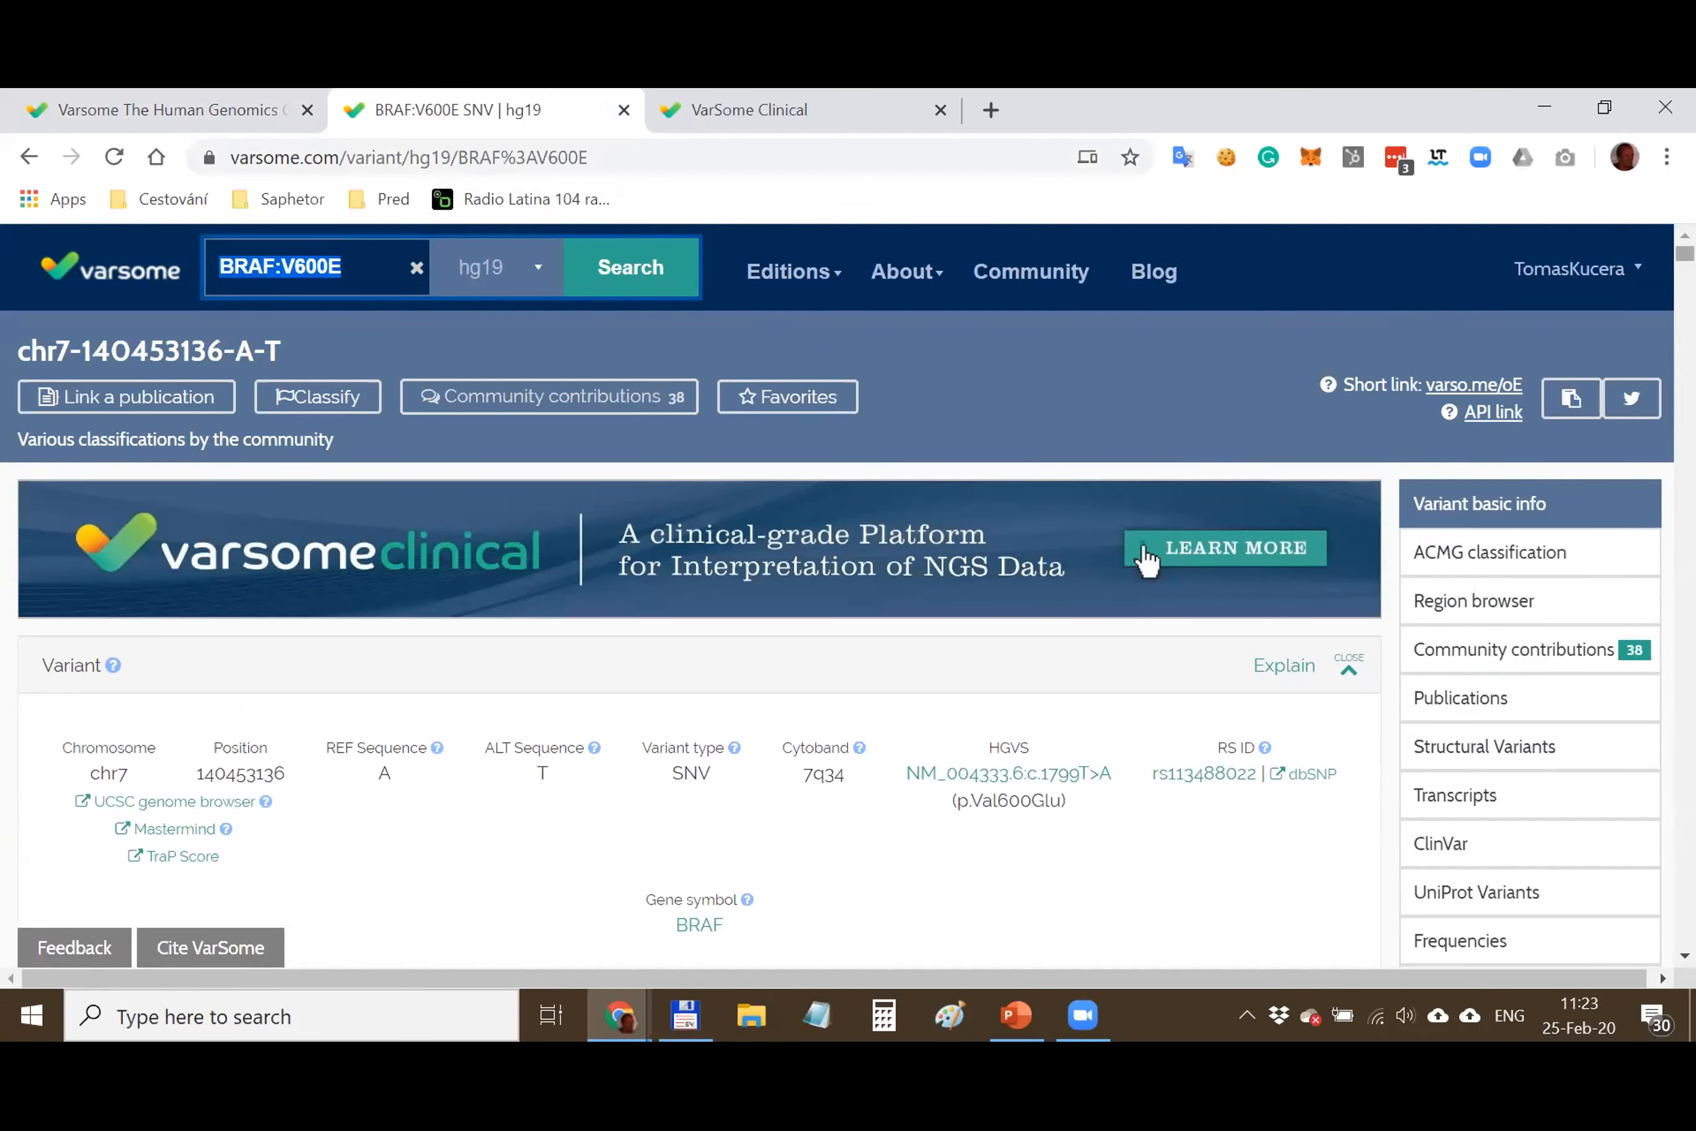
Jump to the BRAF:V600E ACMG classification showing the Pathogenic verdict
{"action": "scroll", "coordinate": [1146, 561], "scroll_direction": "down", "scroll_amount": 20}
{"action": "scroll", "coordinate": [1664, 627], "scroll_direction": "down", "scroll_amount": 20}
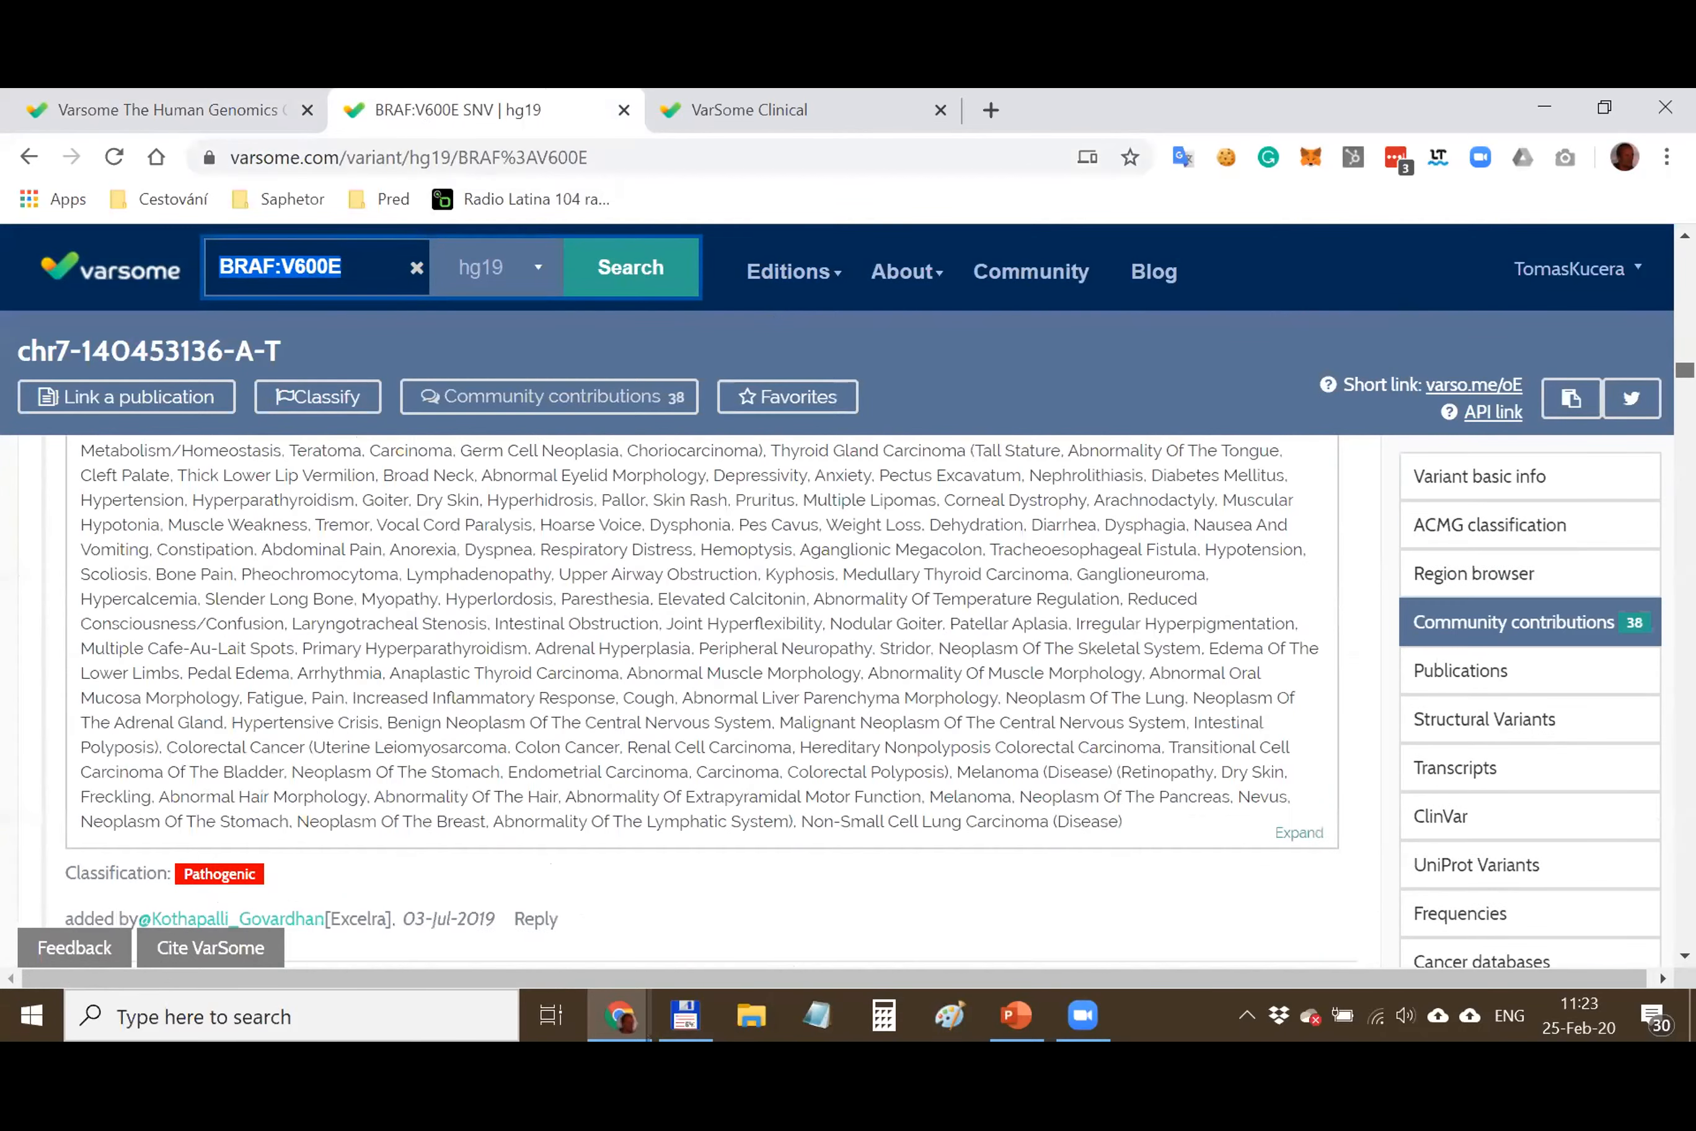
{"action": "scroll", "coordinate": [1663, 626], "scroll_direction": "down", "scroll_amount": 20}
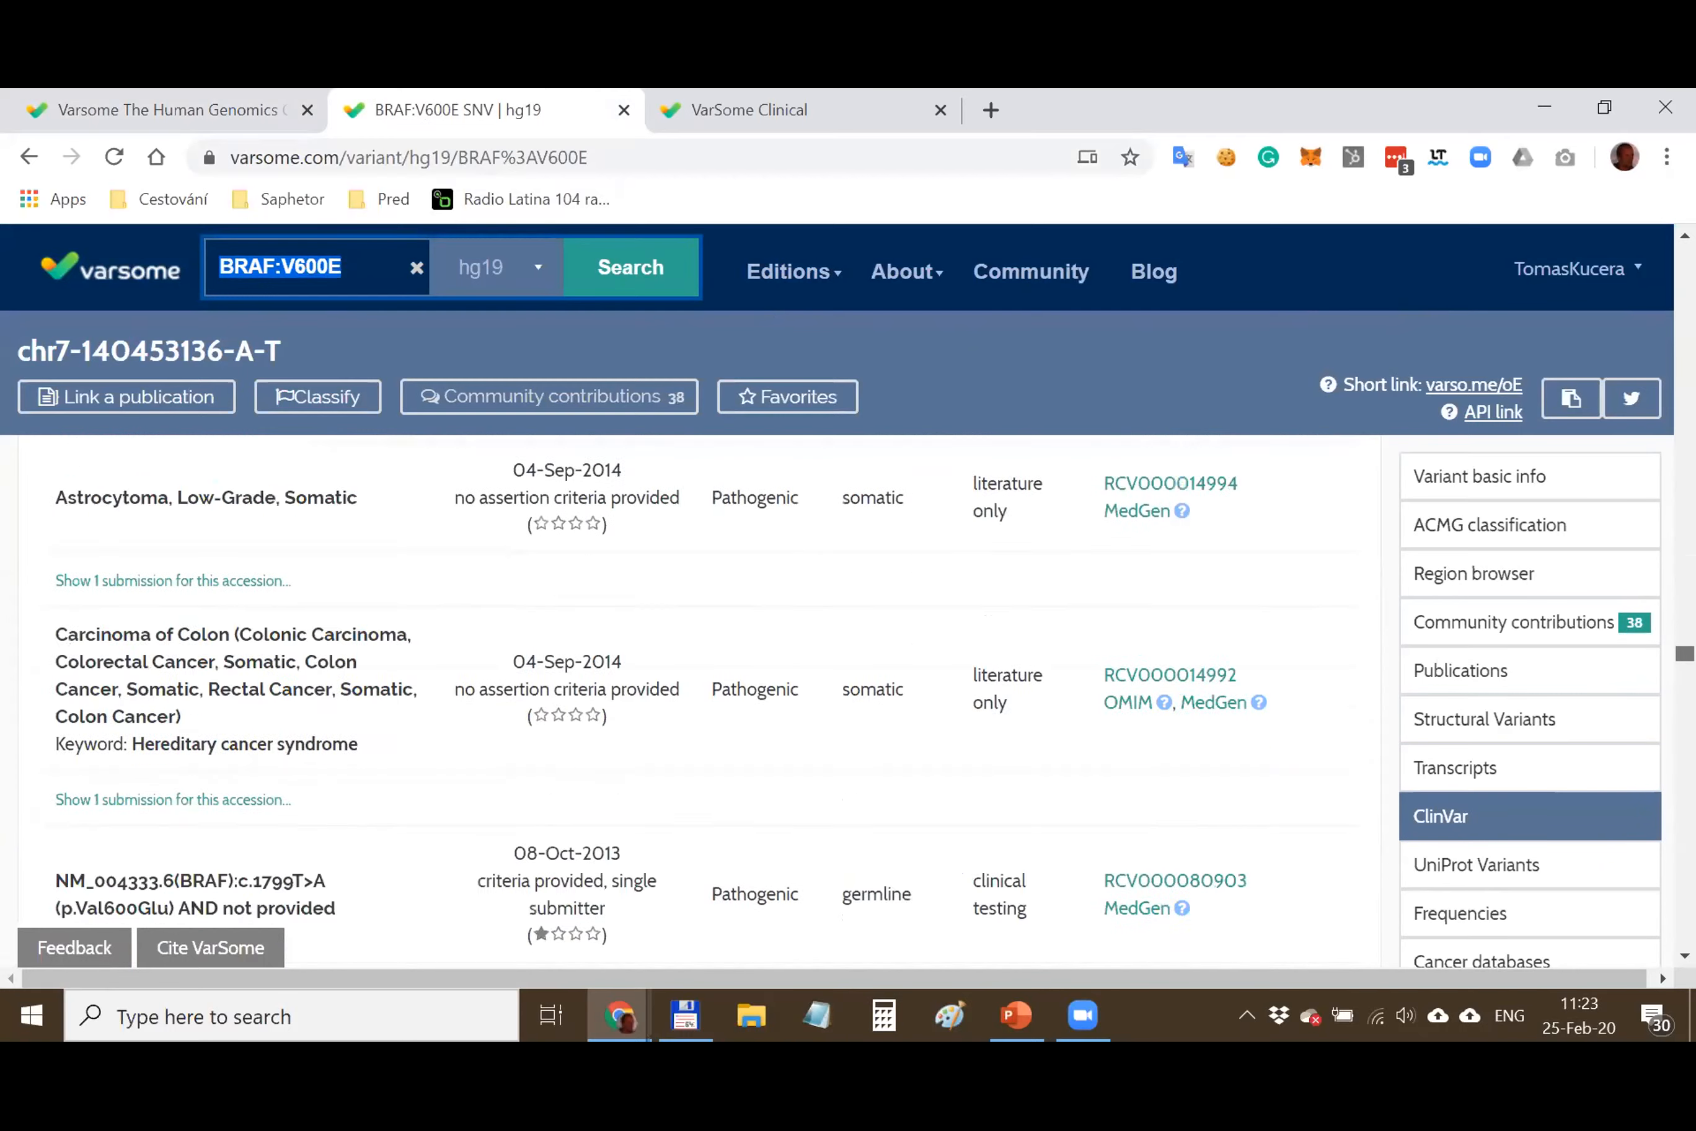
{"action": "scroll", "coordinate": [693, 701], "scroll_direction": "down", "scroll_amount": 20}
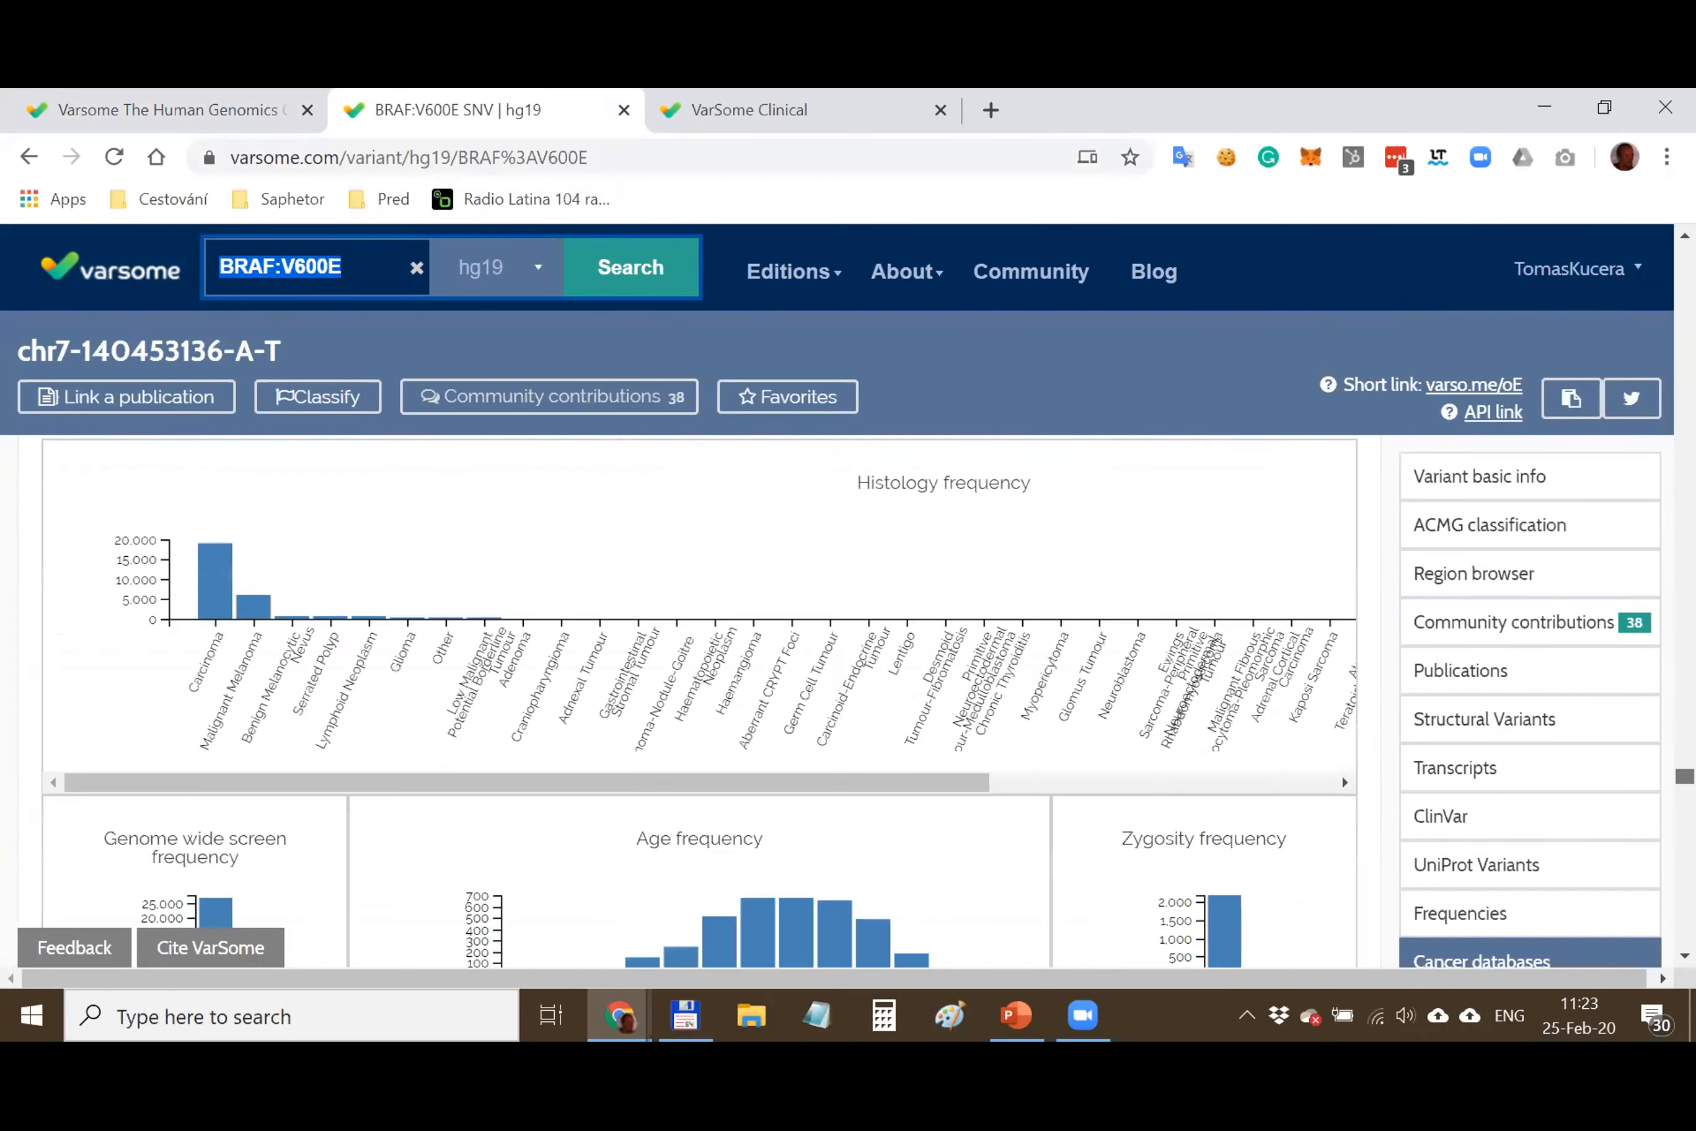
{"action": "left_click_drag", "start_coordinate": [1685, 883], "coordinate": [1685, 303]}
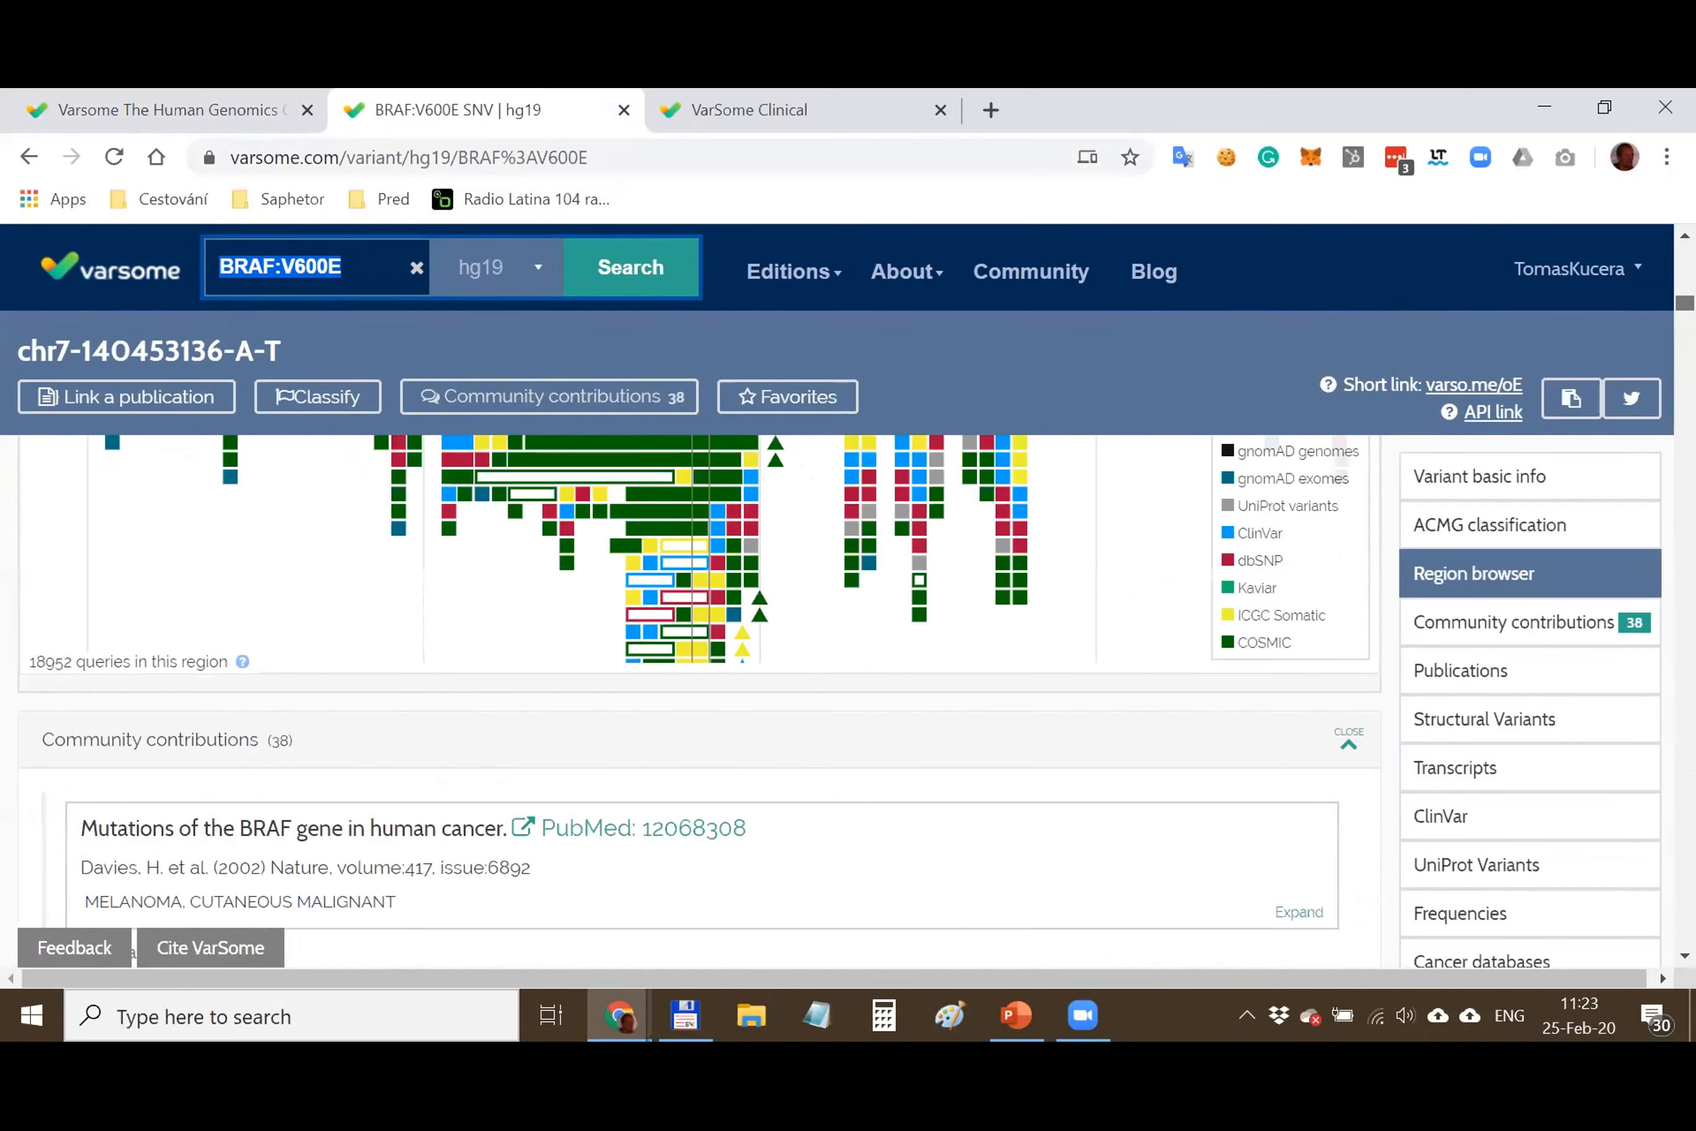
{"action": "left_click", "coordinate": [1466, 529]}
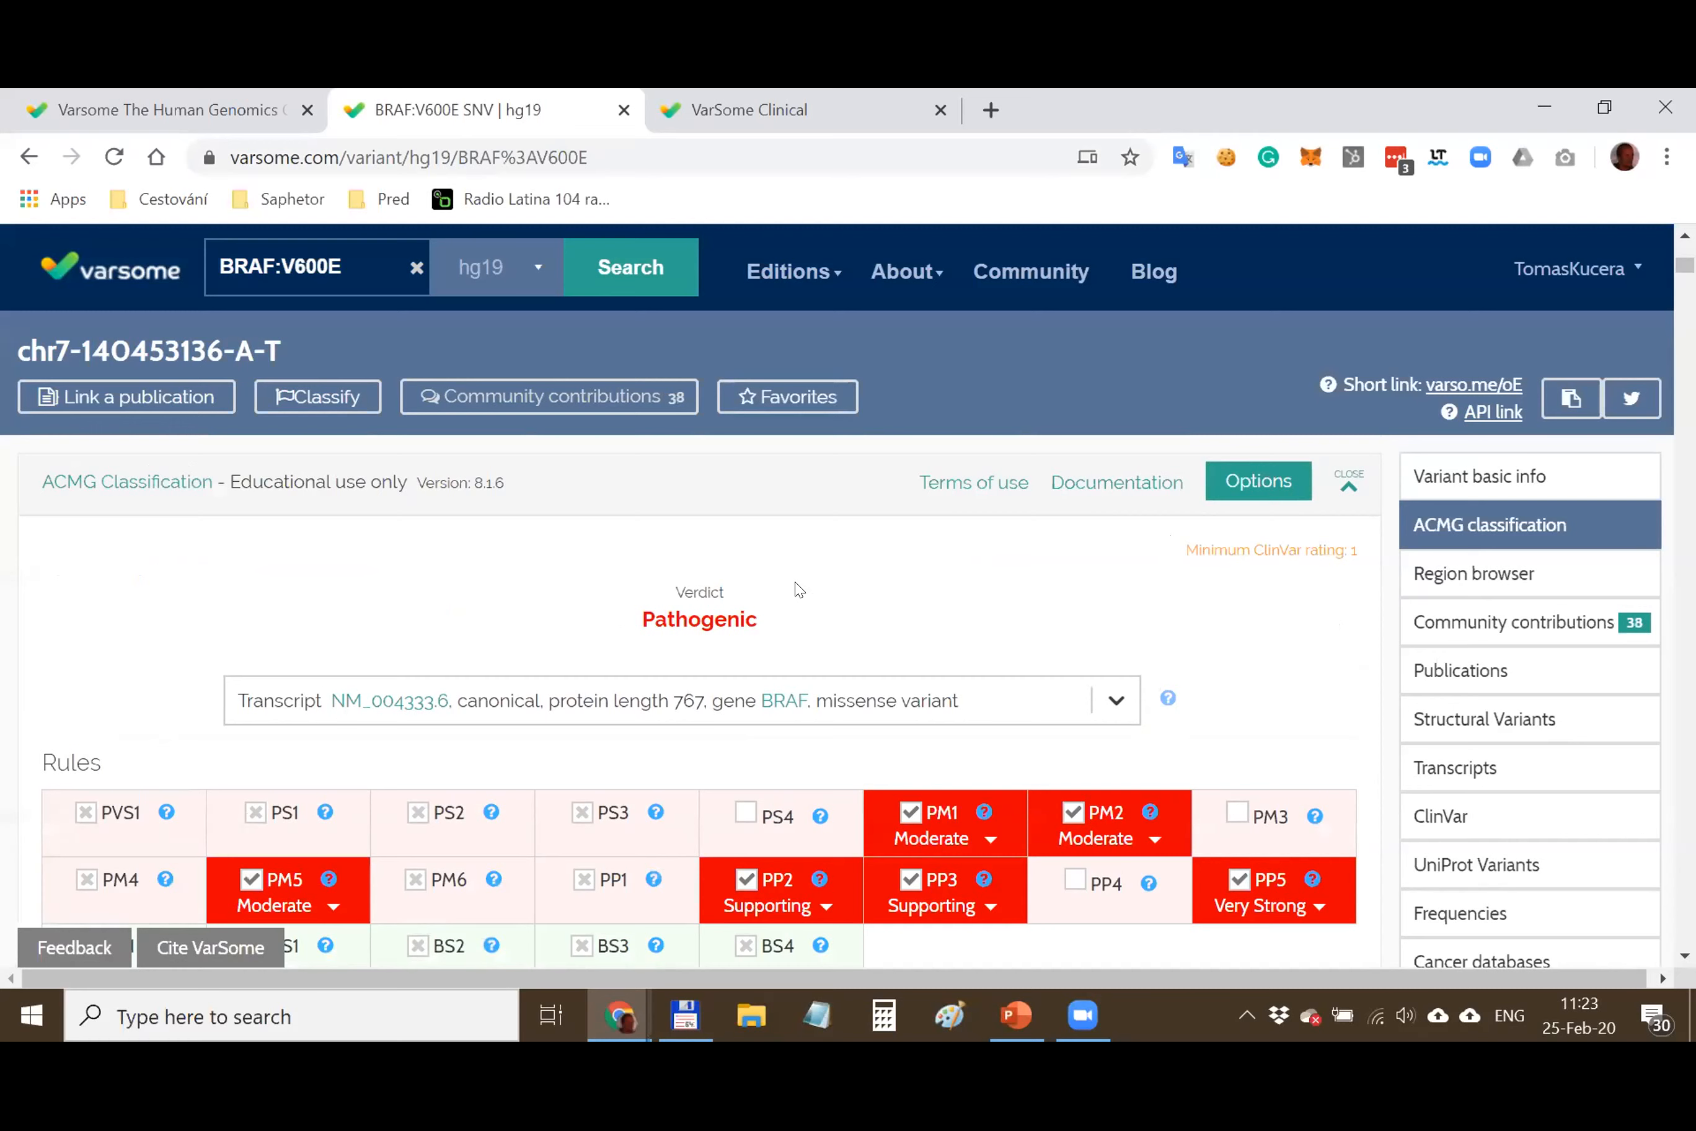
Open the PP5 rule details showing Very Strong strength, upgraded from Supporting
{"action": "scroll", "coordinate": [795, 590], "scroll_direction": "down", "scroll_amount": 2}
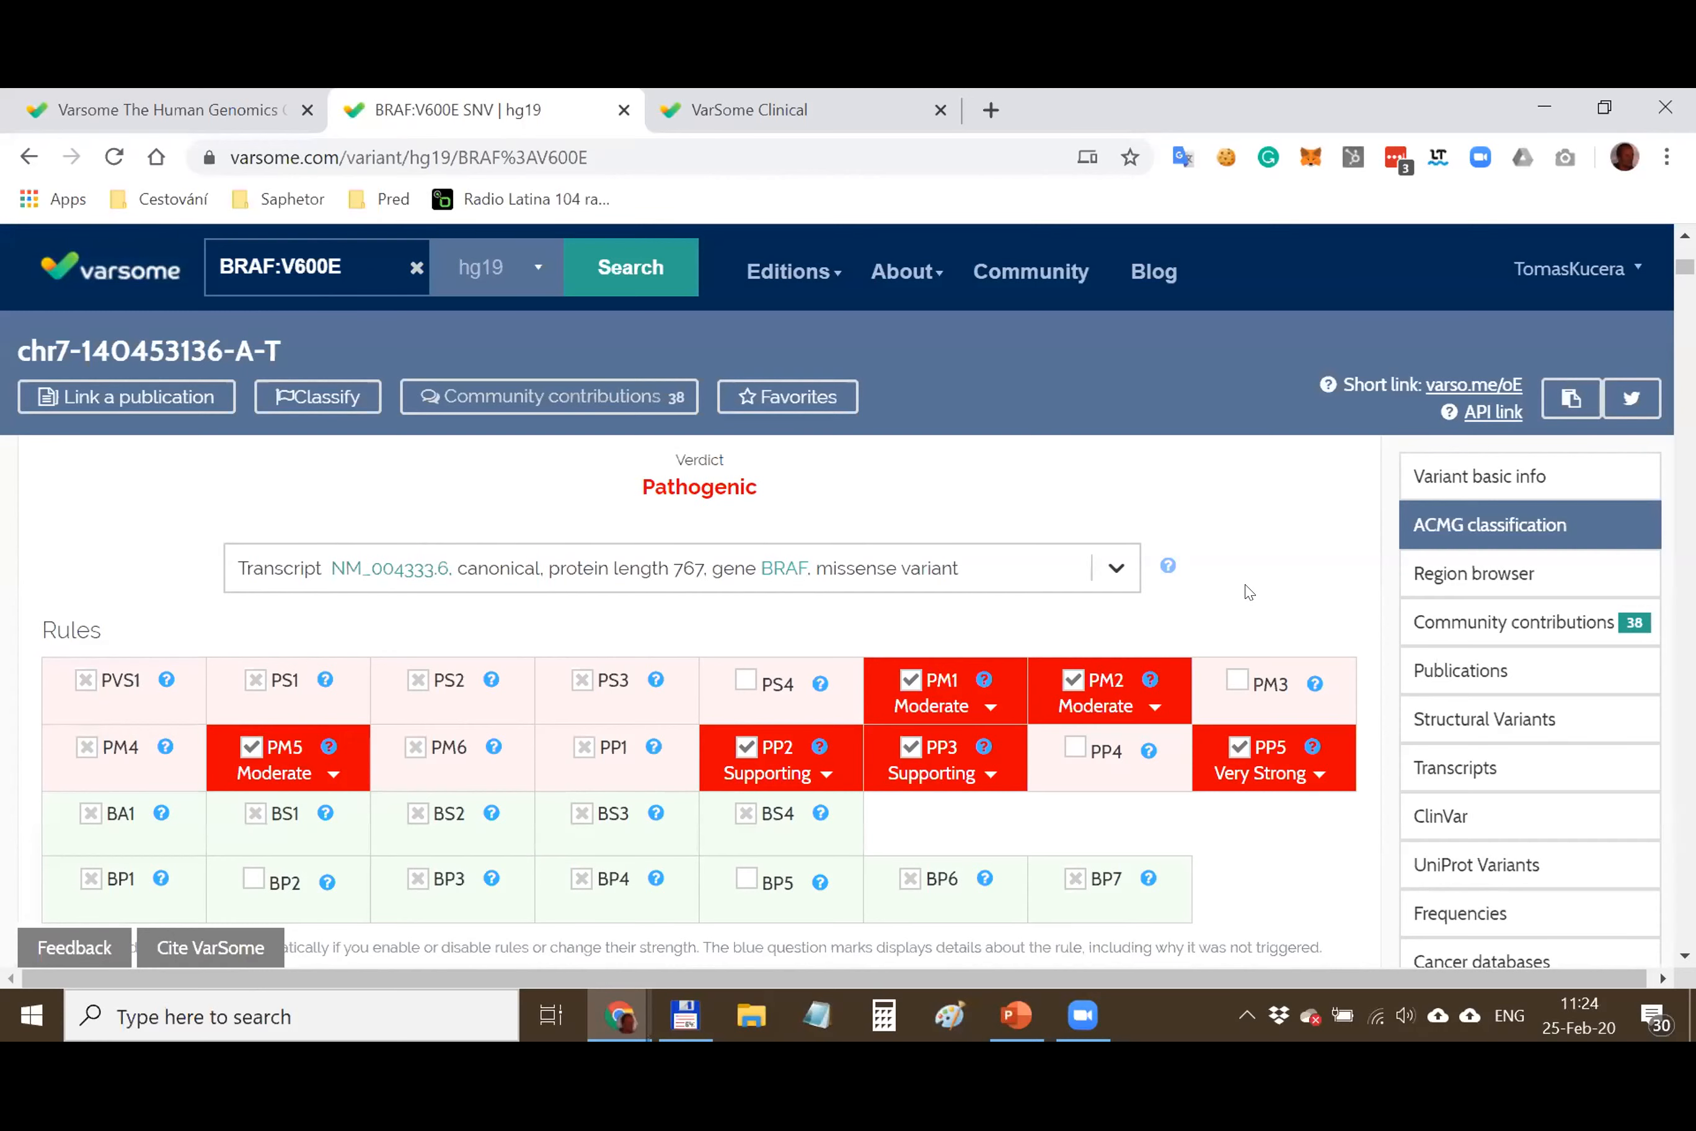
{"action": "scroll", "coordinate": [1298, 626], "scroll_direction": "down", "scroll_amount": 2}
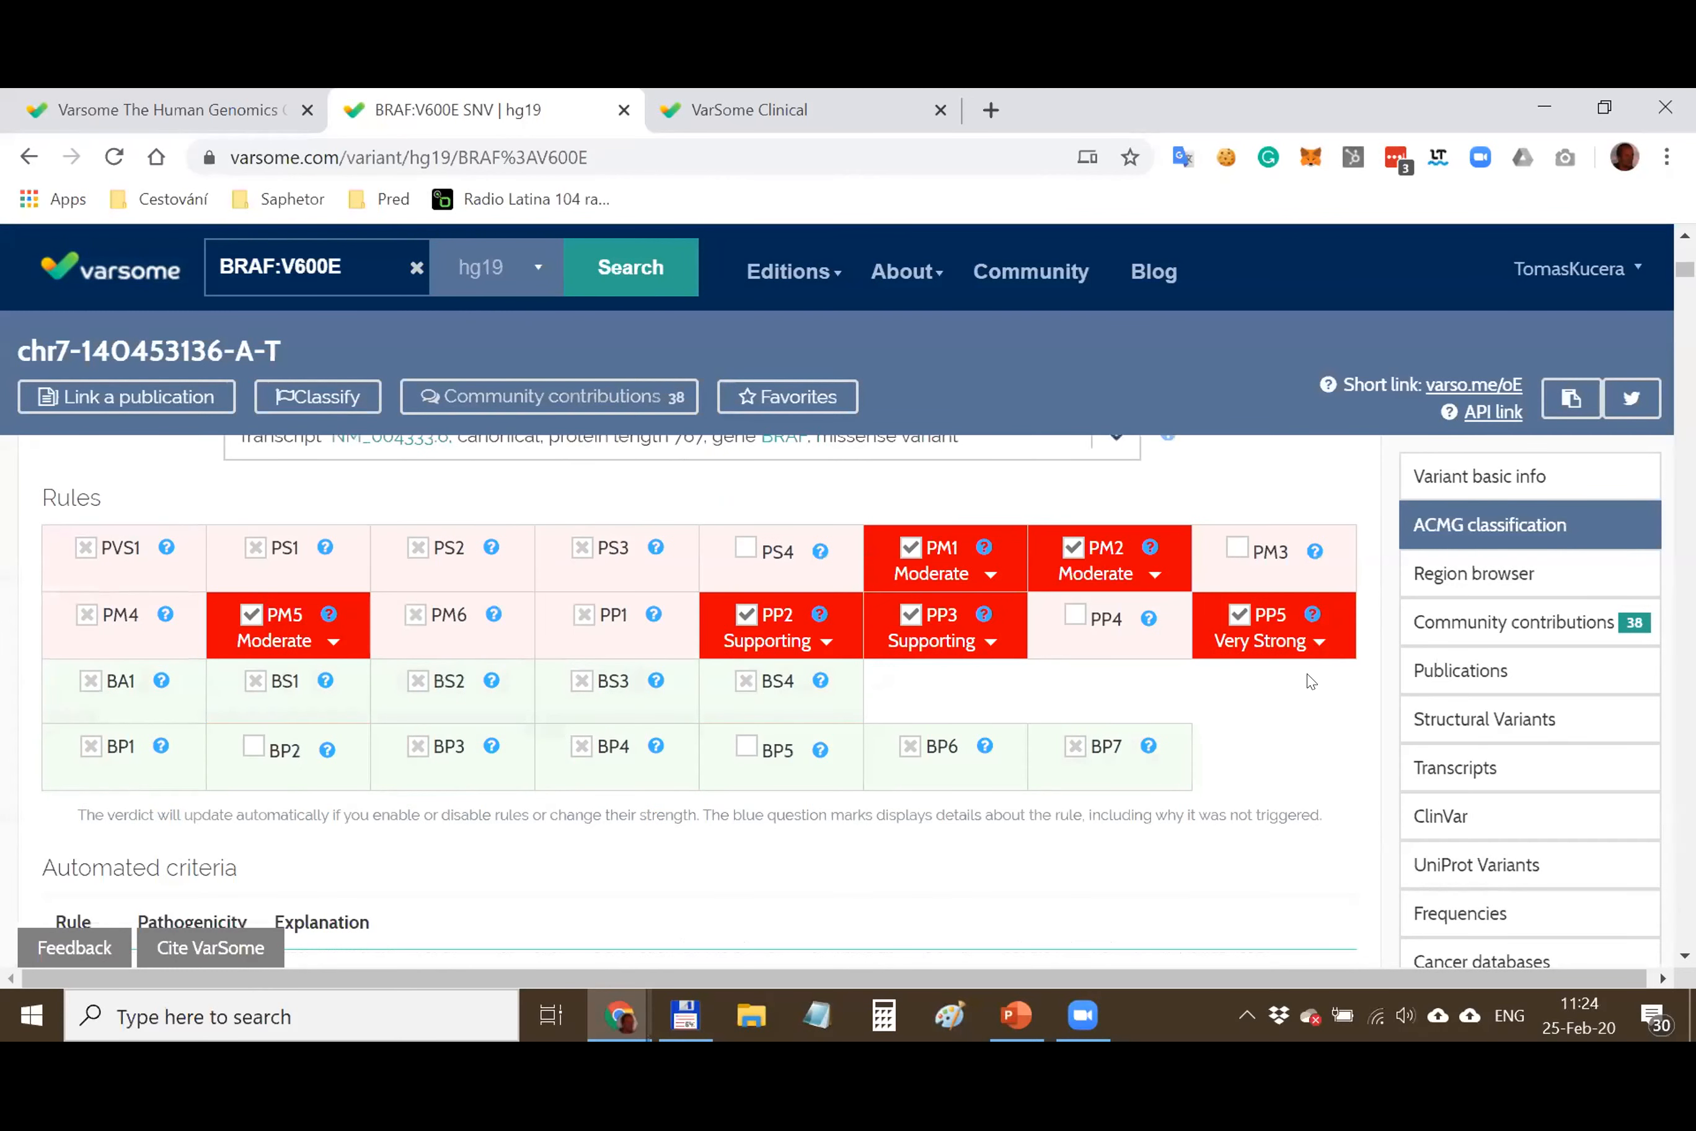
{"action": "left_click", "coordinate": [1312, 612]}
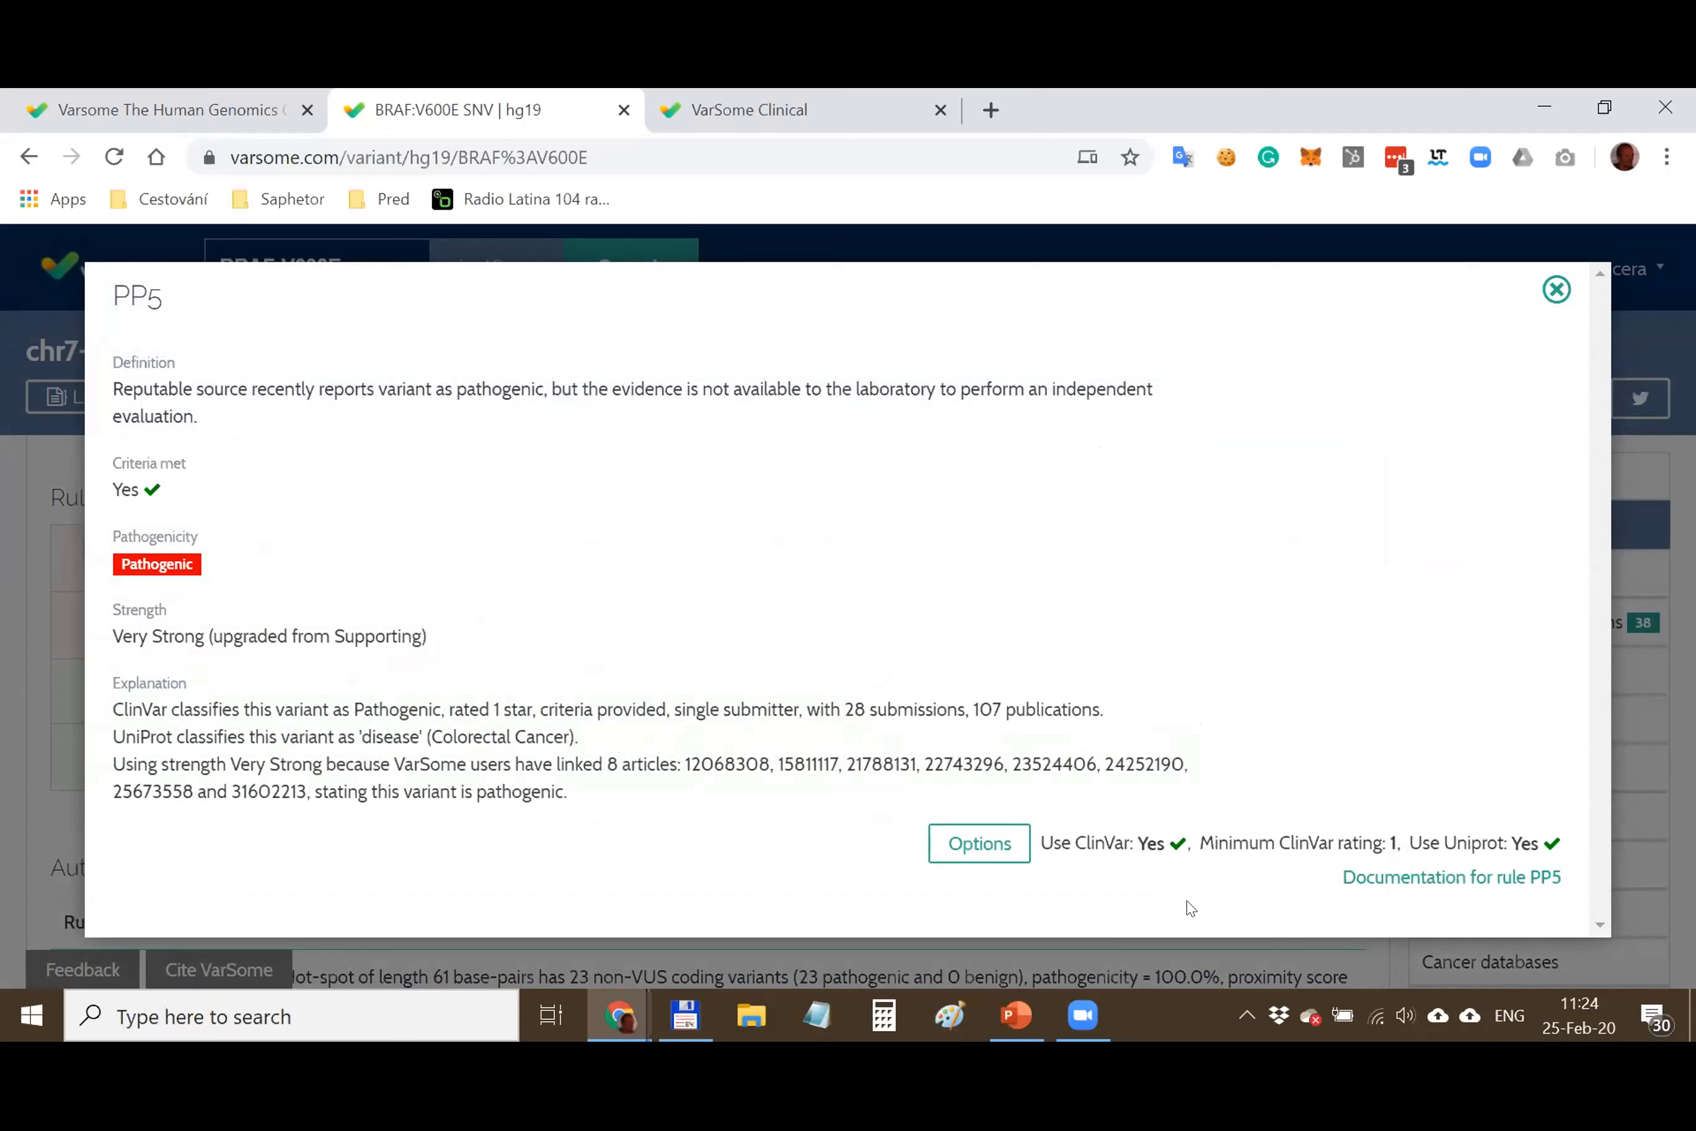
Highlight the Use ClinVar setting and UniProt sentence, then close the PP5 details
{"action": "left_click_drag", "start_coordinate": [1041, 841], "coordinate": [1129, 843]}
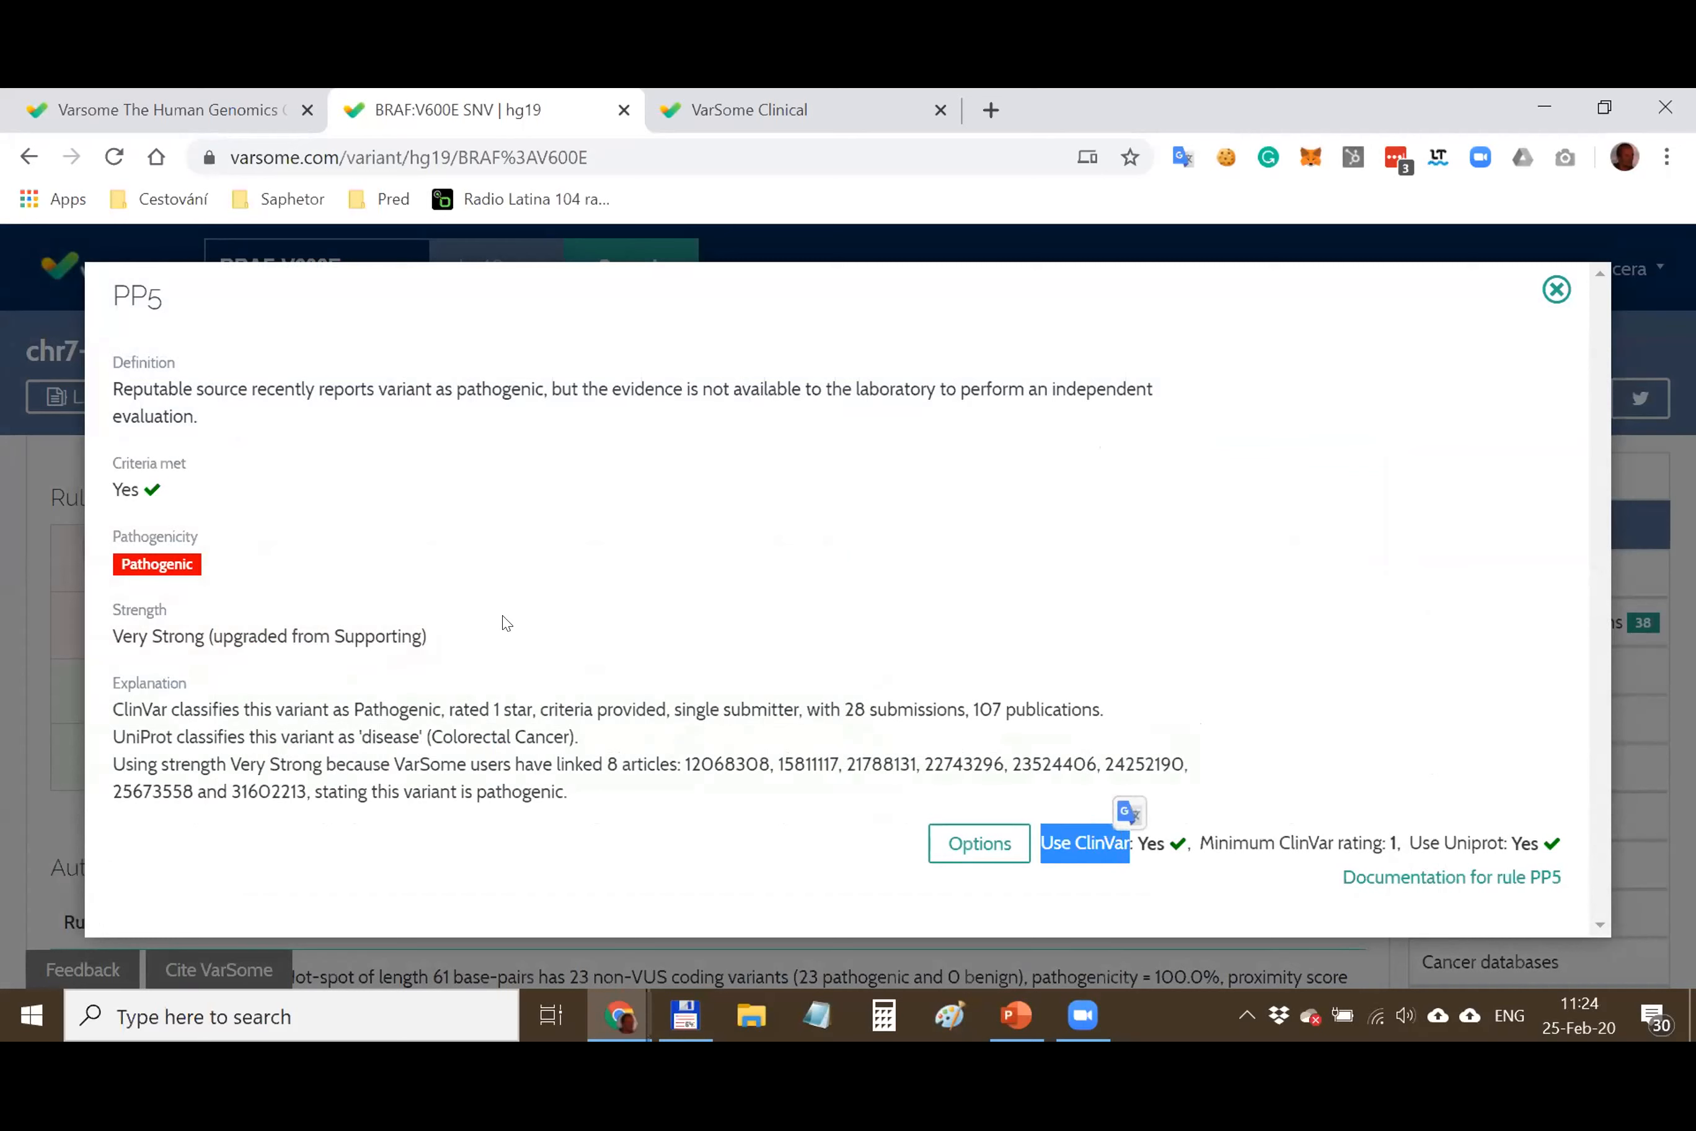
{"action": "left_click", "coordinate": [487, 660]}
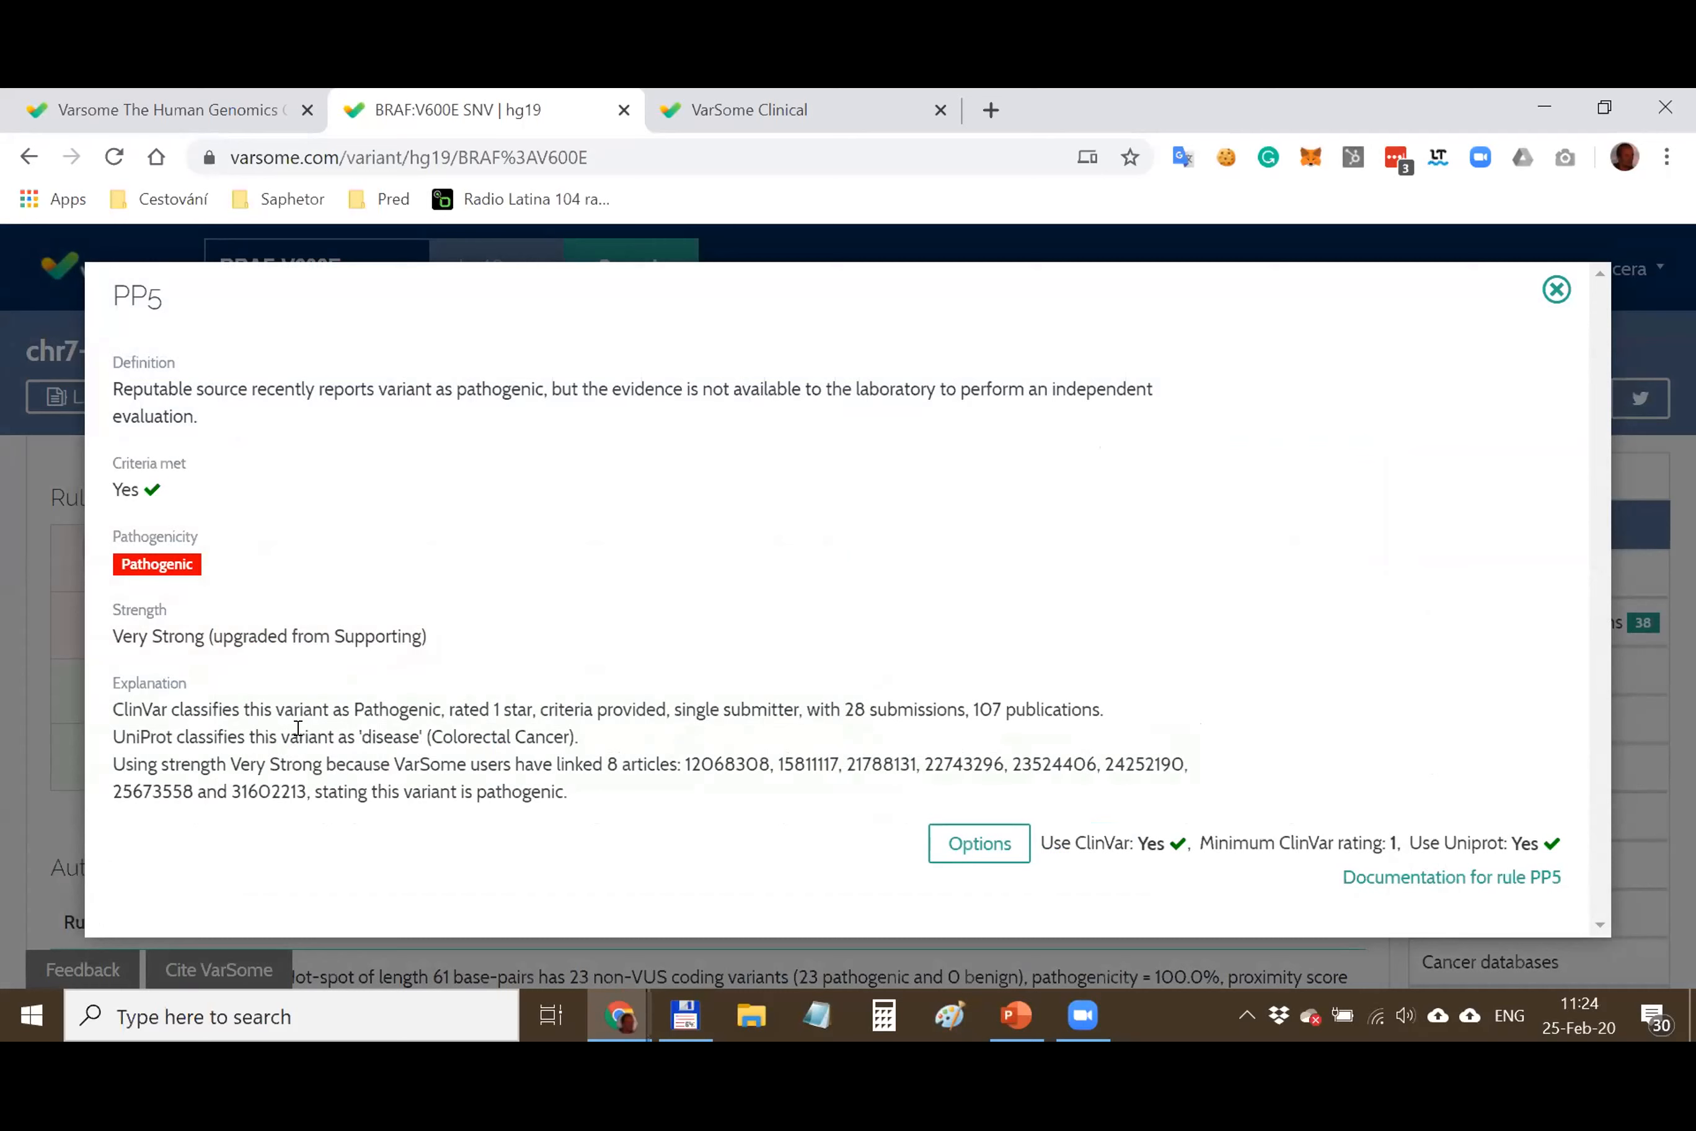
{"action": "left_click_drag", "start_coordinate": [113, 735], "coordinate": [664, 752]}
{"action": "left_click", "coordinate": [250, 714]}
{"action": "left_click", "coordinate": [1557, 289]}
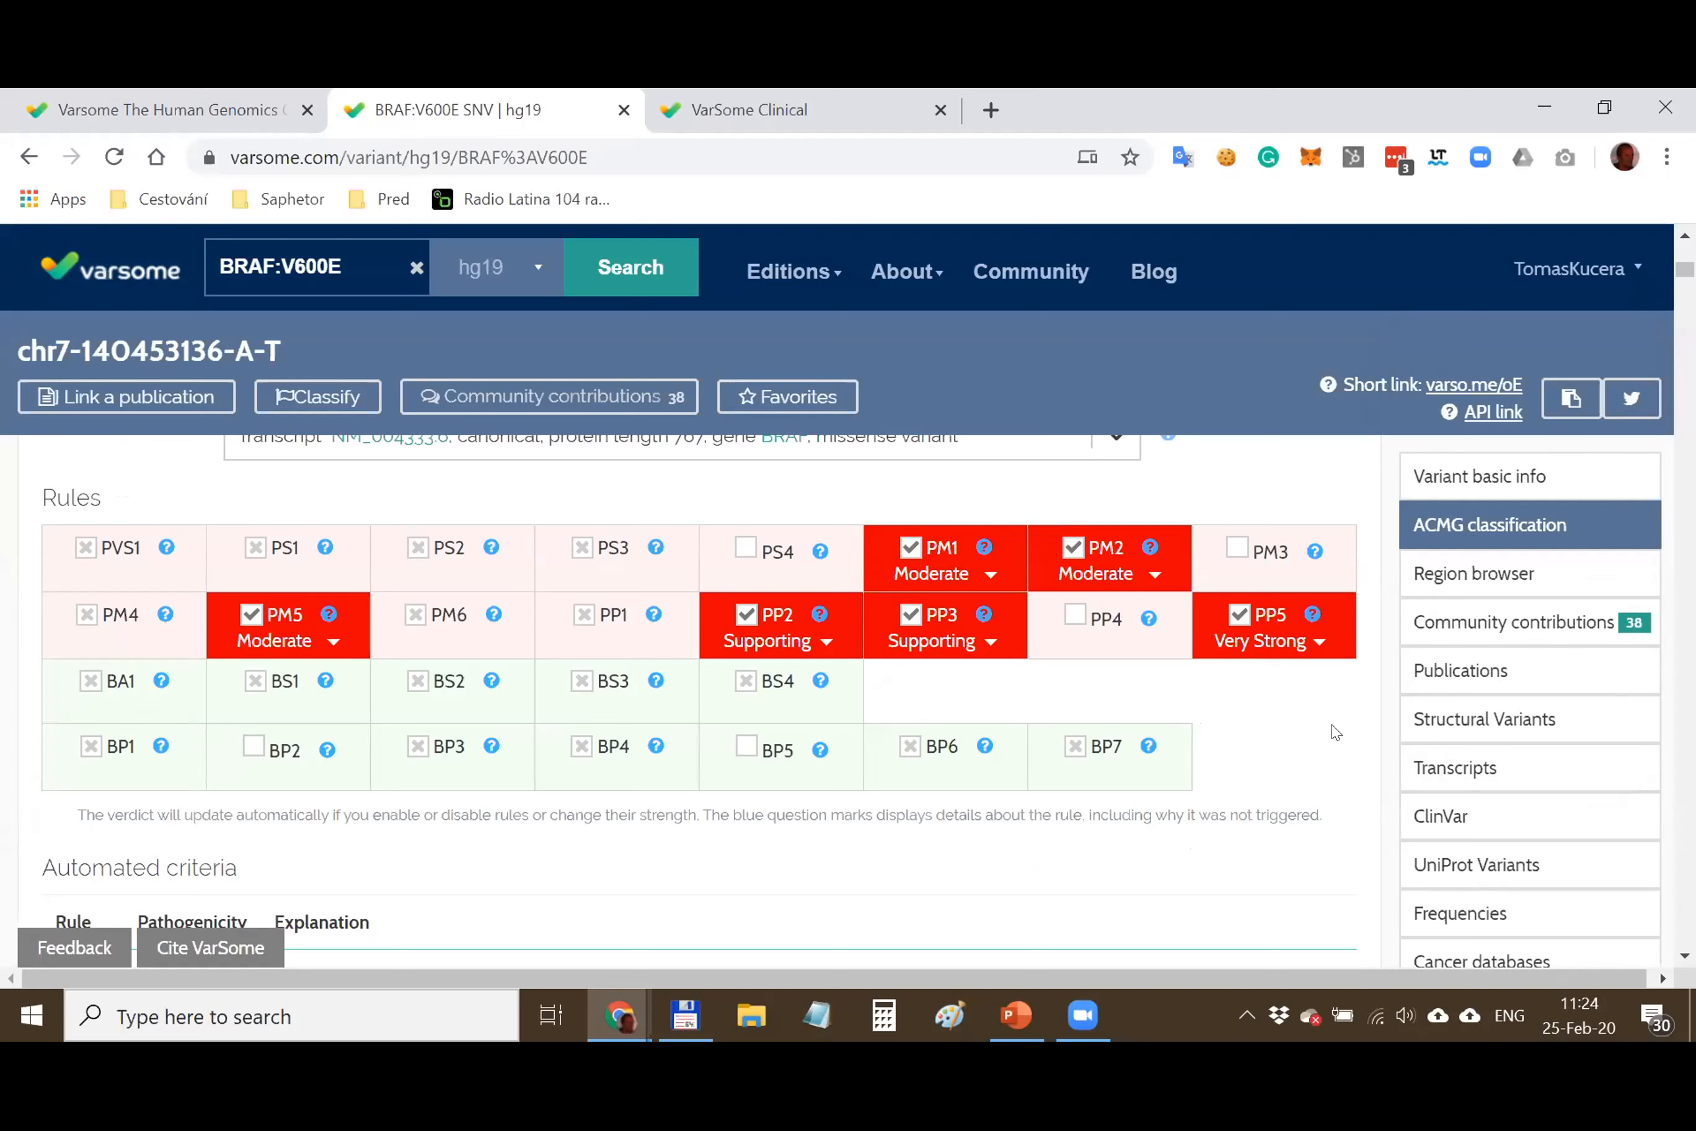
{"action": "scroll", "coordinate": [1306, 689], "scroll_direction": "down", "scroll_amount": 3}
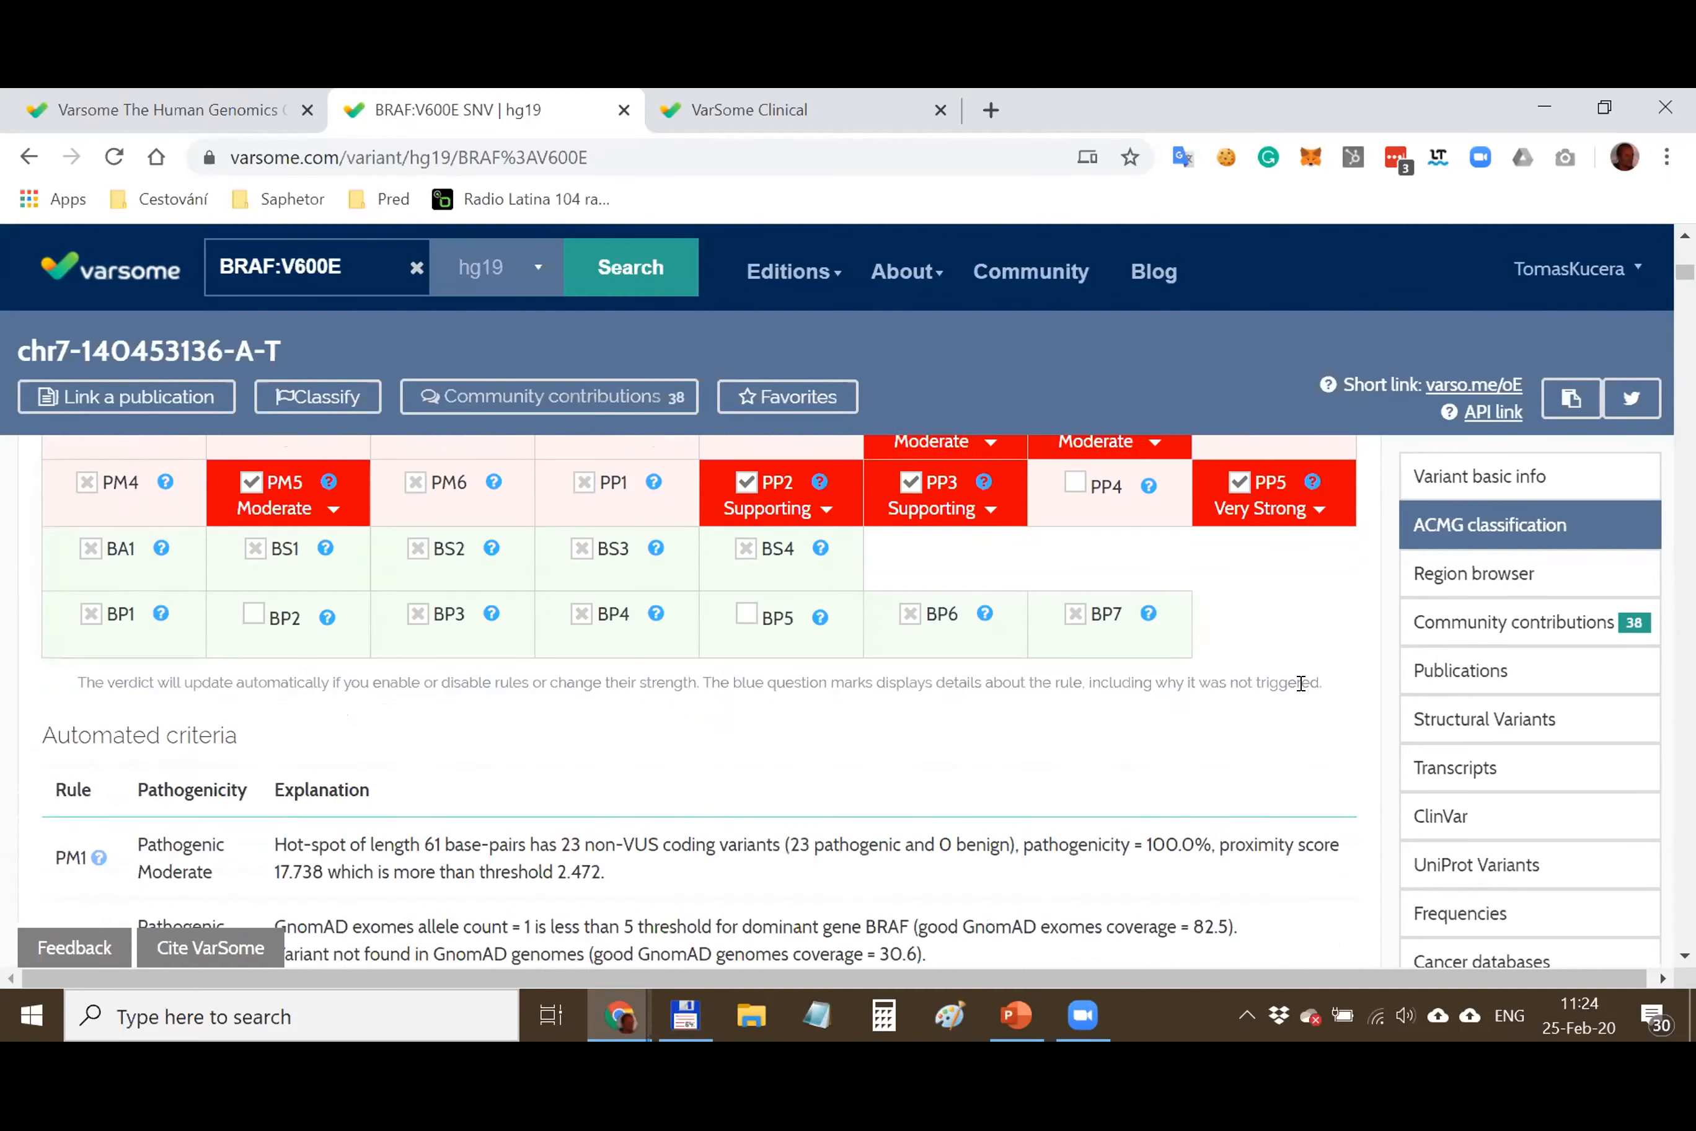
{"action": "scroll", "coordinate": [1168, 678], "scroll_direction": "down", "scroll_amount": 2}
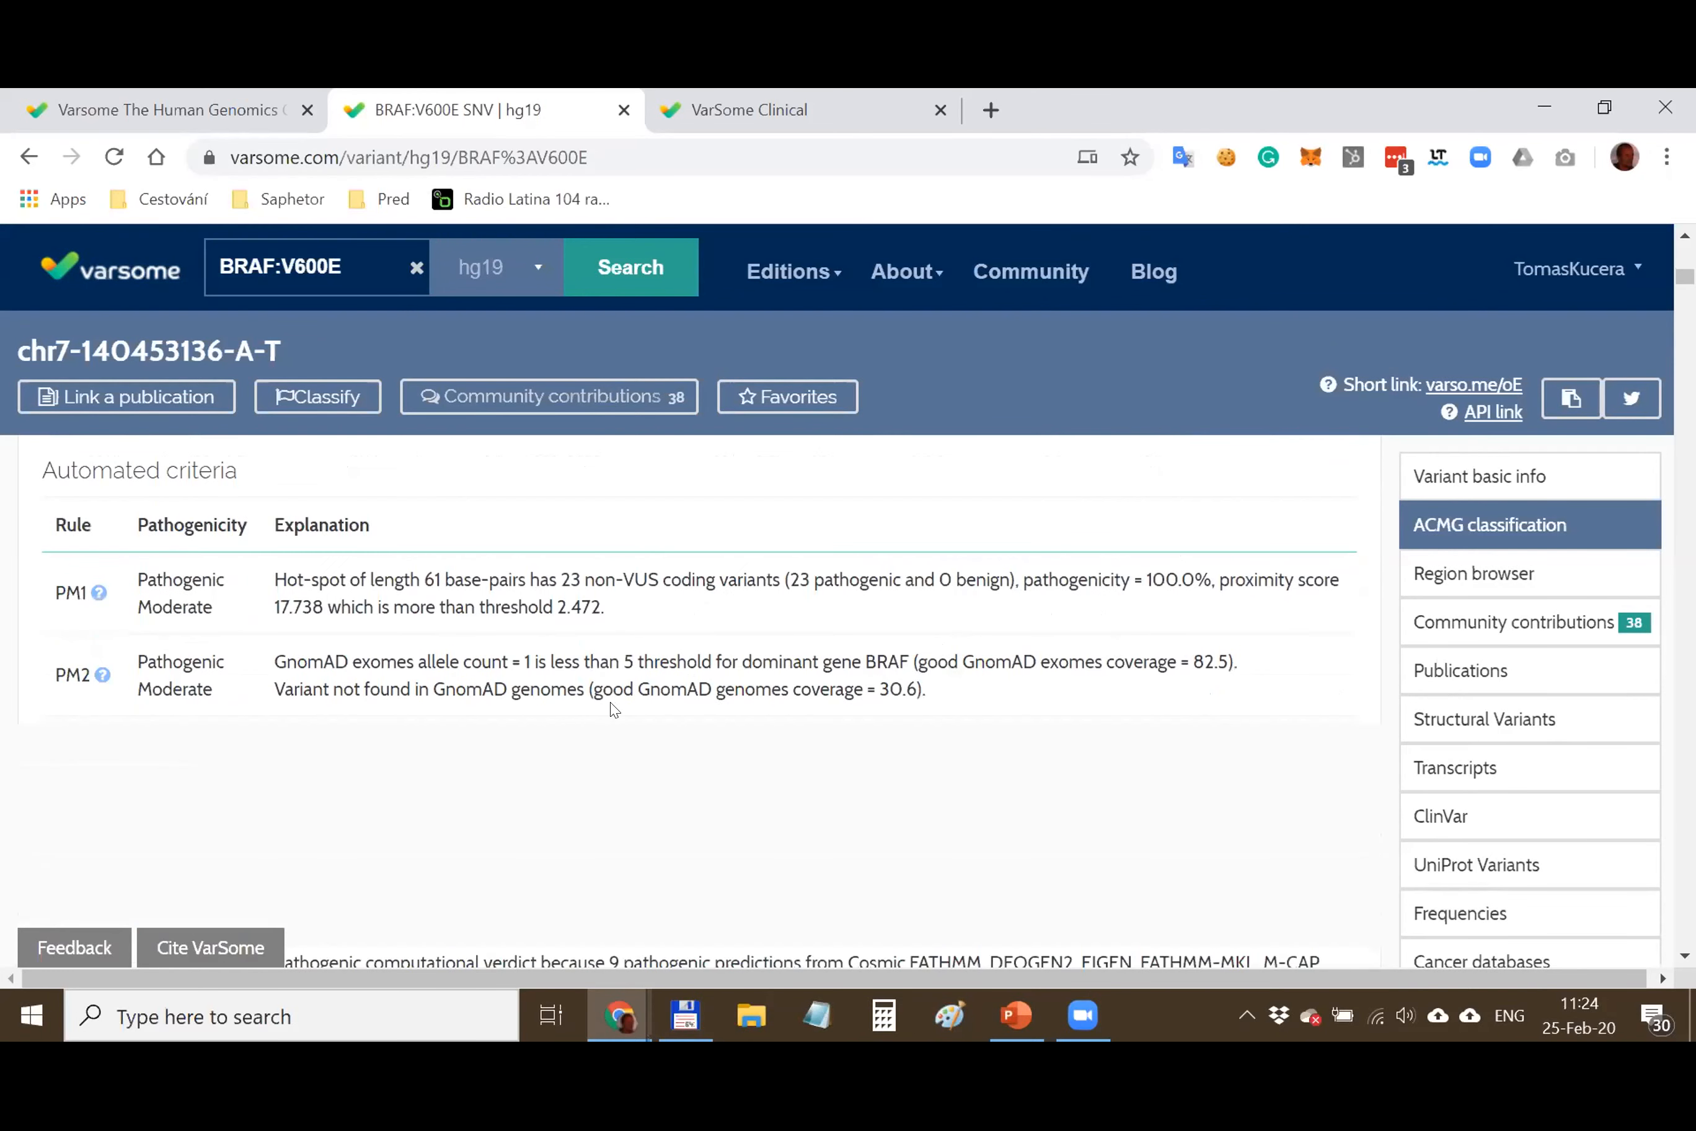
{"action": "left_click_drag", "start_coordinate": [276, 577], "coordinate": [1006, 686]}
{"action": "left_click", "coordinate": [967, 687]}
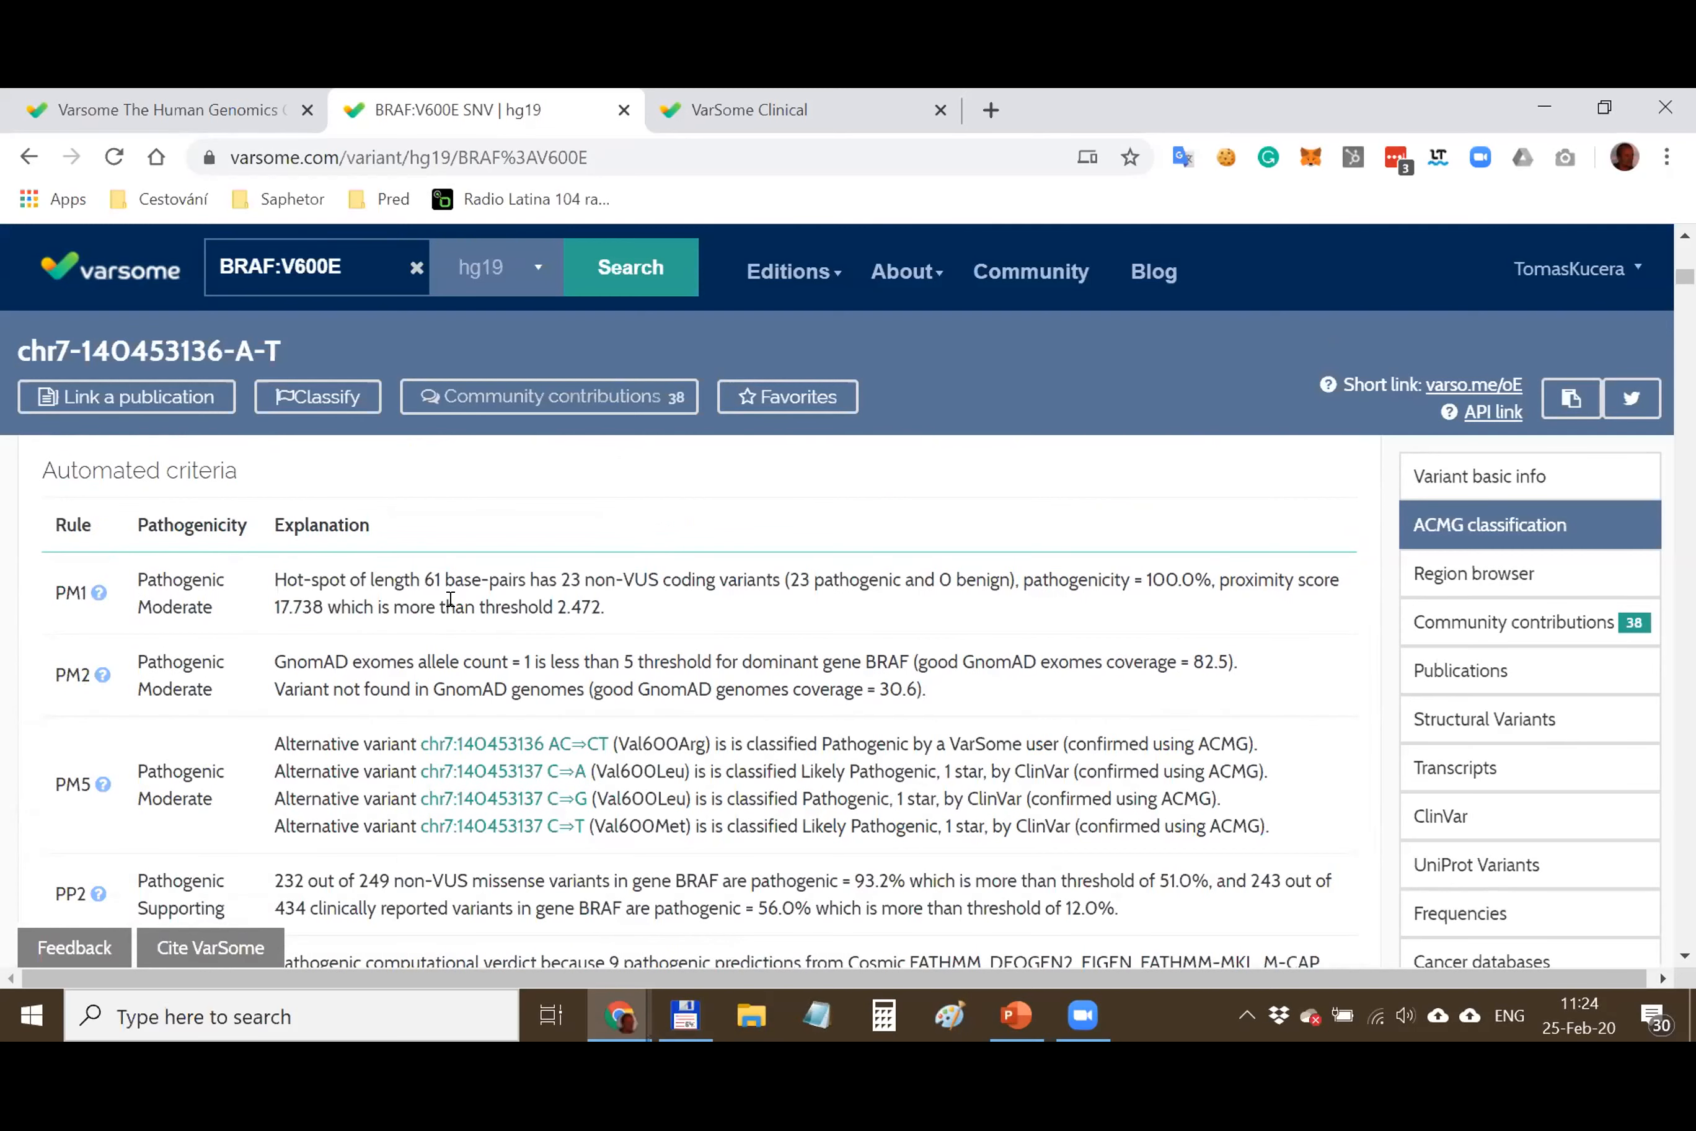
{"action": "scroll", "coordinate": [711, 766], "scroll_direction": "up", "scroll_amount": 4}
{"action": "scroll", "coordinate": [716, 773], "scroll_direction": "down", "scroll_amount": 4}
{"action": "left_click_drag", "start_coordinate": [682, 609], "coordinate": [276, 573]}
{"action": "scroll", "coordinate": [966, 746], "scroll_direction": "up", "scroll_amount": 6}
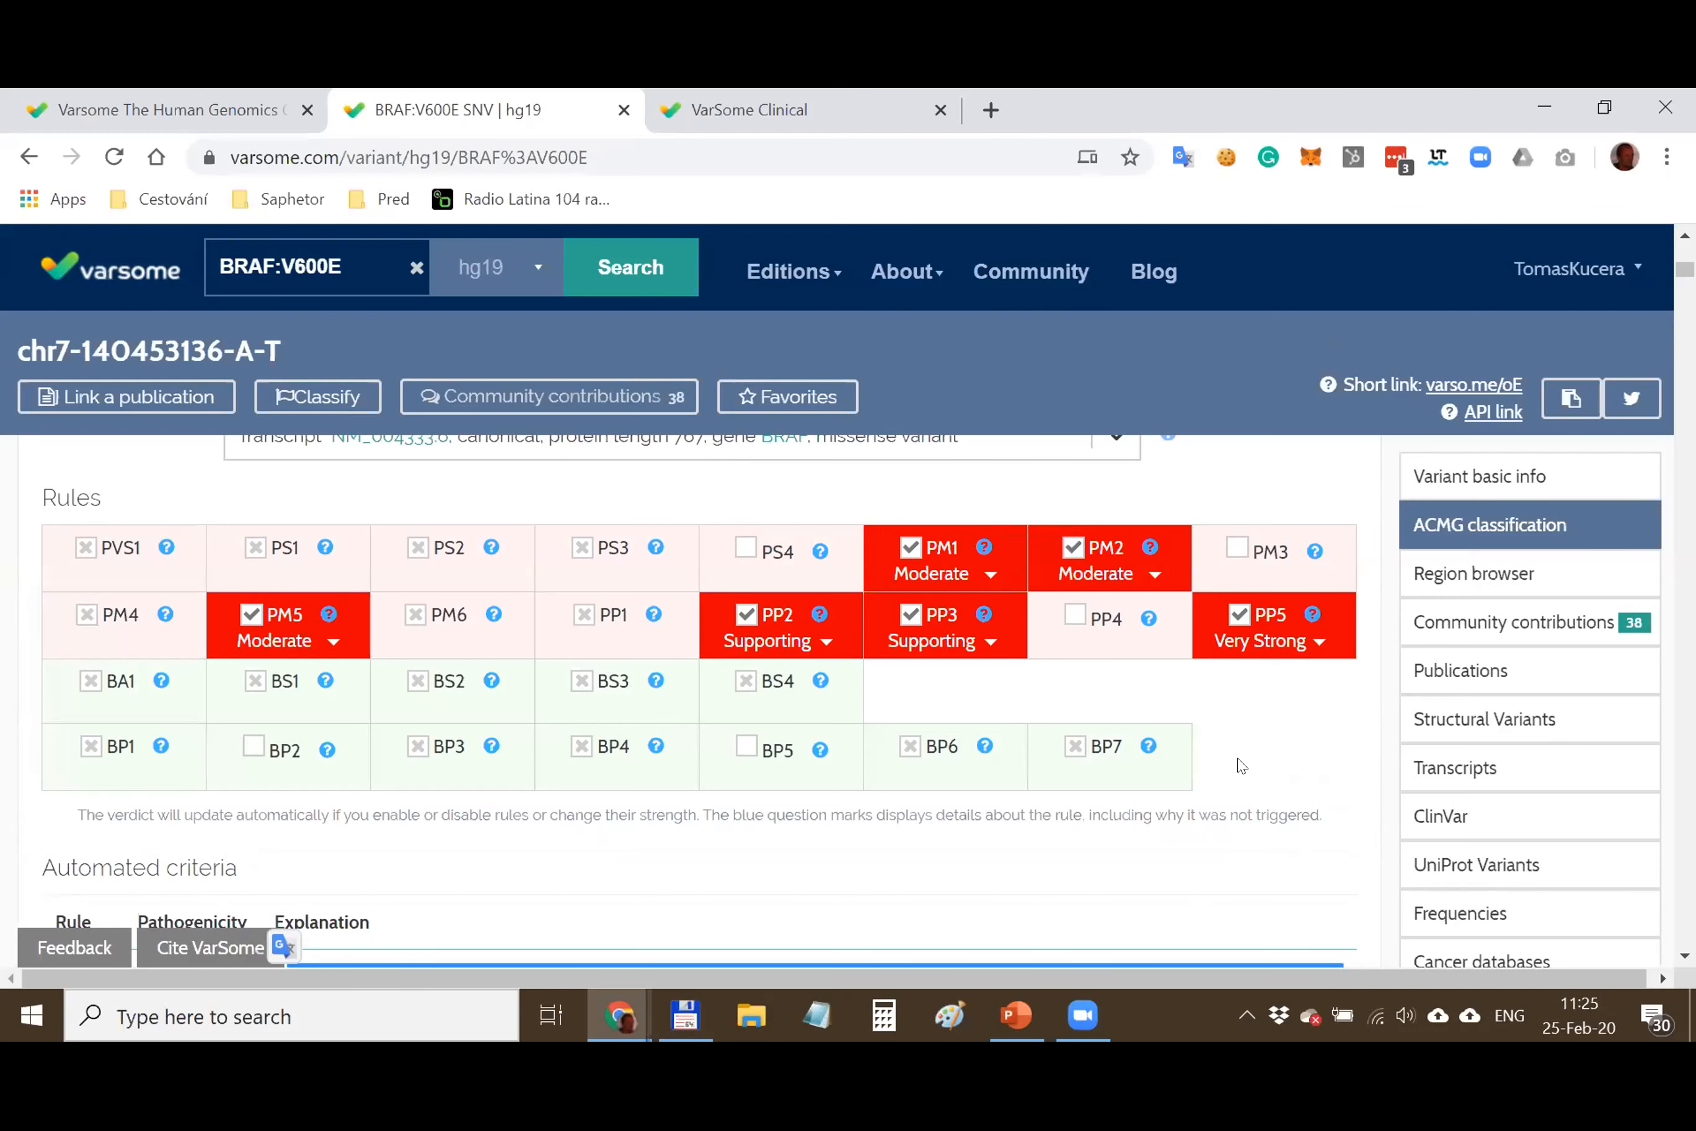
{"action": "scroll", "coordinate": [1222, 753], "scroll_direction": "up", "scroll_amount": 2}
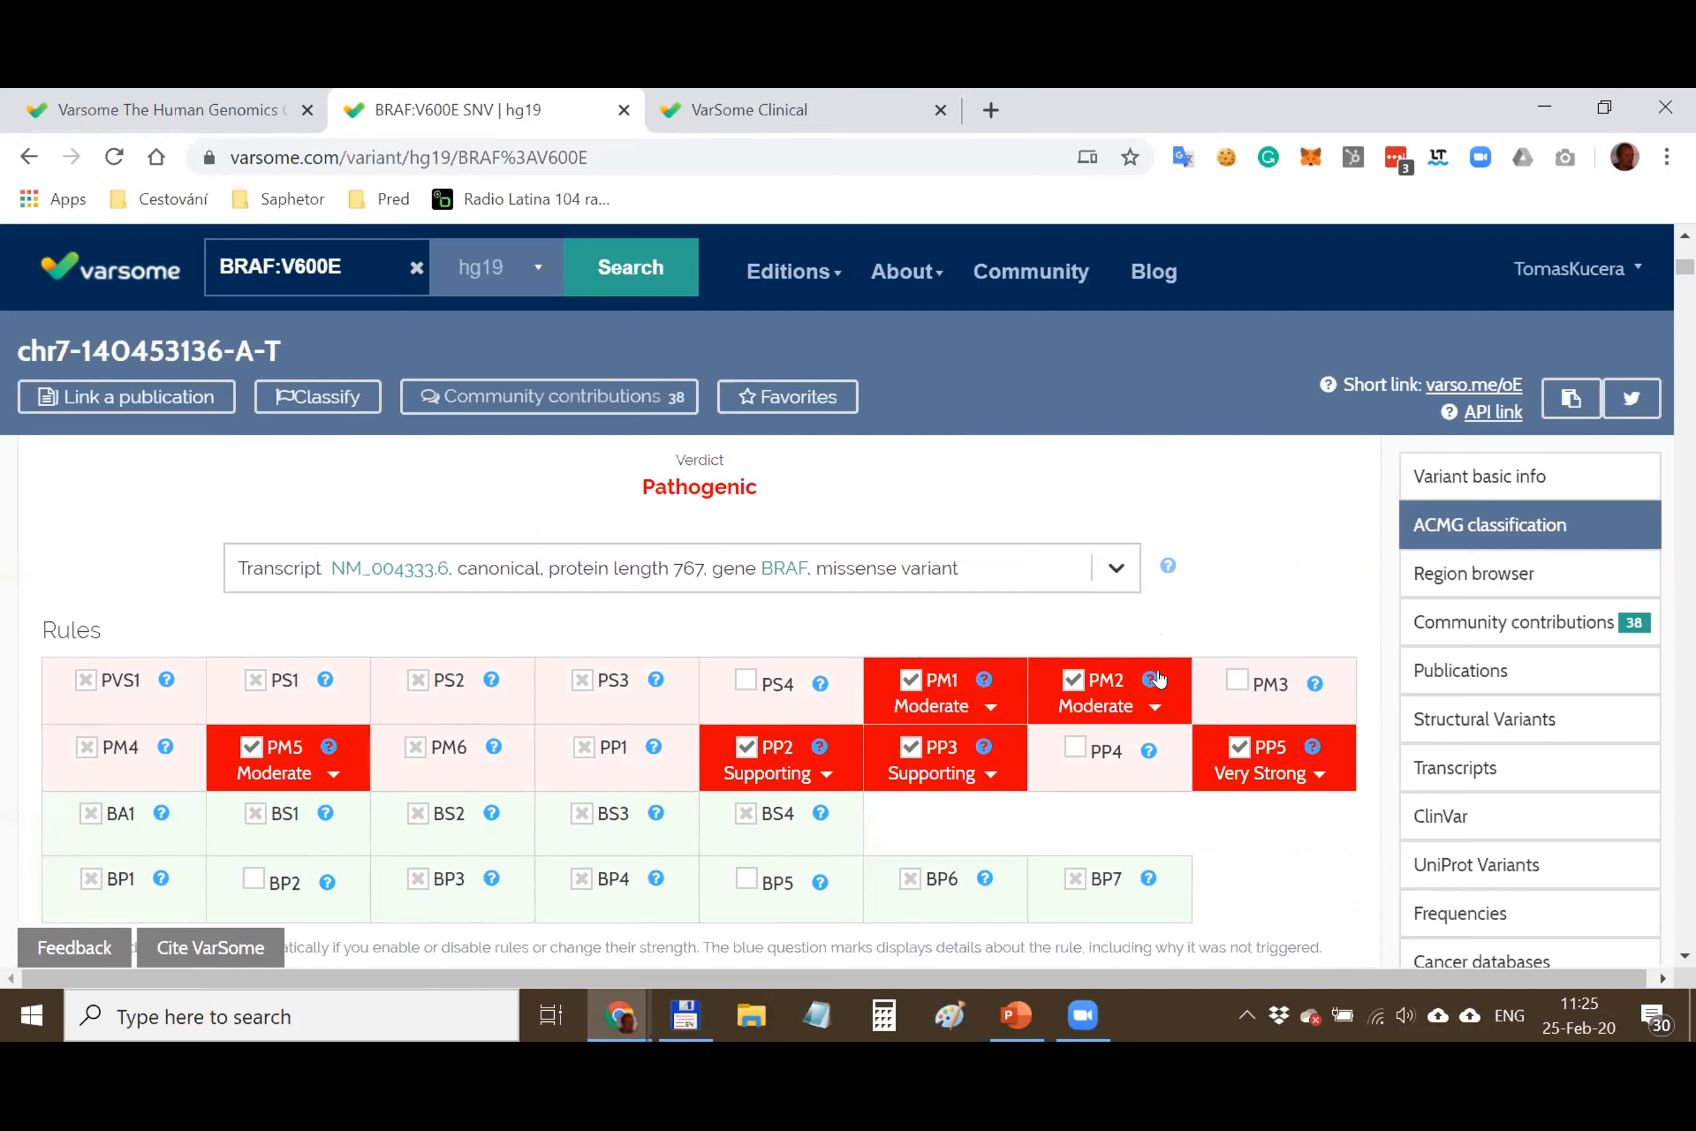
{"action": "left_click", "coordinate": [1117, 569]}
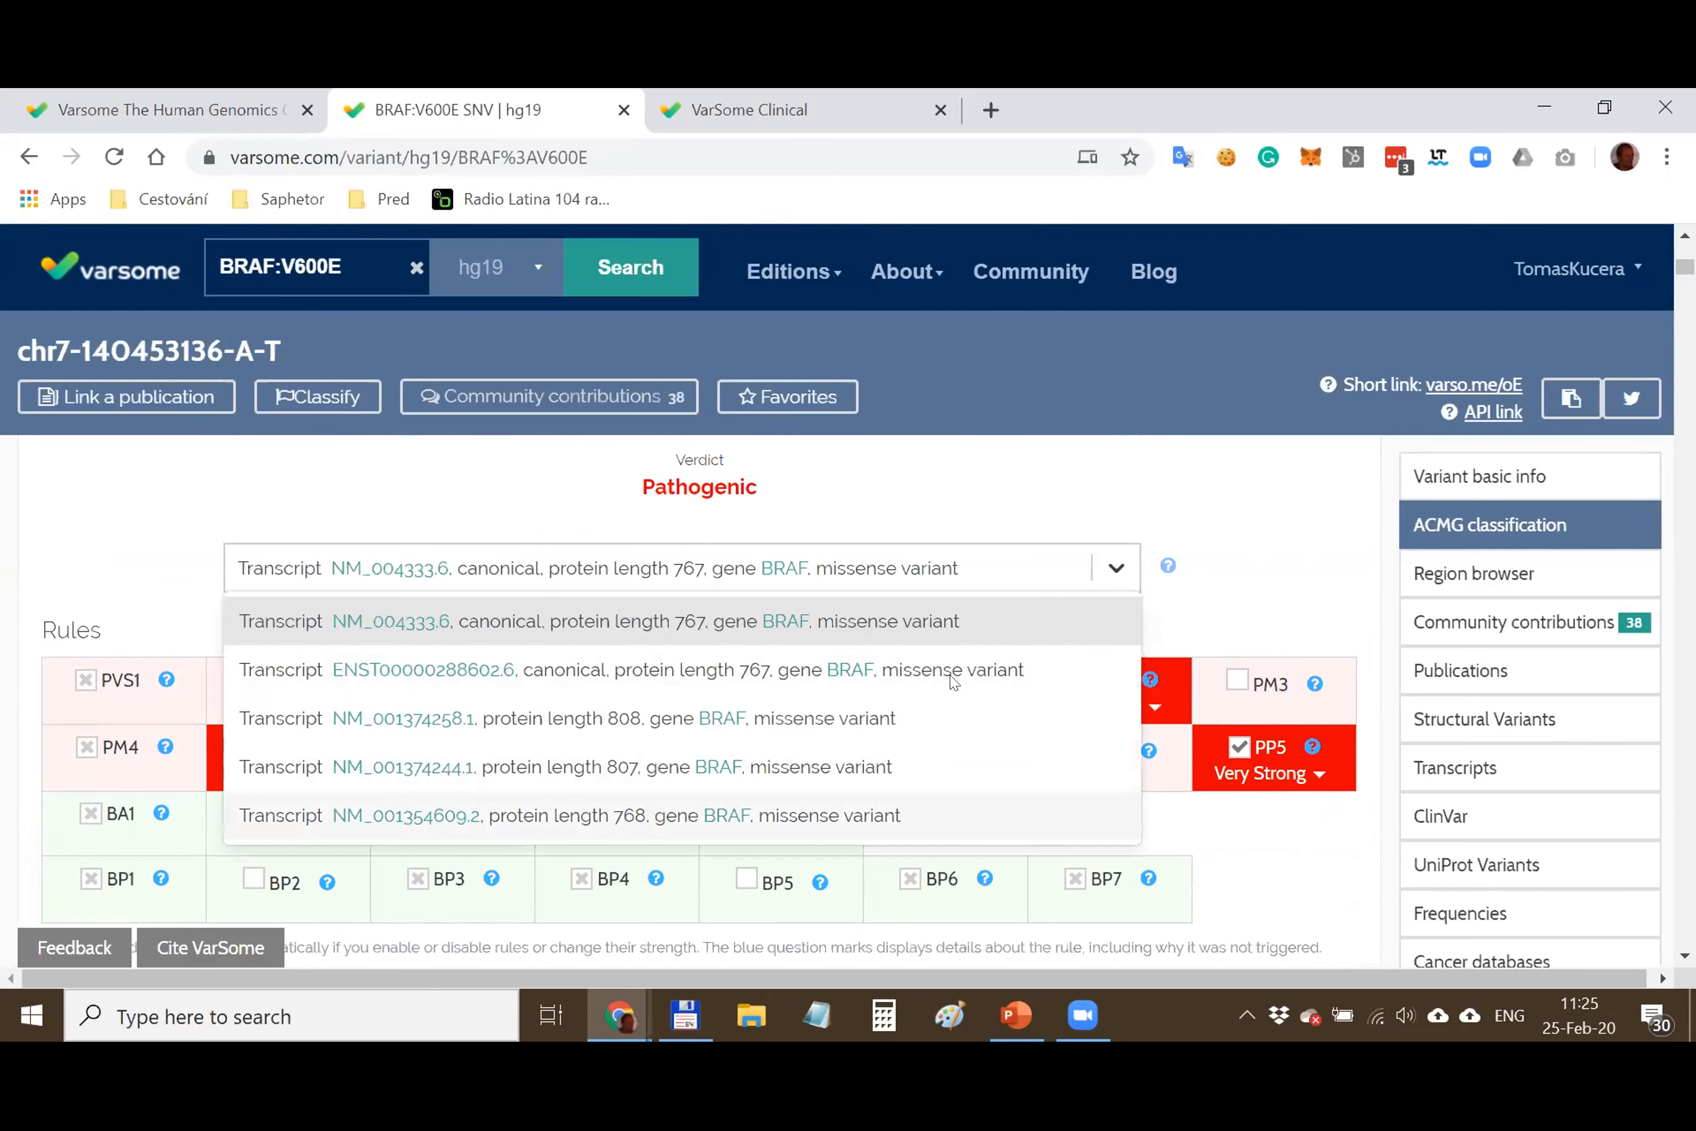
{"action": "left_click", "coordinate": [1219, 506]}
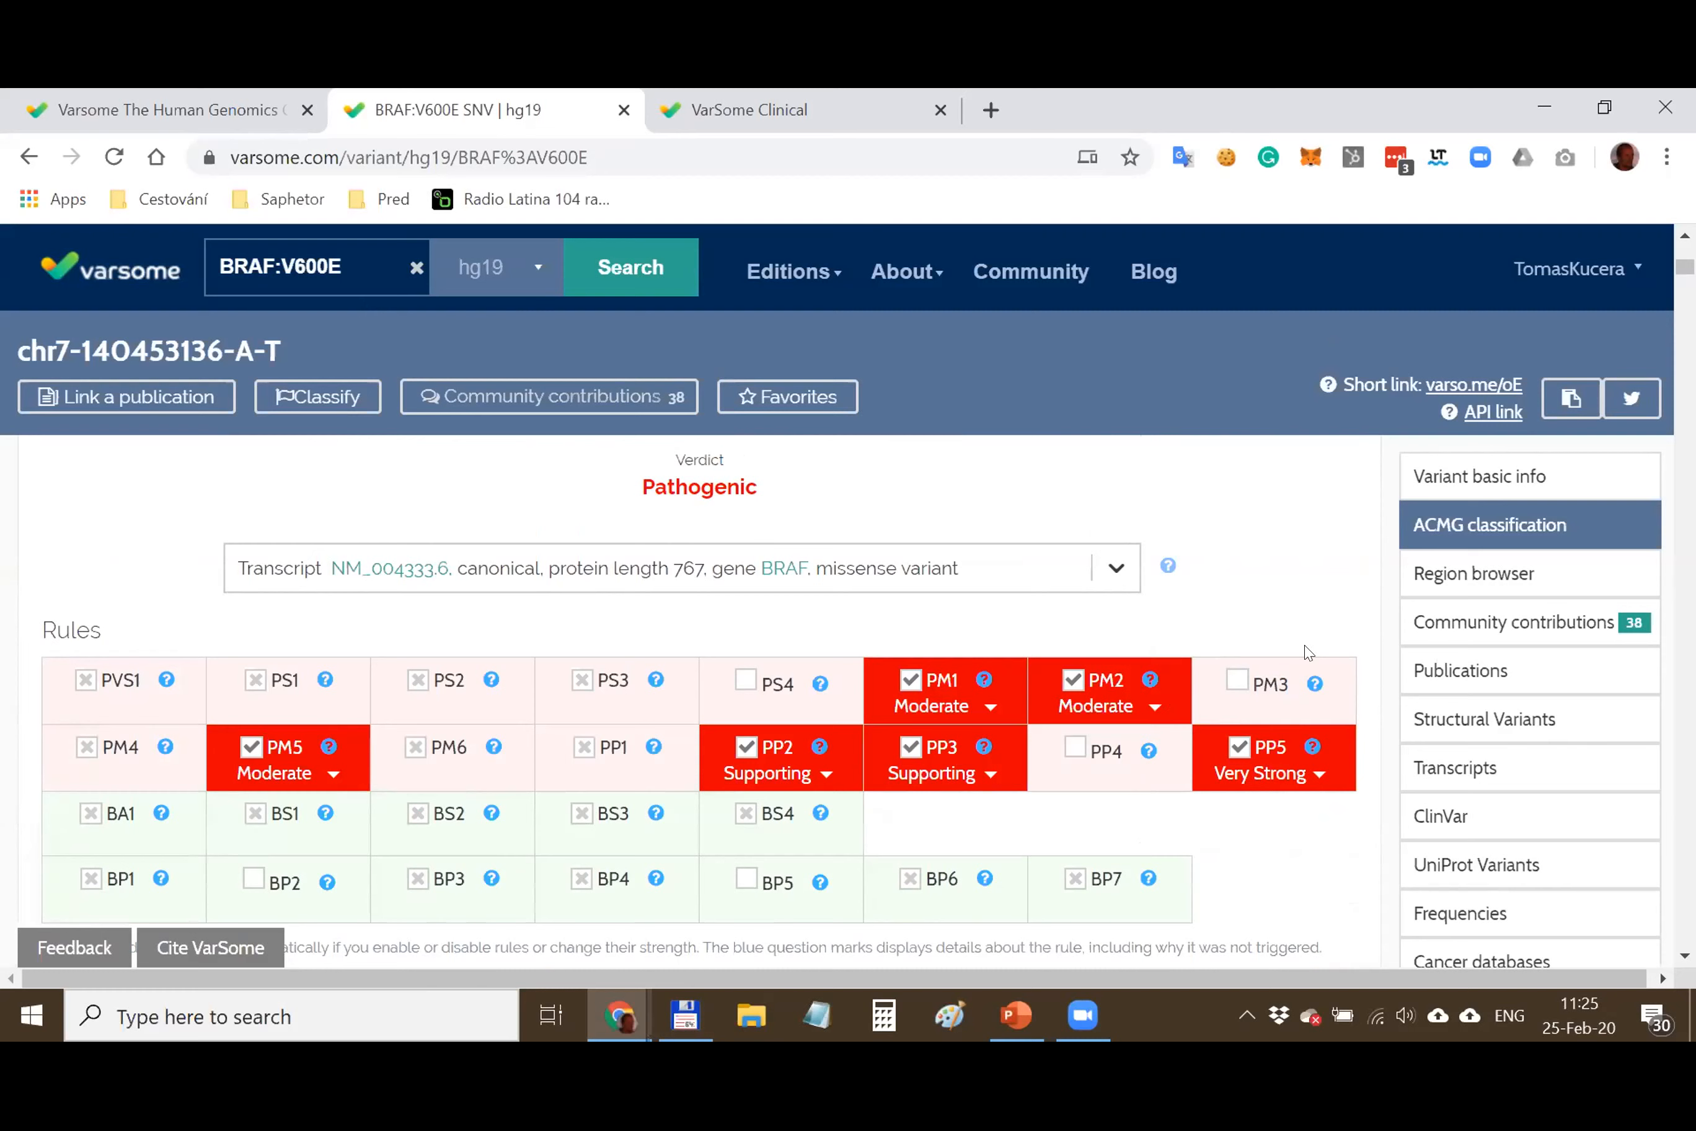
{"action": "left_click", "coordinate": [1321, 777]}
{"action": "scroll", "coordinate": [1287, 792], "scroll_direction": "down", "scroll_amount": 2}
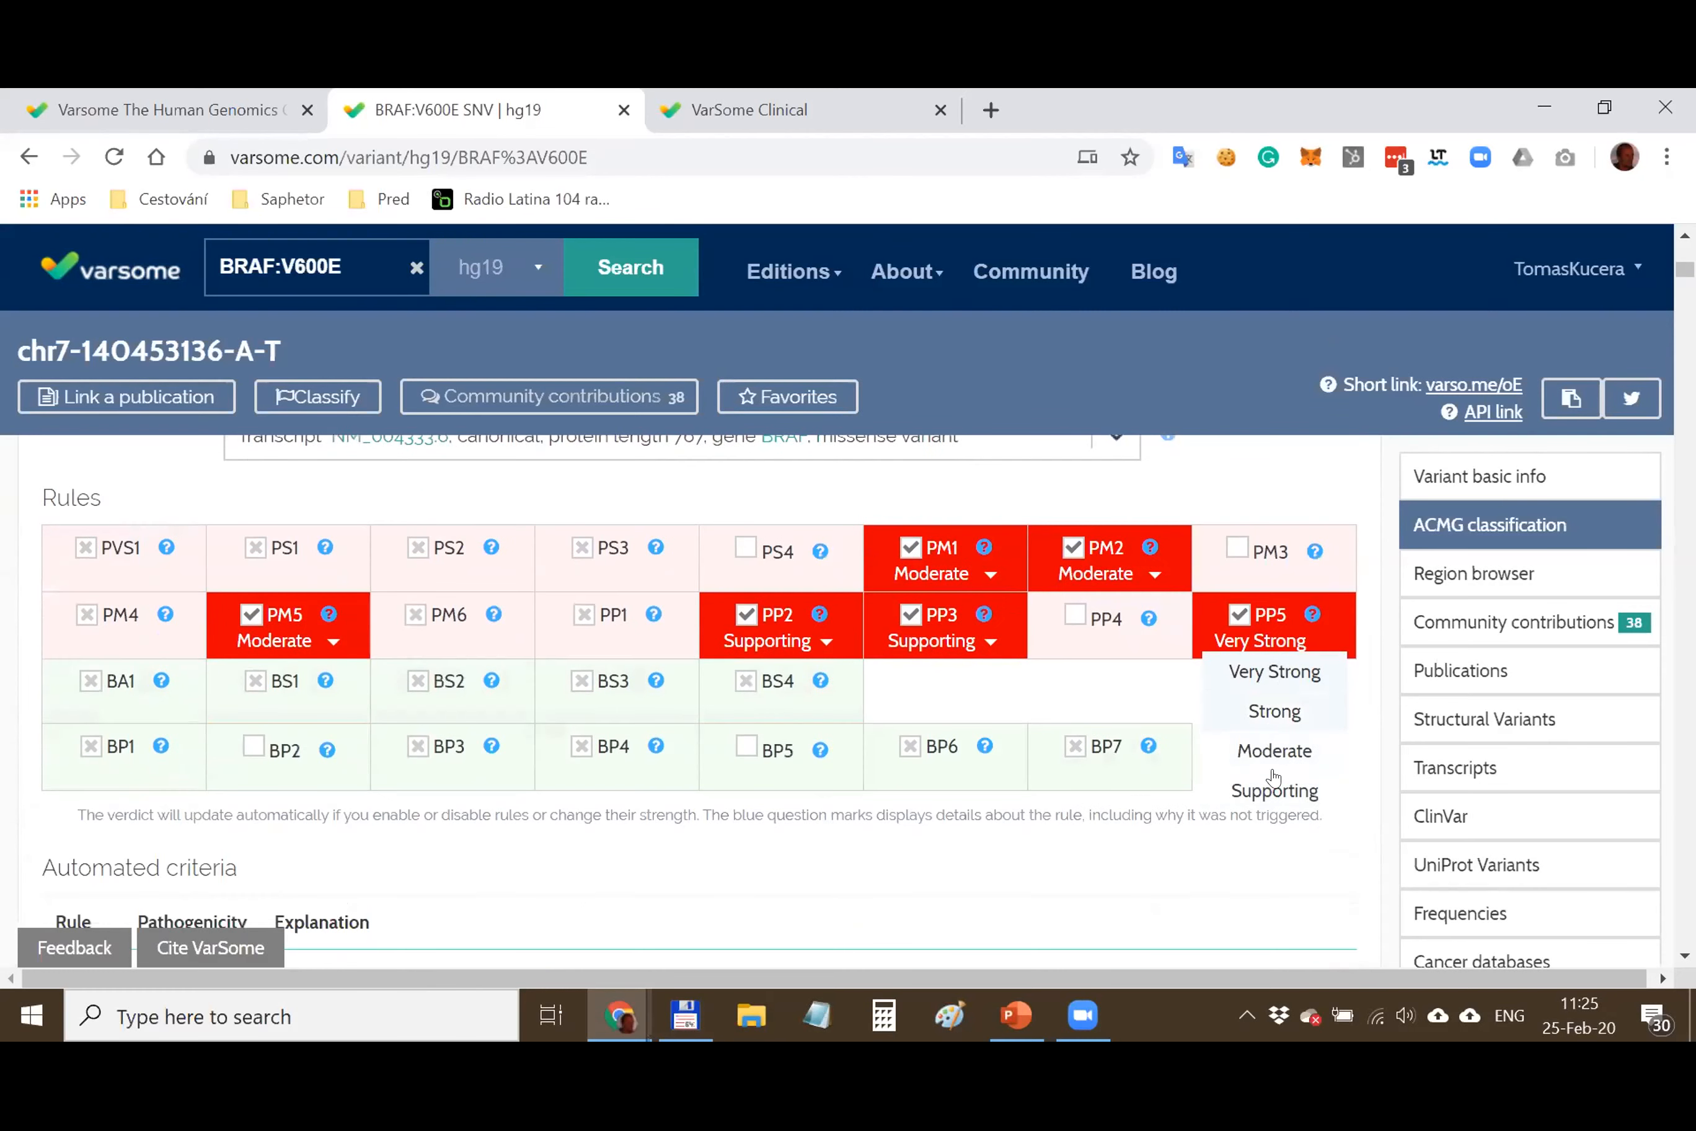
{"action": "left_click", "coordinate": [1382, 625]}
{"action": "scroll", "coordinate": [1321, 781], "scroll_direction": "up", "scroll_amount": 5}
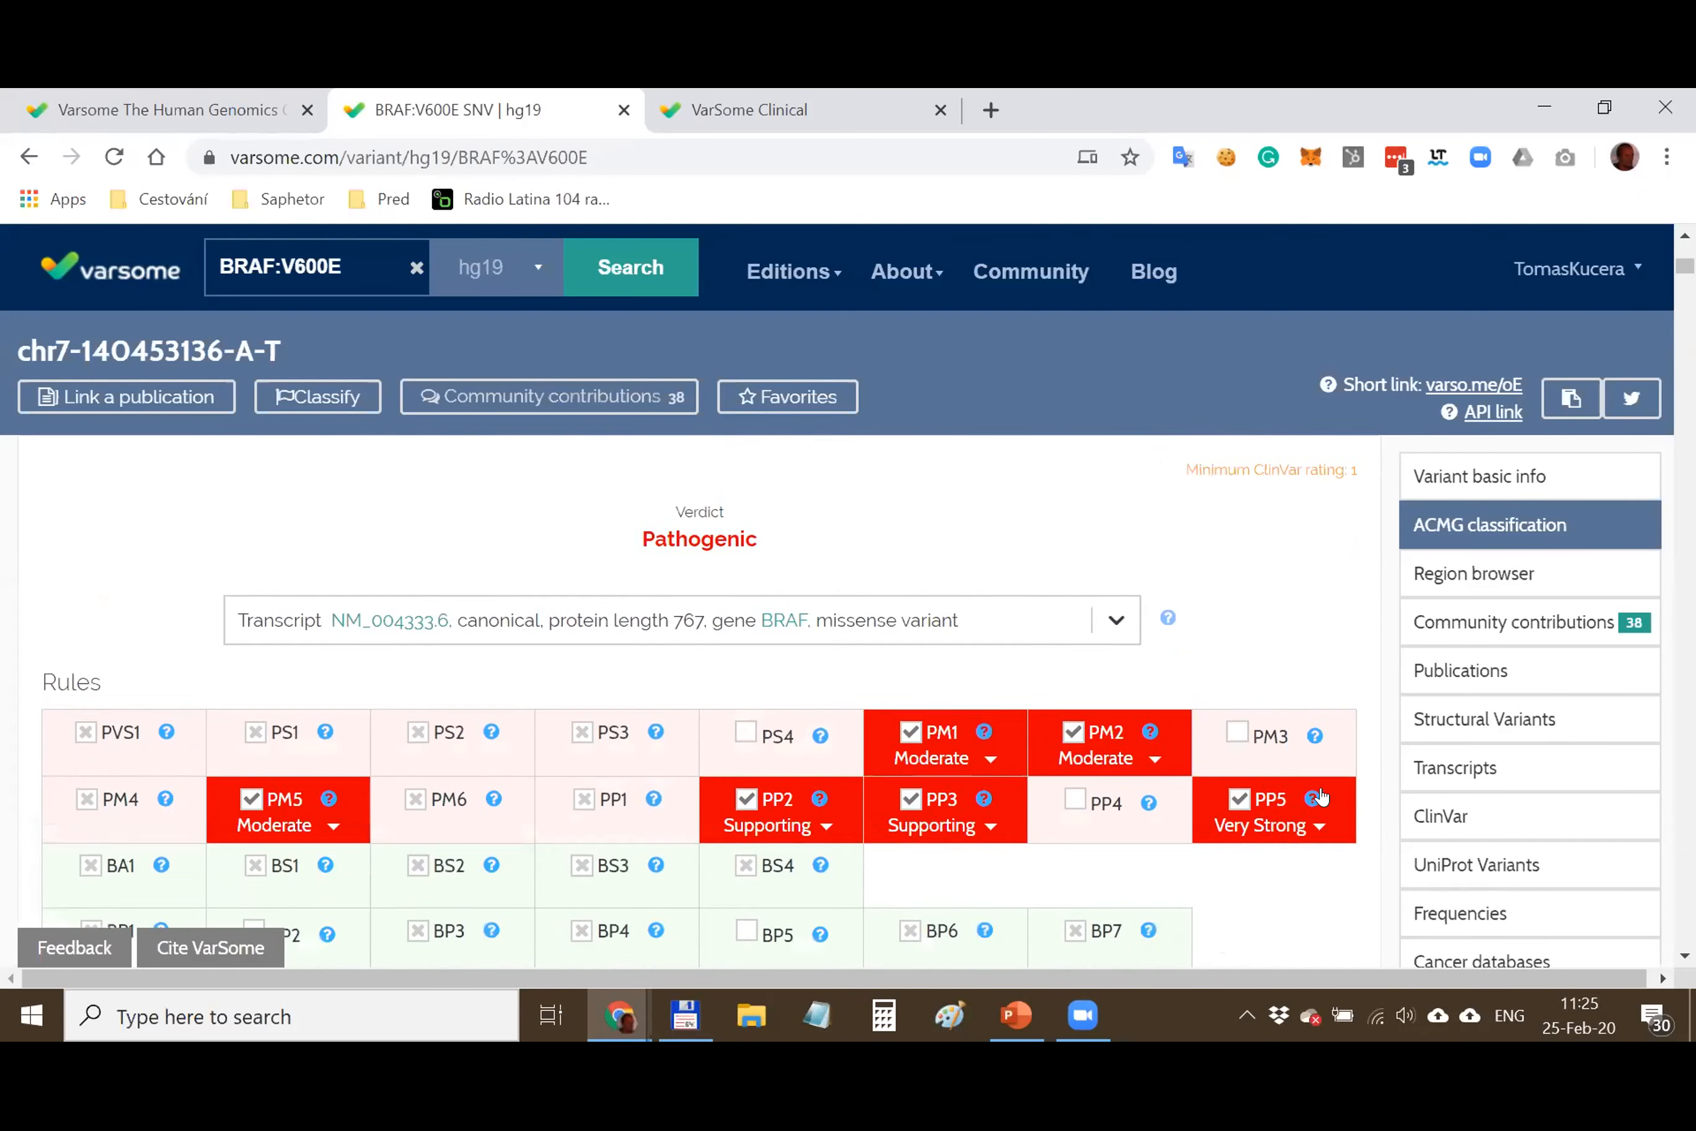
{"action": "scroll", "coordinate": [1246, 758], "scroll_direction": "down", "scroll_amount": 2}
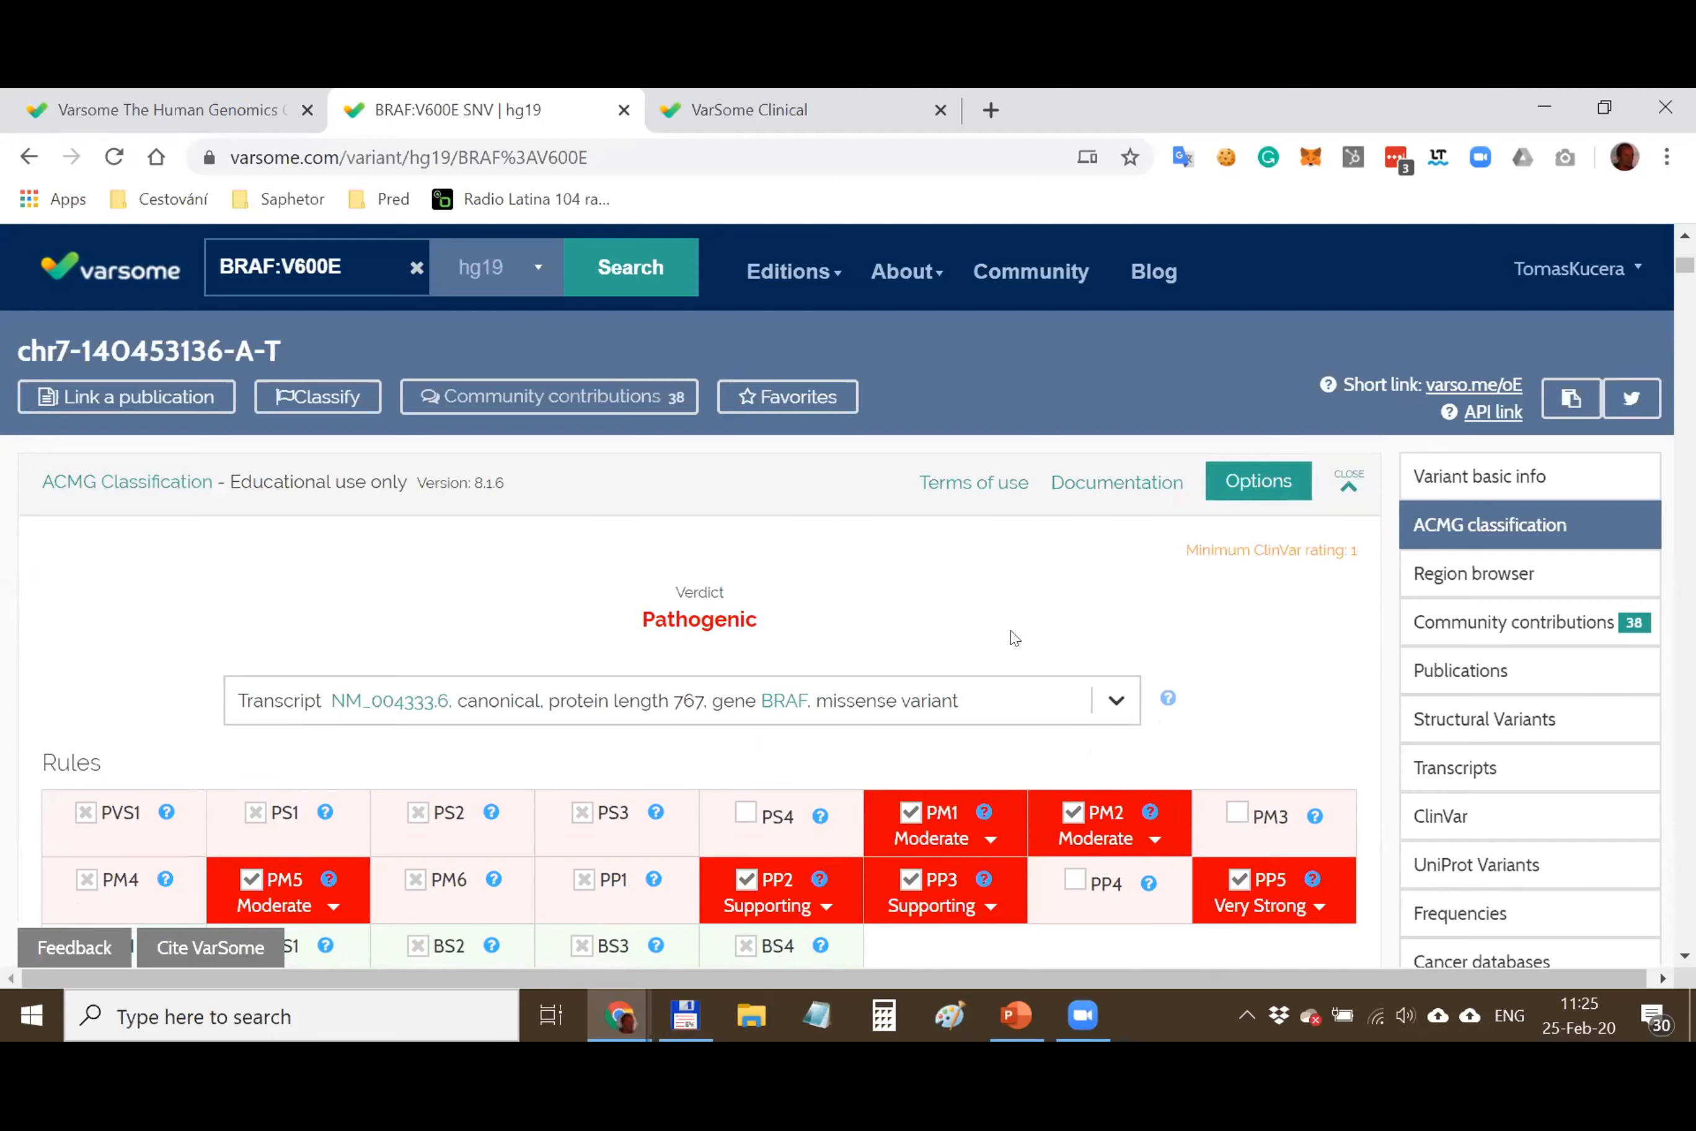
{"action": "scroll", "coordinate": [1033, 675], "scroll_direction": "down", "scroll_amount": 3}
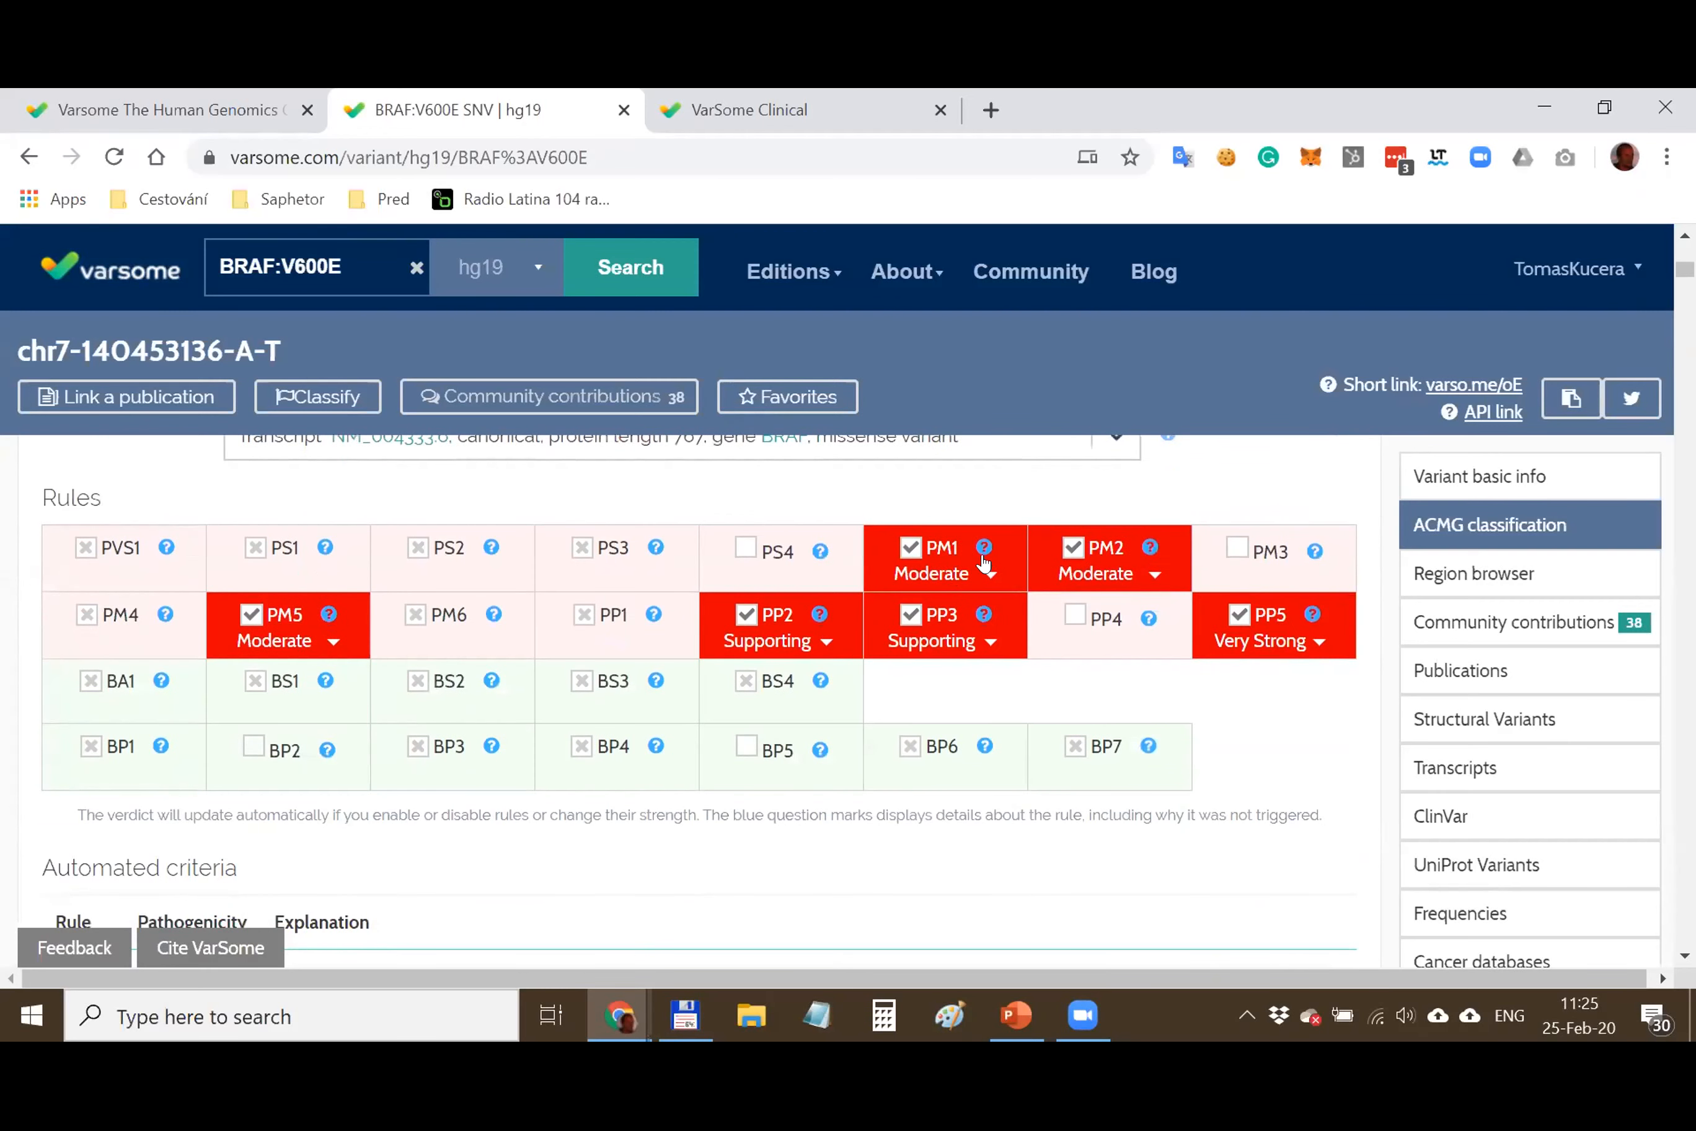
{"action": "scroll", "coordinate": [916, 663], "scroll_direction": "down", "scroll_amount": 1}
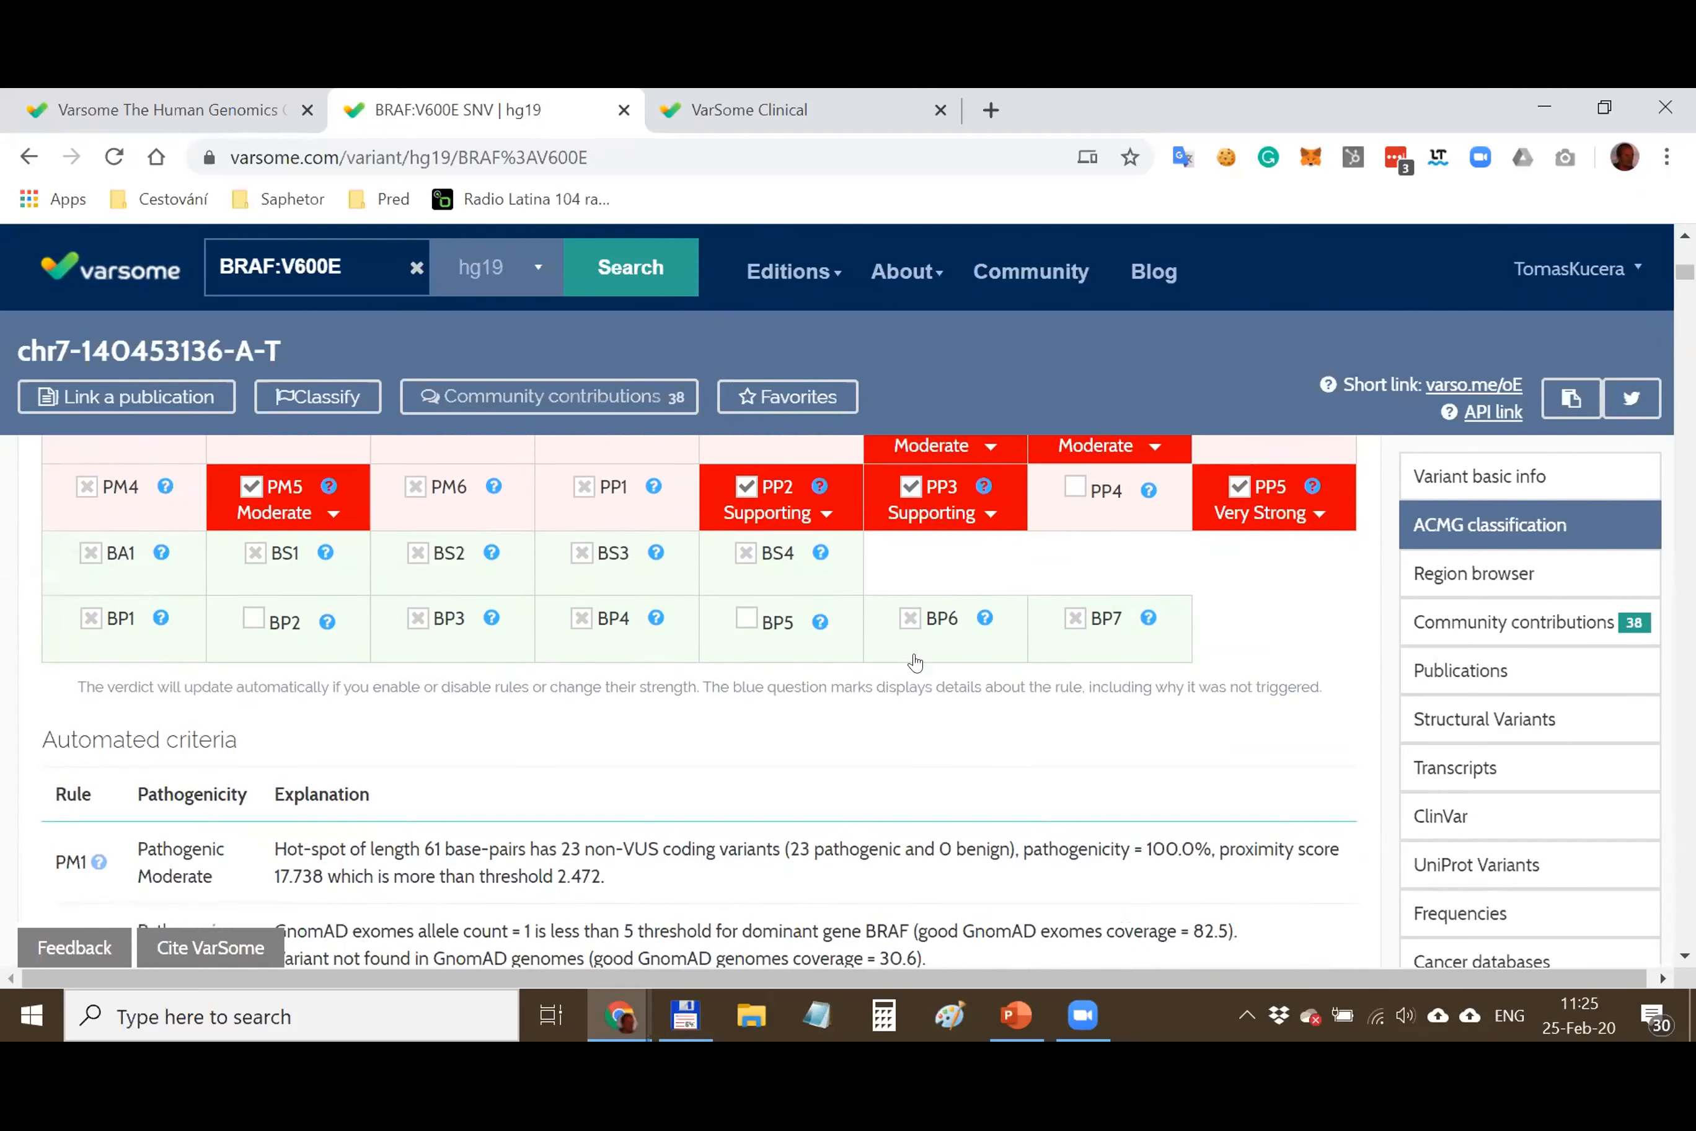
{"action": "scroll", "coordinate": [732, 607], "scroll_direction": "up", "scroll_amount": 8}
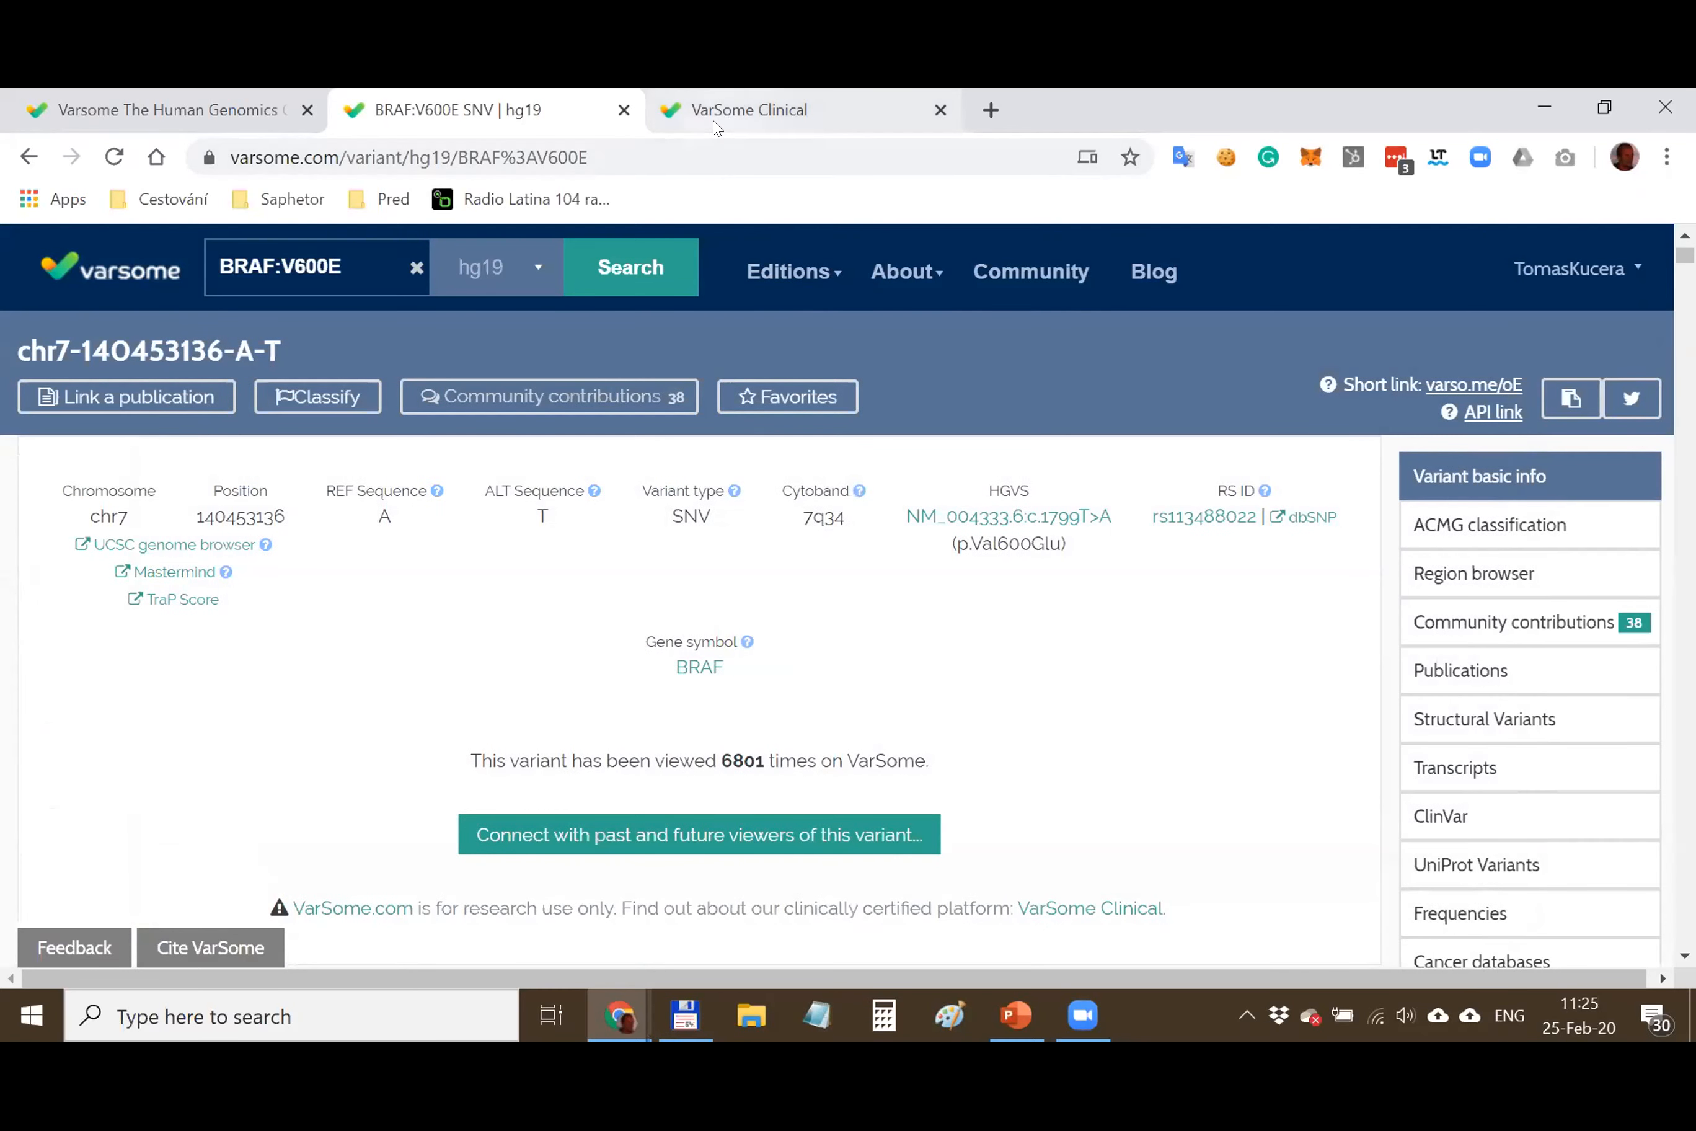
Unlock the VarSome Clinical session using the saved account password
{"action": "left_click", "coordinate": [715, 128]}
{"action": "left_click", "coordinate": [326, 557]}
{"action": "type", "text": "xxx"}
{"action": "key", "text": "BackSpace"}
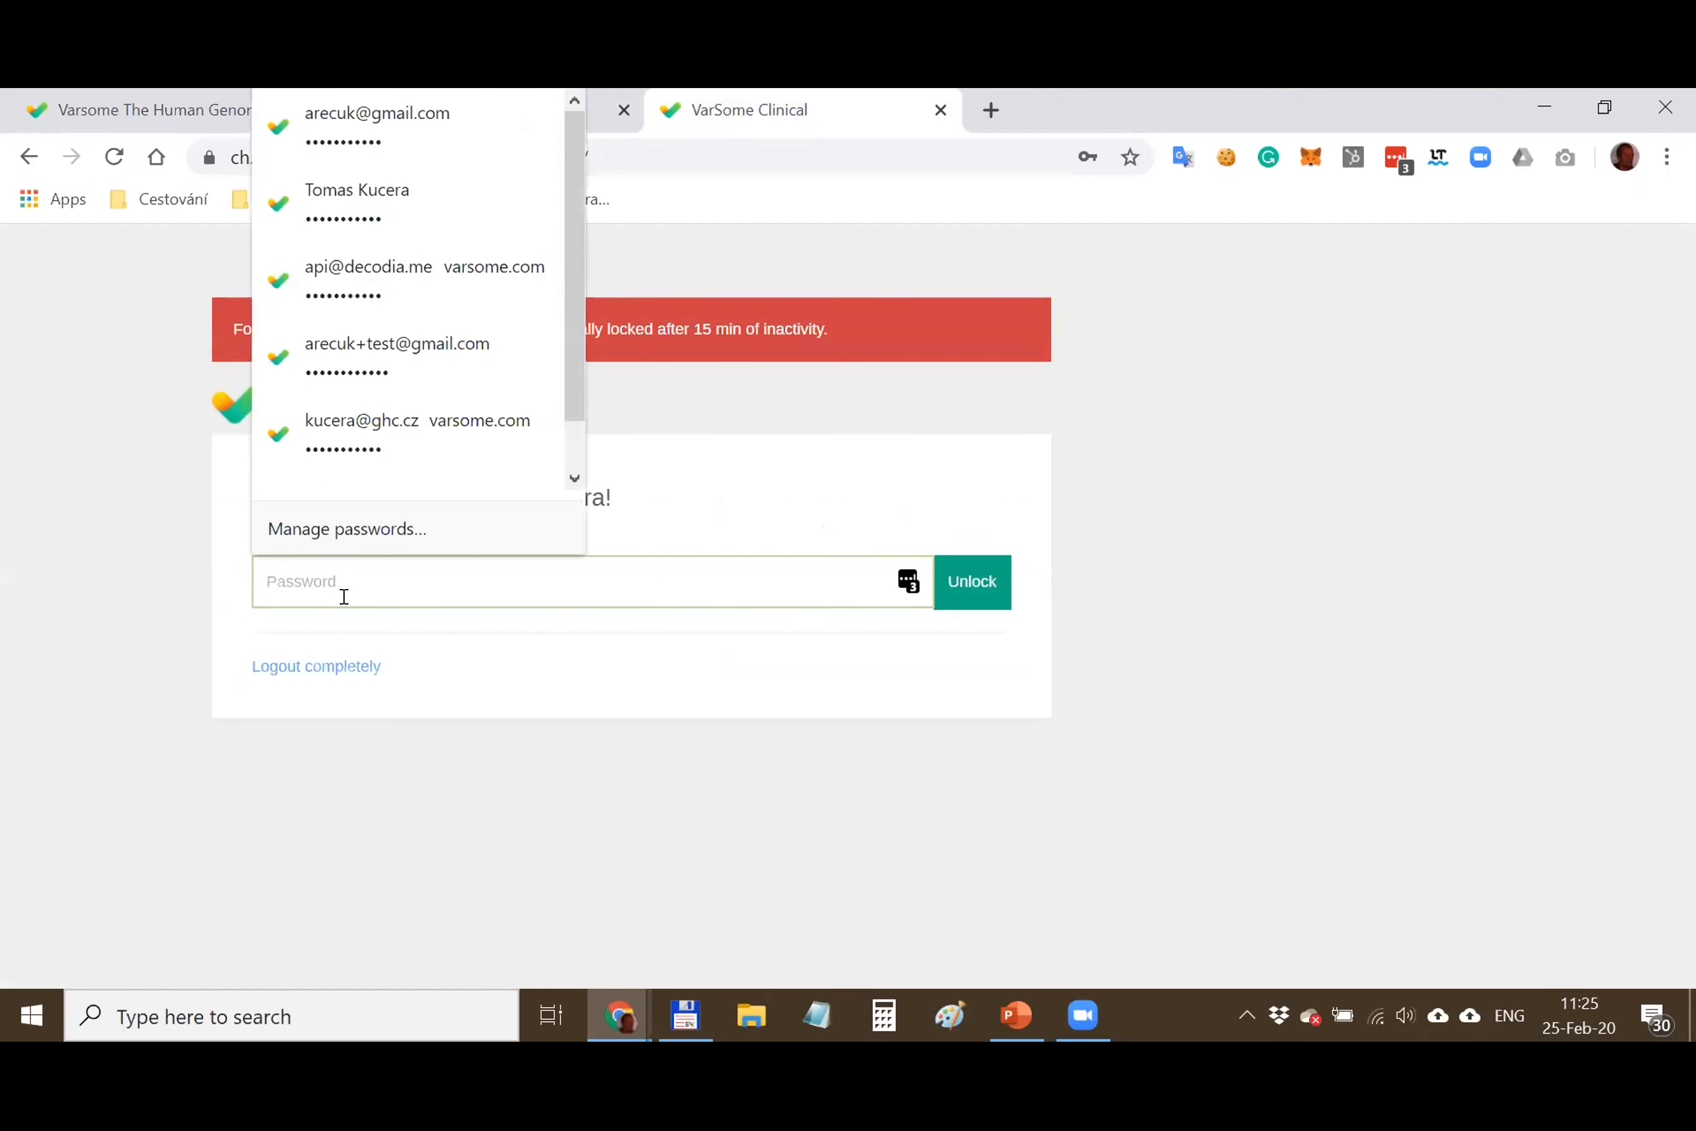
{"action": "left_click", "coordinate": [549, 219]}
{"action": "left_click", "coordinate": [958, 593]}
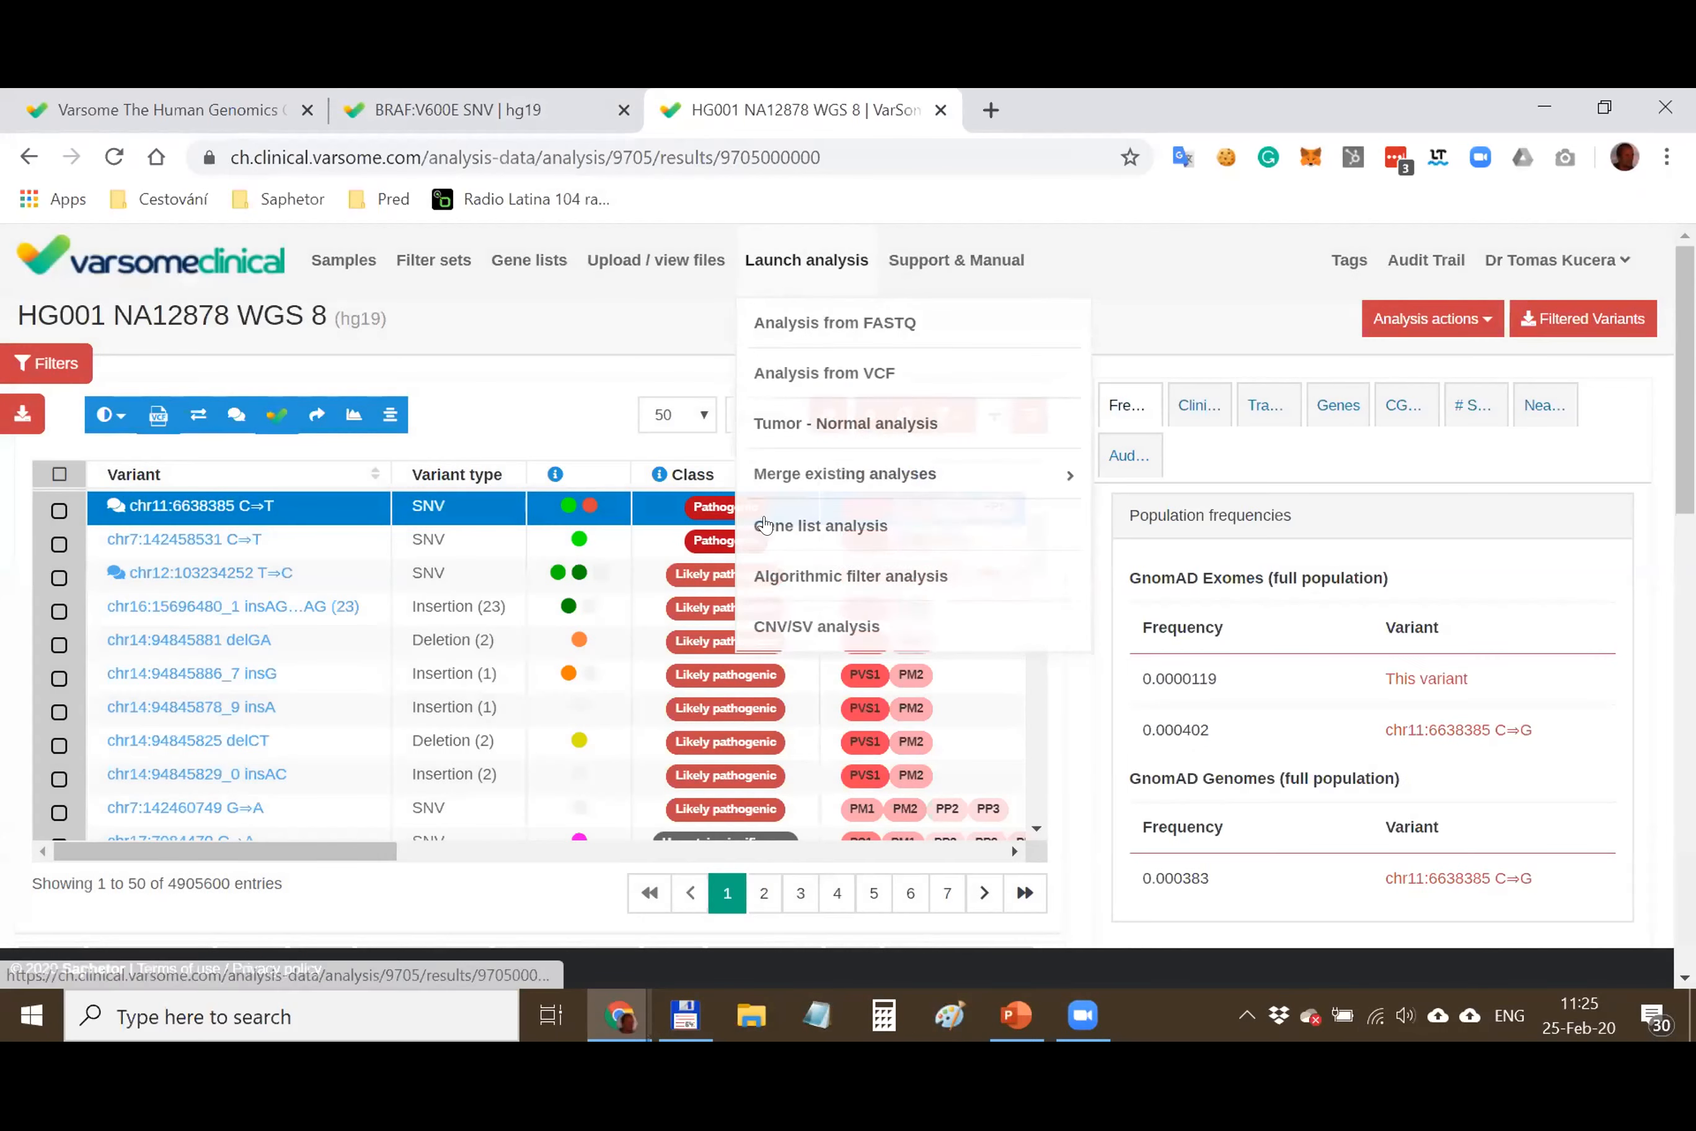
Open the Upload sample files page and browse for files without uploading any
{"action": "left_click", "coordinate": [620, 256]}
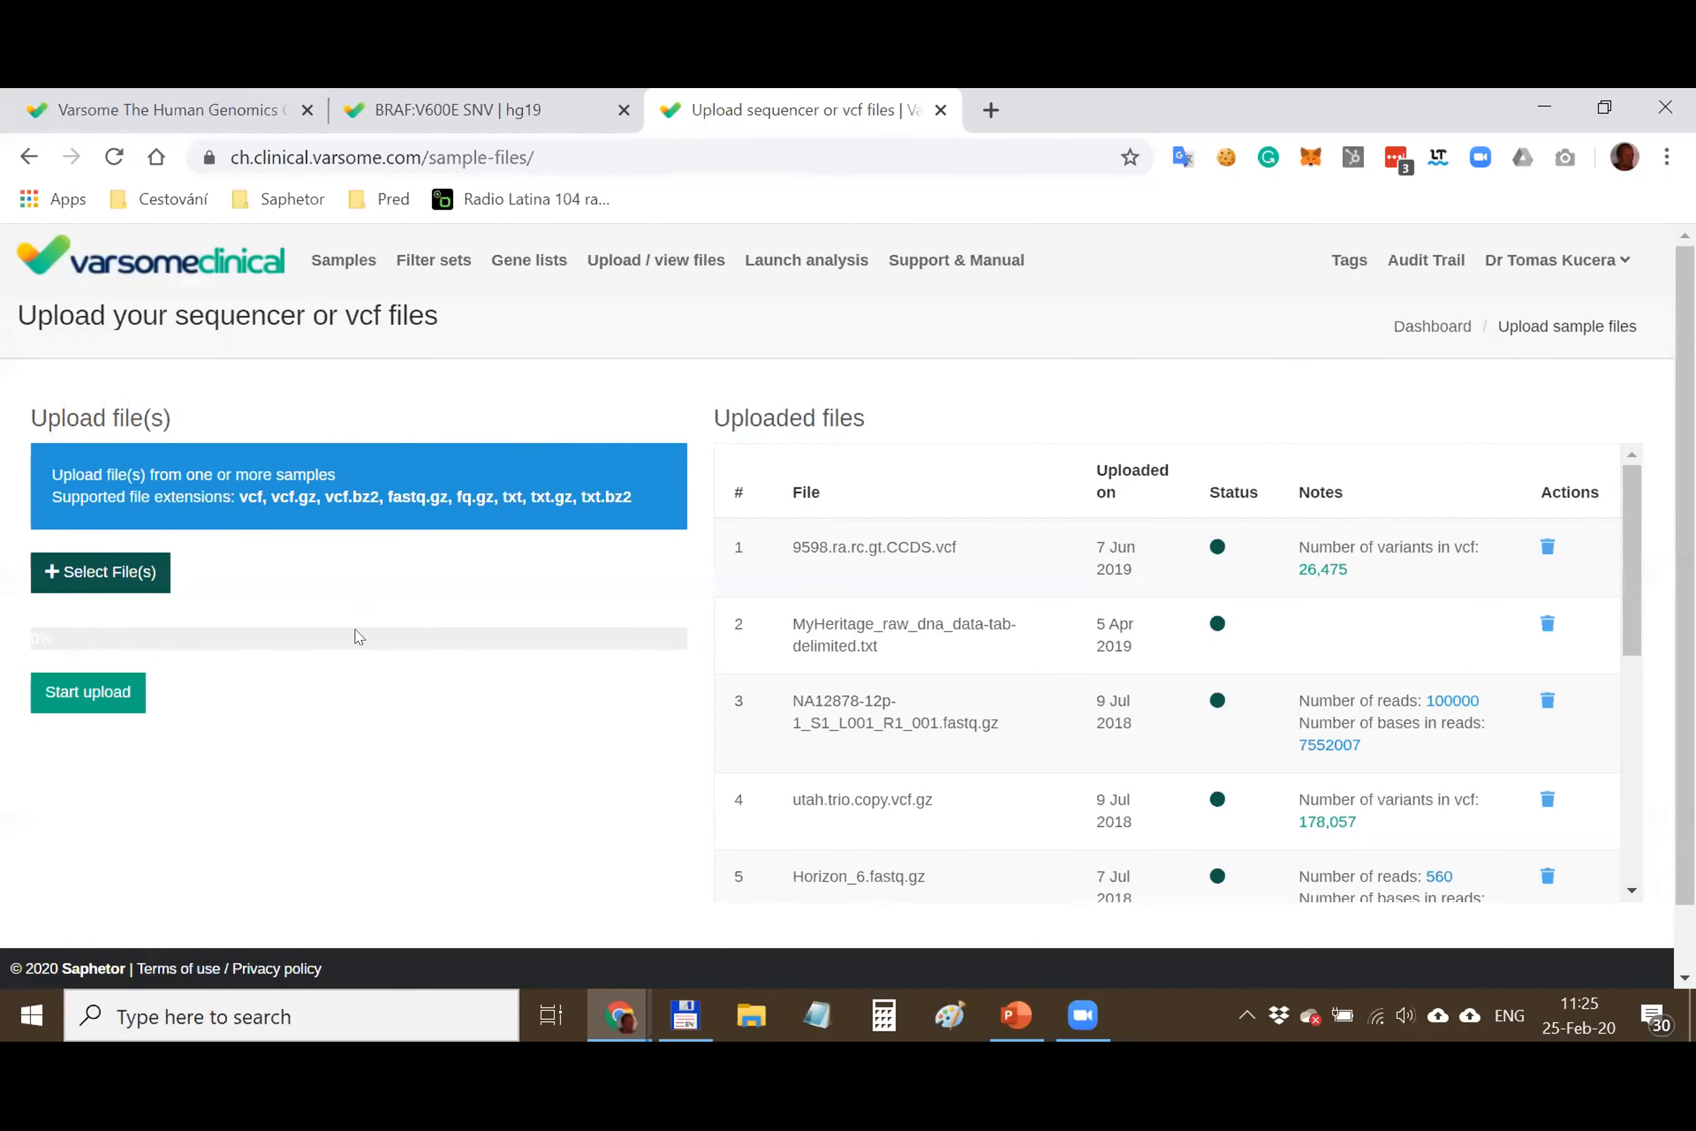
{"action": "left_click", "coordinate": [131, 590]}
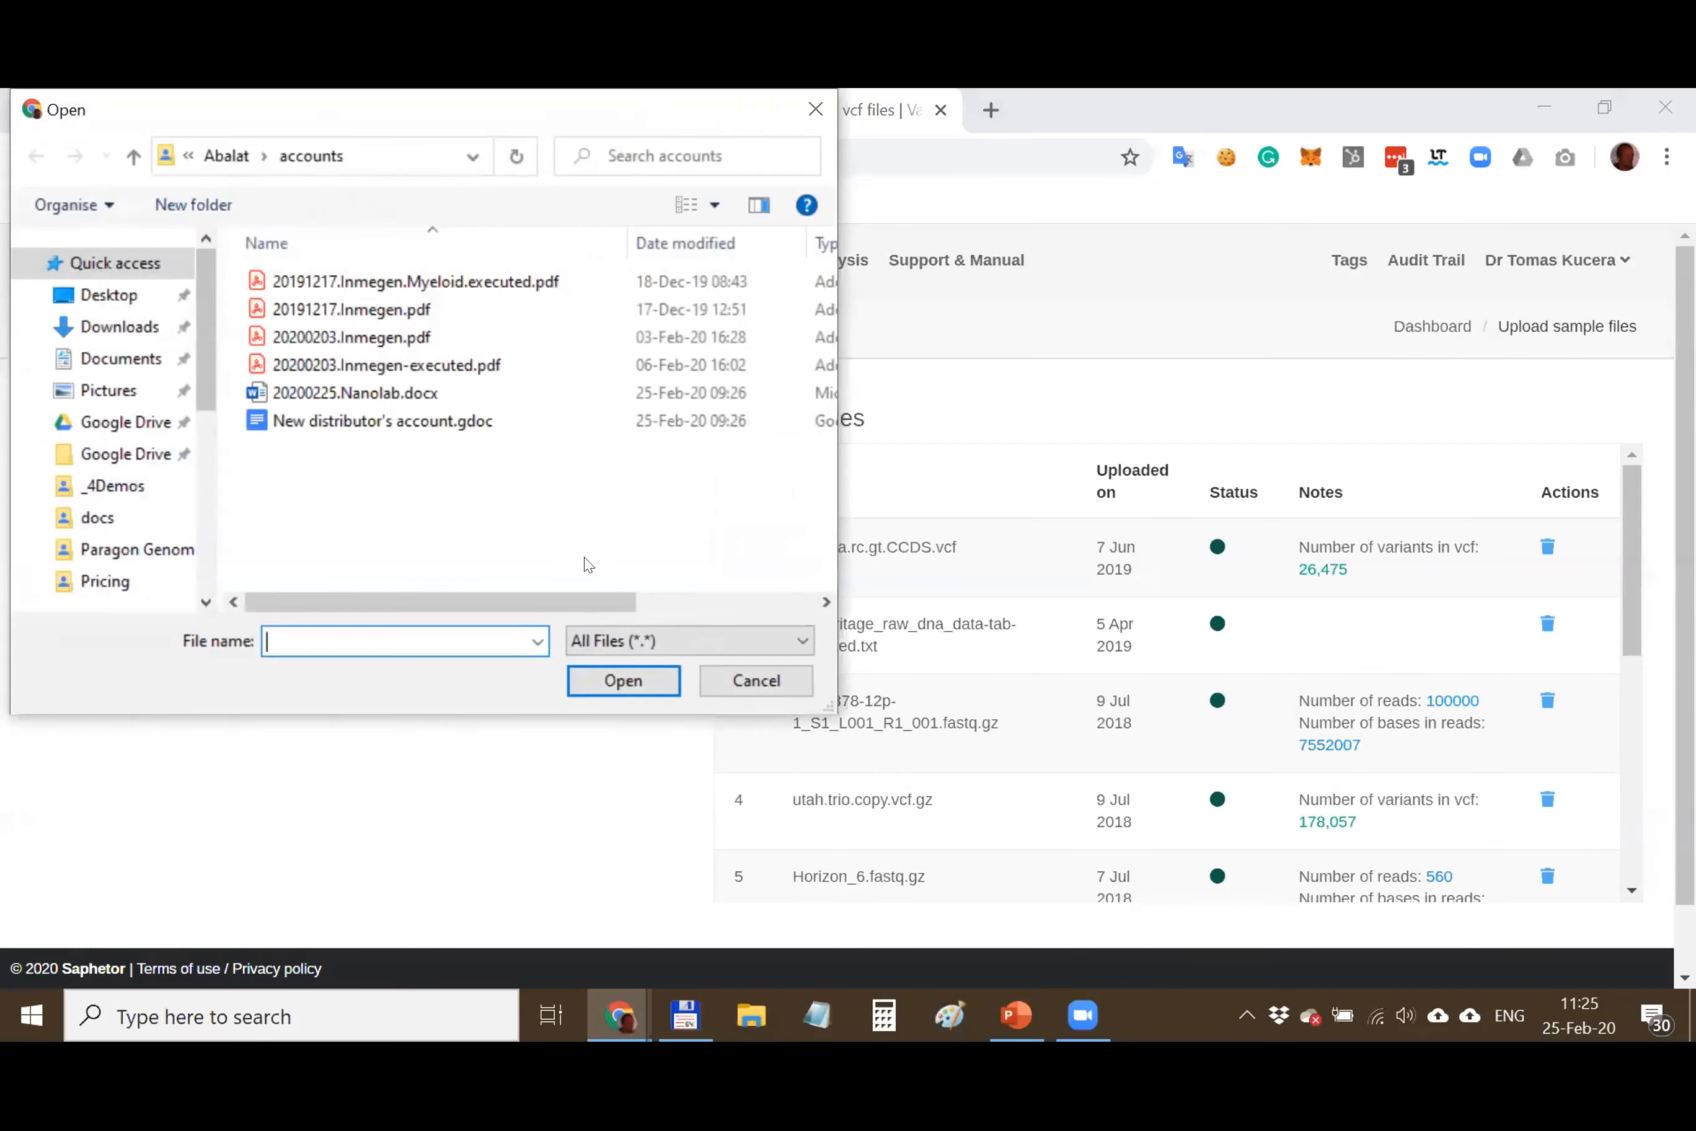
{"action": "left_click_drag", "start_coordinate": [517, 537], "coordinate": [303, 266]}
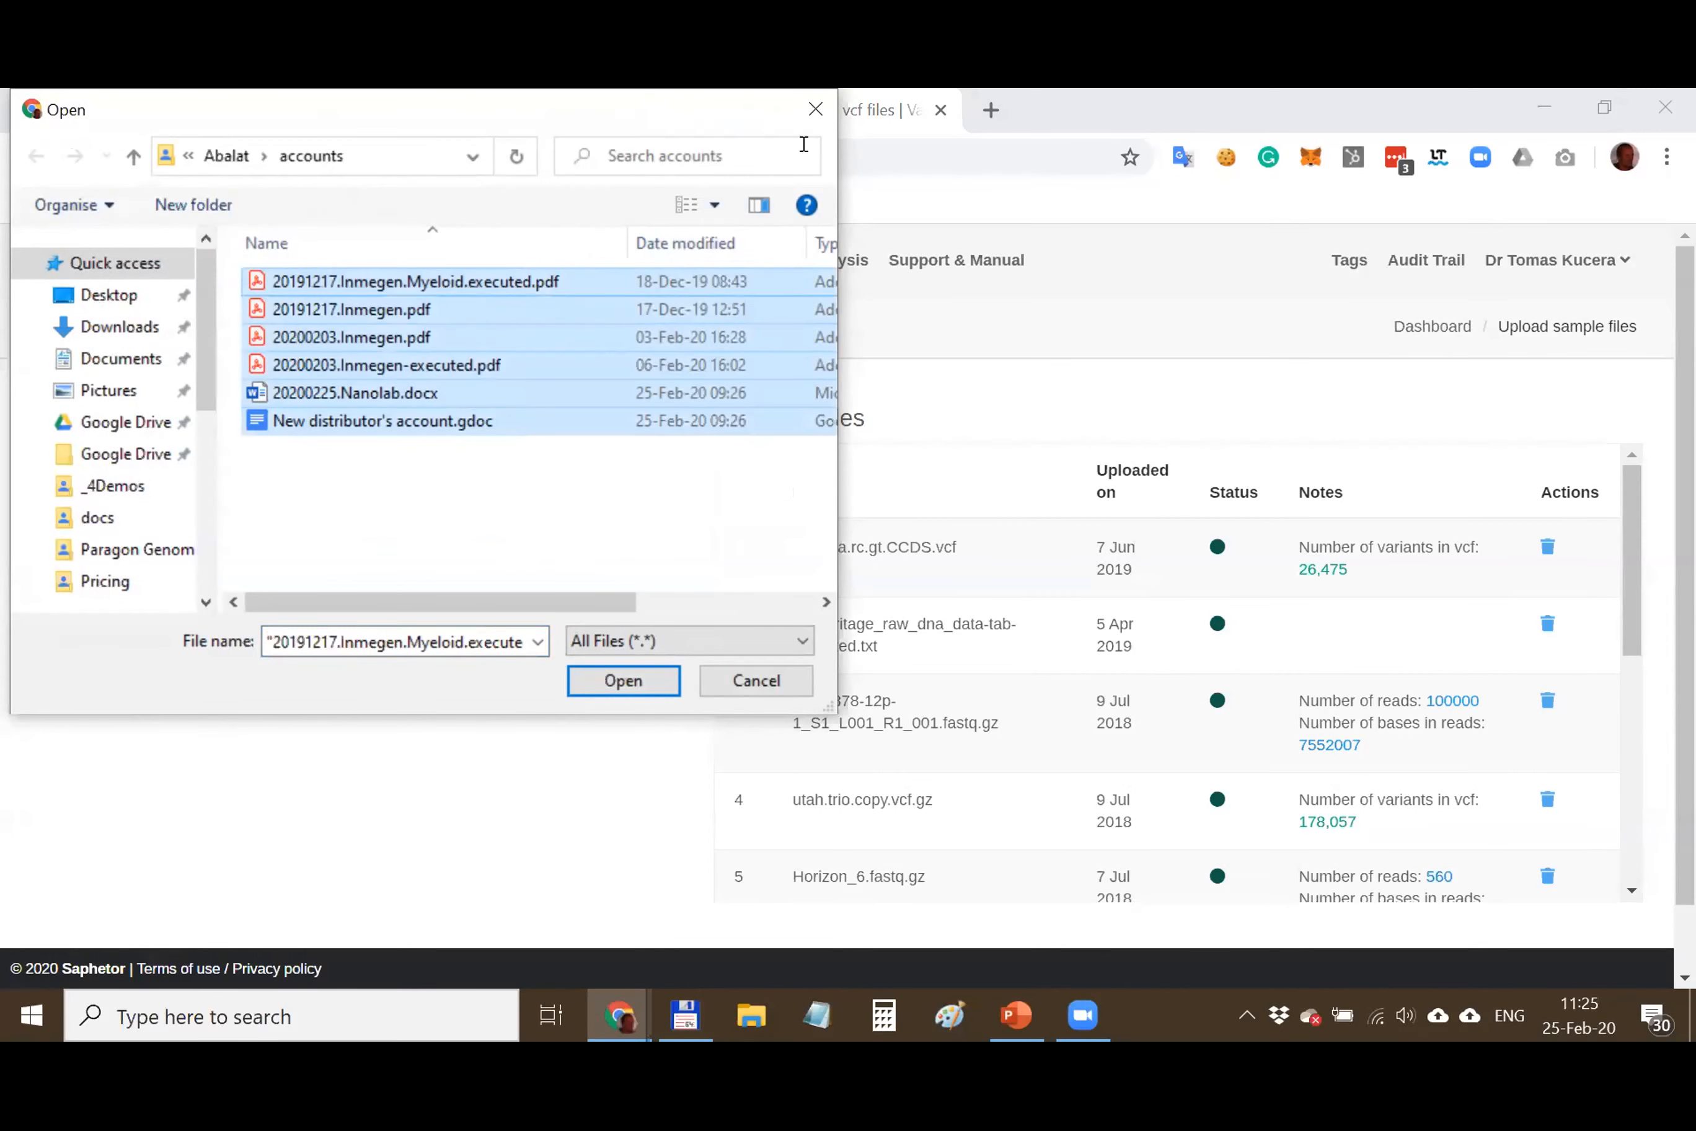
{"action": "left_click", "coordinate": [808, 121]}
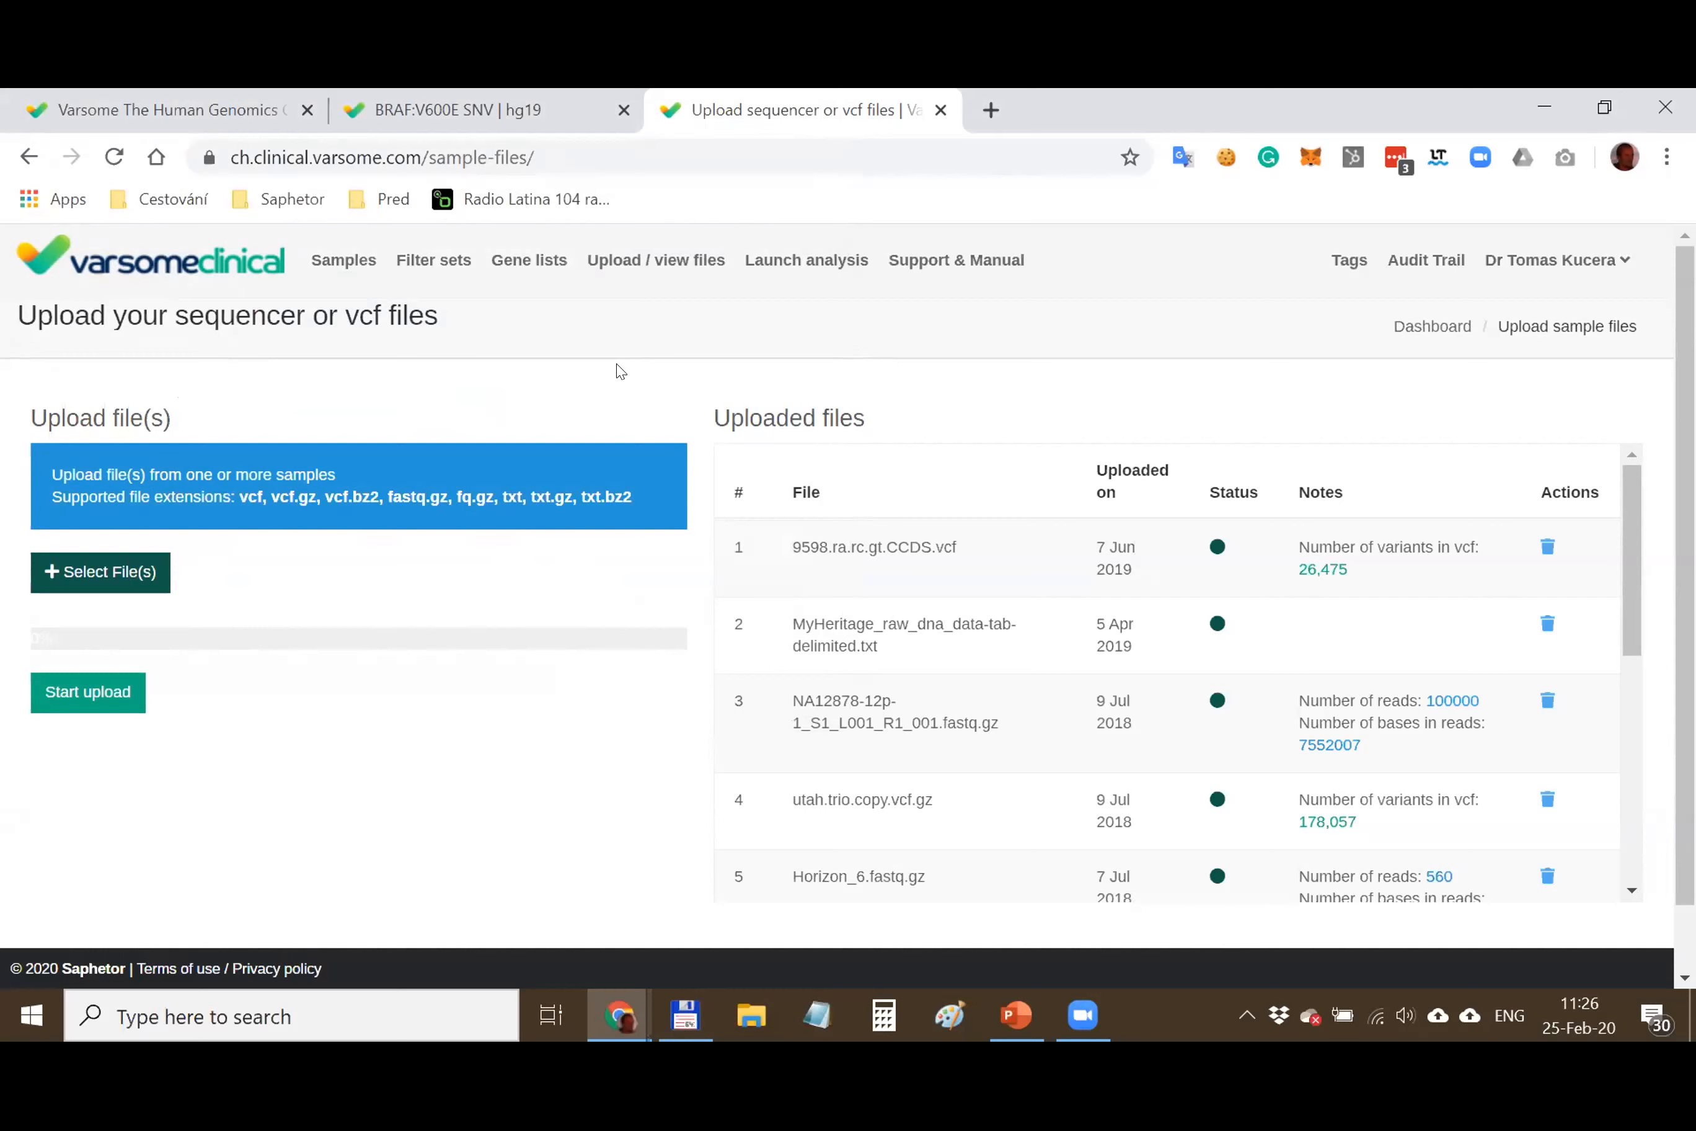
Start a new sample analysis from FASTQ files
{"action": "mouse_move", "coordinate": [749, 292]}
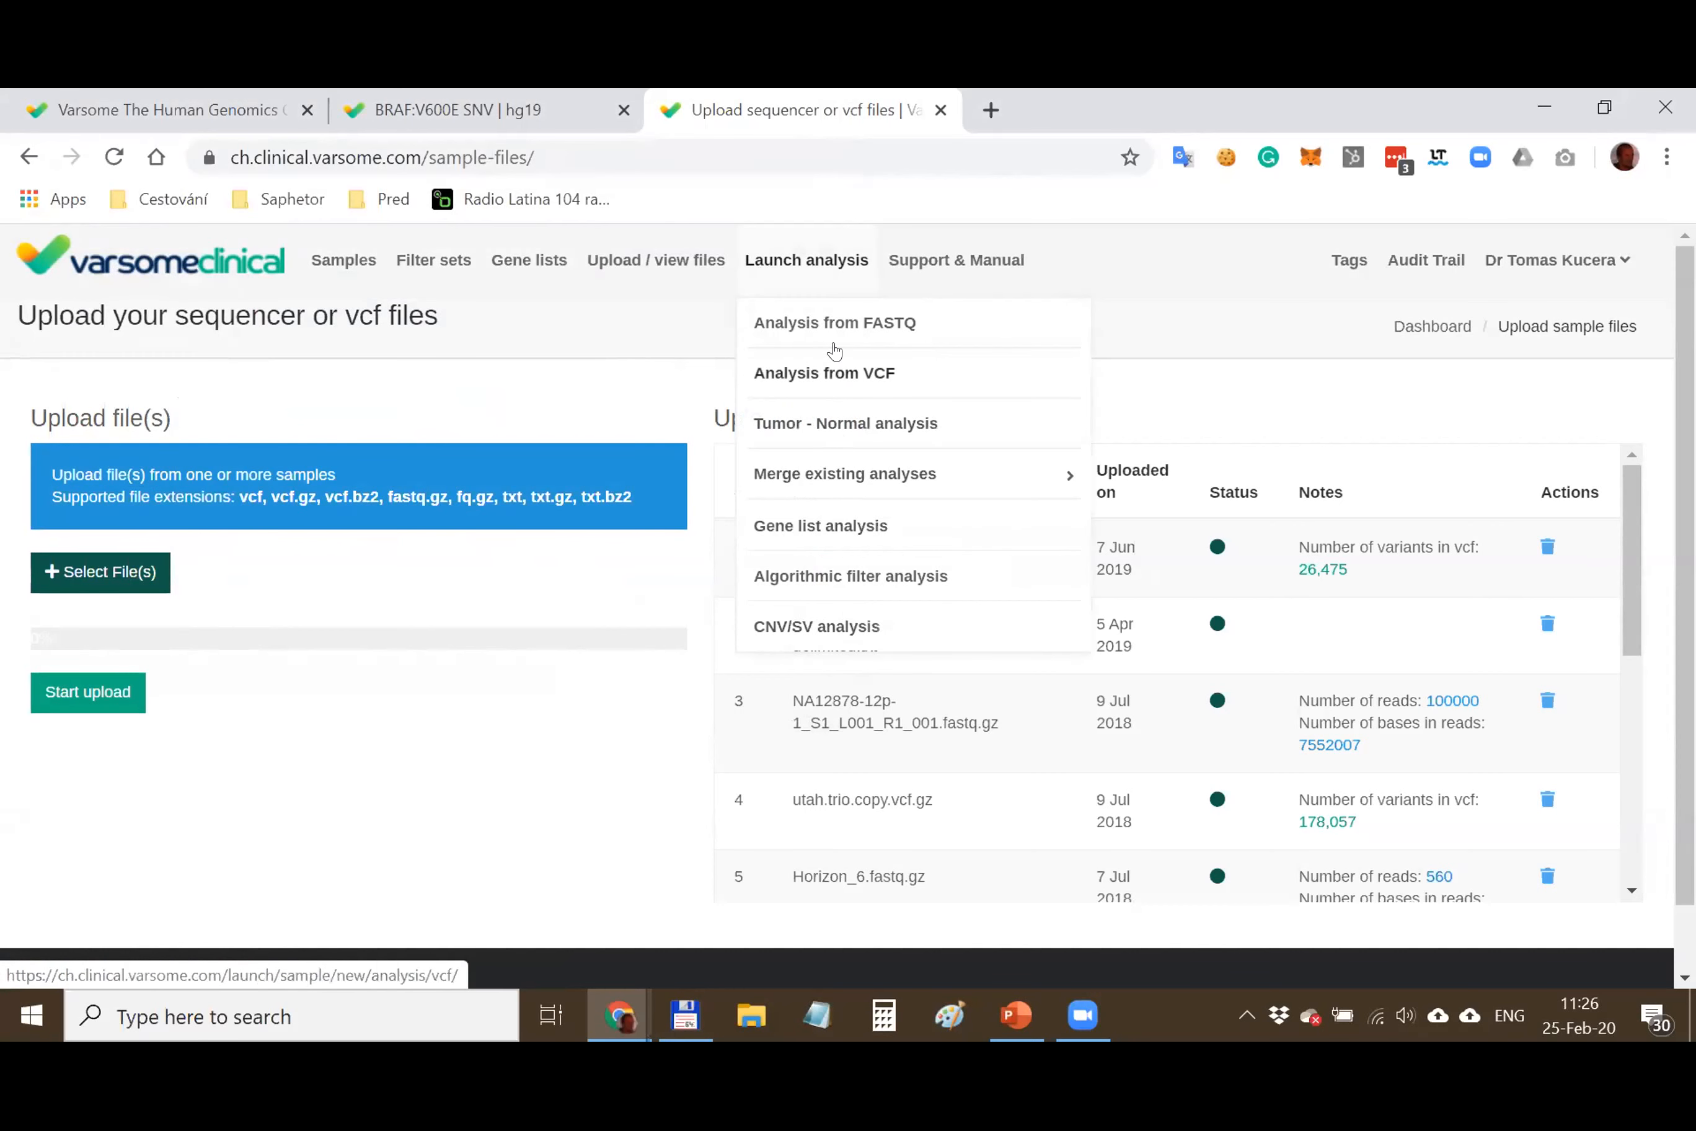
{"action": "left_click", "coordinate": [847, 467]}
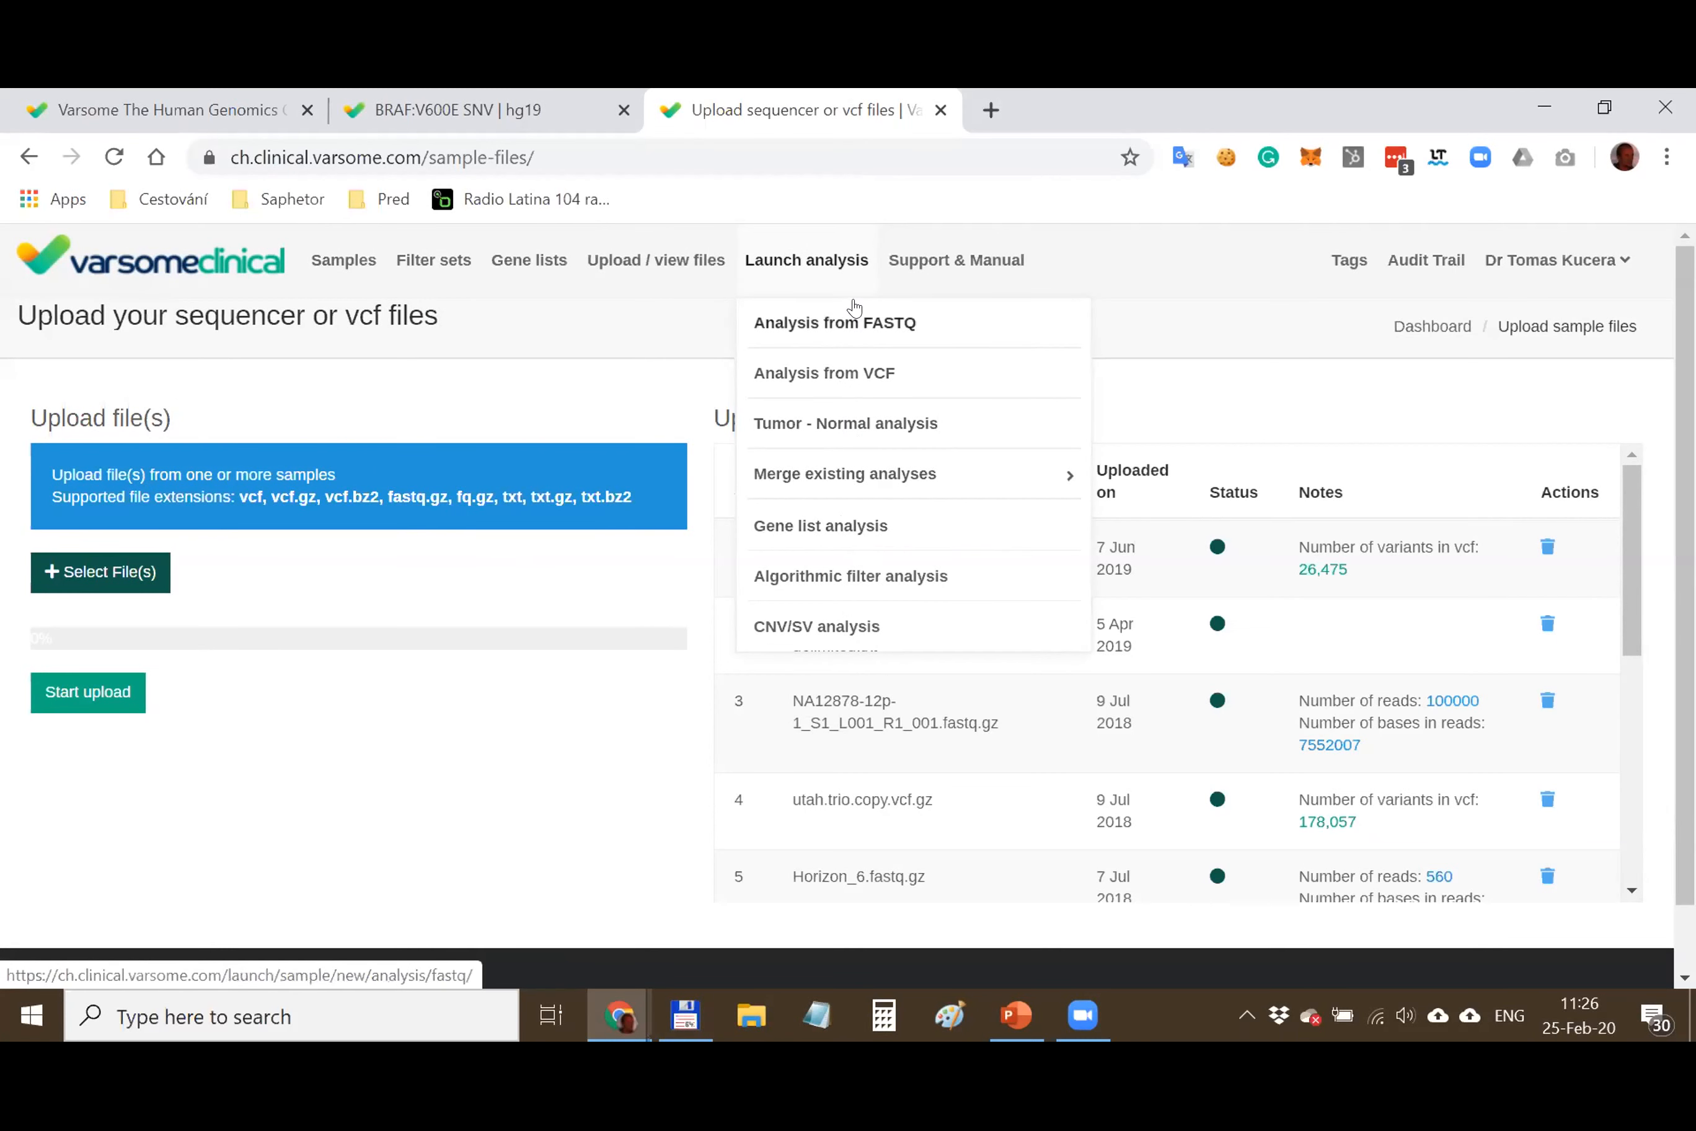
{"action": "left_click", "coordinate": [833, 336]}
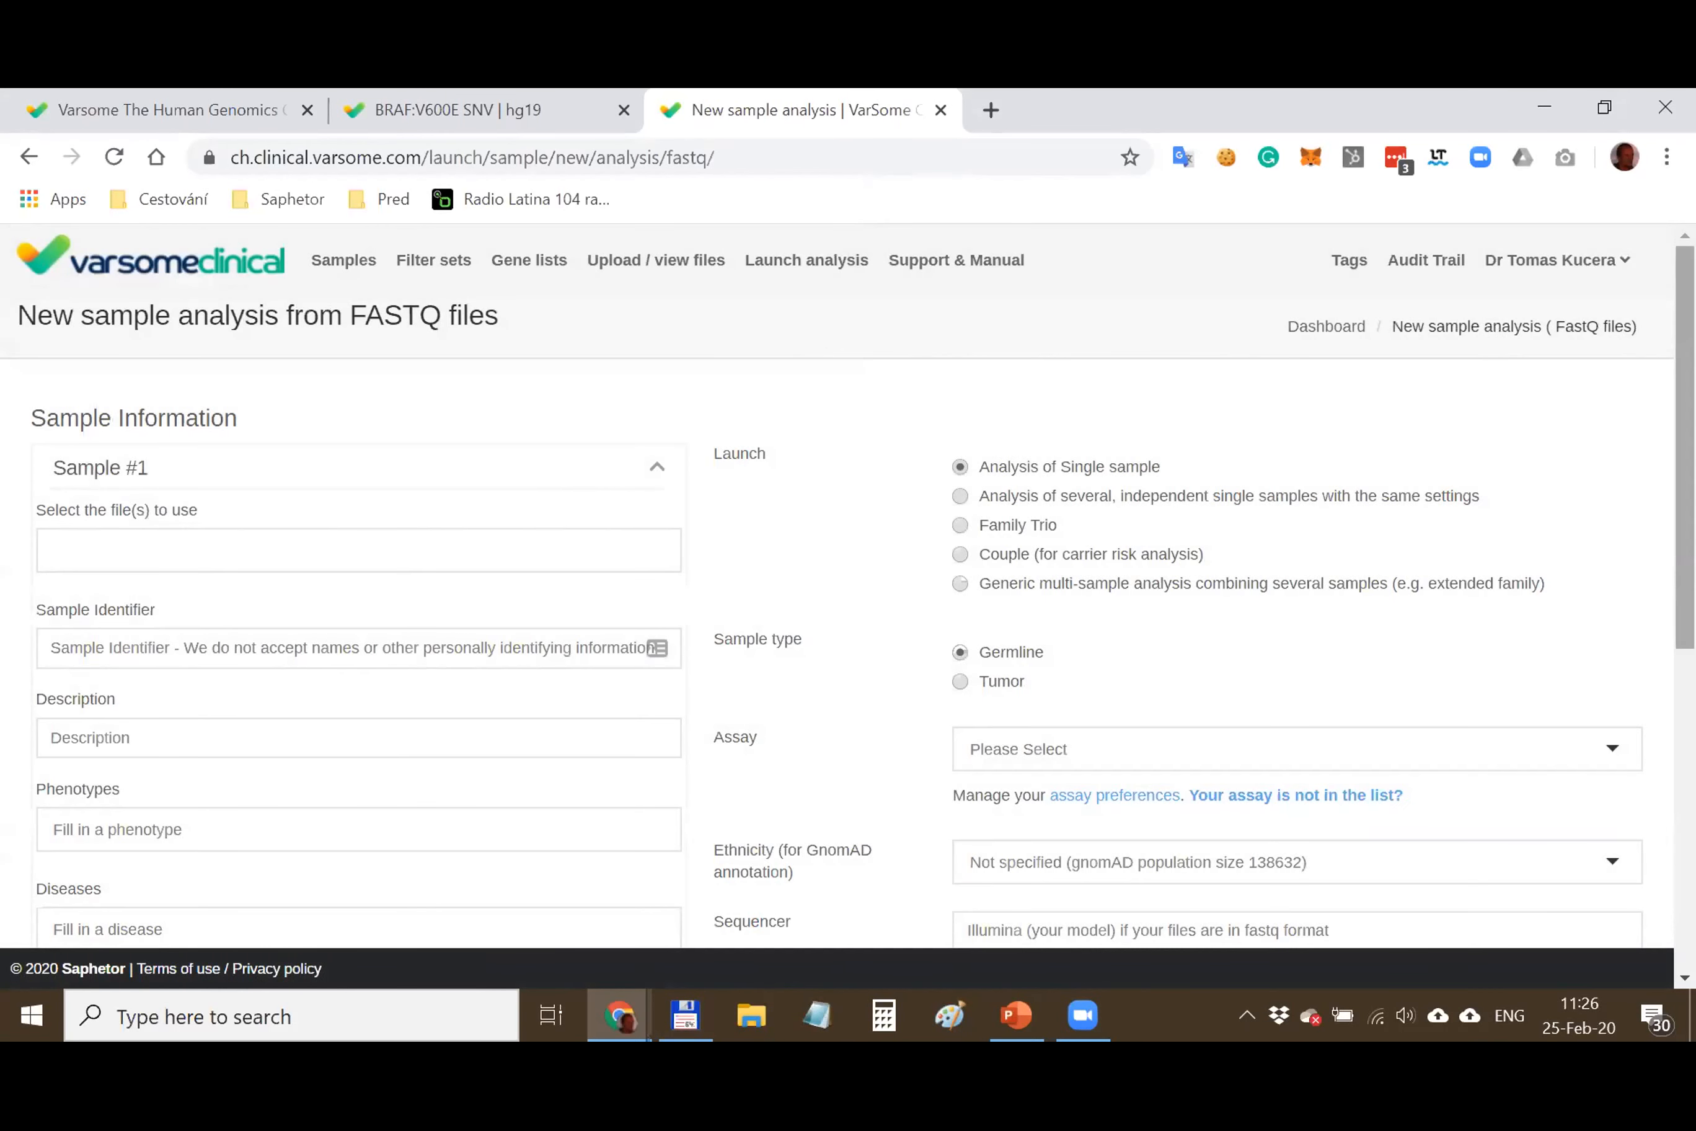
{"action": "left_click", "coordinate": [1551, 260]}
{"action": "left_click", "coordinate": [880, 372]}
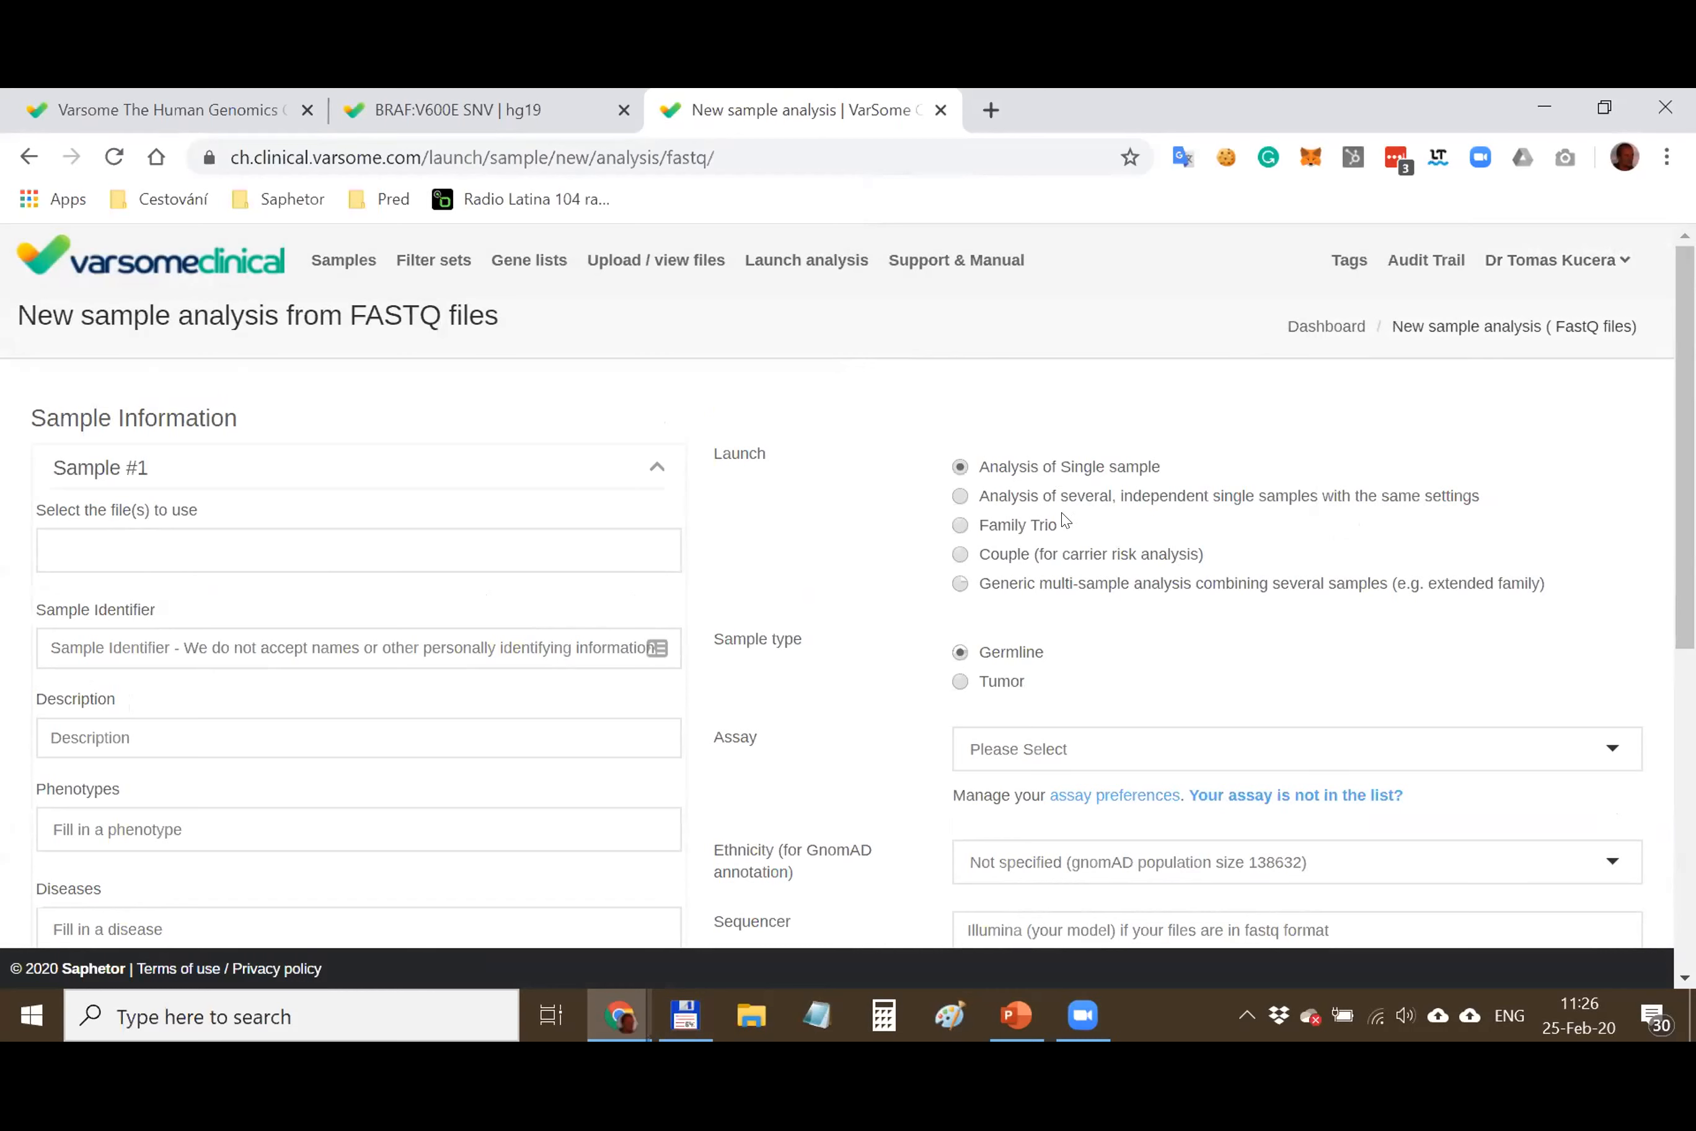
Set the analysis up as a Couple analysis with Tumor sample type
{"action": "left_click", "coordinate": [1014, 533]}
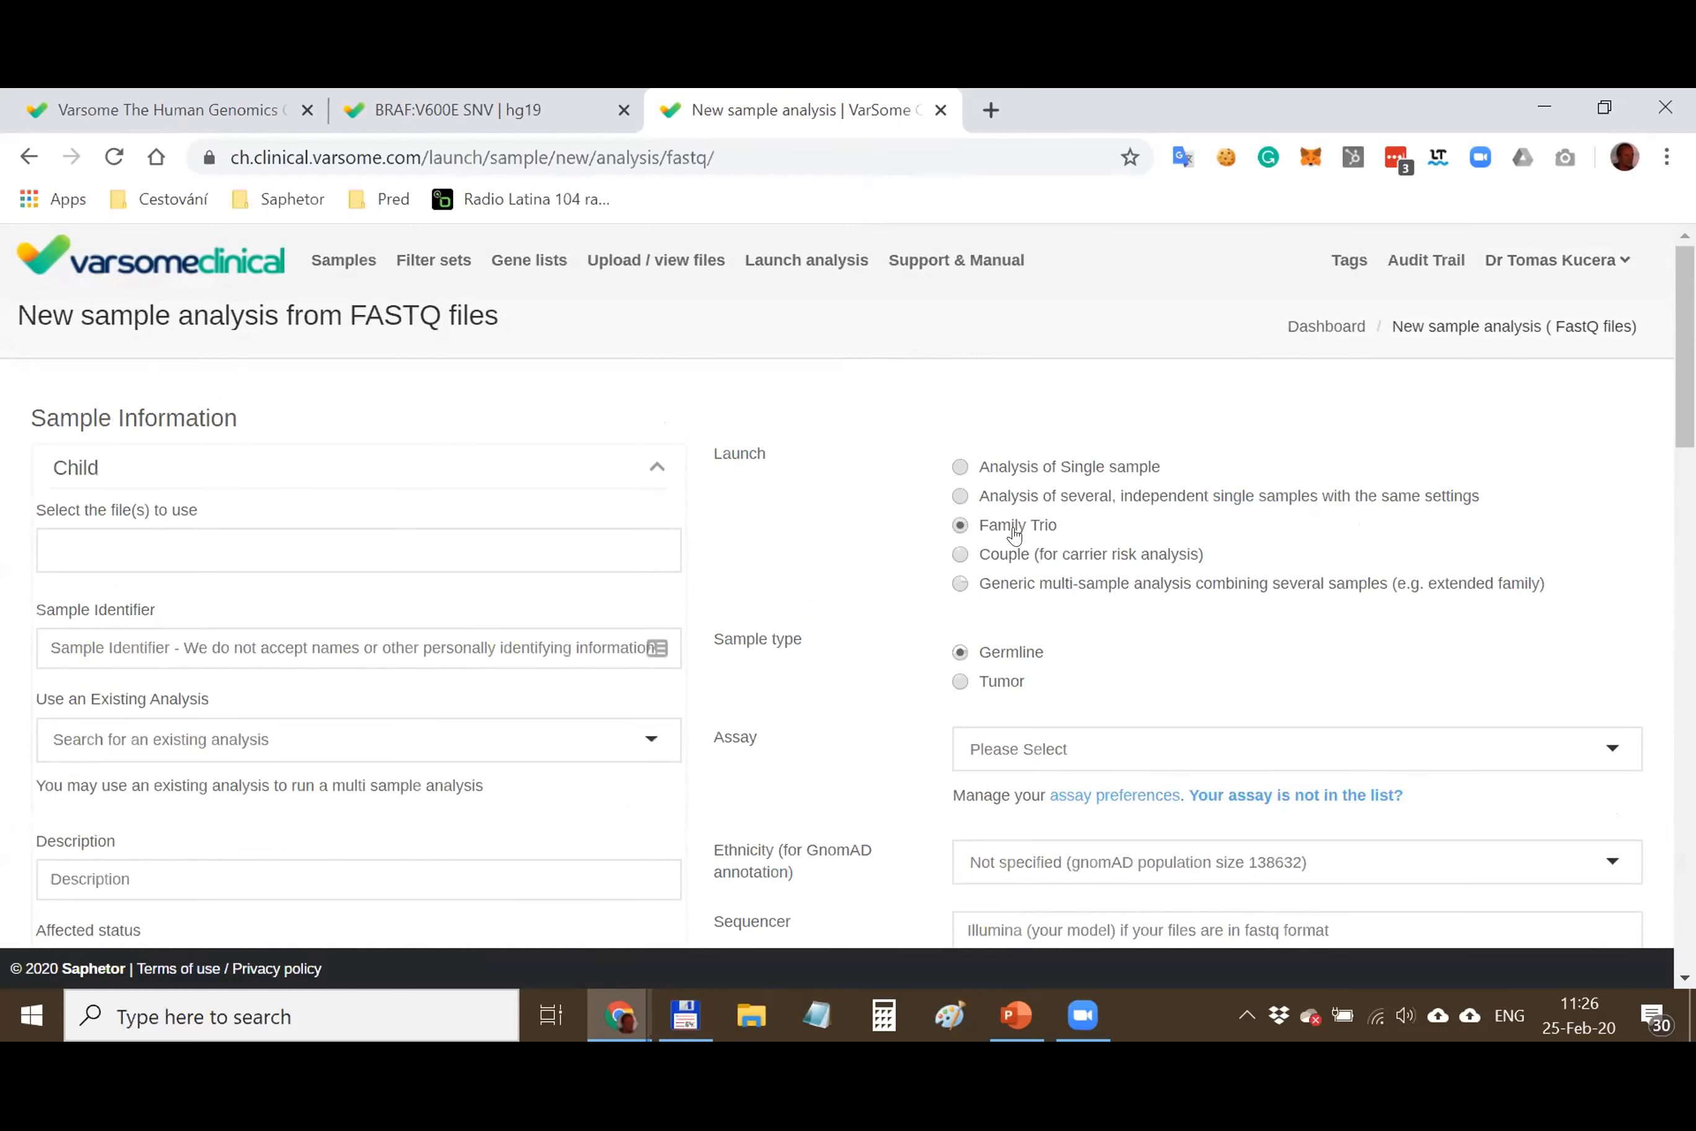
{"action": "left_click", "coordinate": [1016, 555]}
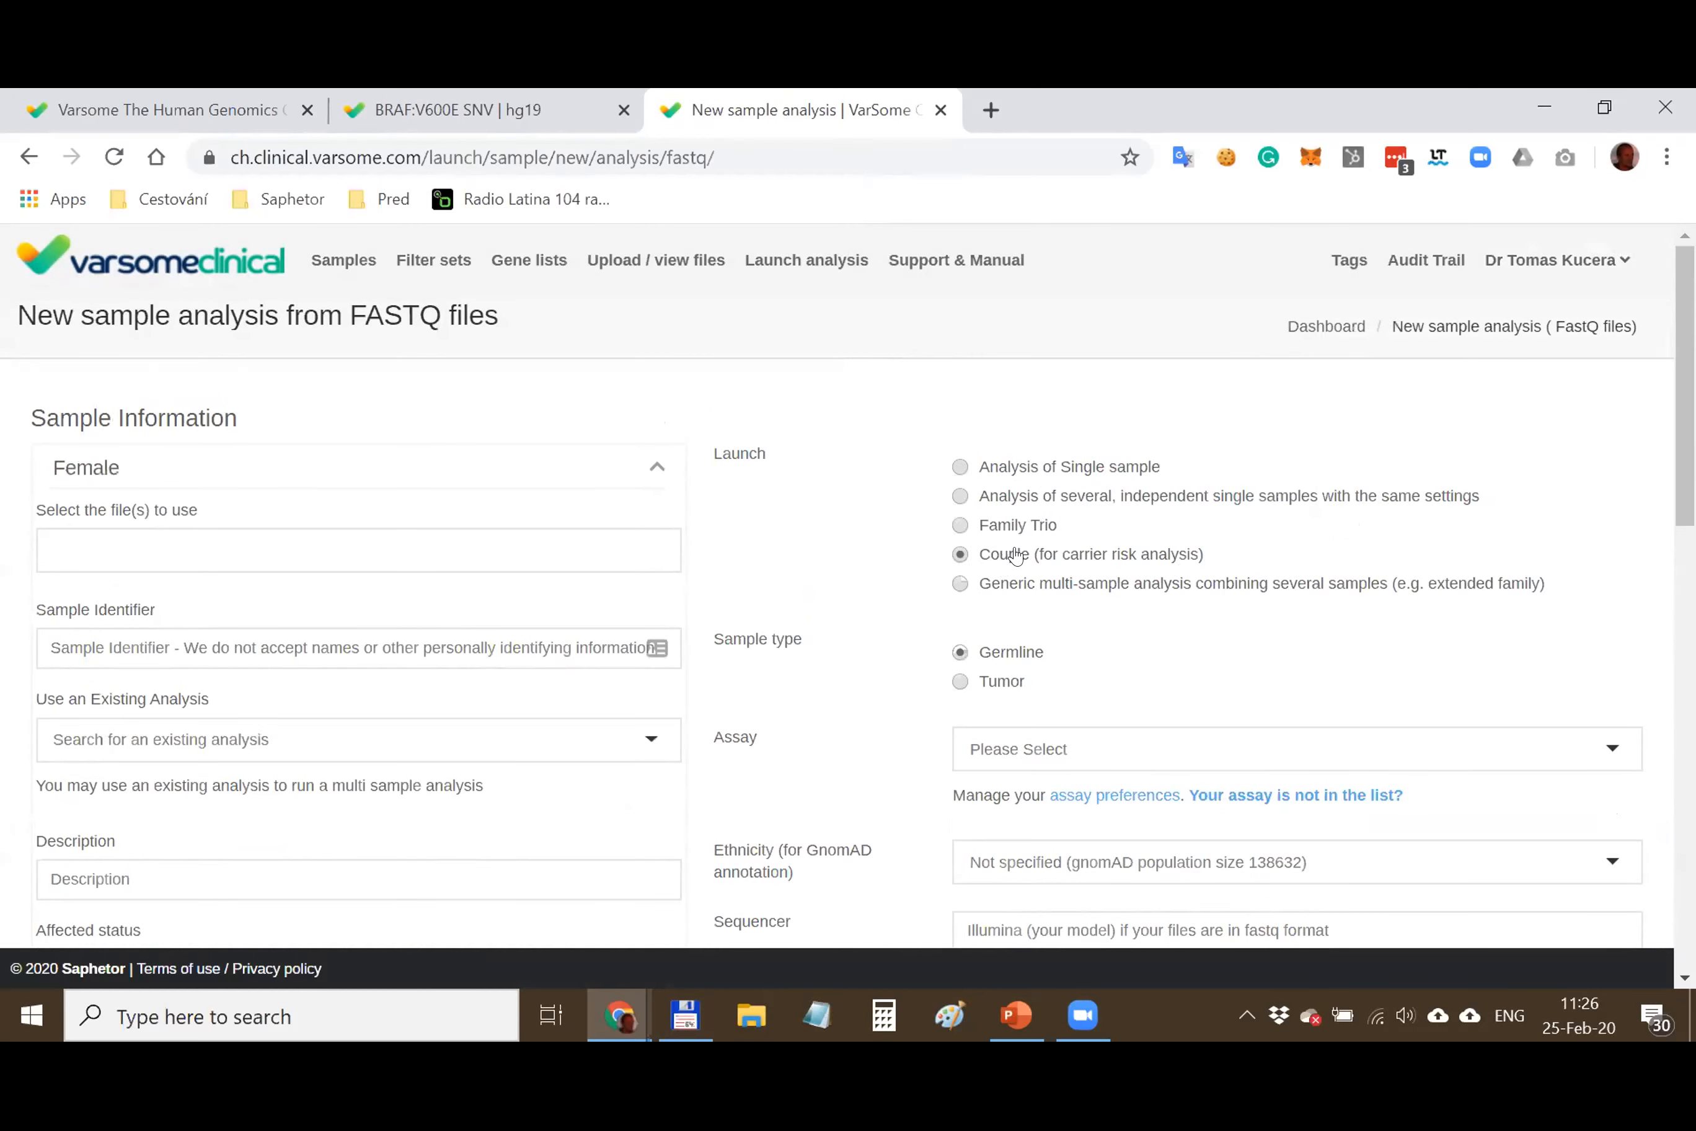
{"action": "left_click", "coordinate": [654, 466]}
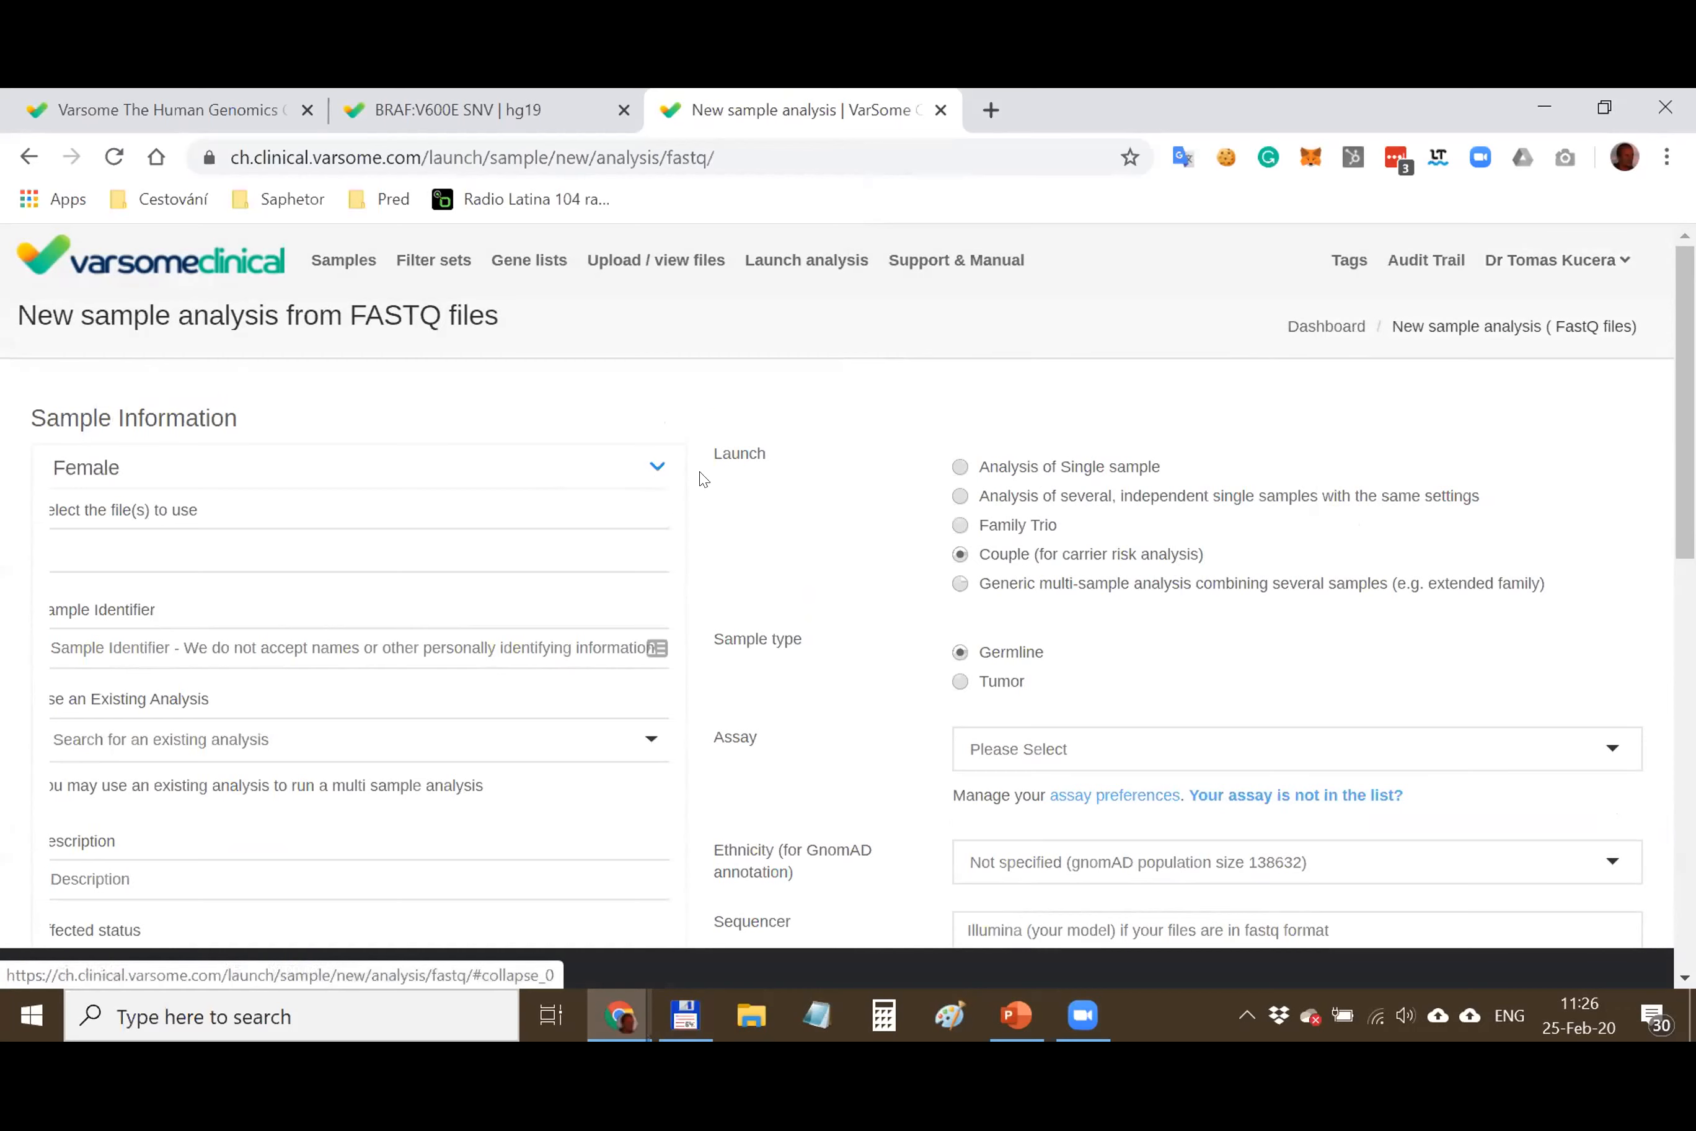
{"action": "left_click", "coordinate": [992, 684]}
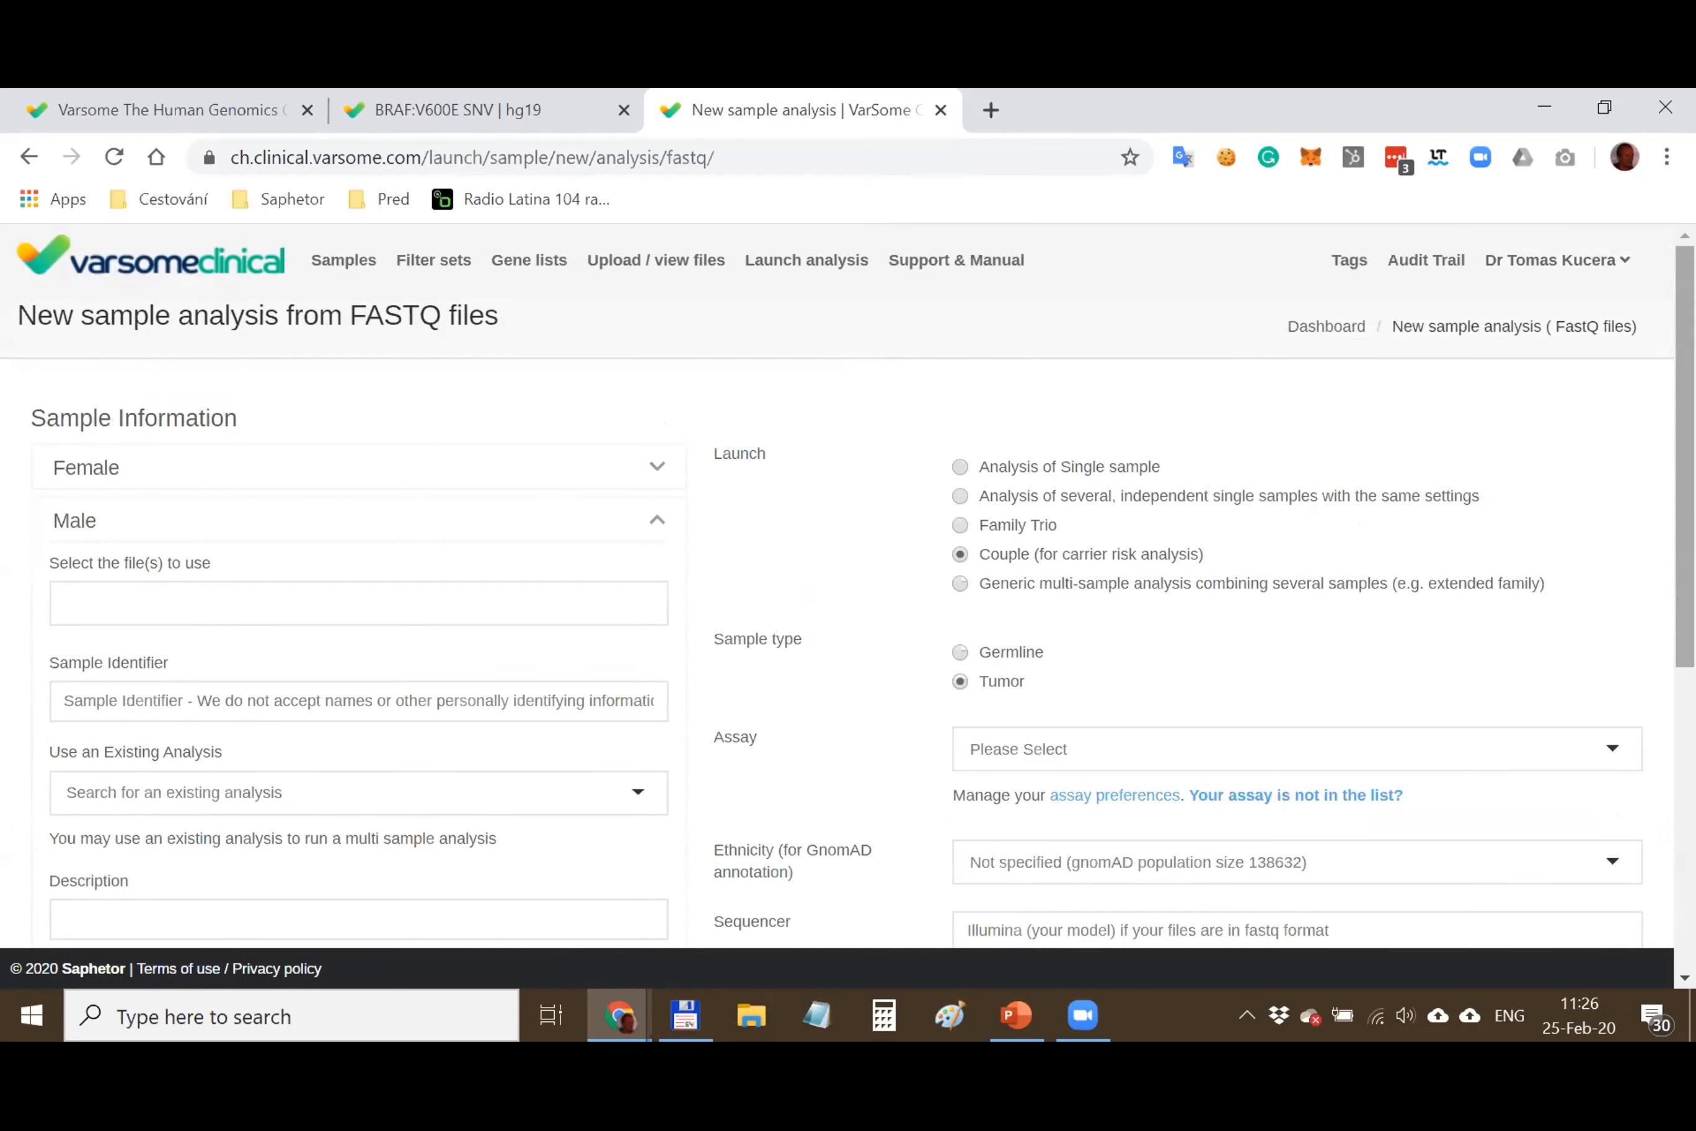
{"action": "scroll", "coordinate": [883, 496], "scroll_direction": "down", "scroll_amount": 3}
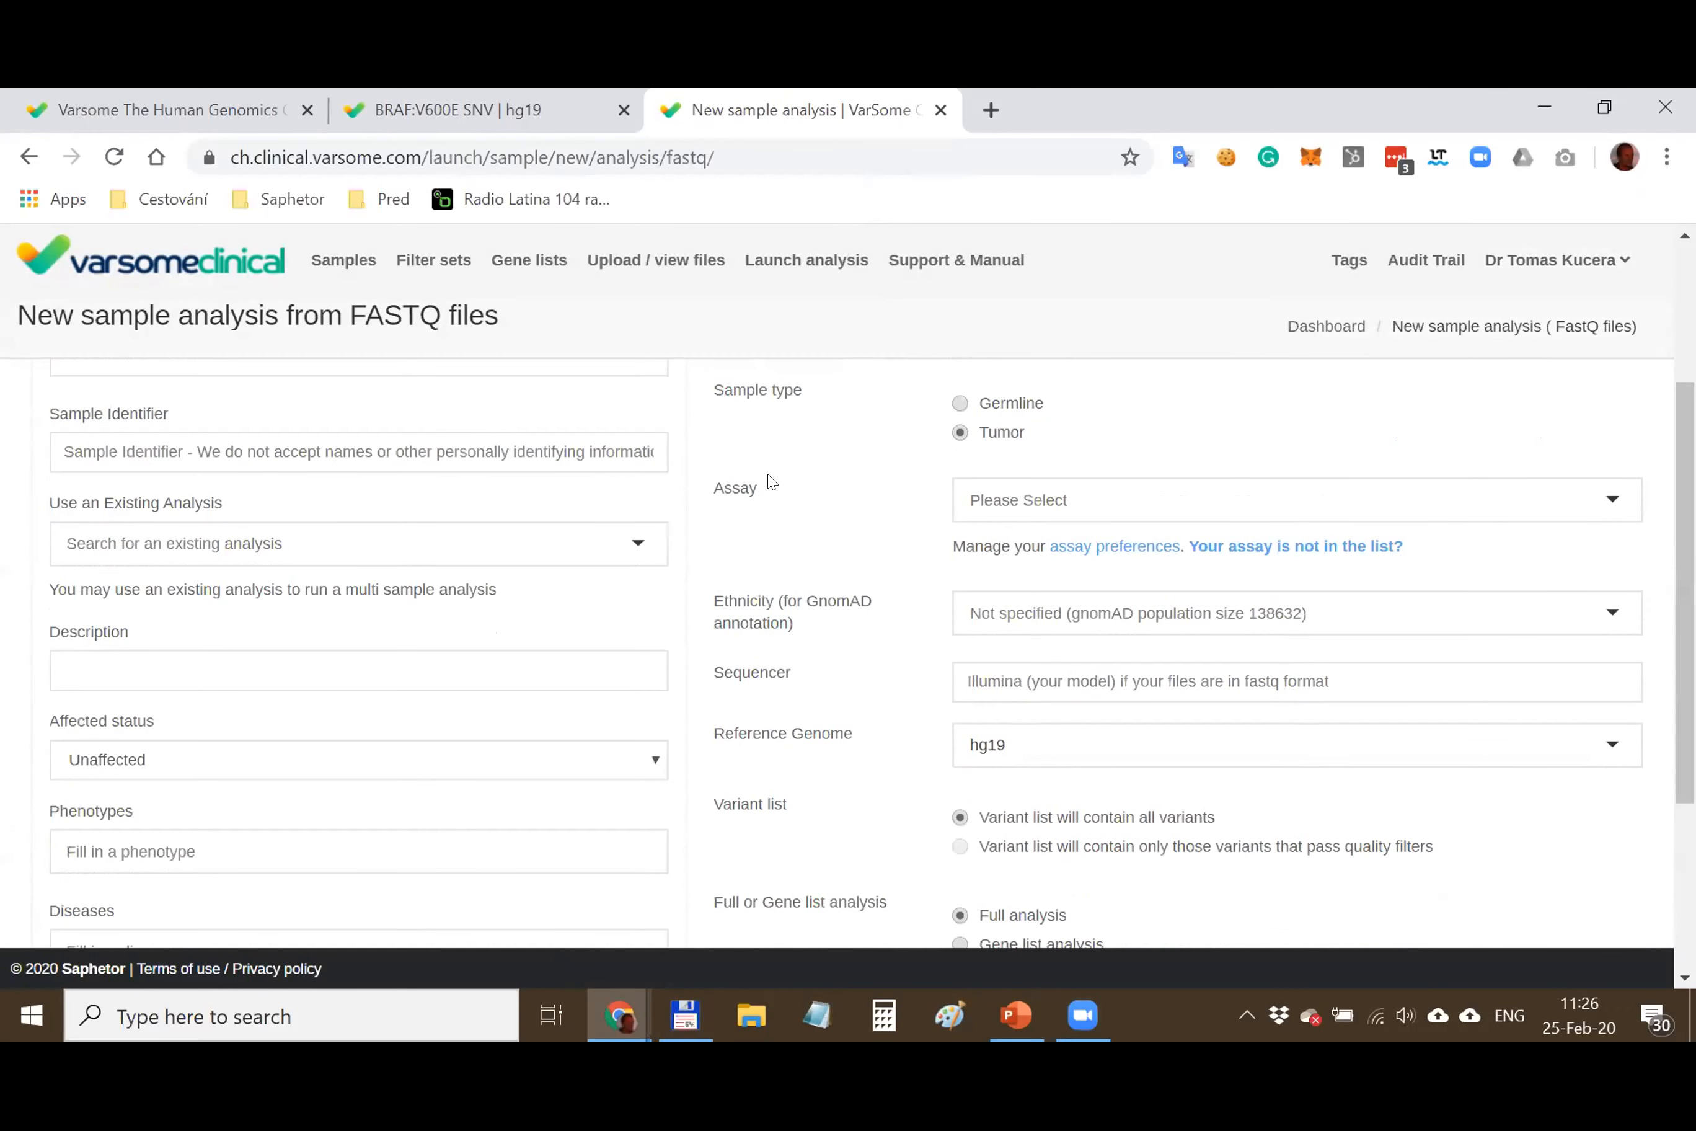
Search the assay list for '4bases' and leave it without choosing an assay
{"action": "left_click", "coordinate": [1015, 495]}
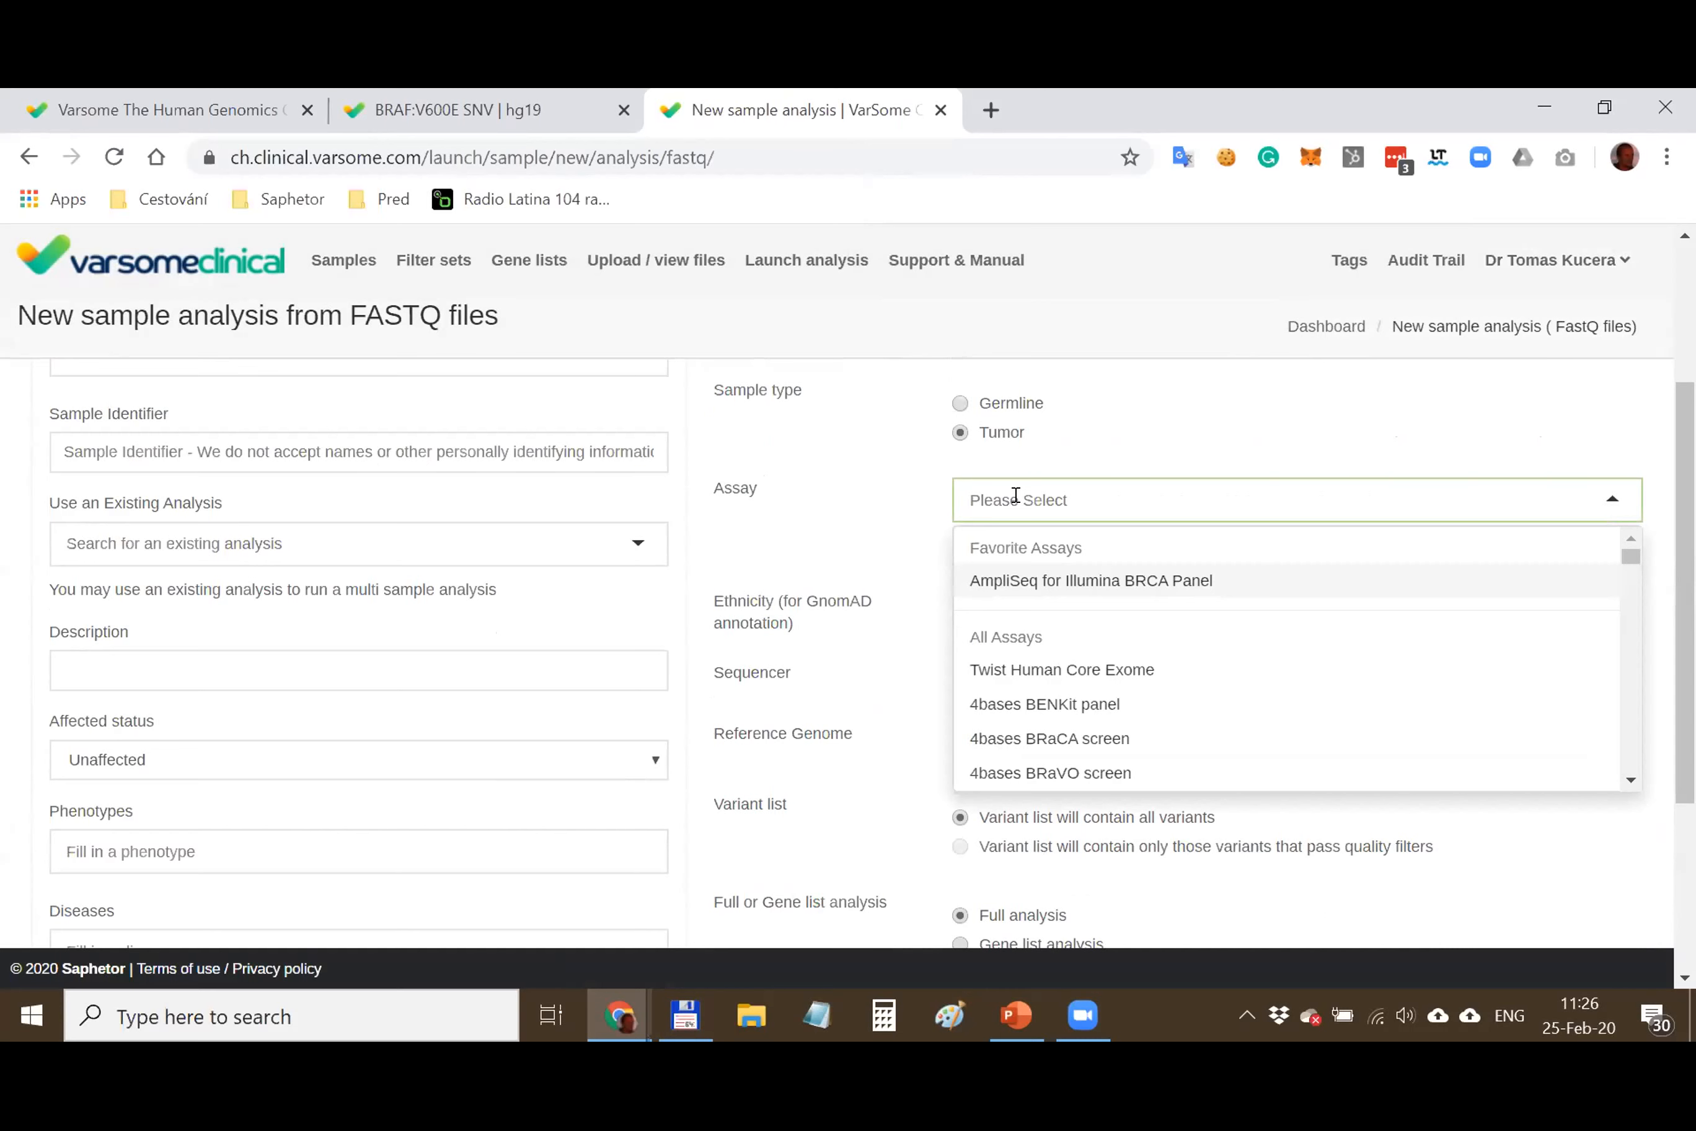
{"action": "type", "text": "4bases"}
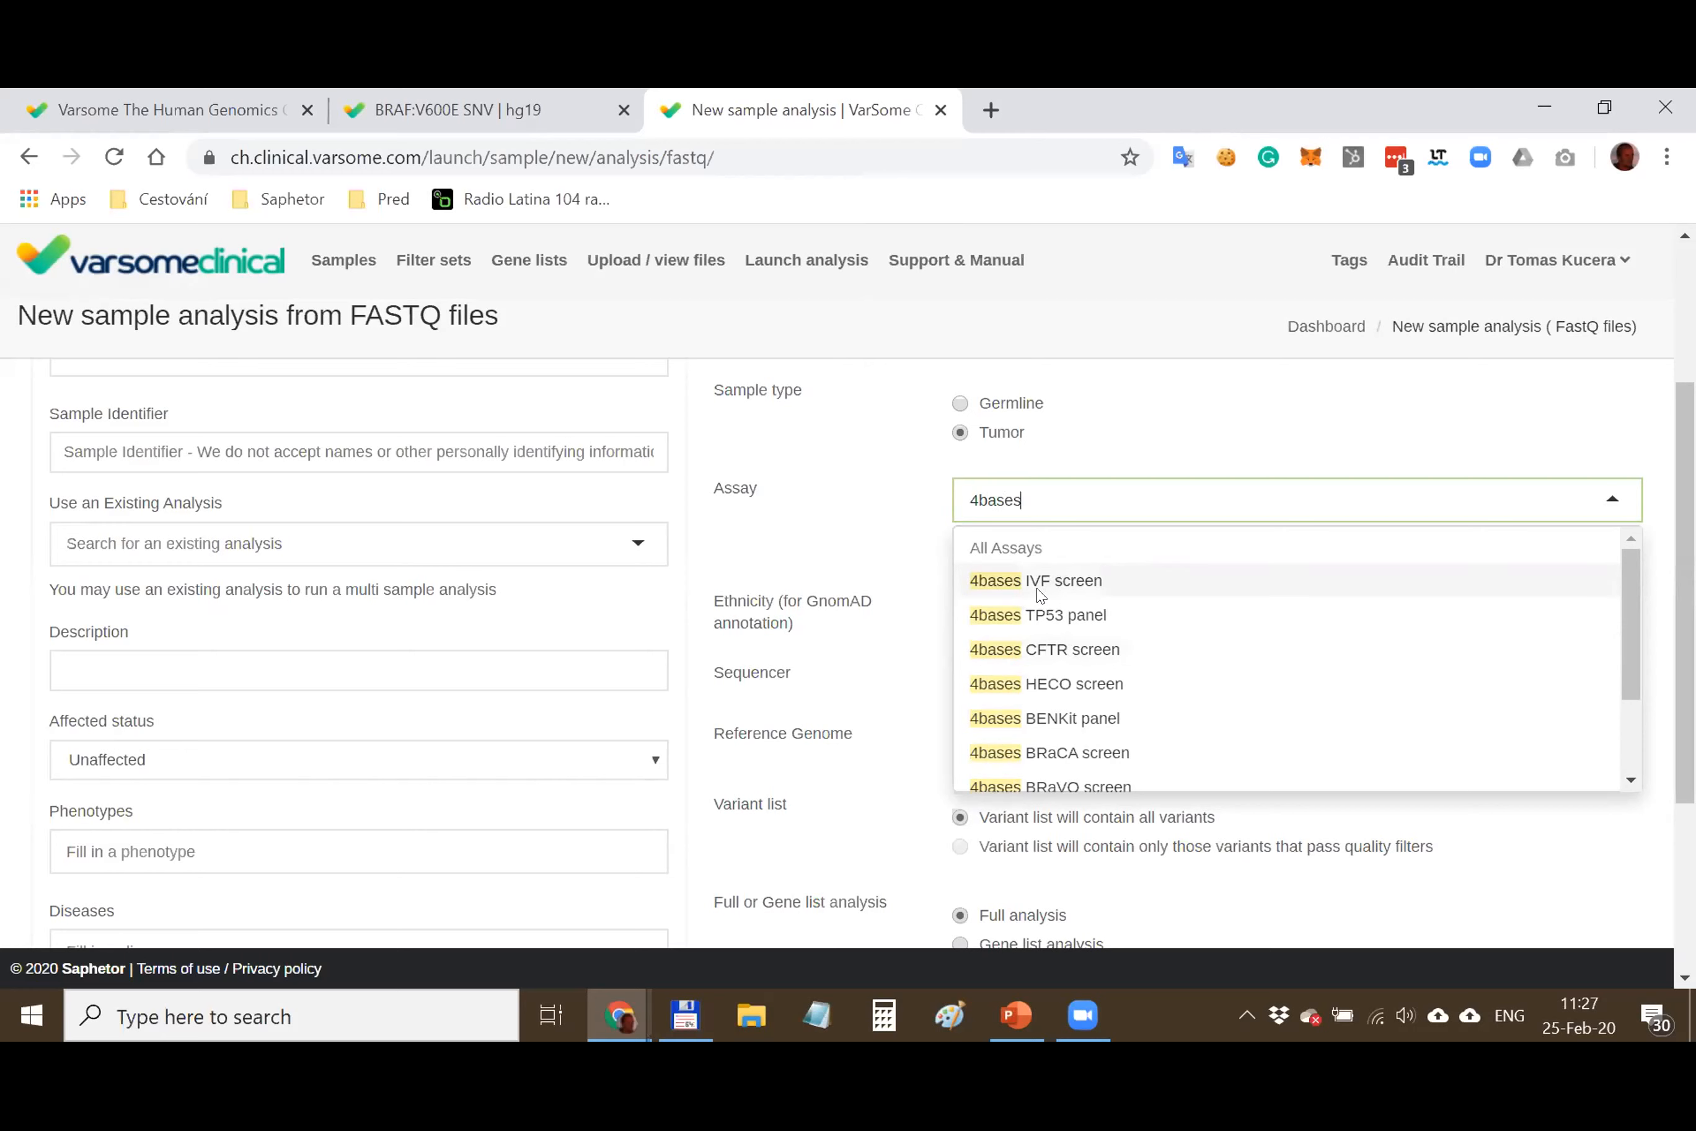
{"action": "key", "text": "BackSpace"}
{"action": "key", "text": "BackSpace"}
{"action": "key", "text": "BackSpace"}
{"action": "key", "text": "BackSpace"}
{"action": "key", "text": "BackSpace"}
{"action": "key", "text": "BackSpace"}
{"action": "scroll", "coordinate": [922, 482], "scroll_direction": "down", "scroll_amount": 1}
{"action": "scroll", "coordinate": [921, 483], "scroll_direction": "up", "scroll_amount": 1}
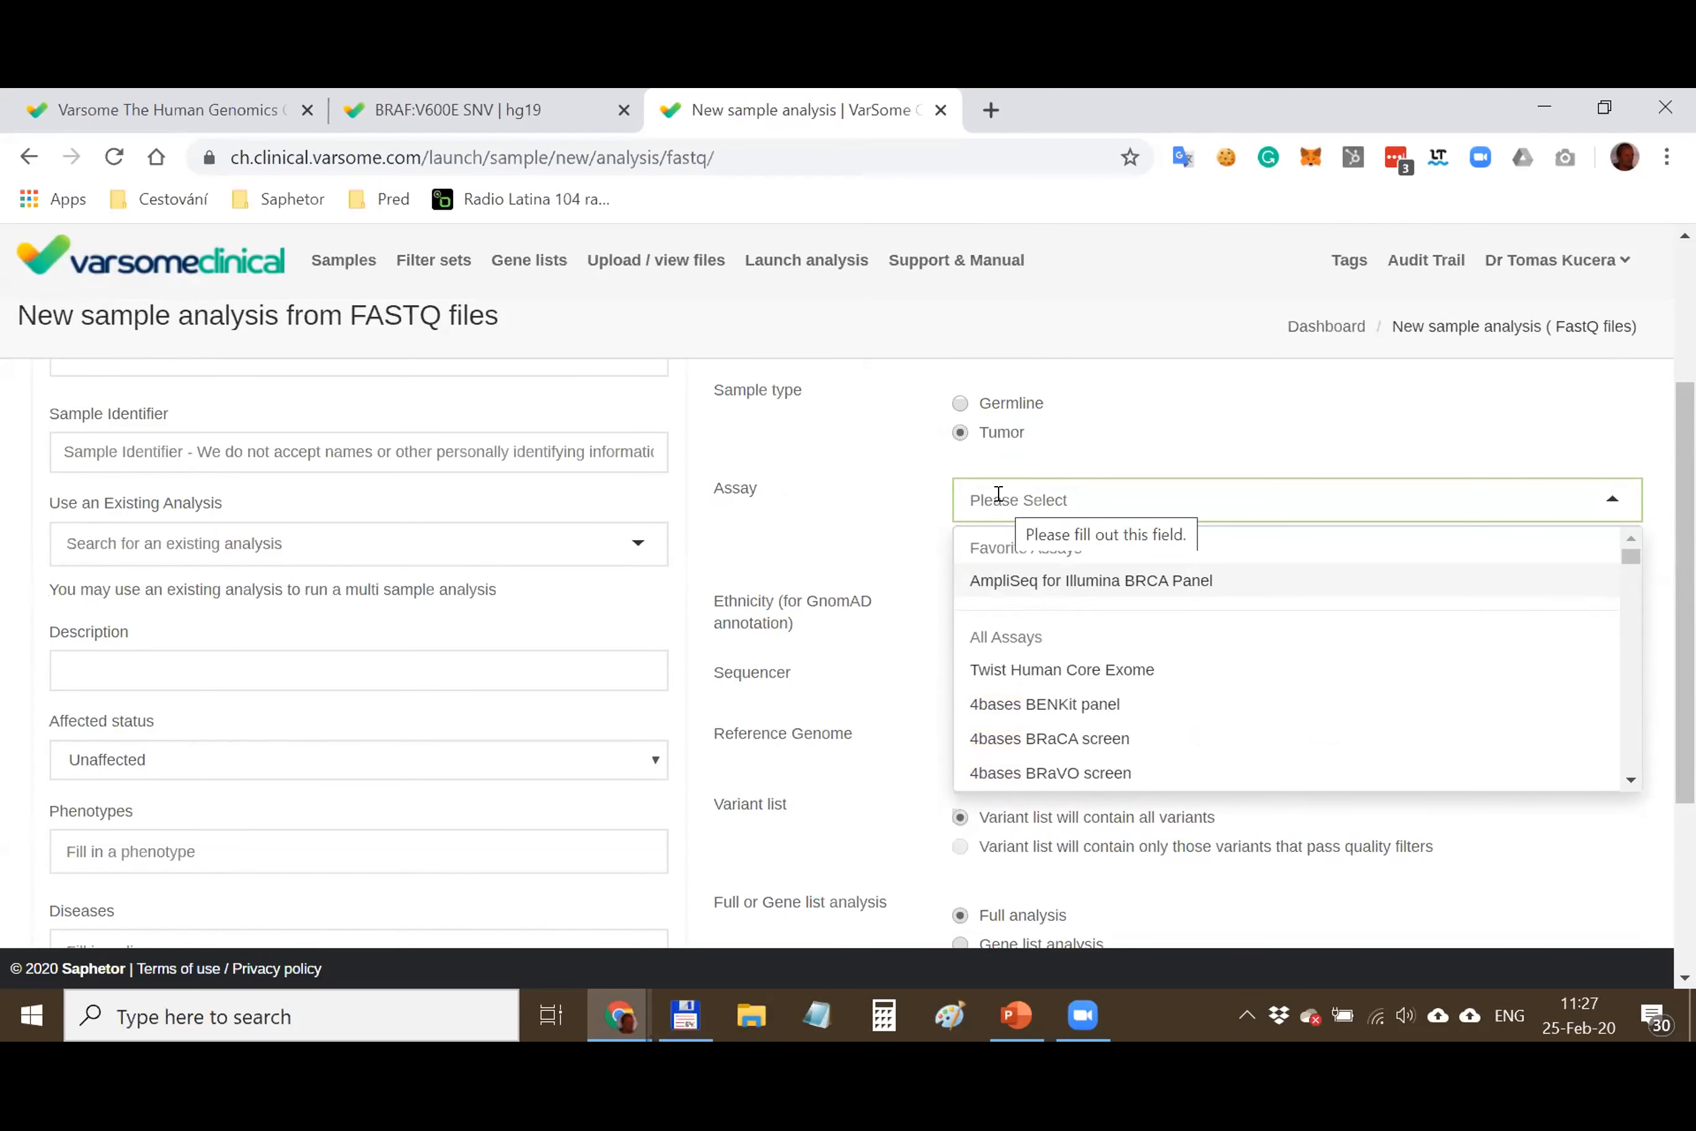
{"action": "left_click", "coordinate": [942, 499]}
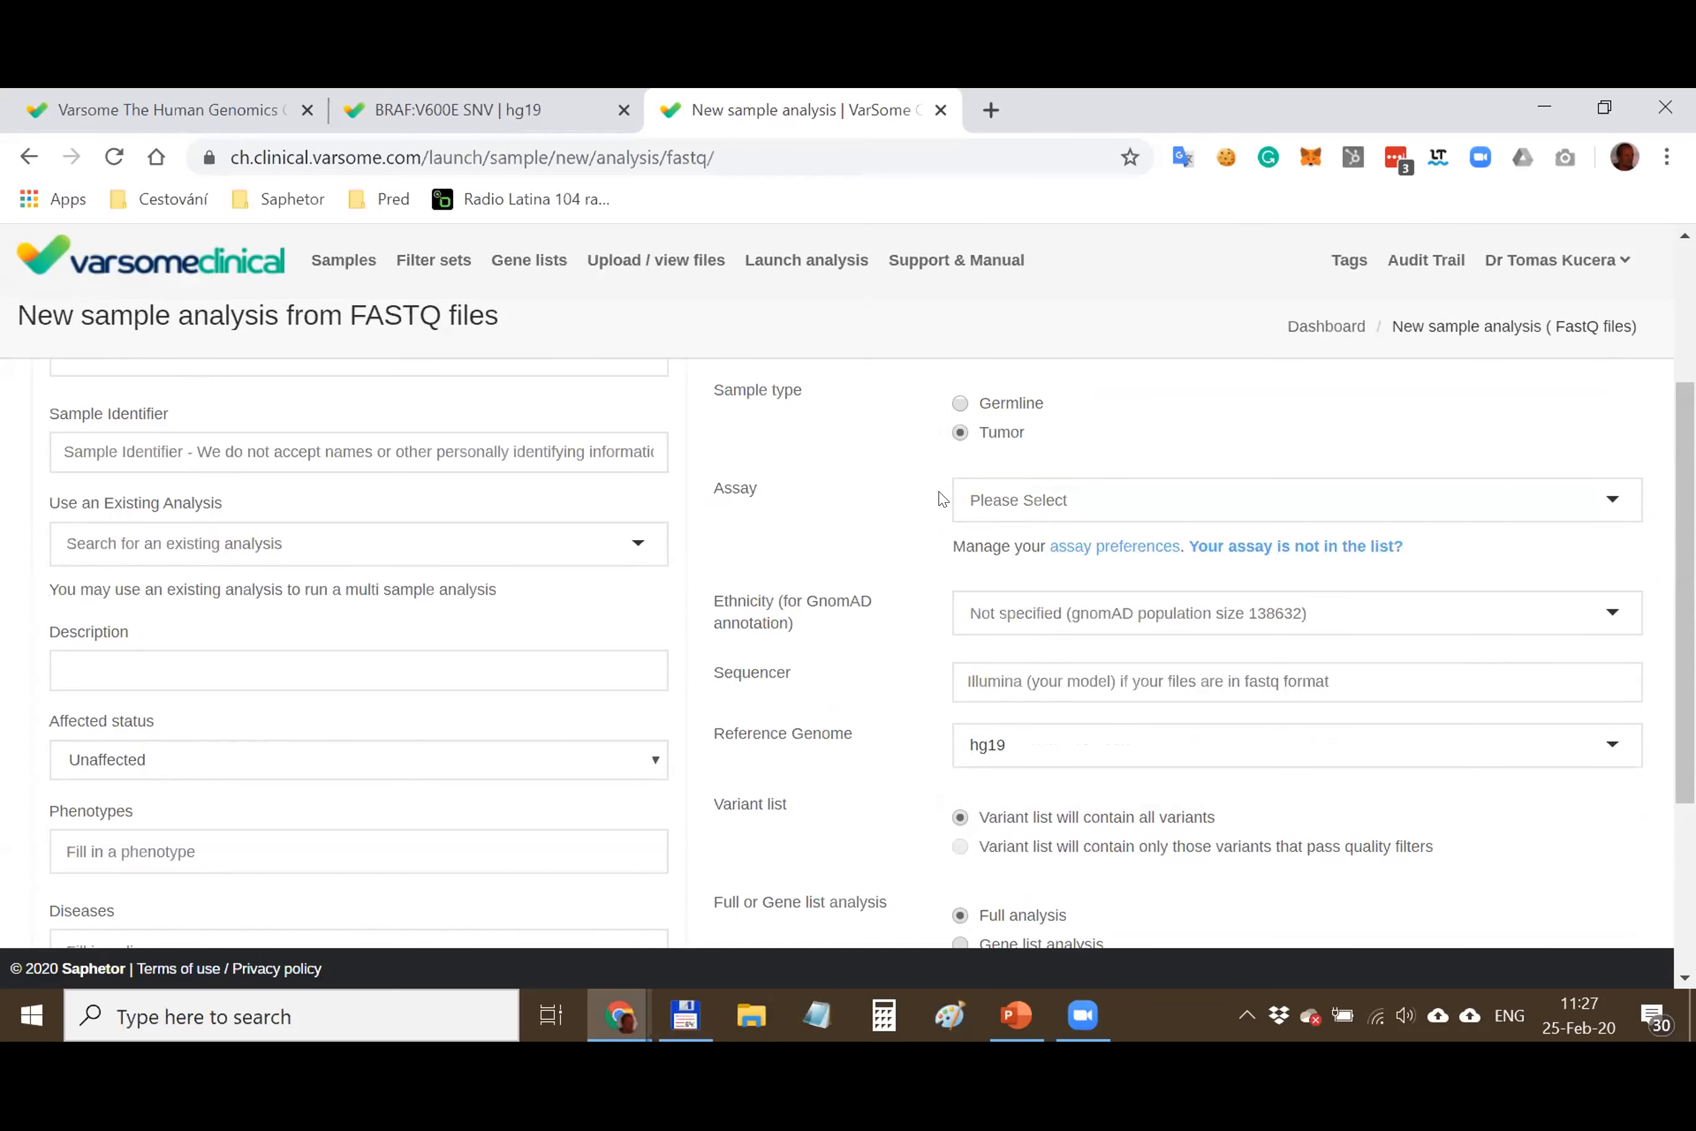
Keep hg19 as the reference genome
{"action": "scroll", "coordinate": [882, 707], "scroll_direction": "down", "scroll_amount": 1}
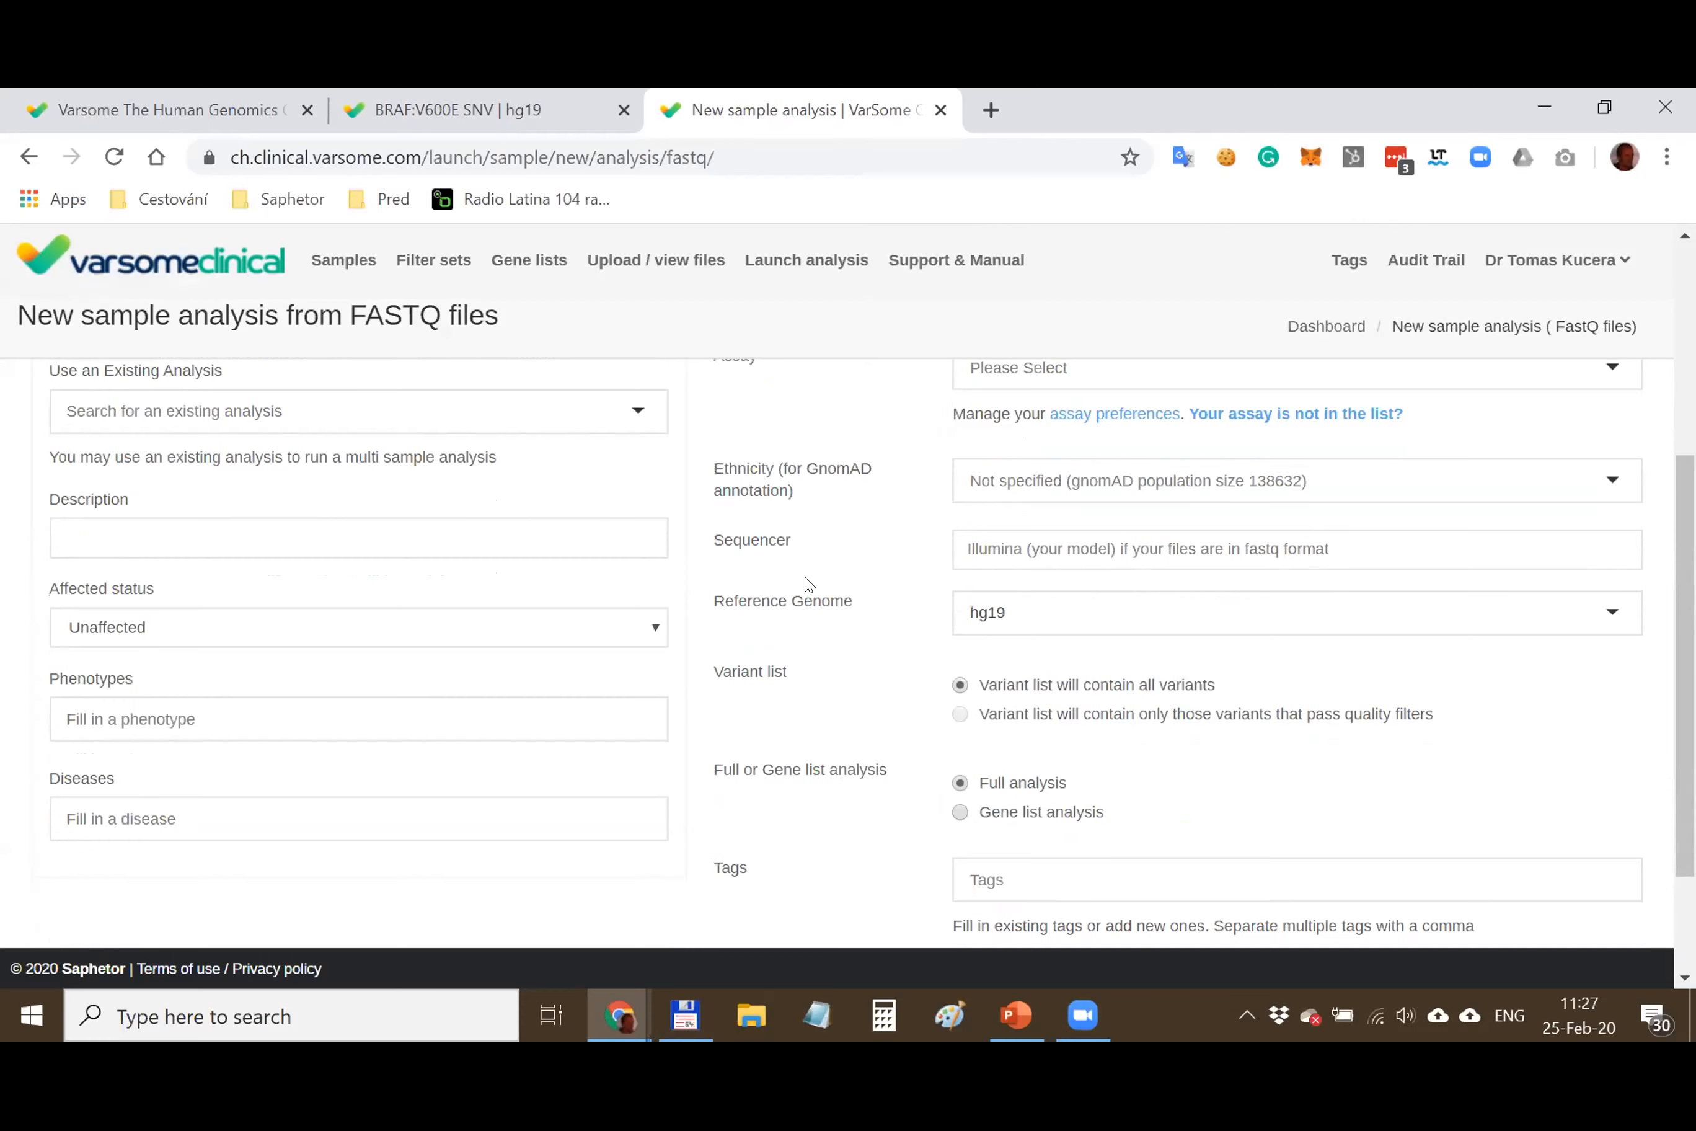
{"action": "left_click", "coordinate": [996, 616]}
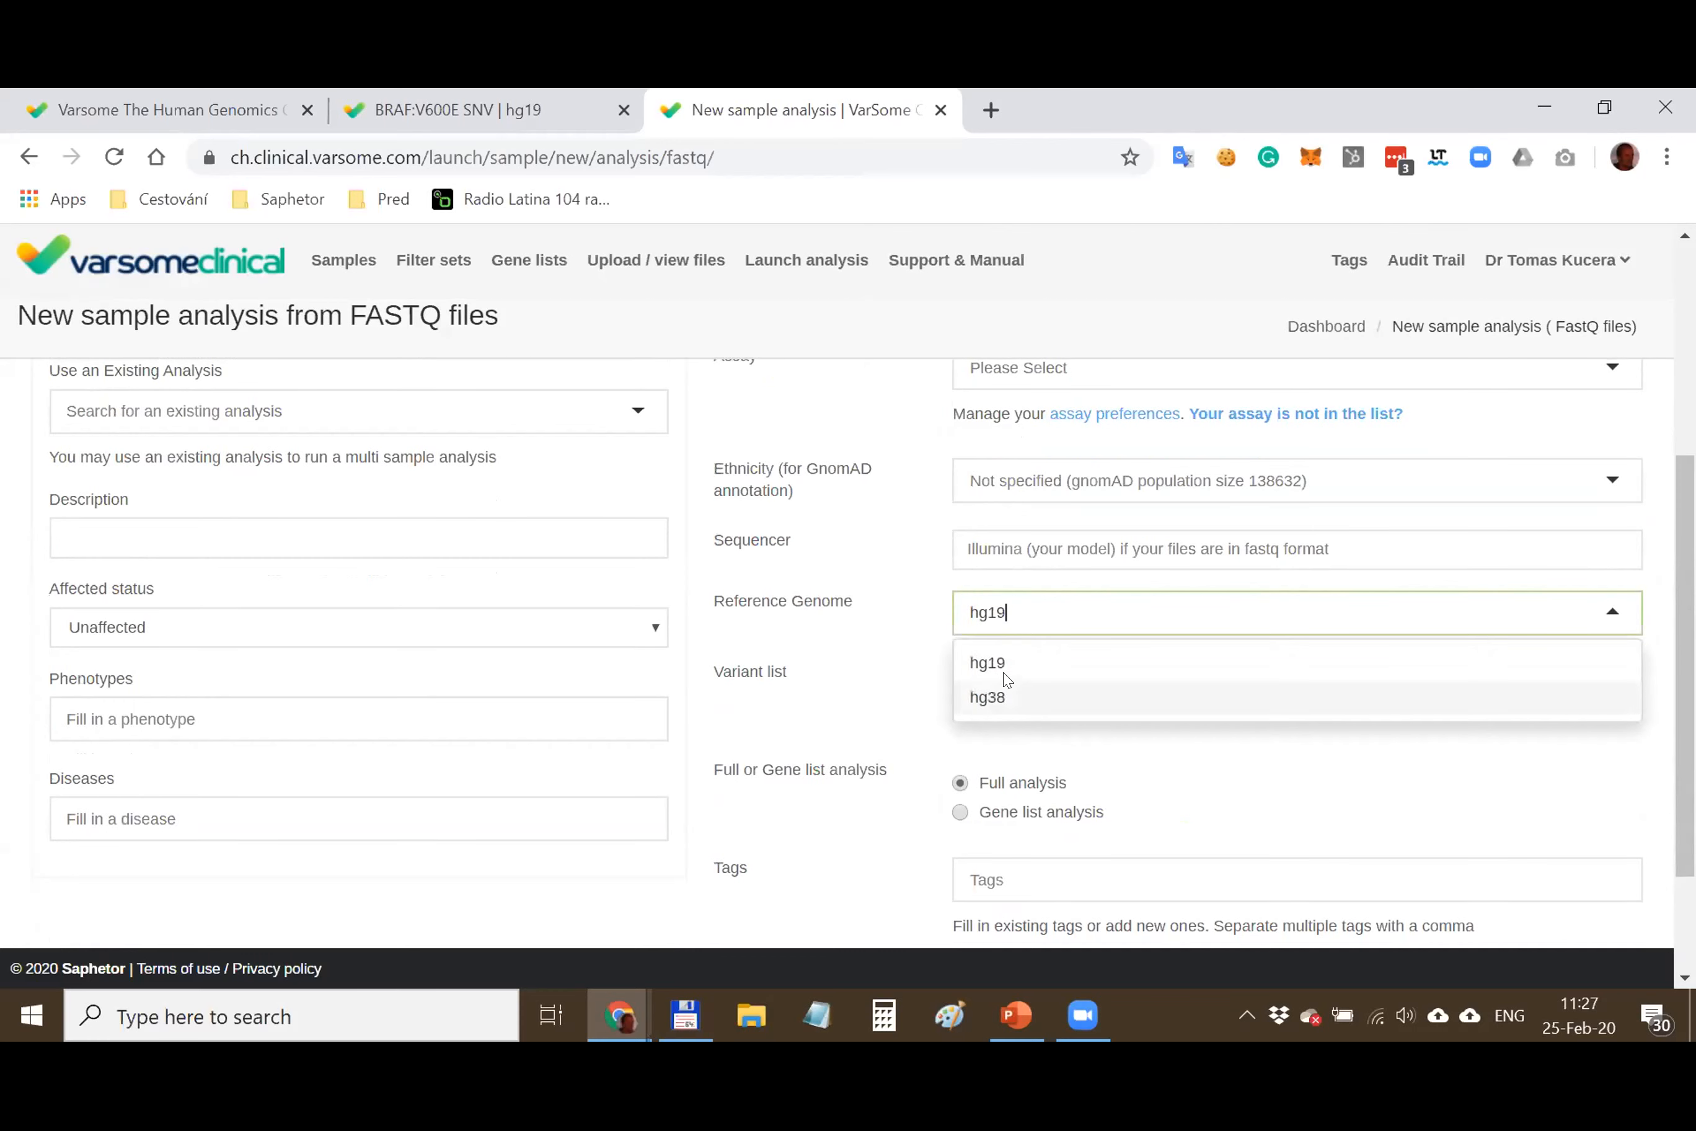
{"action": "left_click", "coordinate": [909, 626]}
{"action": "scroll", "coordinate": [903, 729], "scroll_direction": "down", "scroll_amount": 2}
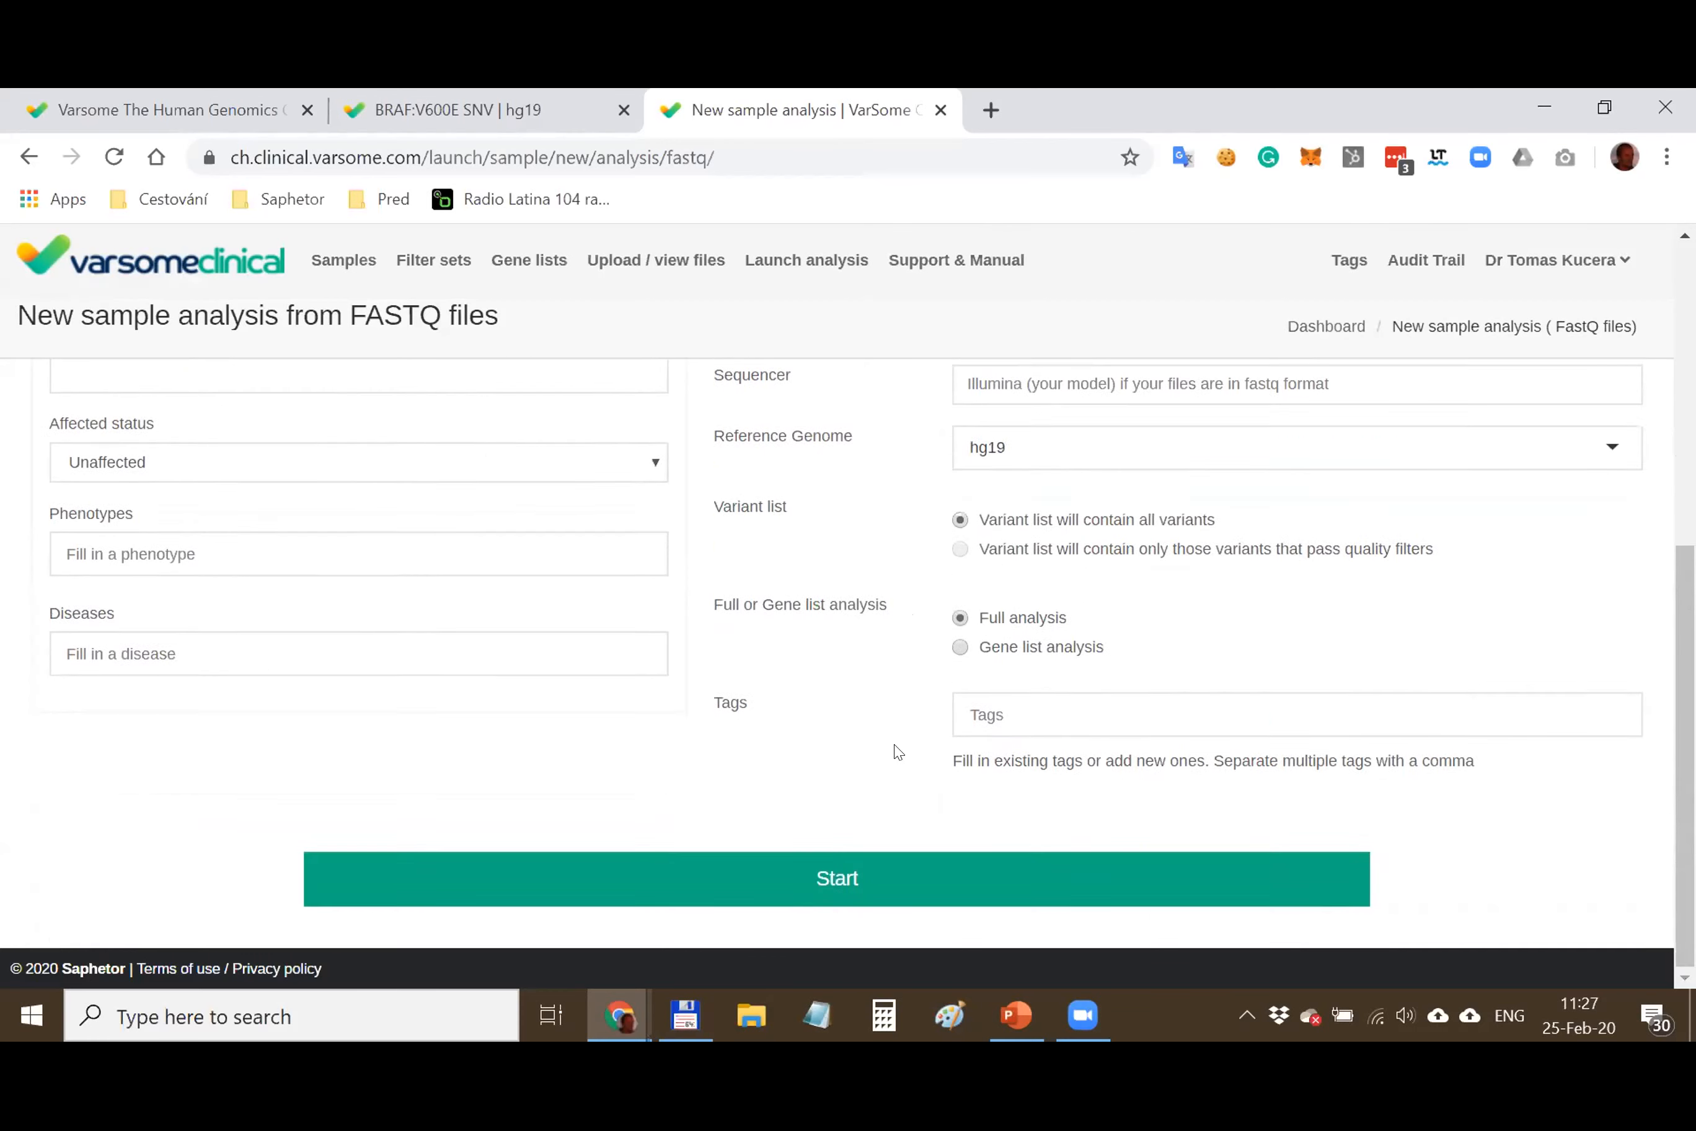
{"action": "scroll", "coordinate": [898, 751], "scroll_direction": "up", "scroll_amount": 7}
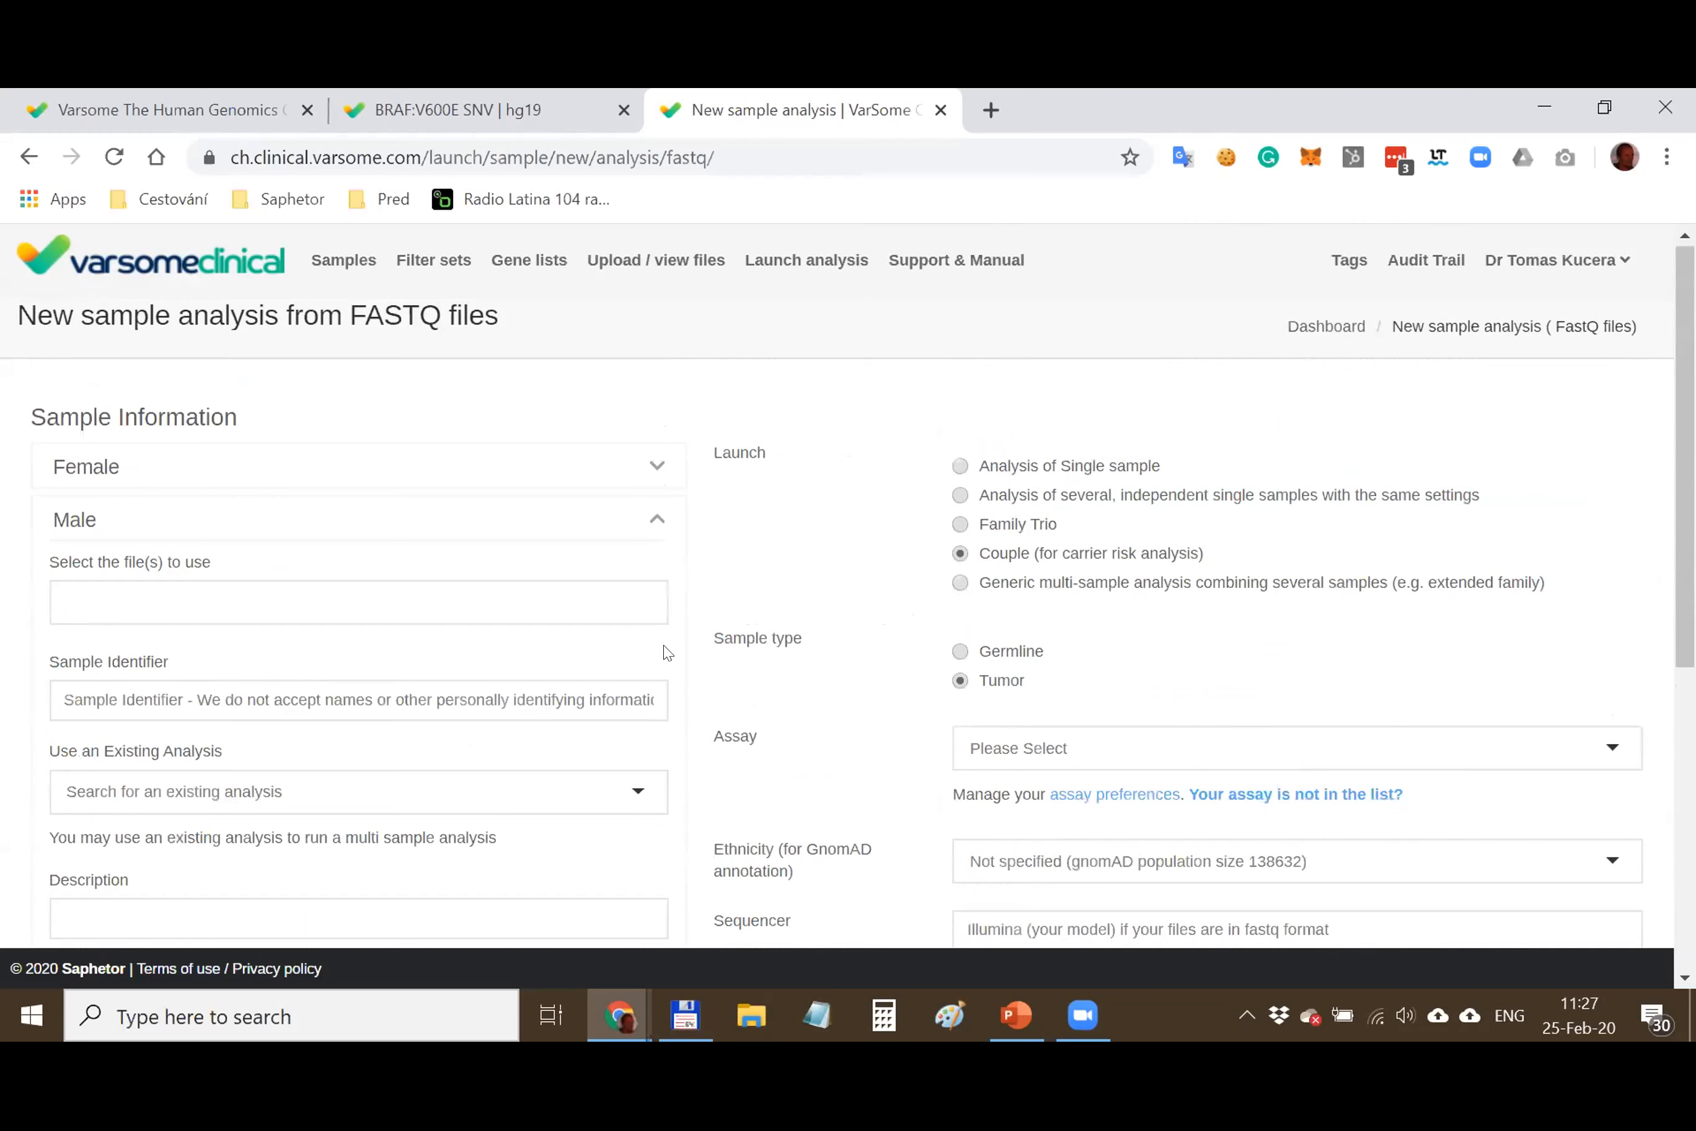
Switch to a Single sample analysis and review the Sample #1 fields without picking a file
{"action": "left_click", "coordinate": [958, 470]}
{"action": "left_click", "coordinate": [657, 467]}
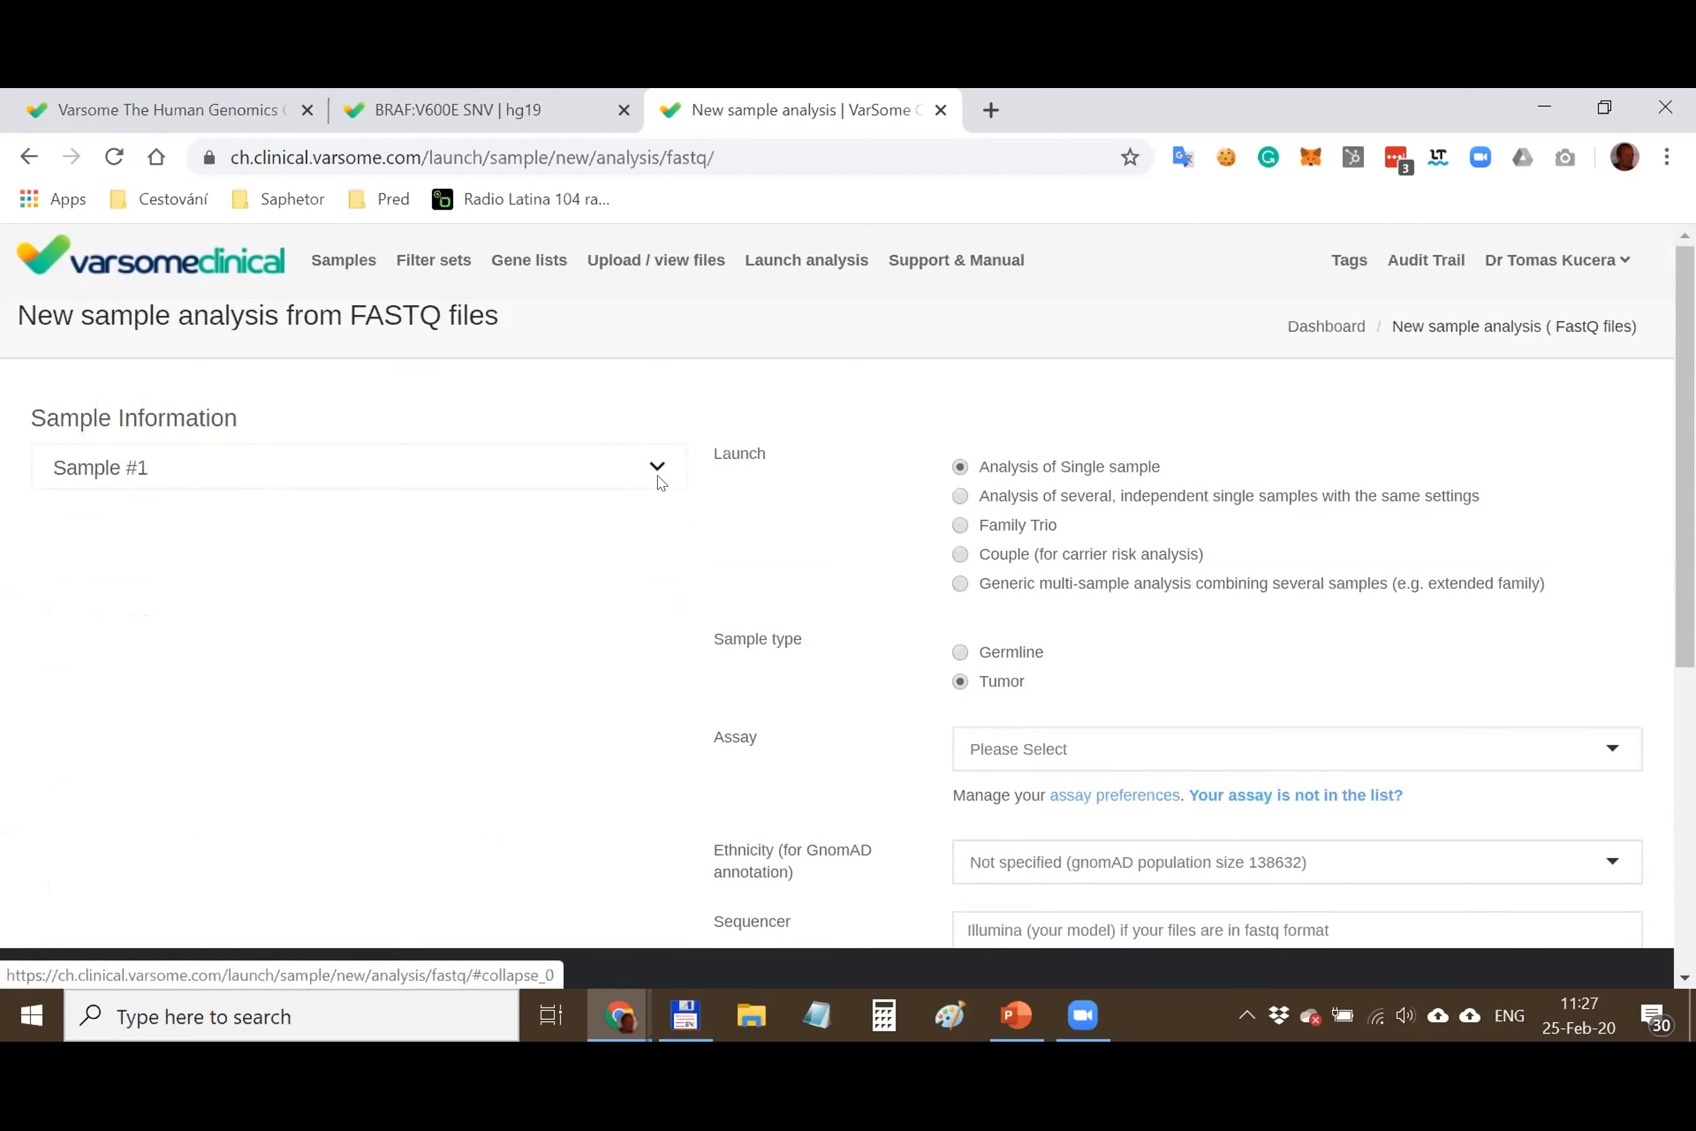
{"action": "left_click", "coordinate": [411, 524]}
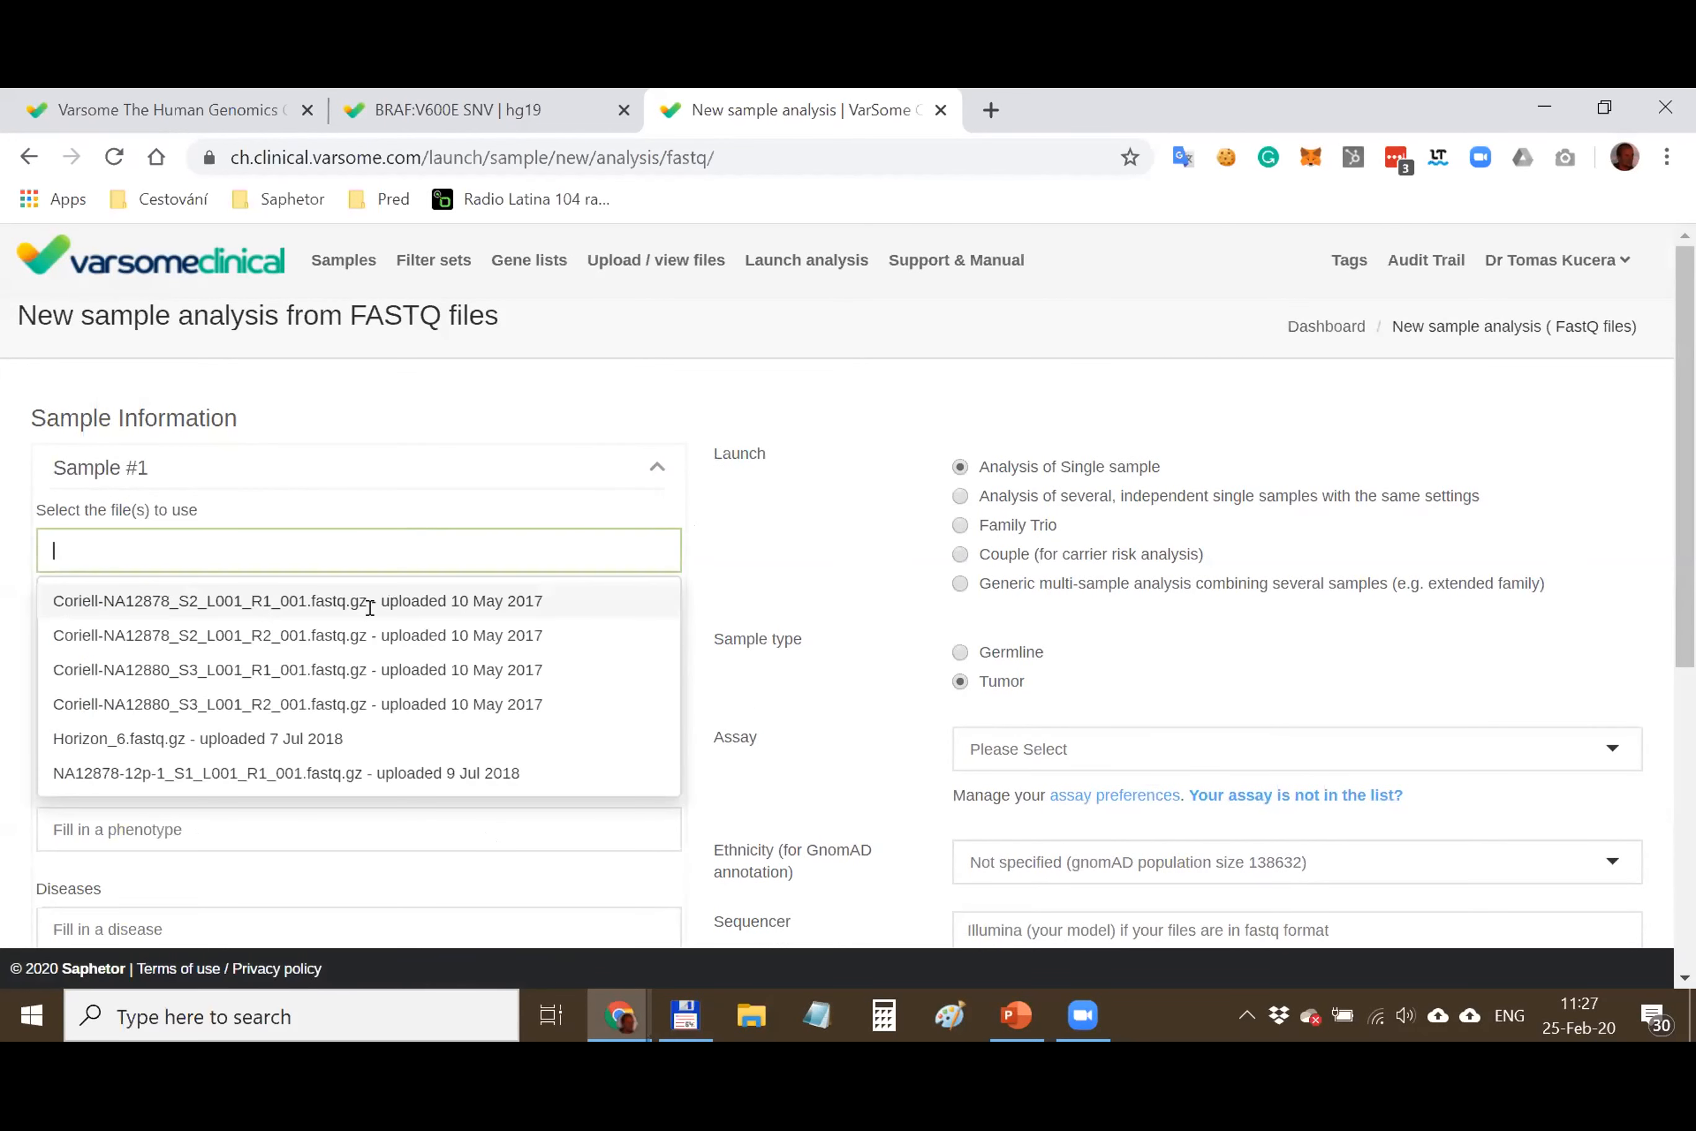
{"action": "left_click", "coordinate": [711, 595]}
{"action": "scroll", "coordinate": [405, 541], "scroll_direction": "down", "scroll_amount": 2}
{"action": "left_click", "coordinate": [238, 512]}
{"action": "left_click", "coordinate": [186, 588]}
Add phenotypes Retinopathy and the Pattern and Light-Adapted Single Flash electroretinogram amplitude abnormalities
{"action": "left_click", "coordinate": [185, 693]}
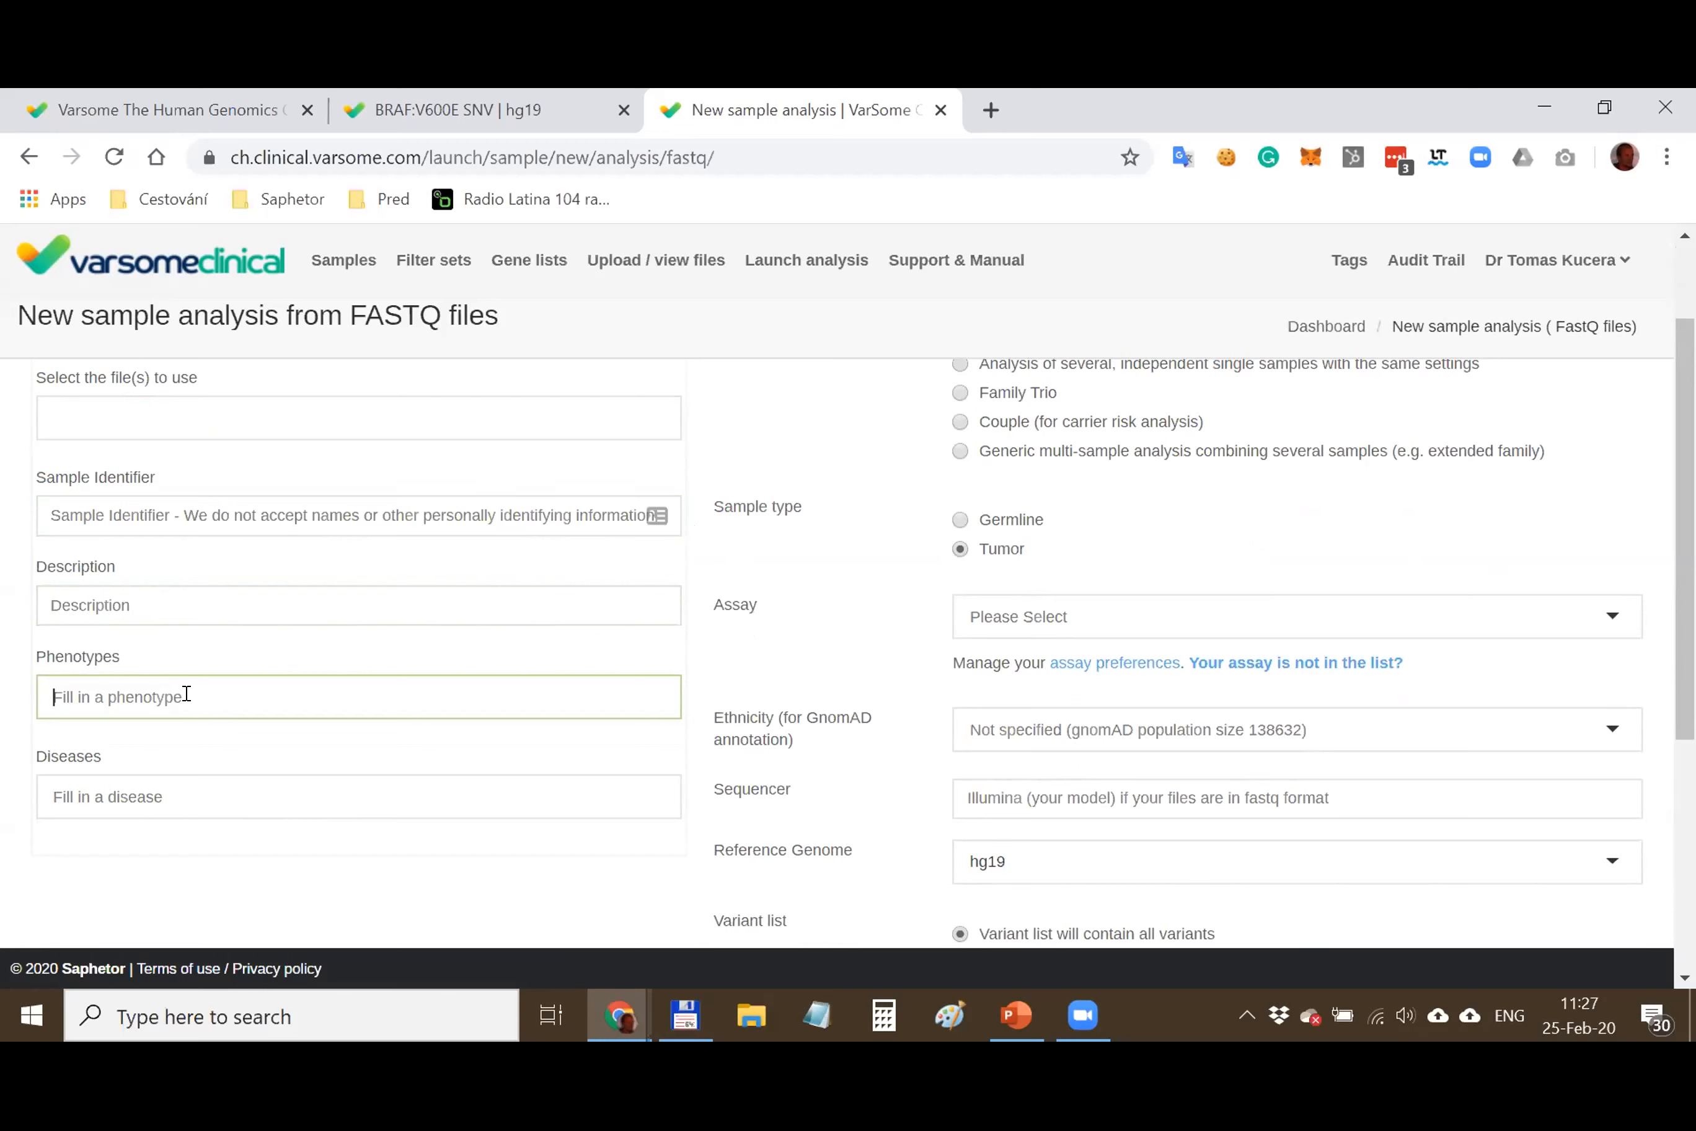
{"action": "type", "text": "retino"}
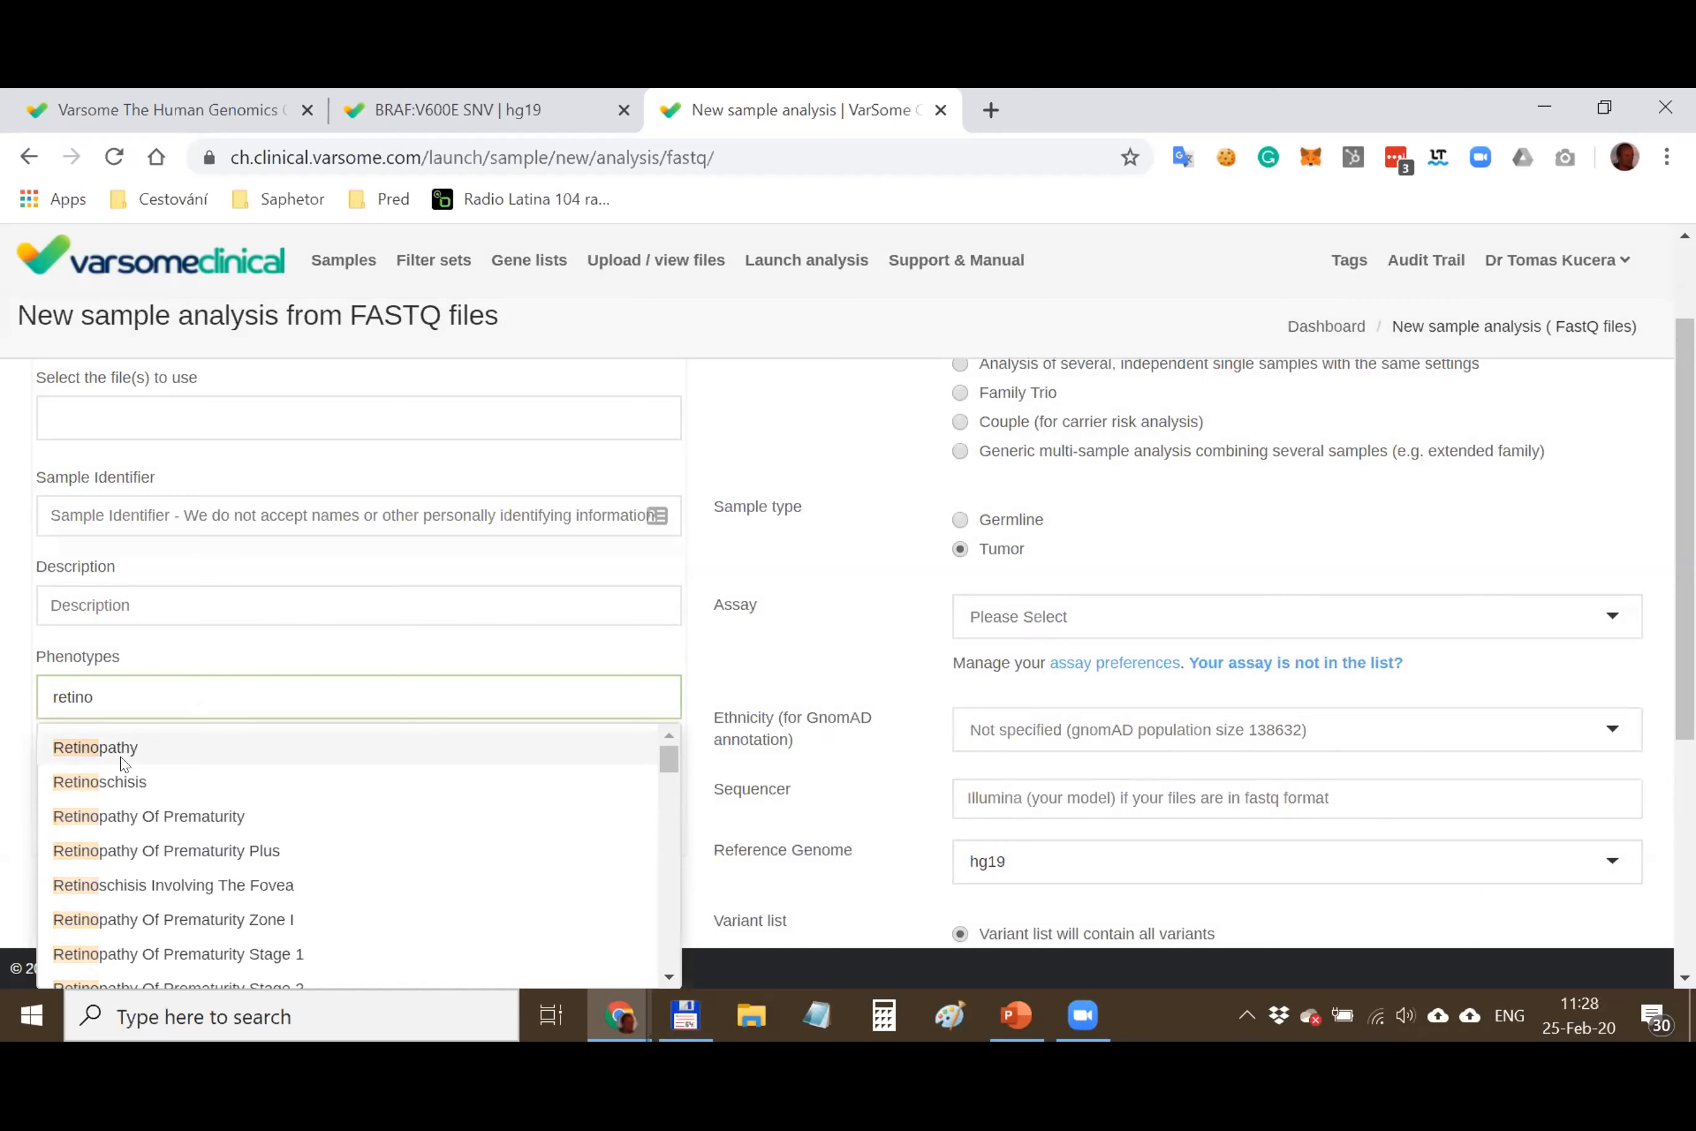
{"action": "left_click", "coordinate": [125, 763]}
{"action": "left_click", "coordinate": [115, 752]}
{"action": "left_click", "coordinate": [476, 751]}
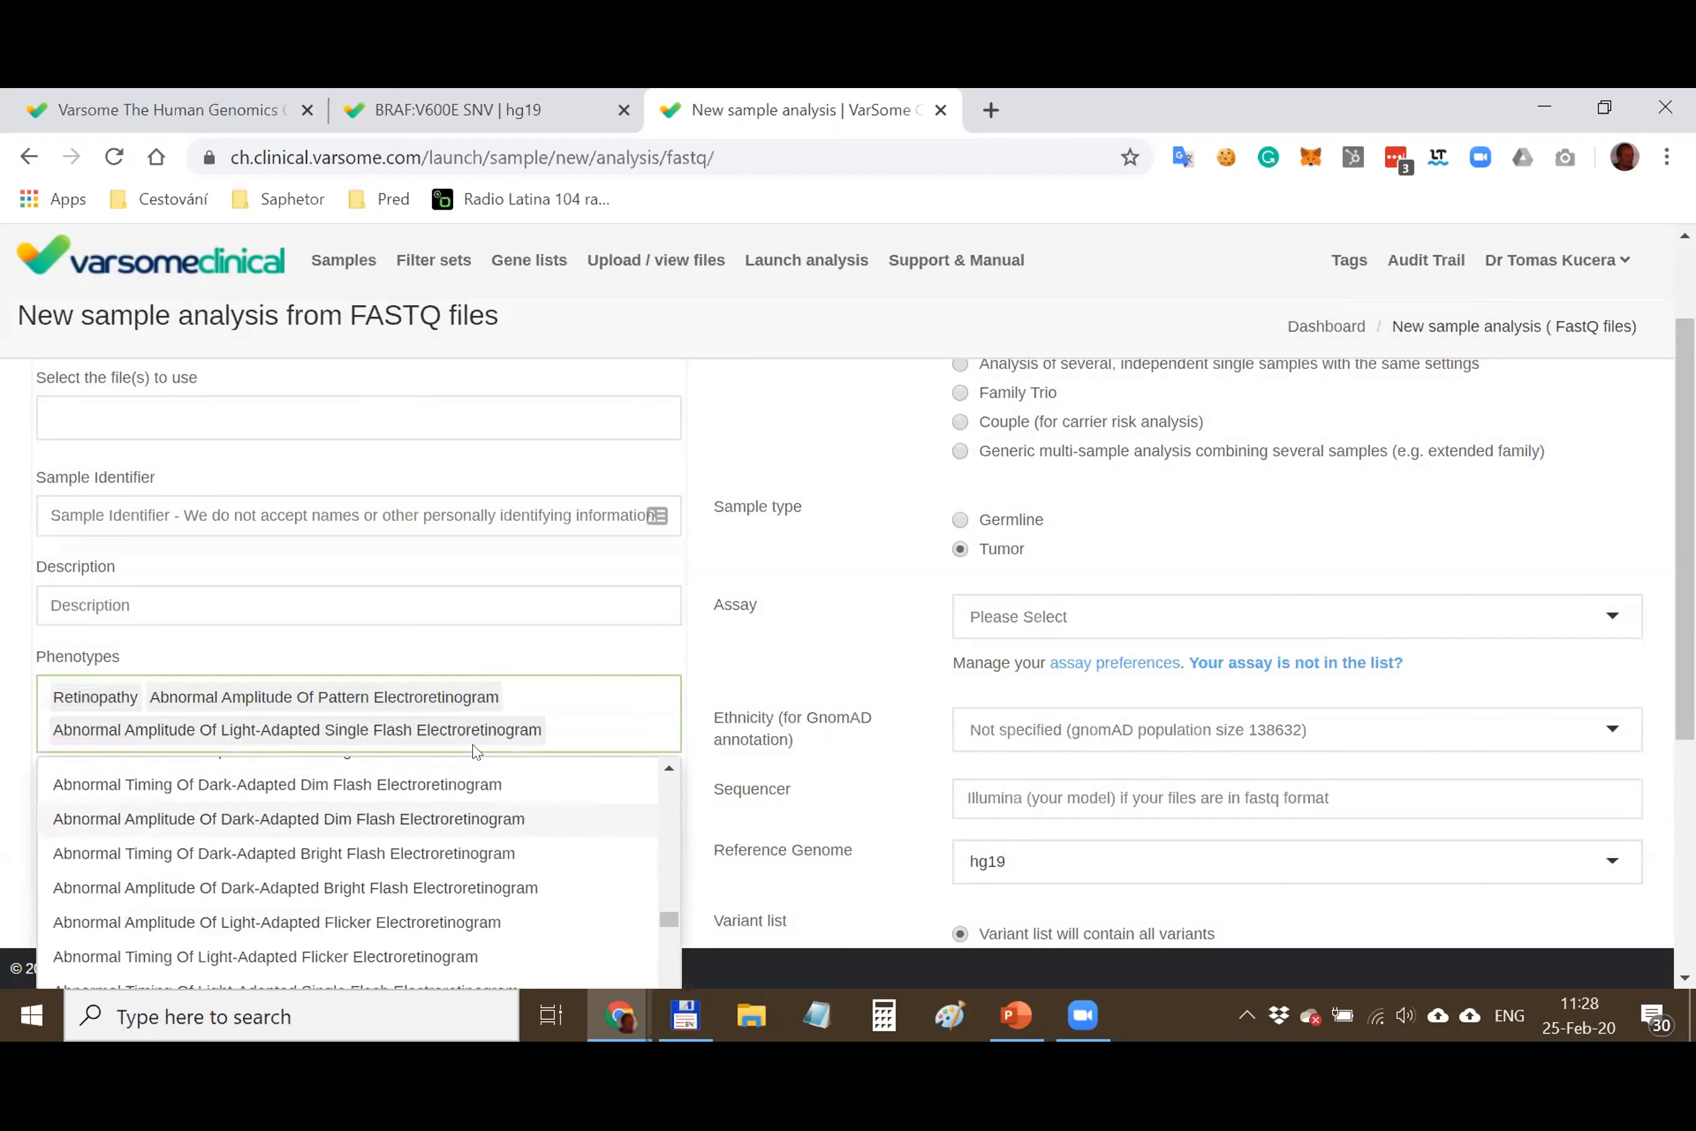
{"action": "left_click", "coordinate": [670, 631]}
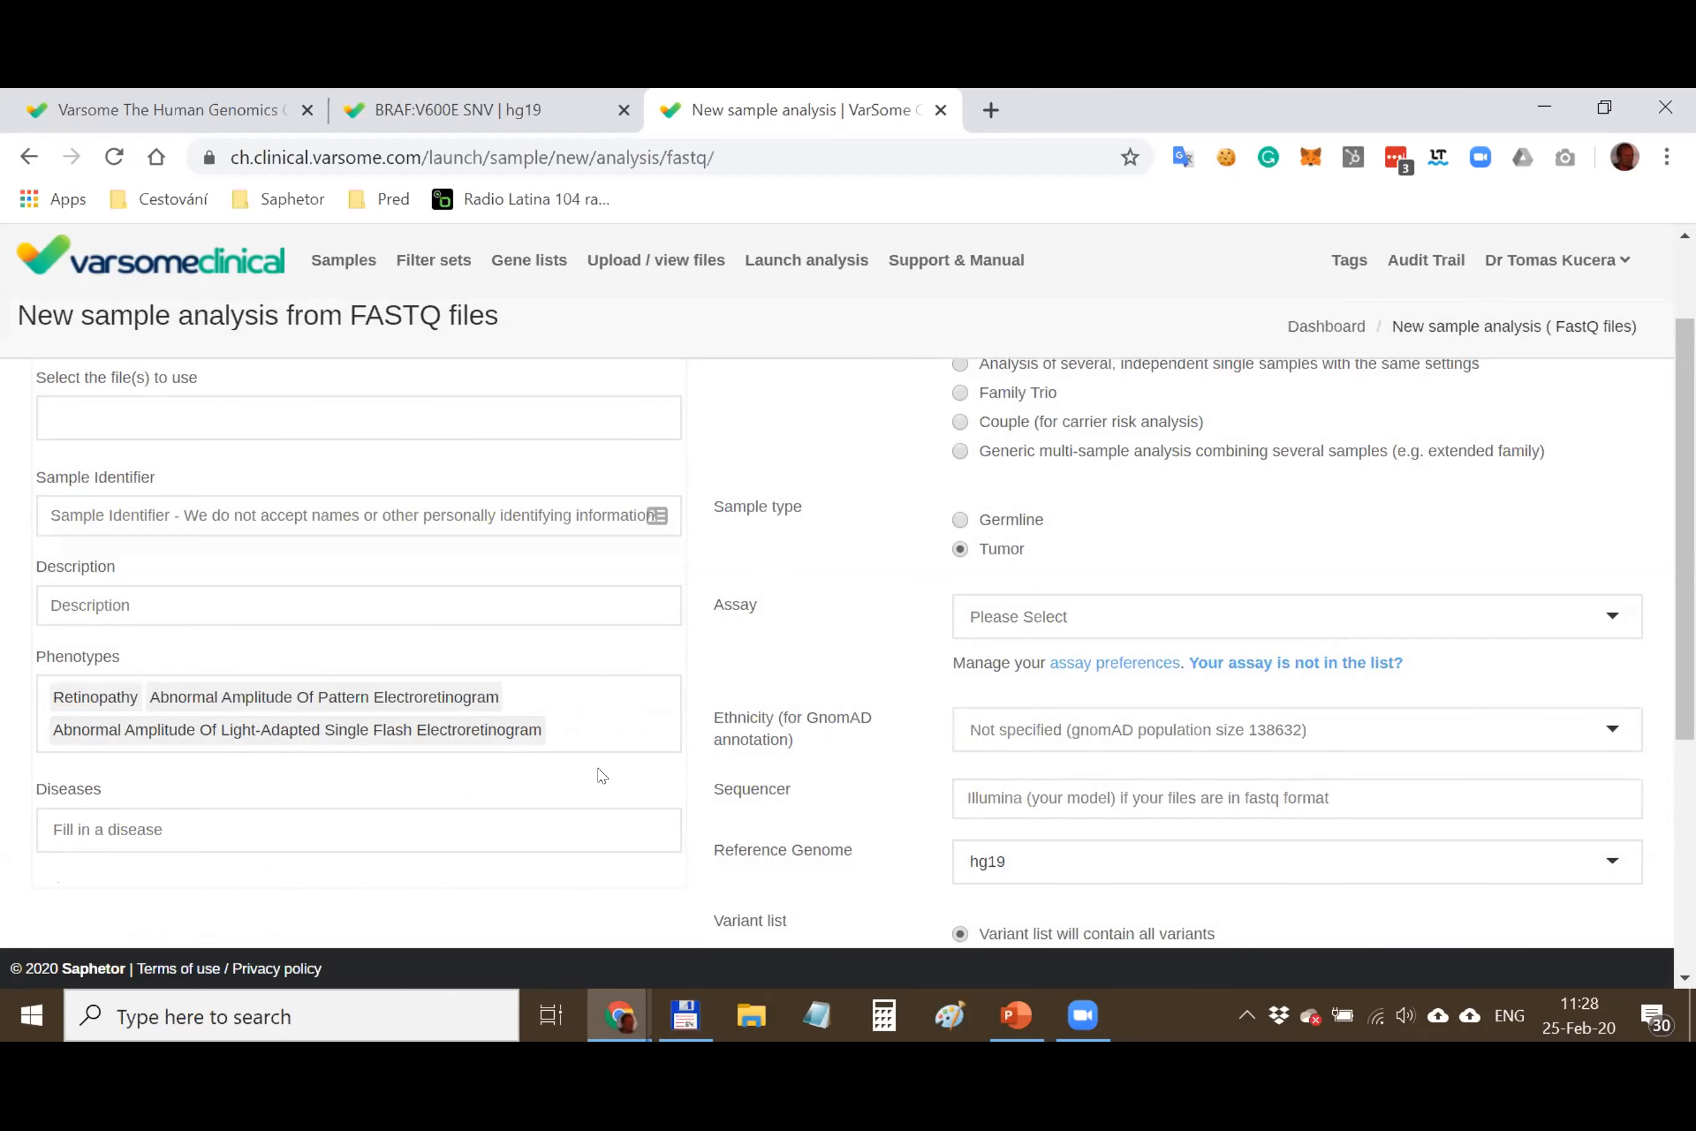
{"action": "scroll", "coordinate": [598, 772], "scroll_direction": "down", "scroll_amount": 5}
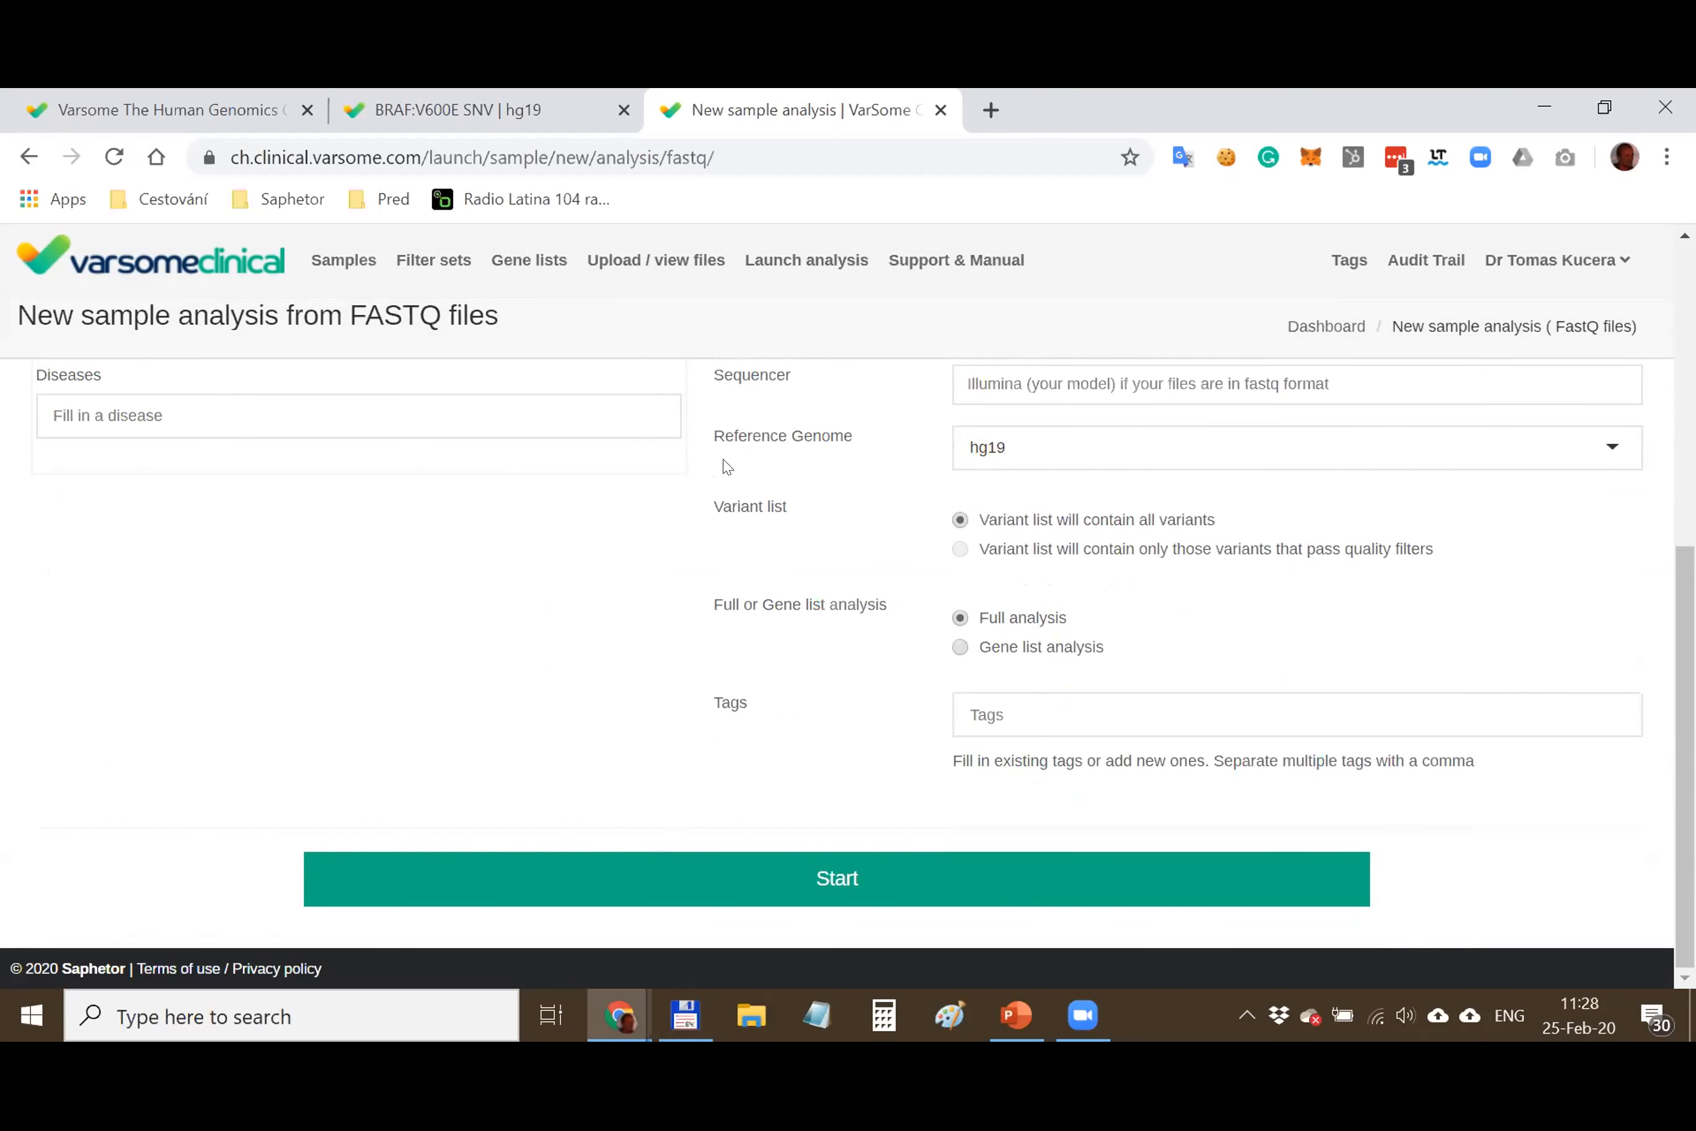
{"action": "scroll", "coordinate": [1378, 632], "scroll_direction": "up", "scroll_amount": 5}
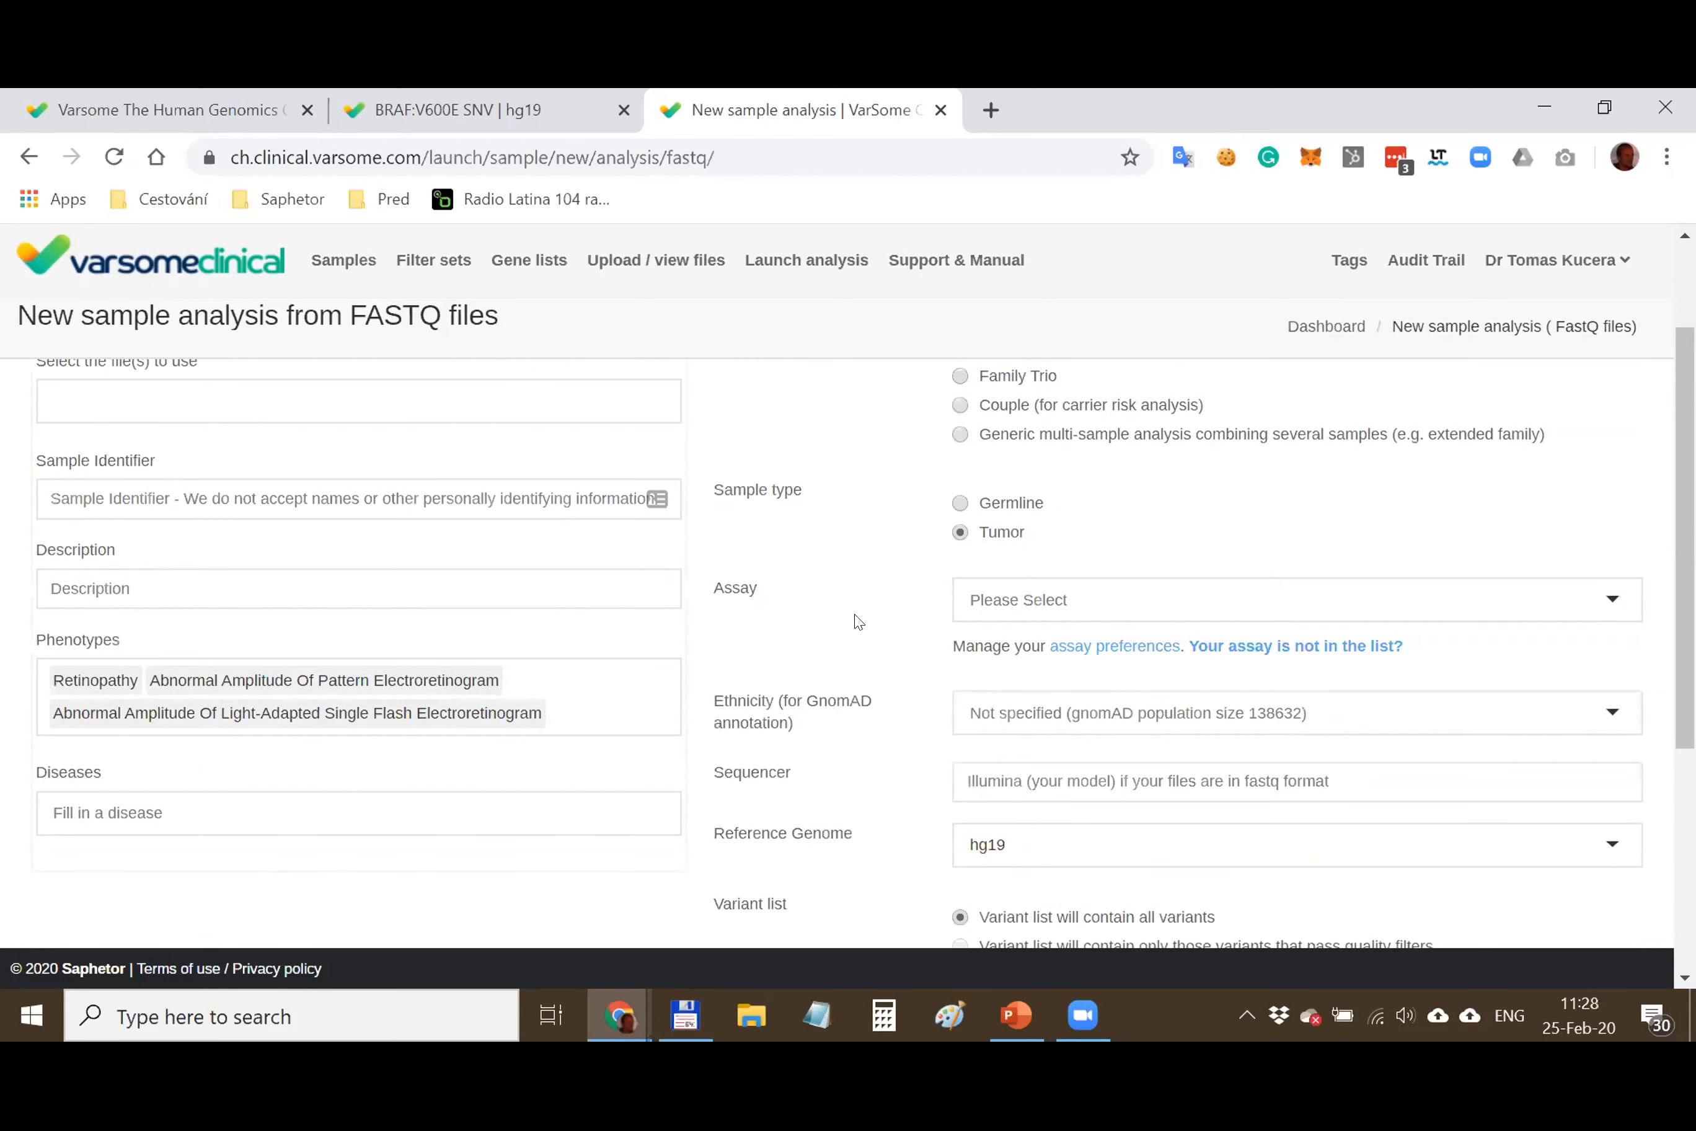
{"action": "scroll", "coordinate": [853, 618], "scroll_direction": "down", "scroll_amount": 5}
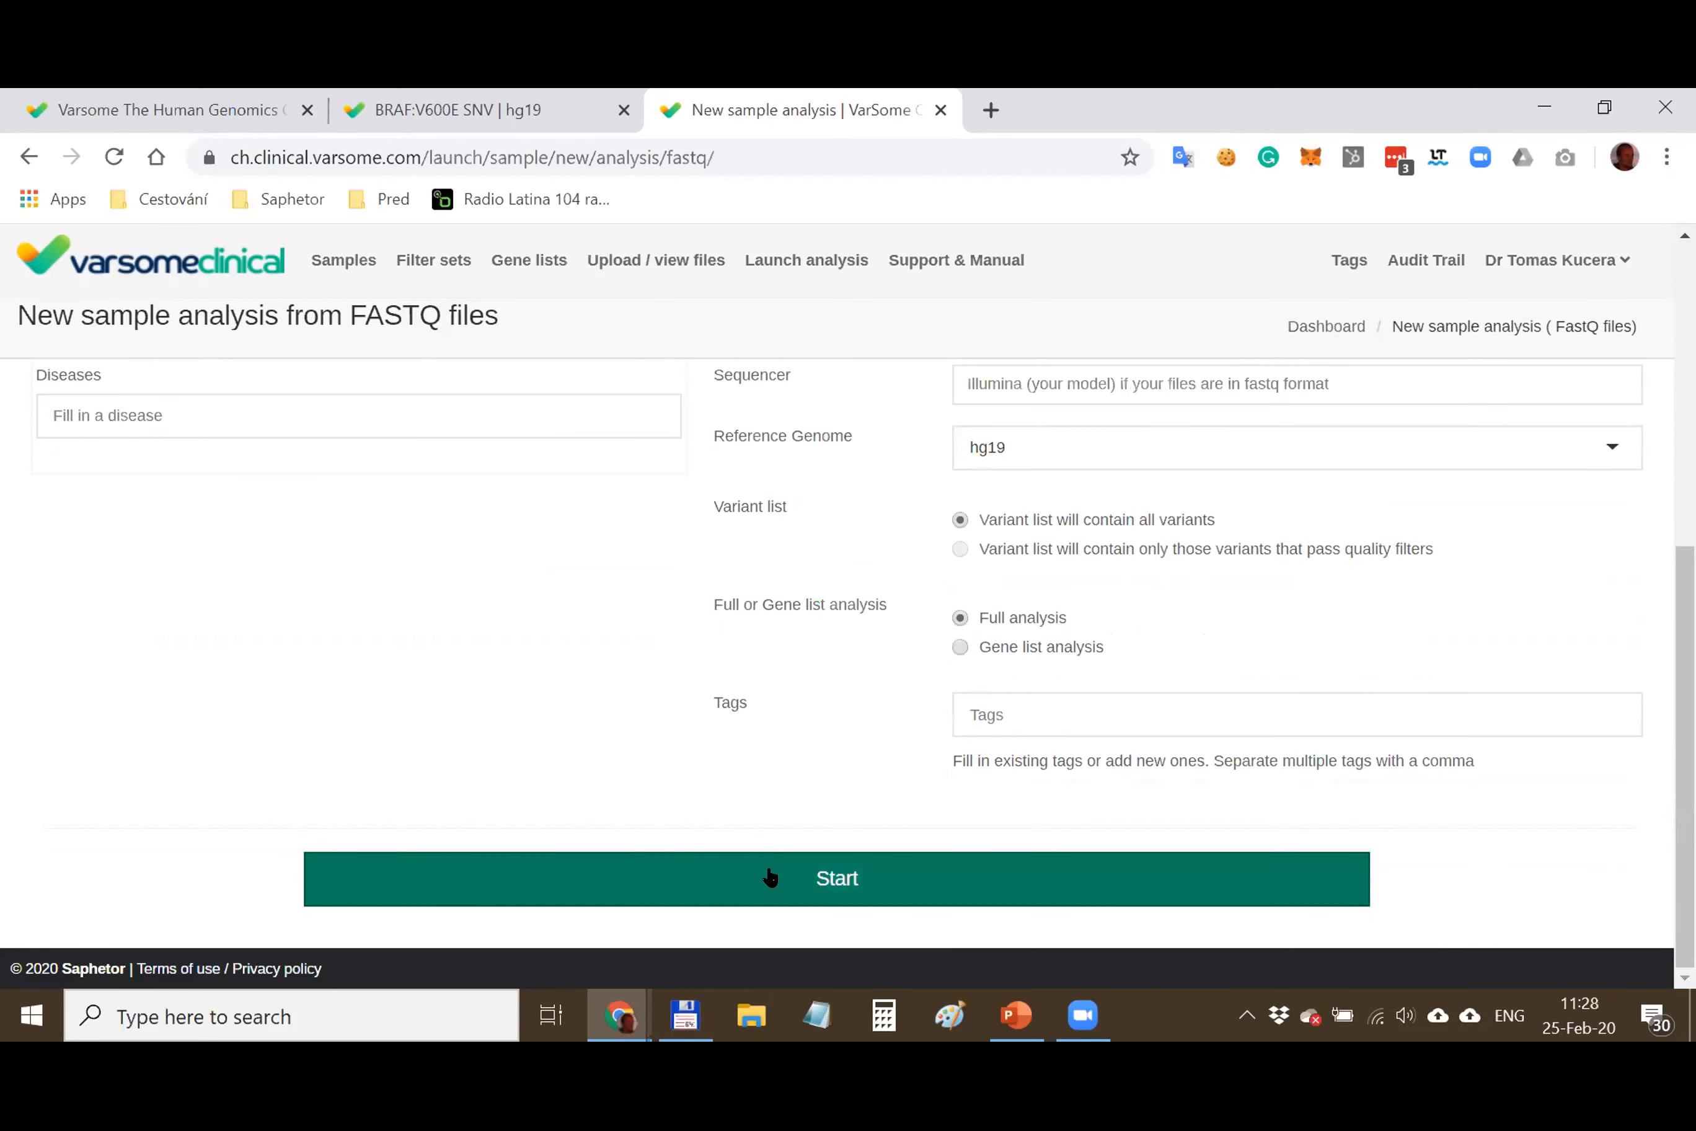
{"action": "scroll", "coordinate": [749, 655], "scroll_direction": "up", "scroll_amount": 7}
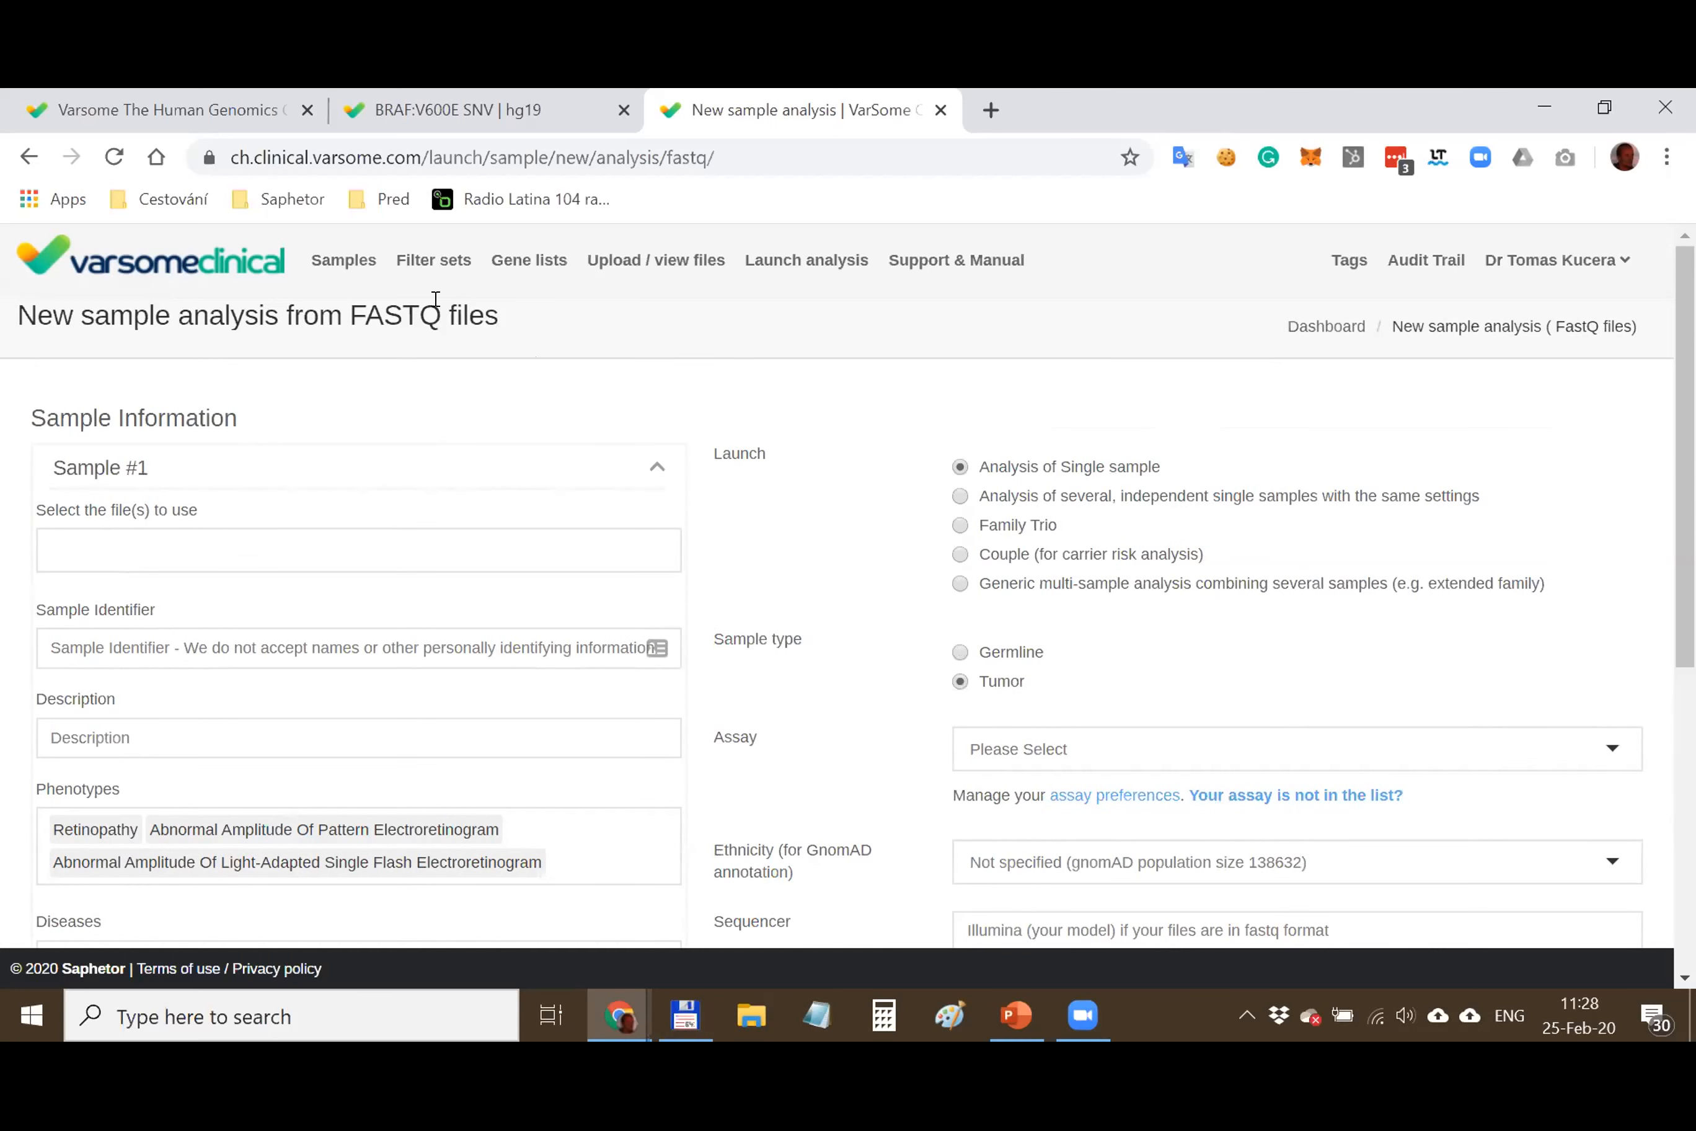
Open the HG001 NA12878 WGS 8 sample results from the Samples list
{"action": "left_click", "coordinate": [342, 261]}
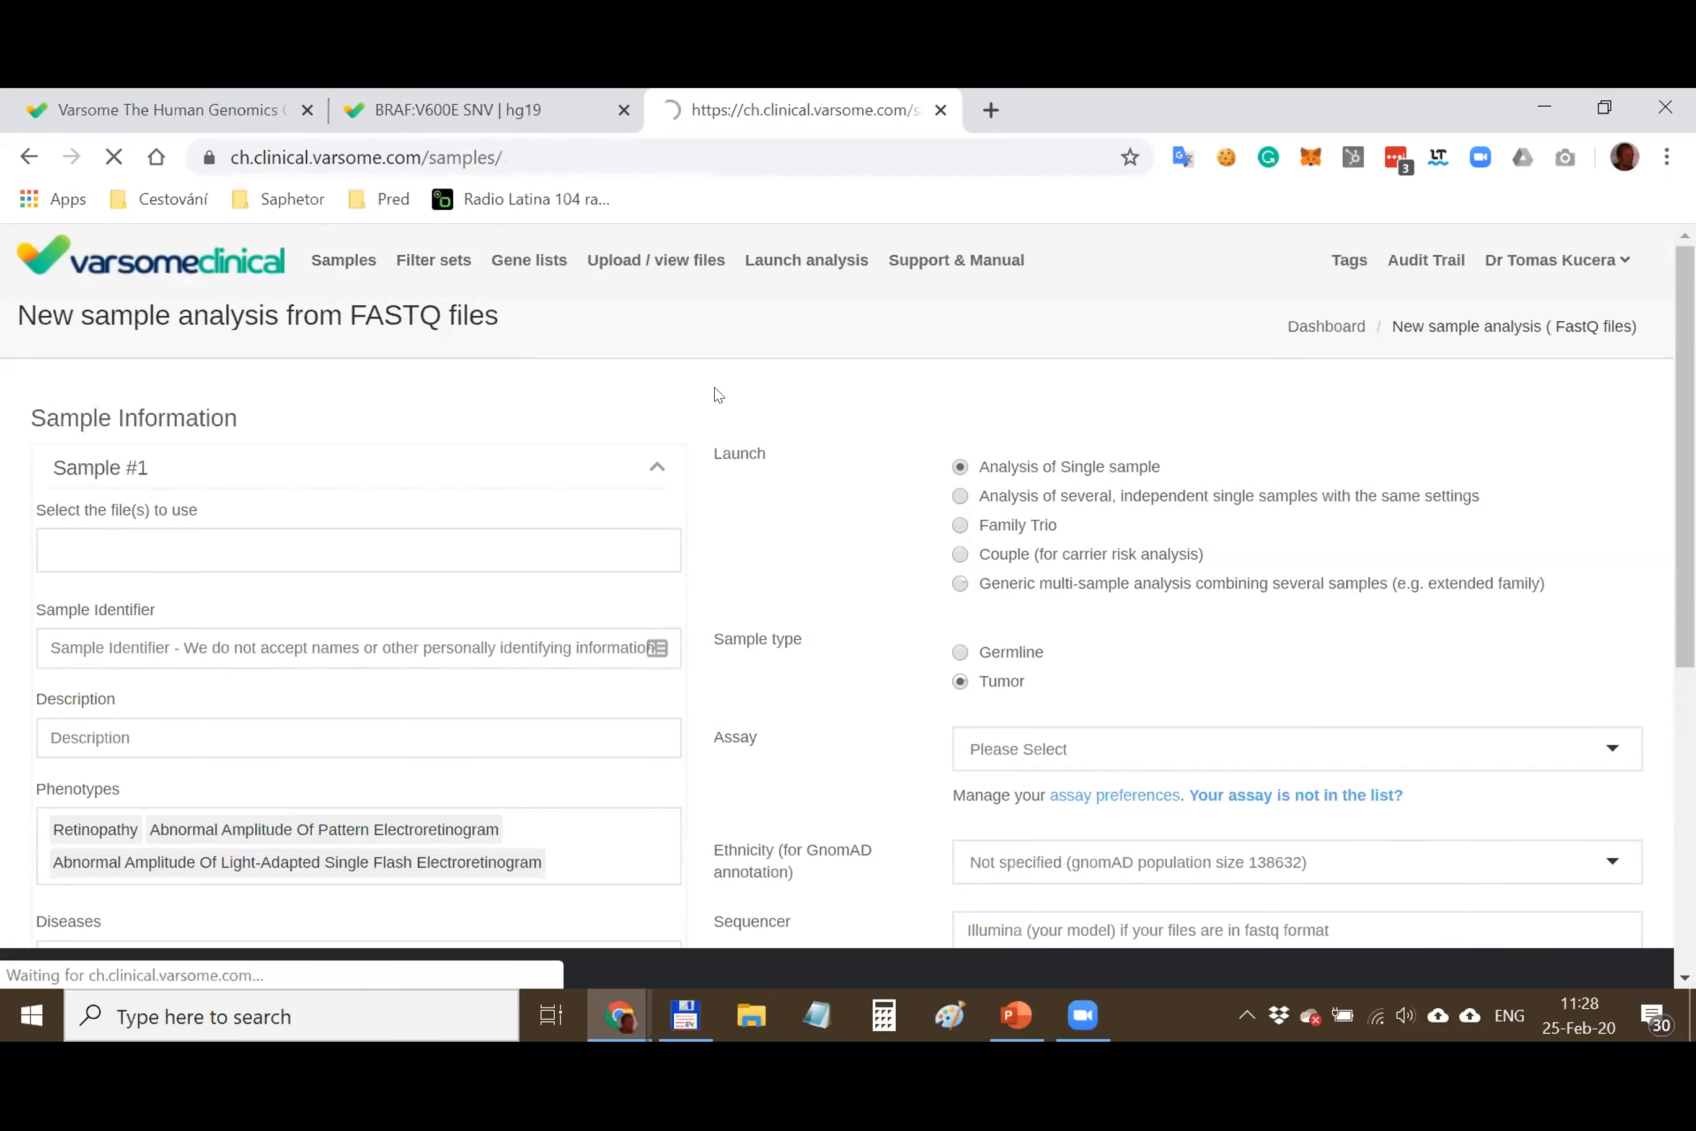
{"action": "scroll", "coordinate": [422, 550], "scroll_direction": "down", "scroll_amount": 20}
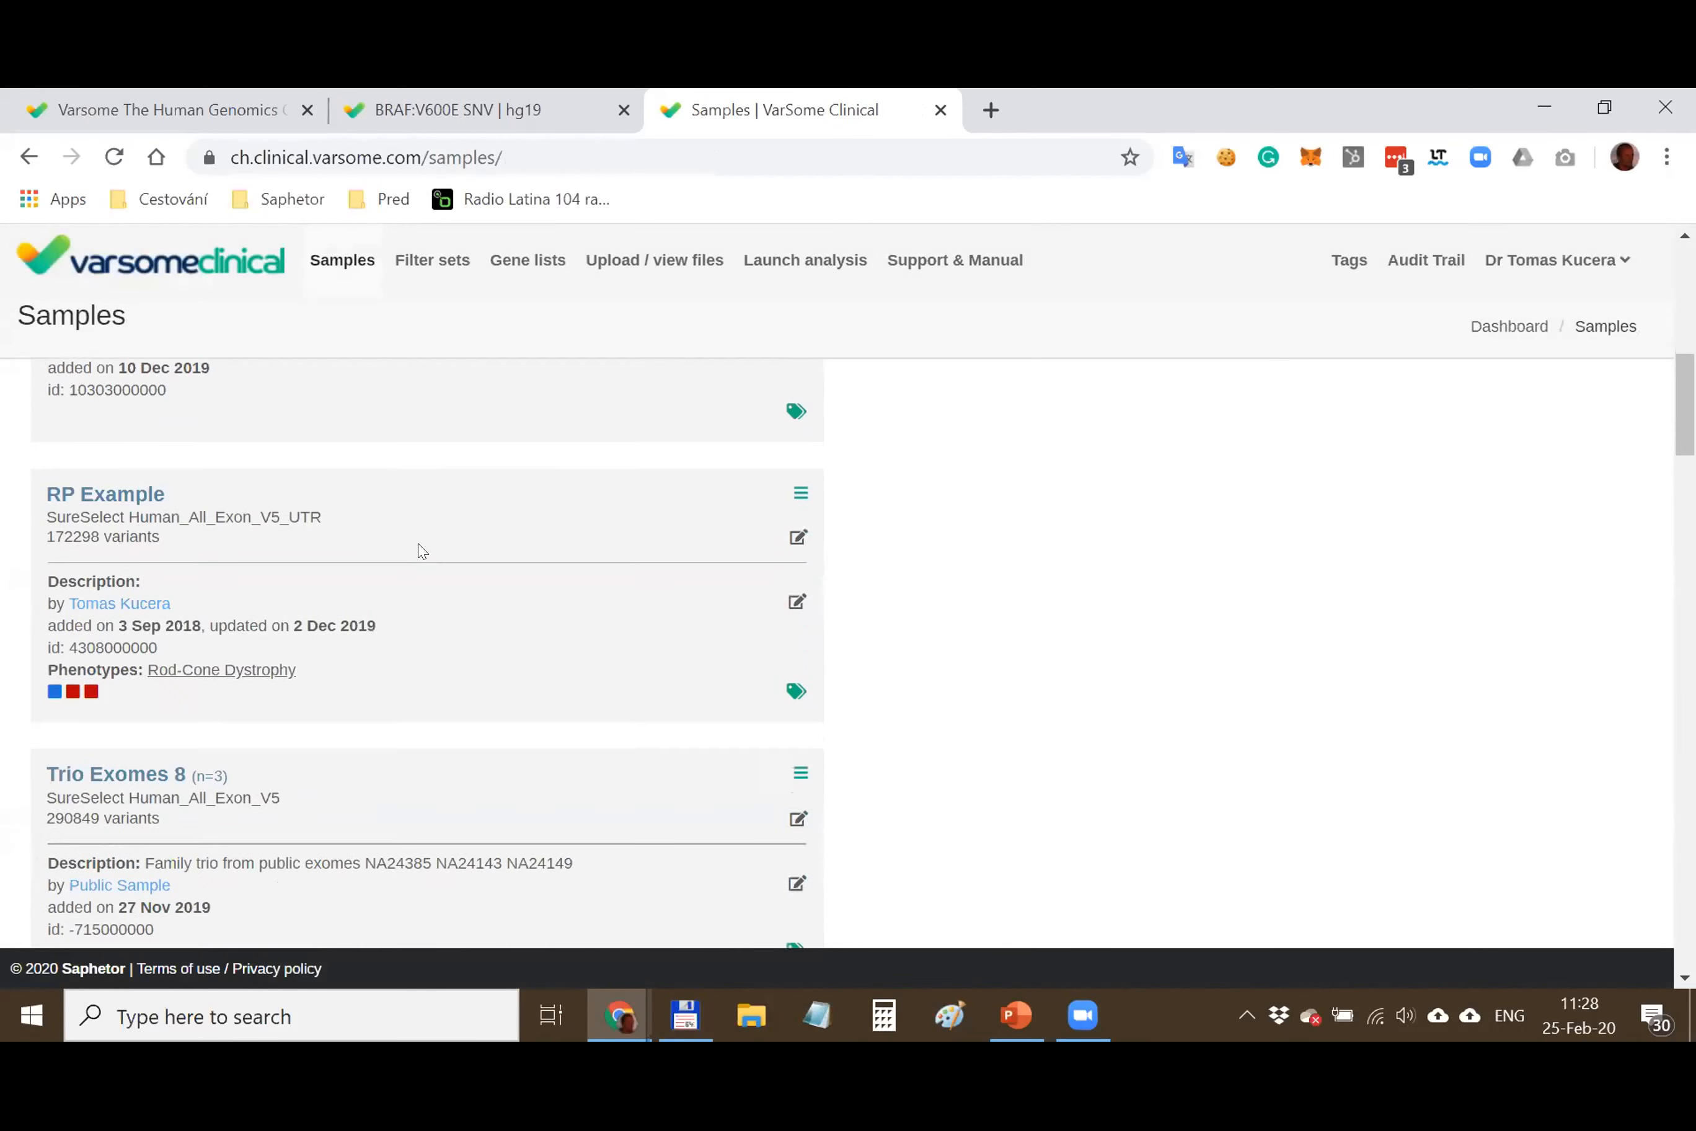
{"action": "scroll", "coordinate": [422, 550], "scroll_direction": "down", "scroll_amount": 10}
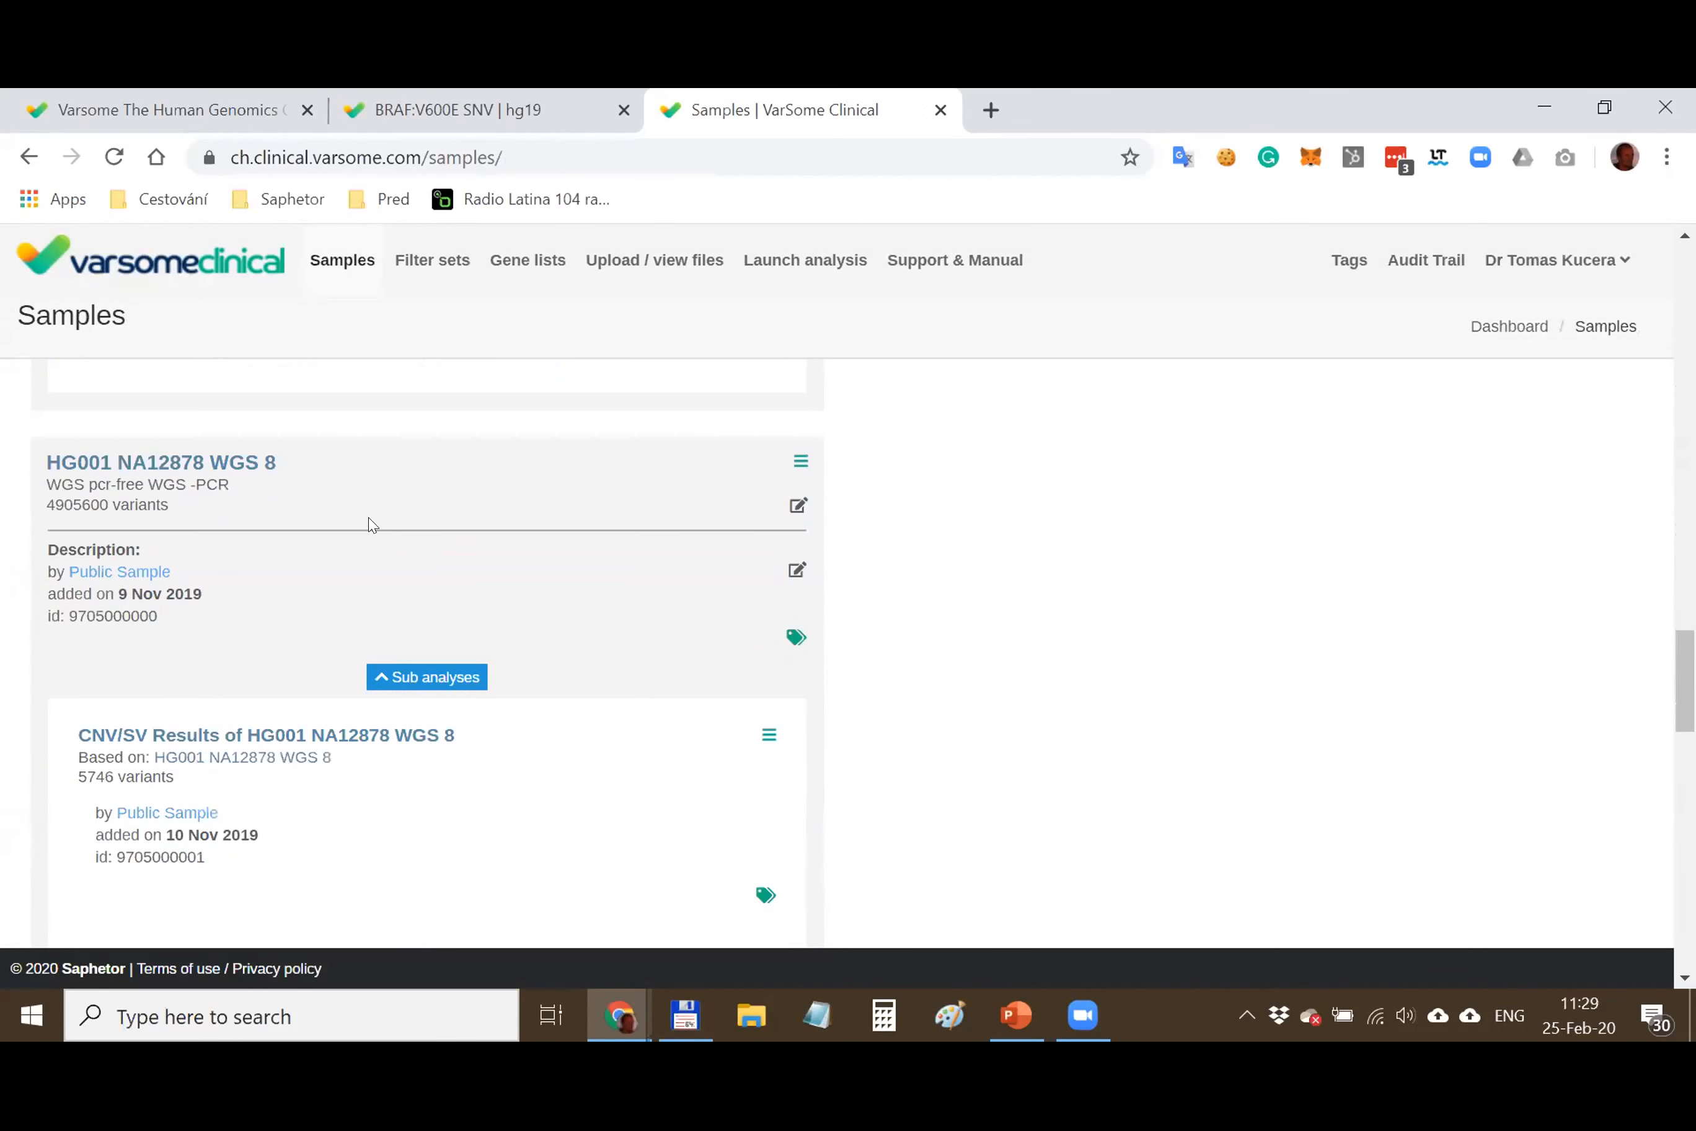
{"action": "left_click", "coordinate": [250, 467]}
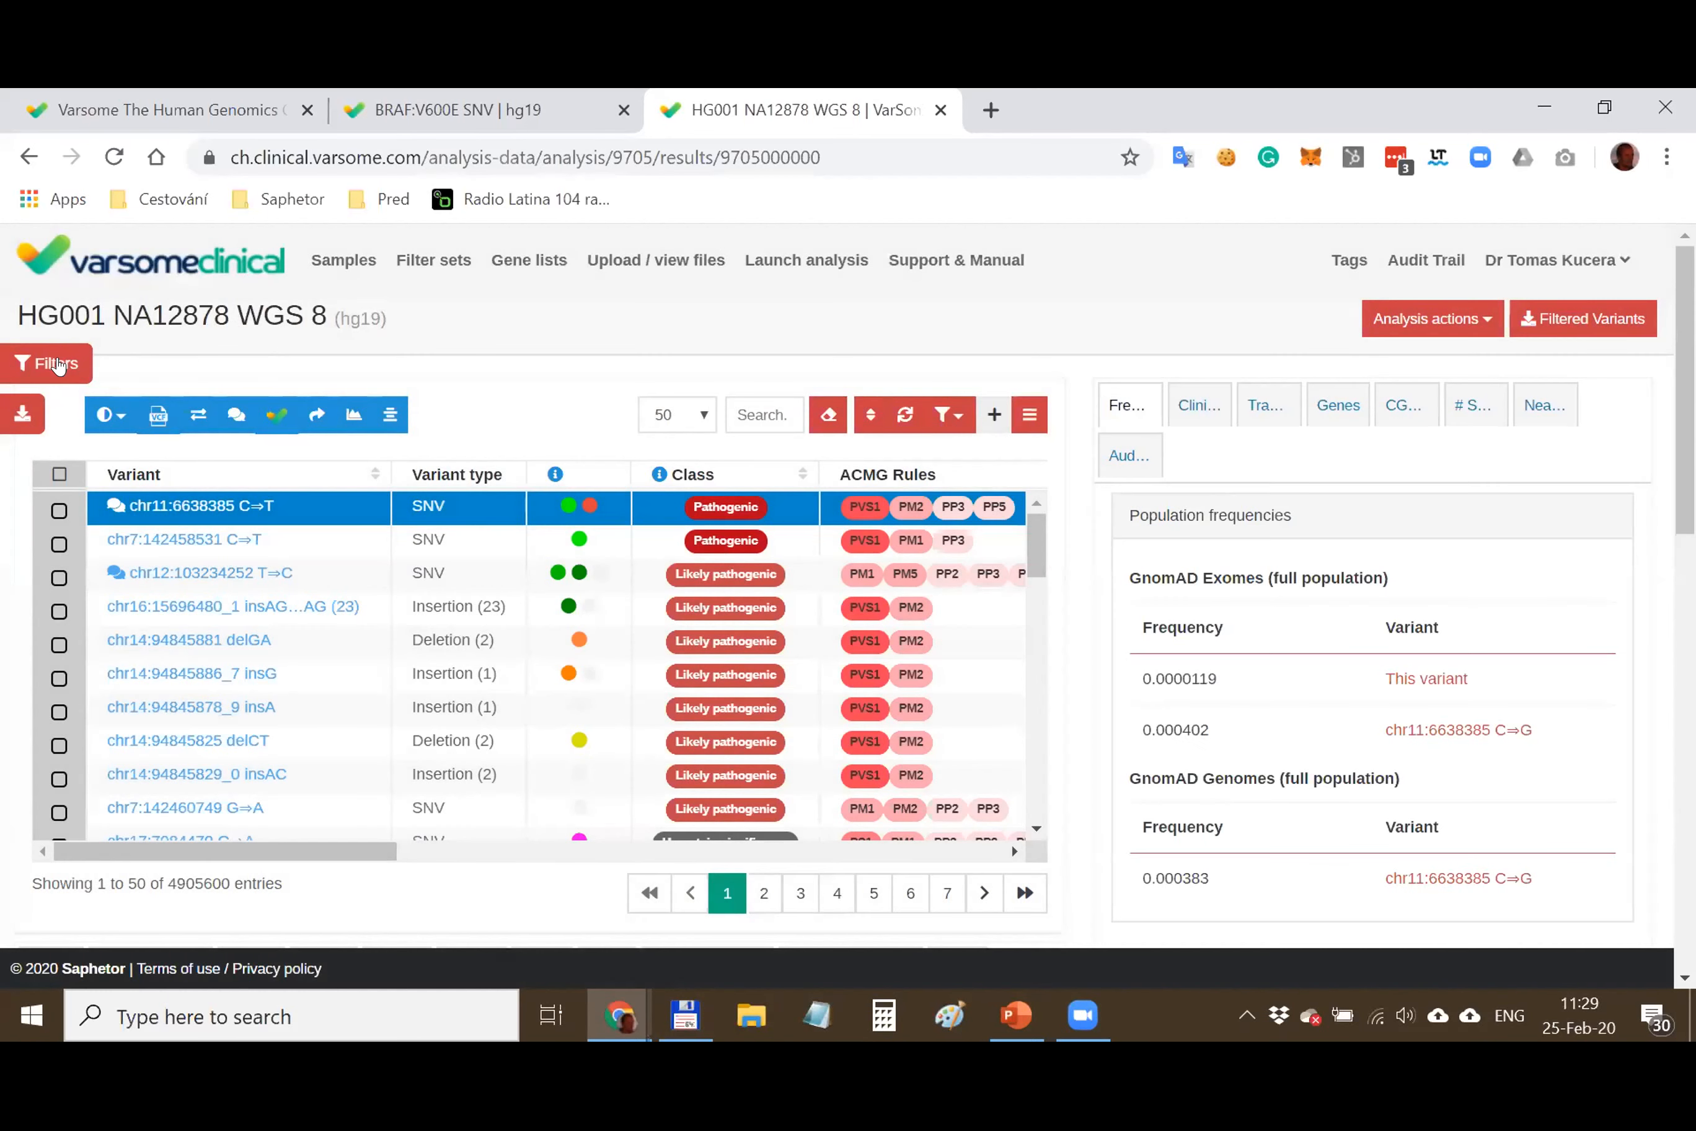
Check the variant filters and the total count of 4905600 variants
{"action": "left_click", "coordinate": [55, 365]}
{"action": "left_click", "coordinate": [419, 328]}
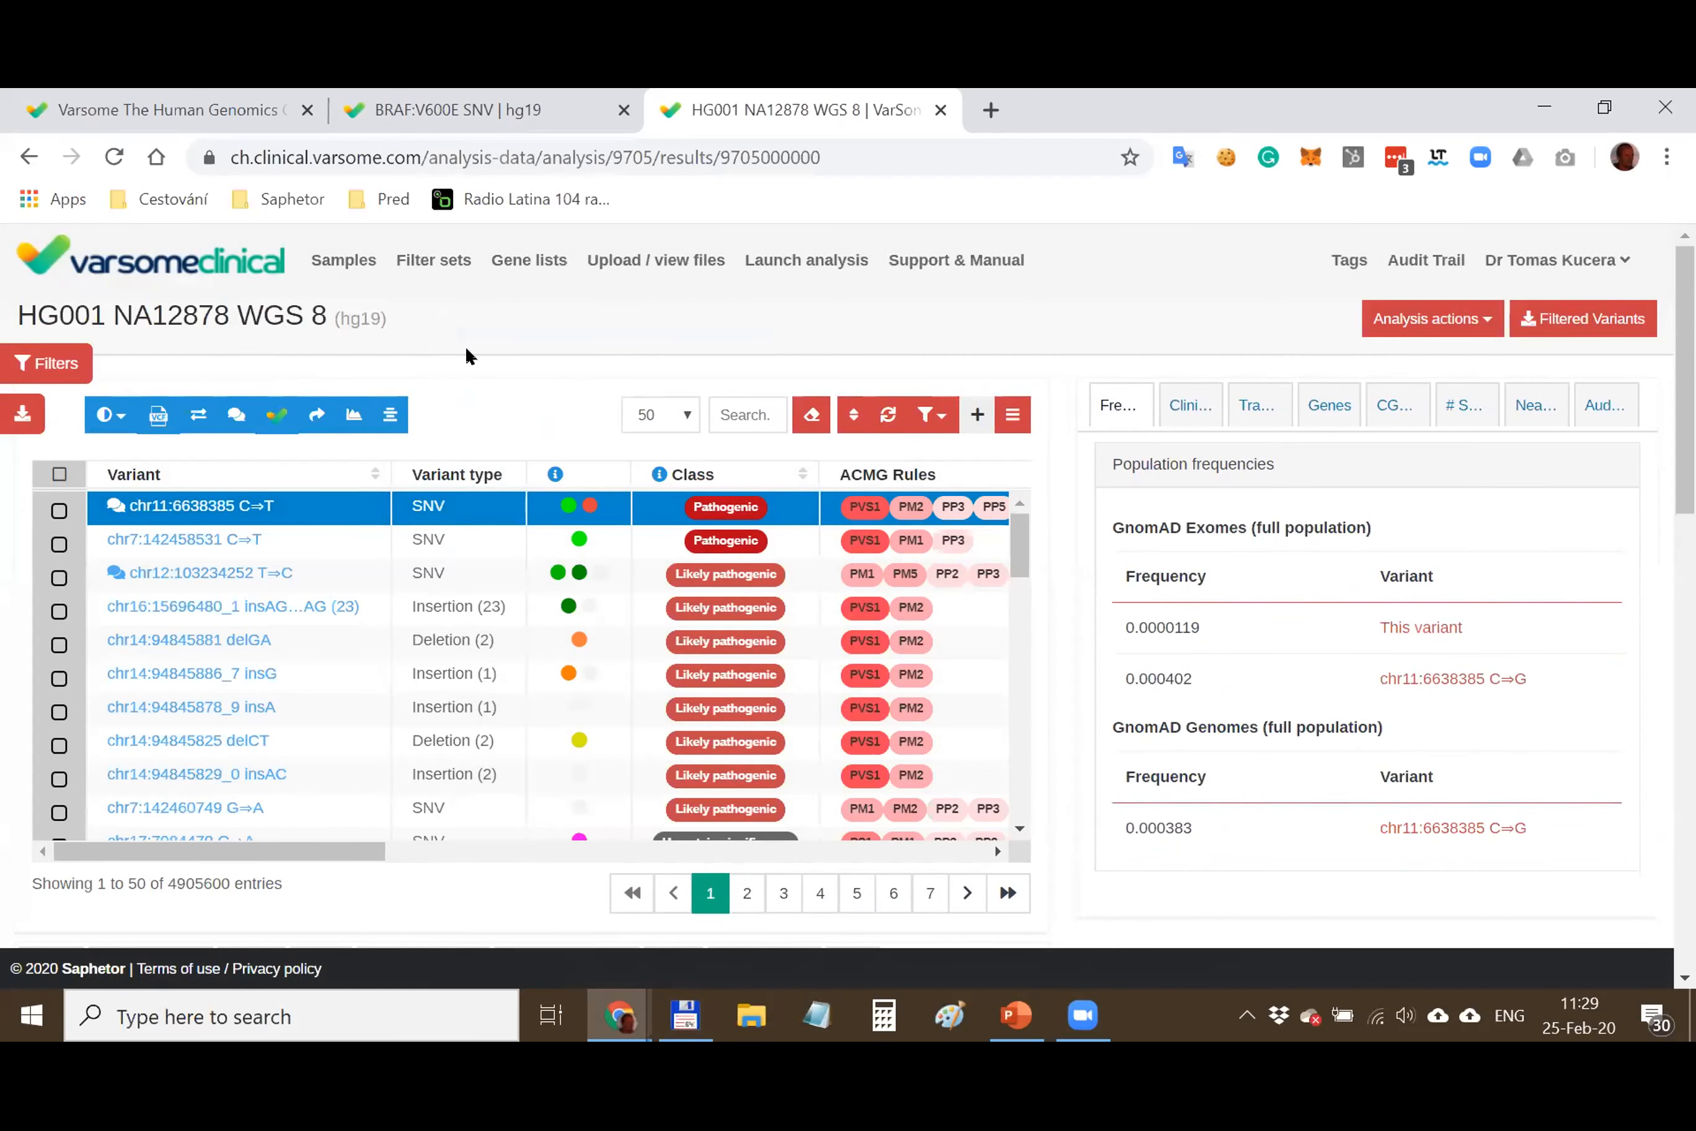
{"action": "double_click", "coordinate": [182, 876]}
{"action": "left_click", "coordinate": [446, 385]}
{"action": "double_click", "coordinate": [186, 877]}
{"action": "left_click", "coordinate": [1000, 328]}
{"action": "mouse_move", "coordinate": [1684, 264]}
{"action": "left_mouse_down"}
{"action": "mouse_move", "coordinate": [1685, 286]}
{"action": "mouse_move", "coordinate": [1684, 261]}
{"action": "left_mouse_up"}
{"action": "scroll", "coordinate": [1074, 465], "scroll_direction": "down", "scroll_amount": 8}
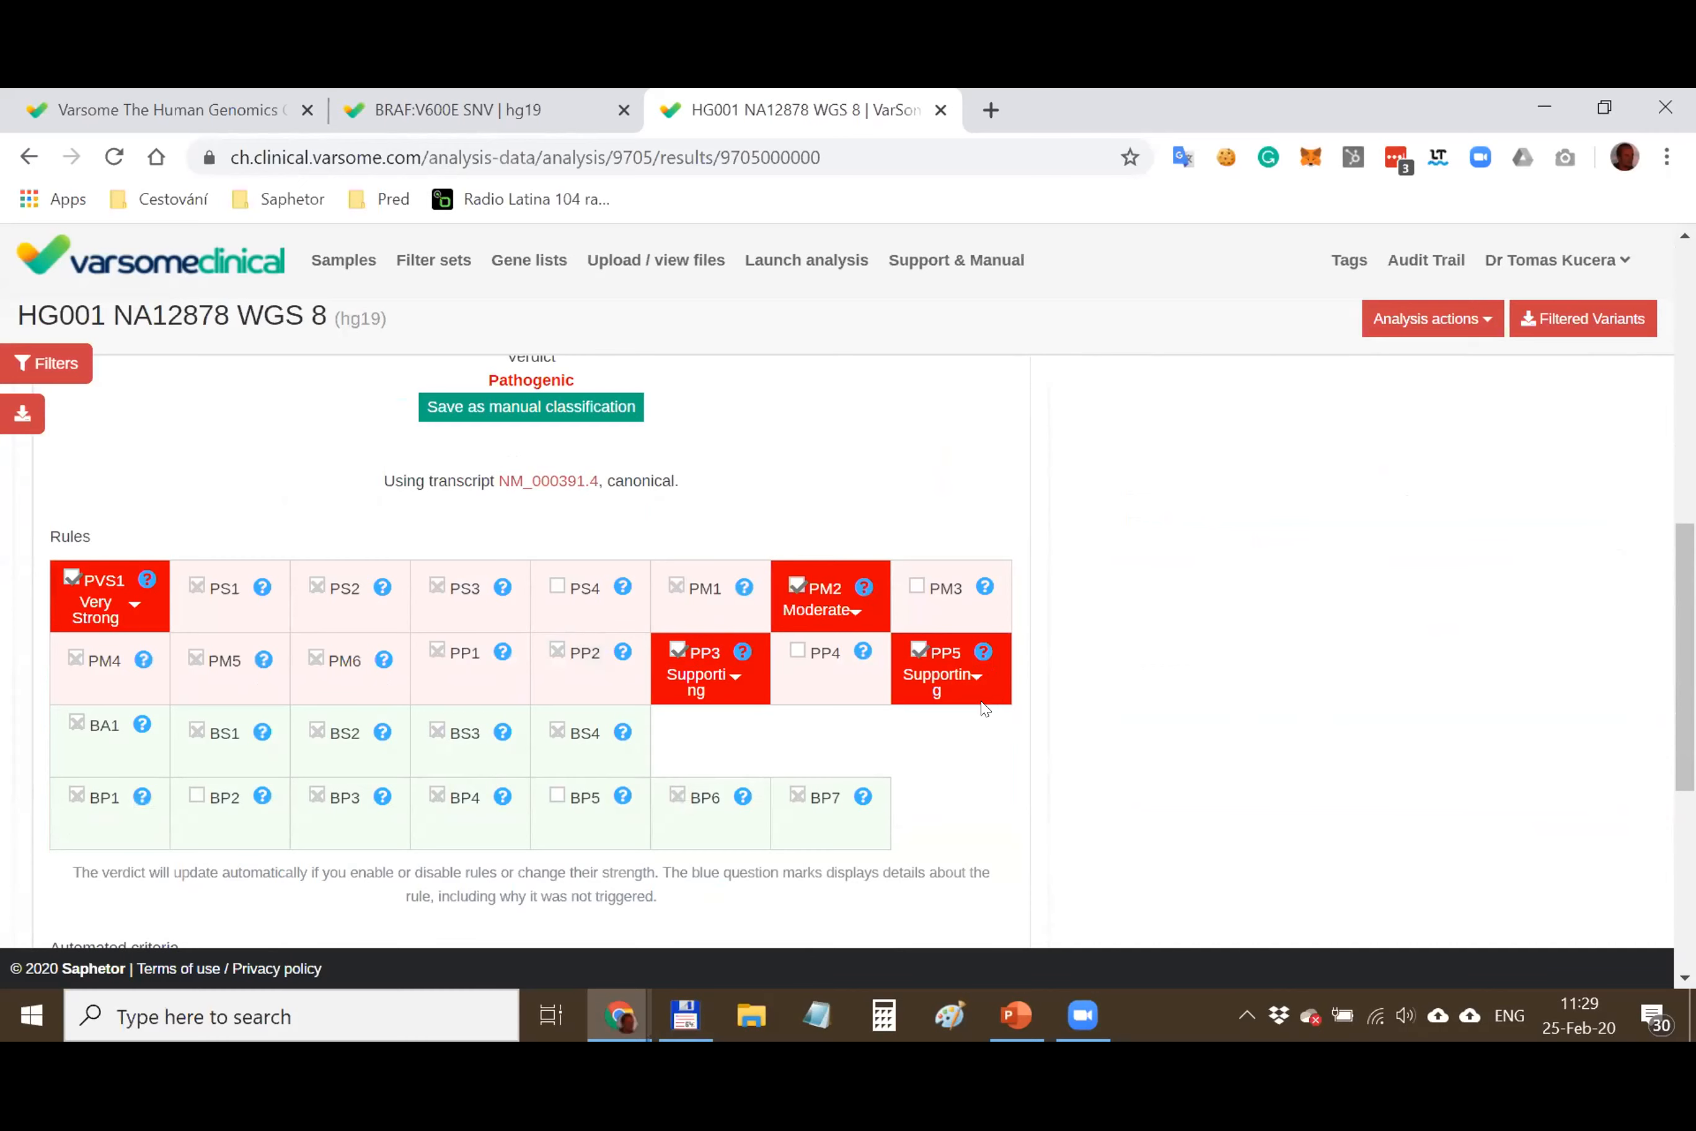
{"action": "left_click", "coordinate": [983, 651]}
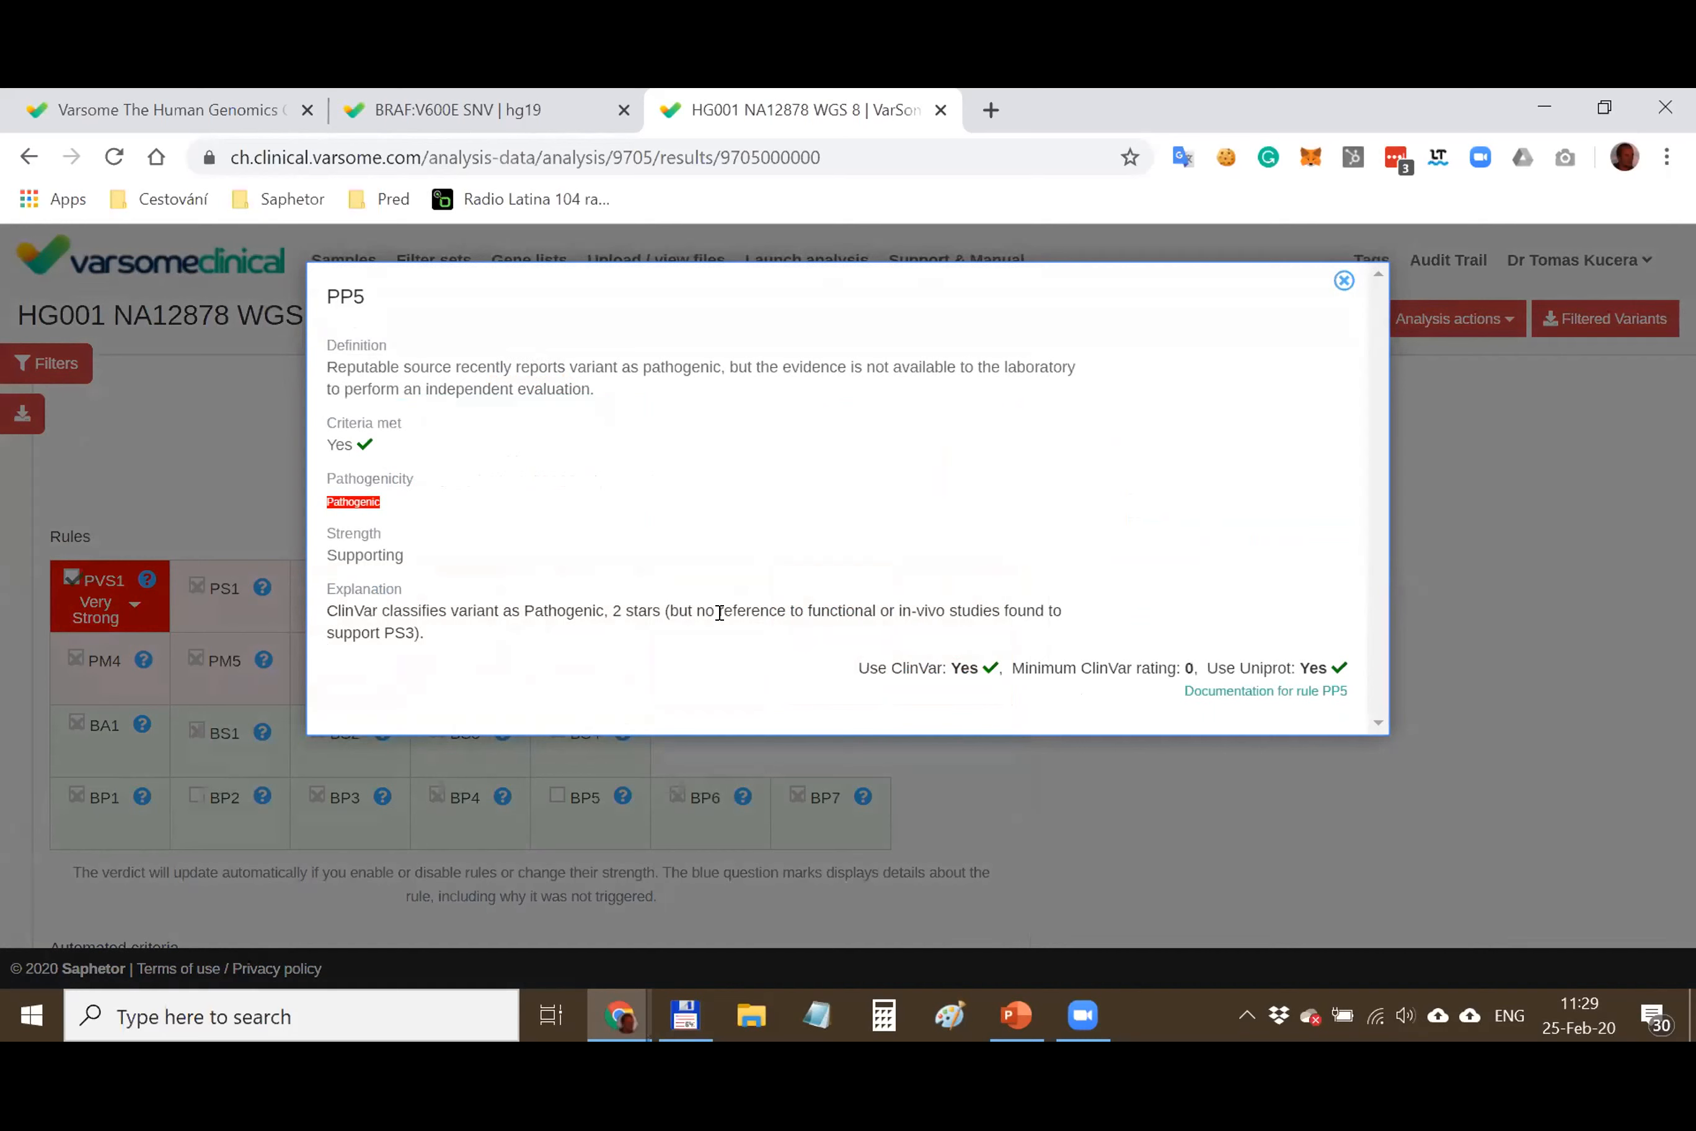
{"action": "left_click_drag", "start_coordinate": [902, 665], "coordinate": [936, 665]}
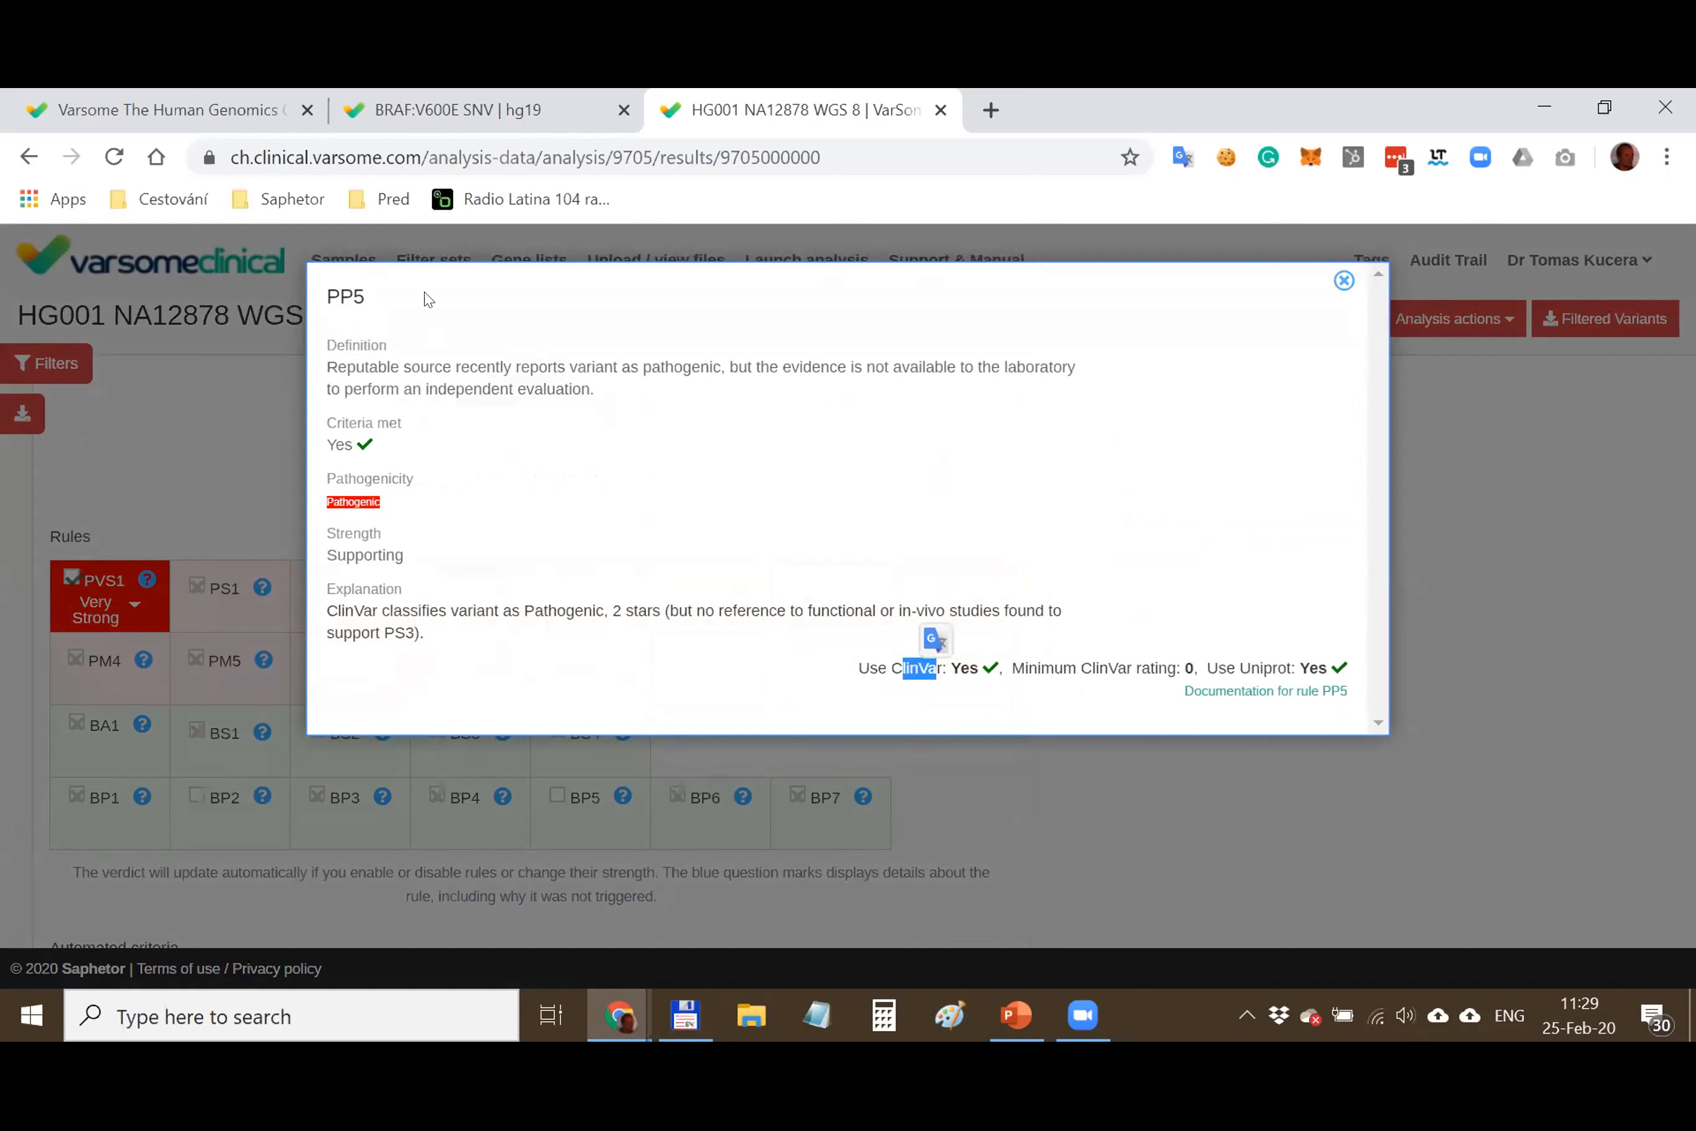
{"action": "left_click", "coordinate": [1344, 280]}
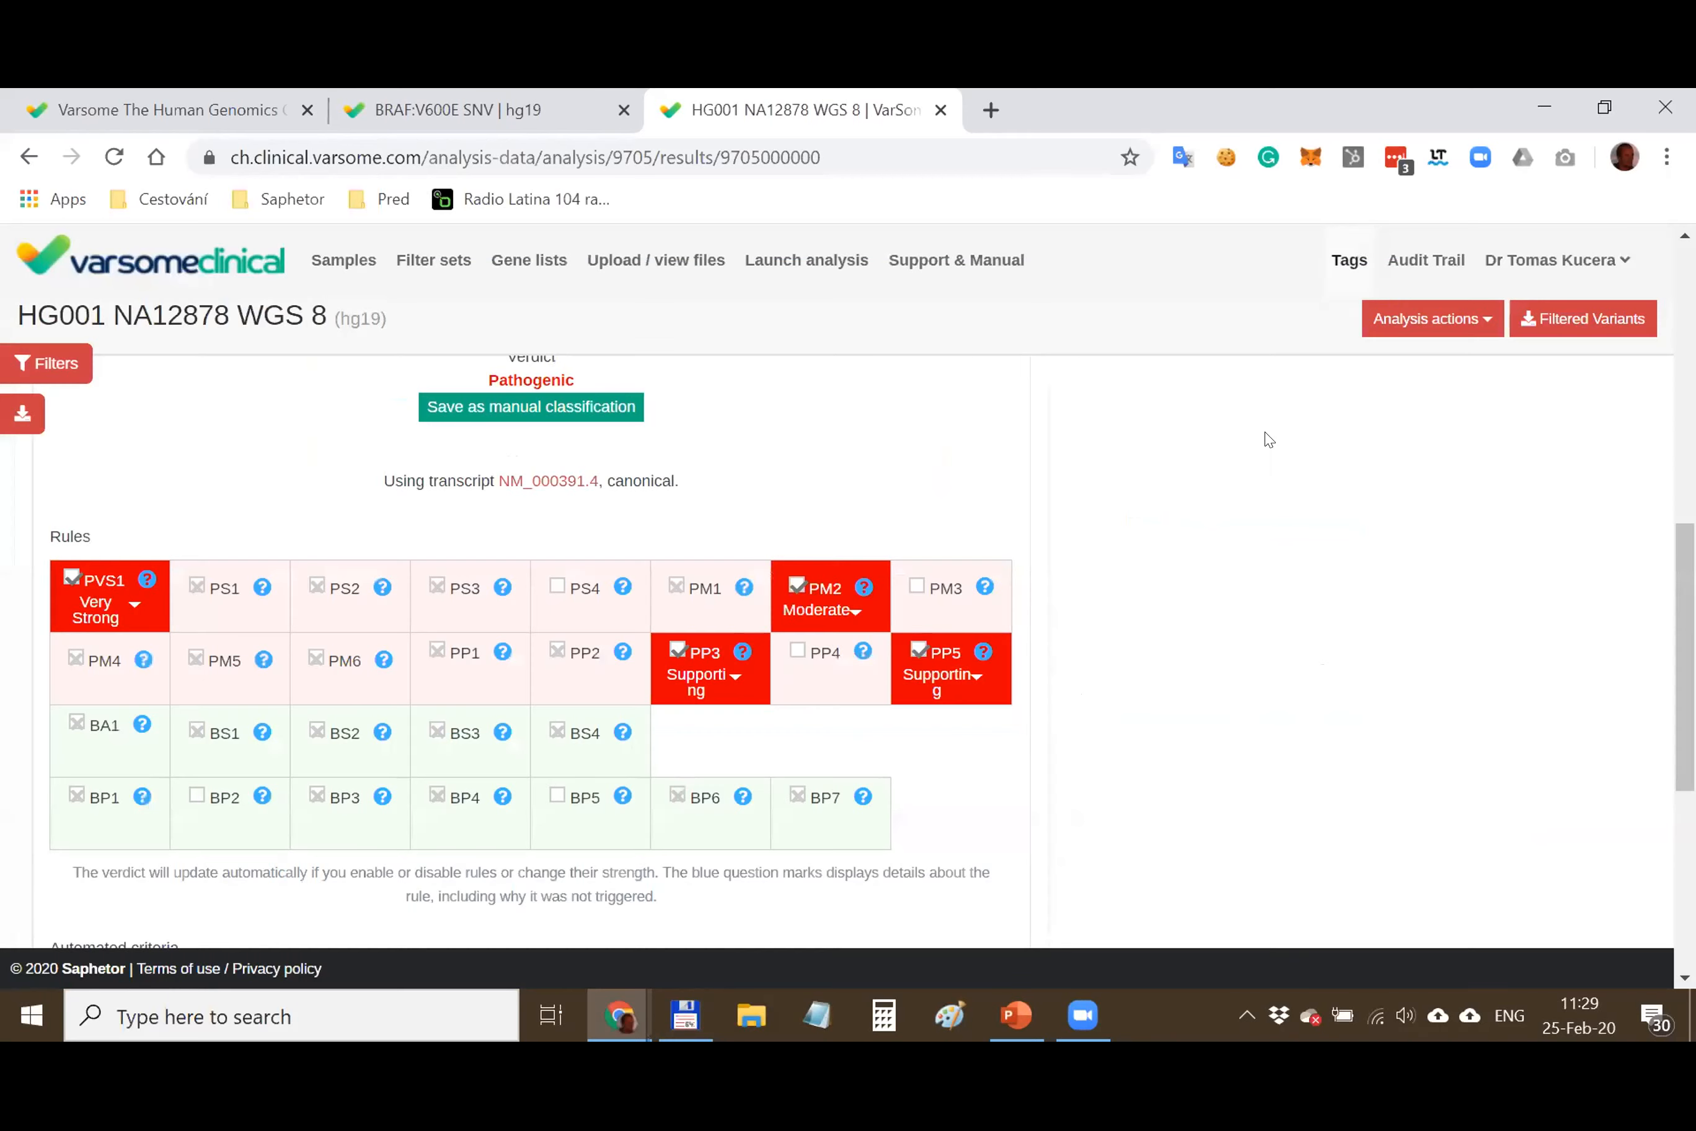
{"action": "scroll", "coordinate": [882, 636], "scroll_direction": "up", "scroll_amount": 2}
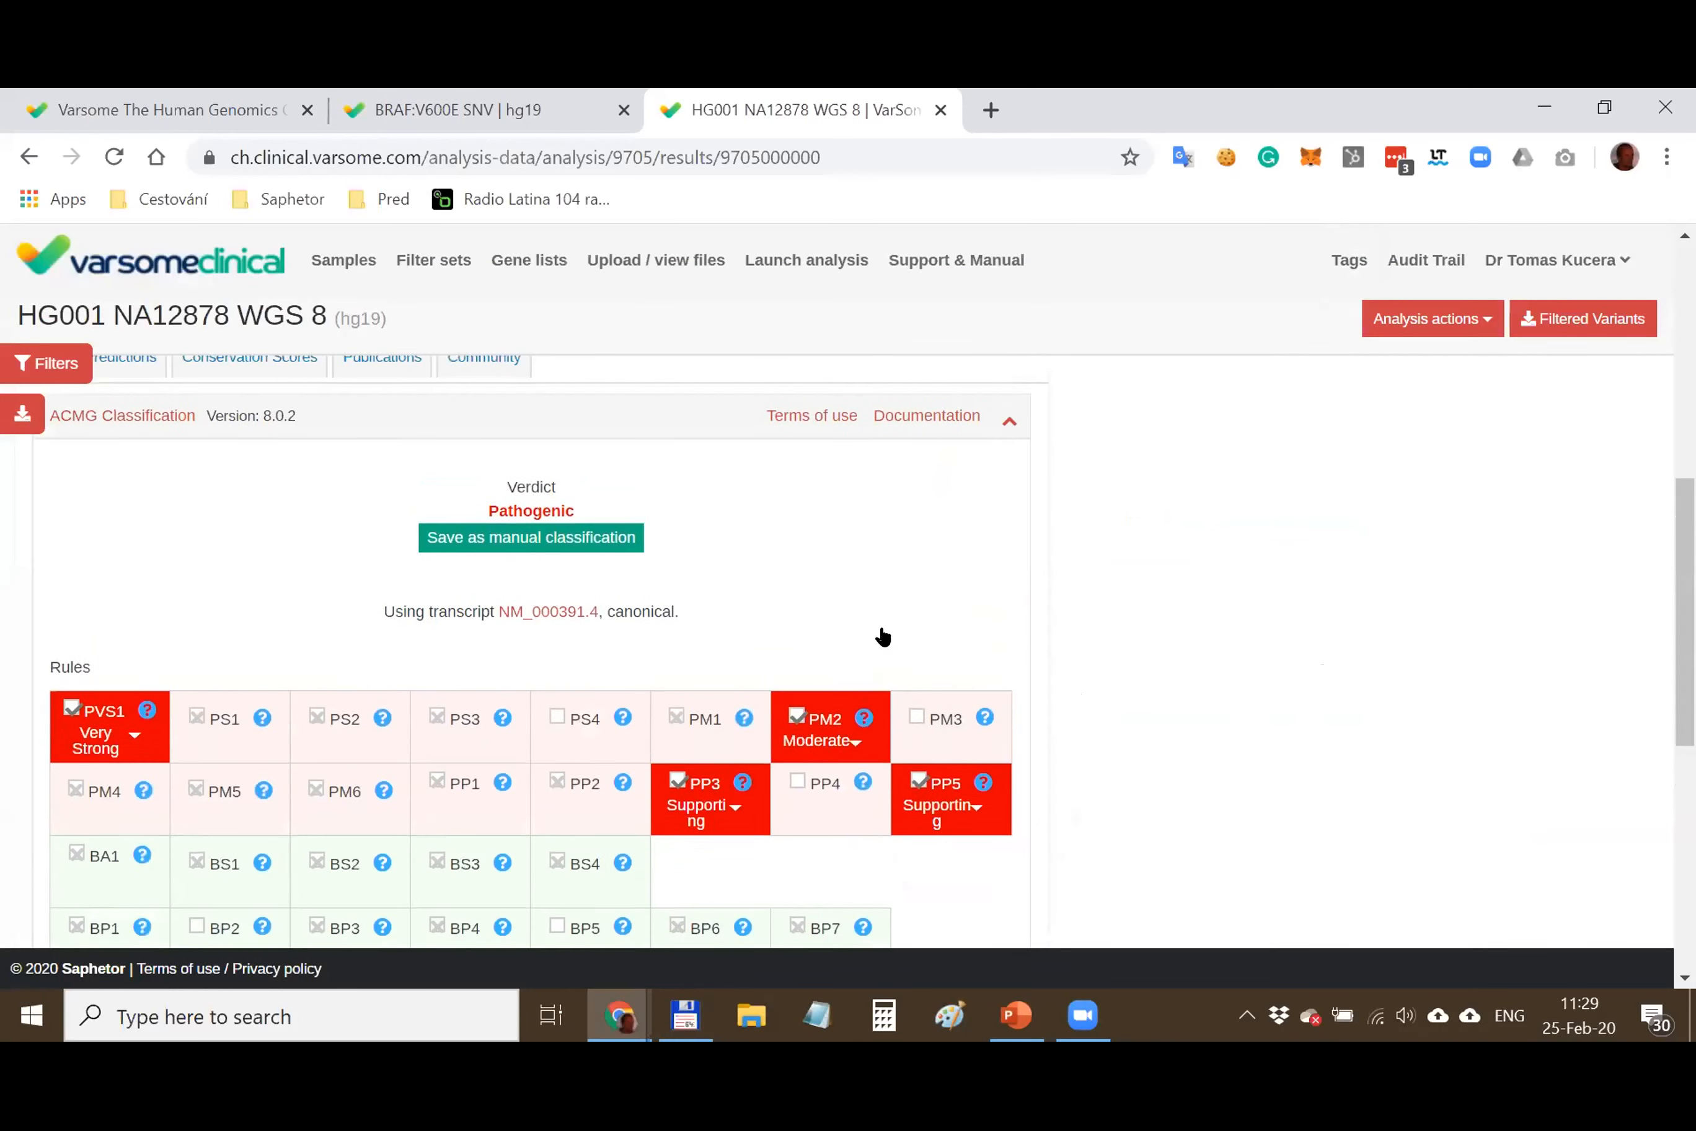
{"action": "scroll", "coordinate": [548, 584], "scroll_direction": "down", "scroll_amount": 8}
{"action": "left_click_drag", "start_coordinate": [291, 540], "coordinate": [324, 818]}
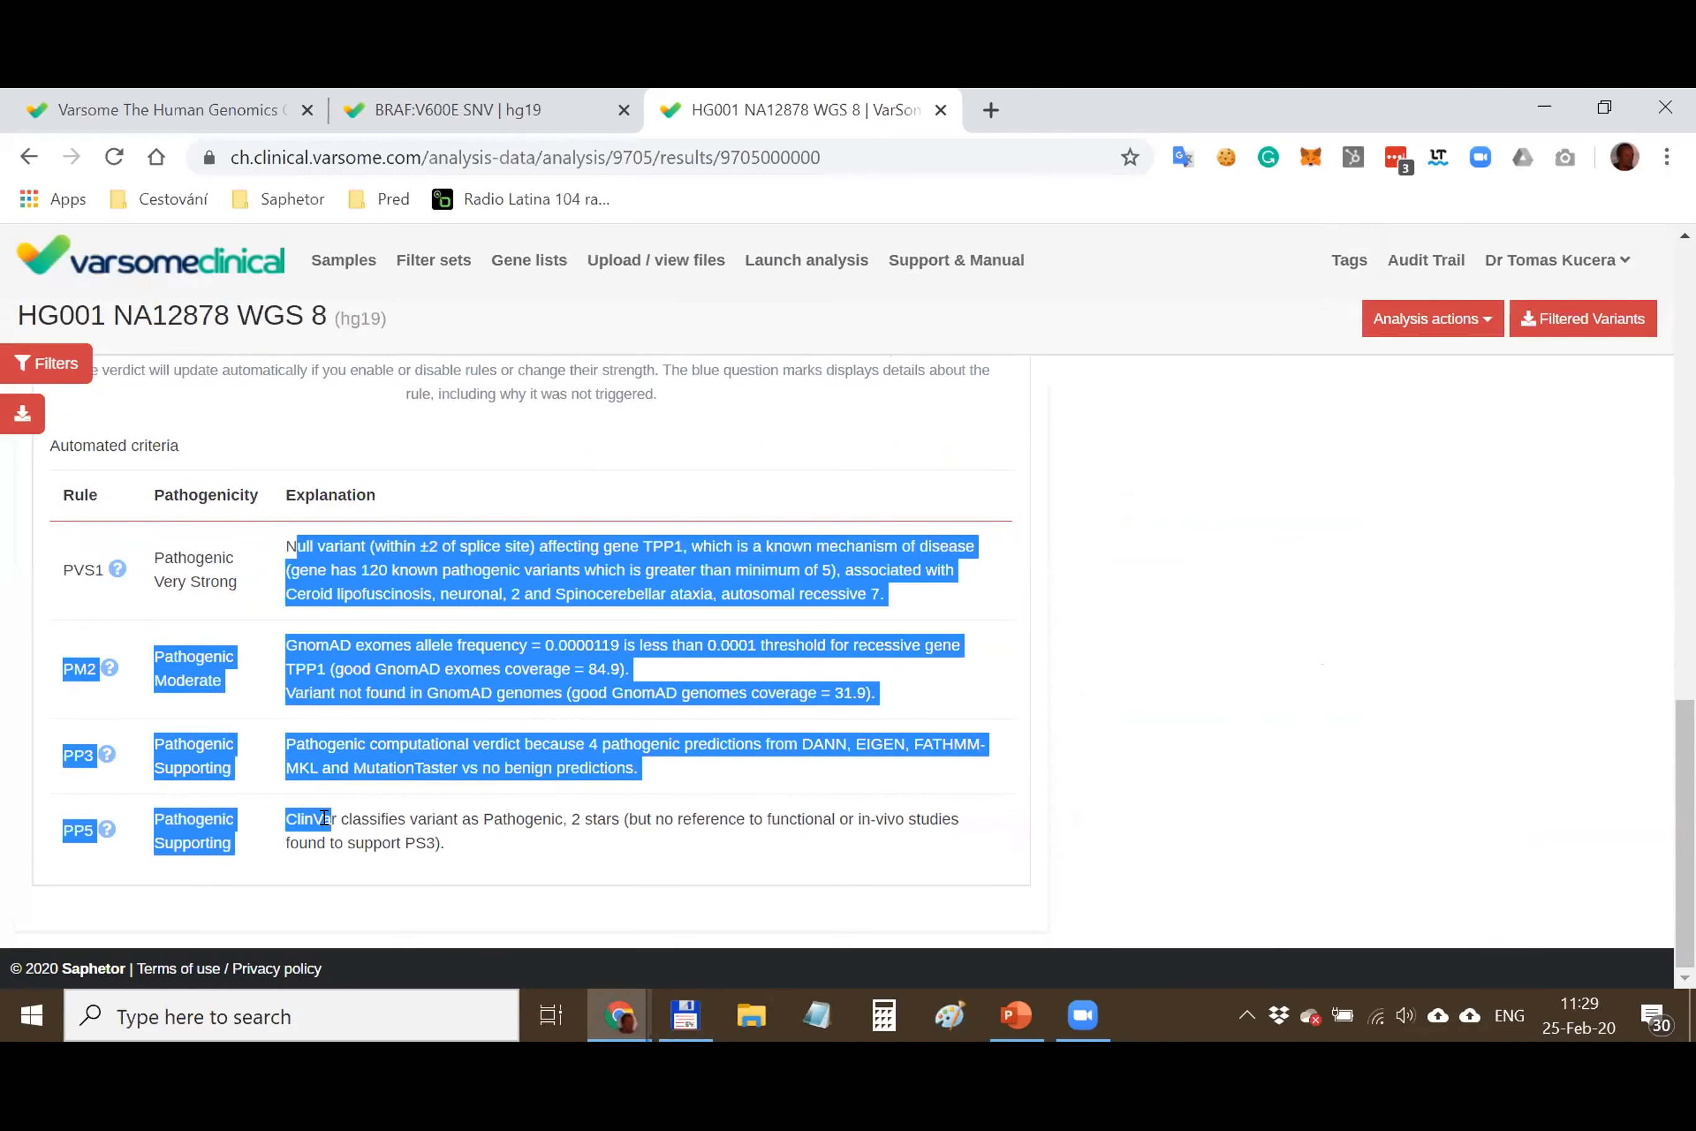
{"action": "left_click", "coordinate": [407, 655]}
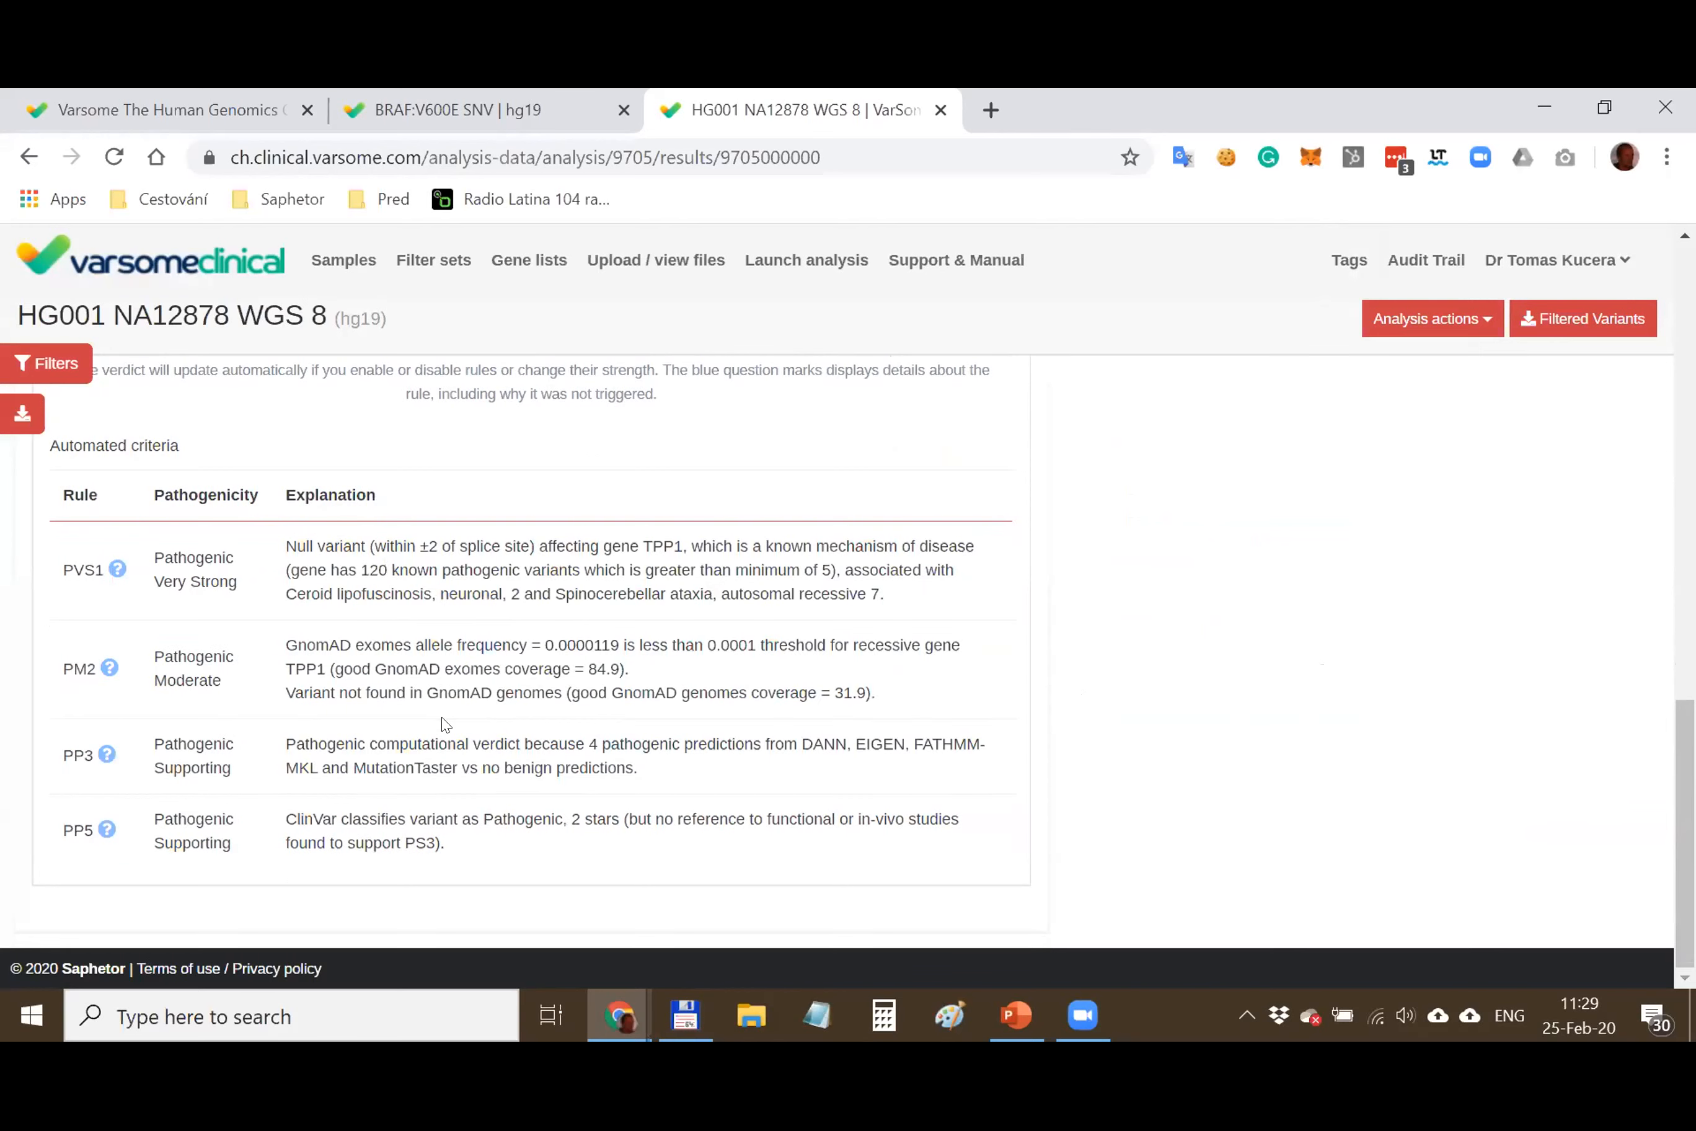
{"action": "scroll", "coordinate": [329, 737], "scroll_direction": "up", "scroll_amount": 15}
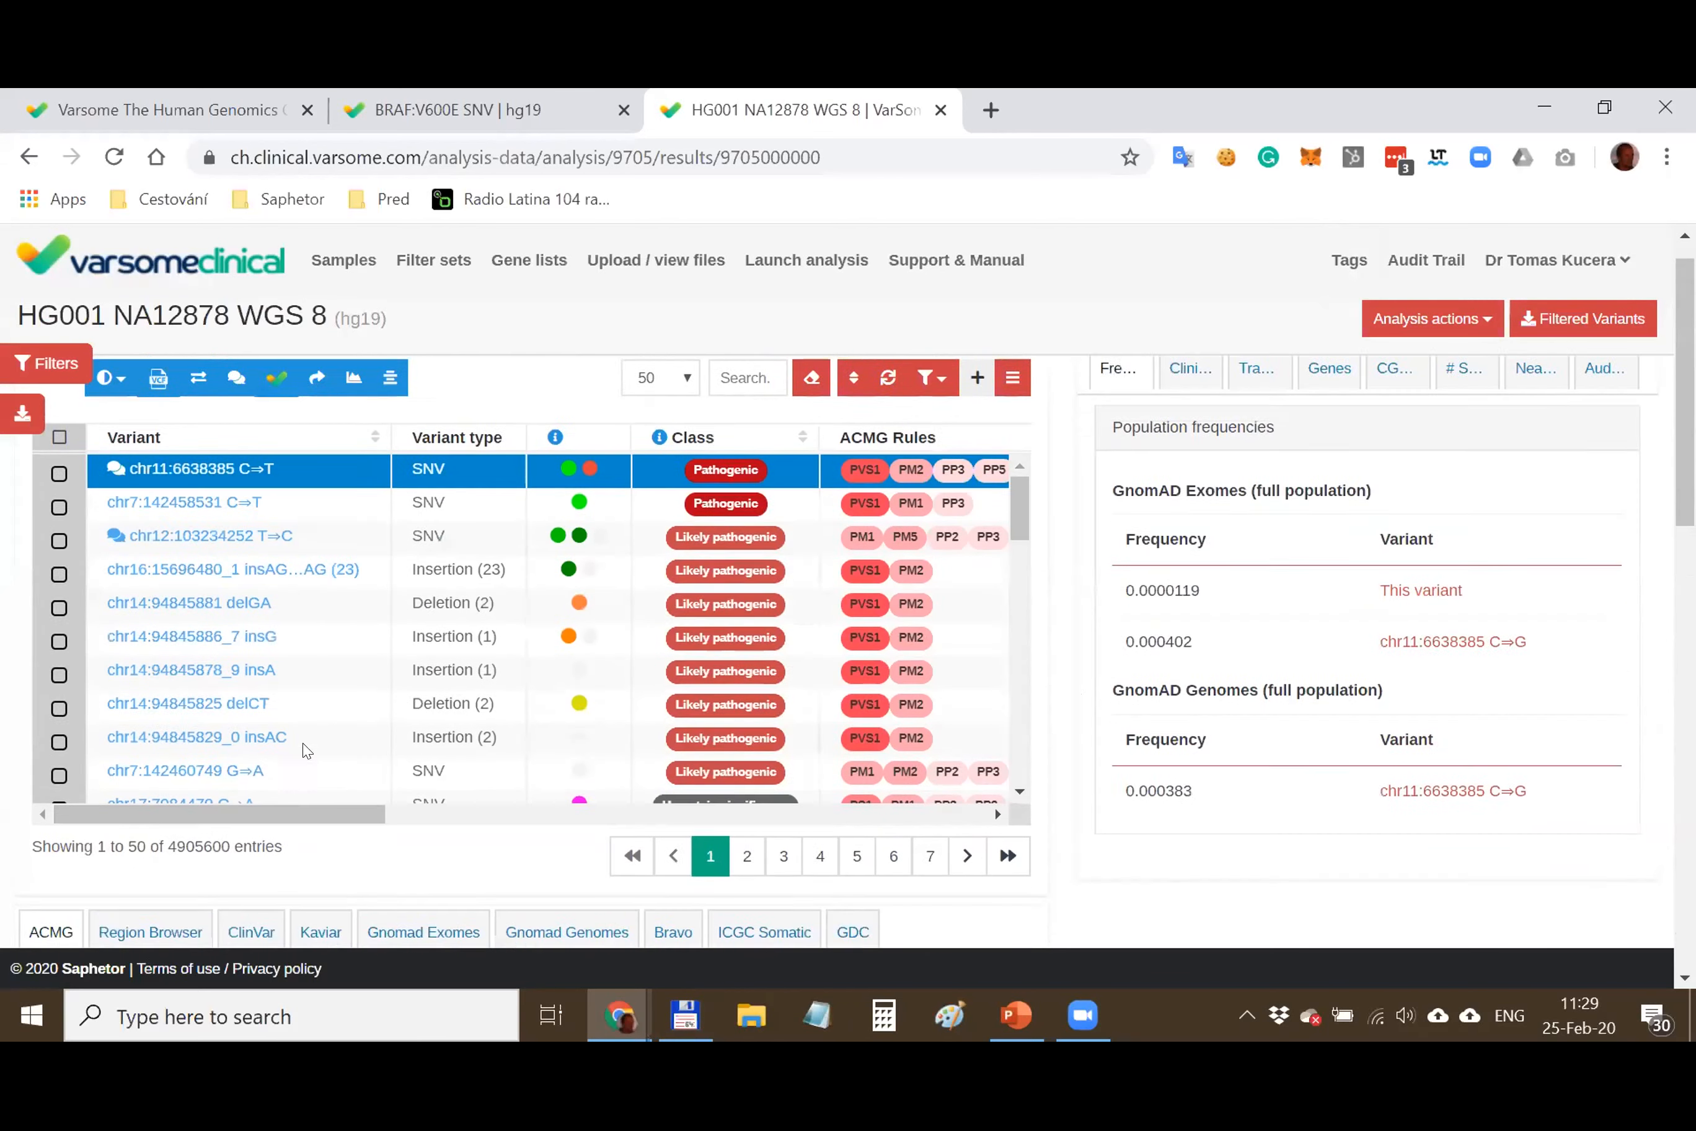
Open JBrowse read alignments from the first variant's coverage value 35 in a new tab
{"action": "left_click_drag", "start_coordinate": [312, 854], "coordinate": [500, 862]}
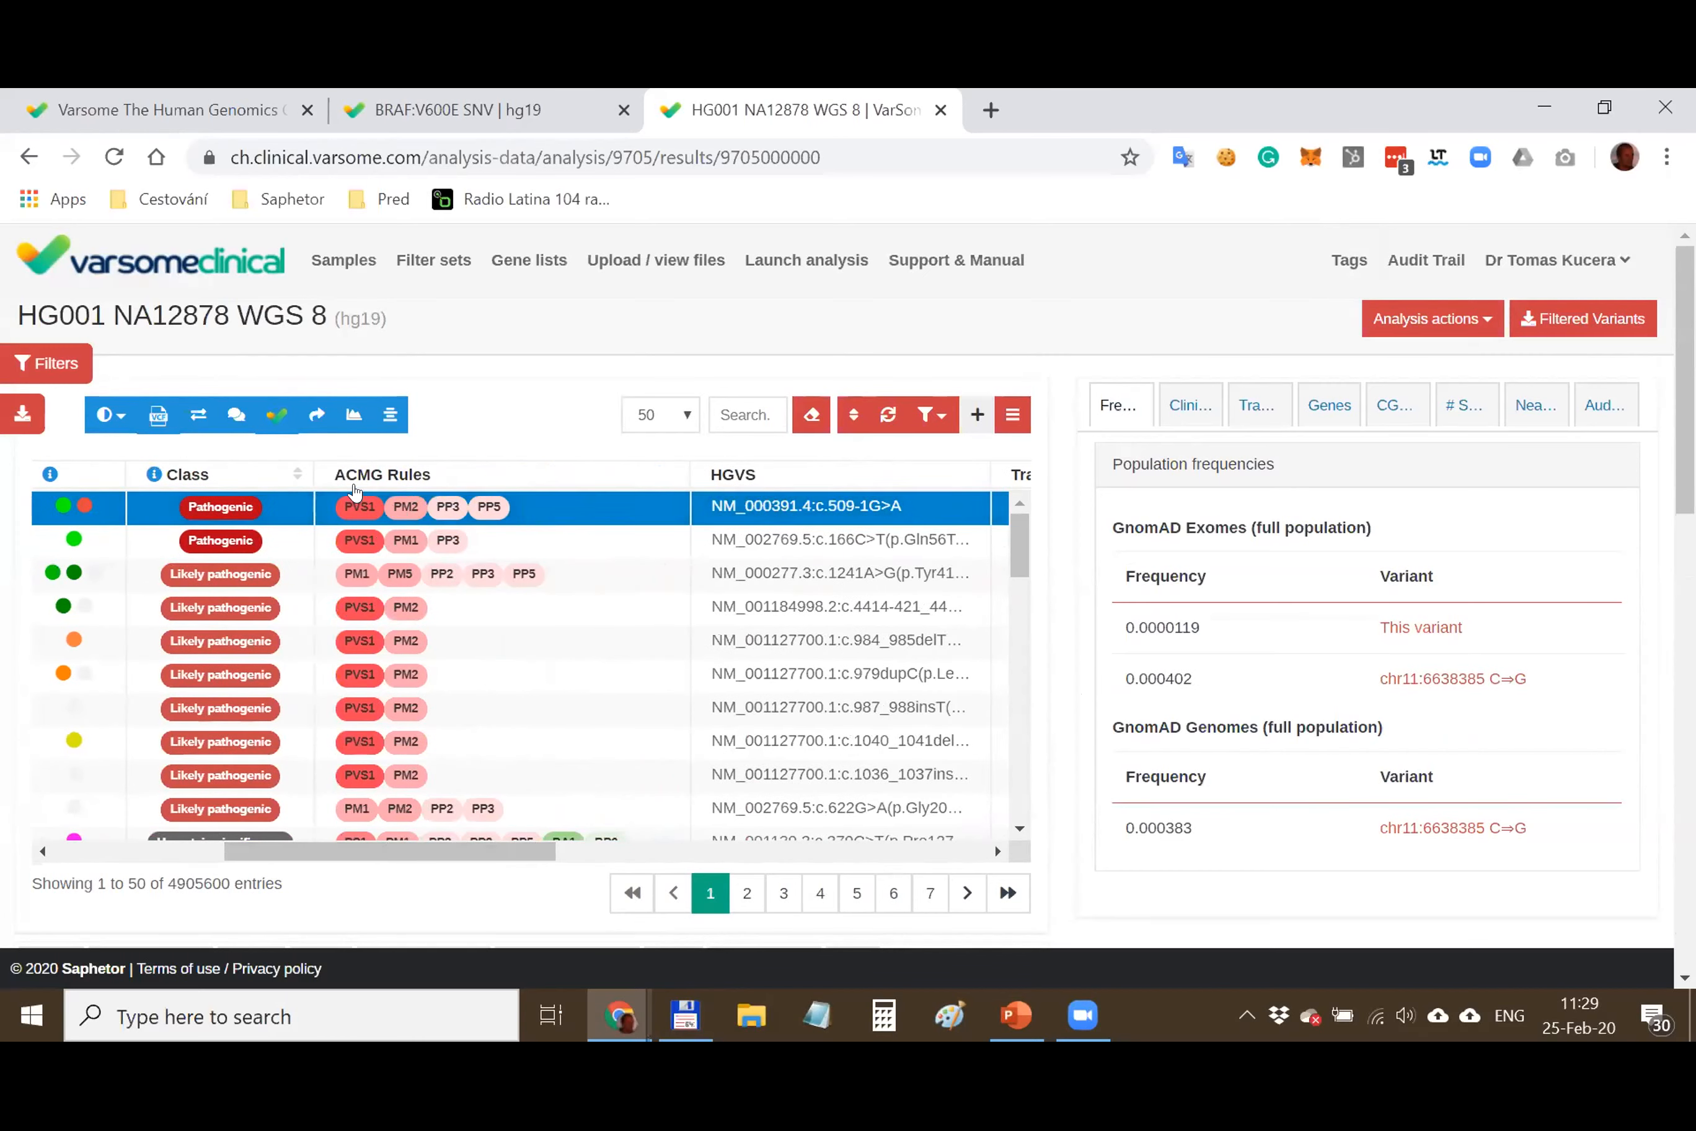
{"action": "left_click_drag", "start_coordinate": [493, 846], "coordinate": [902, 845]}
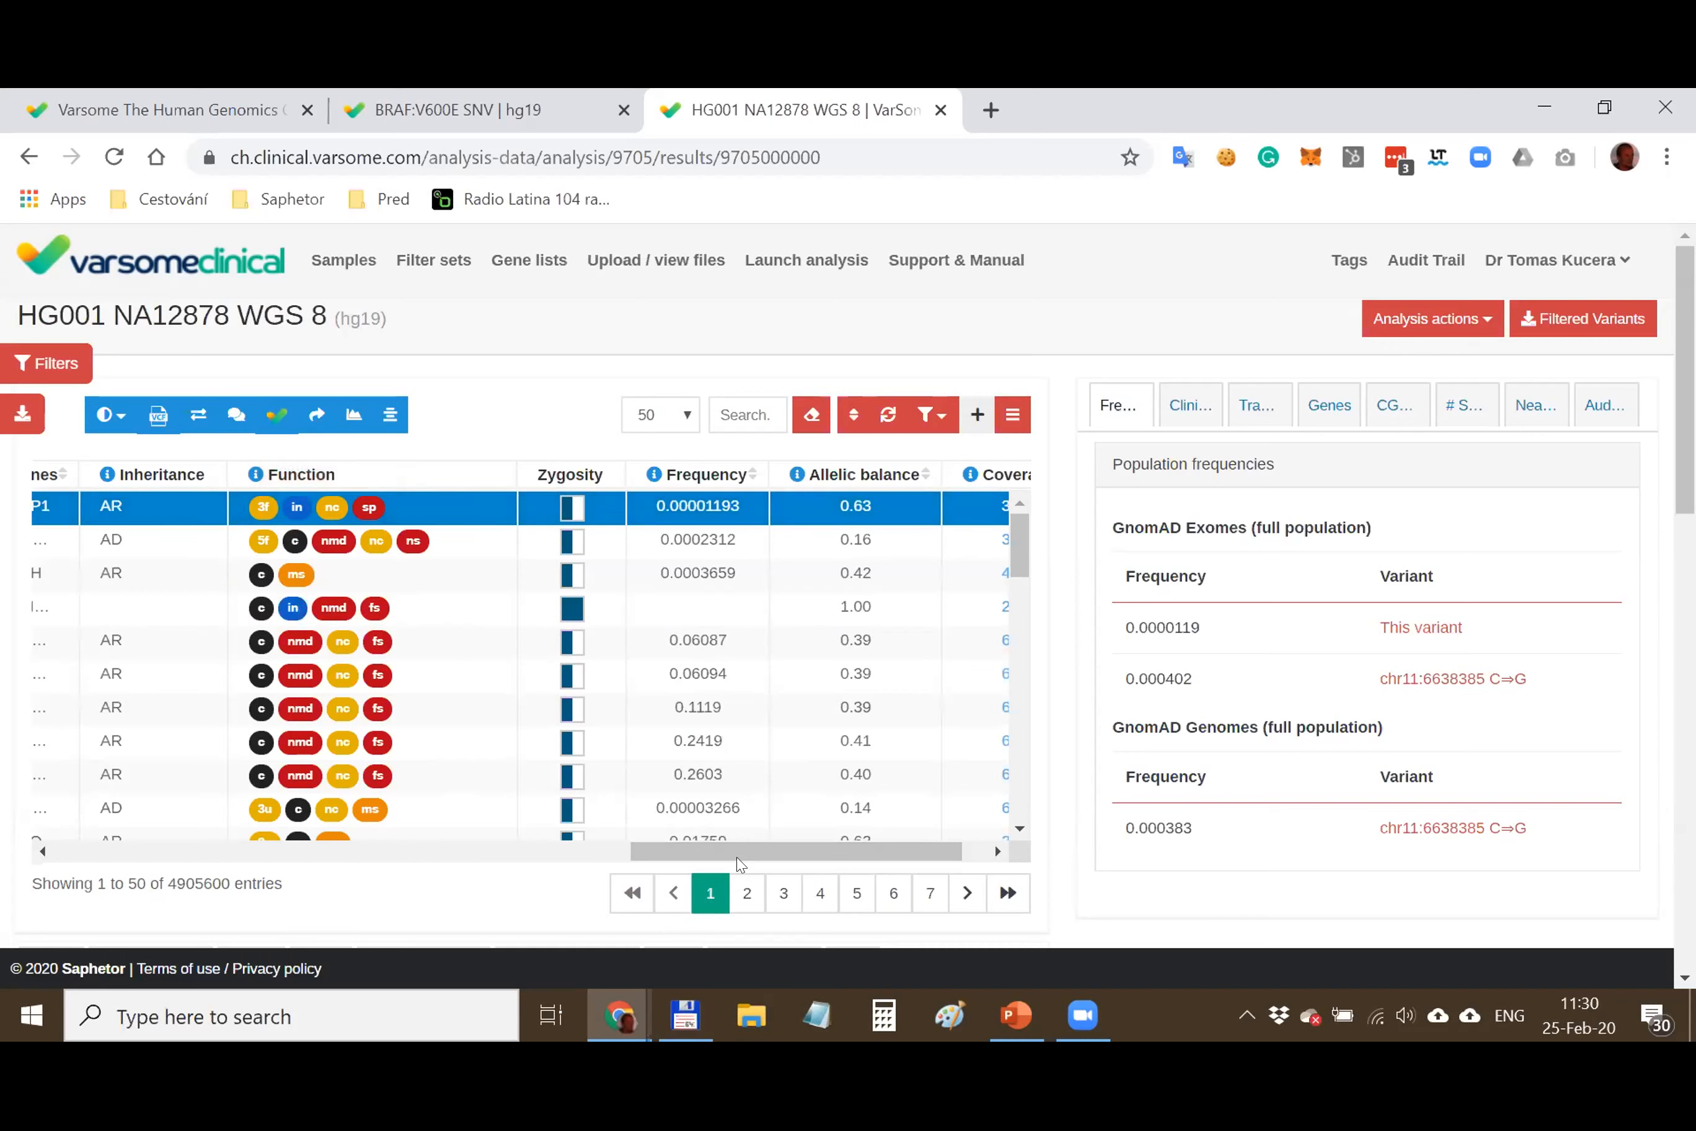
{"action": "left_click_drag", "start_coordinate": [738, 859], "coordinate": [763, 859]}
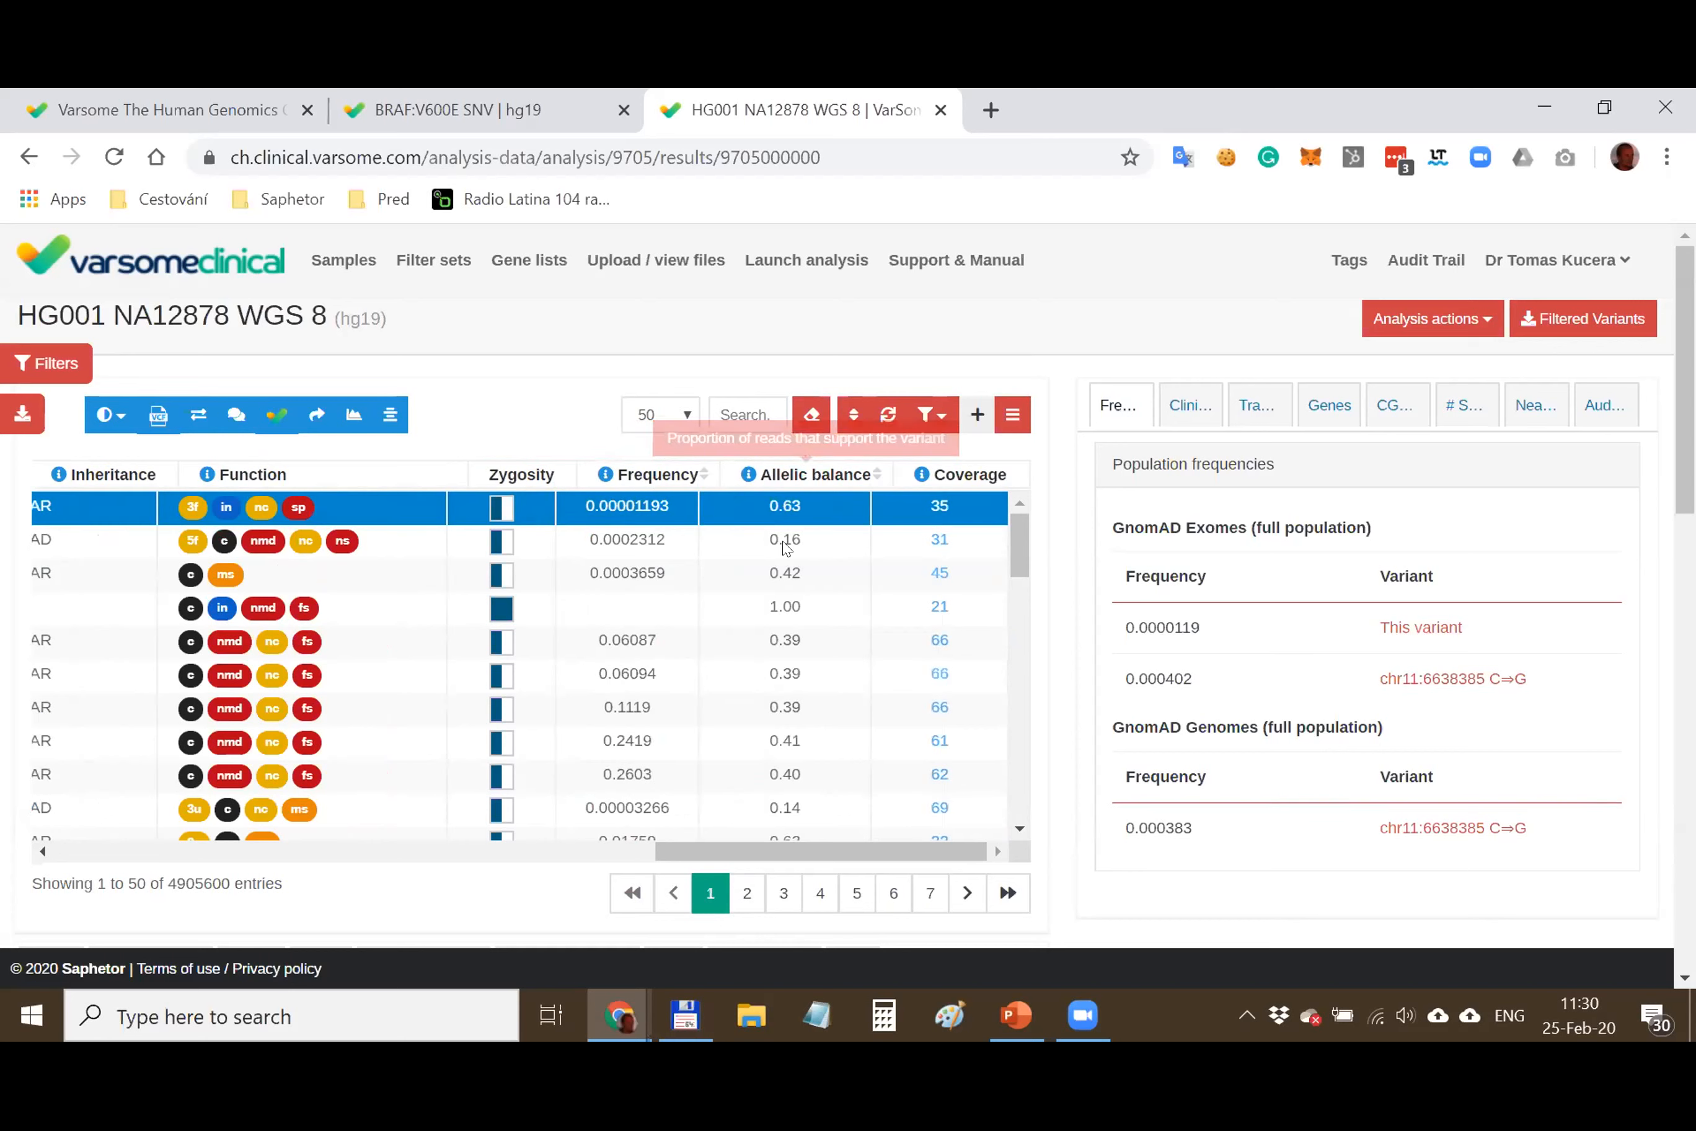
{"action": "left_click", "coordinate": [935, 509]}
{"action": "key", "text": "ctrl+shift+Tab"}
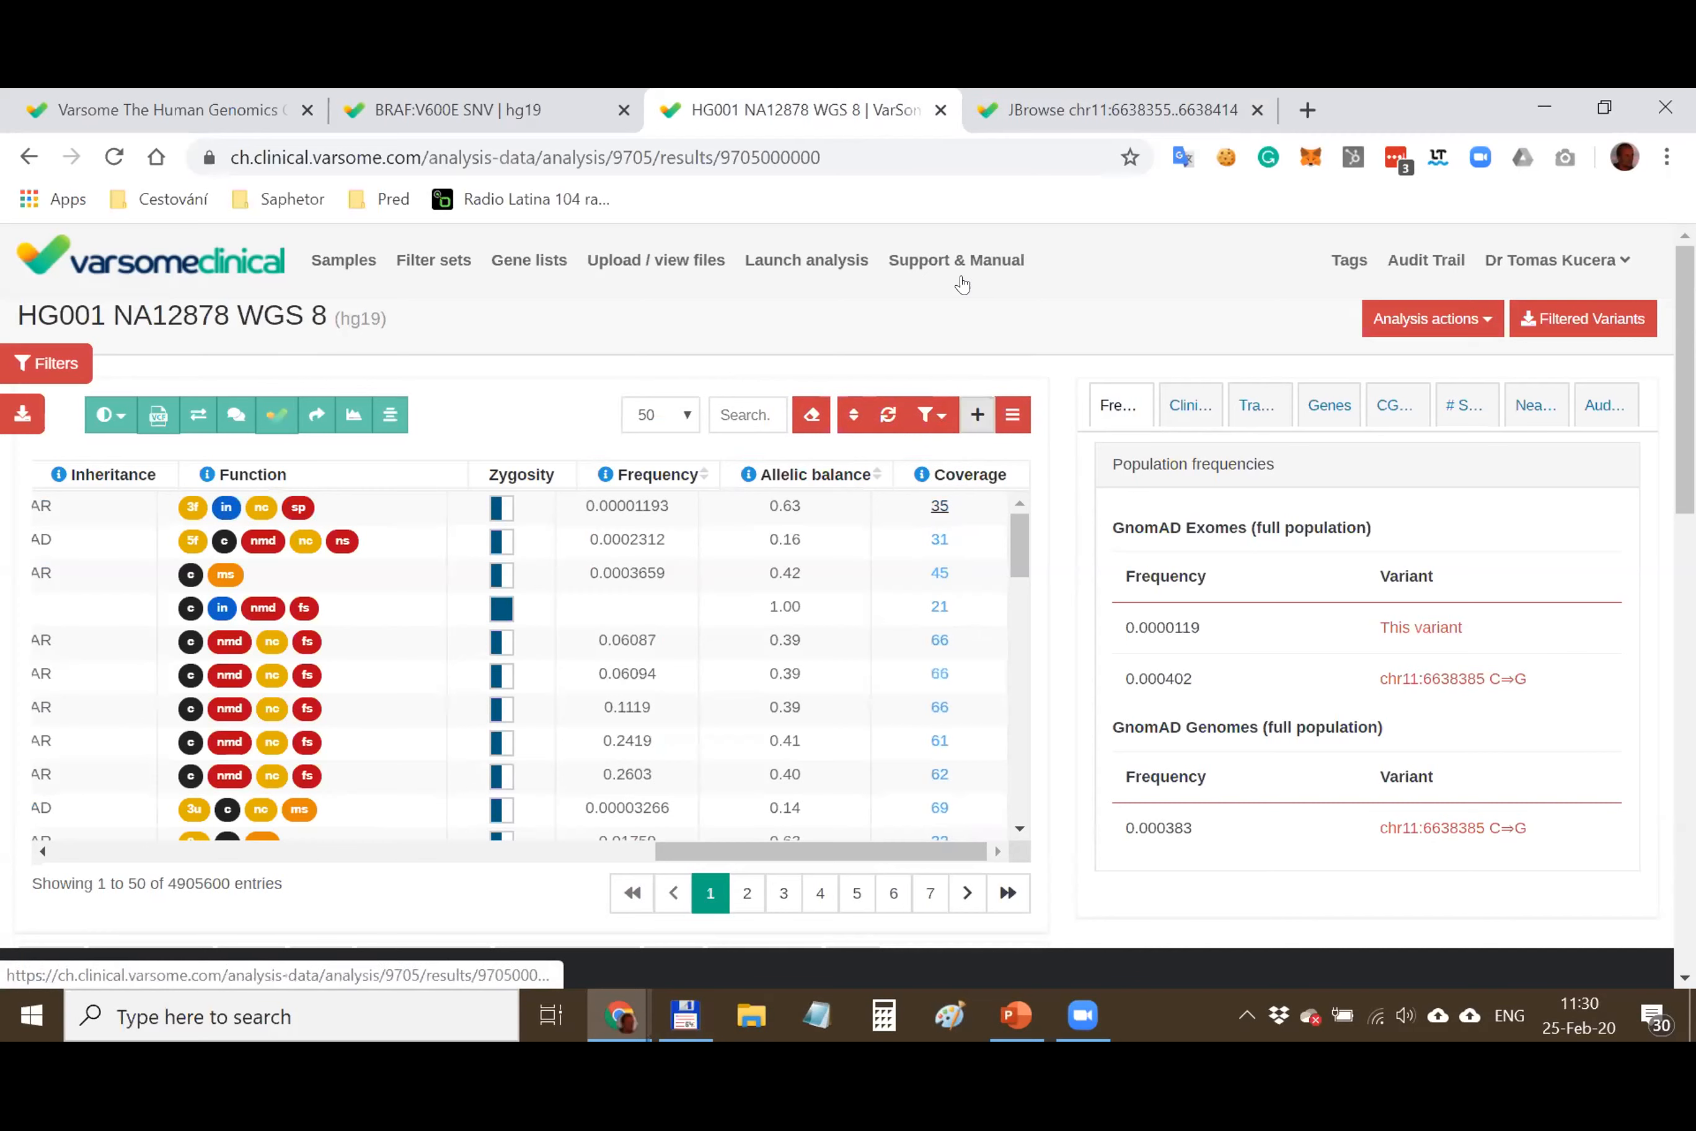
{"action": "left_click", "coordinate": [1058, 108]}
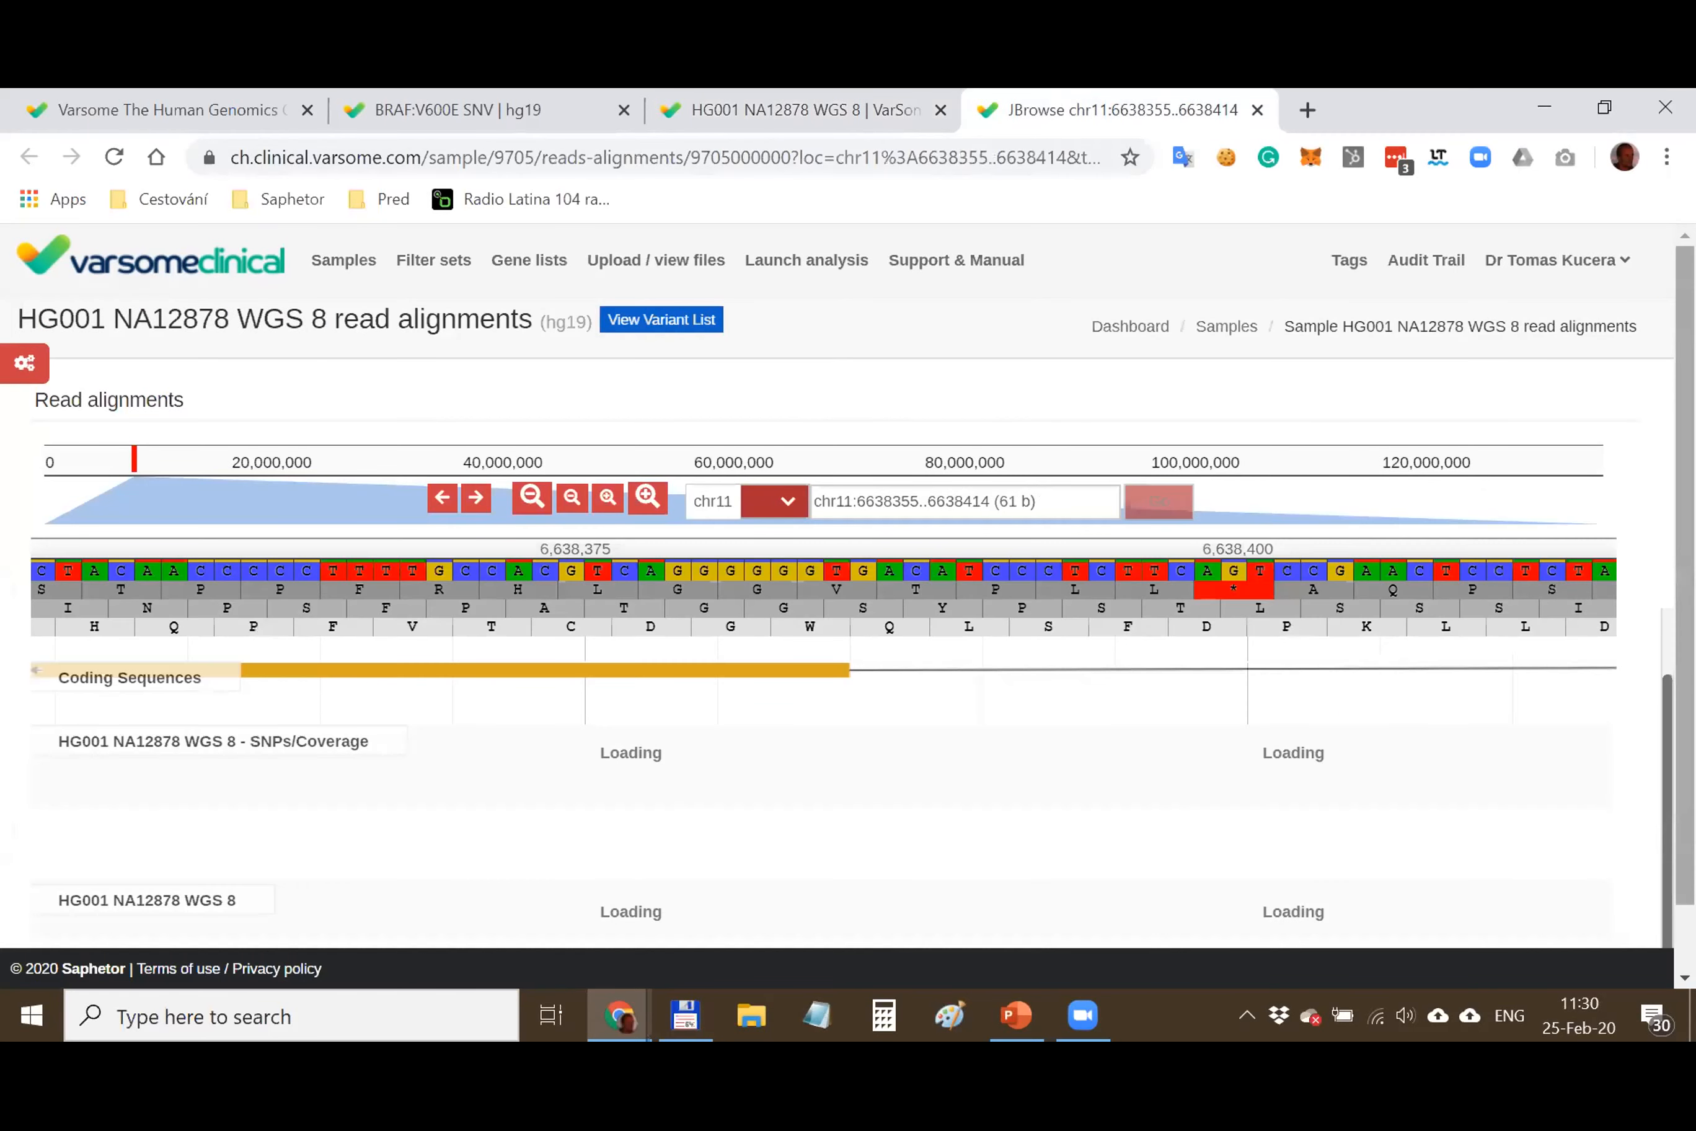
{"action": "scroll", "coordinate": [934, 532], "scroll_direction": "down", "scroll_amount": 1}
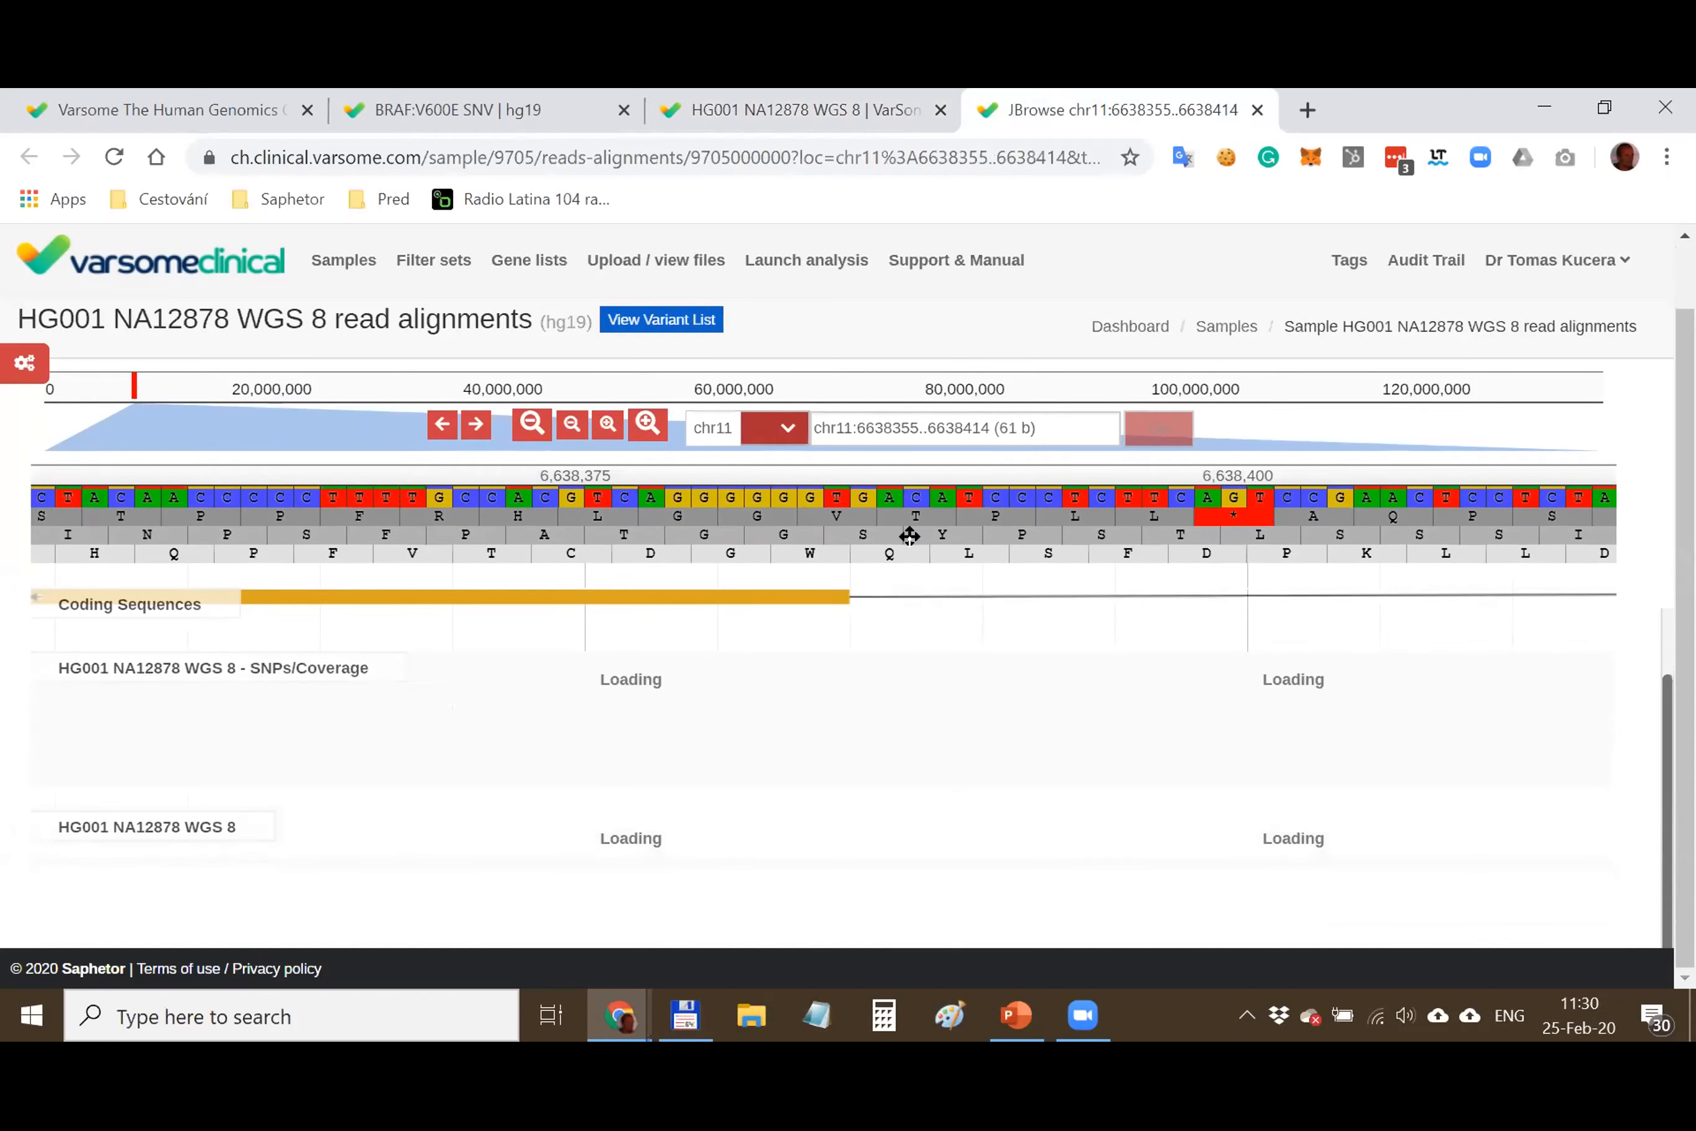
{"action": "scroll", "coordinate": [911, 587], "scroll_direction": "down", "scroll_amount": 5}
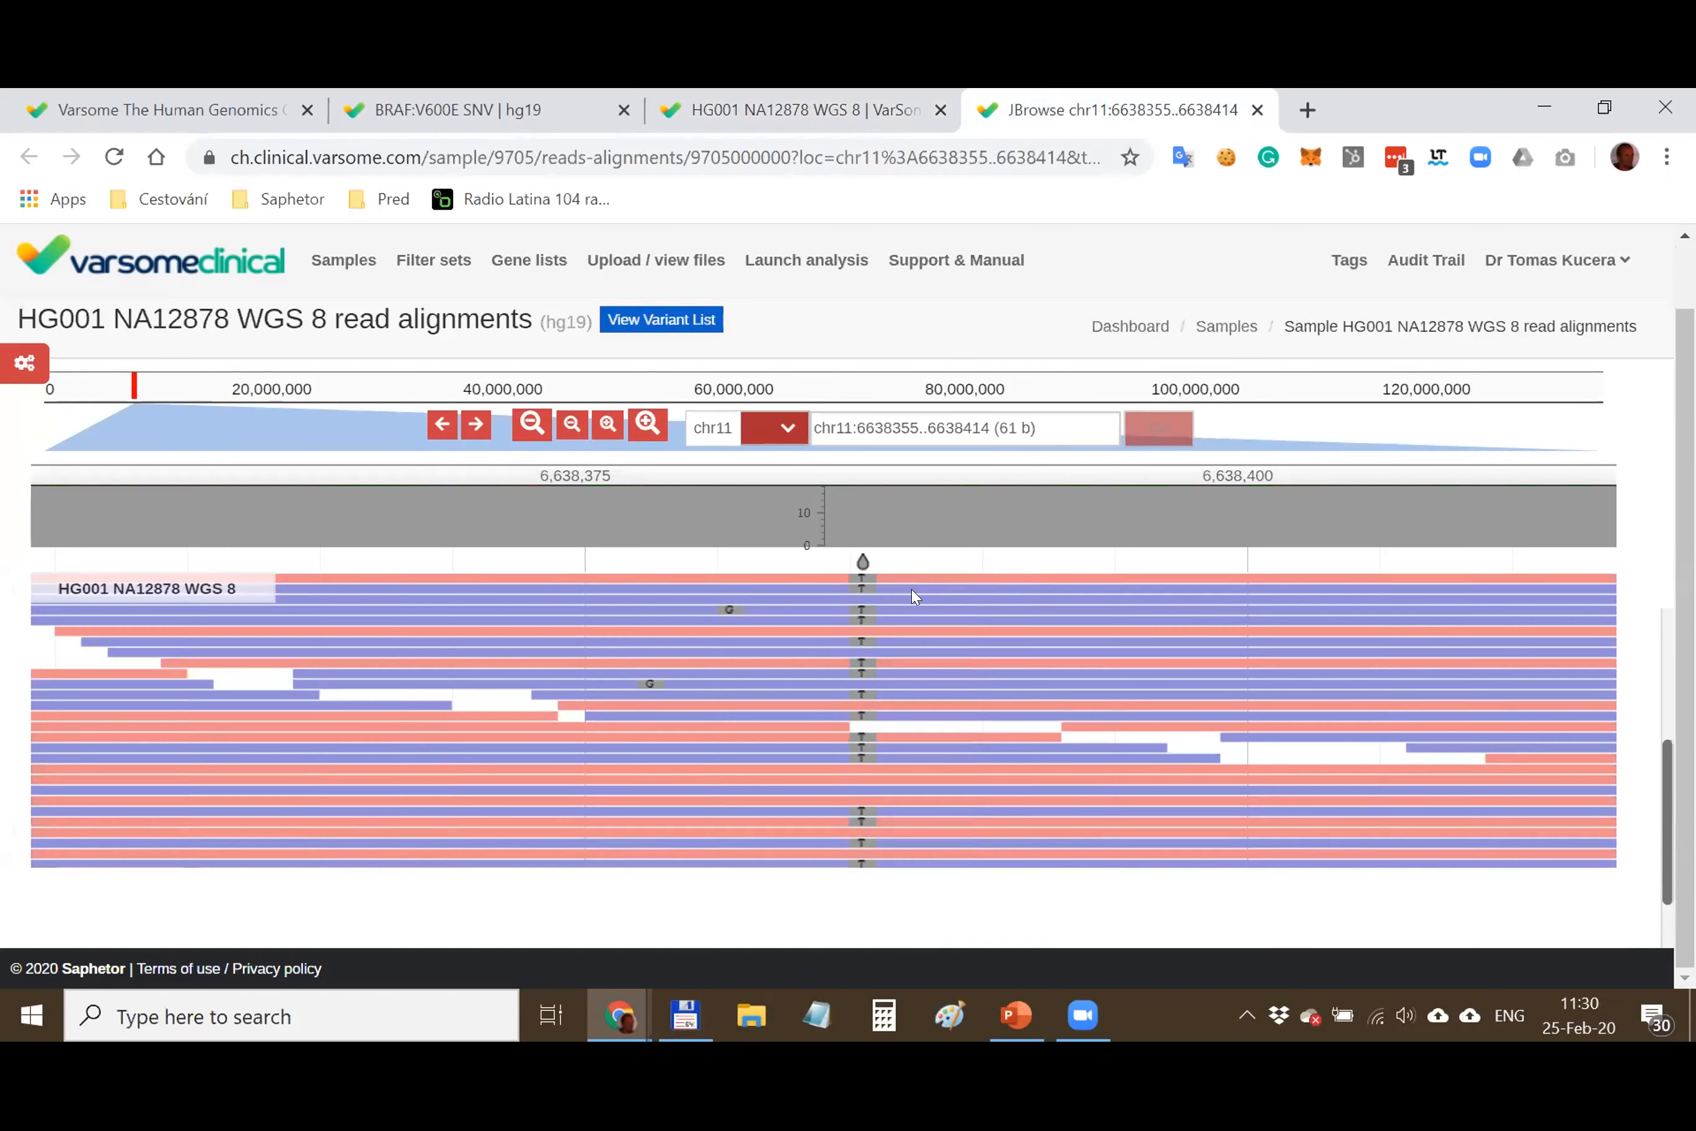
{"action": "scroll", "coordinate": [940, 572], "scroll_direction": "up", "scroll_amount": 3}
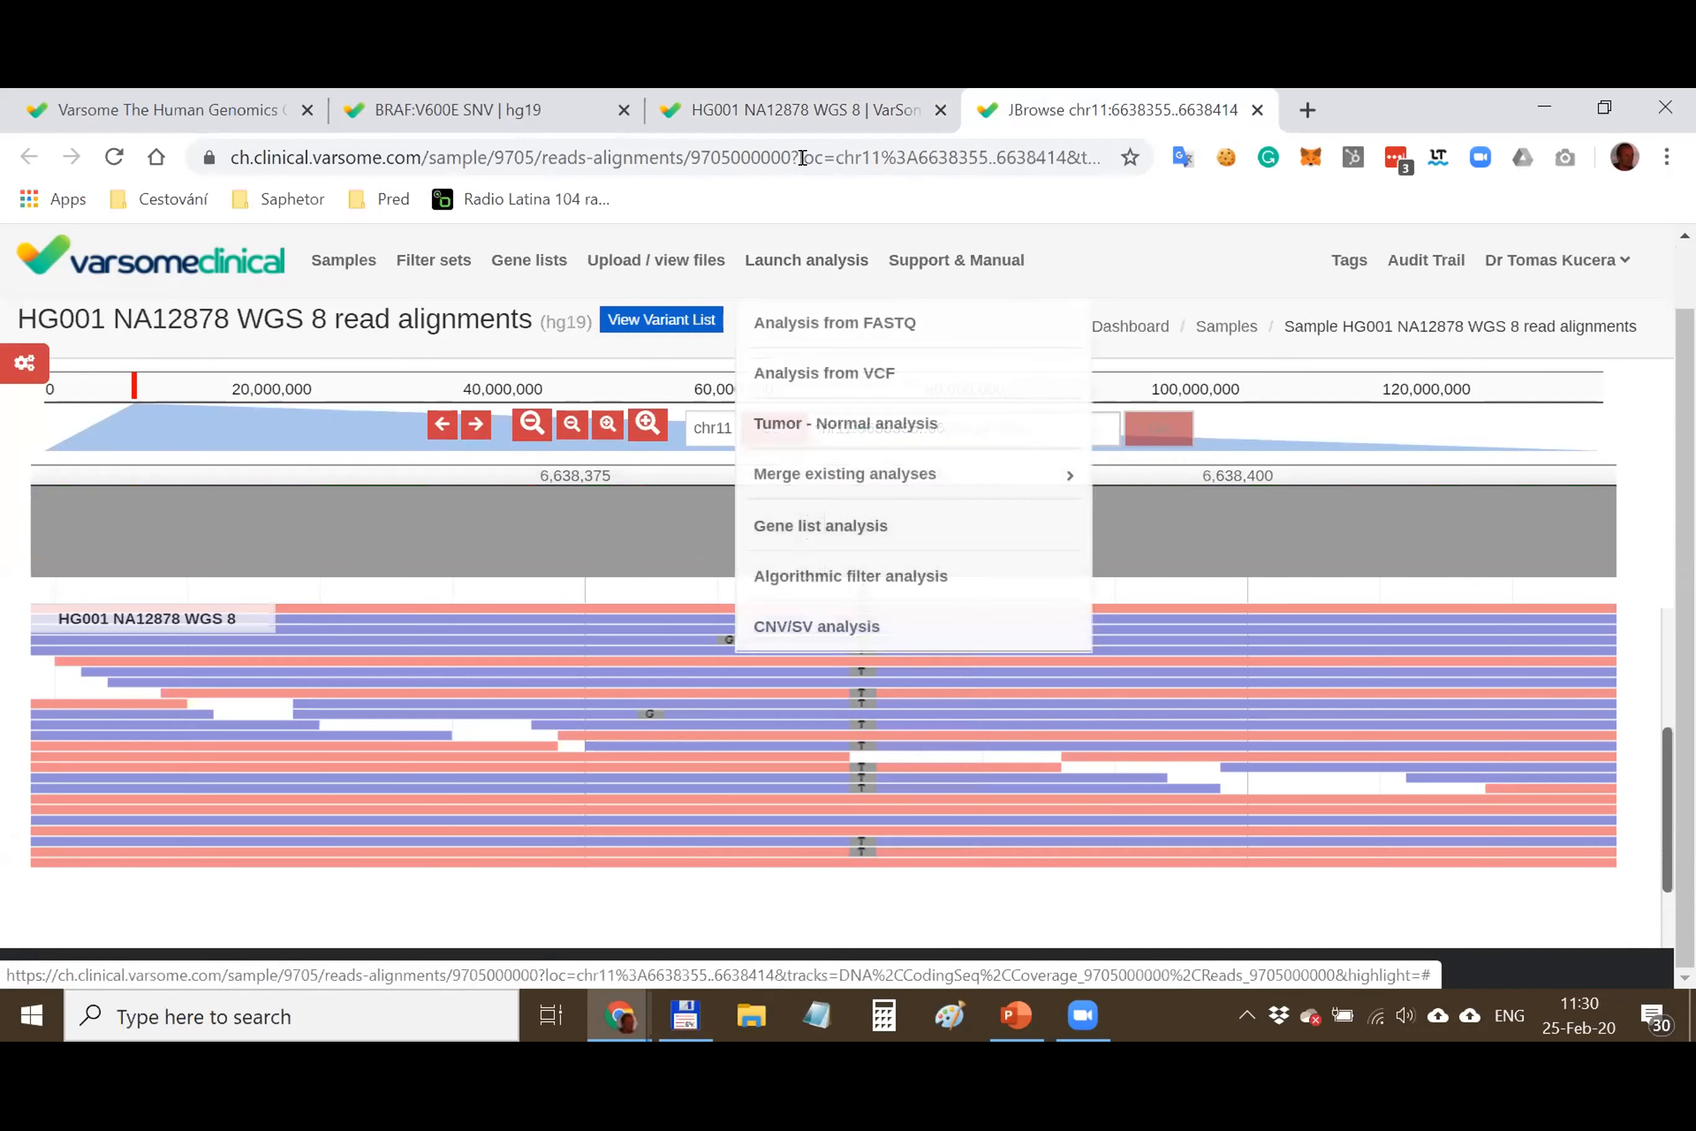
{"action": "left_click", "coordinate": [793, 102]}
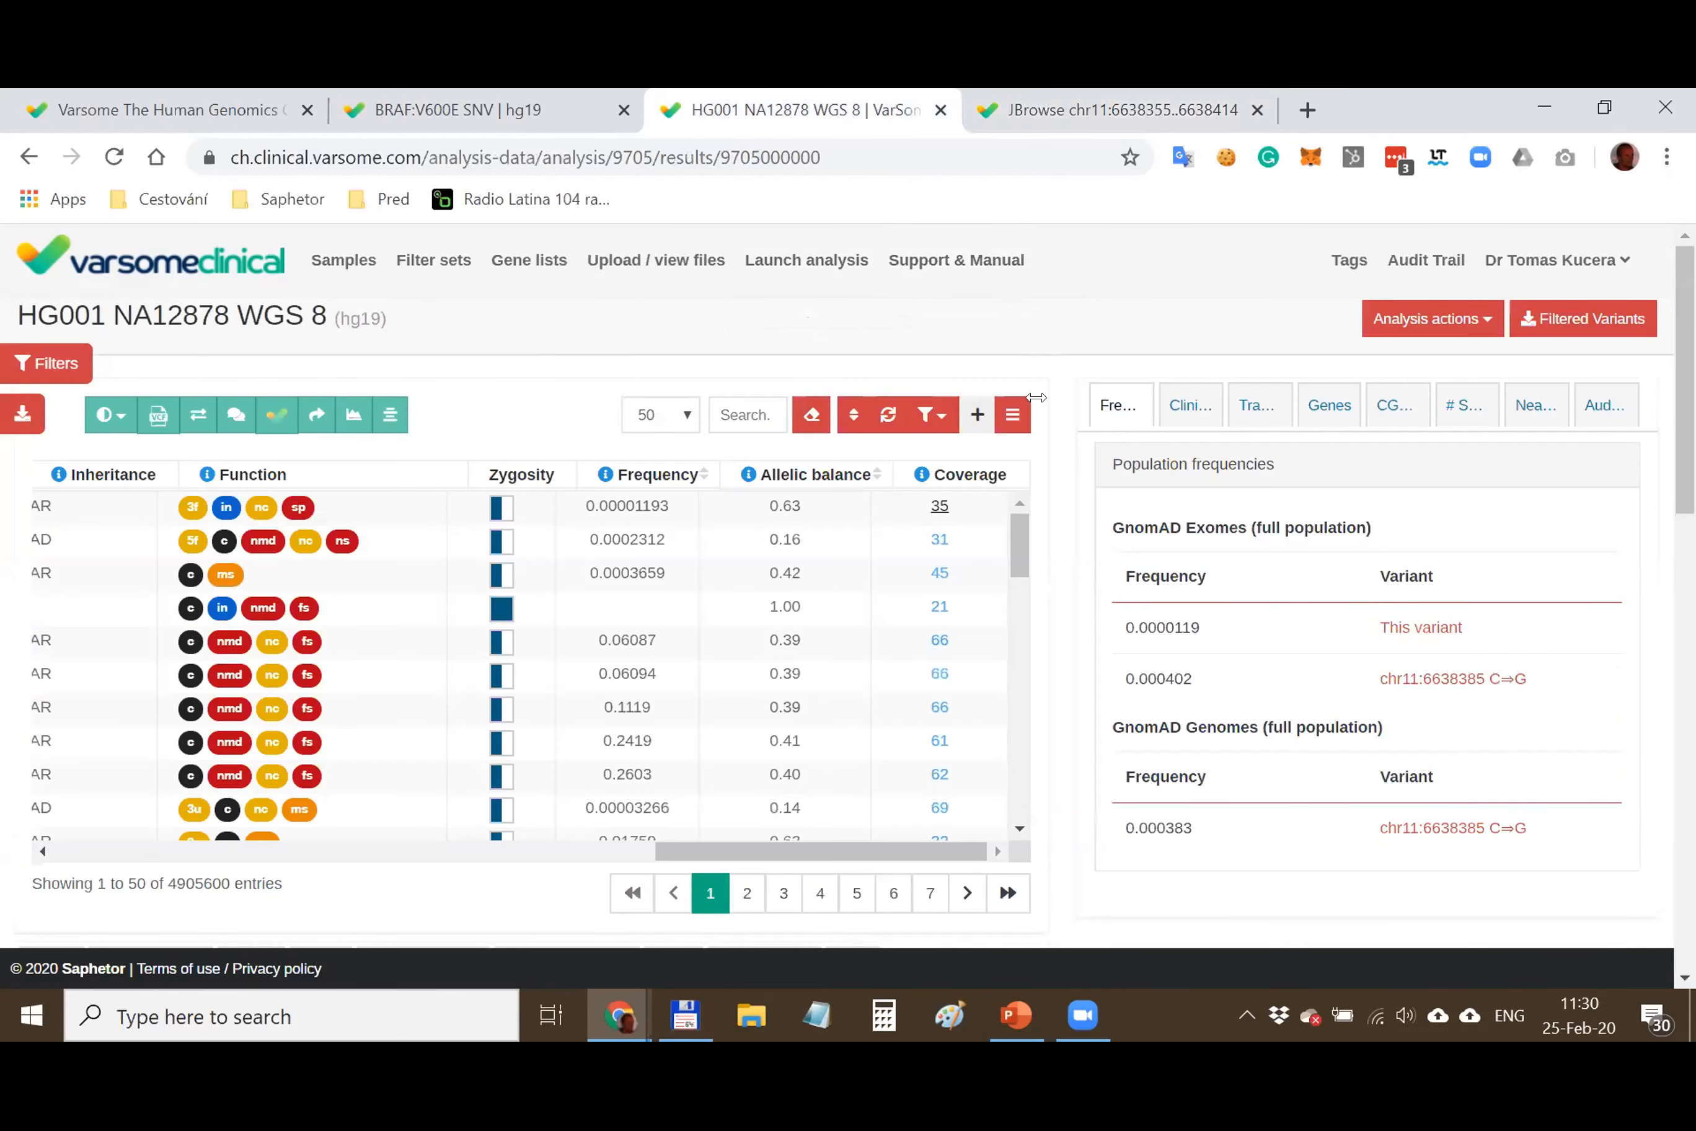
Select the chr11:6638385 C⇒T variant and view its Clinical, Transcripts and TPP1 Genes details
{"action": "left_click_drag", "start_coordinate": [896, 845], "coordinate": [265, 847]}
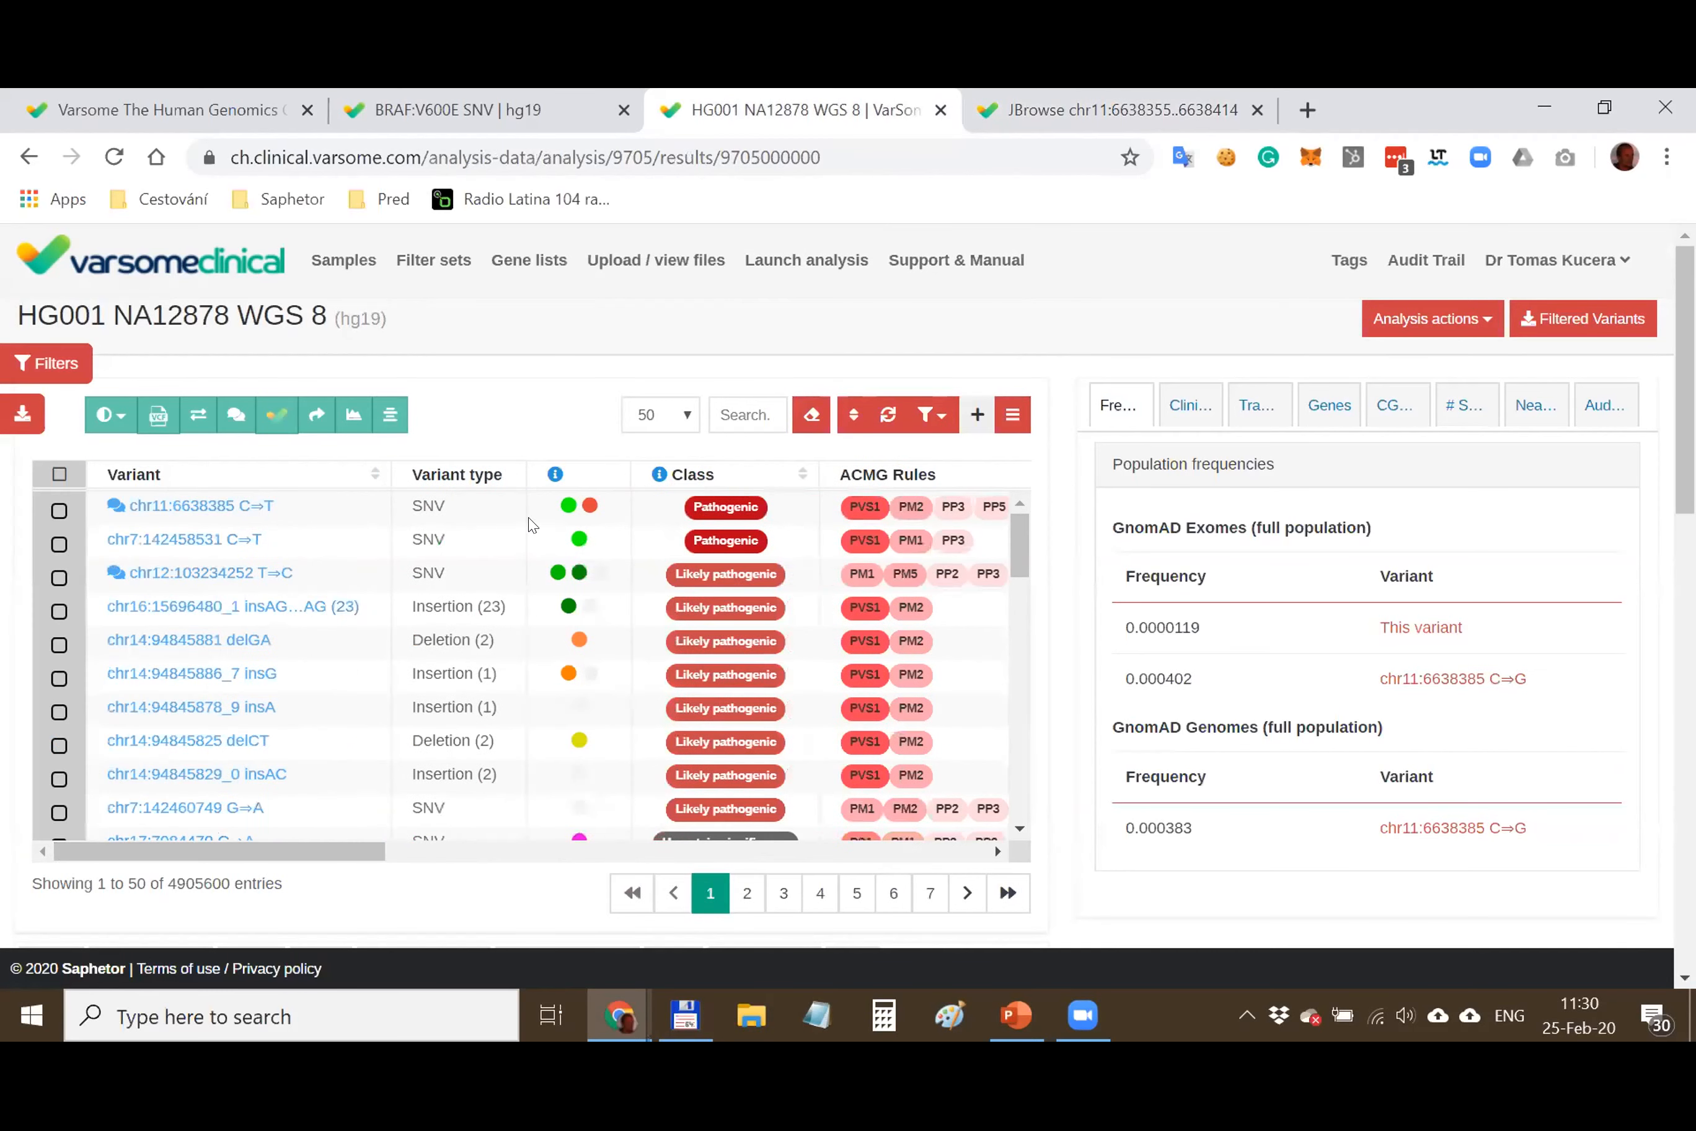
{"action": "left_click", "coordinate": [405, 511]}
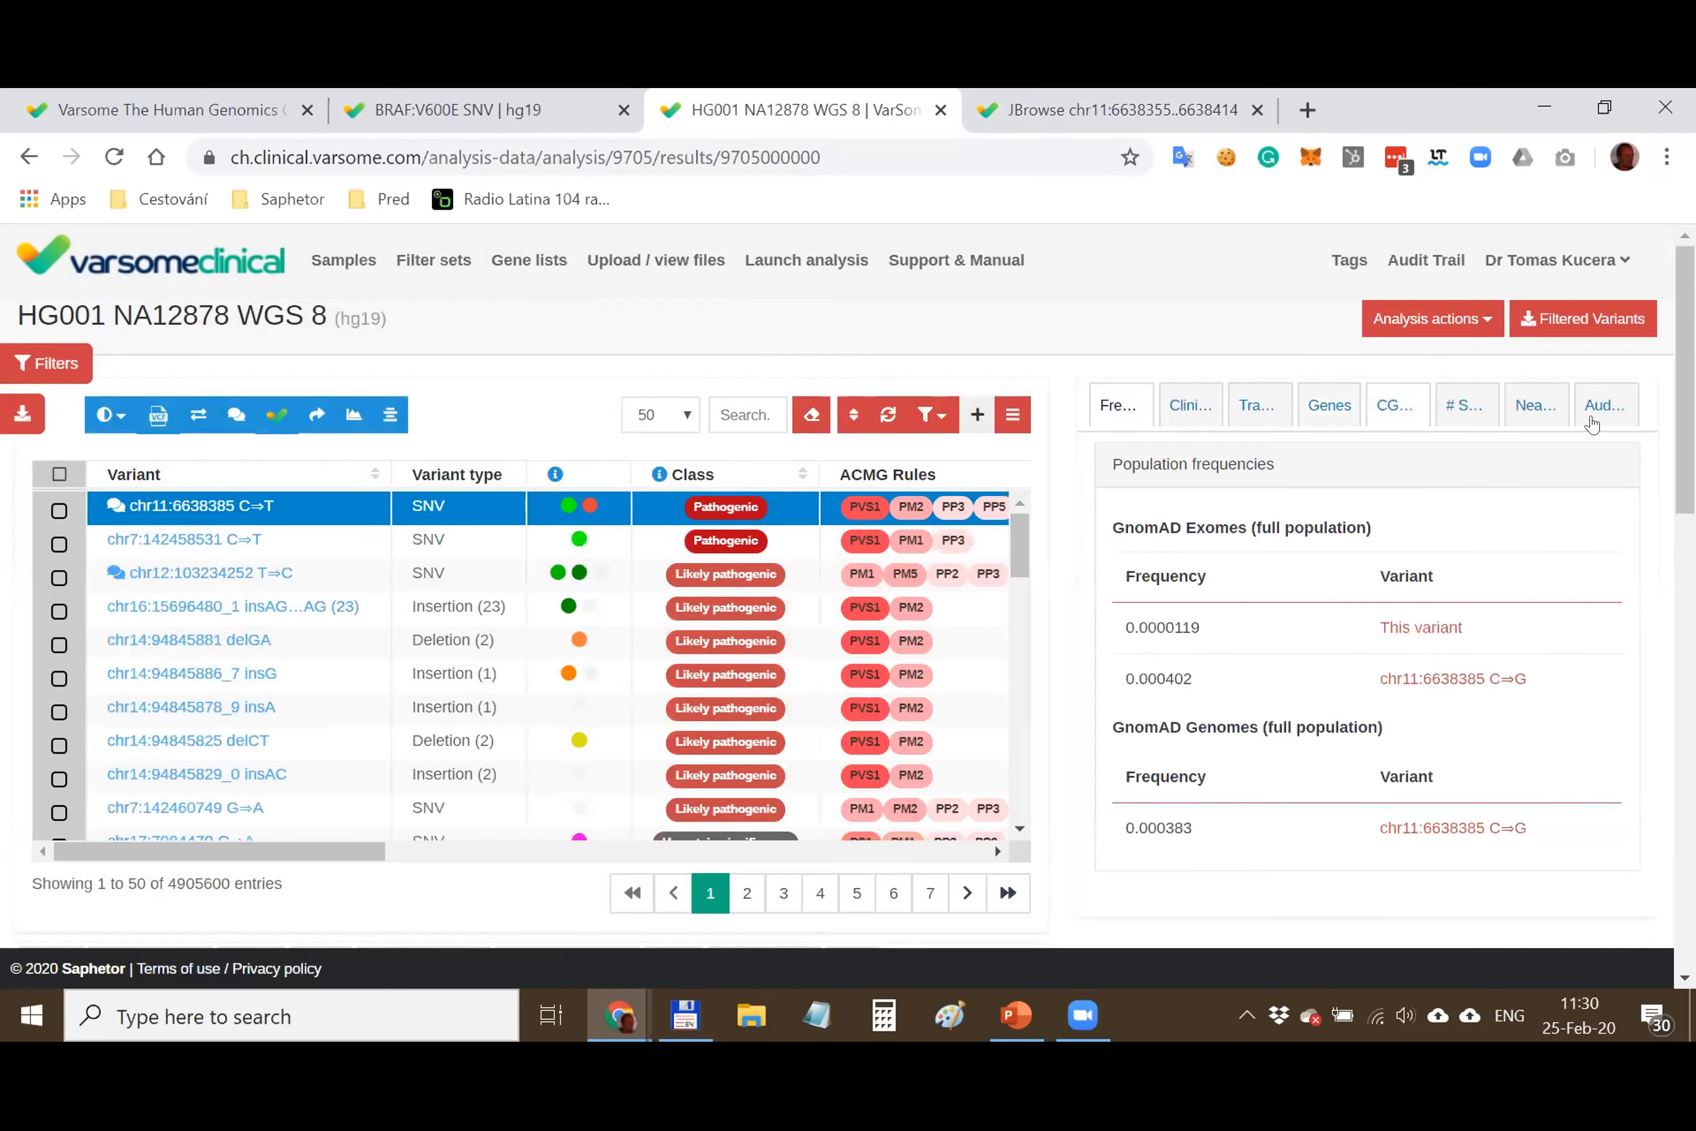
{"action": "left_click", "coordinate": [1181, 422]}
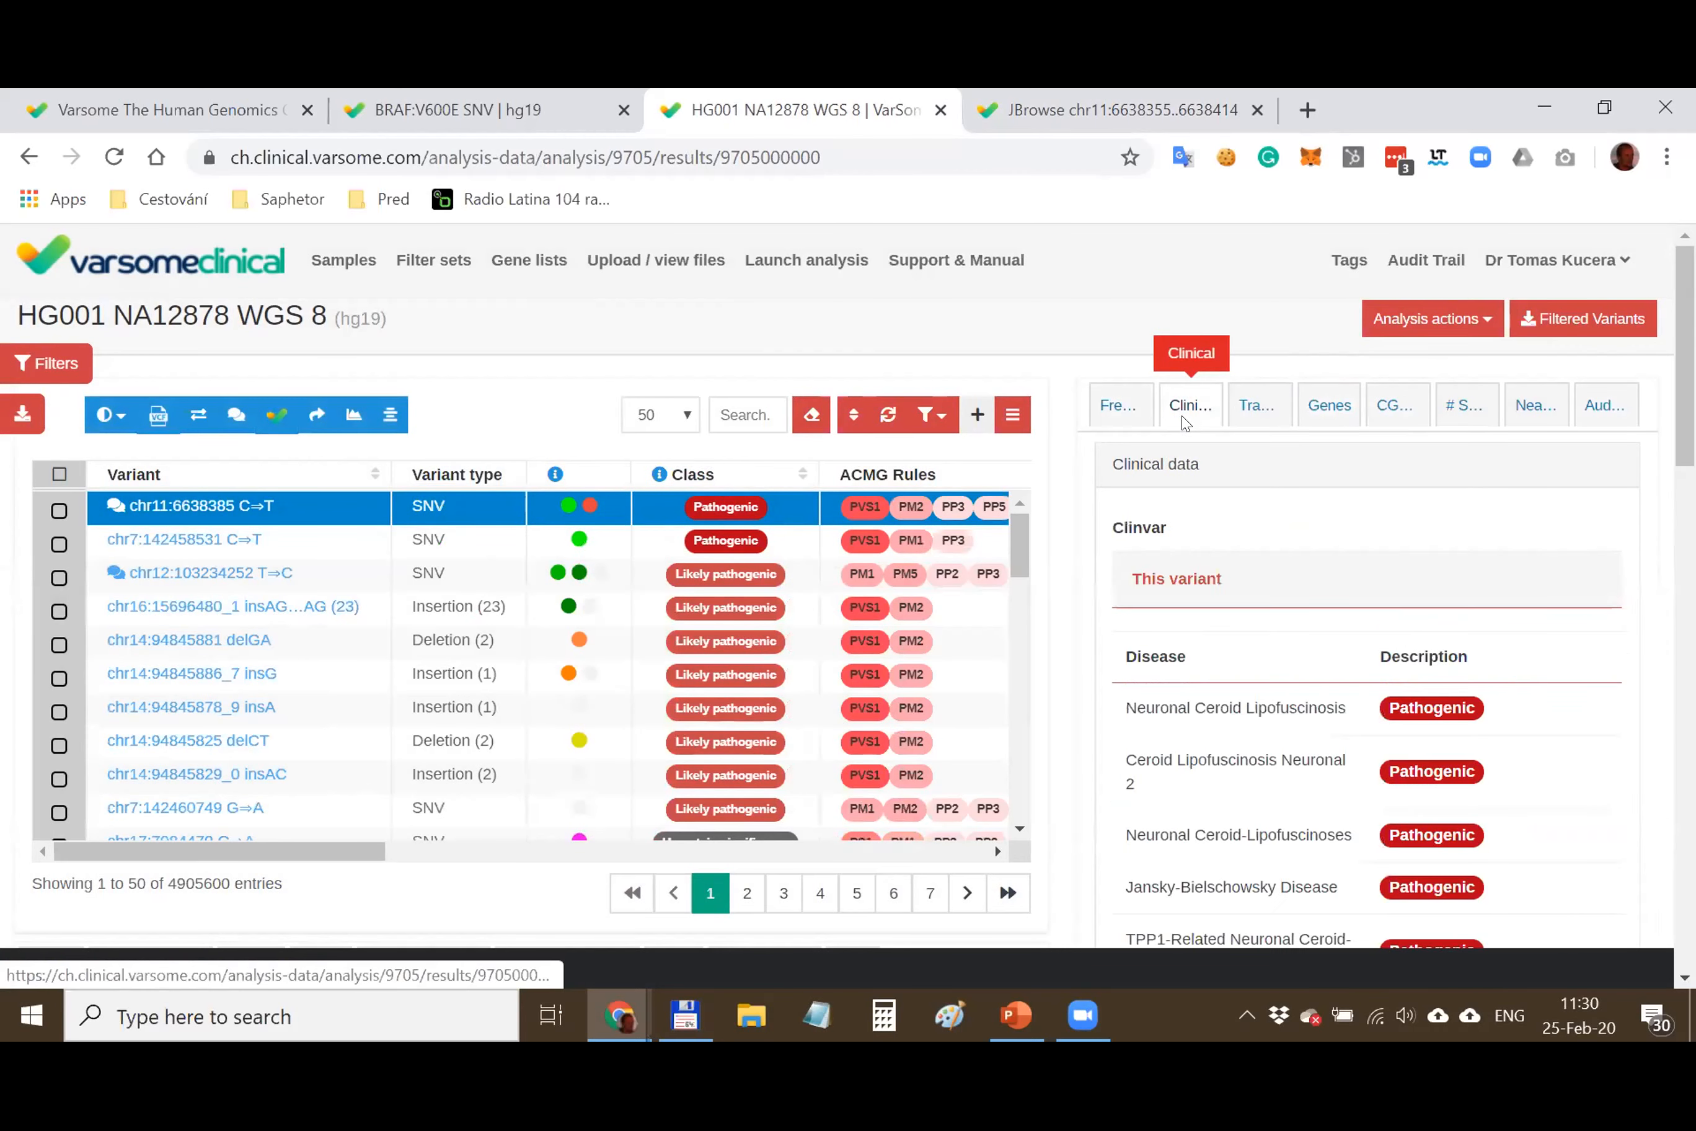
{"action": "scroll", "coordinate": [1276, 645], "scroll_direction": "down", "scroll_amount": 3}
{"action": "scroll", "coordinate": [1276, 652], "scroll_direction": "up", "scroll_amount": 3}
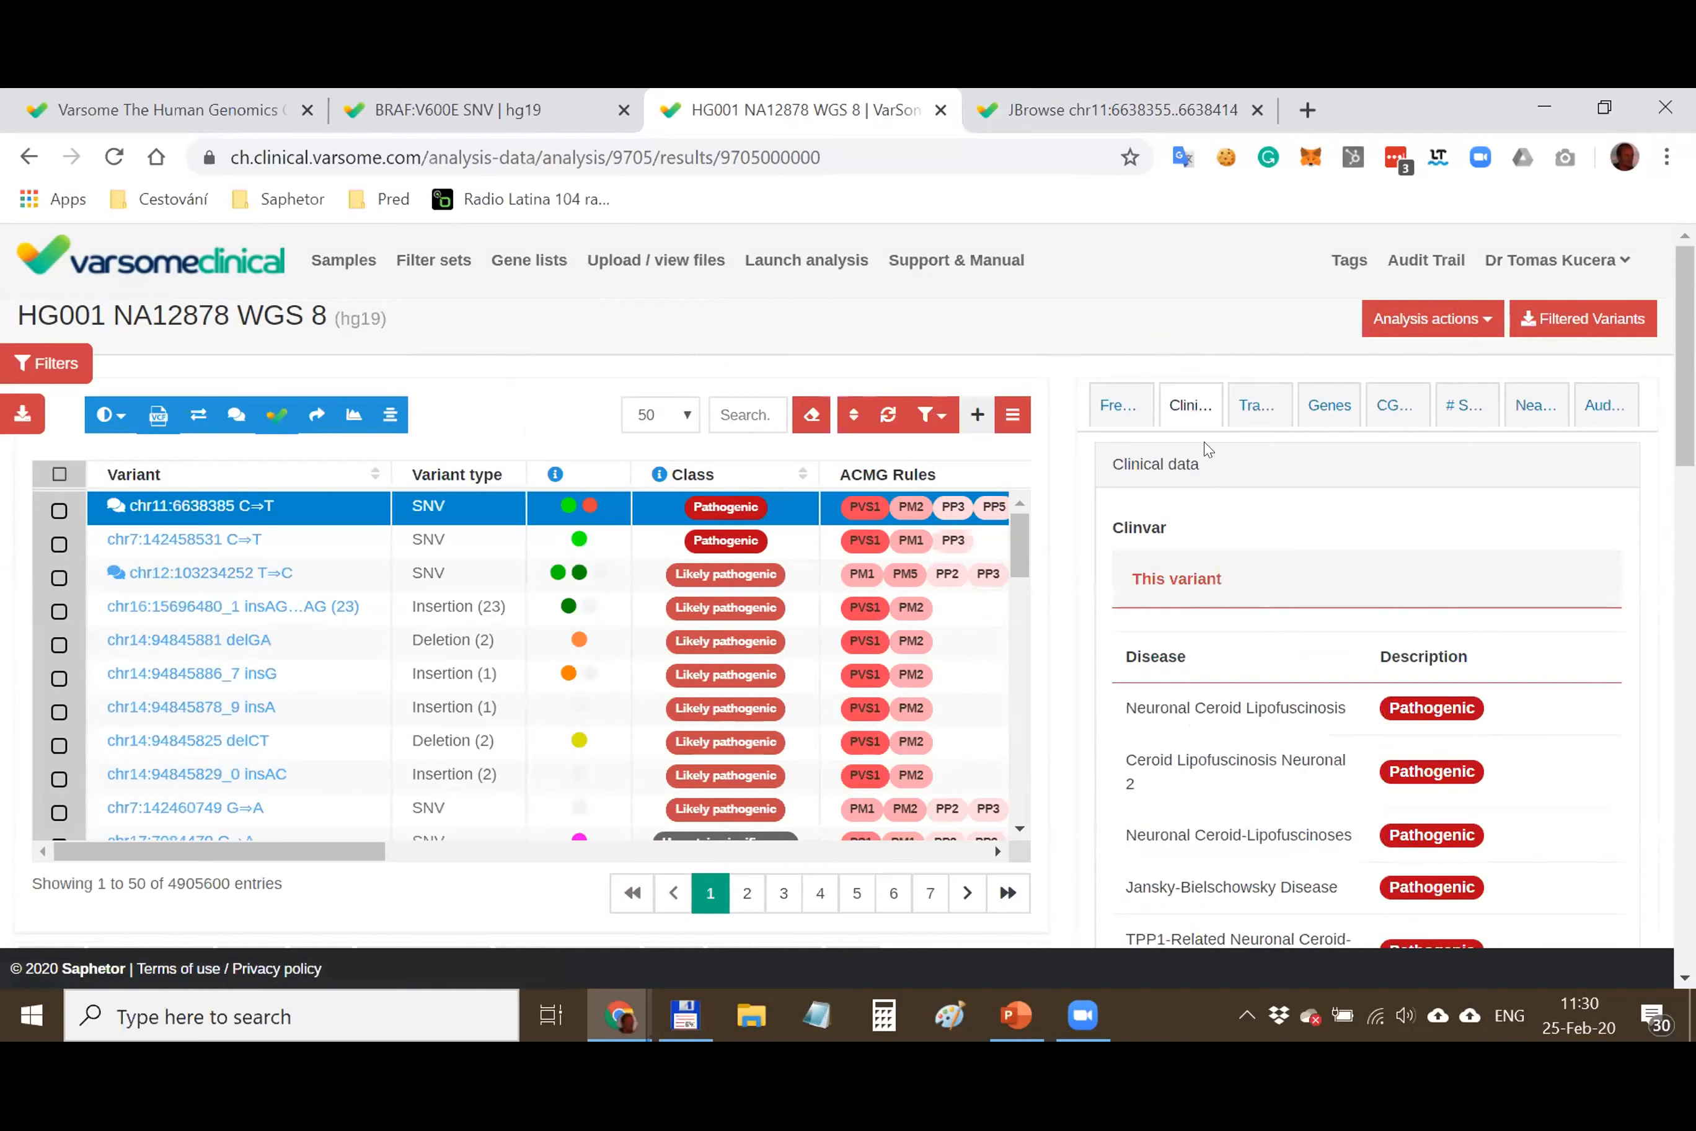
{"action": "left_click", "coordinate": [1256, 405]}
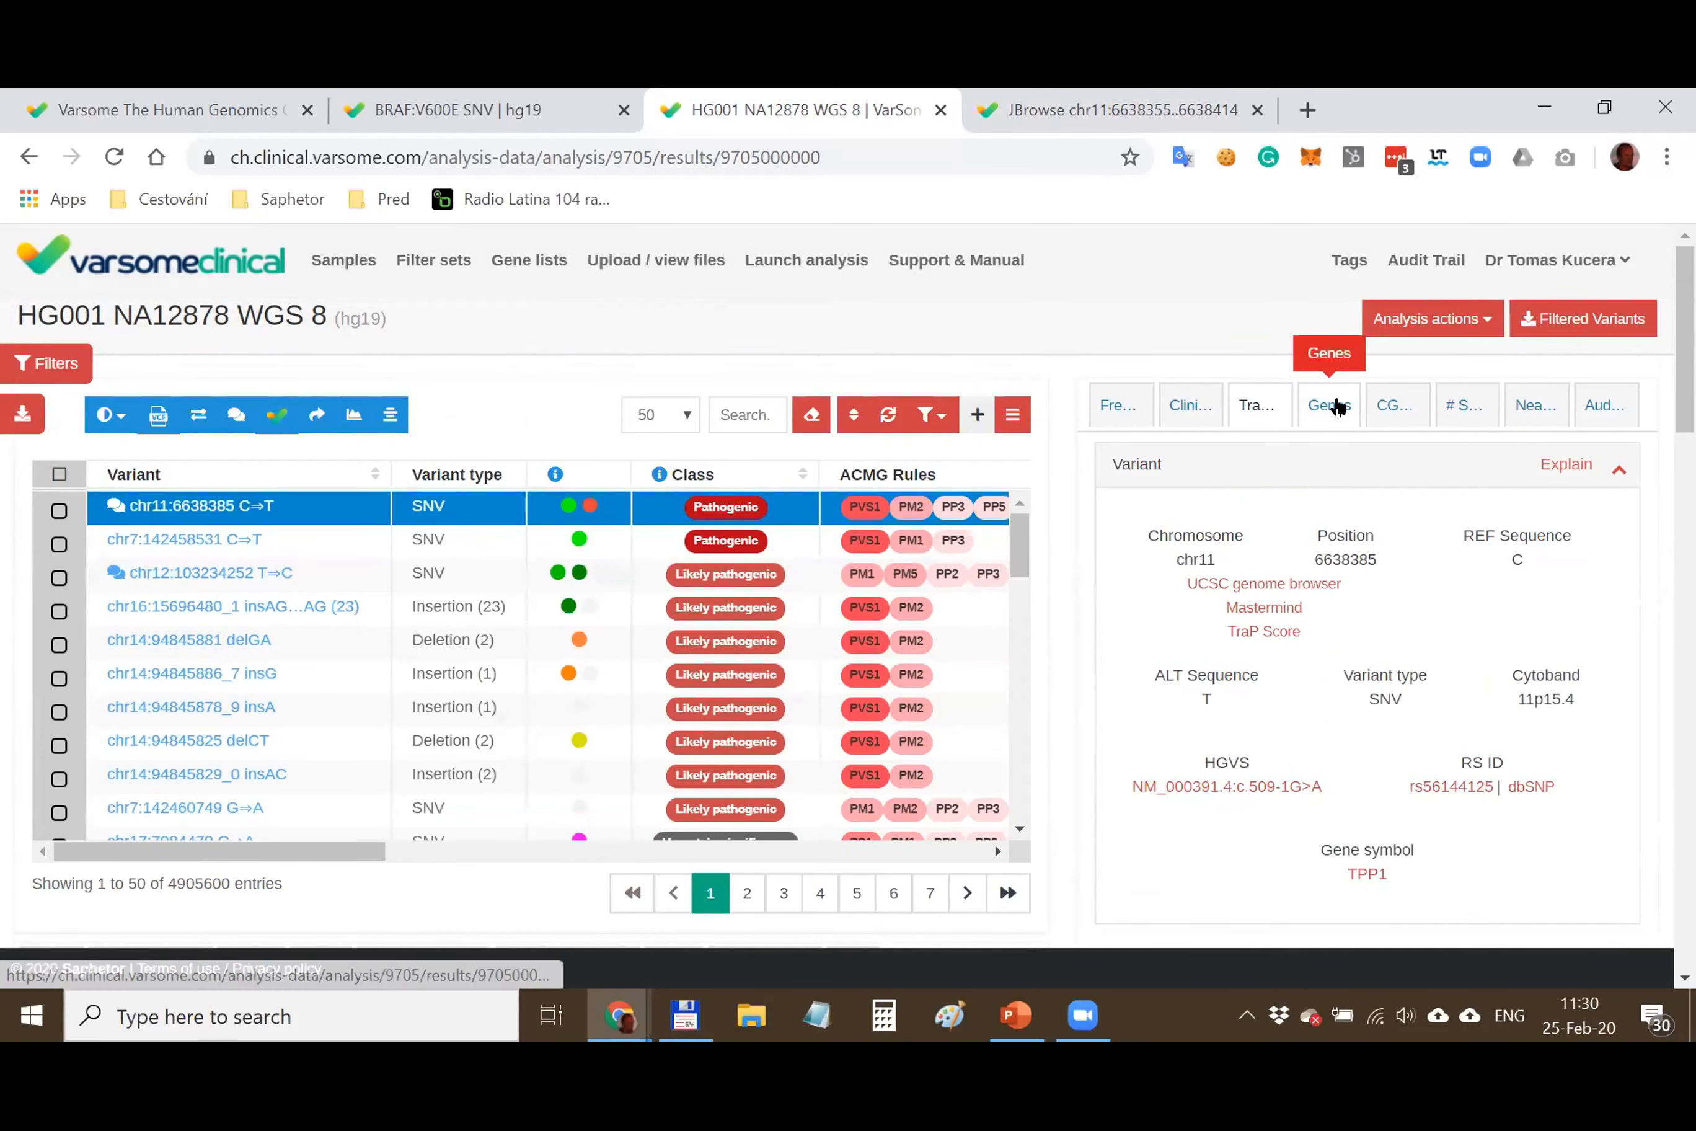
{"action": "left_click", "coordinate": [1329, 405]}
{"action": "scroll", "coordinate": [1370, 549], "scroll_direction": "down", "scroll_amount": 12}
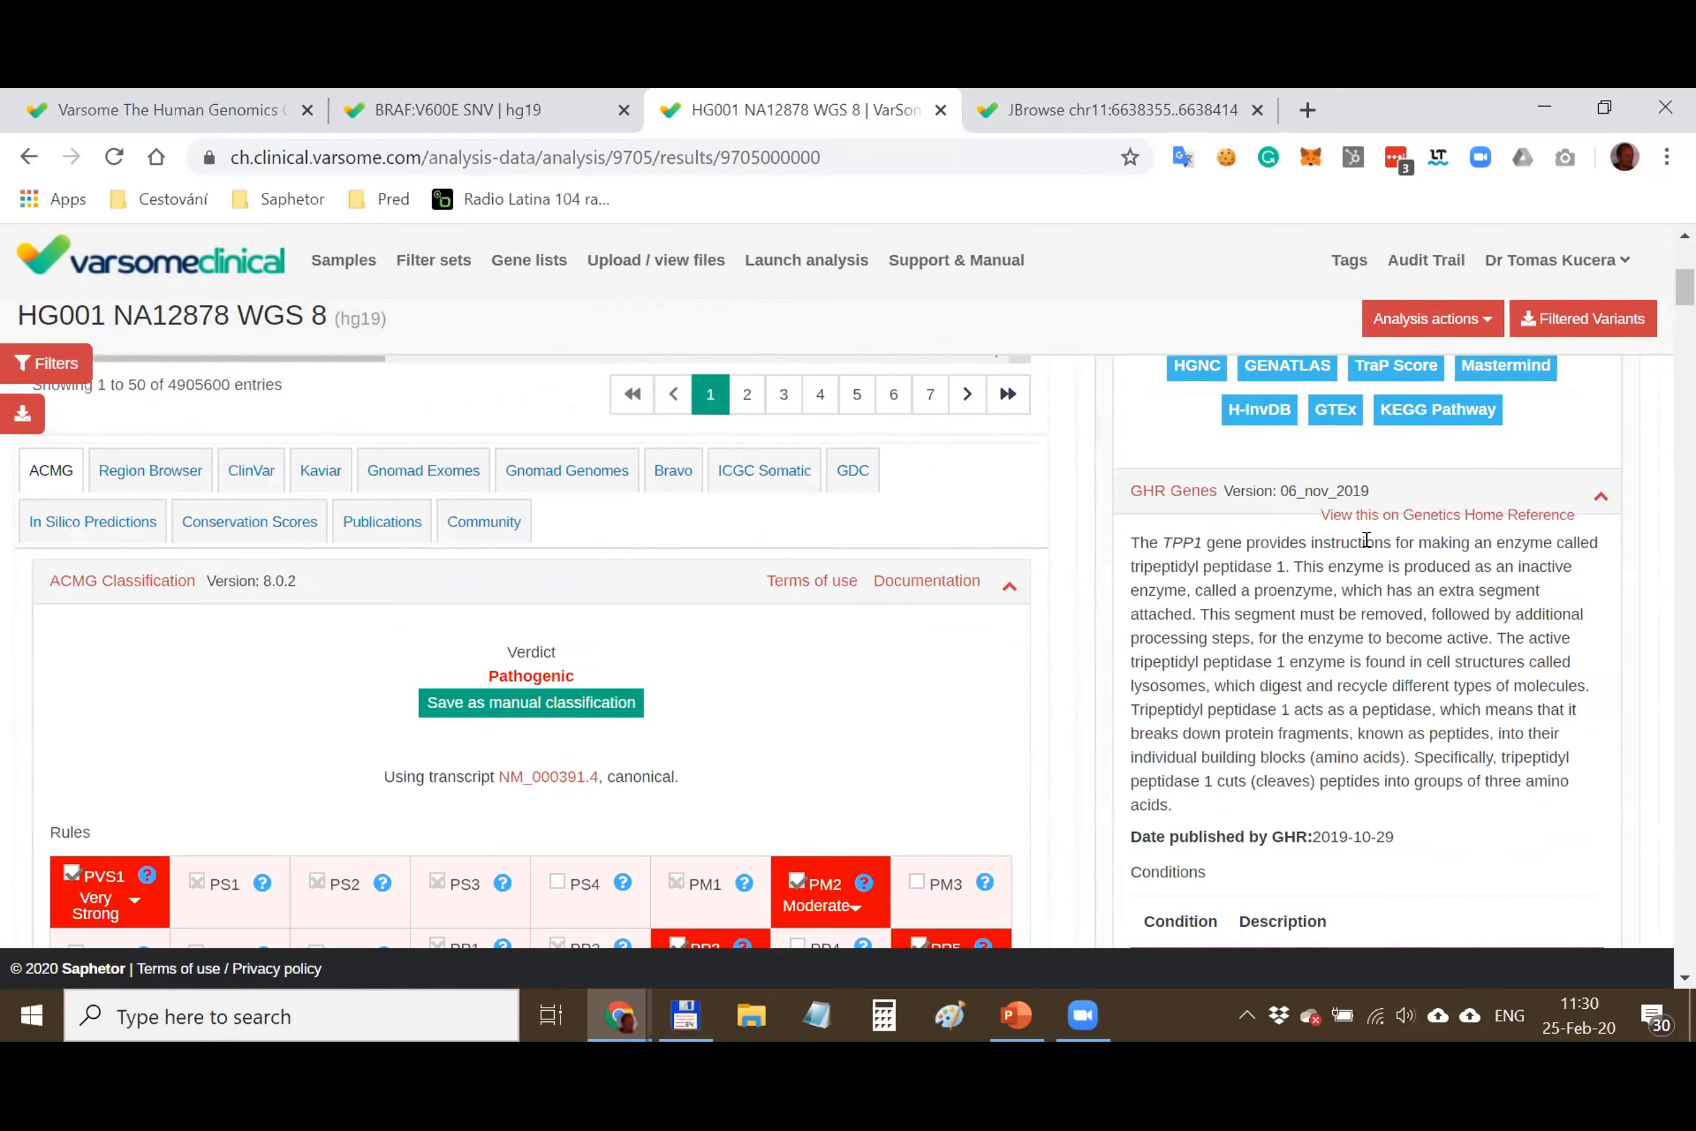
{"action": "scroll", "coordinate": [1372, 581], "scroll_direction": "up", "scroll_amount": 11}
{"action": "scroll", "coordinate": [1372, 582], "scroll_direction": "up", "scroll_amount": 2}
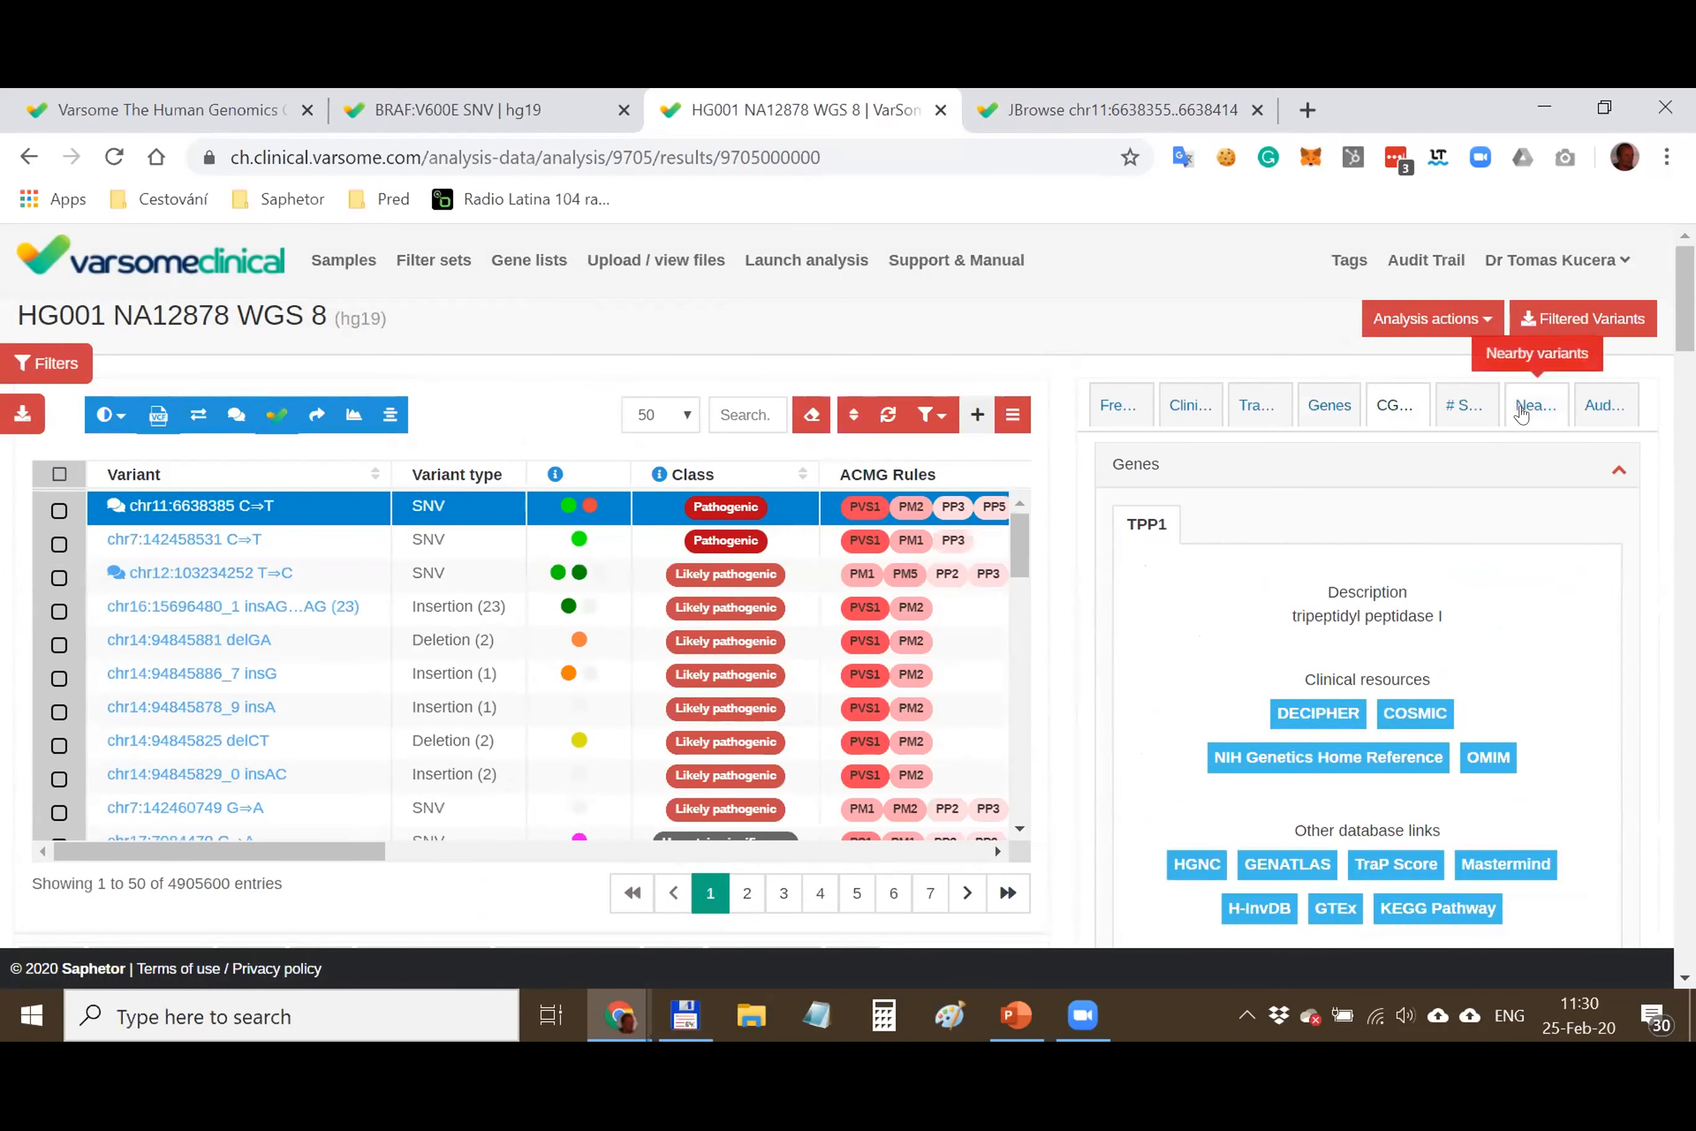
{"action": "scroll", "coordinate": [913, 817], "scroll_direction": "down", "scroll_amount": 3}
{"action": "scroll", "coordinate": [888, 733], "scroll_direction": "down", "scroll_amount": 5}
{"action": "scroll", "coordinate": [888, 734], "scroll_direction": "down", "scroll_amount": 1}
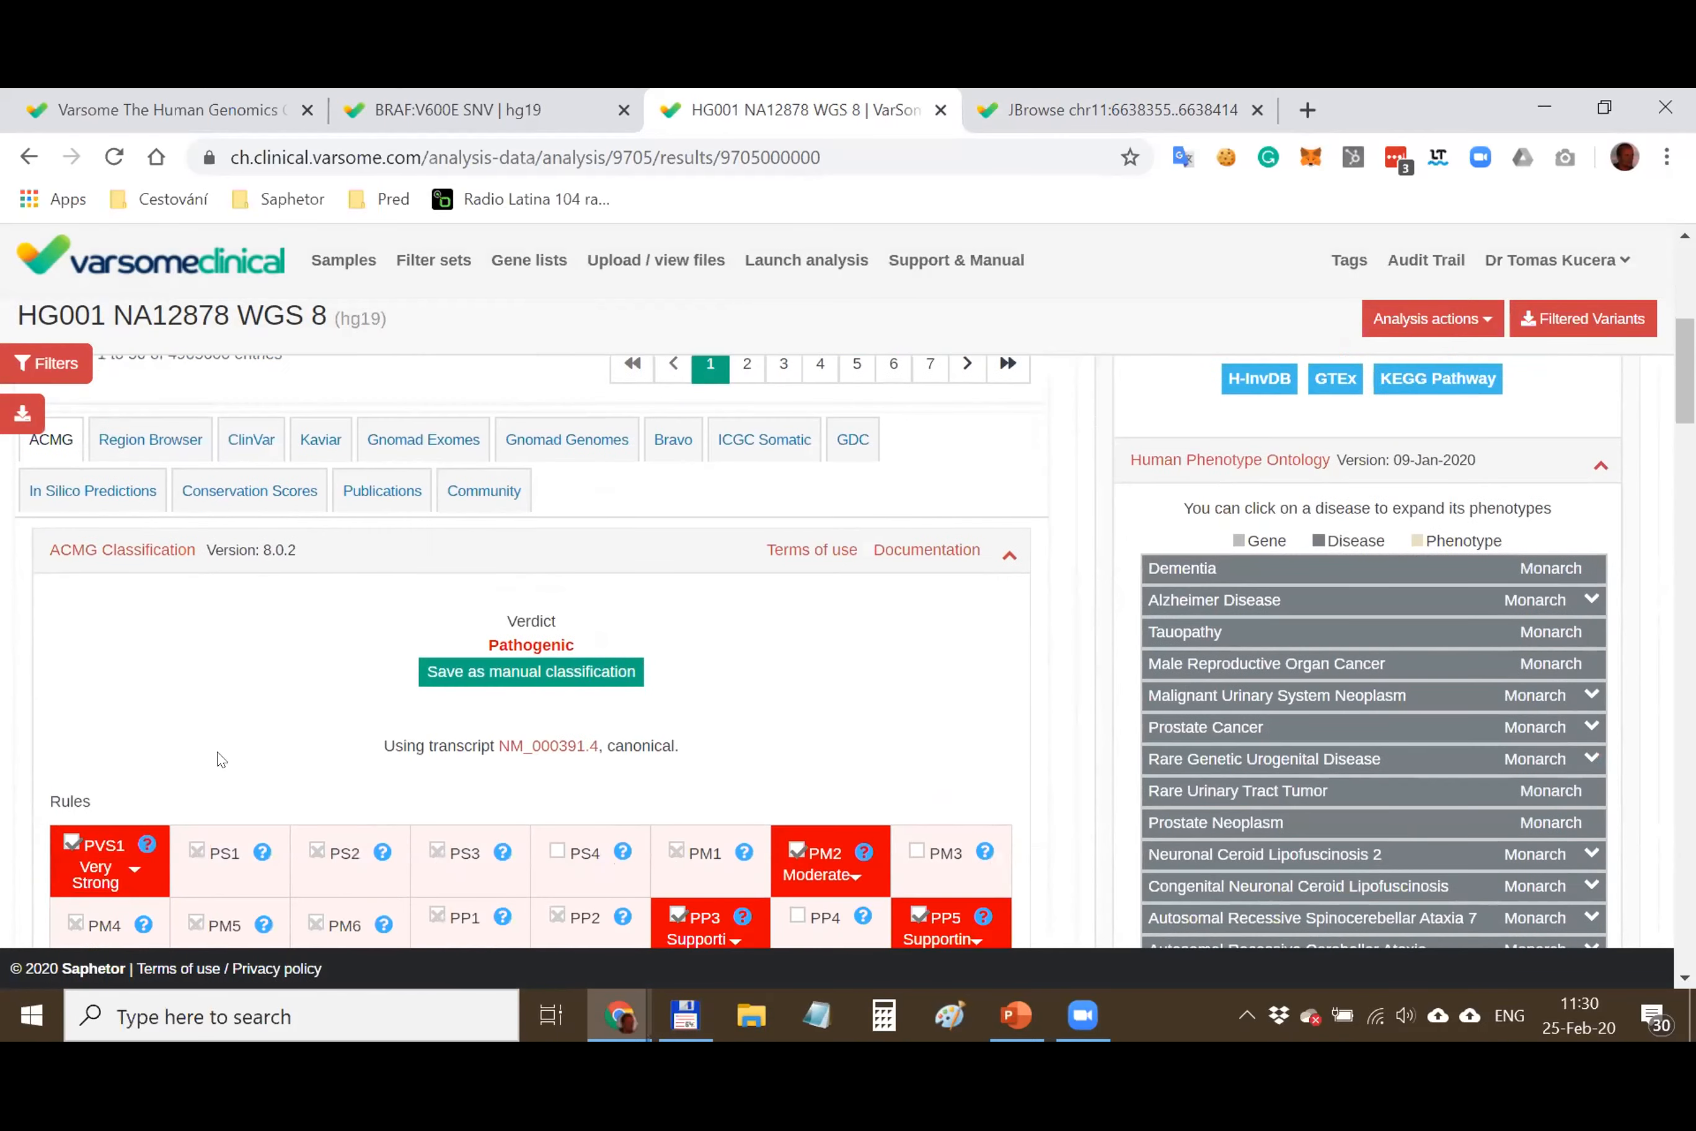
{"action": "scroll", "coordinate": [889, 734], "scroll_direction": "down", "scroll_amount": 3}
{"action": "scroll", "coordinate": [885, 791], "scroll_direction": "up", "scroll_amount": 3}
{"action": "left_click", "coordinate": [173, 445]}
{"action": "scroll", "coordinate": [594, 611], "scroll_direction": "down", "scroll_amount": 3}
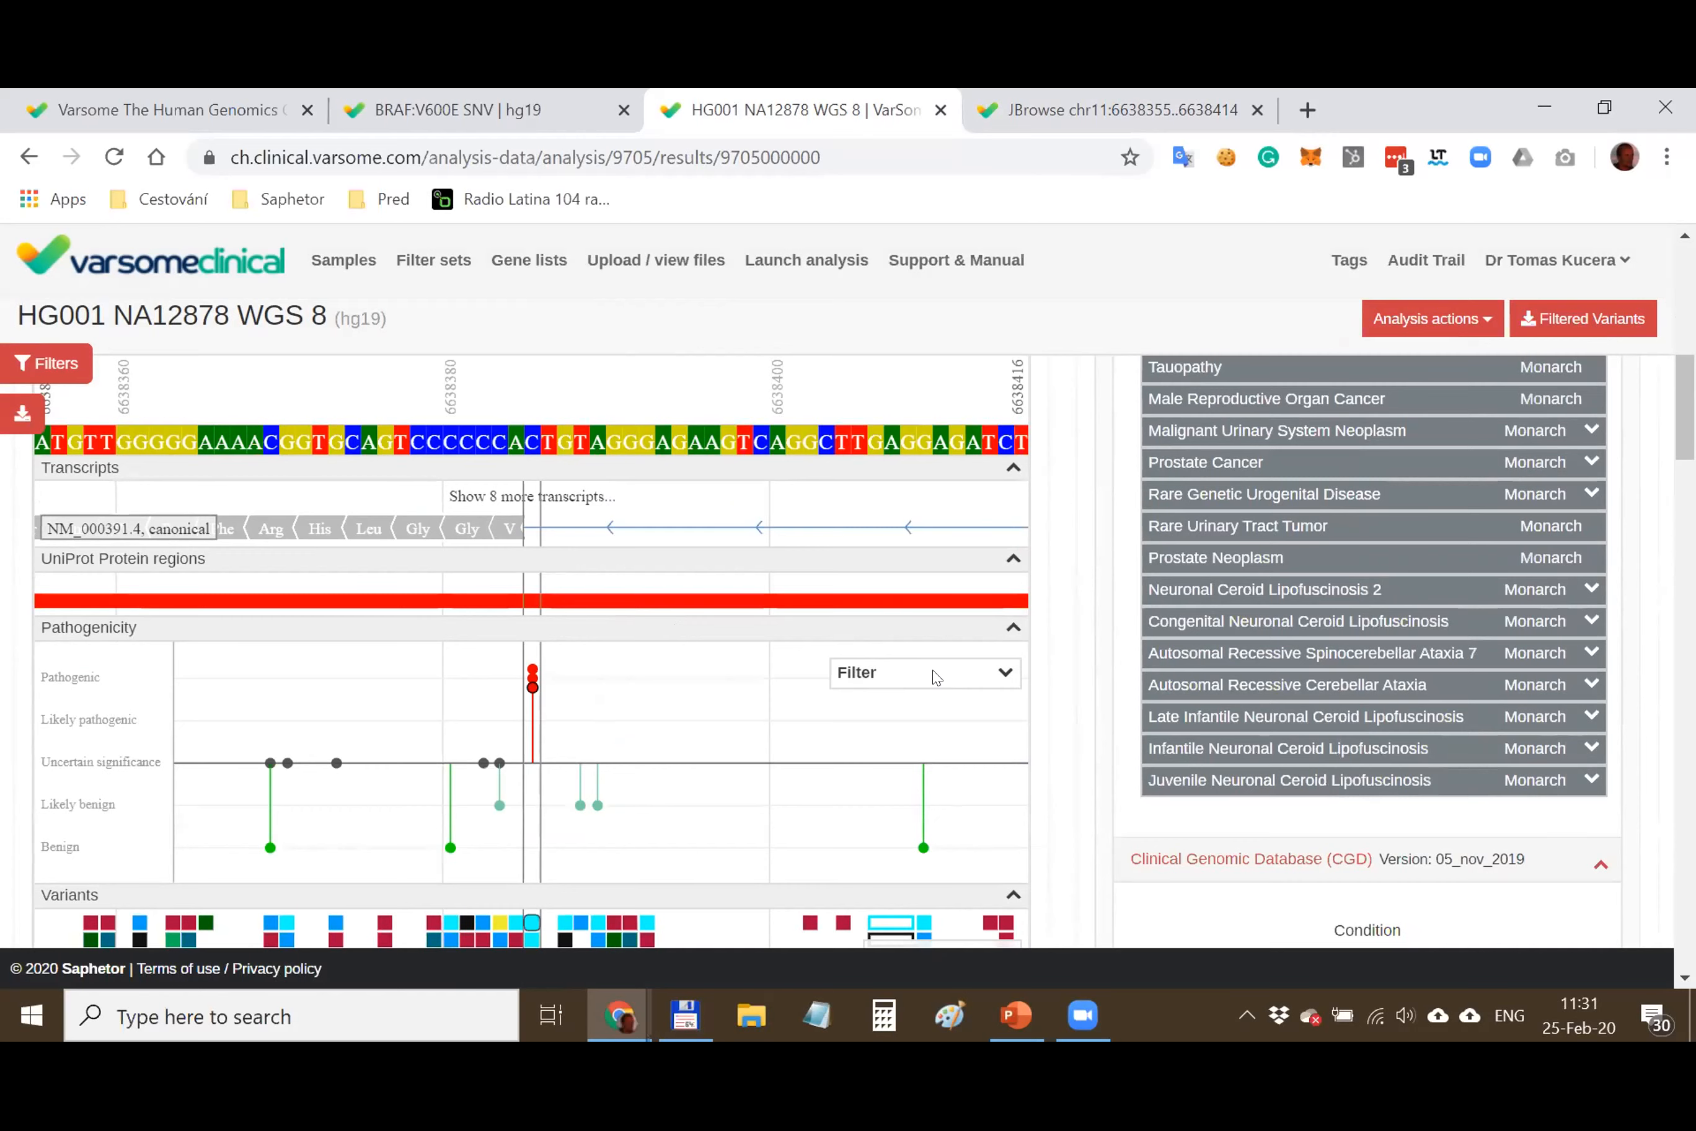
{"action": "scroll", "coordinate": [936, 677], "scroll_direction": "down", "scroll_amount": 3}
{"action": "mouse_move", "coordinate": [531, 409]}
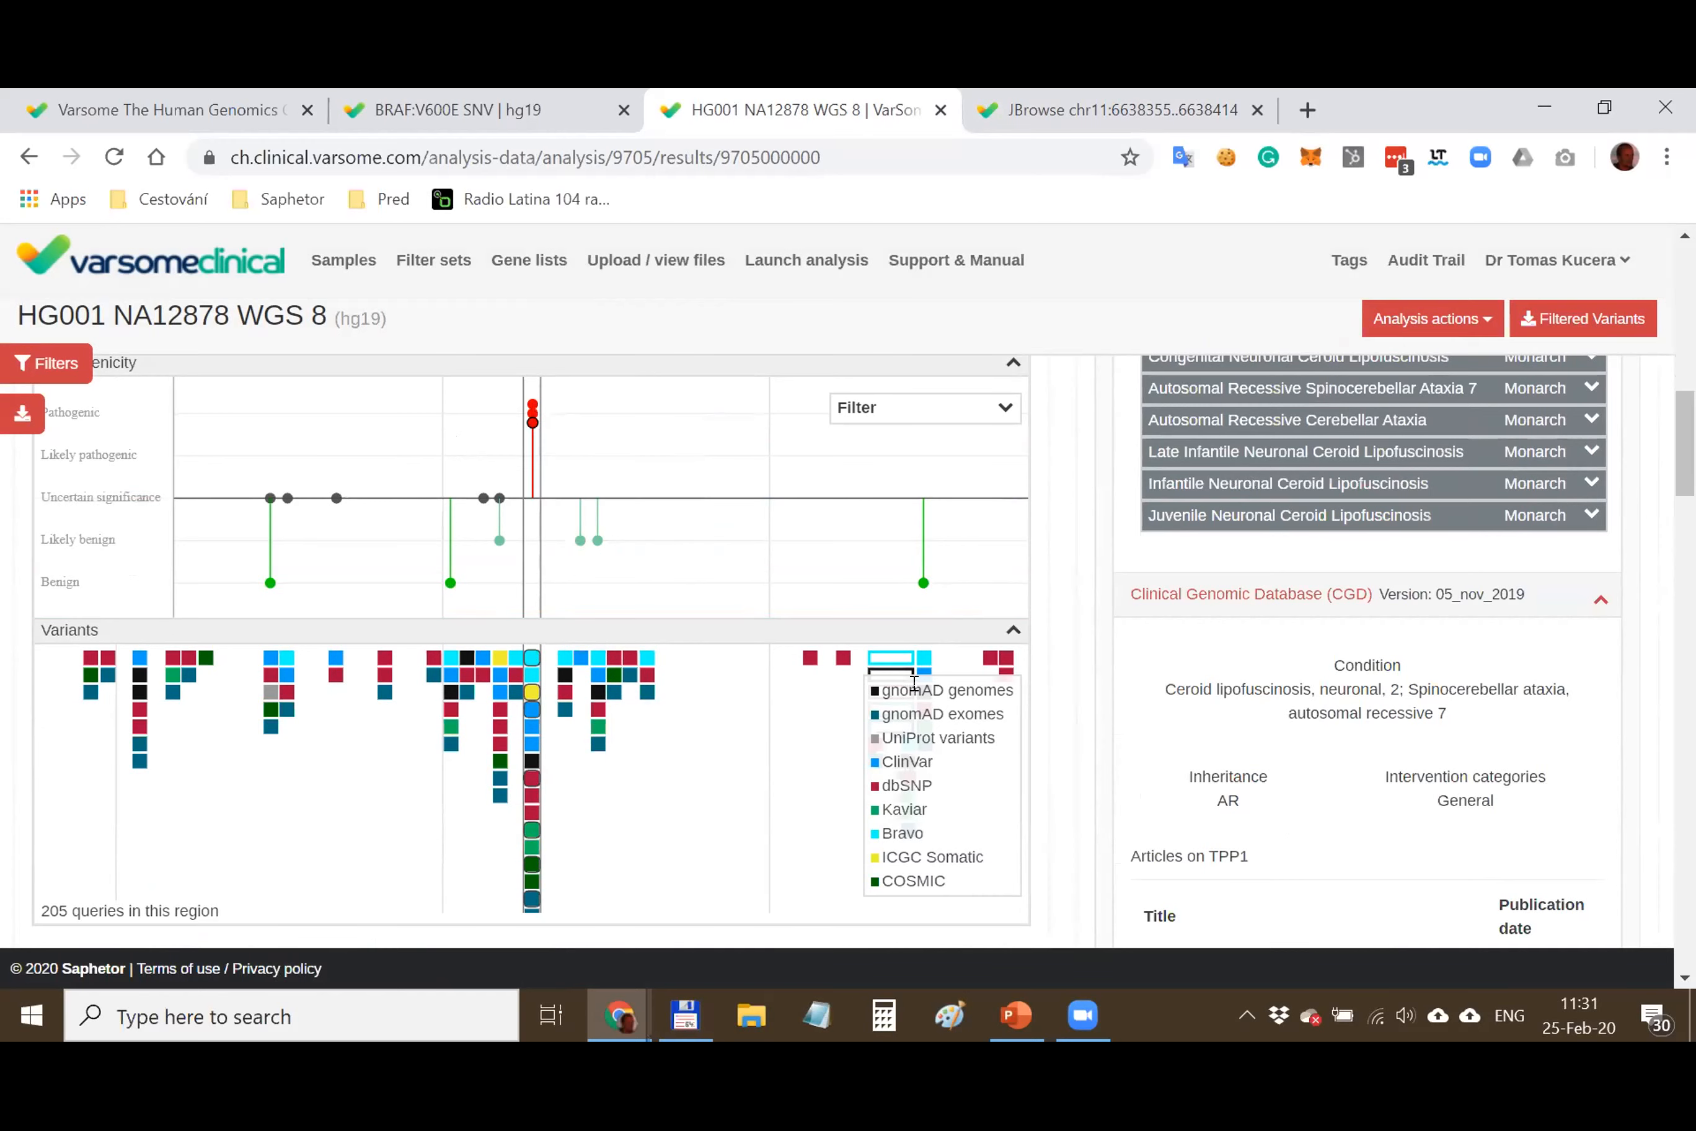
{"action": "scroll", "coordinate": [905, 879], "scroll_direction": "down", "scroll_amount": 2}
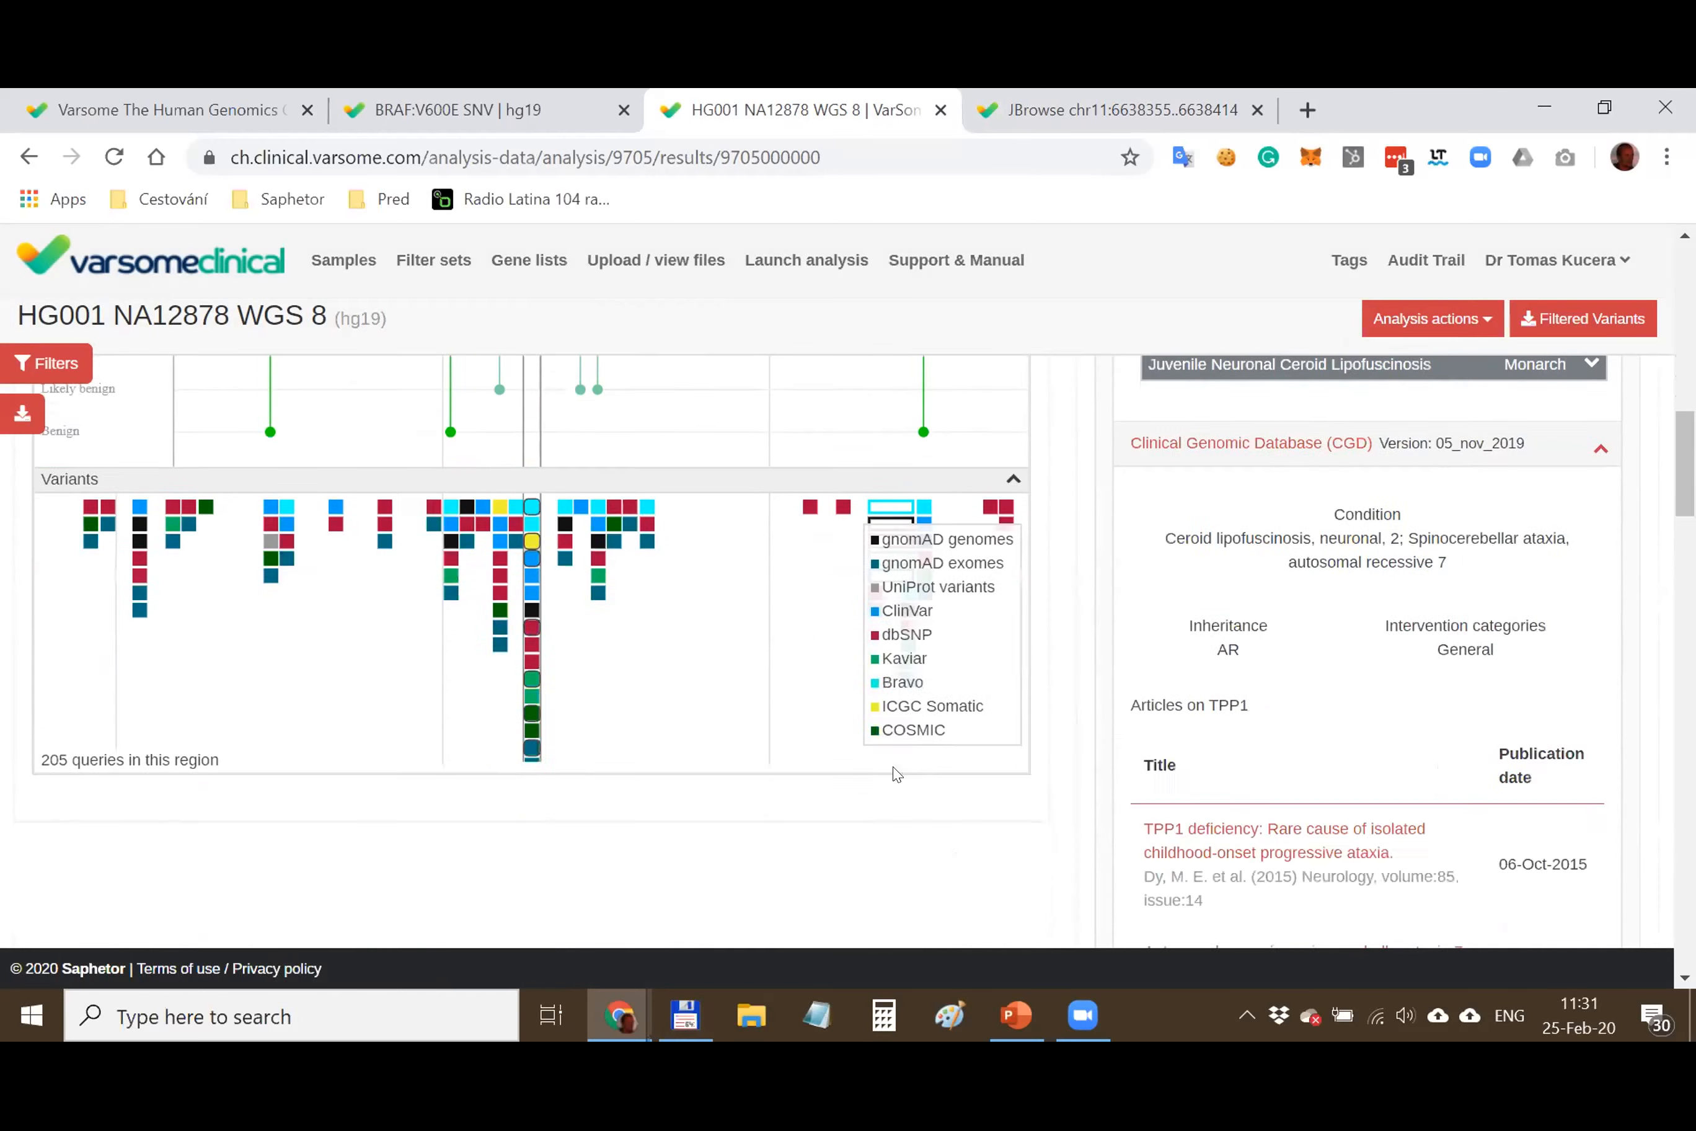
{"action": "scroll", "coordinate": [898, 777], "scroll_direction": "up", "scroll_amount": 9}
{"action": "left_click", "coordinate": [265, 441]}
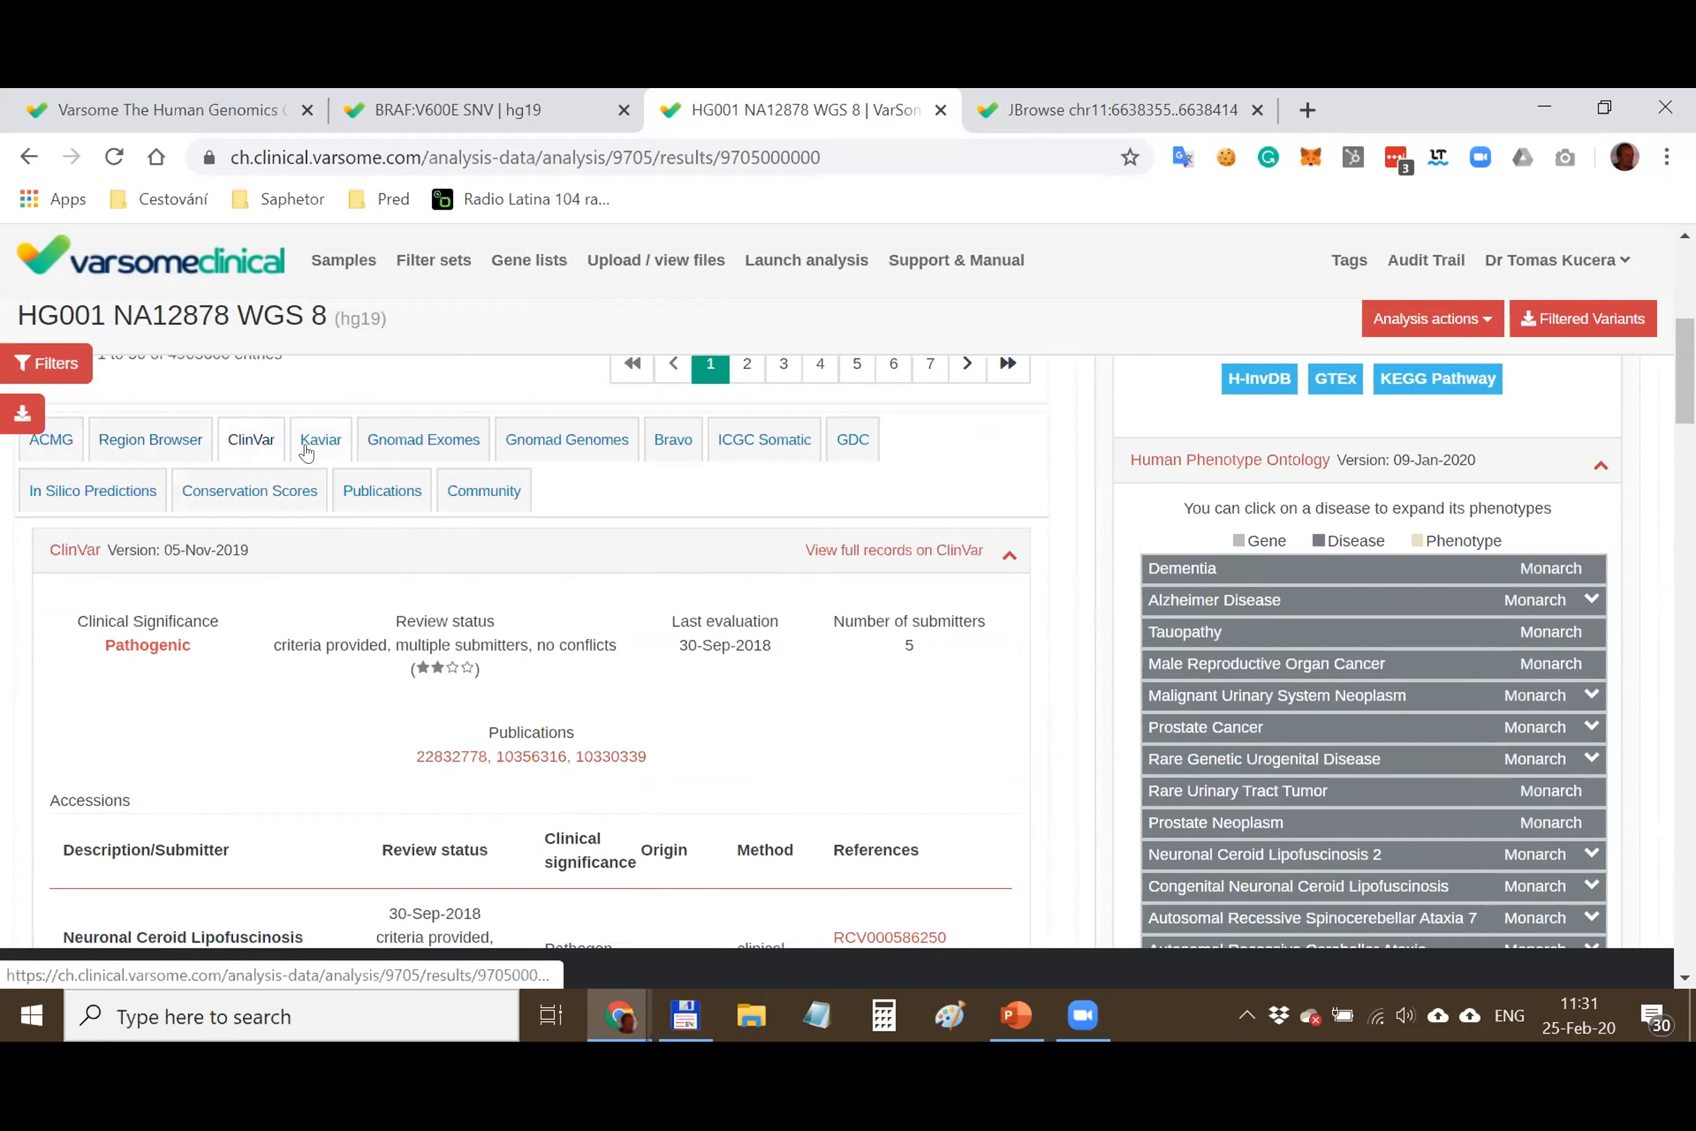
{"action": "left_click", "coordinate": [314, 443]}
{"action": "left_click", "coordinate": [417, 443]}
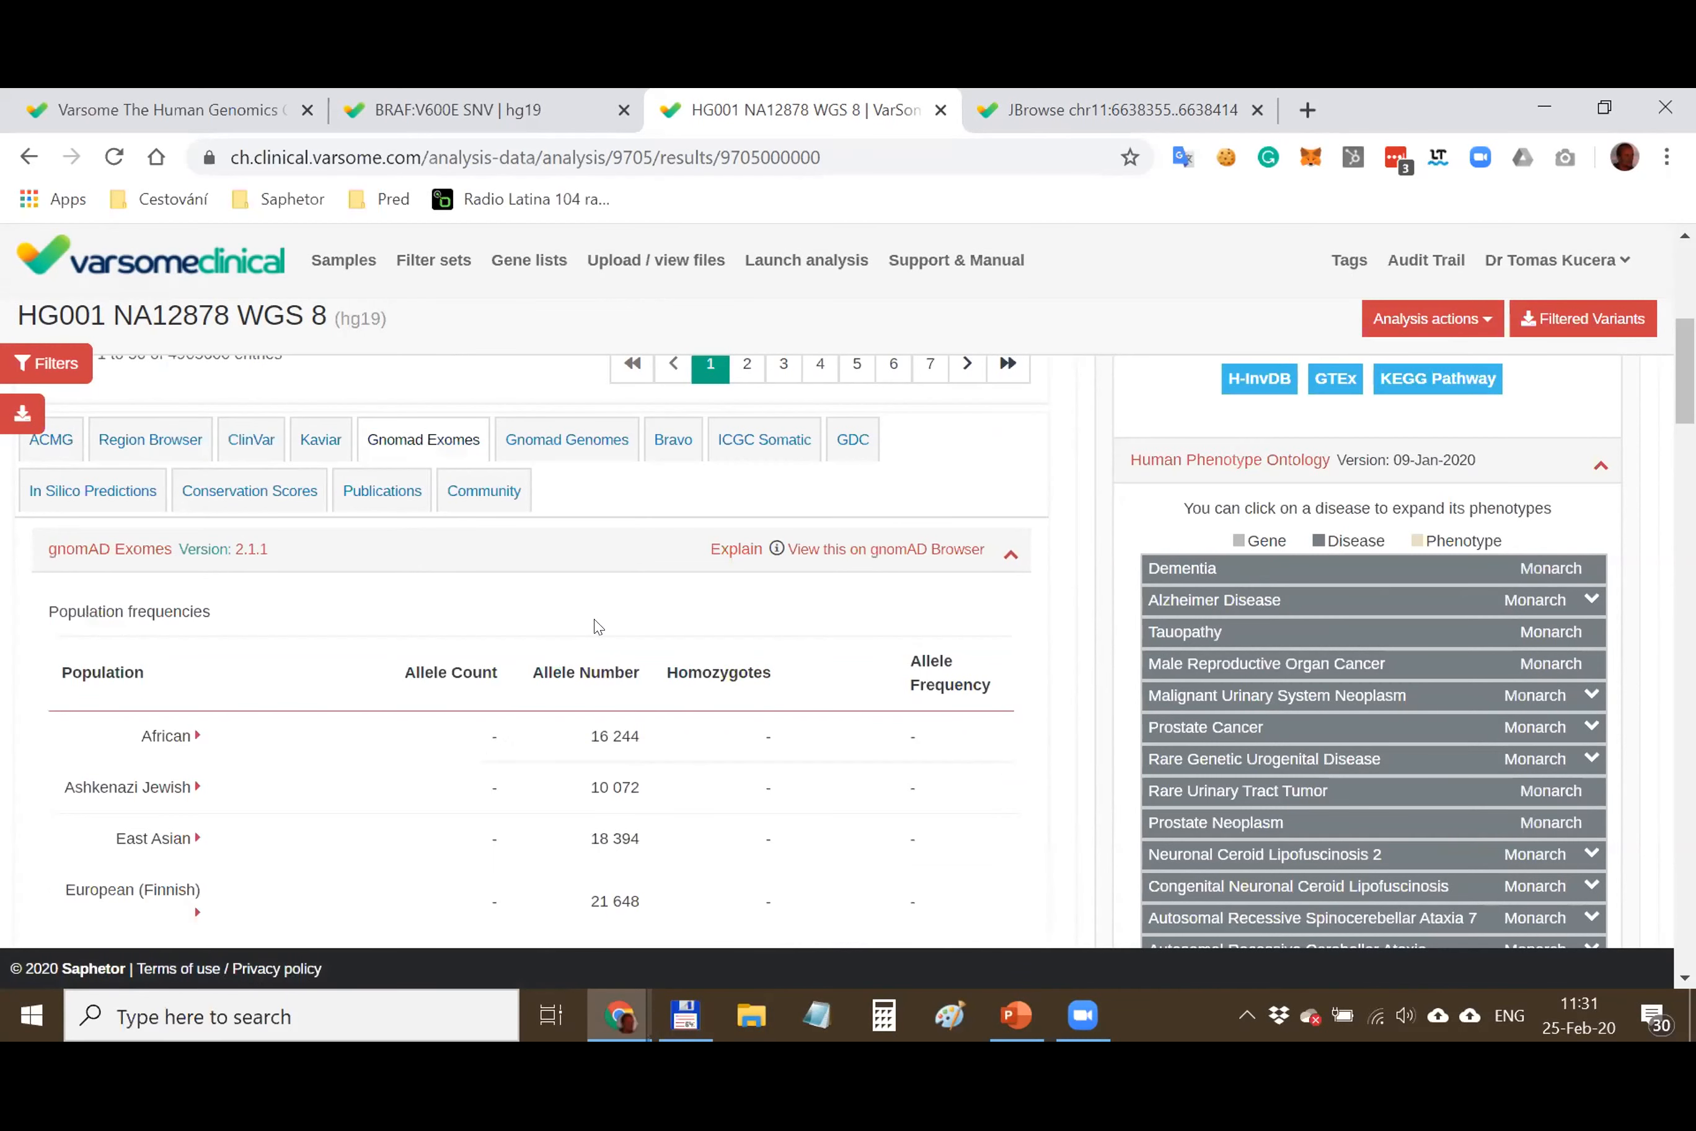
{"action": "left_click", "coordinate": [547, 450]}
{"action": "left_click", "coordinate": [667, 453]}
{"action": "left_click", "coordinate": [735, 451]}
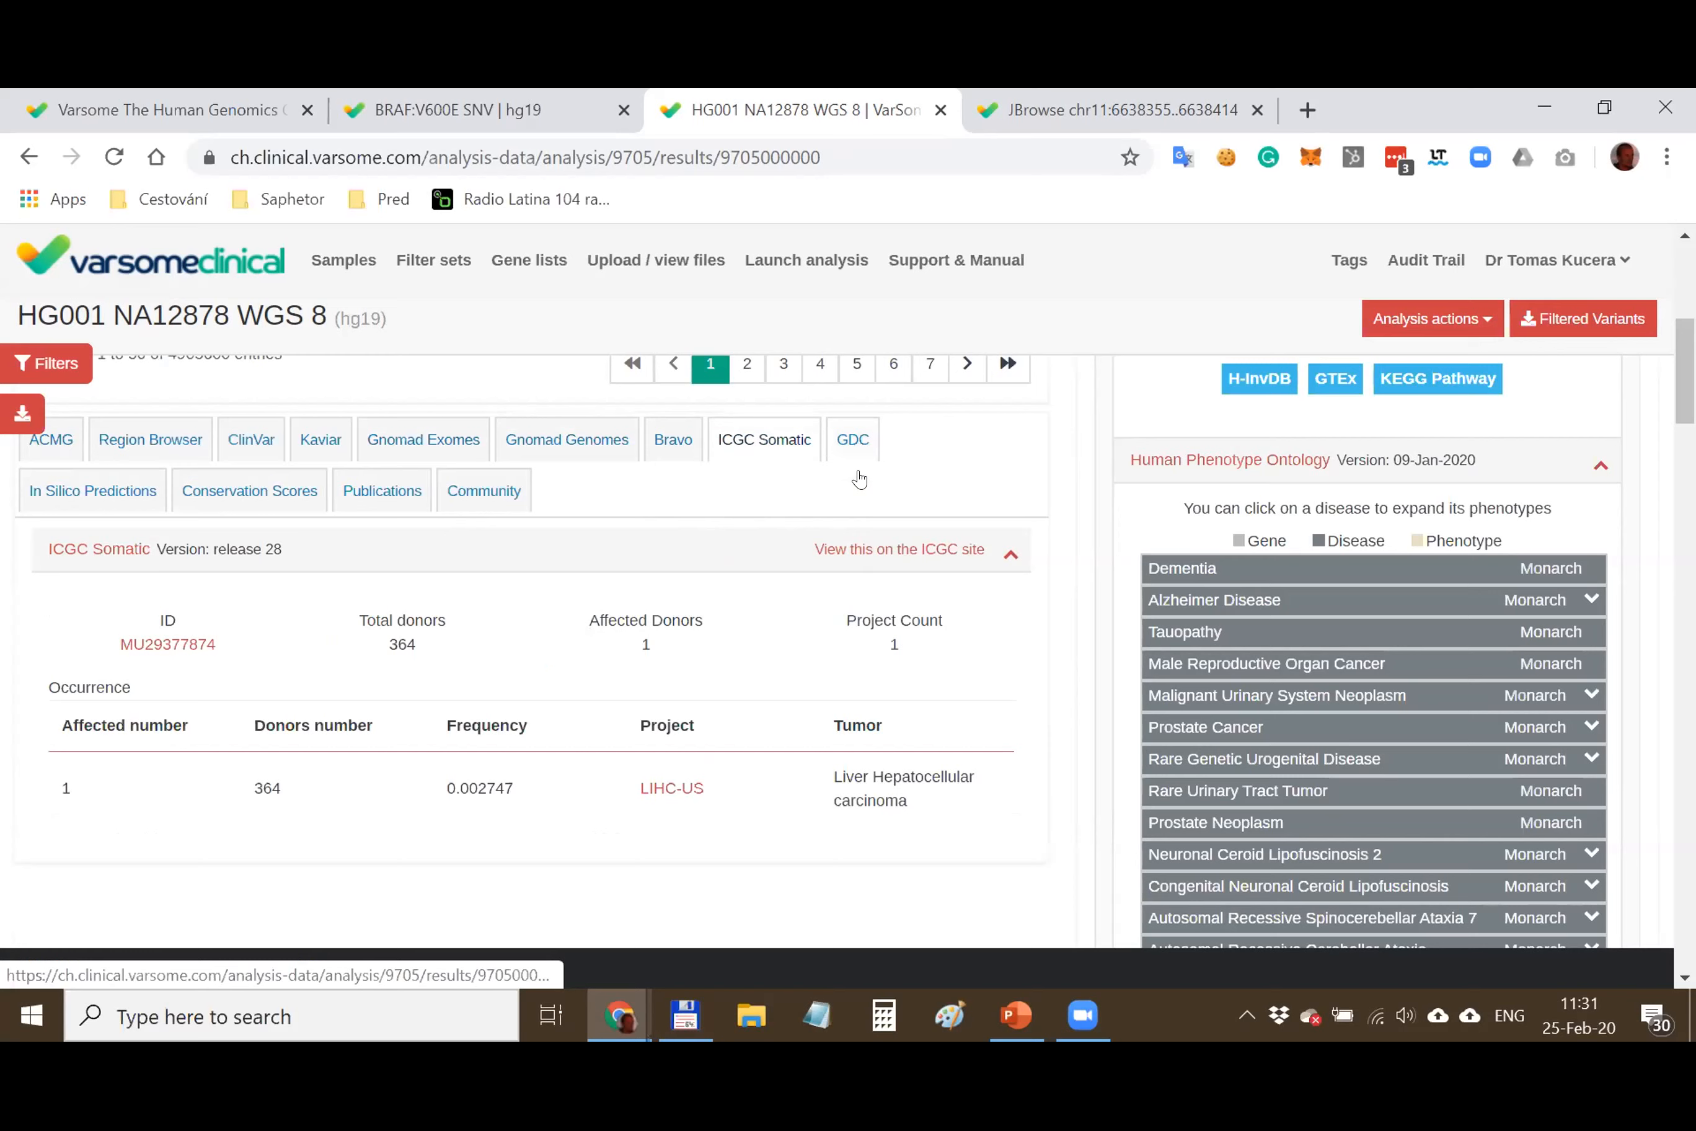
{"action": "left_click", "coordinate": [179, 503]}
{"action": "left_click", "coordinate": [102, 491]}
{"action": "left_click", "coordinate": [248, 491]}
{"action": "left_click", "coordinate": [357, 495]}
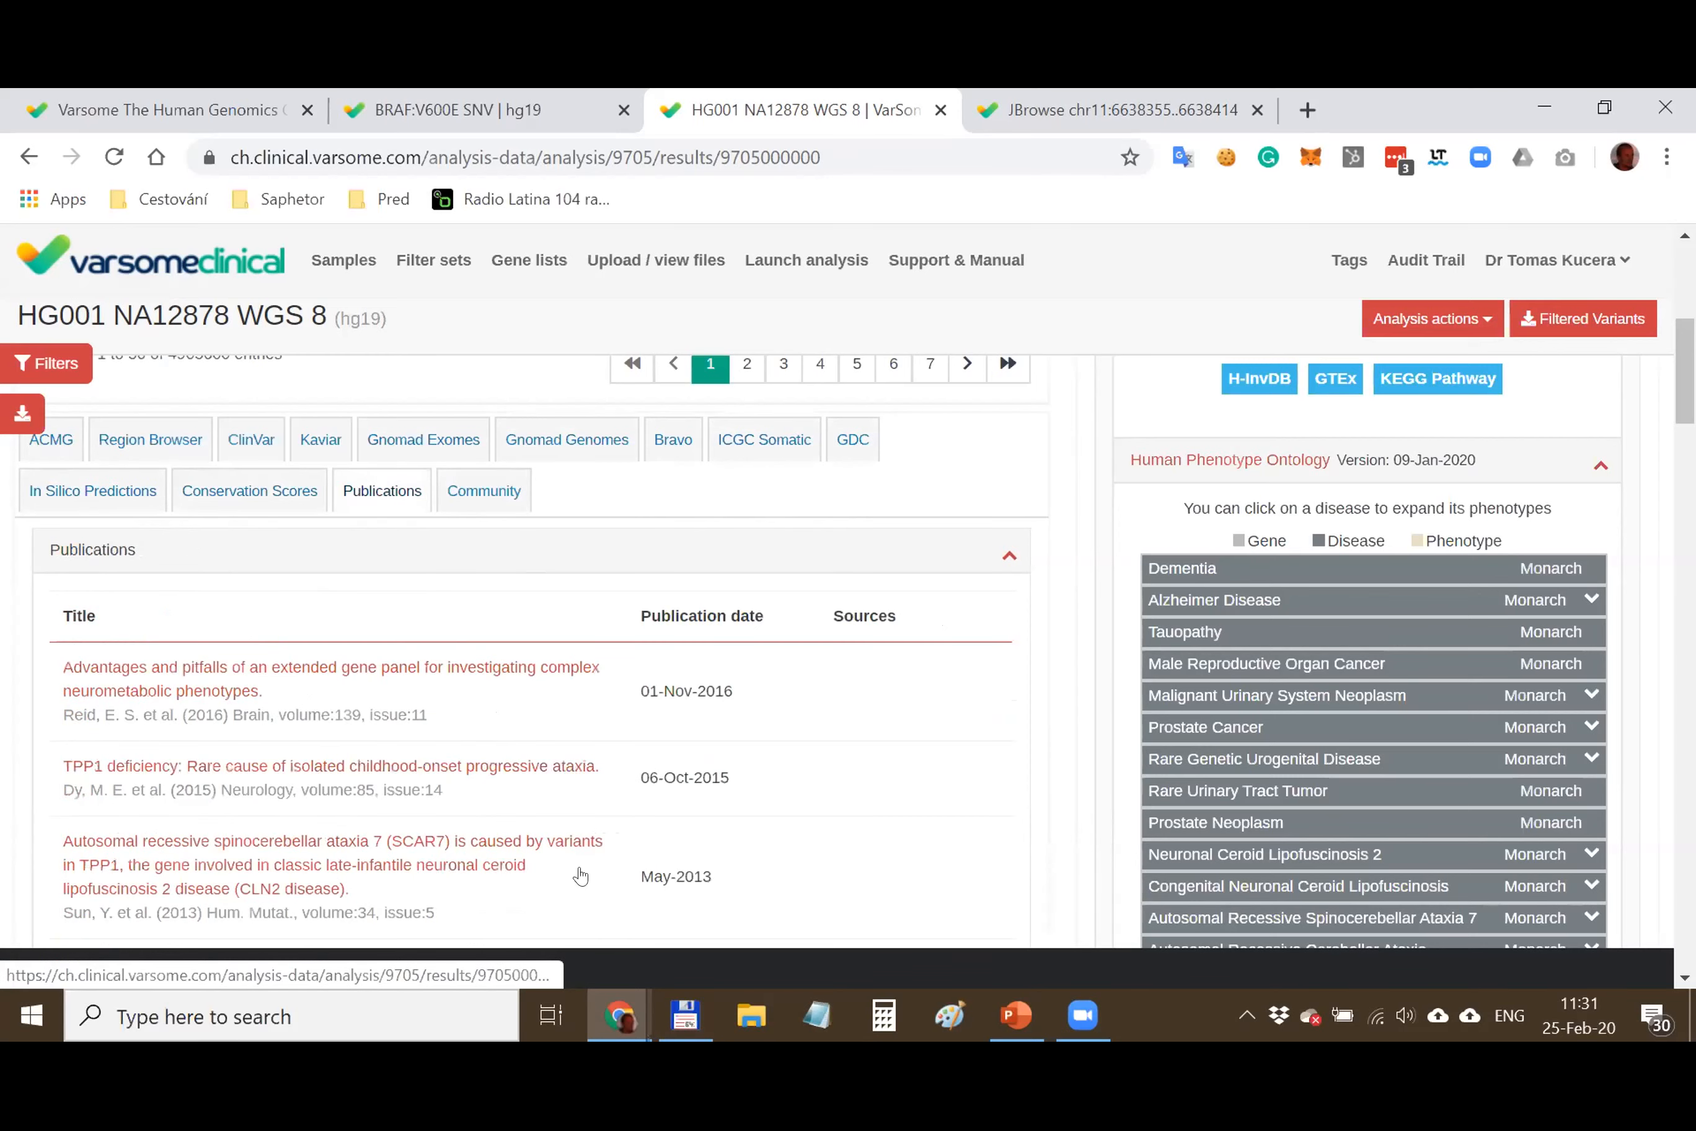
{"action": "scroll", "coordinate": [555, 802], "scroll_direction": "down", "scroll_amount": 3}
{"action": "scroll", "coordinate": [511, 714], "scroll_direction": "up", "scroll_amount": 3}
{"action": "left_click", "coordinate": [484, 491]}
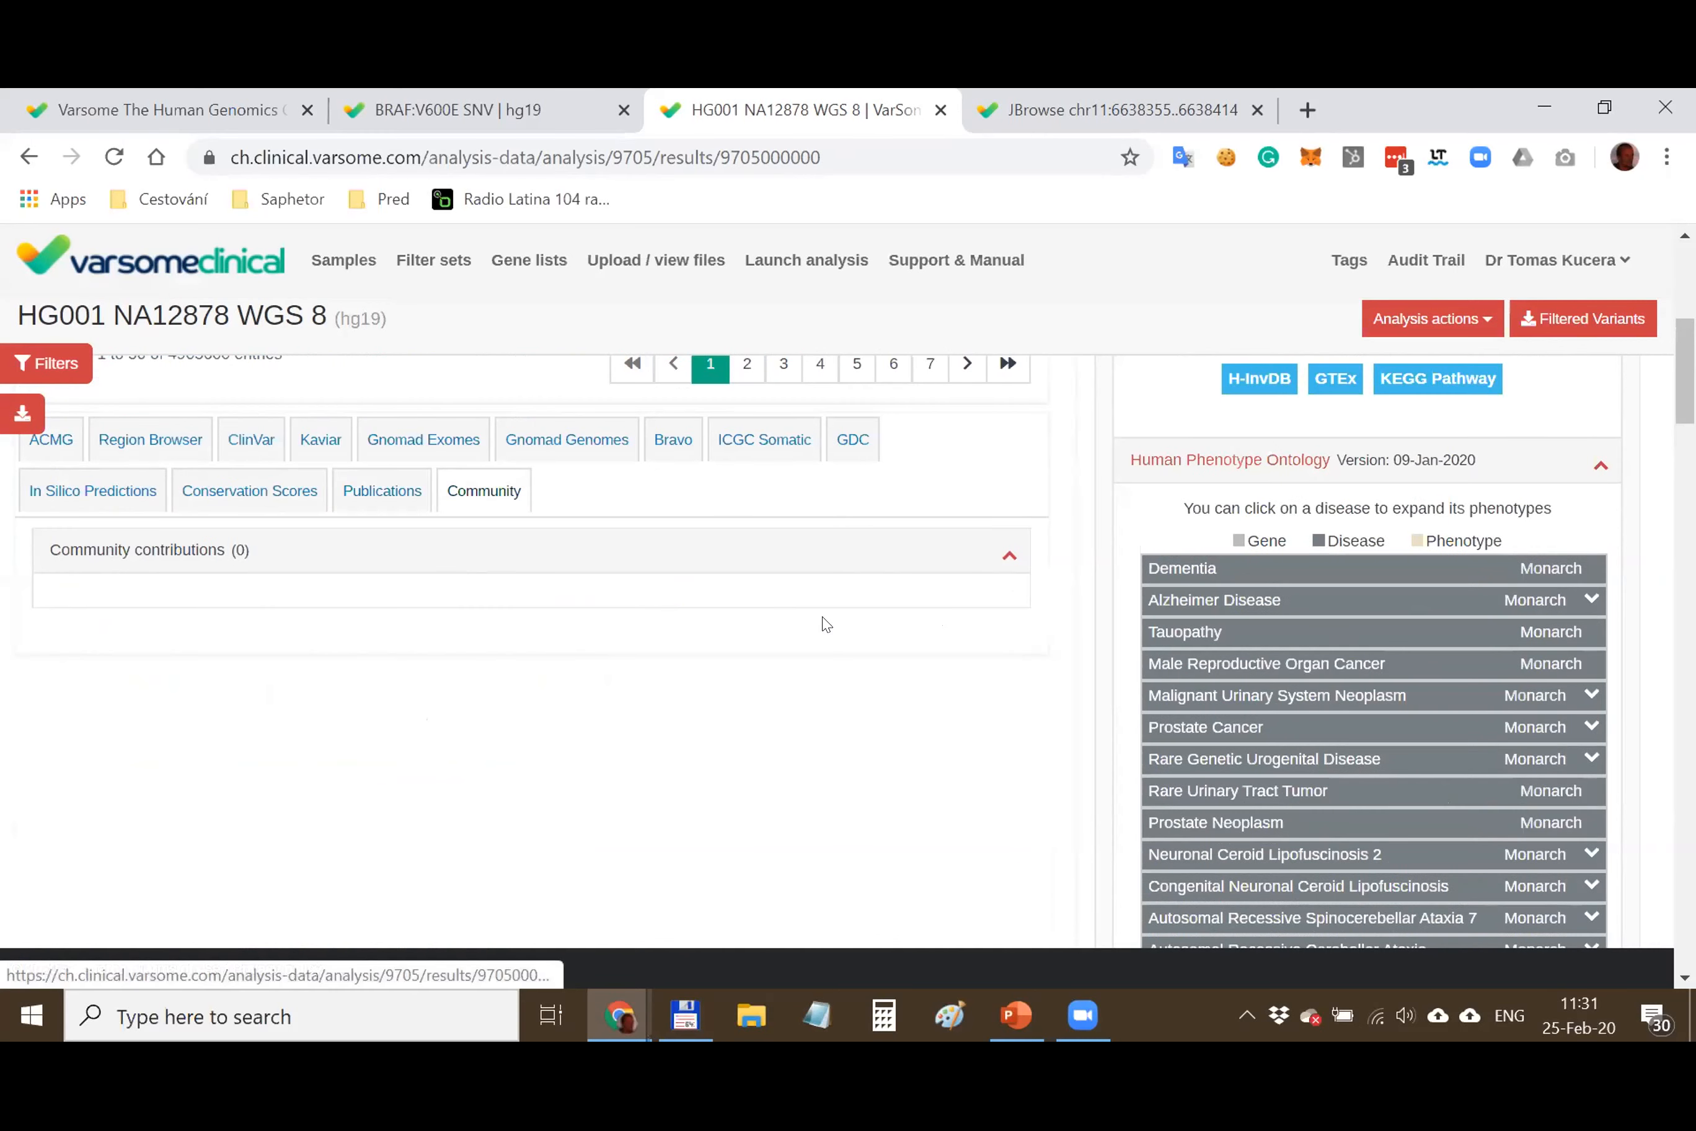
{"action": "scroll", "coordinate": [1020, 724], "scroll_direction": "up", "scroll_amount": 5}
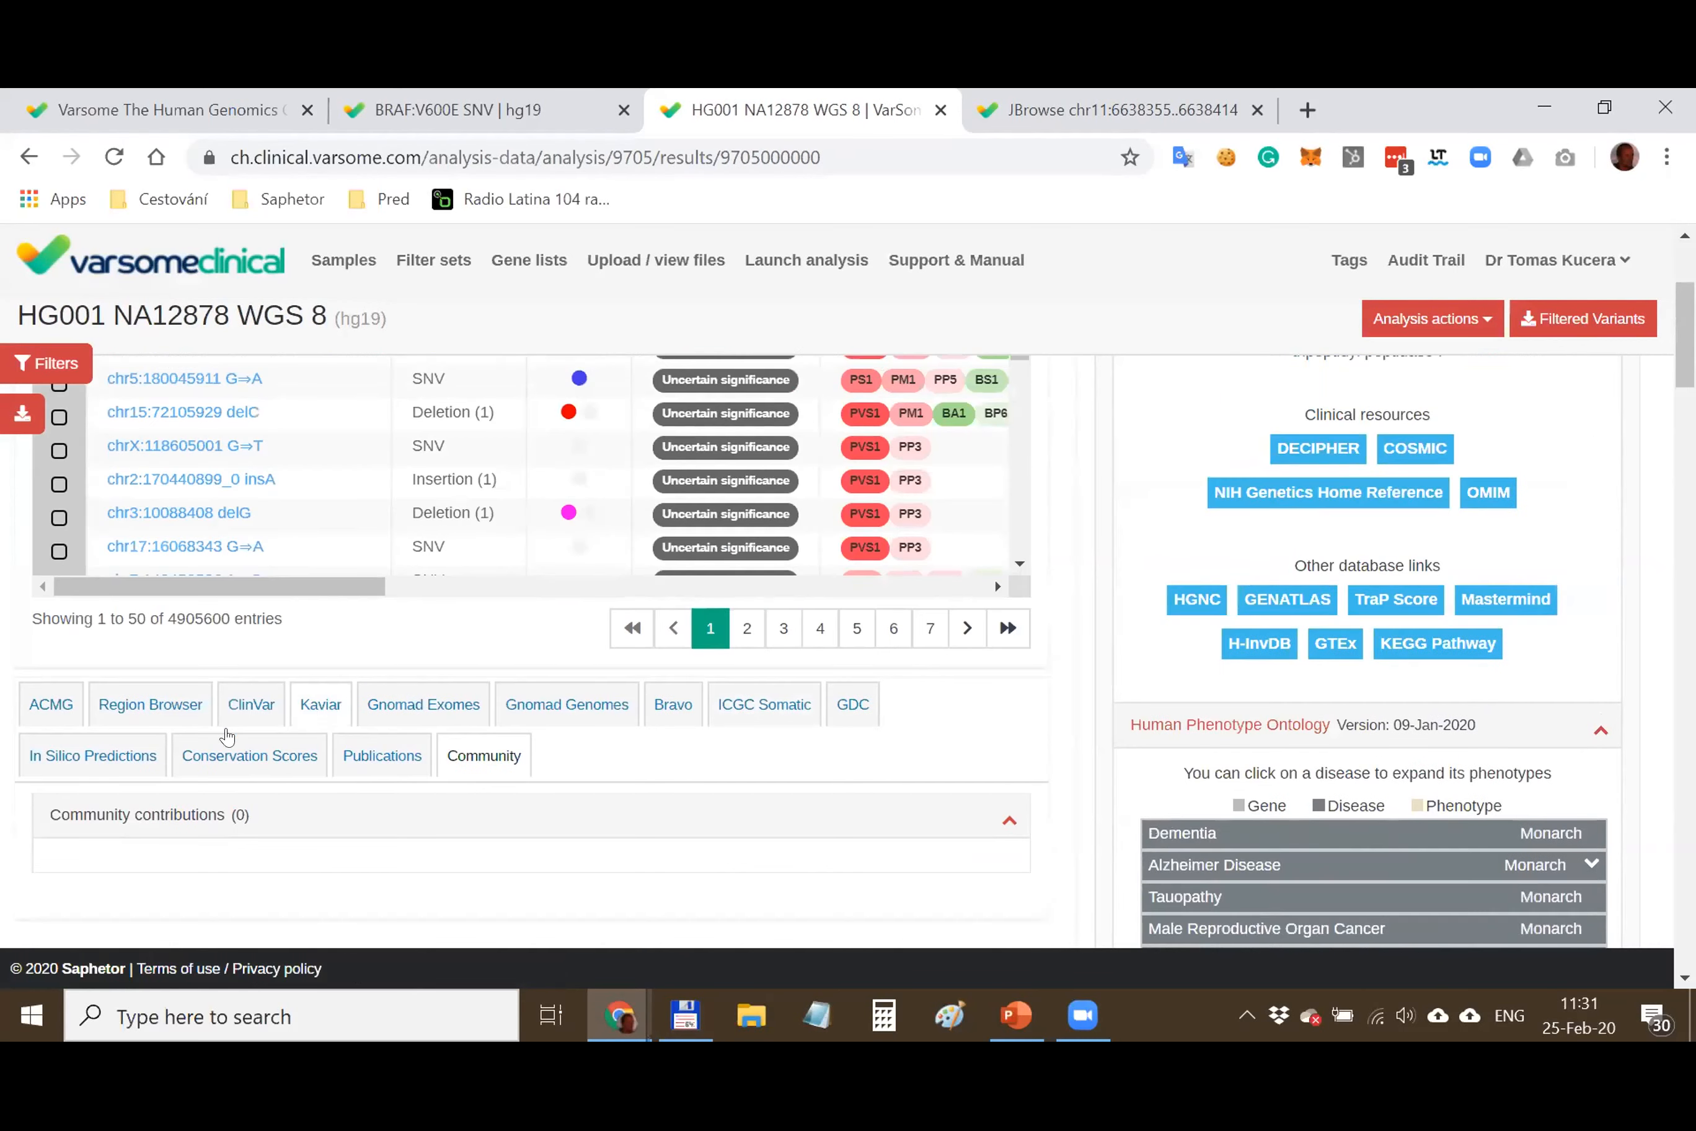
{"action": "left_click", "coordinate": [51, 703]}
{"action": "scroll", "coordinate": [1017, 707], "scroll_direction": "up", "scroll_amount": 2}
Show the Frequencies panel for chr11:6638385 C⇒T (GnomAD Exomes 0.0000119) with the table scrolled right
{"action": "scroll", "coordinate": [1015, 705], "scroll_direction": "up", "scroll_amount": 2}
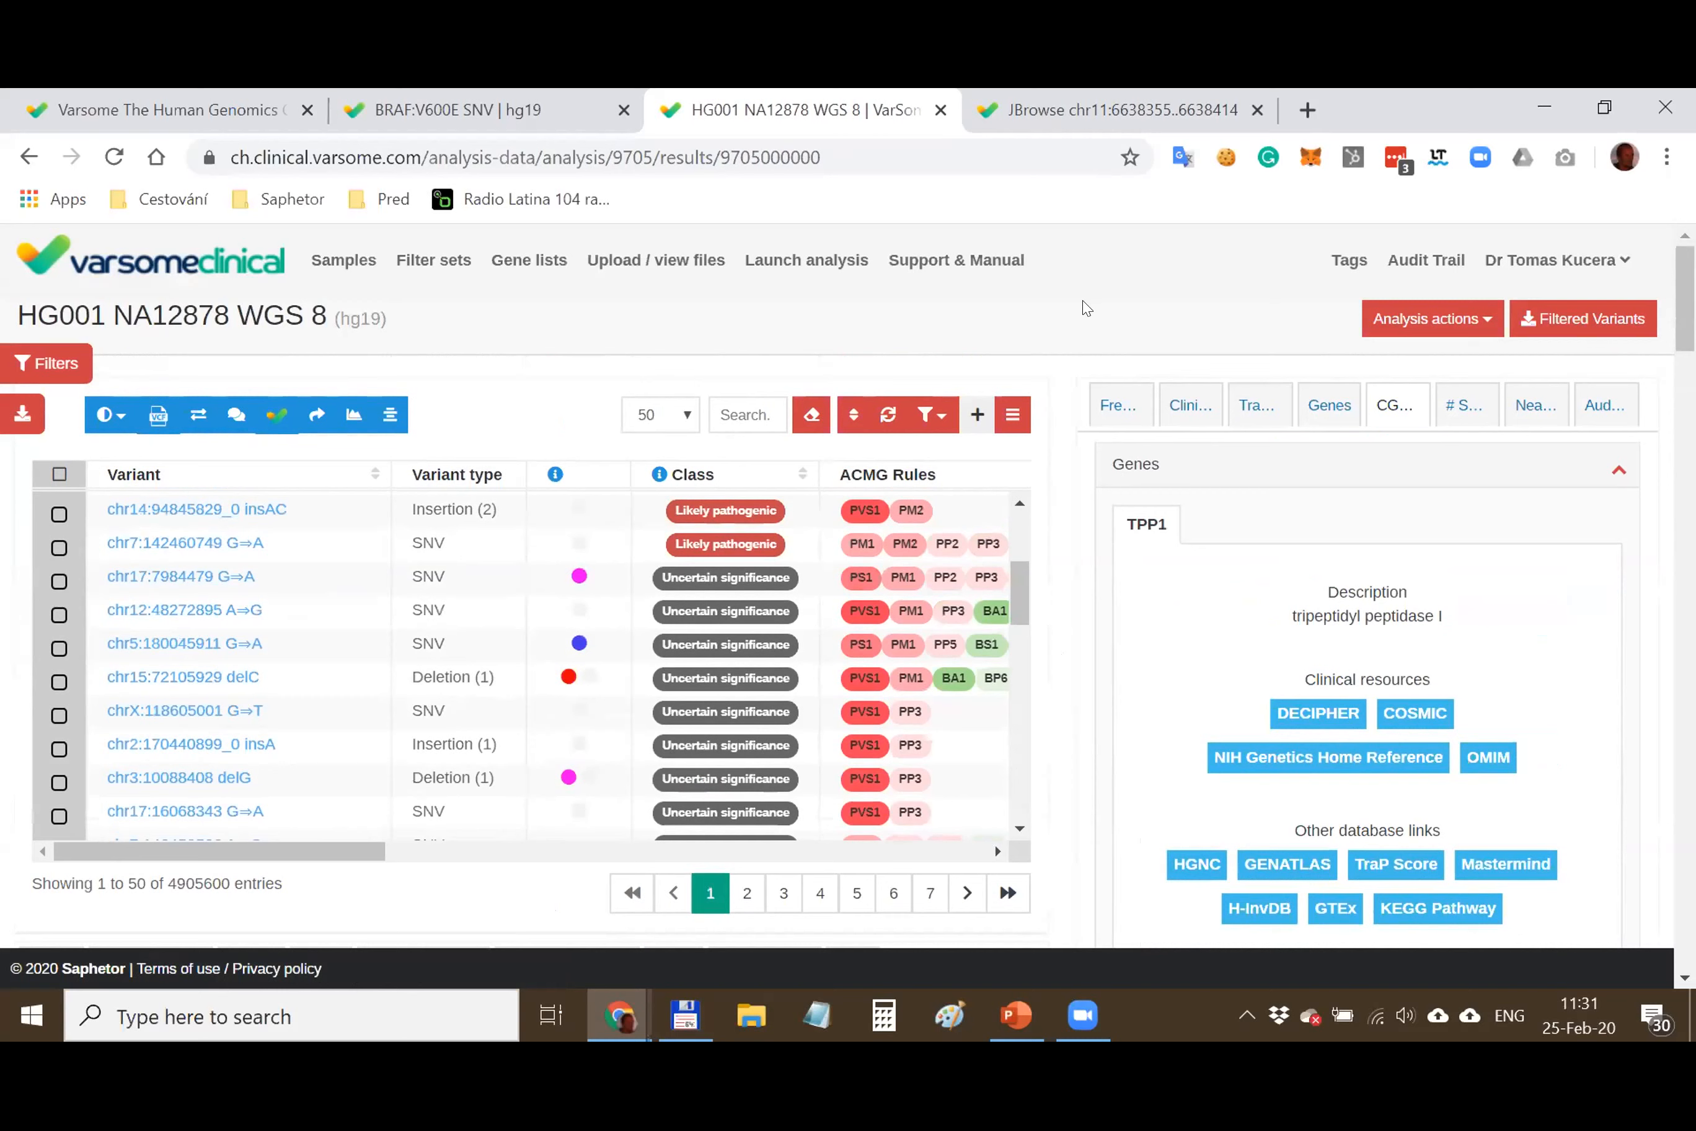
{"action": "left_click_drag", "start_coordinate": [1020, 603], "coordinate": [1017, 515]}
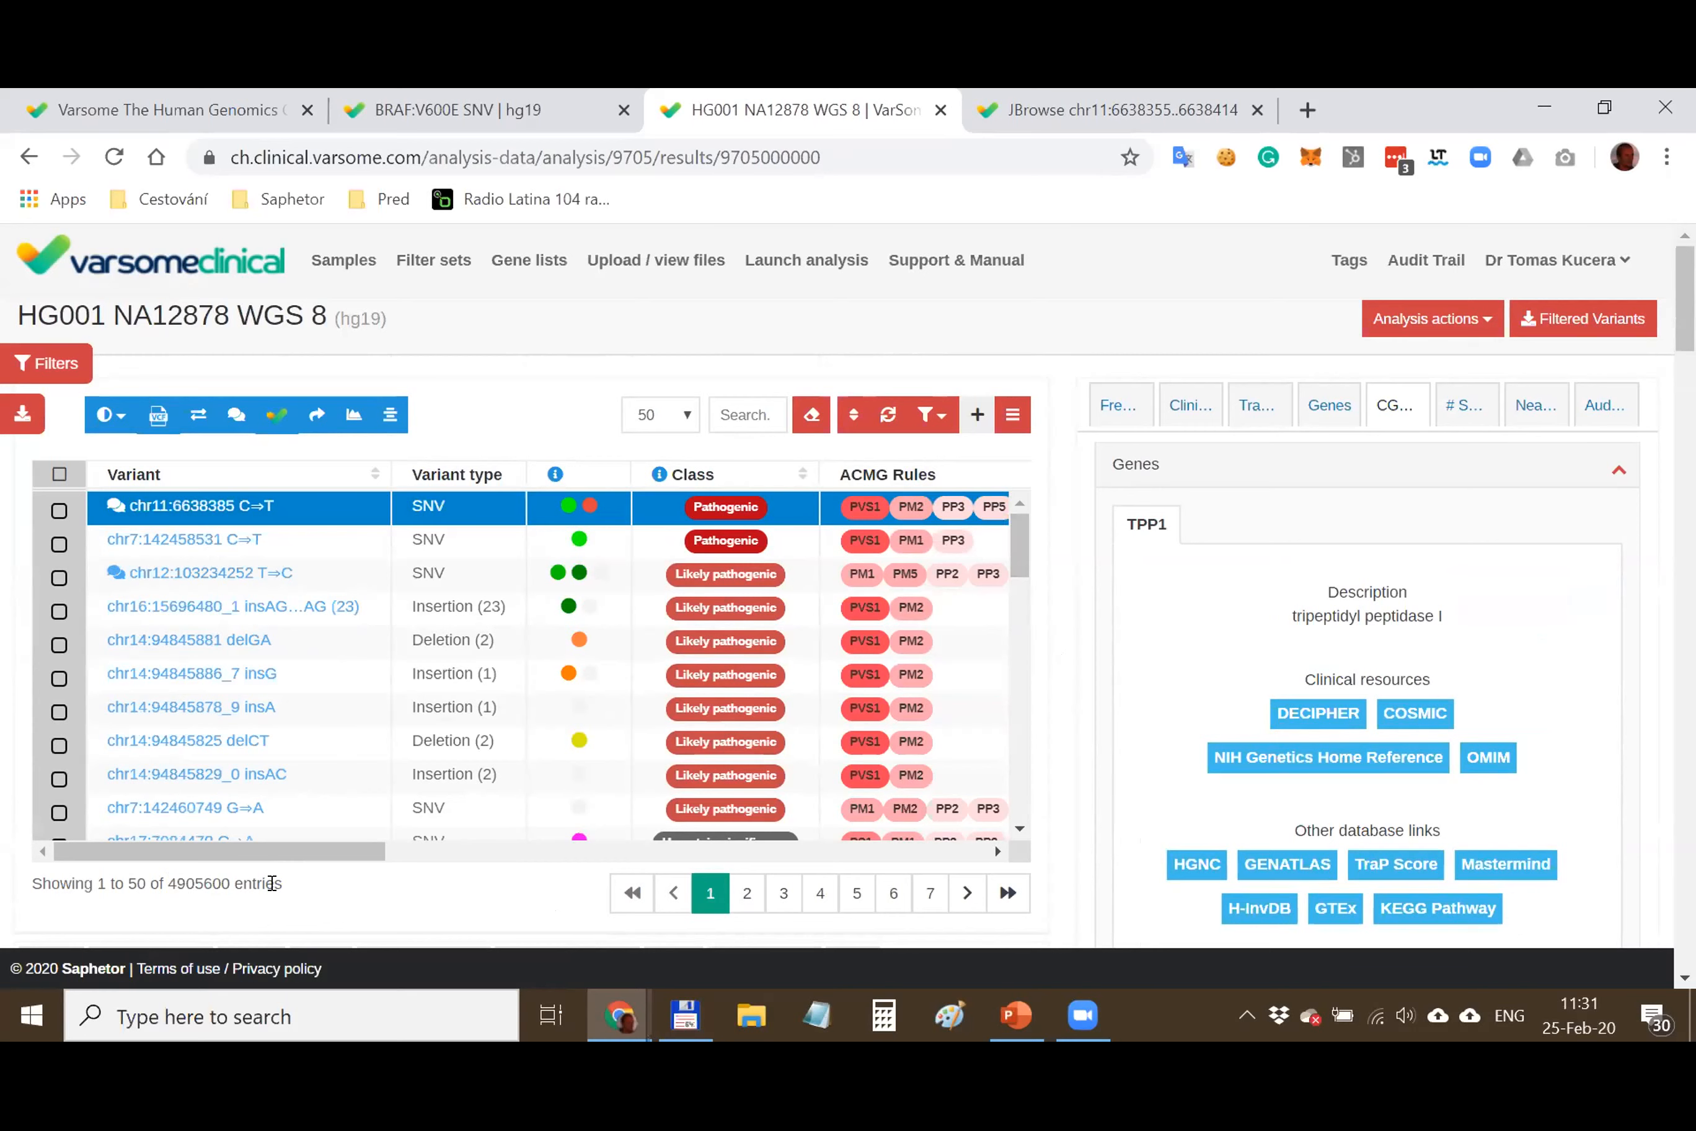
{"action": "left_click", "coordinate": [1139, 420]}
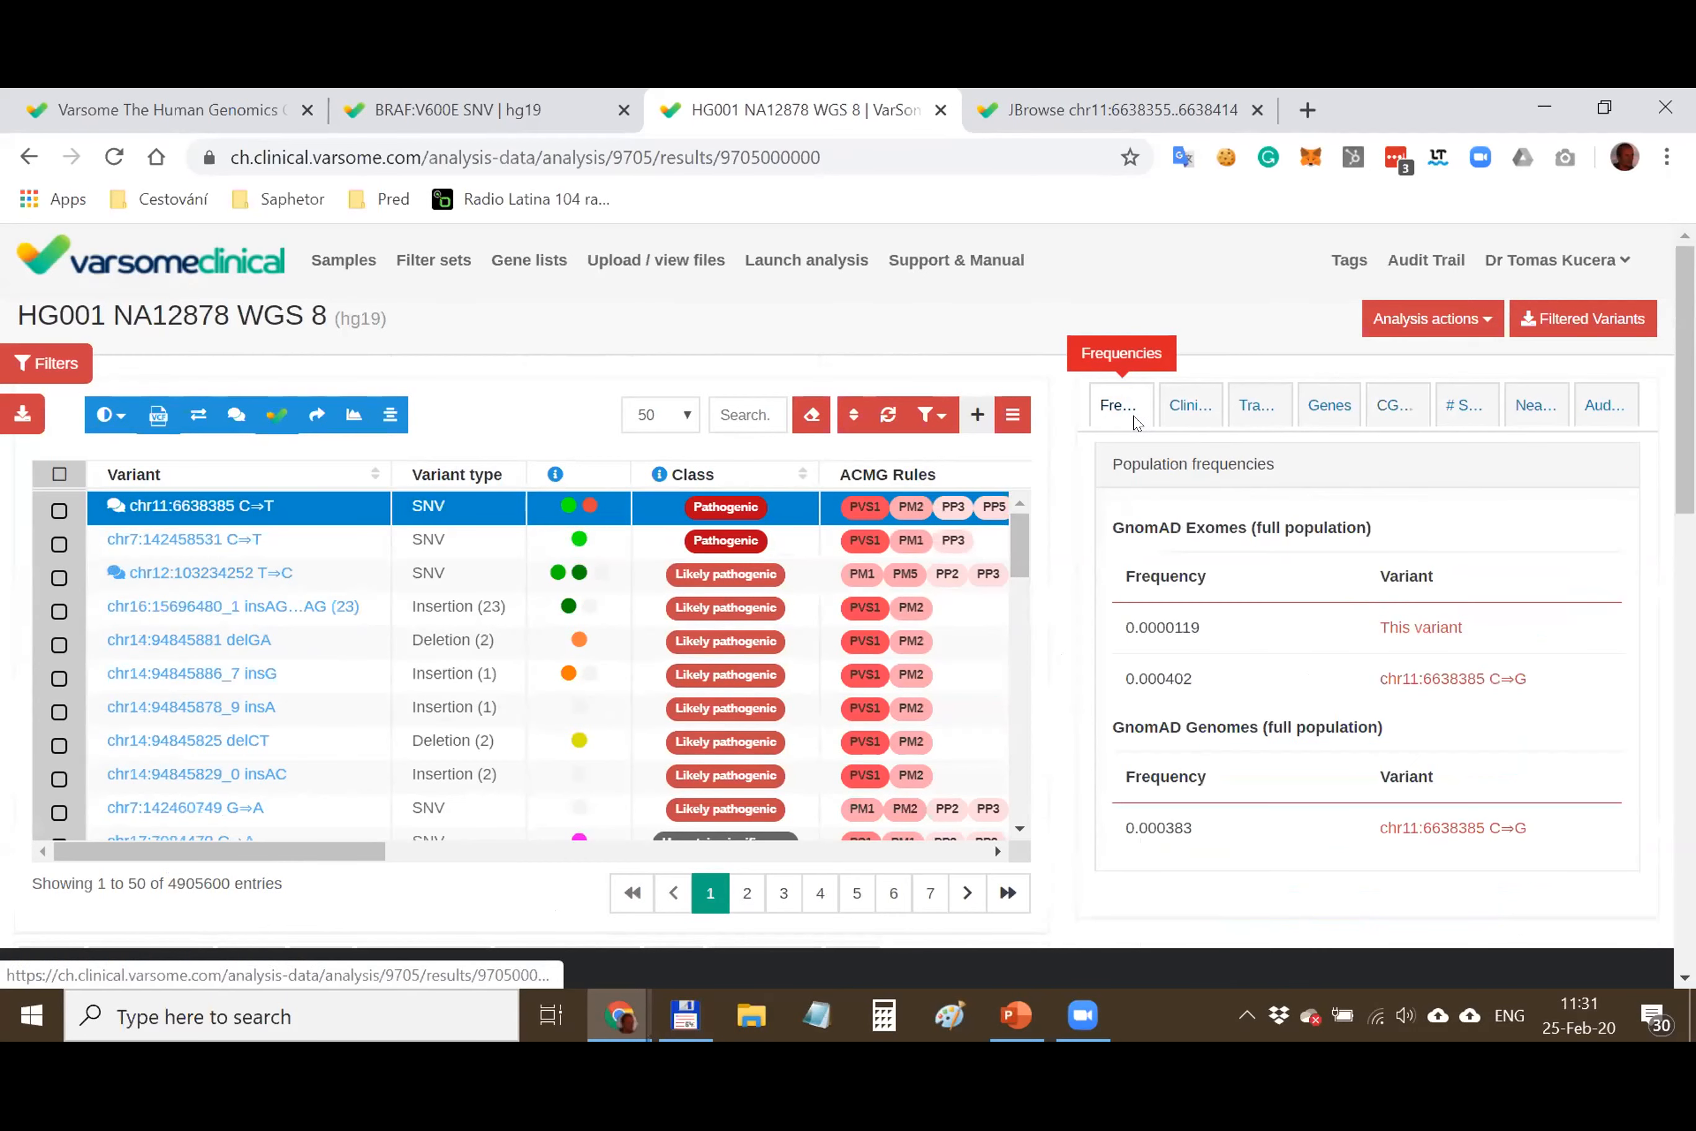
{"action": "left_click_drag", "start_coordinate": [355, 851], "coordinate": [454, 853]}
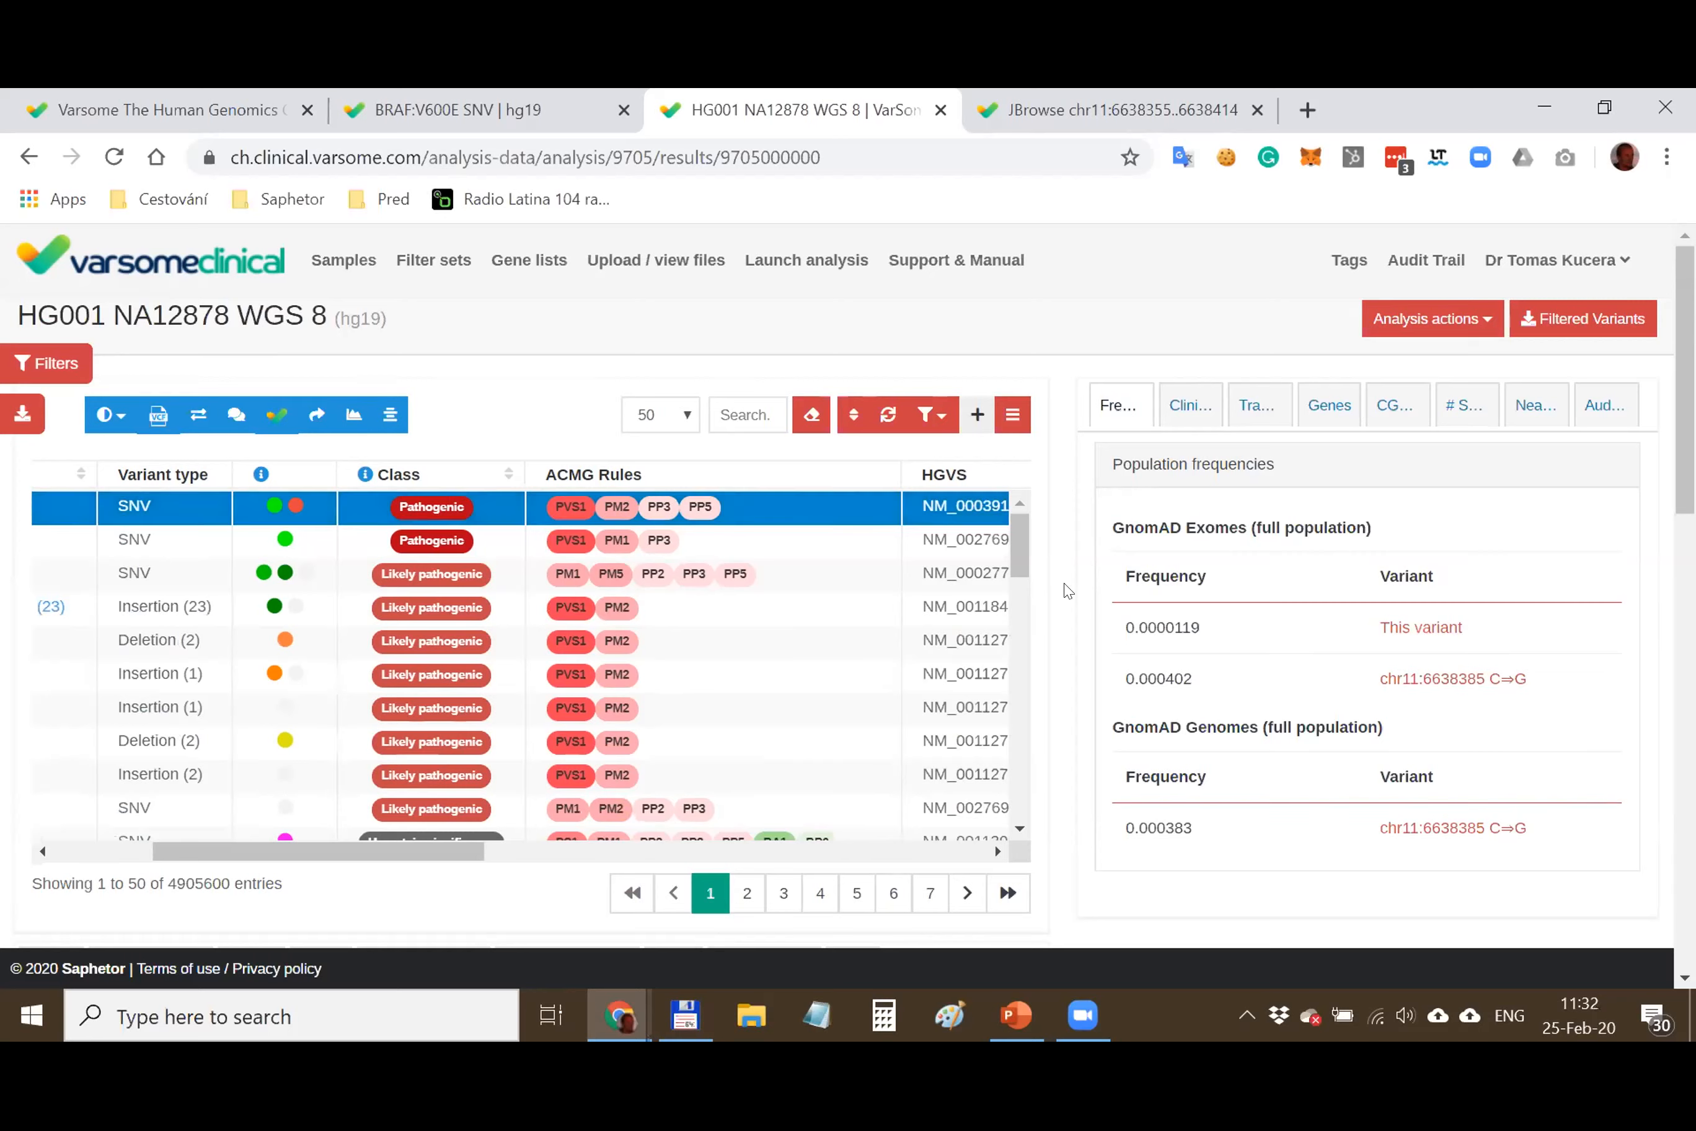
{"action": "scroll", "coordinate": [1080, 576], "scroll_direction": "down", "scroll_amount": 10}
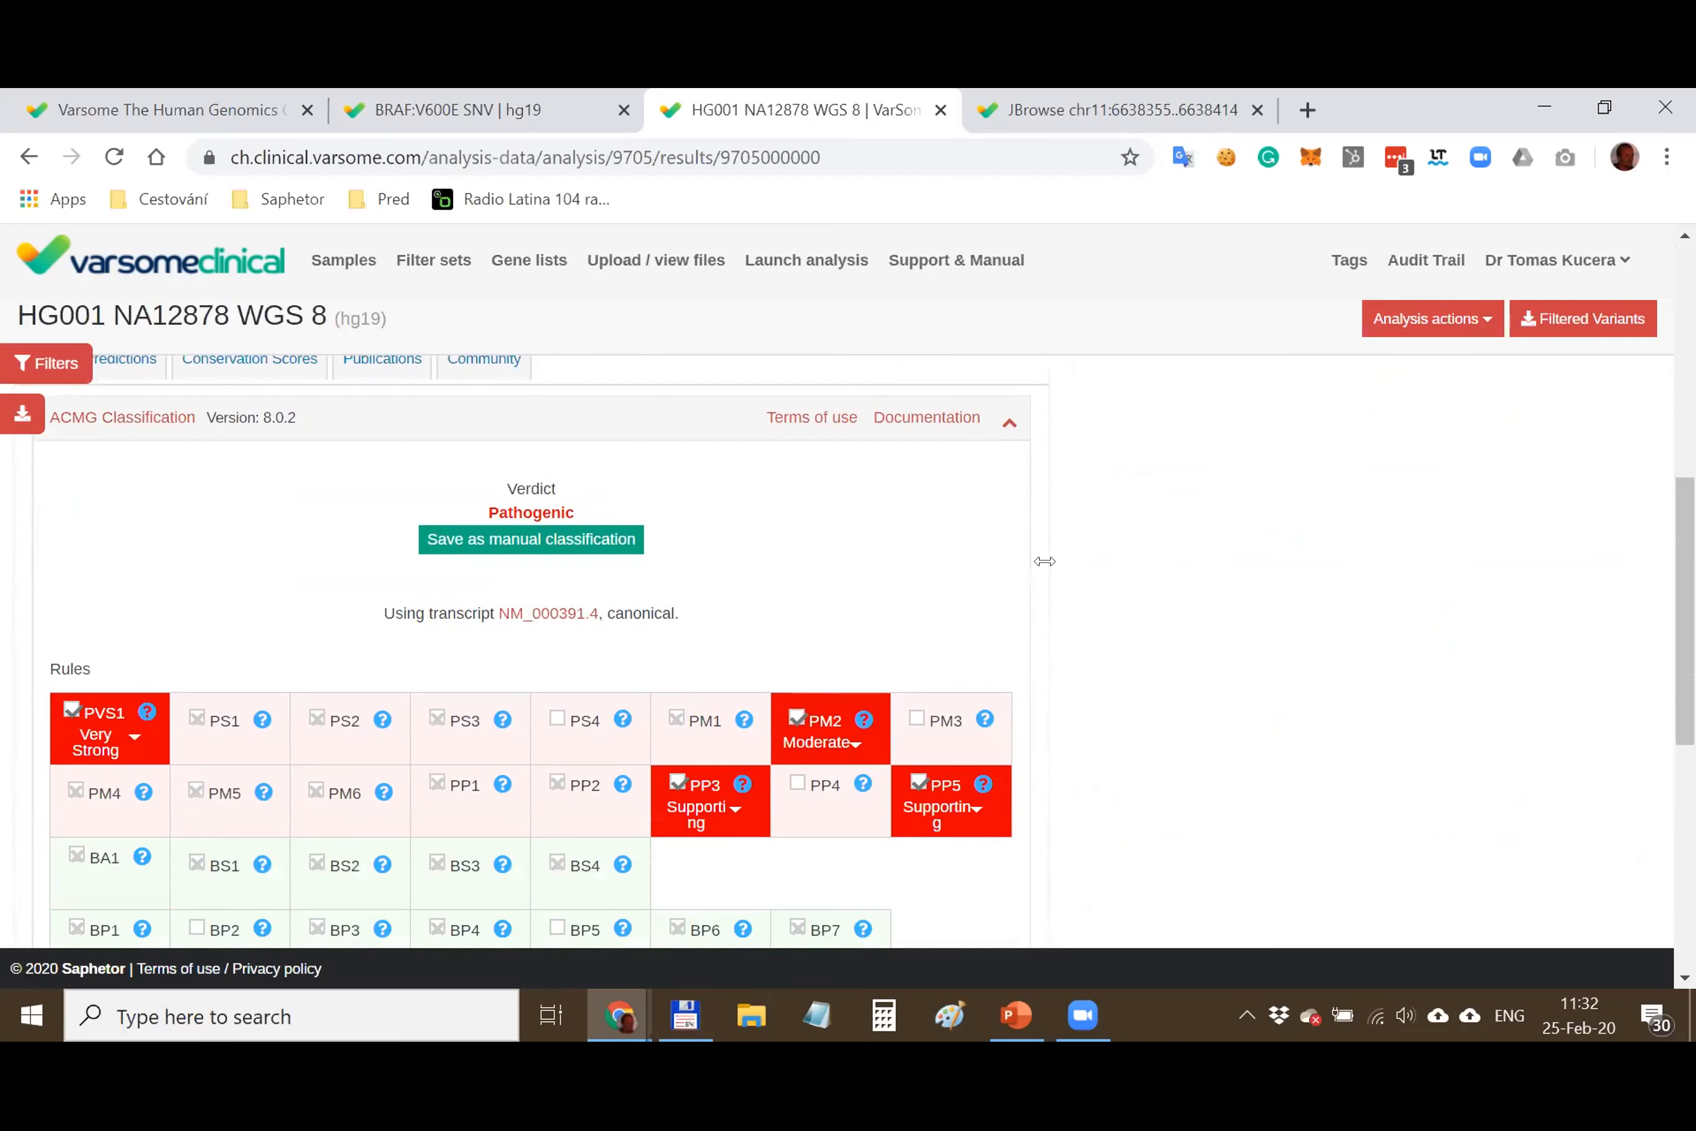
{"action": "scroll", "coordinate": [1044, 561], "scroll_direction": "up", "scroll_amount": 10}
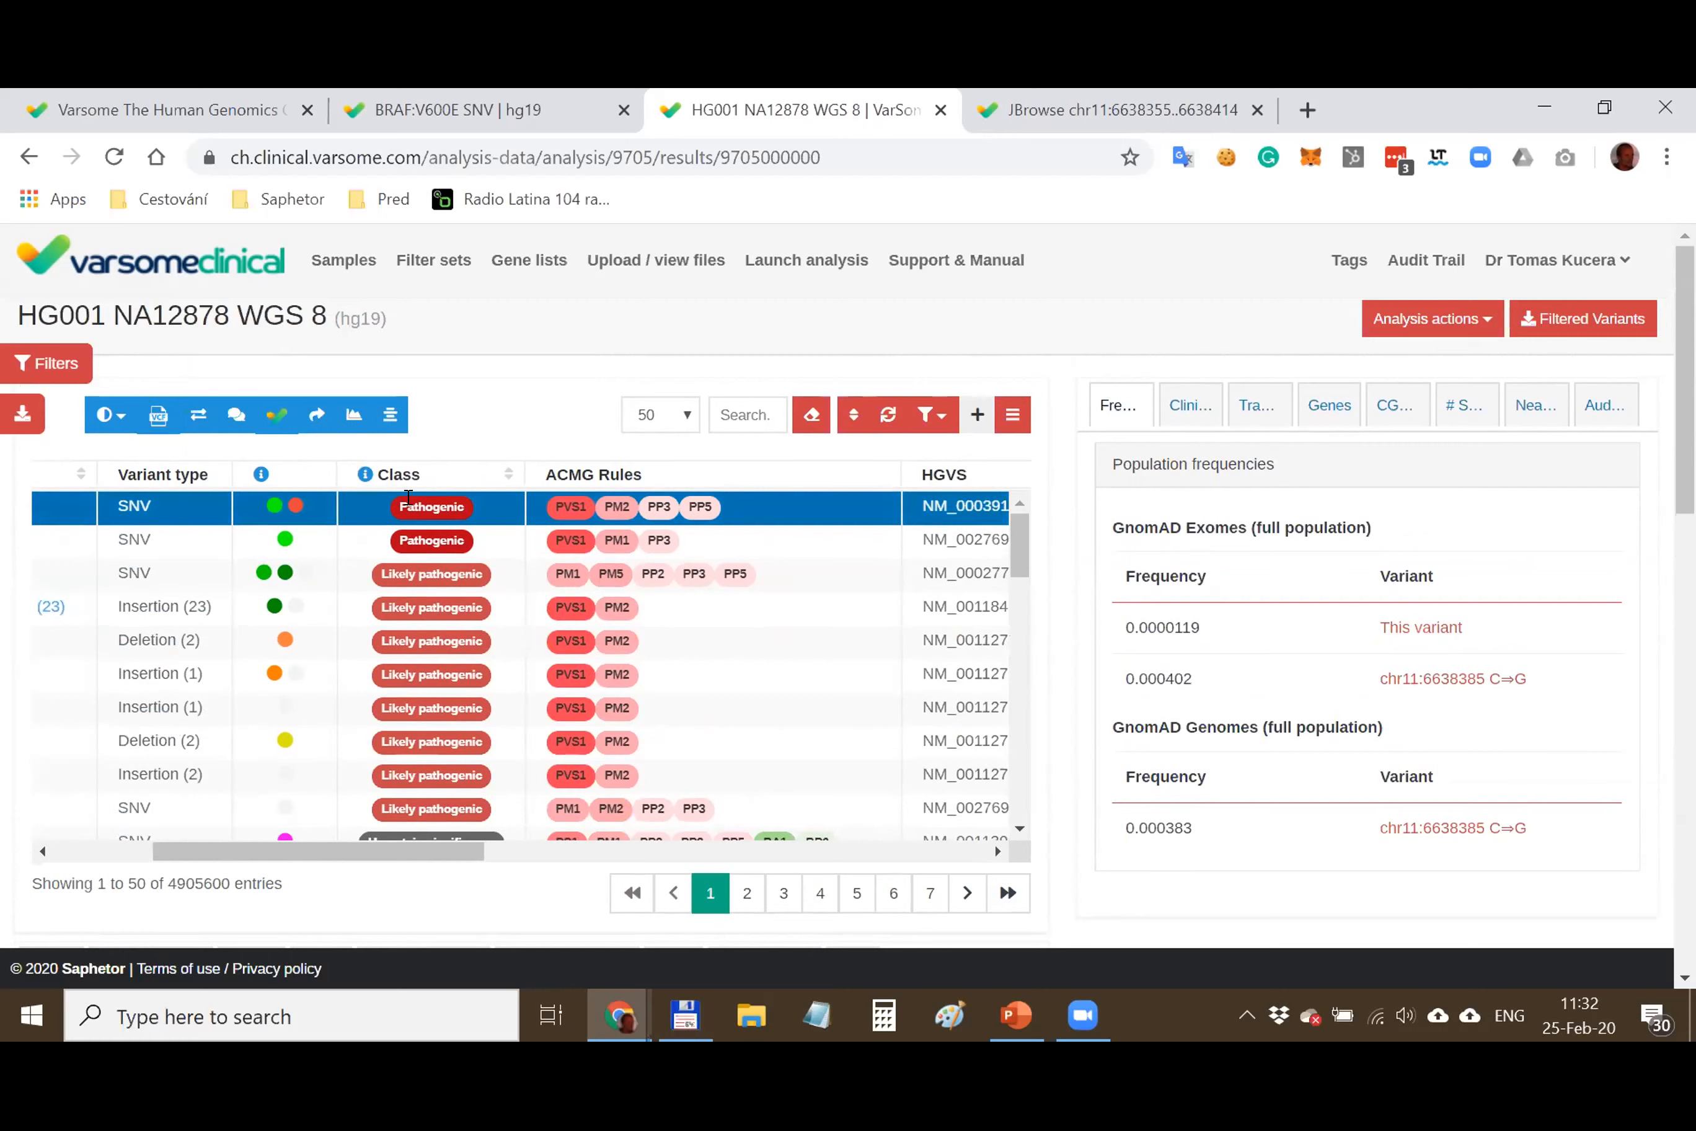
{"action": "mouse_move", "coordinate": [299, 503]}
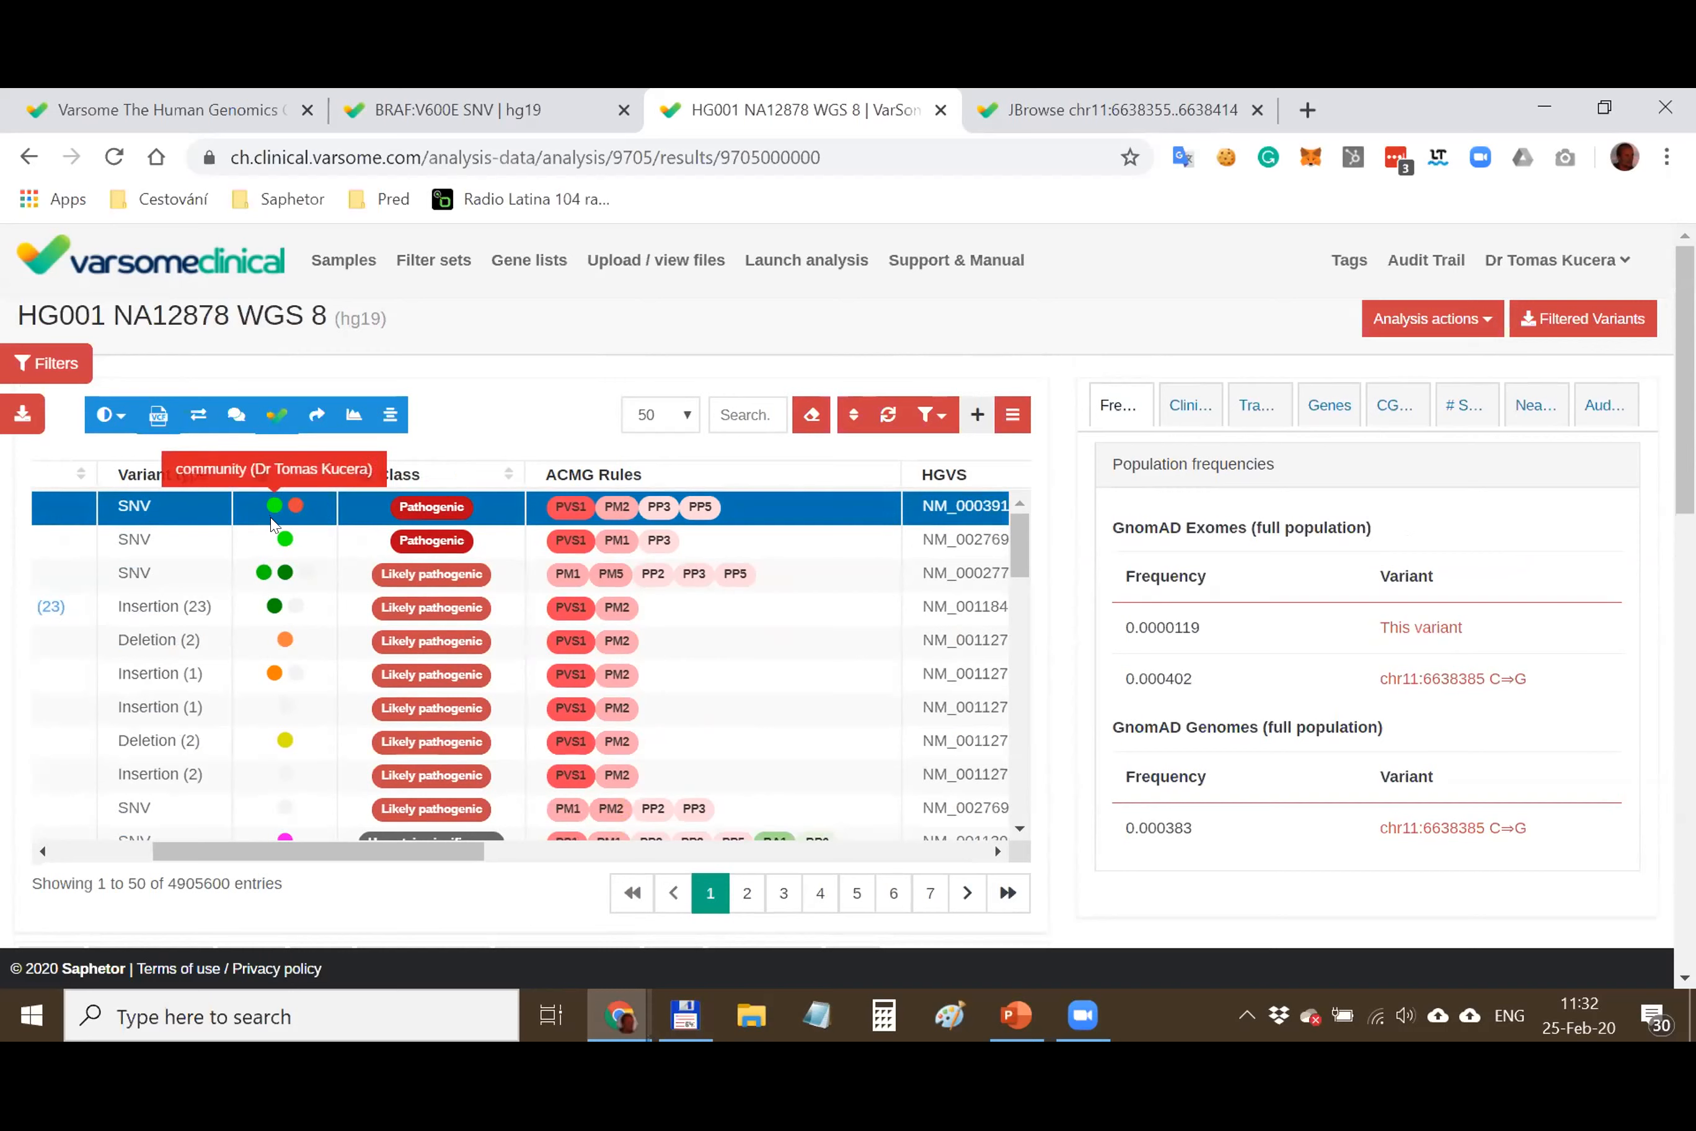
{"action": "mouse_move", "coordinate": [260, 573]}
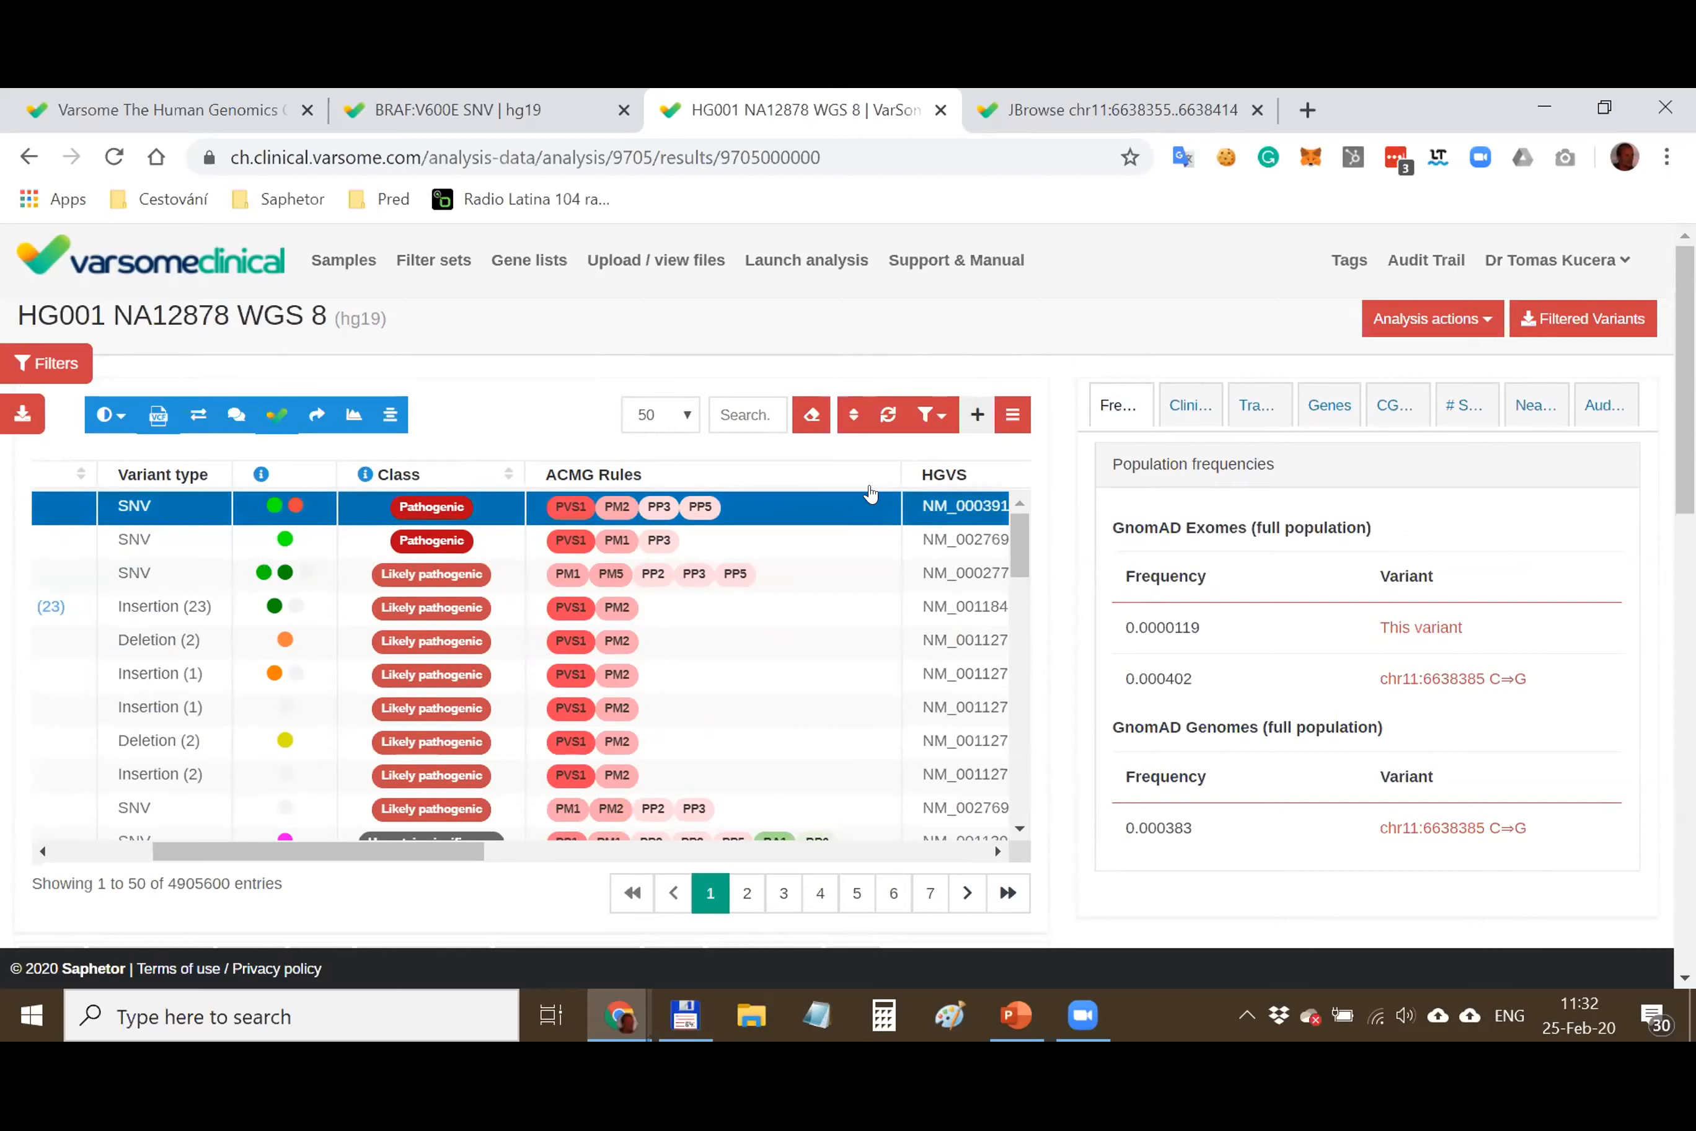
{"action": "left_click", "coordinate": [977, 416]}
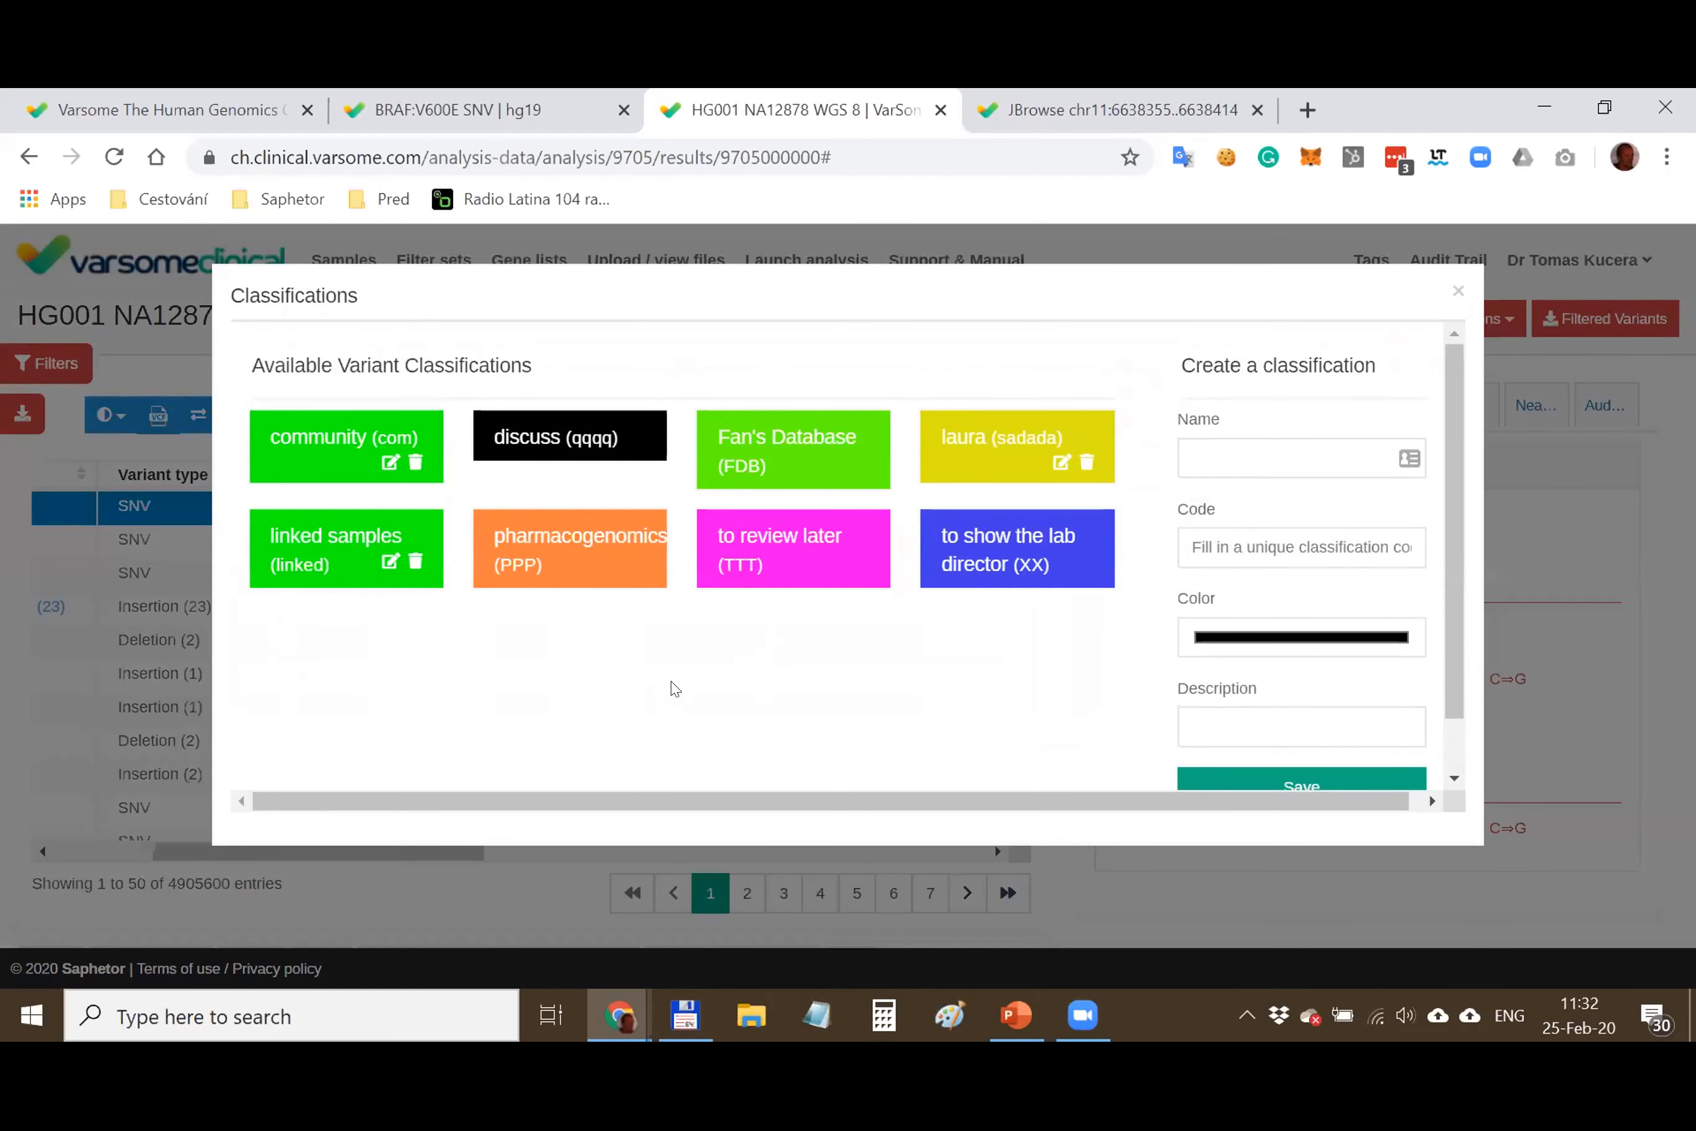
{"action": "double_click", "coordinate": [552, 531]}
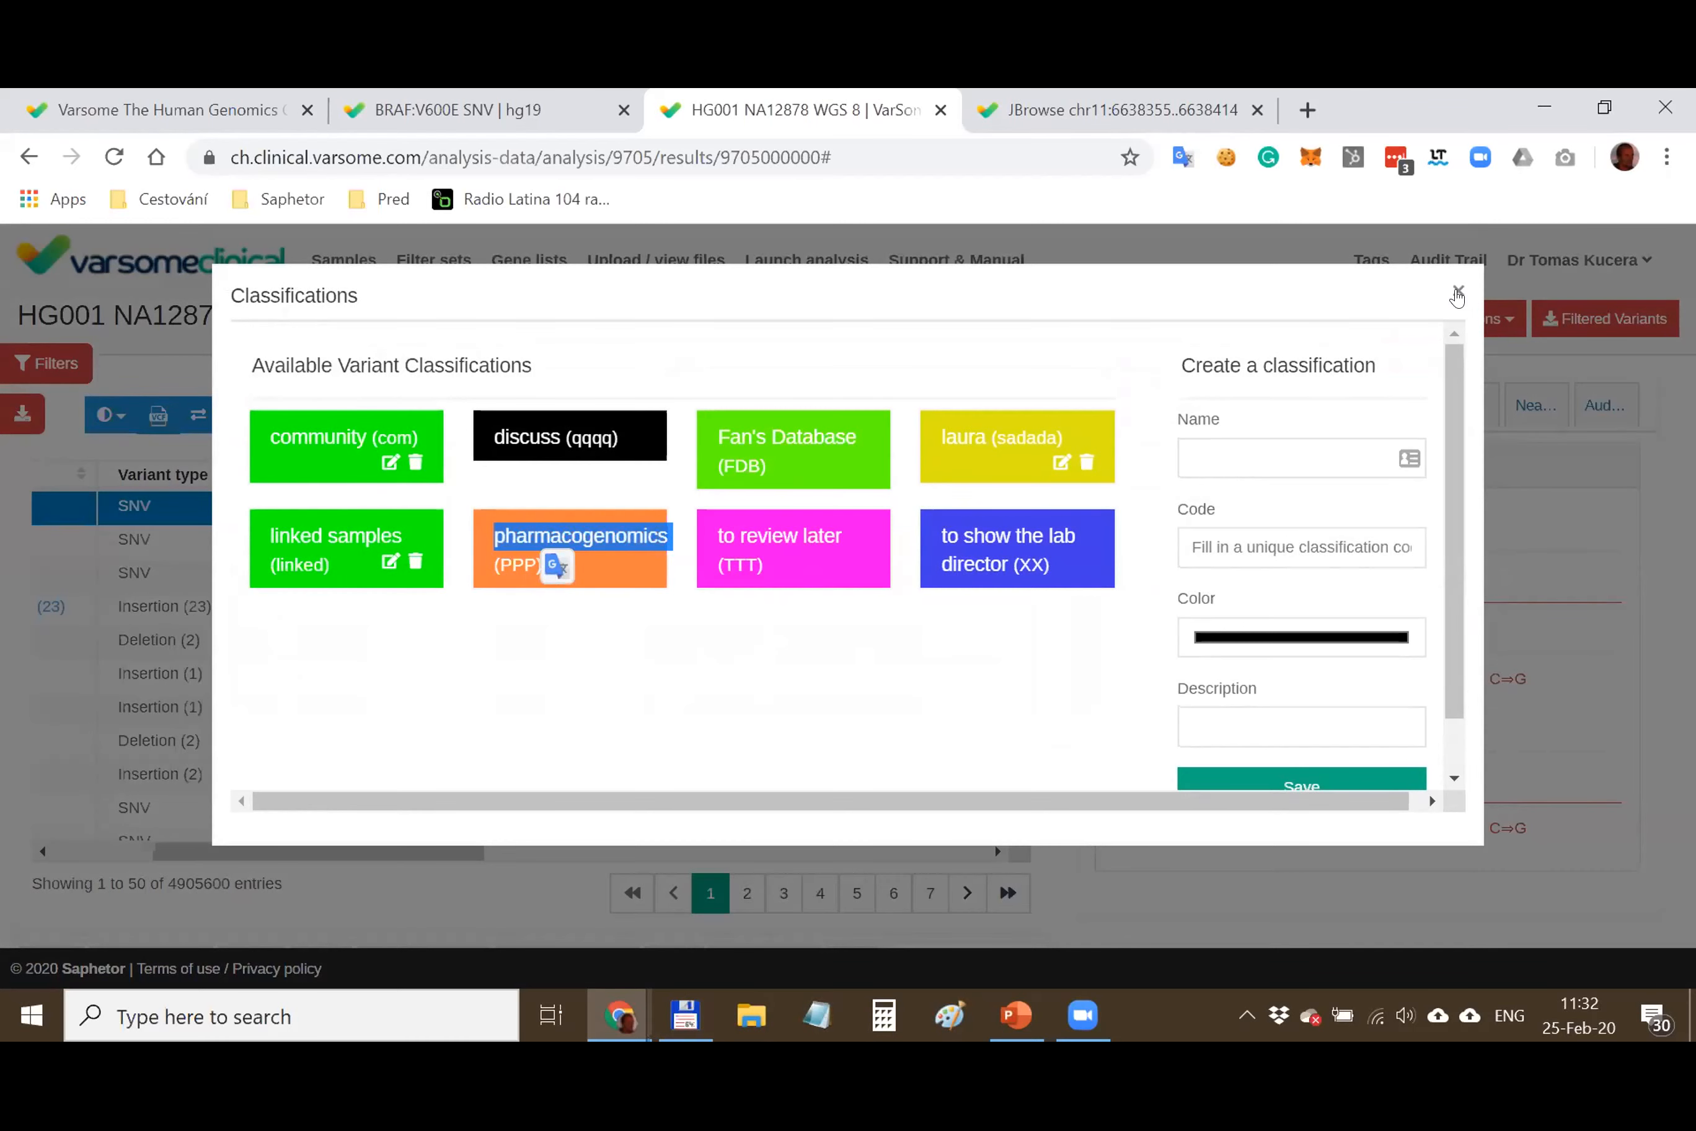
{"action": "left_click", "coordinate": [1457, 295]}
{"action": "right_click", "coordinate": [301, 510]}
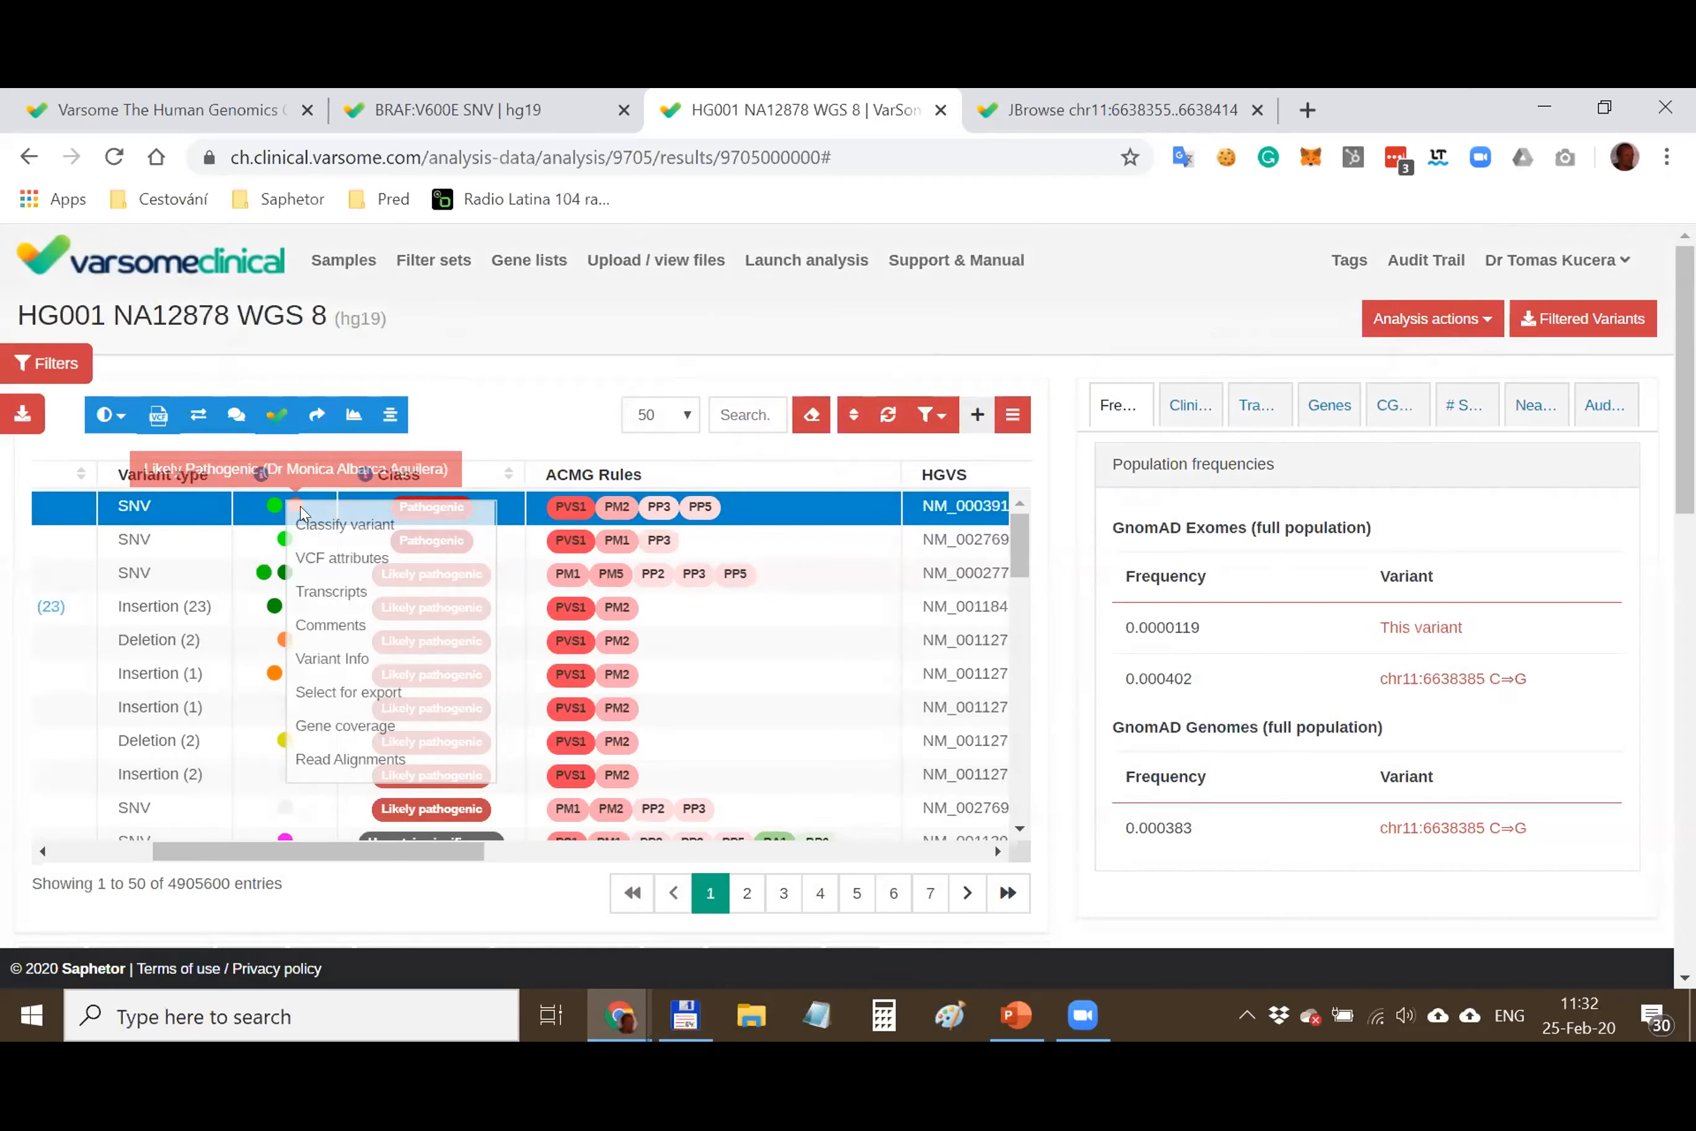
{"action": "mouse_move", "coordinate": [351, 524]}
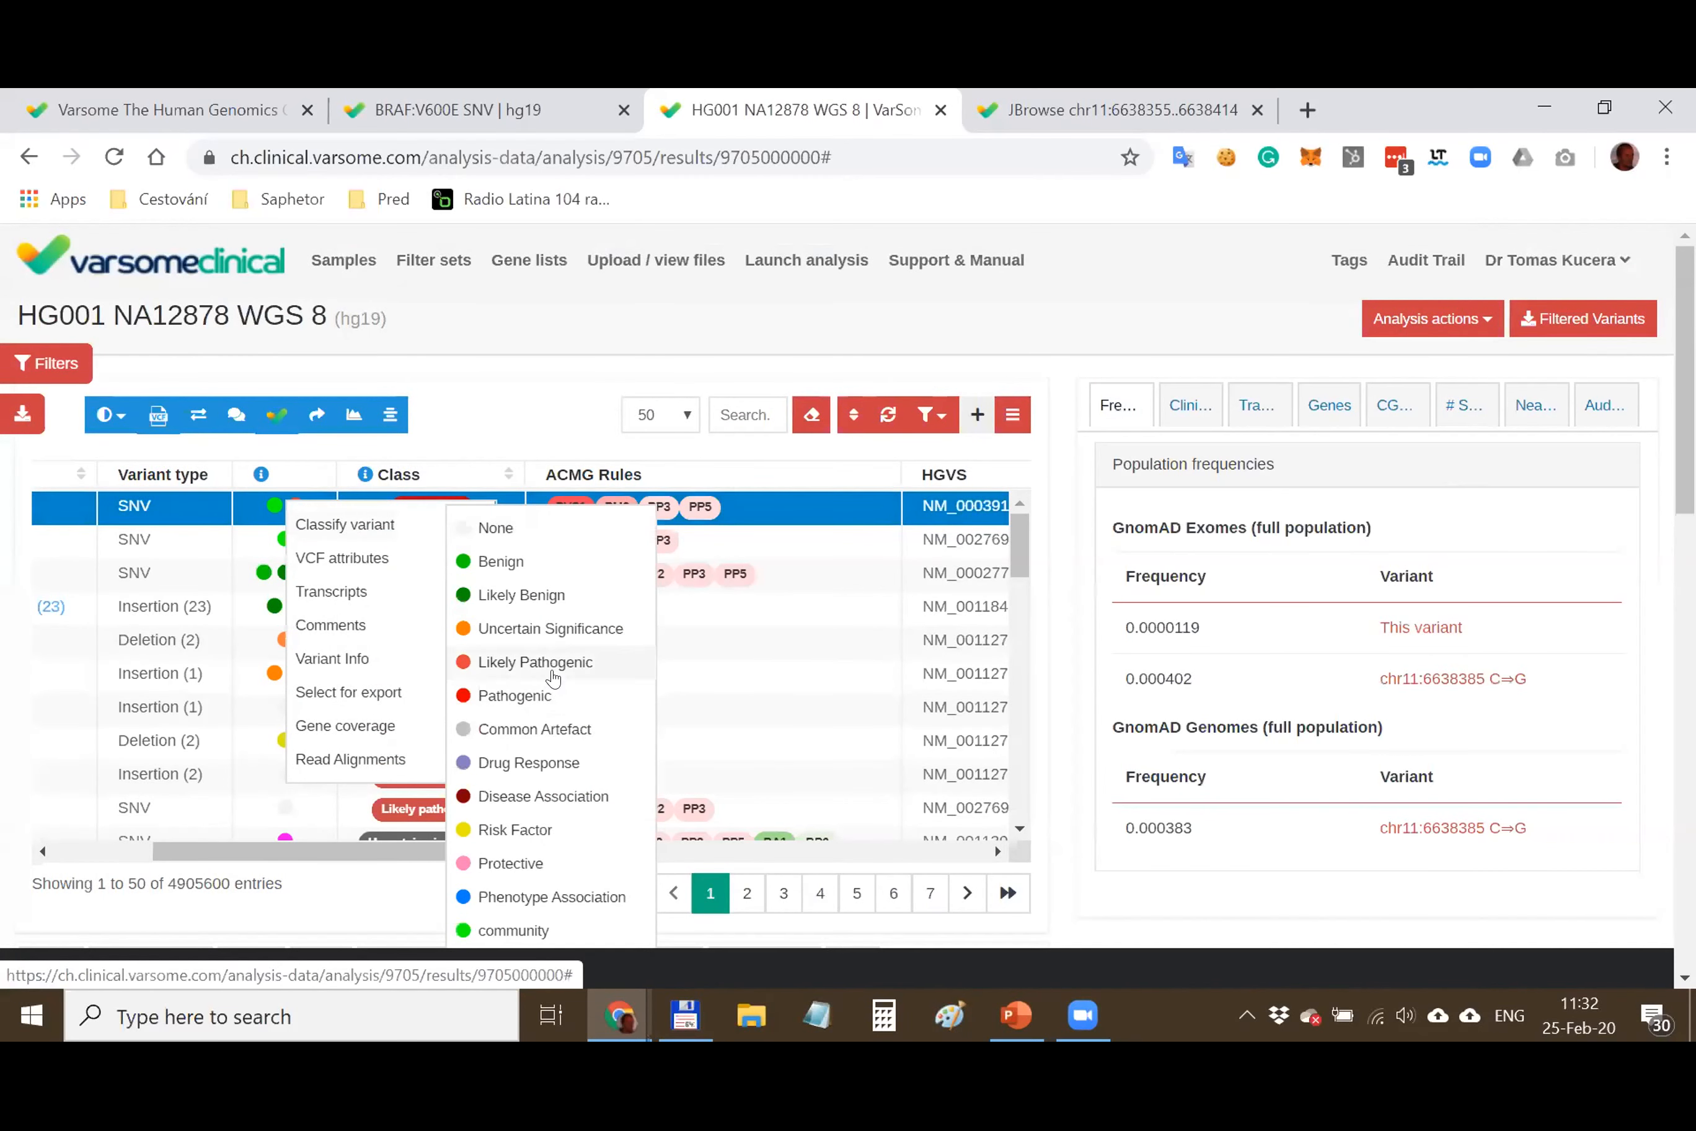
{"action": "scroll", "coordinate": [553, 678], "scroll_direction": "down", "scroll_amount": 2}
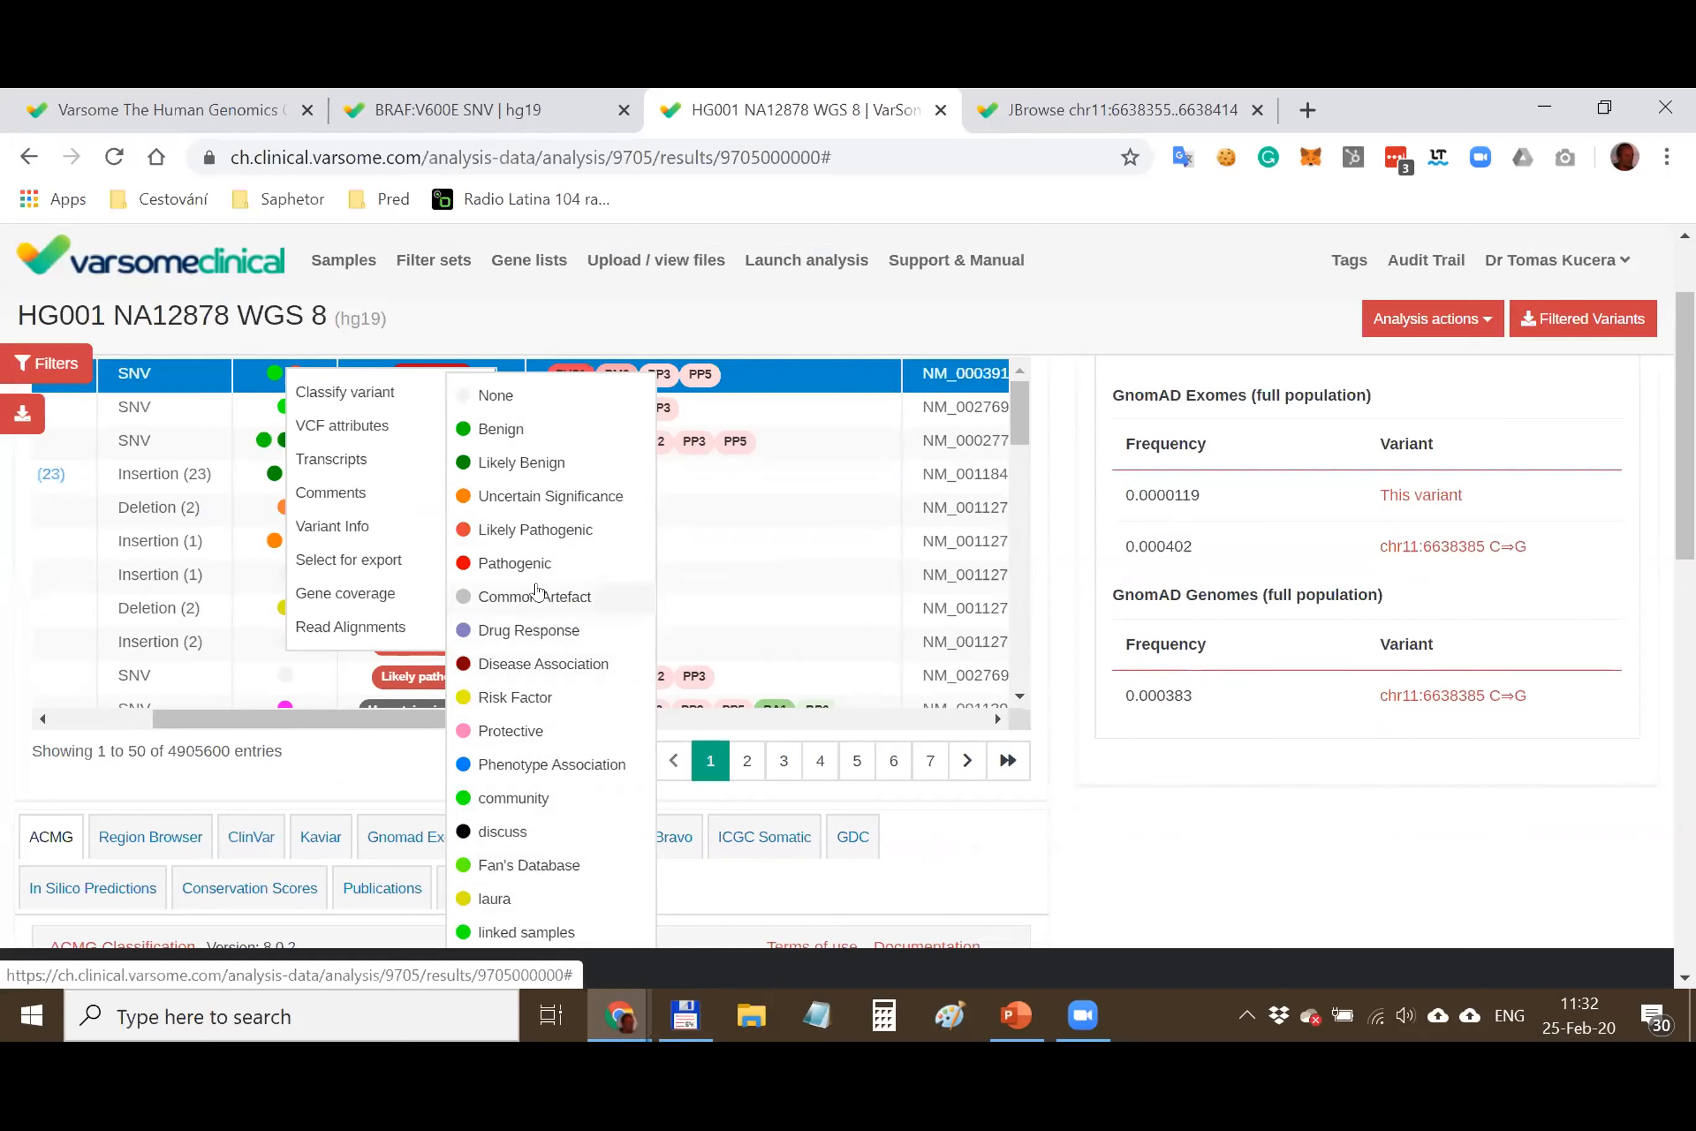
{"action": "scroll", "coordinate": [544, 781], "scroll_direction": "down", "scroll_amount": 2}
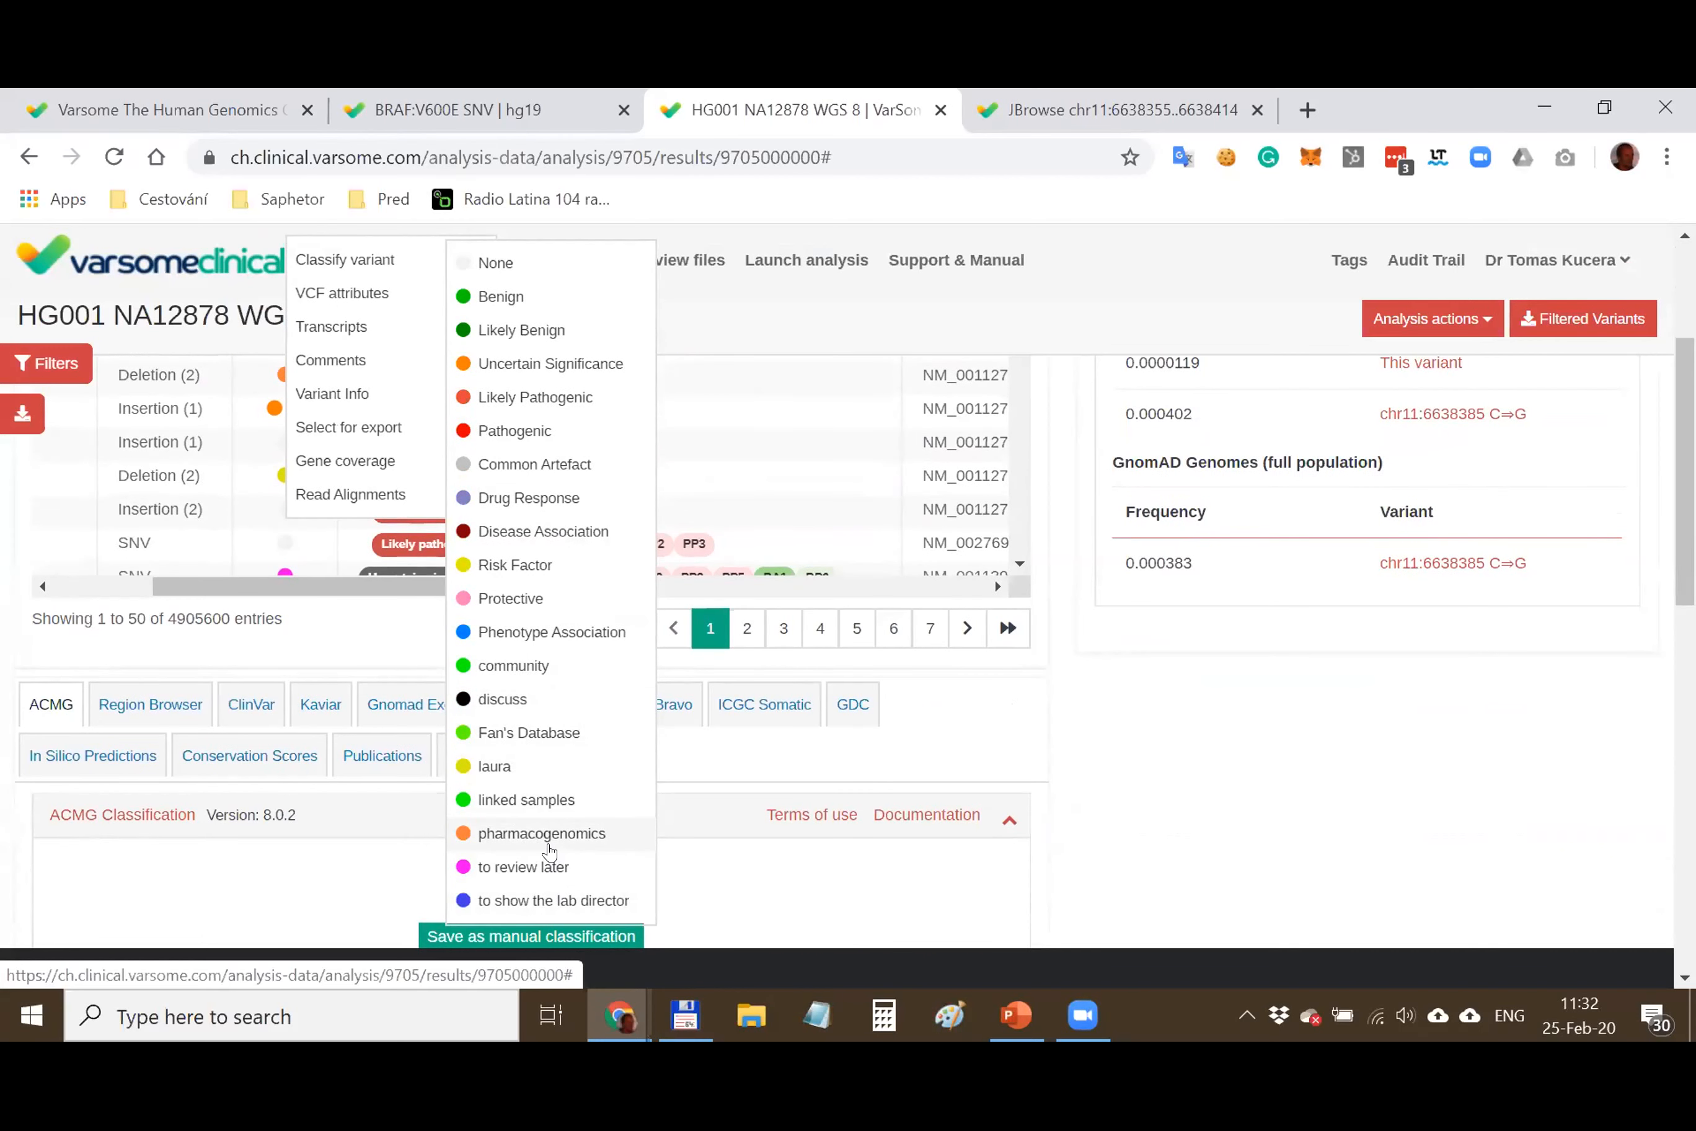
{"action": "left_click", "coordinate": [1049, 657]}
{"action": "scroll", "coordinate": [1050, 656], "scroll_direction": "up", "scroll_amount": 3}
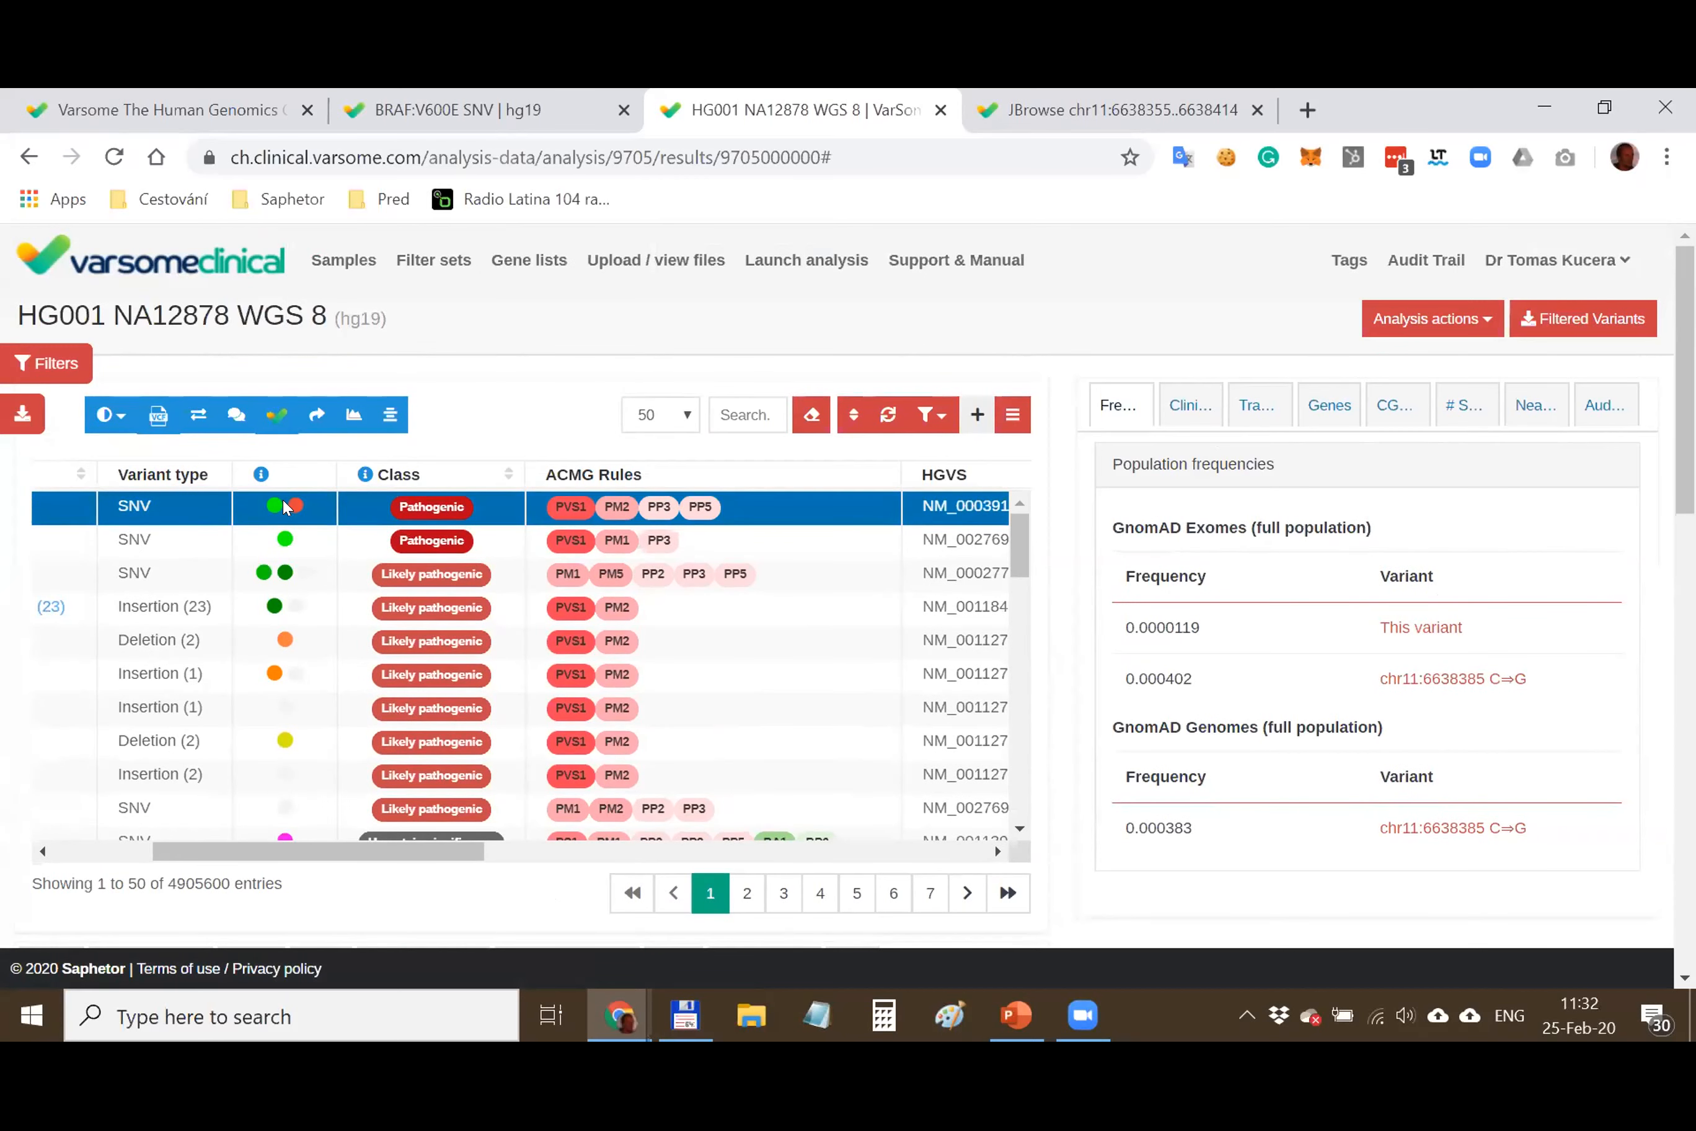
{"action": "mouse_move", "coordinate": [292, 505]}
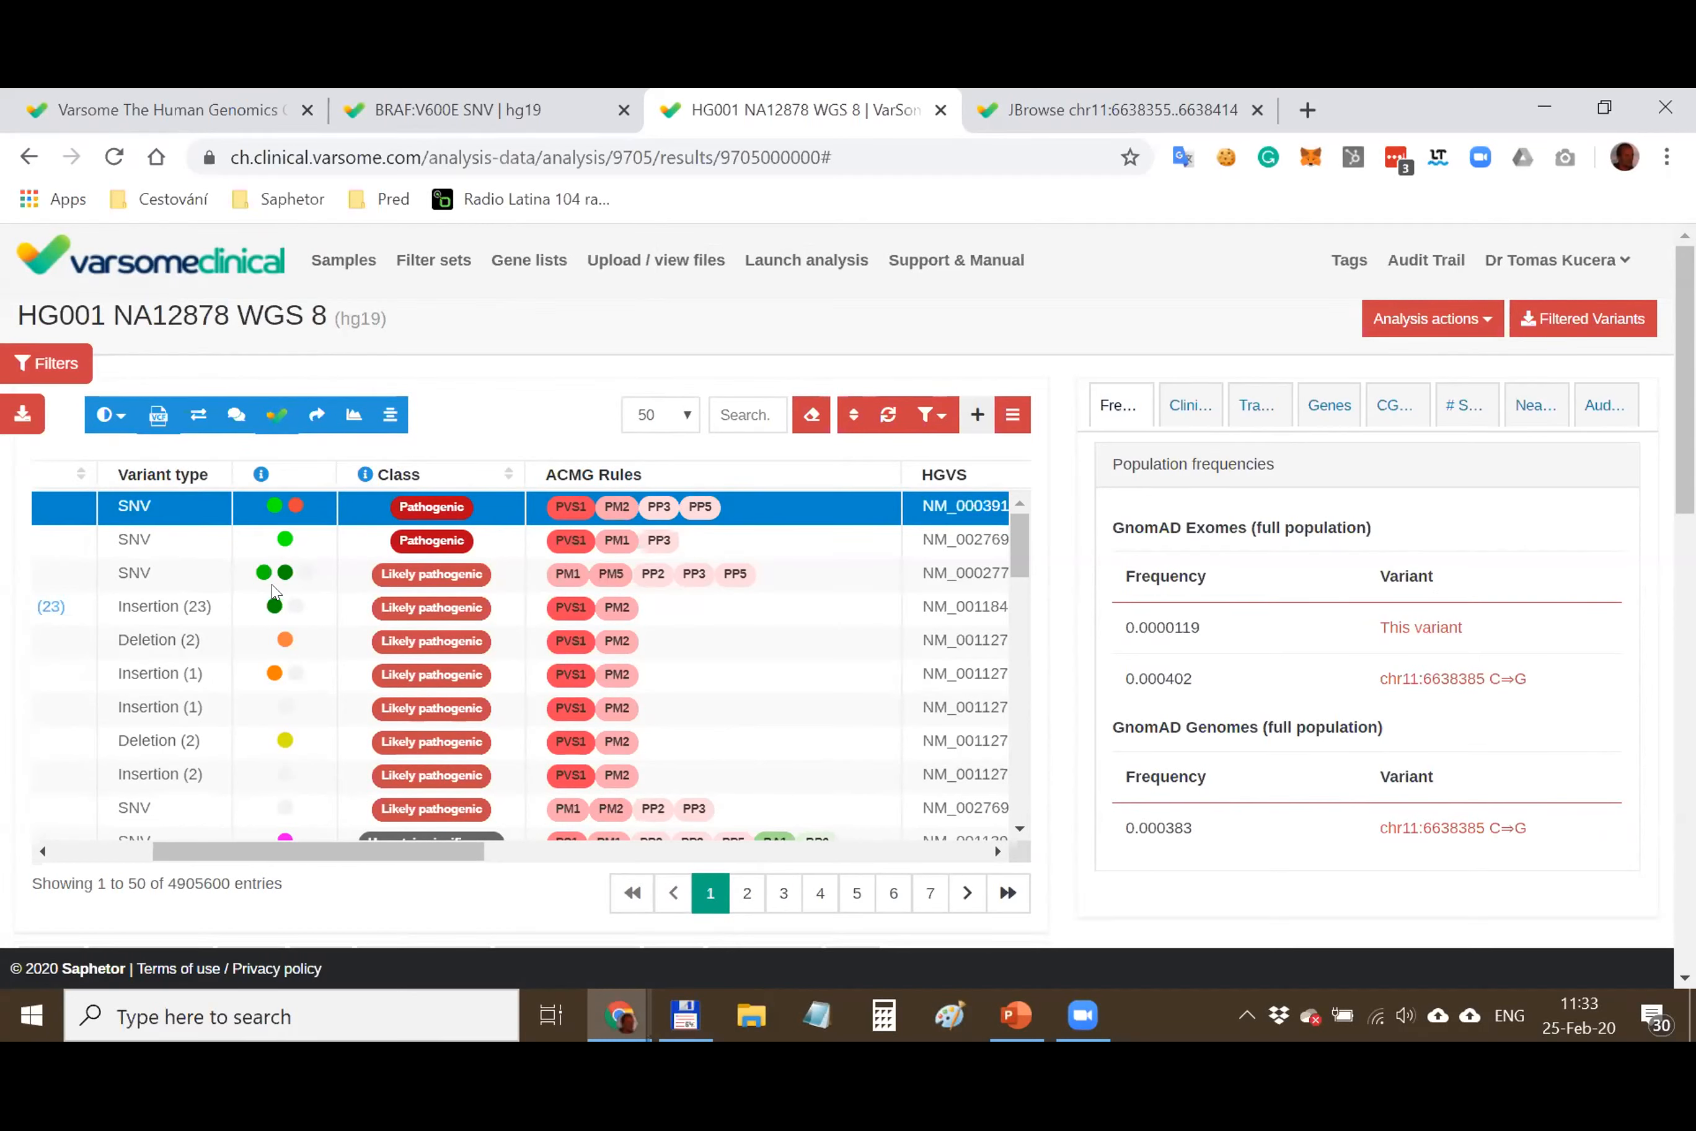
Bring up the new analysis from FASTQ files form
{"action": "left_click", "coordinate": [931, 414]}
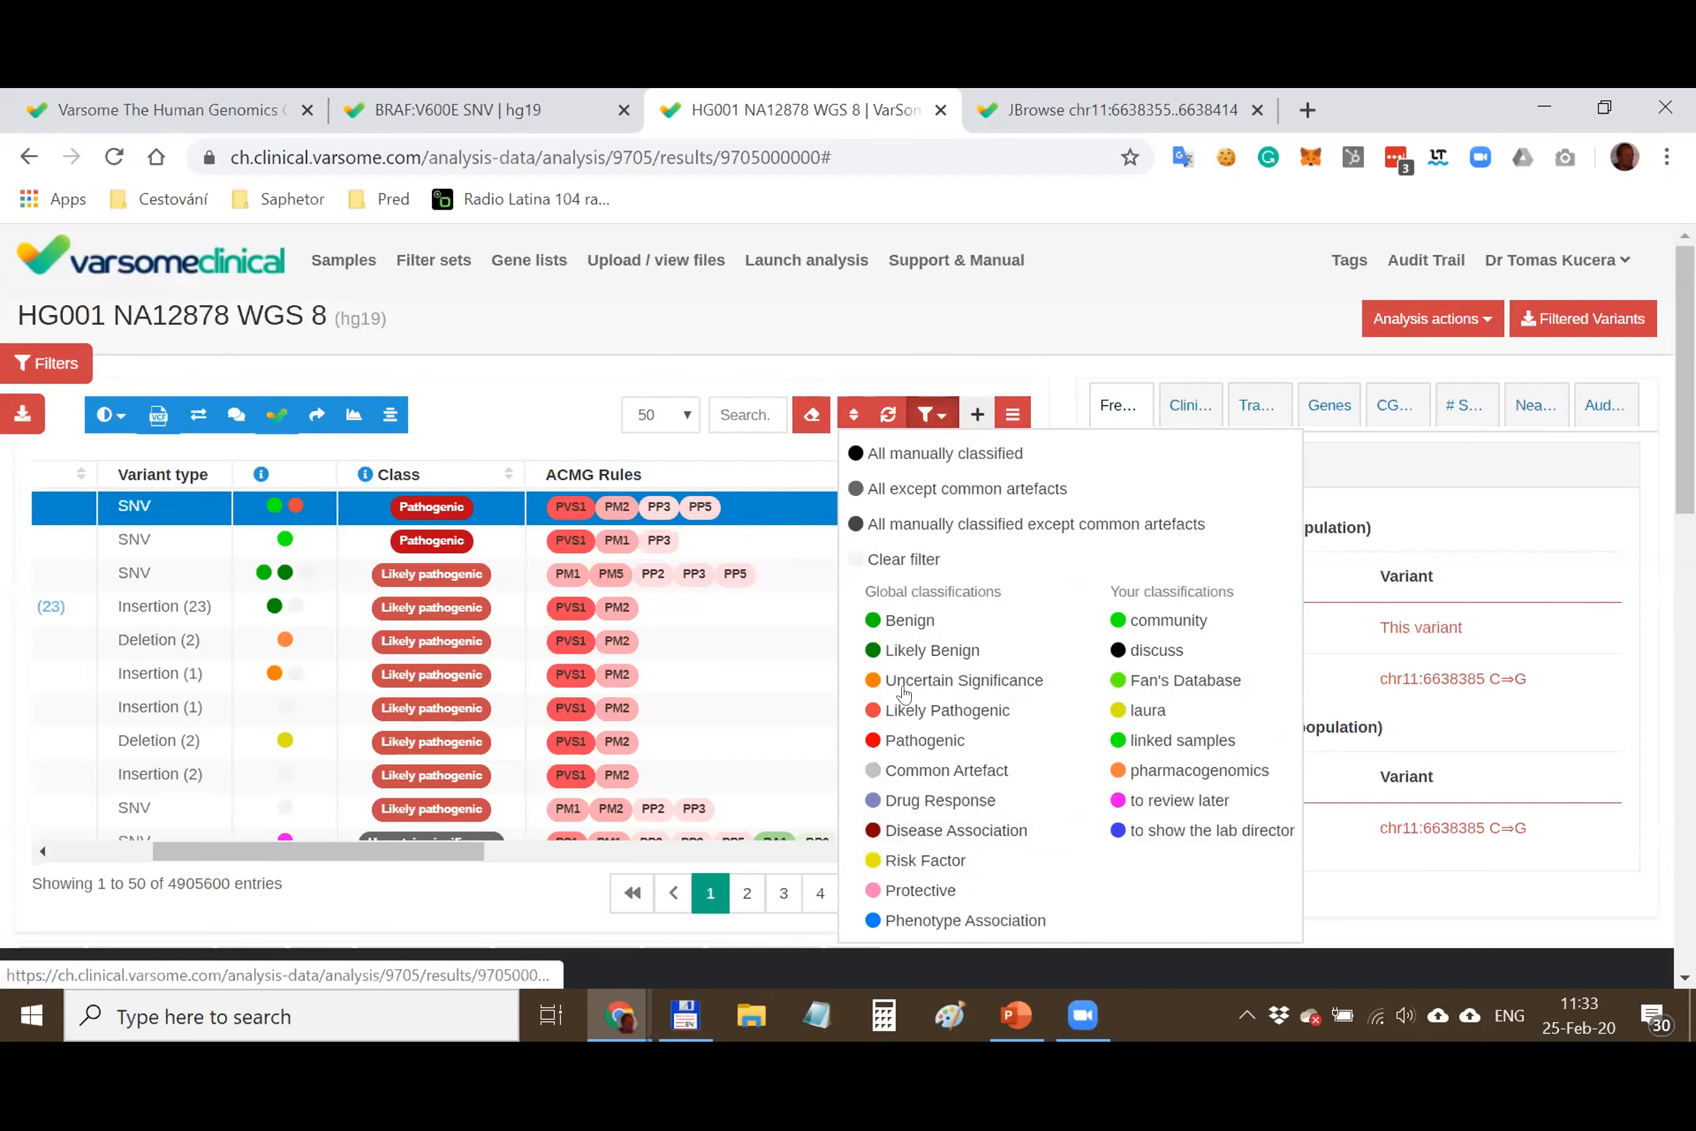
{"action": "mouse_move", "coordinate": [806, 260]}
{"action": "left_click", "coordinate": [775, 342]}
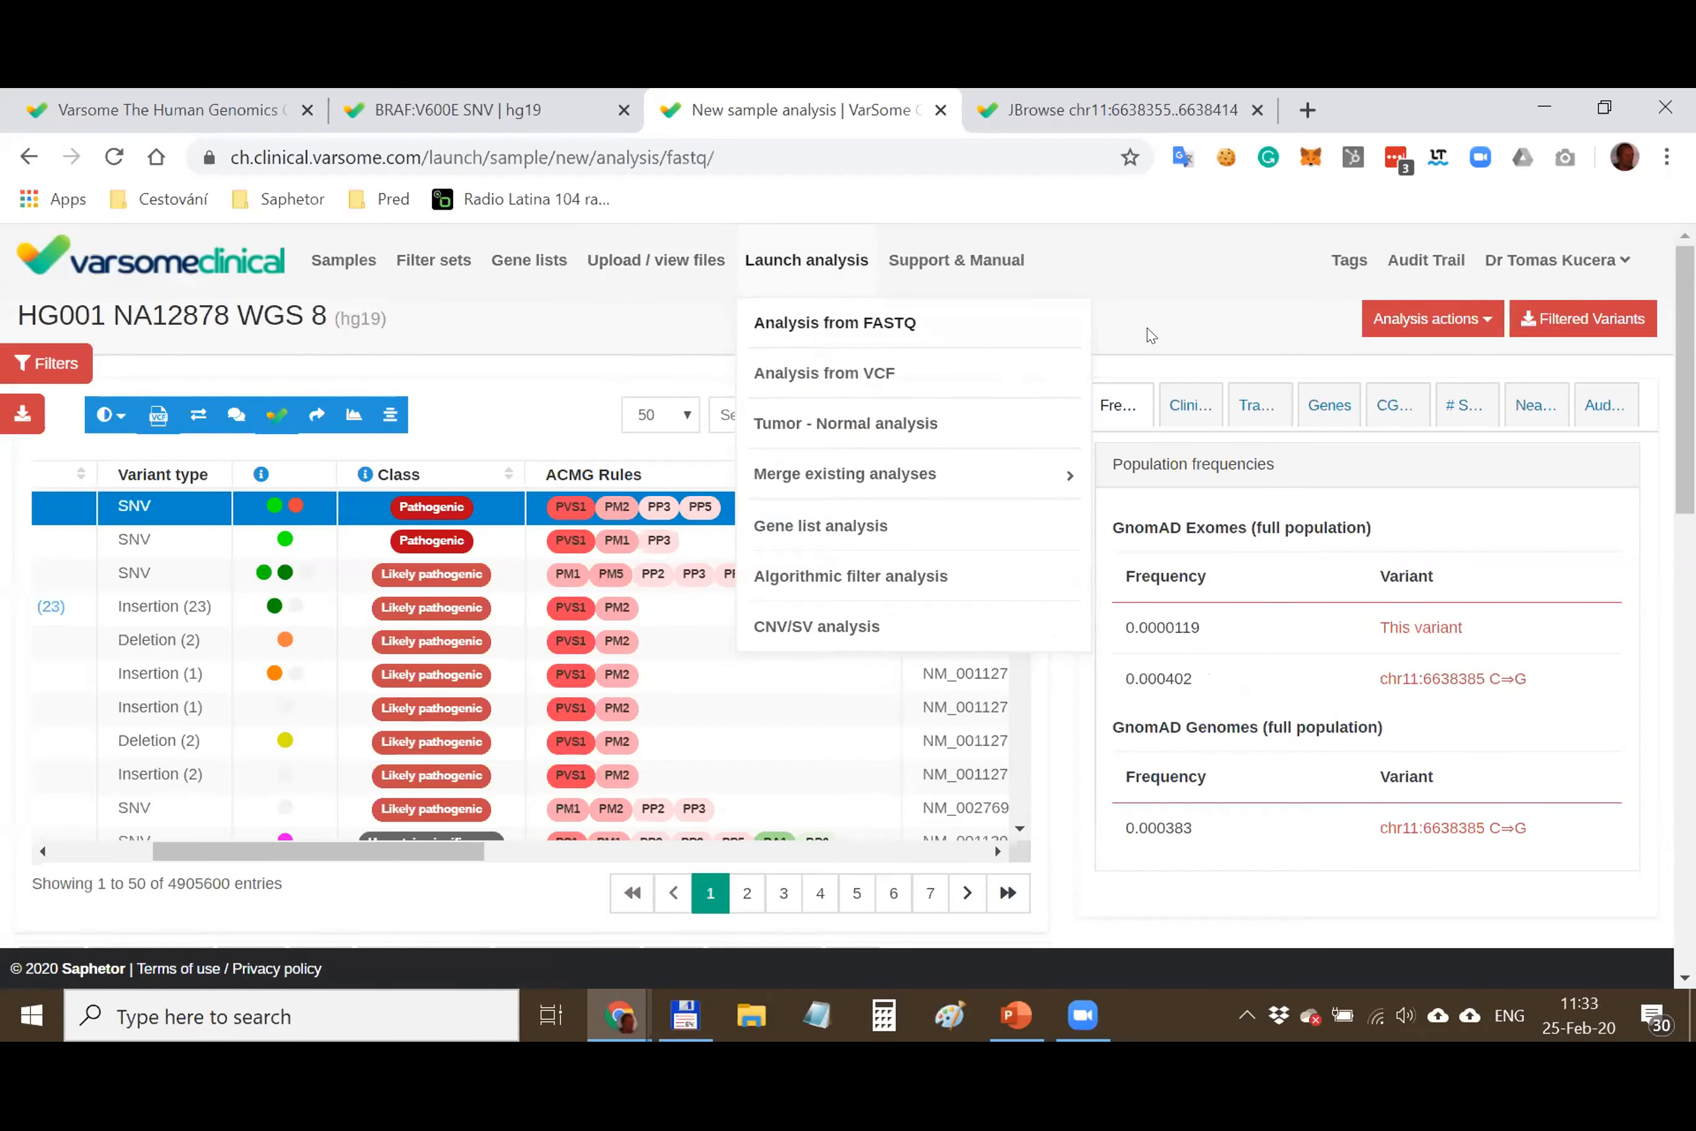
{"action": "left_click", "coordinate": [112, 156]}
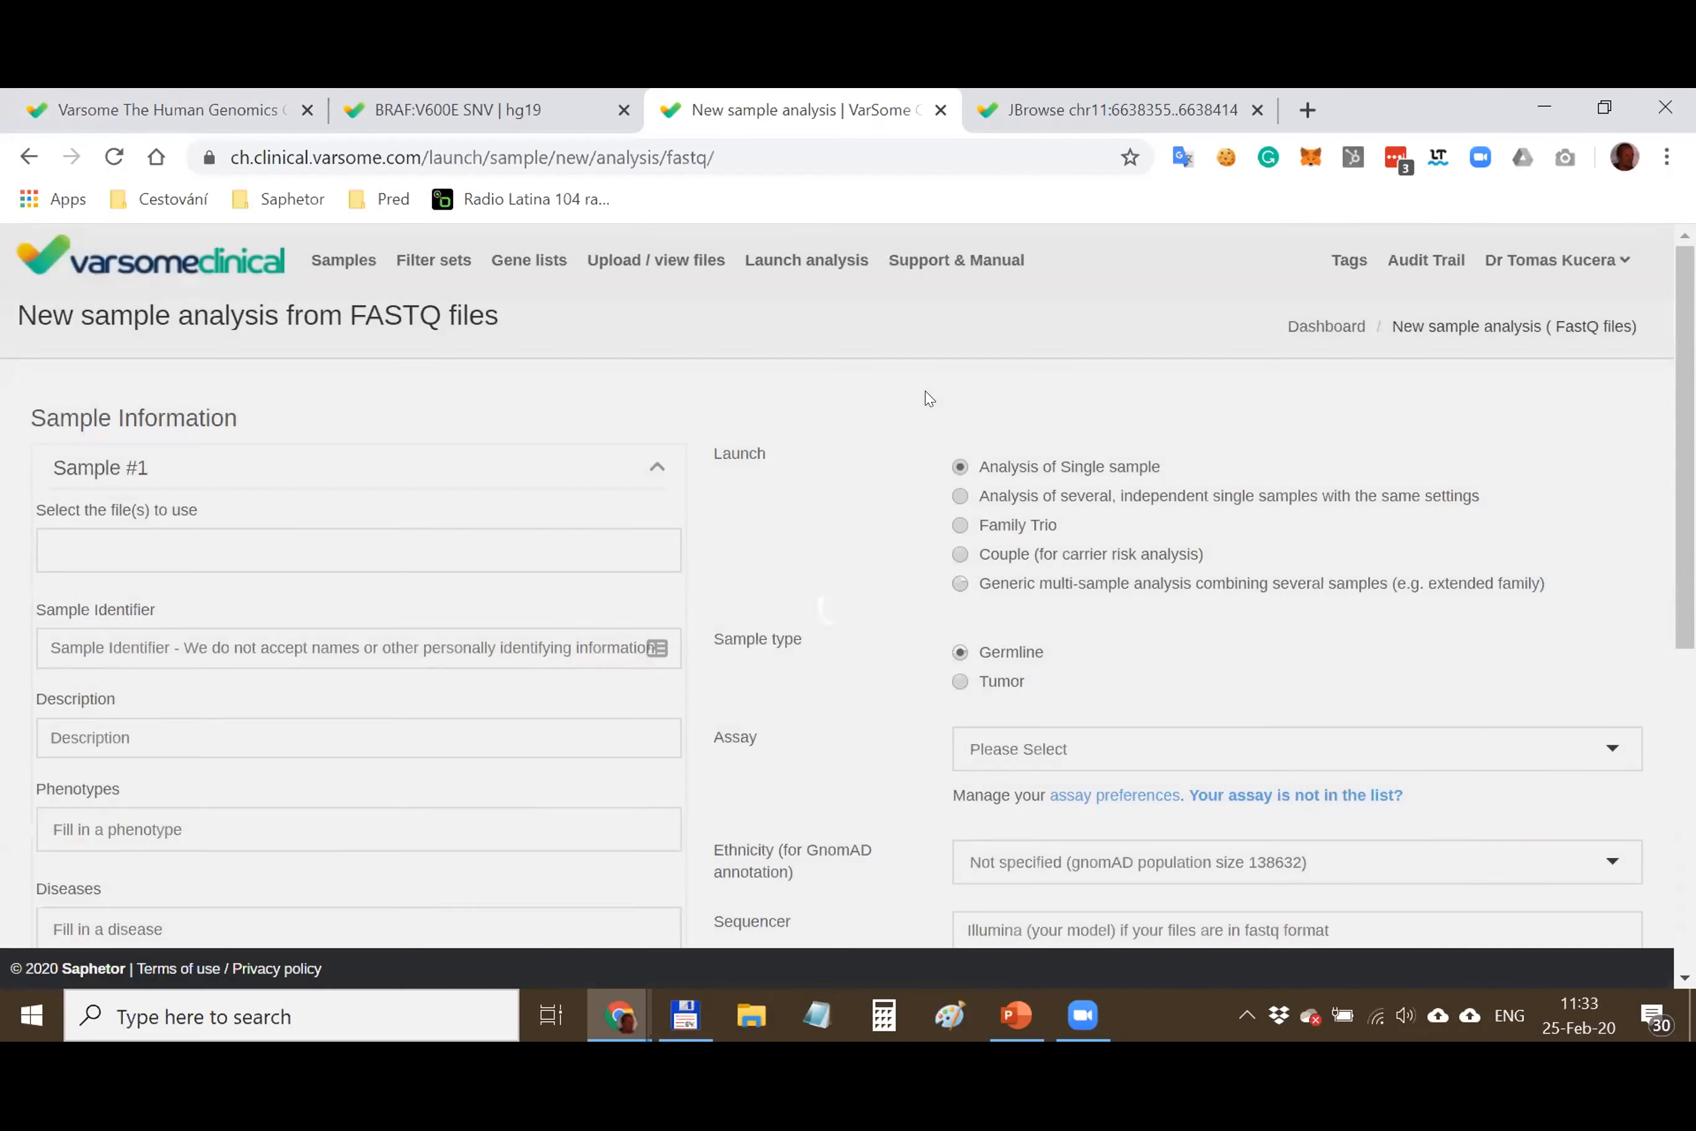
From the Samples list, reopen HG001 NA12878 WGS 8's results with 4905600 variants
{"action": "left_click", "coordinate": [343, 260]}
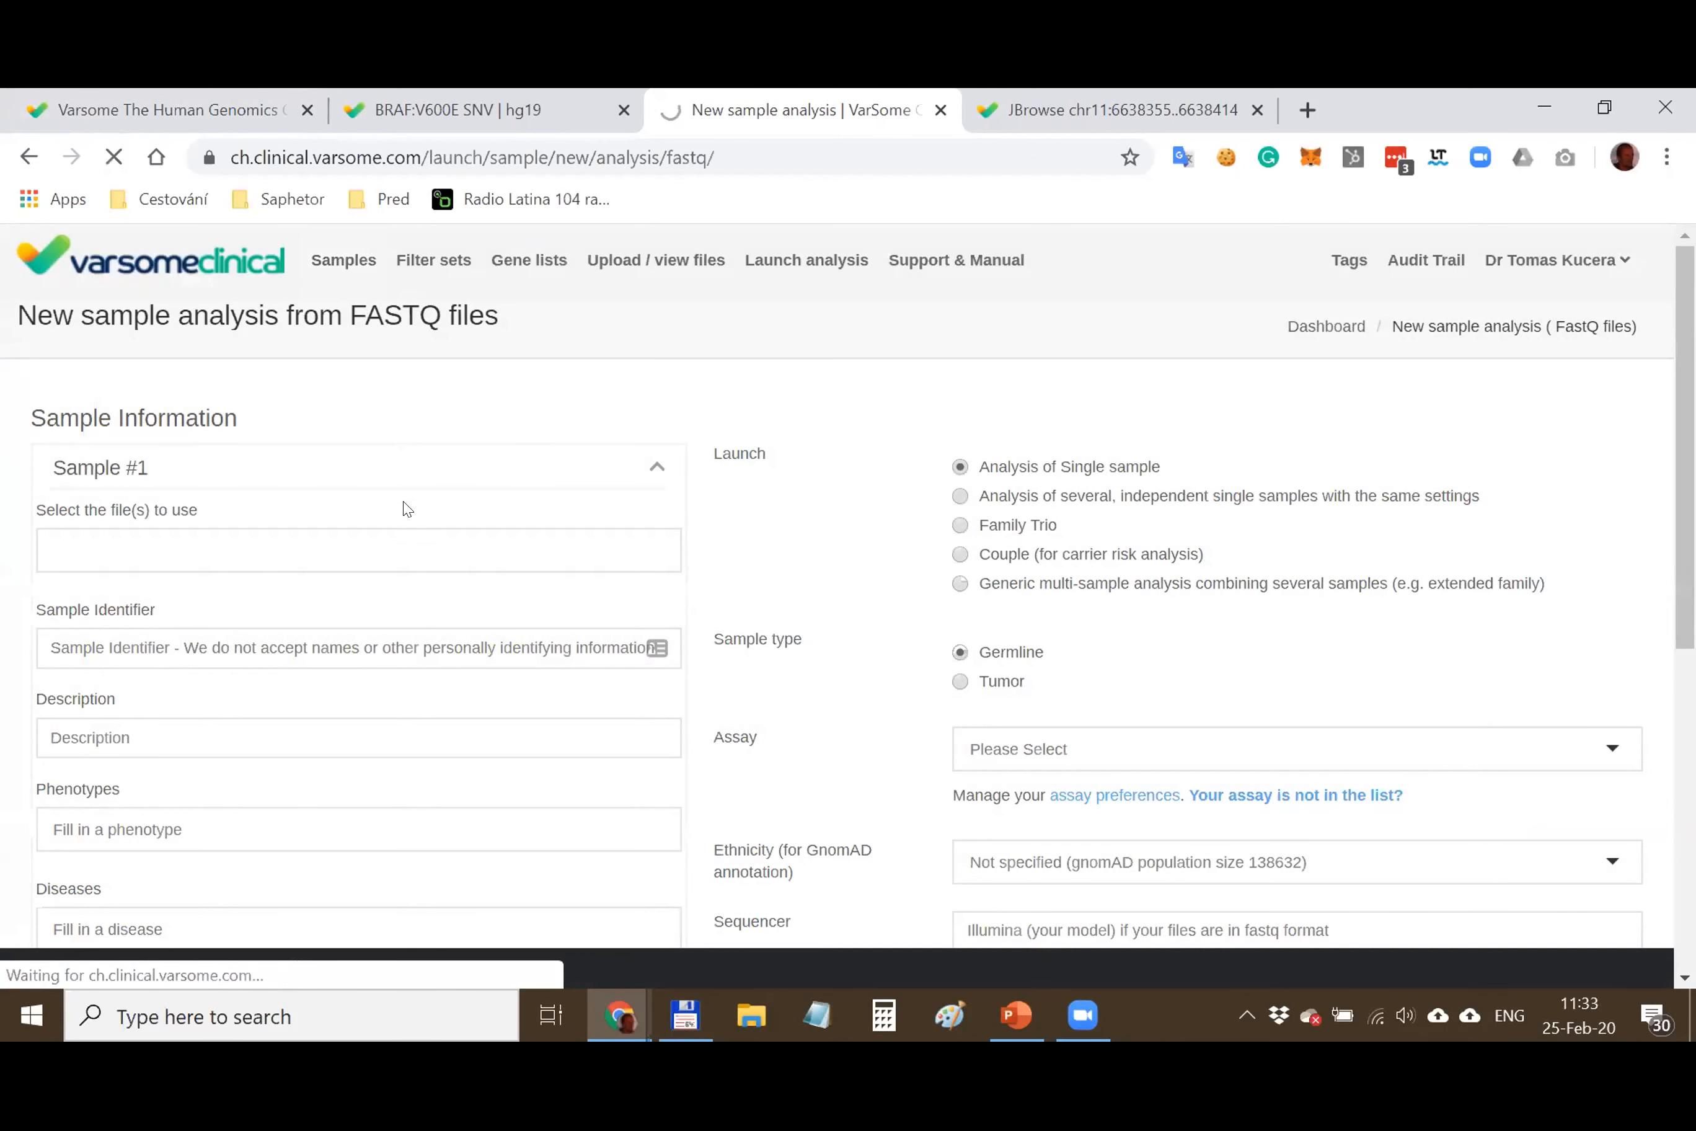
{"action": "scroll", "coordinate": [409, 544], "scroll_direction": "down", "scroll_amount": 9}
{"action": "scroll", "coordinate": [404, 552], "scroll_direction": "down", "scroll_amount": 15}
{"action": "scroll", "coordinate": [402, 552], "scroll_direction": "up", "scroll_amount": 3}
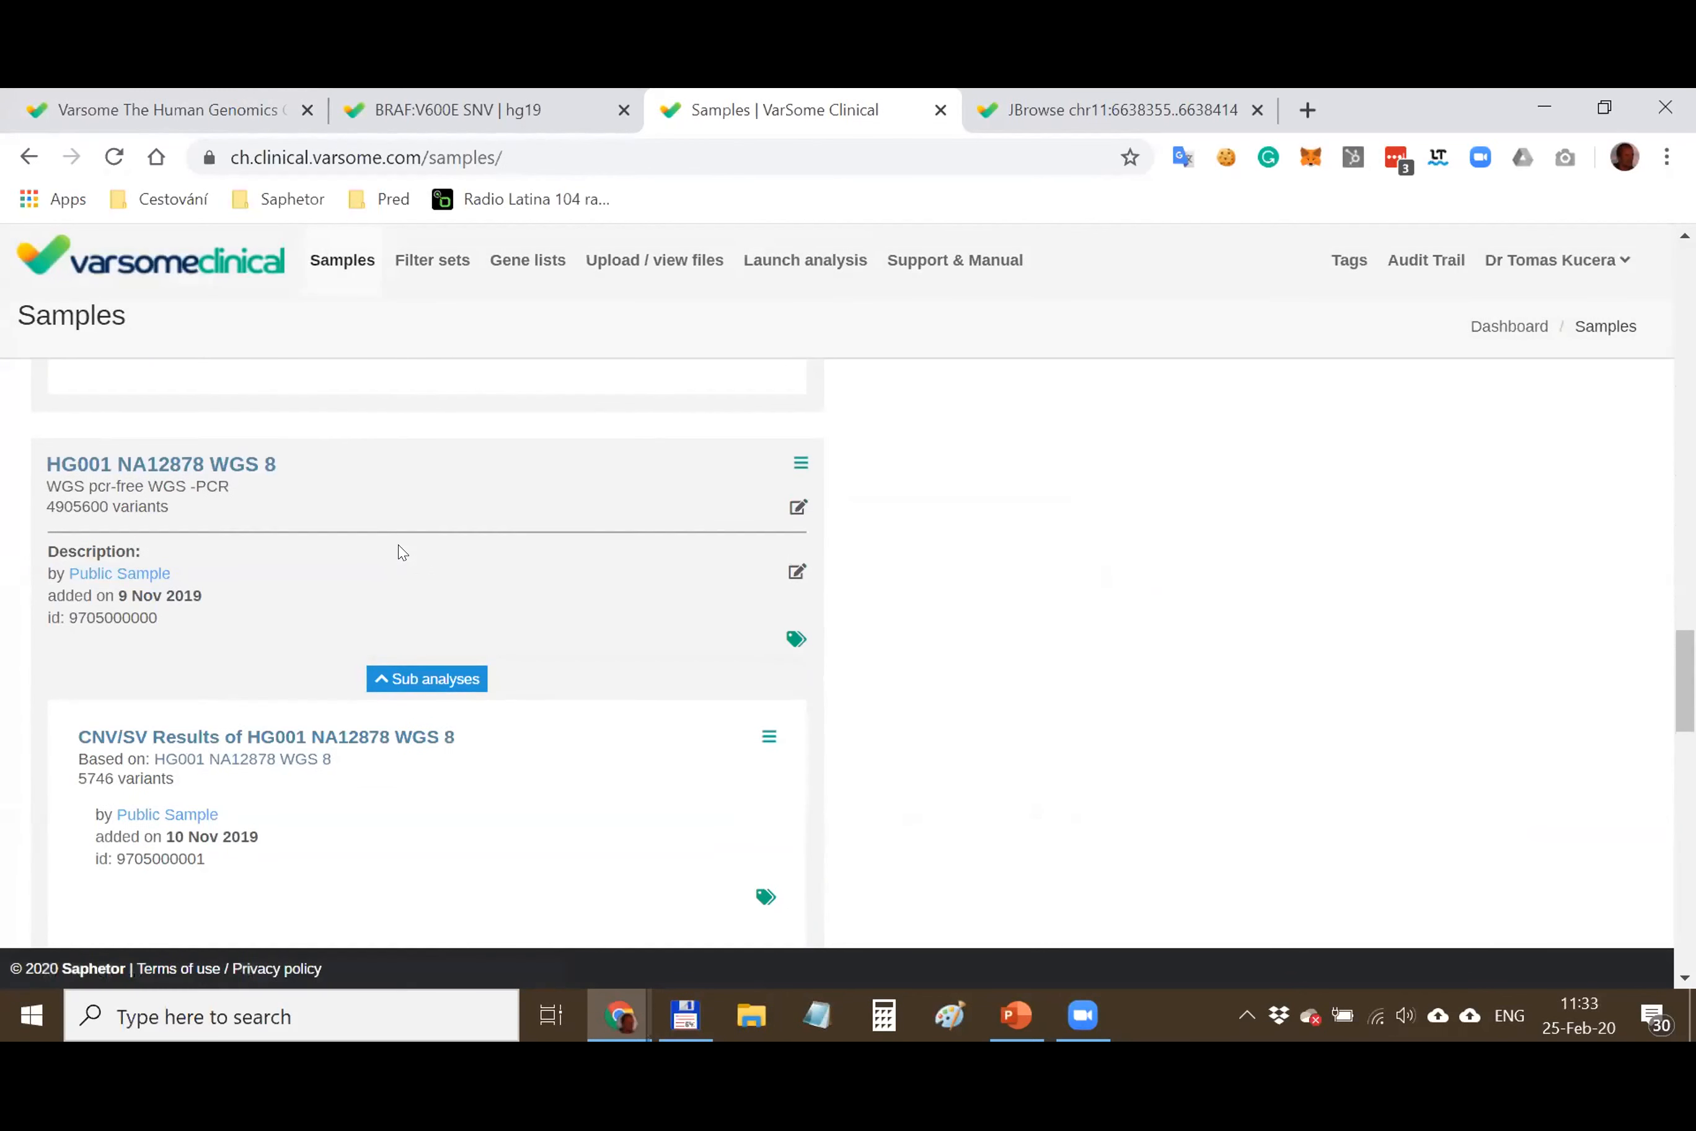
{"action": "scroll", "coordinate": [402, 552], "scroll_direction": "up", "scroll_amount": 2}
{"action": "left_click", "coordinate": [219, 593]}
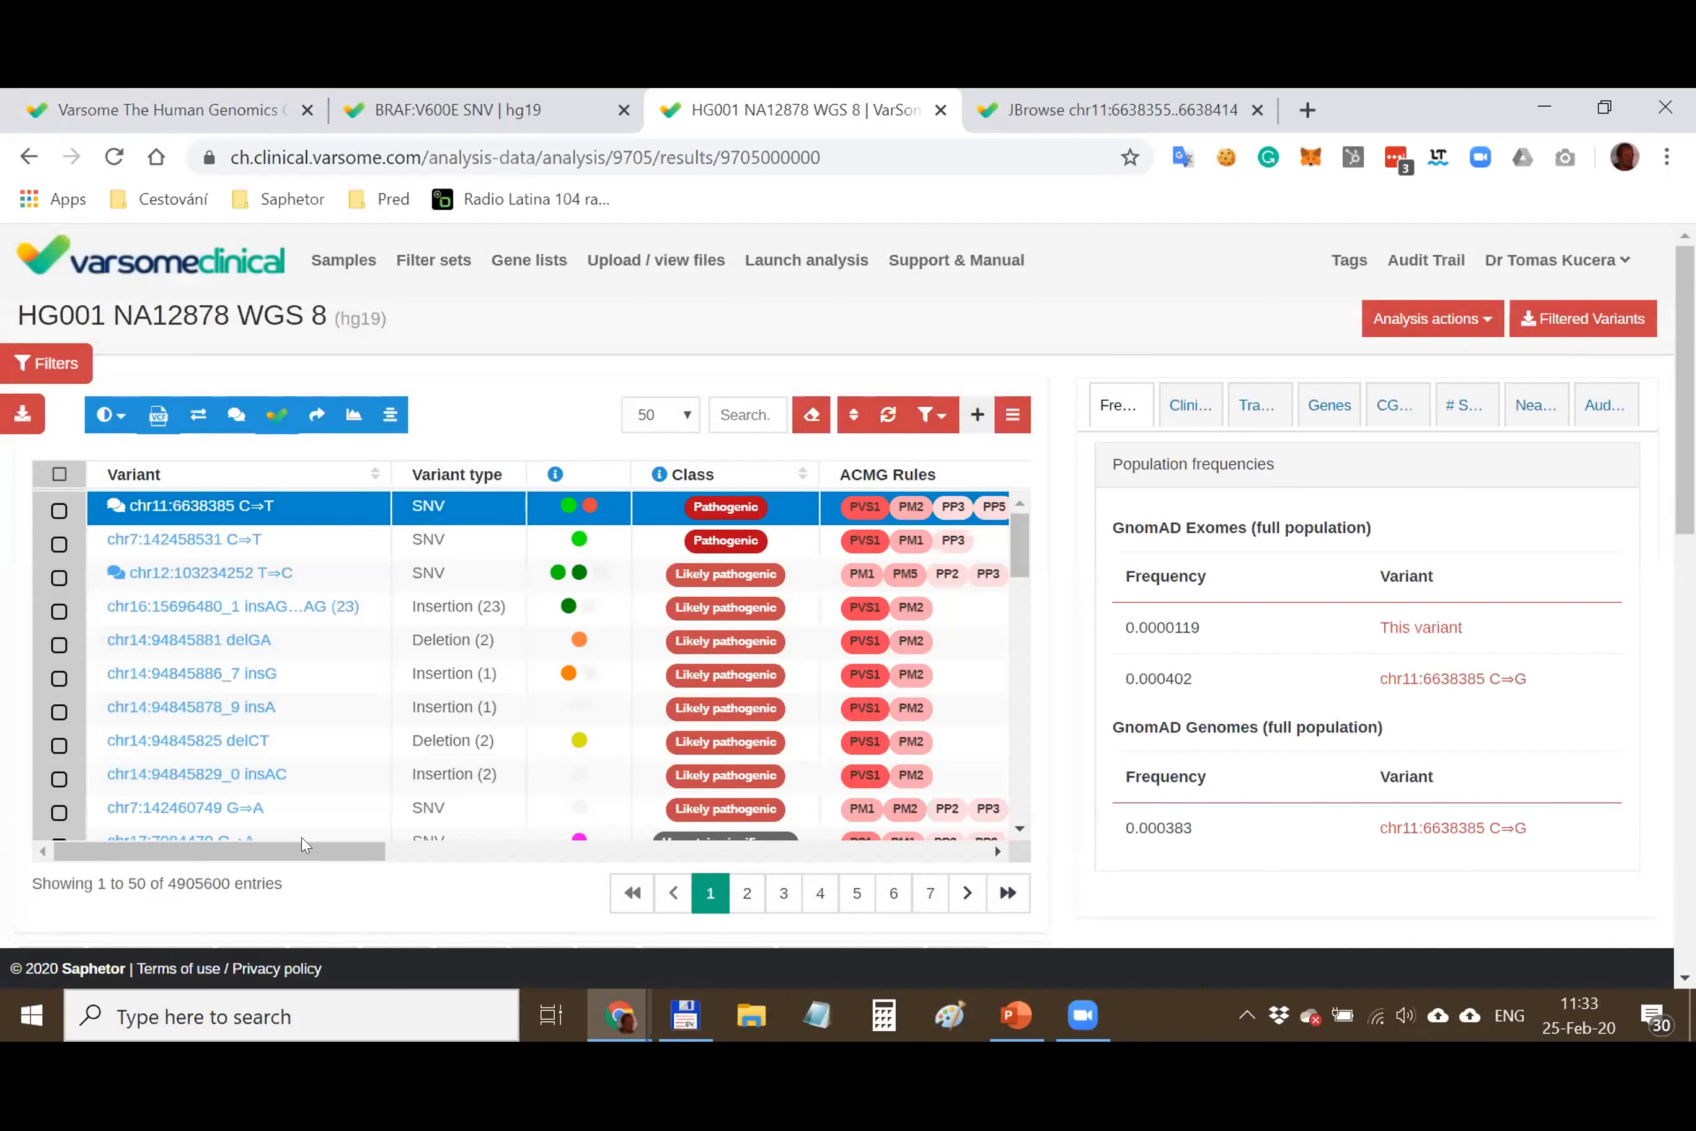
Show the # Samples panel for chr11:6638385 C⇒T with the table scrolled sideways
{"action": "left_click_drag", "start_coordinate": [281, 851], "coordinate": [376, 851]}
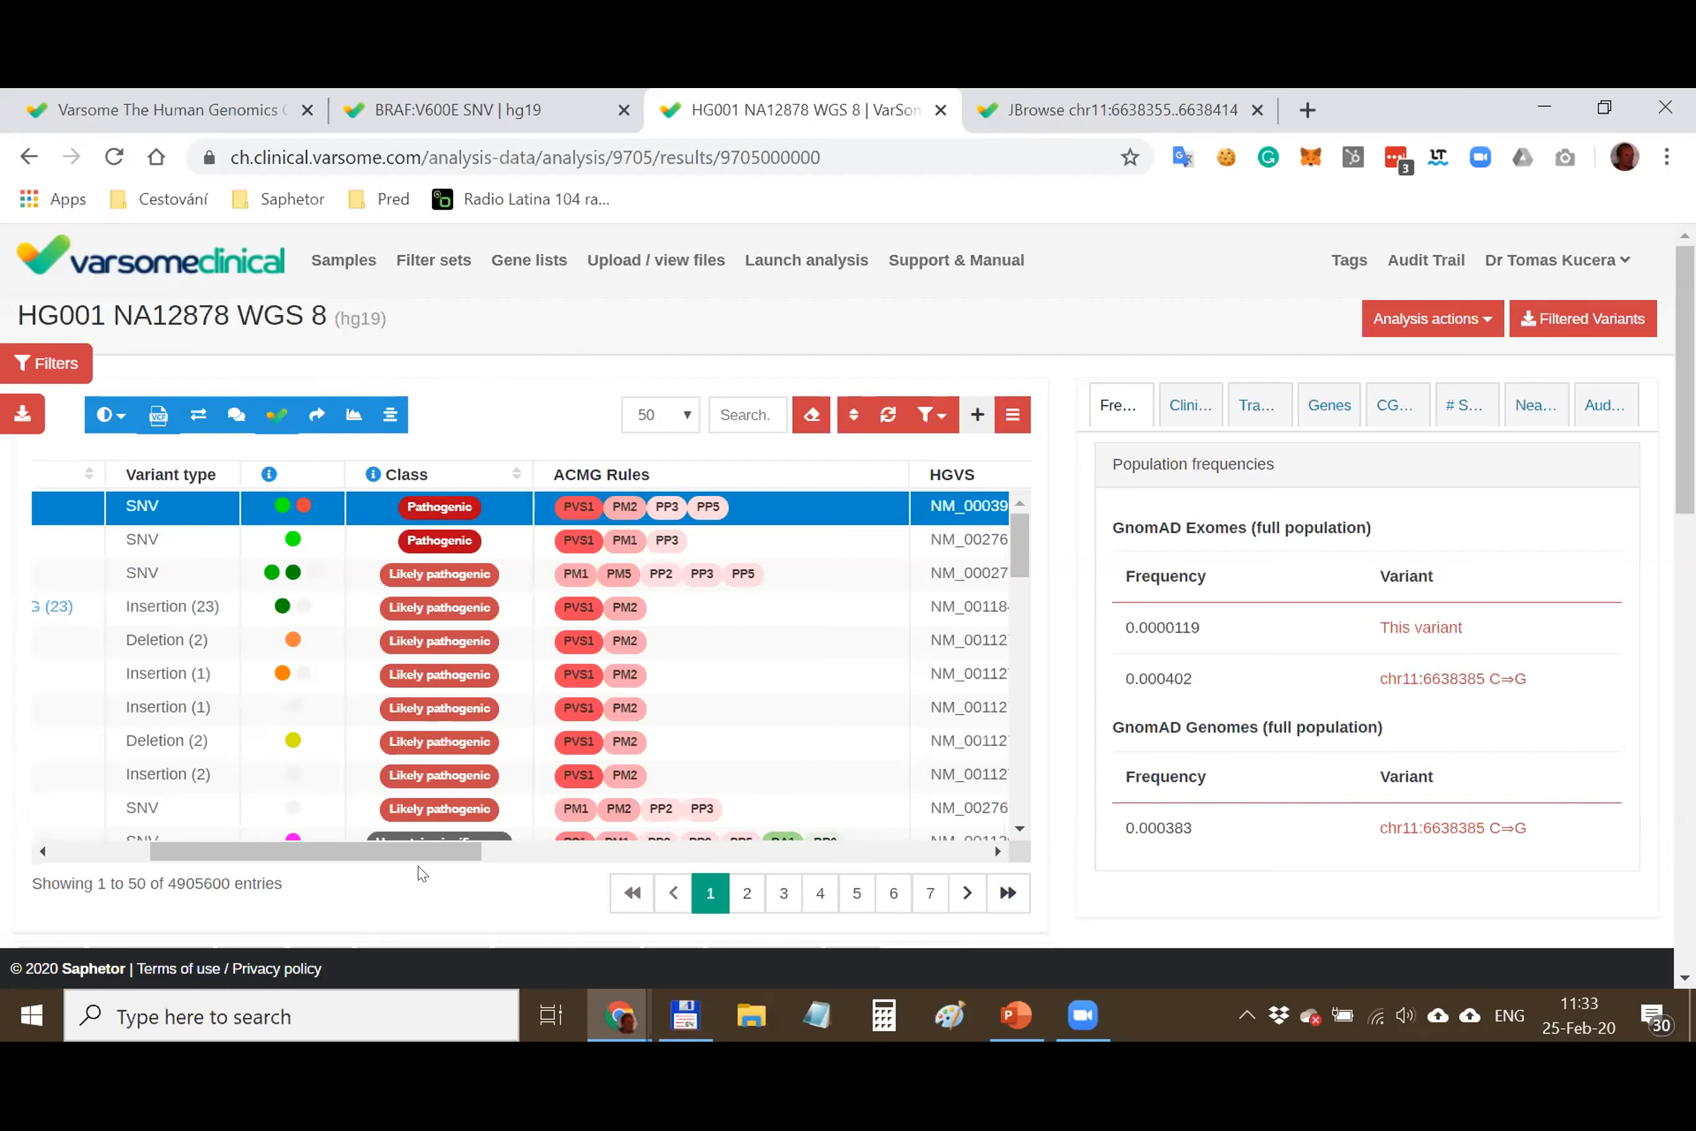
{"action": "left_click_drag", "start_coordinate": [425, 854], "coordinate": [454, 854]}
{"action": "left_click", "coordinate": [1463, 412]}
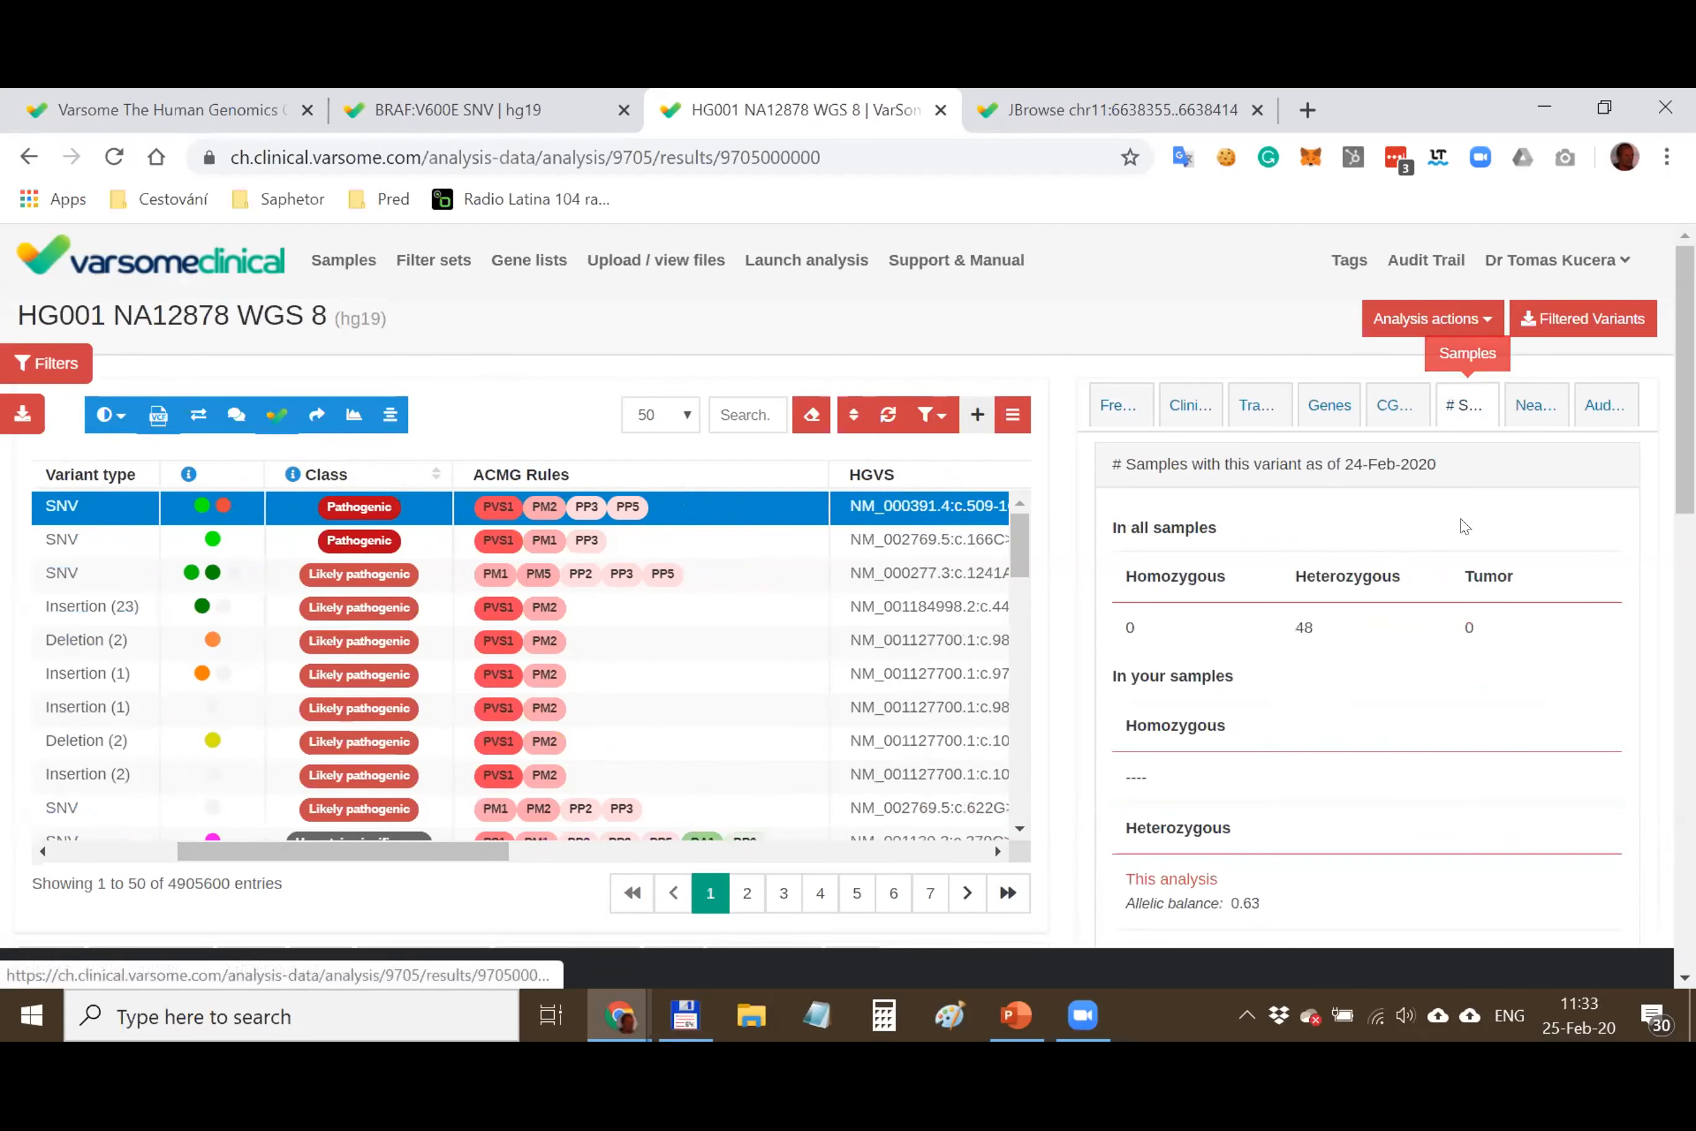
{"action": "scroll", "coordinate": [1423, 569], "scroll_direction": "down", "scroll_amount": 3}
{"action": "scroll", "coordinate": [1240, 635], "scroll_direction": "up", "scroll_amount": 3}
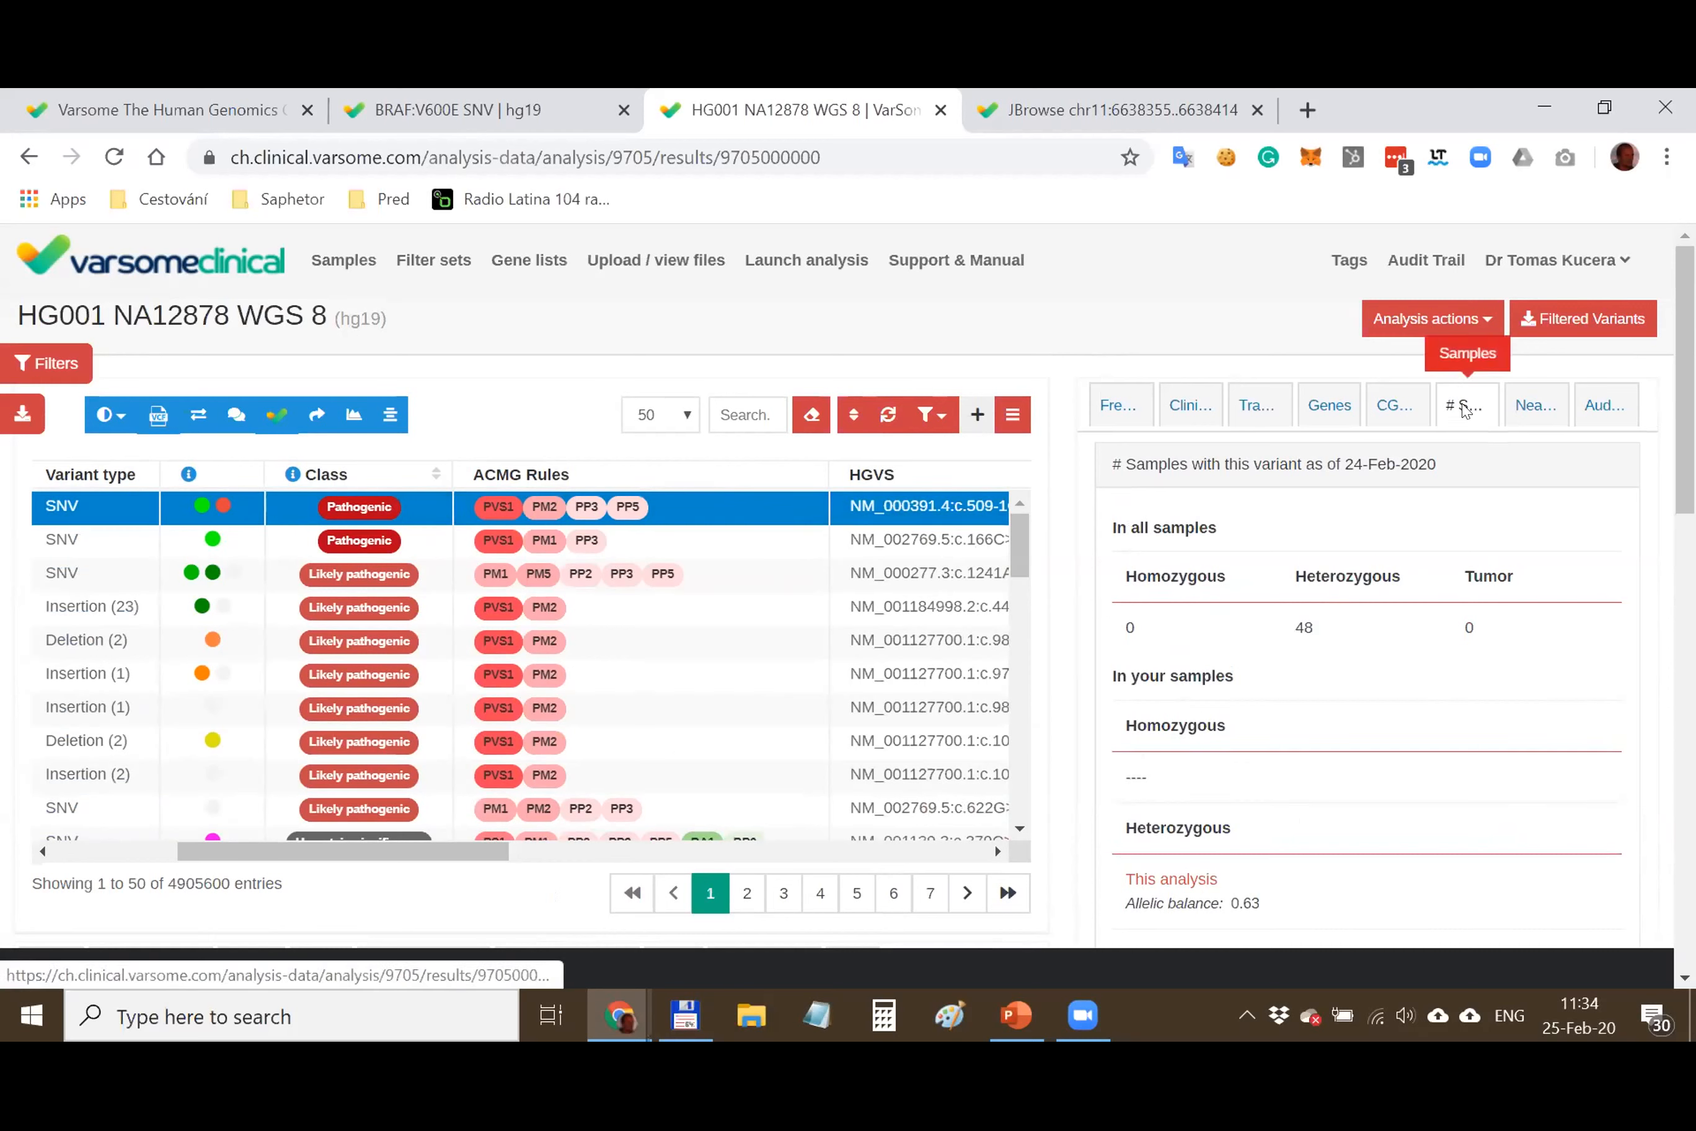
{"action": "scroll", "coordinate": [1460, 415], "scroll_direction": "down", "scroll_amount": 3}
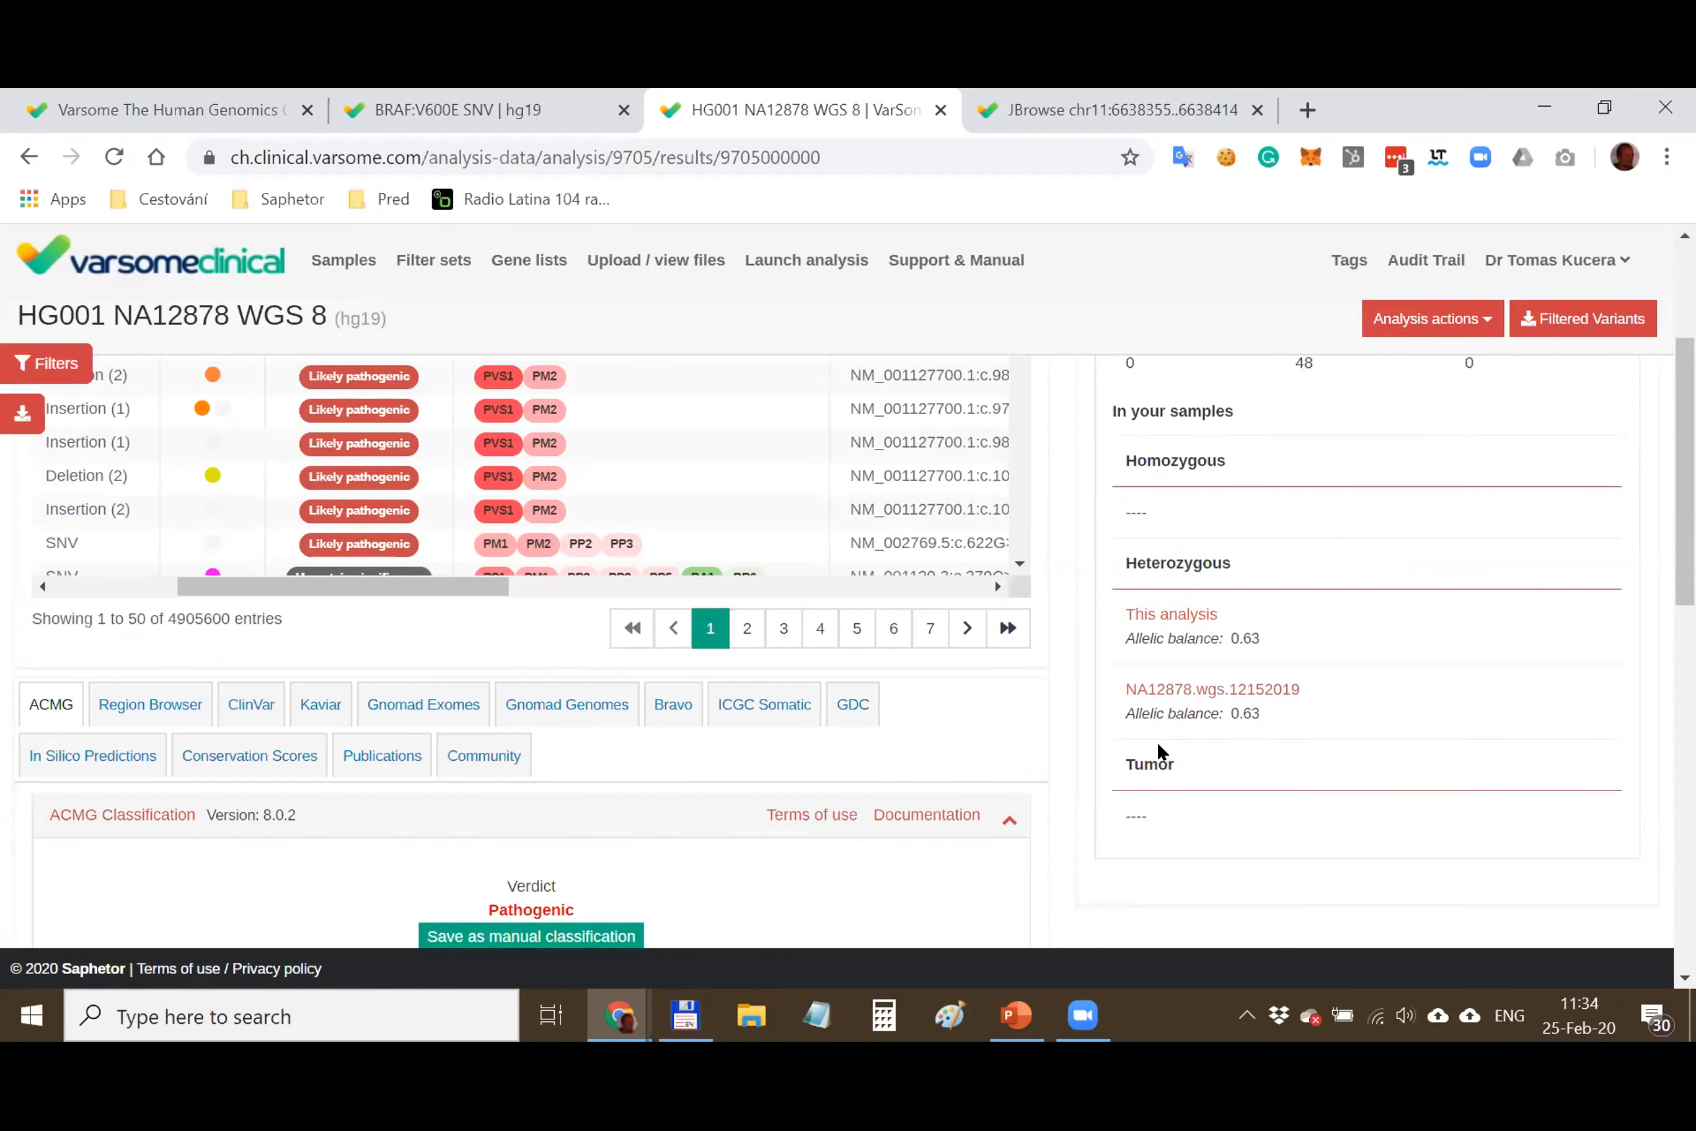
{"action": "scroll", "coordinate": [955, 422], "scroll_direction": "up", "scroll_amount": 2}
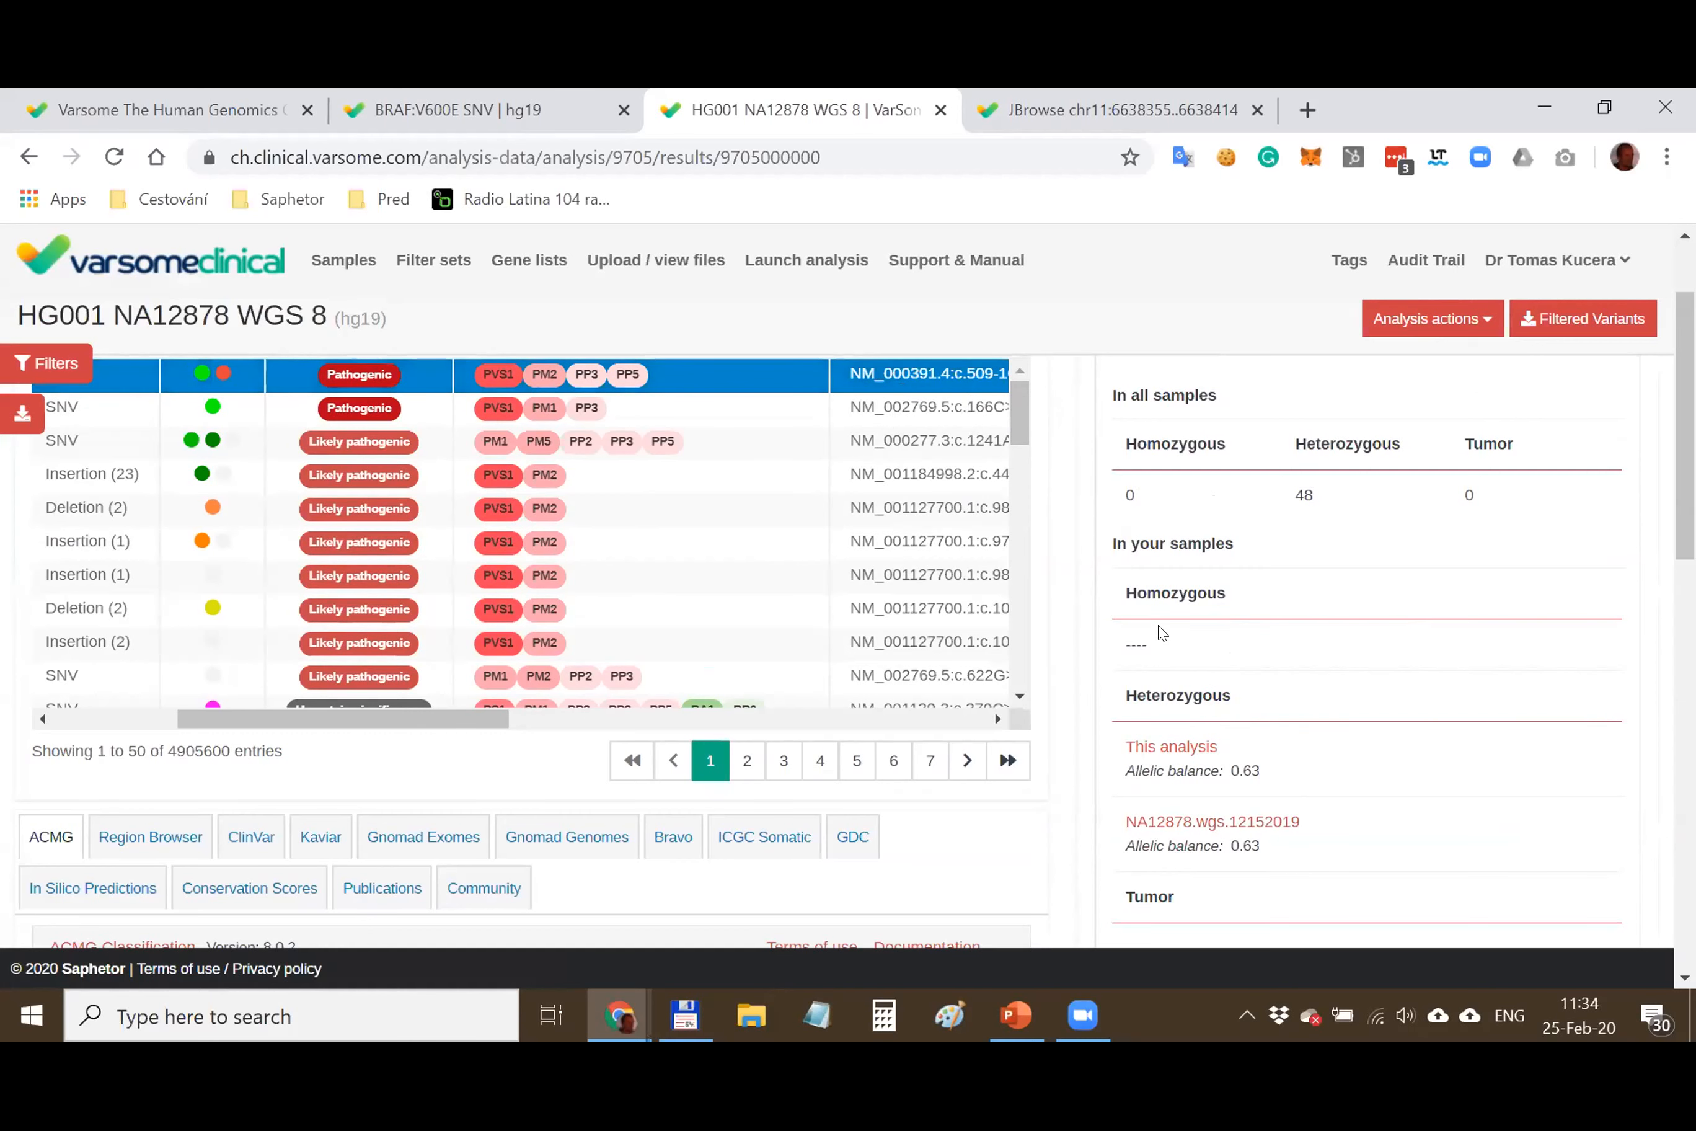
Point out the 48 heterozygous carriers, then scroll the variant table back left
{"action": "double_click", "coordinate": [1157, 682]}
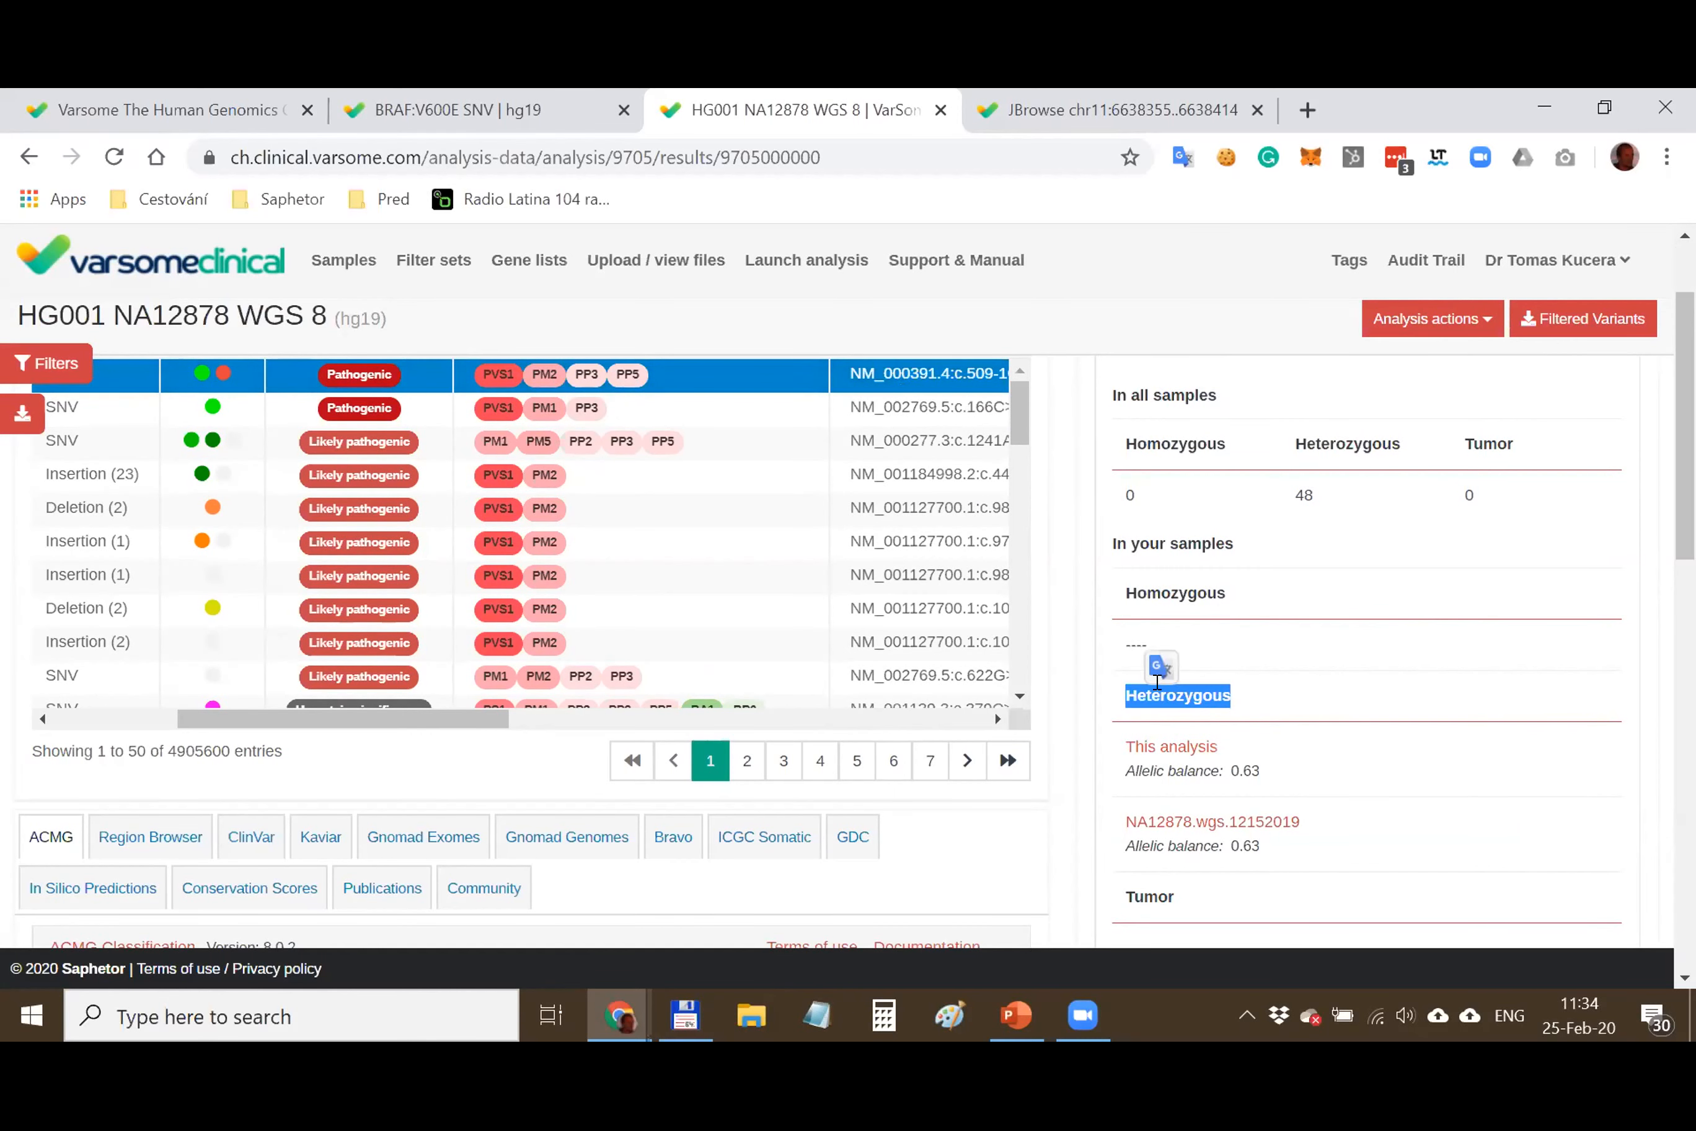
{"action": "scroll", "coordinate": [1240, 649], "scroll_direction": "down", "scroll_amount": 2}
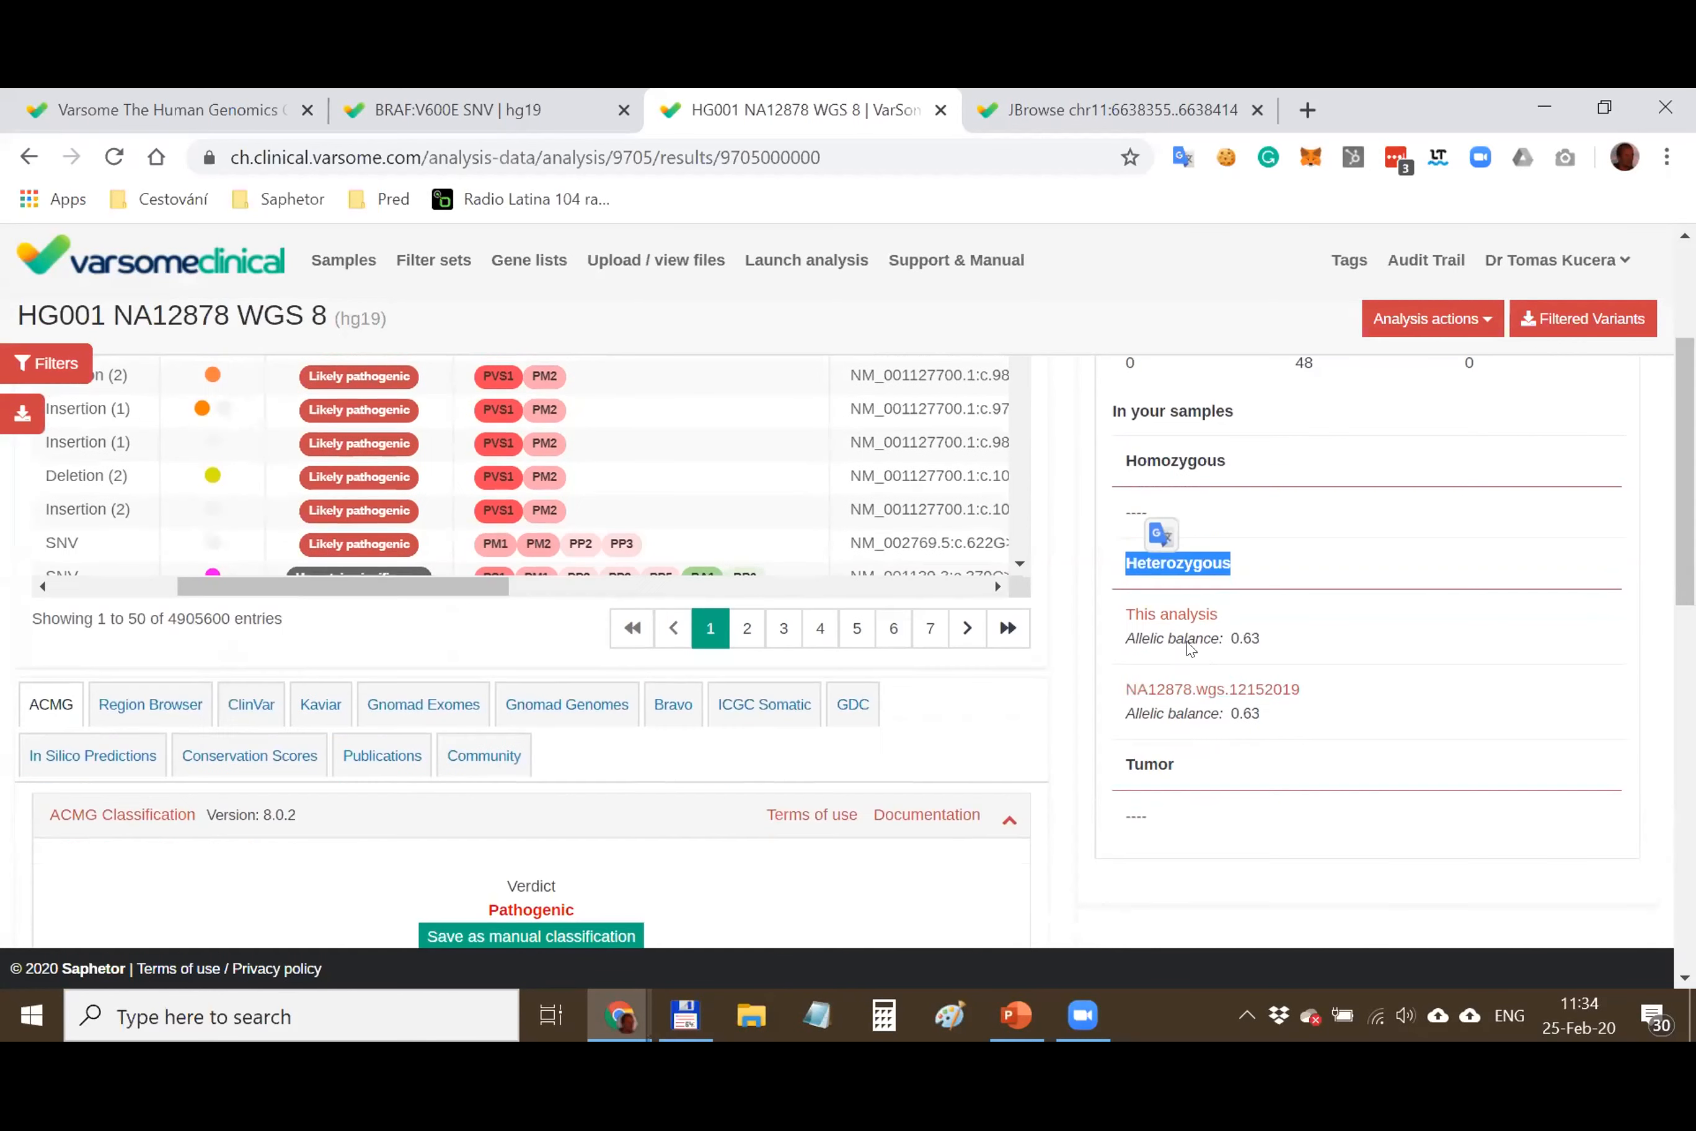
{"action": "left_click", "coordinate": [1294, 624]}
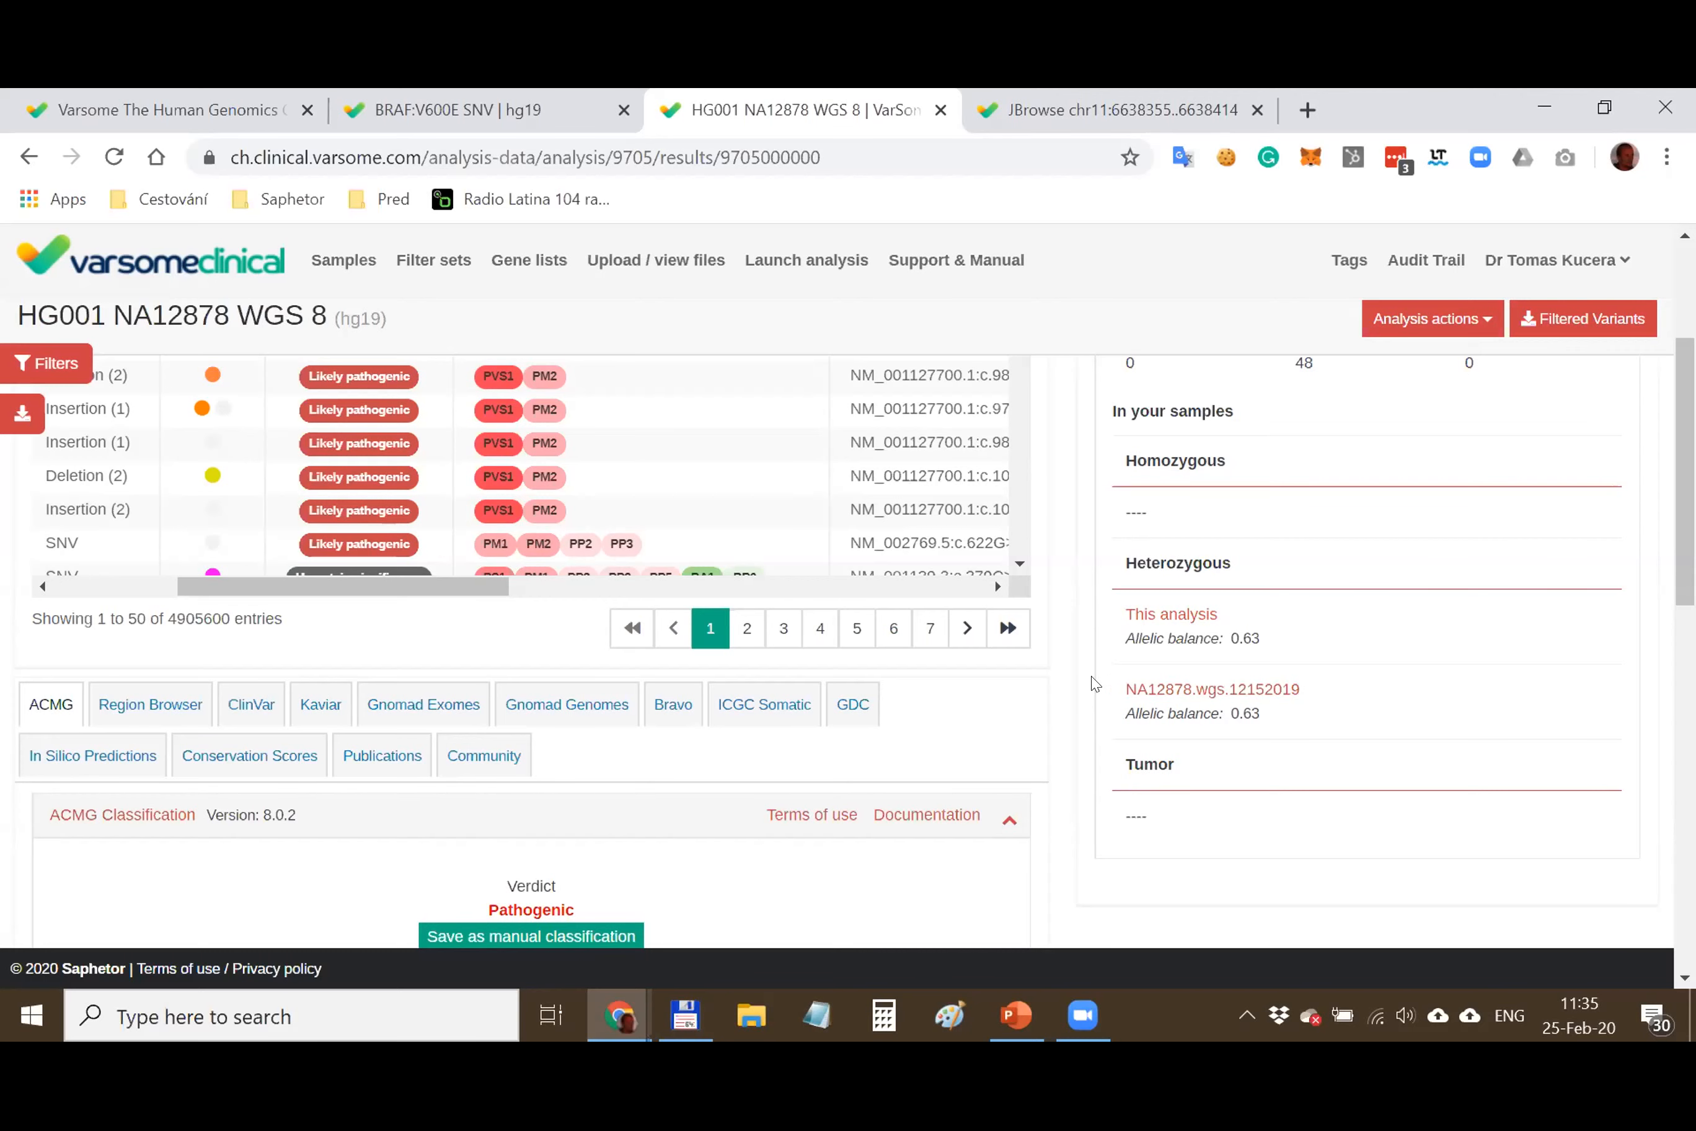
{"action": "scroll", "coordinate": [1094, 682], "scroll_direction": "up", "scroll_amount": 3}
{"action": "left_click_drag", "start_coordinate": [470, 856], "coordinate": [425, 855]}
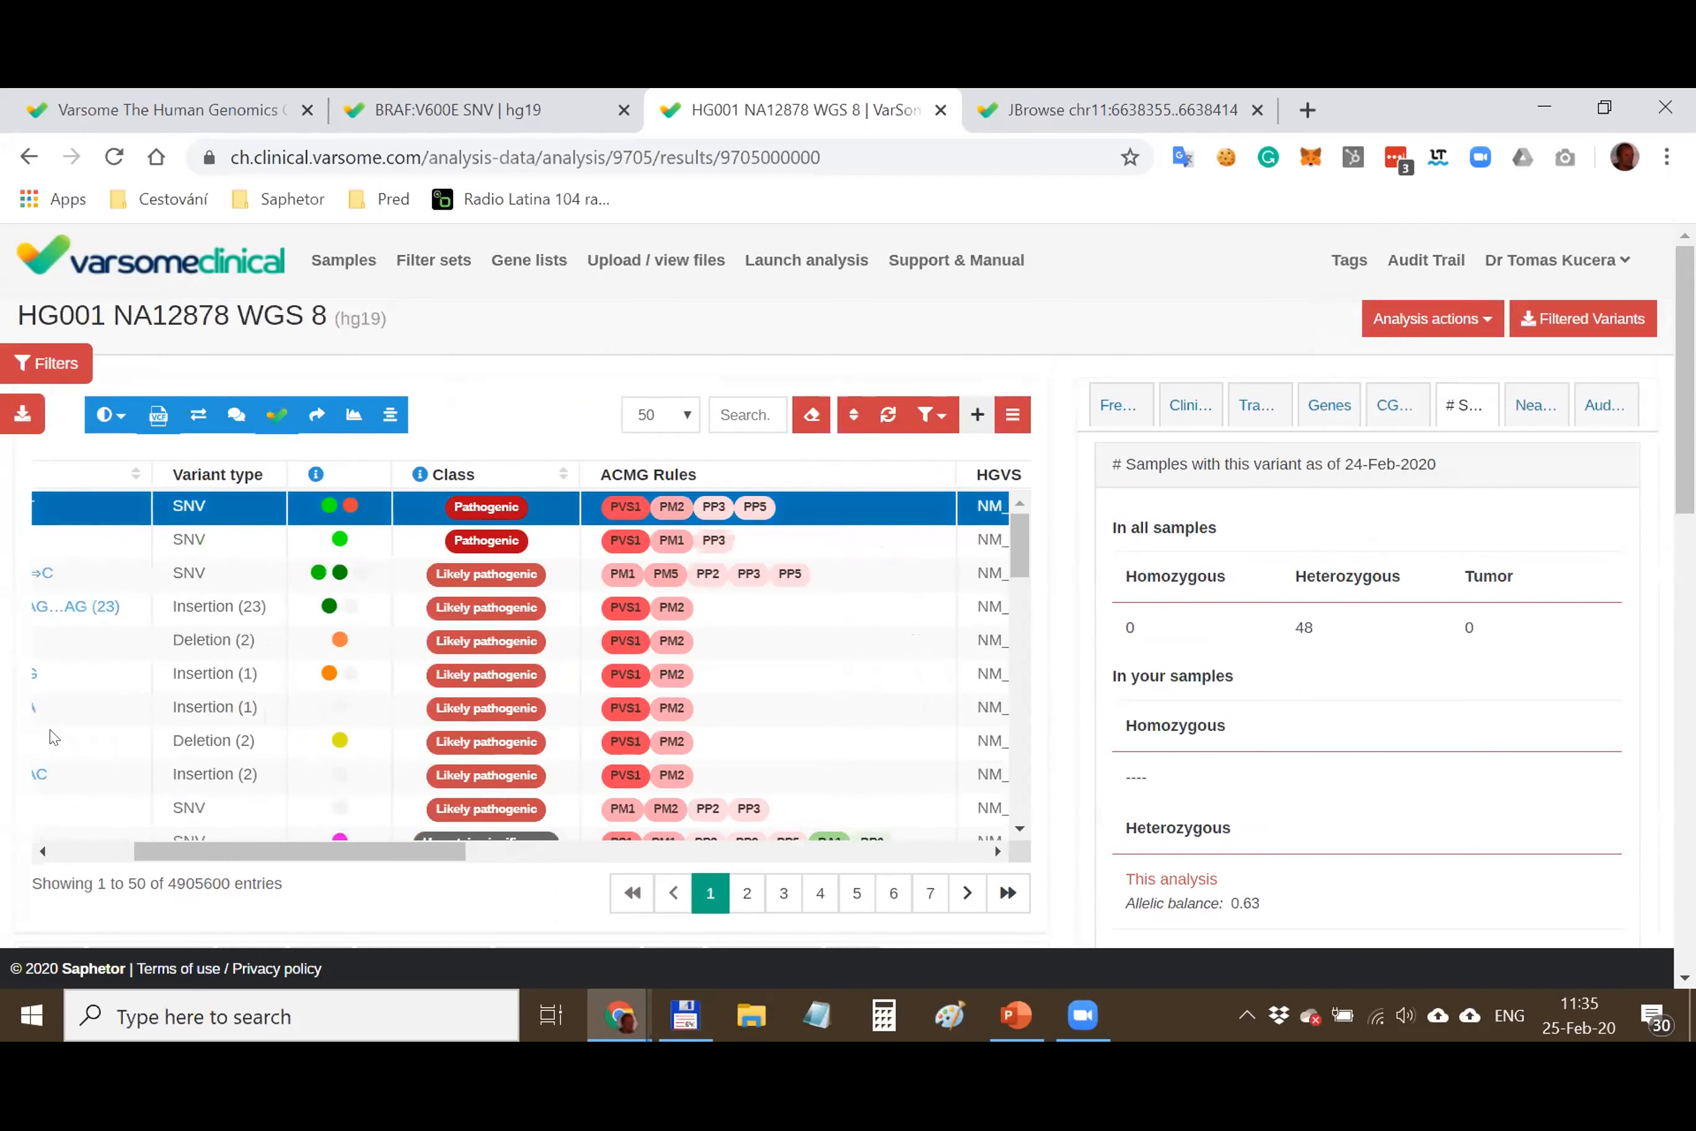
{"action": "left_click_drag", "start_coordinate": [183, 859], "coordinate": [45, 859]}
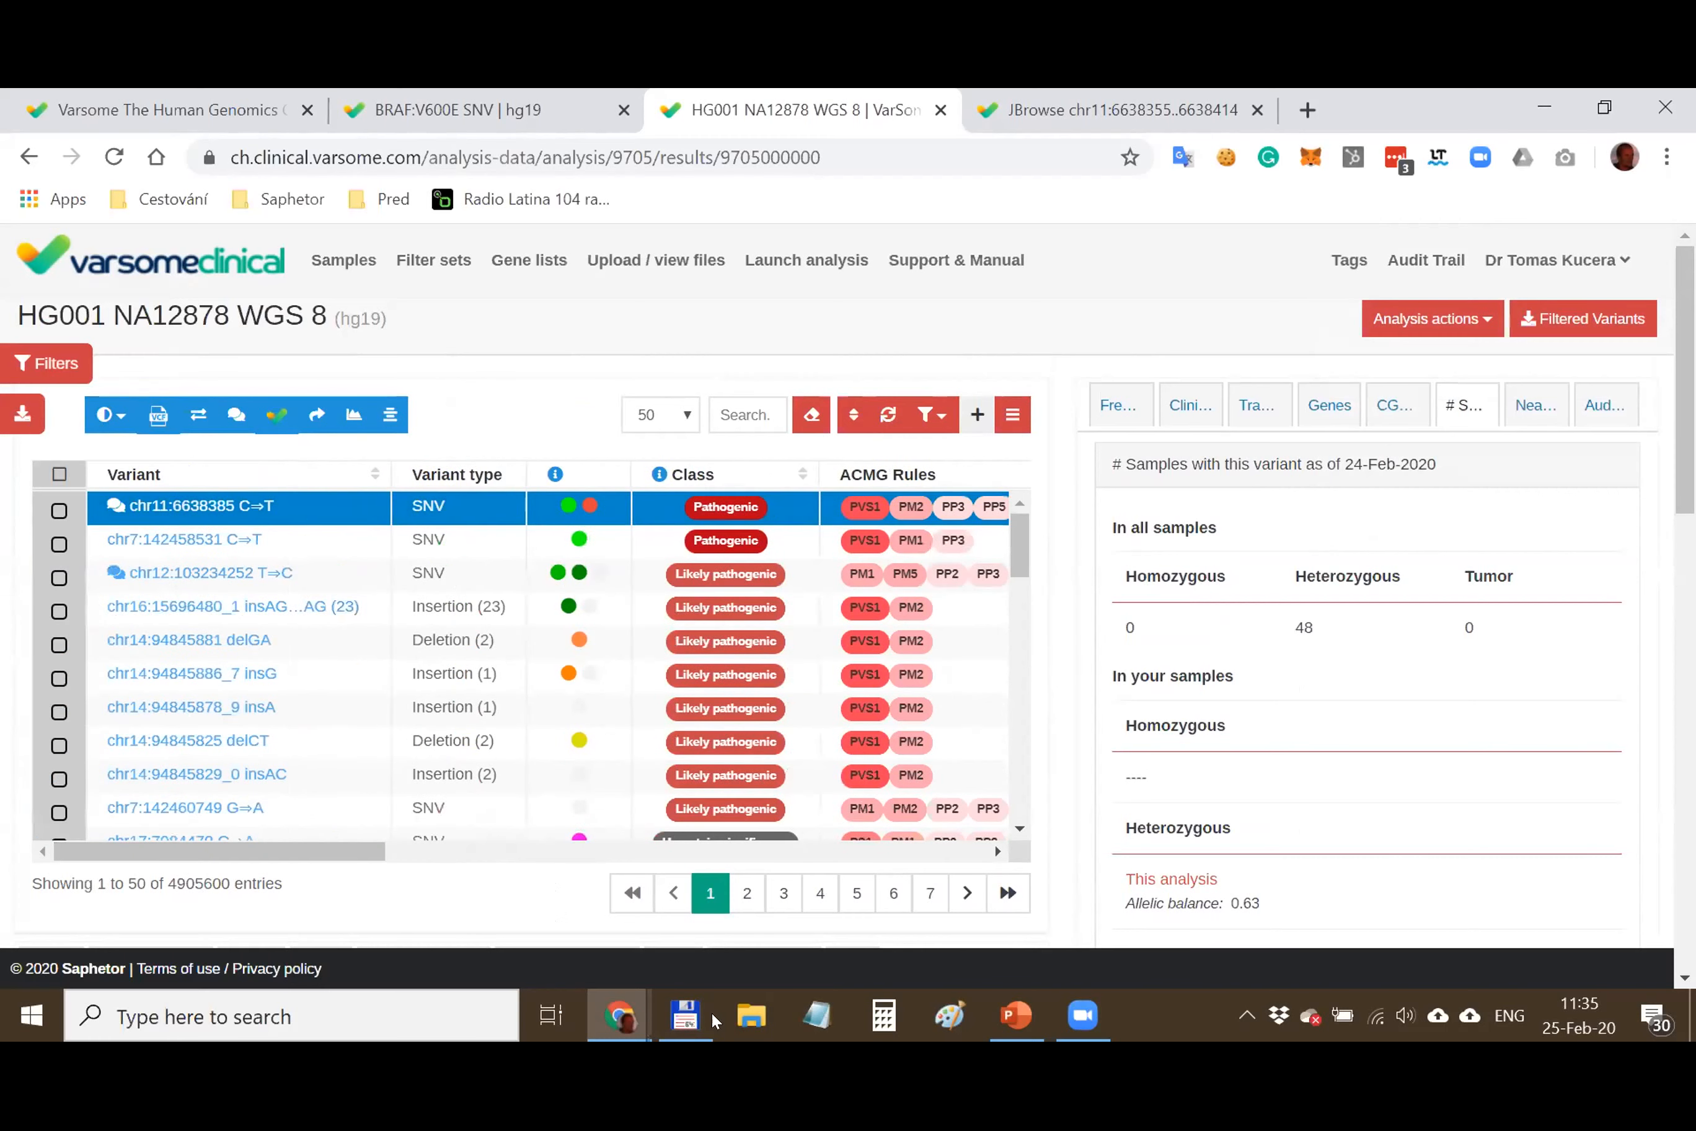
Choose View QC report from Analysis actions for HG001 NA12878 WGS 8
{"action": "left_click", "coordinate": [1540, 260]}
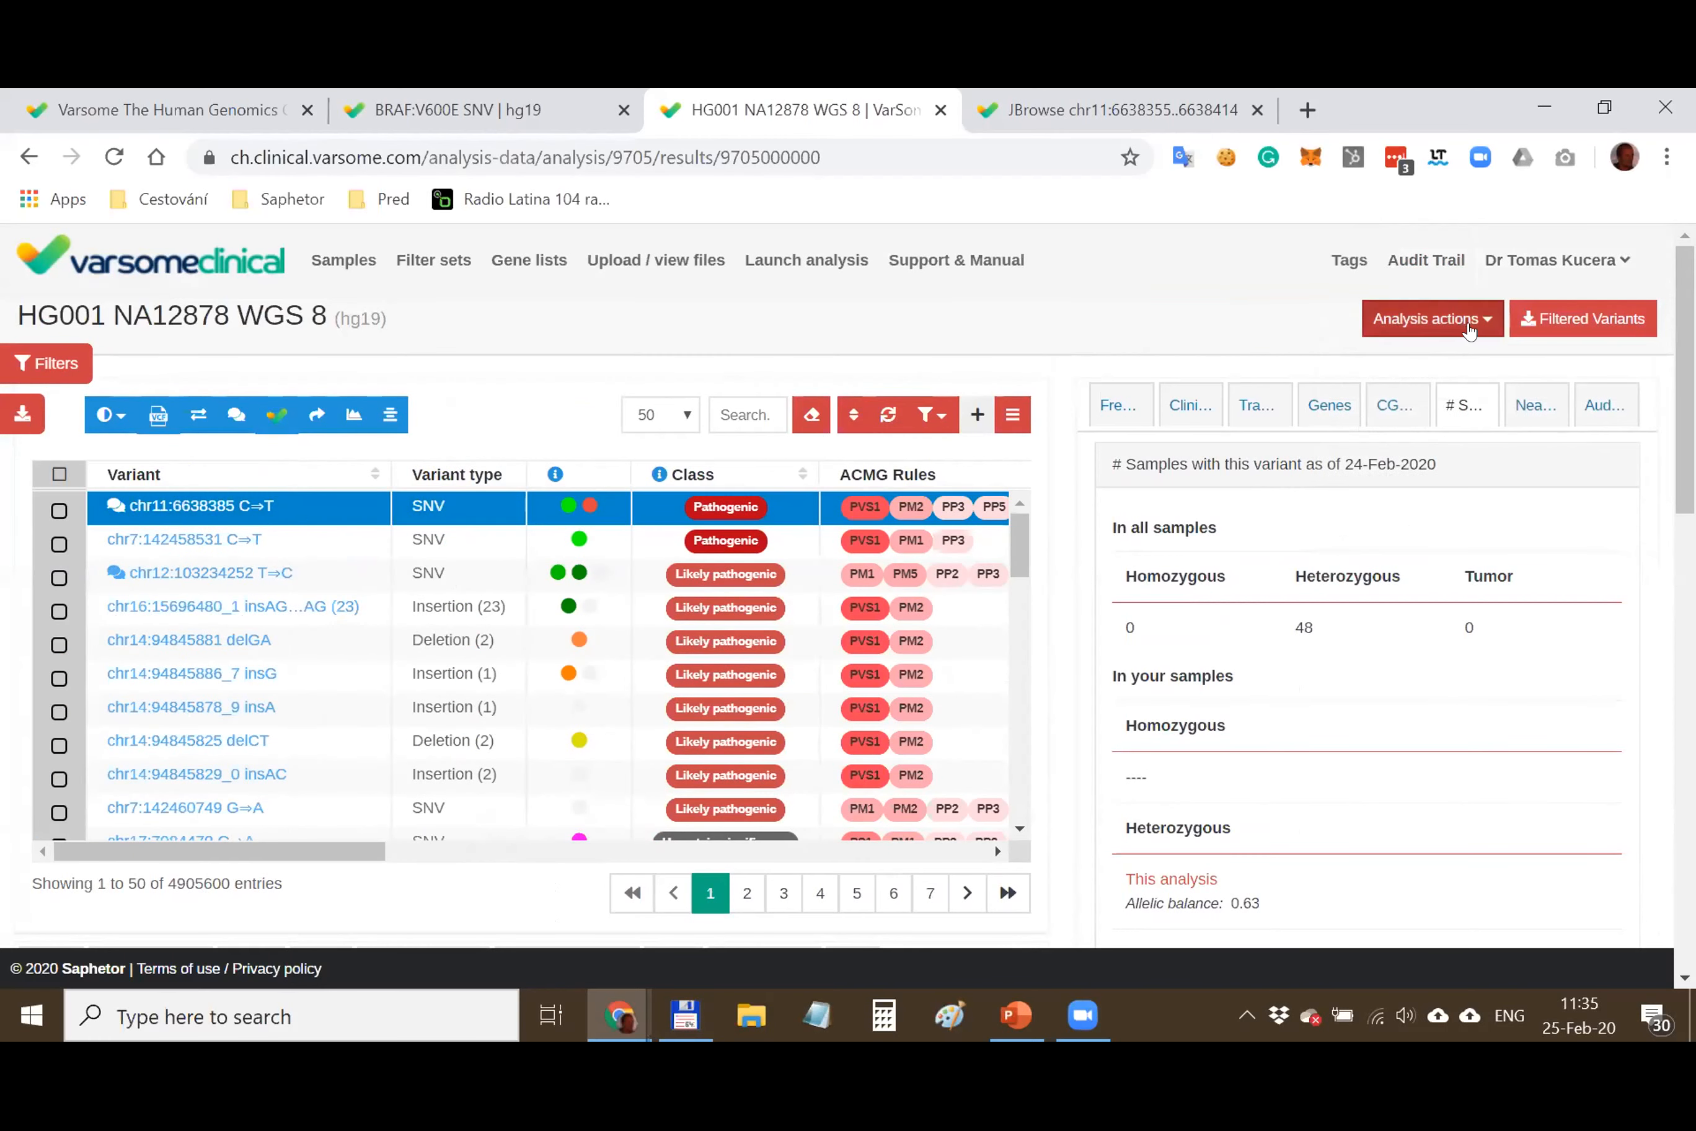
{"action": "left_click", "coordinate": [1482, 326]}
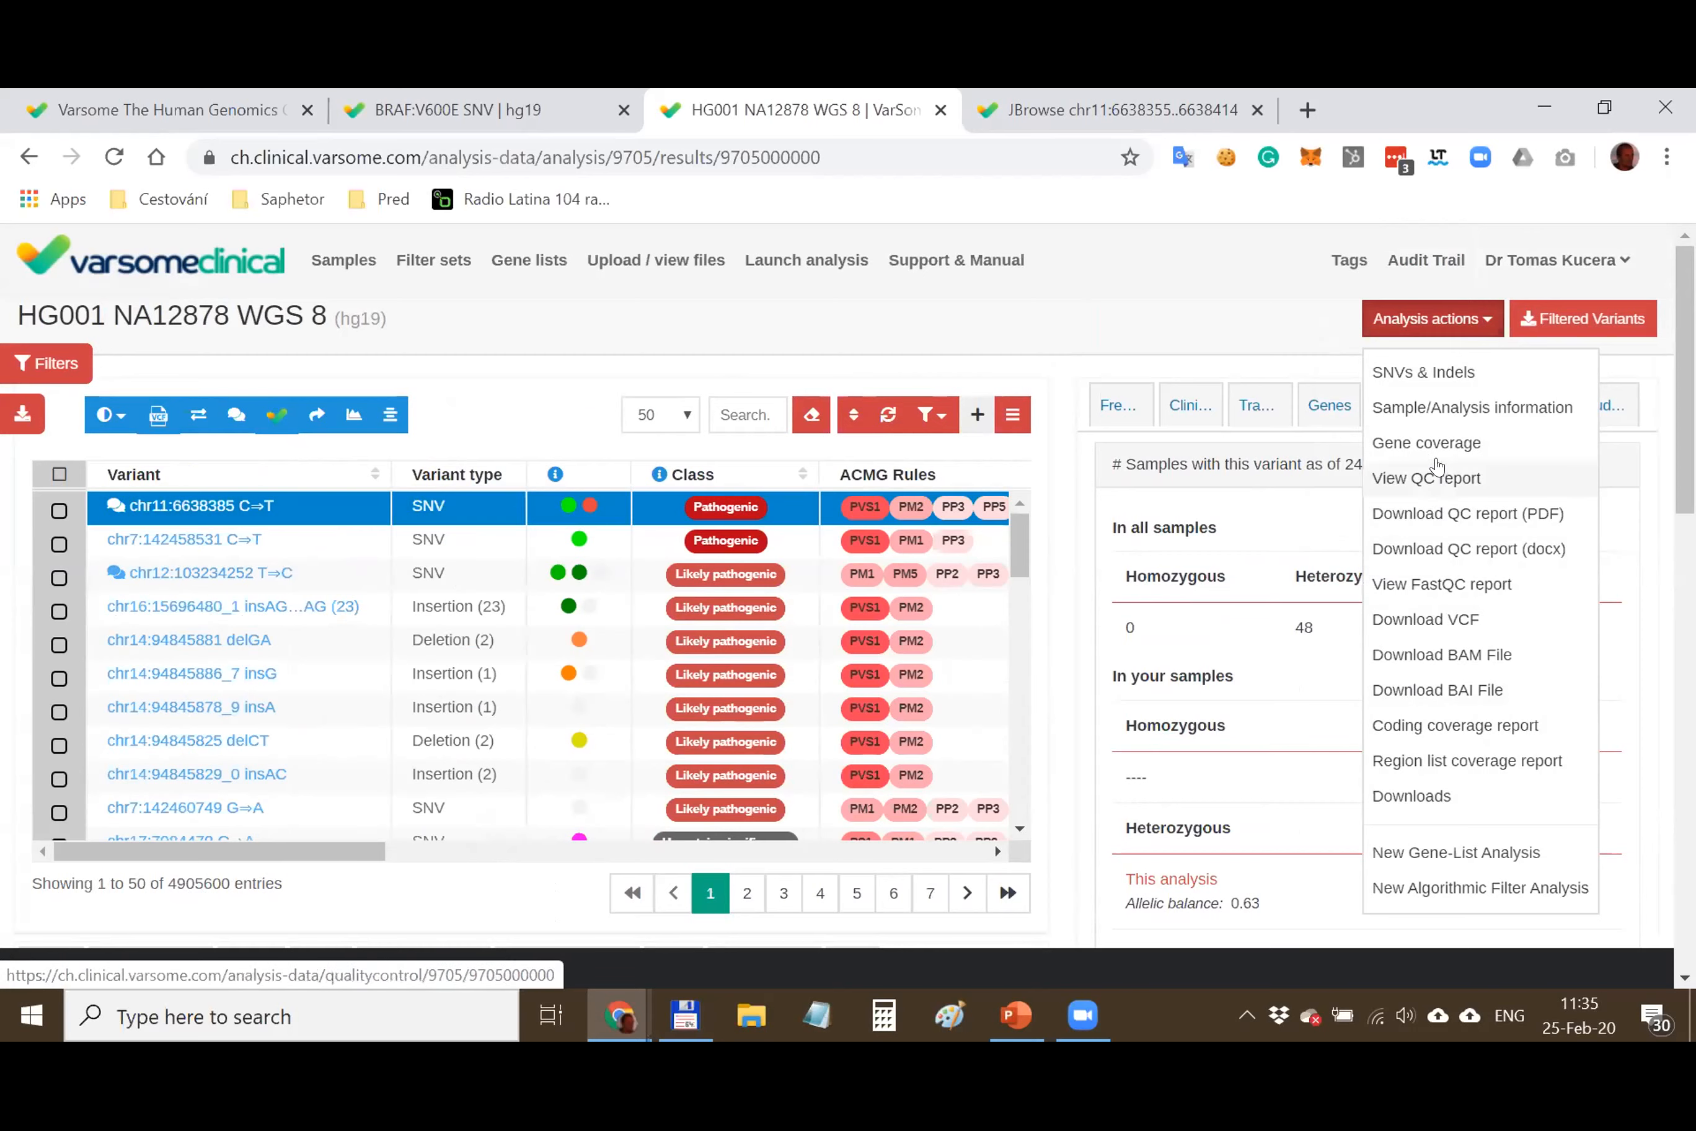
{"action": "left_click", "coordinate": [1424, 483]}
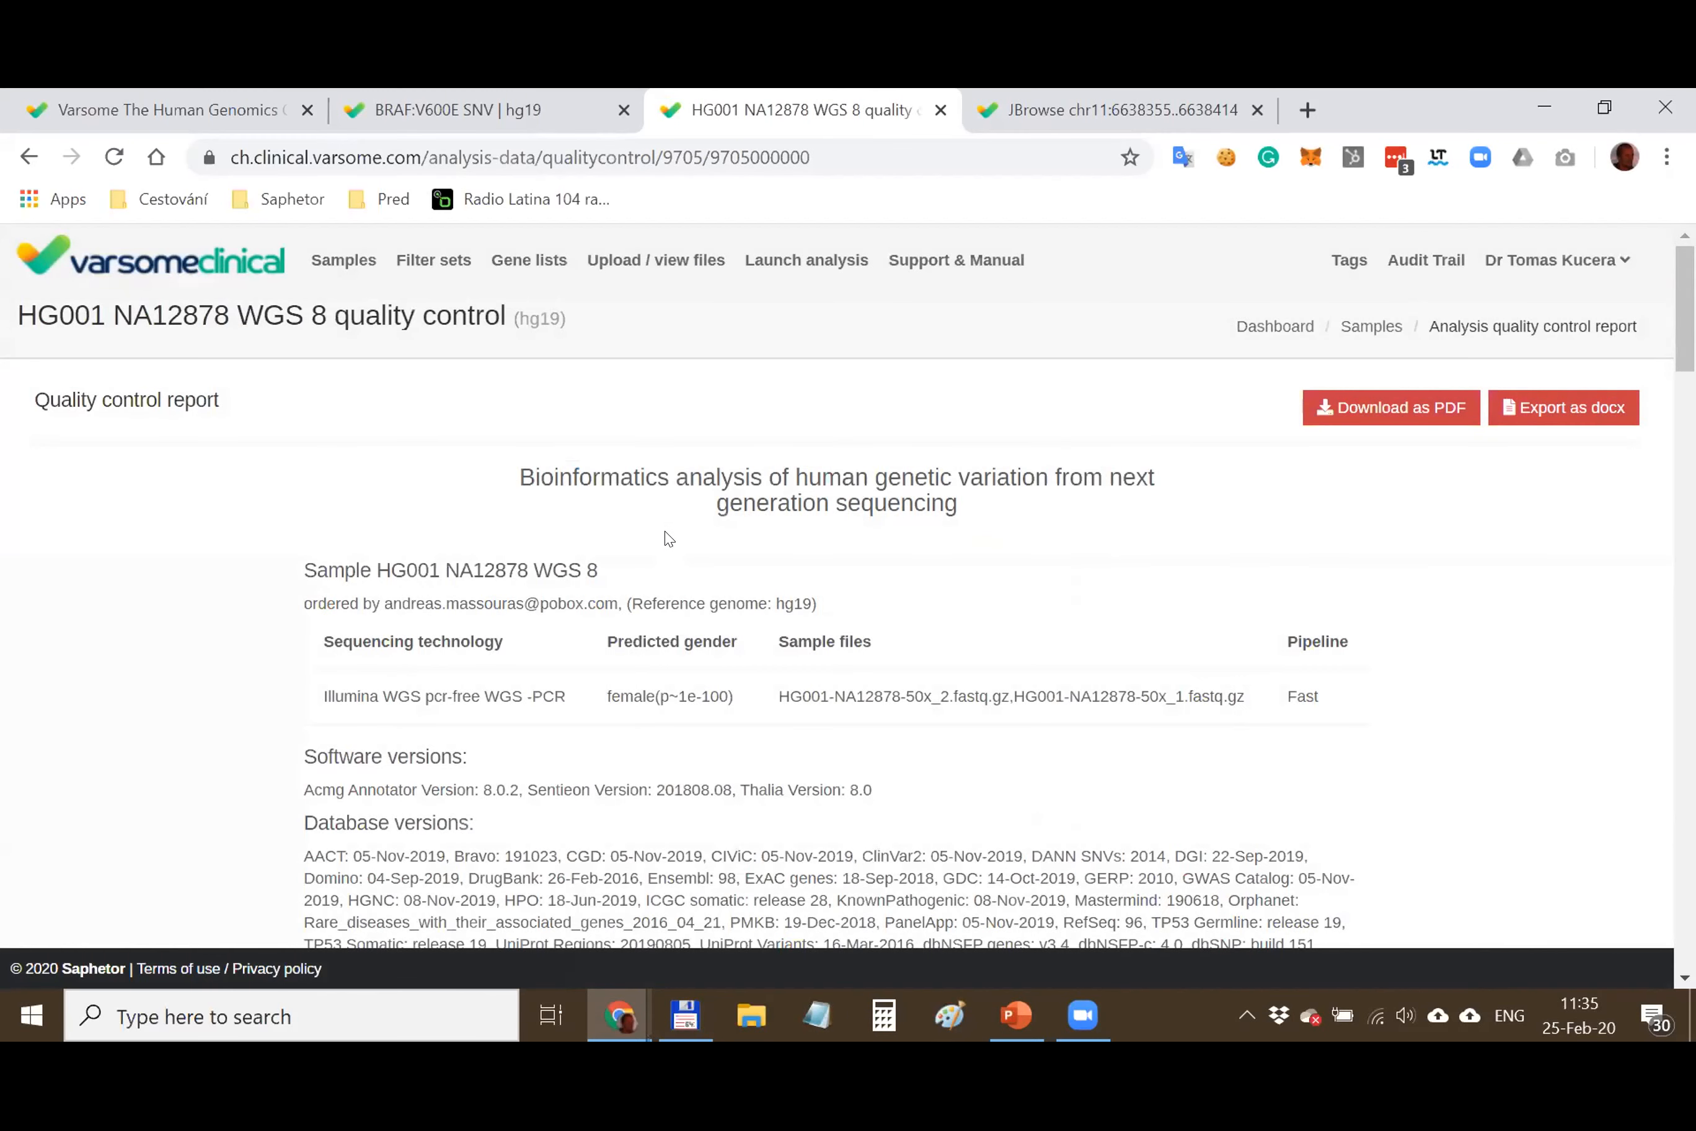
Scroll the QC report and highlight the database versions paragraph
{"action": "scroll", "coordinate": [667, 538], "scroll_direction": "down", "scroll_amount": 2}
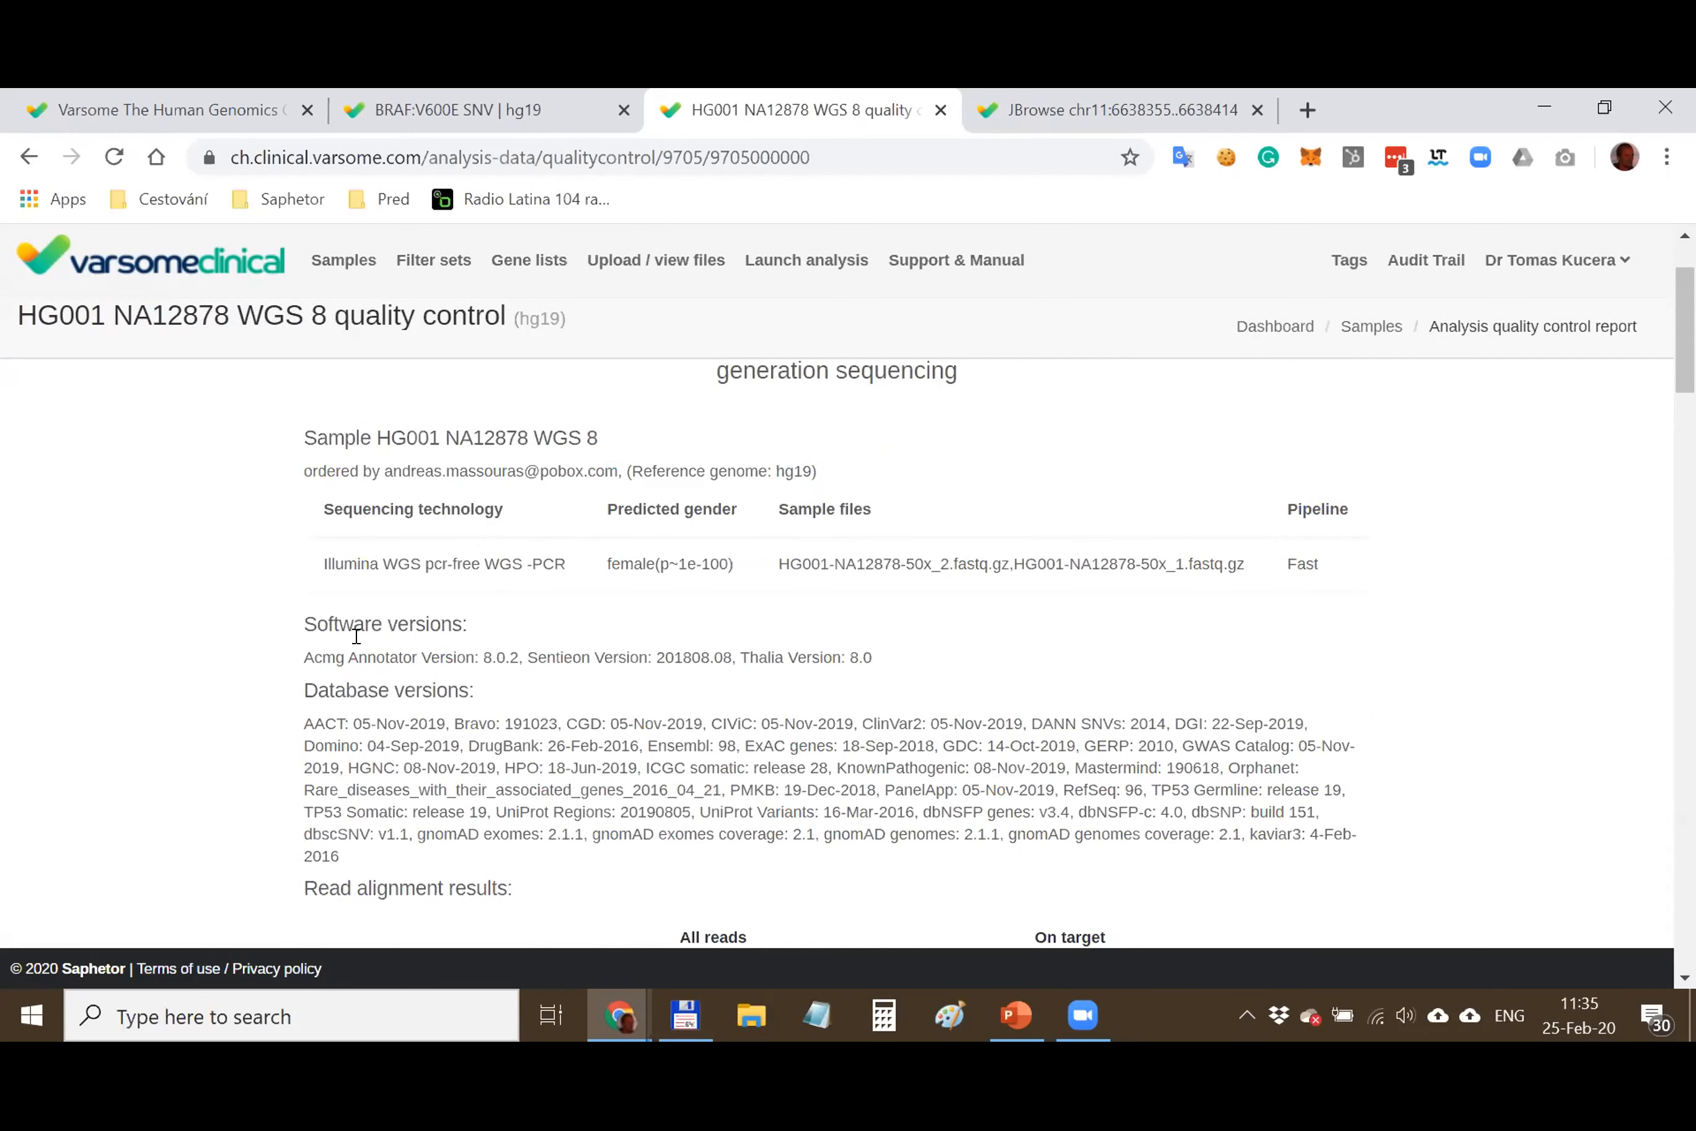
{"action": "left_click_drag", "start_coordinate": [299, 620], "coordinate": [577, 651]}
{"action": "scroll", "coordinate": [557, 620], "scroll_direction": "down", "scroll_amount": 2}
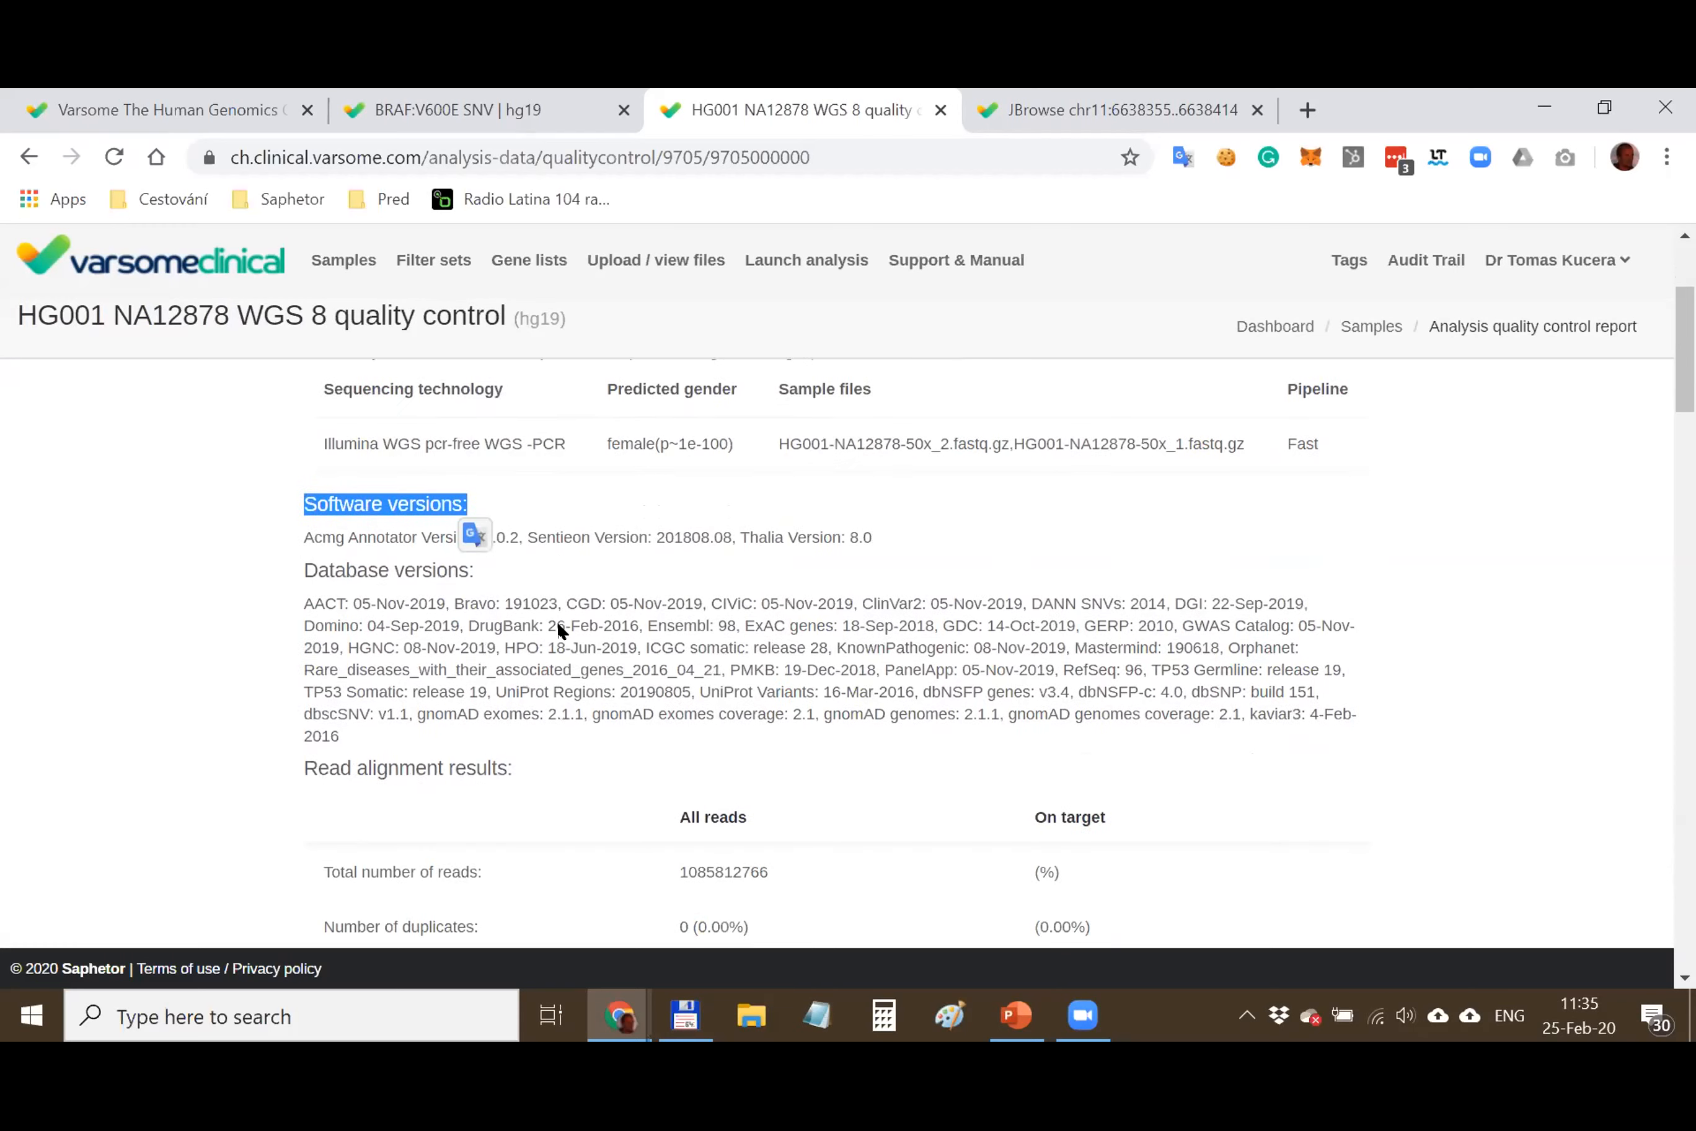
{"action": "left_click_drag", "start_coordinate": [297, 558], "coordinate": [395, 732]}
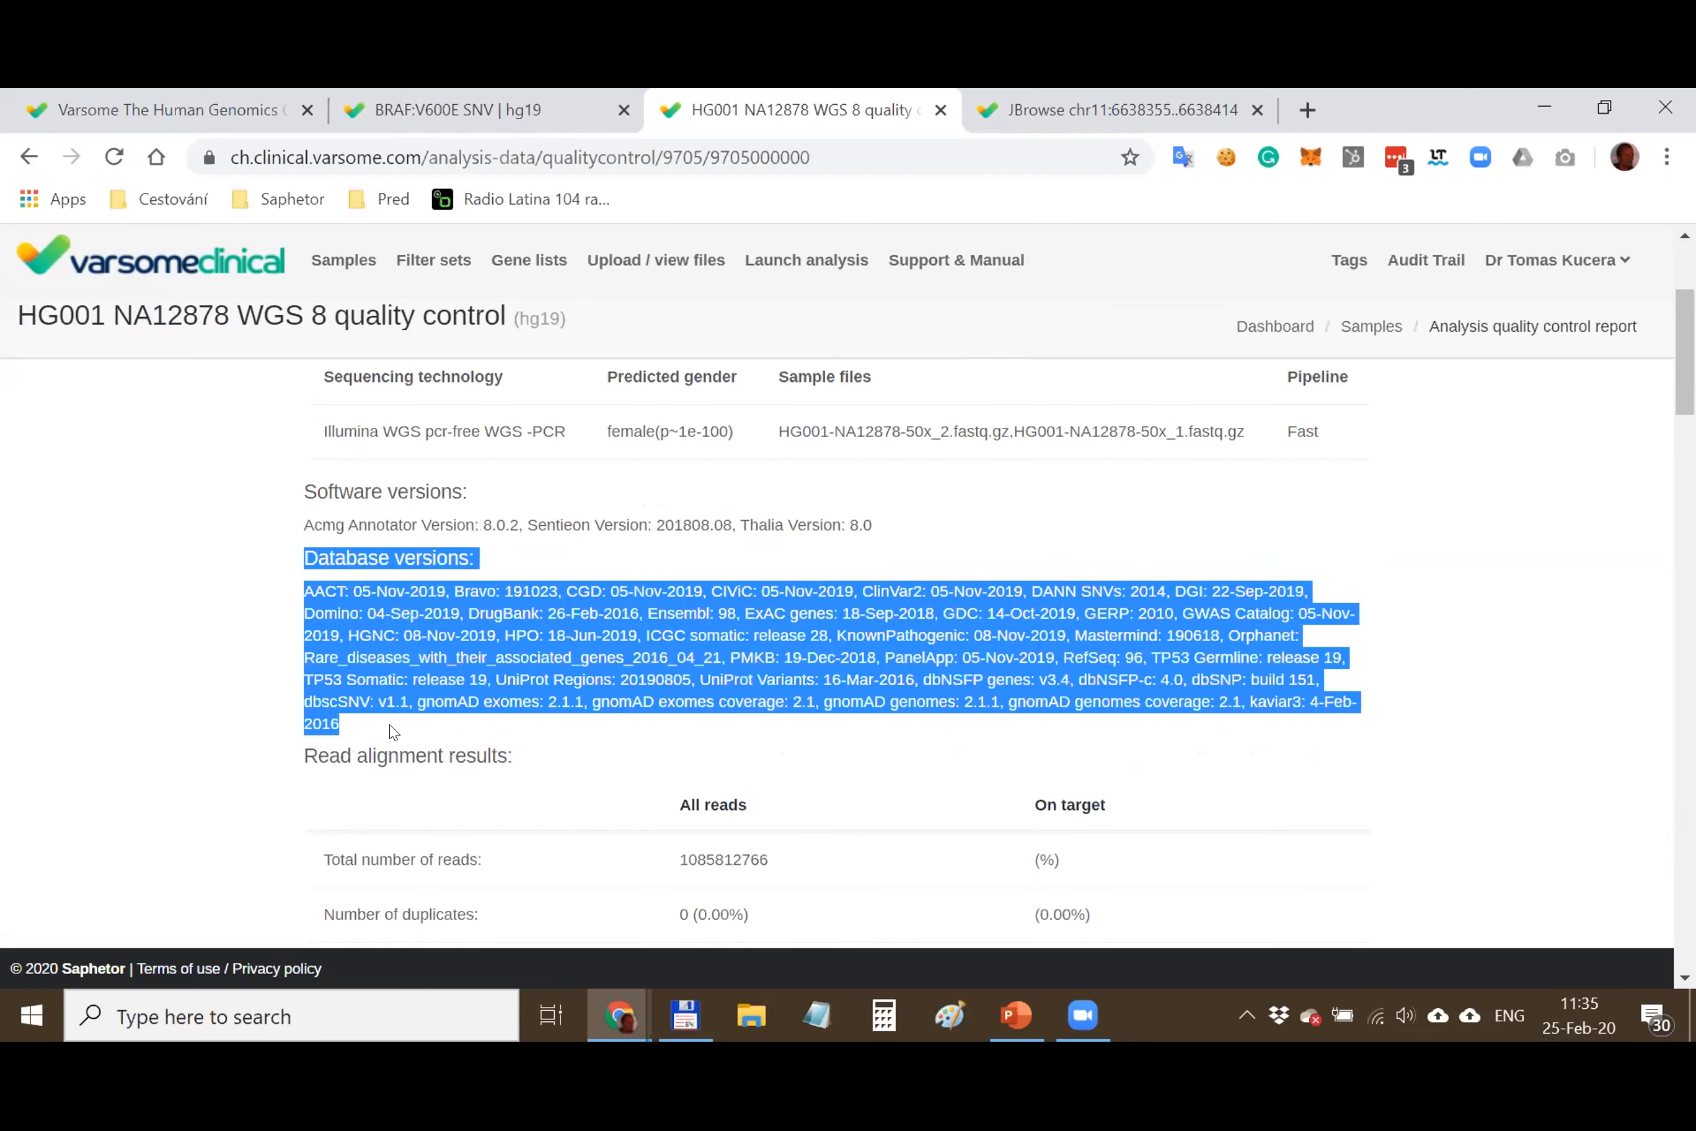
{"action": "left_click", "coordinate": [413, 626]}
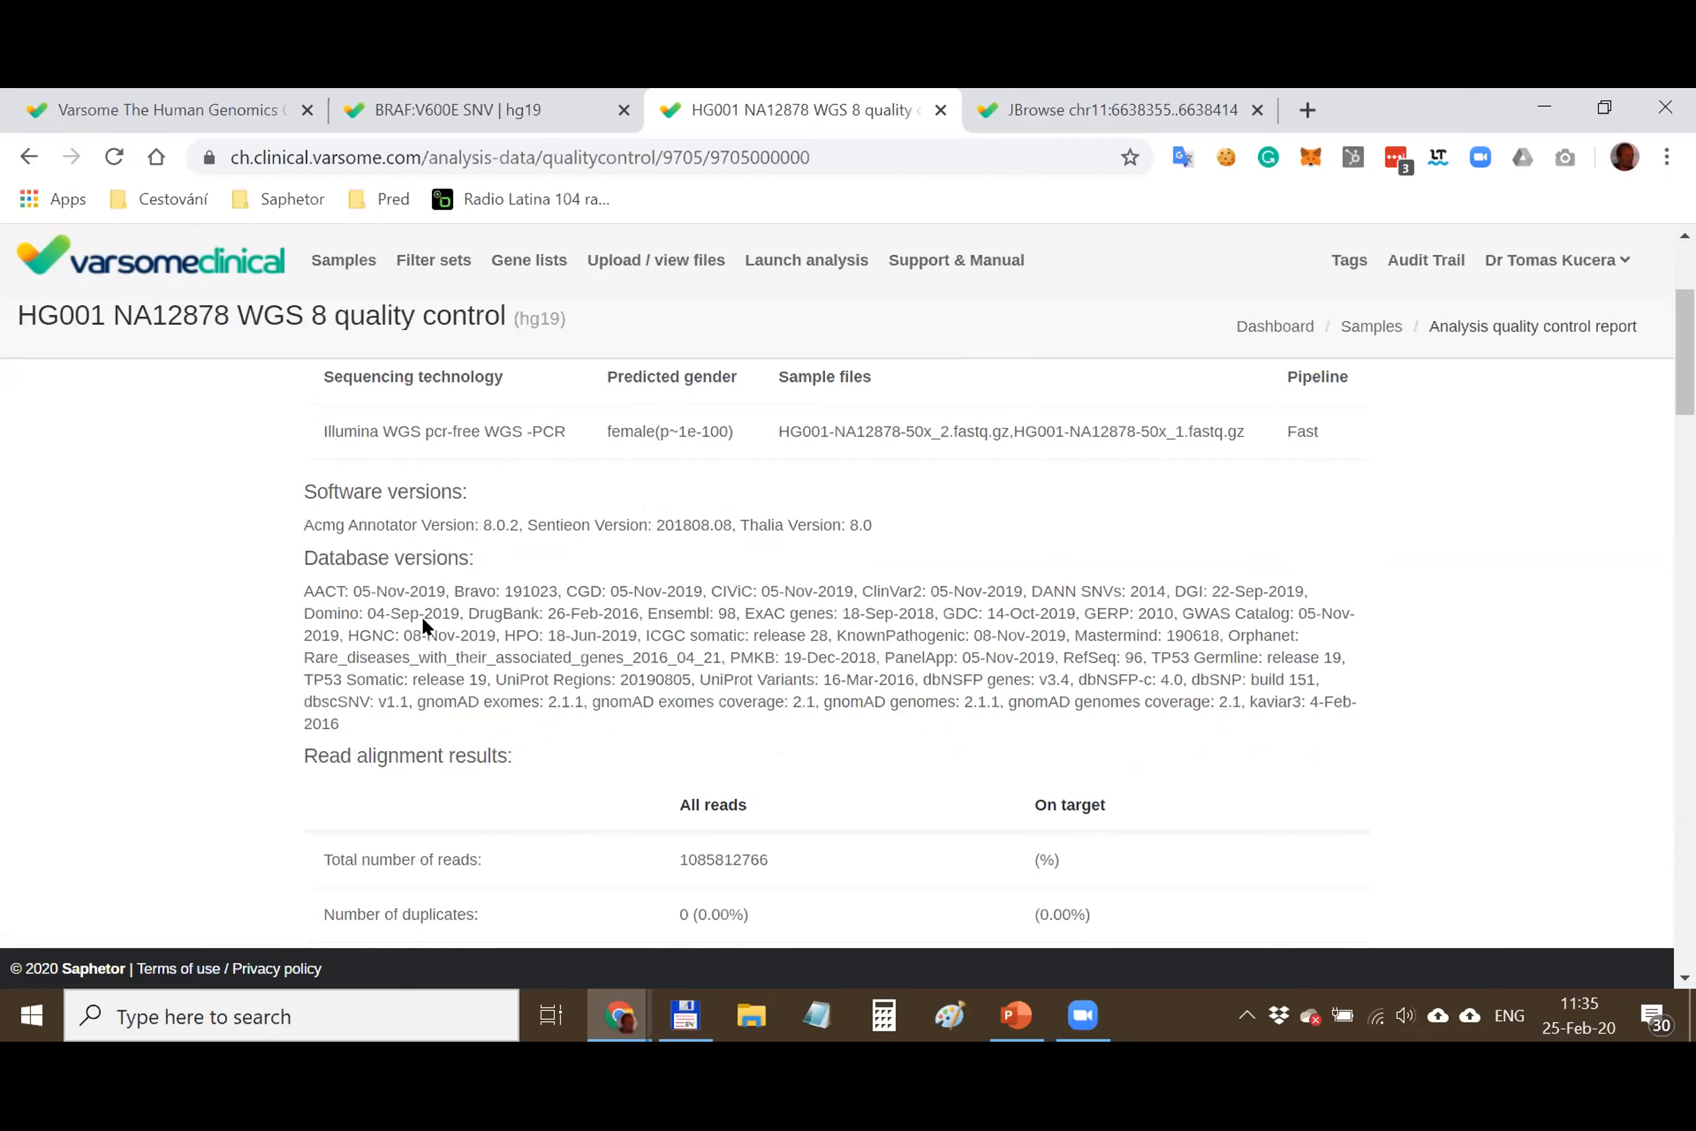
Highlight the read alignment and coverage statistics rows
{"action": "scroll", "coordinate": [421, 615], "scroll_direction": "down", "scroll_amount": 5}
{"action": "left_click_drag", "start_coordinate": [428, 462], "coordinate": [445, 787]}
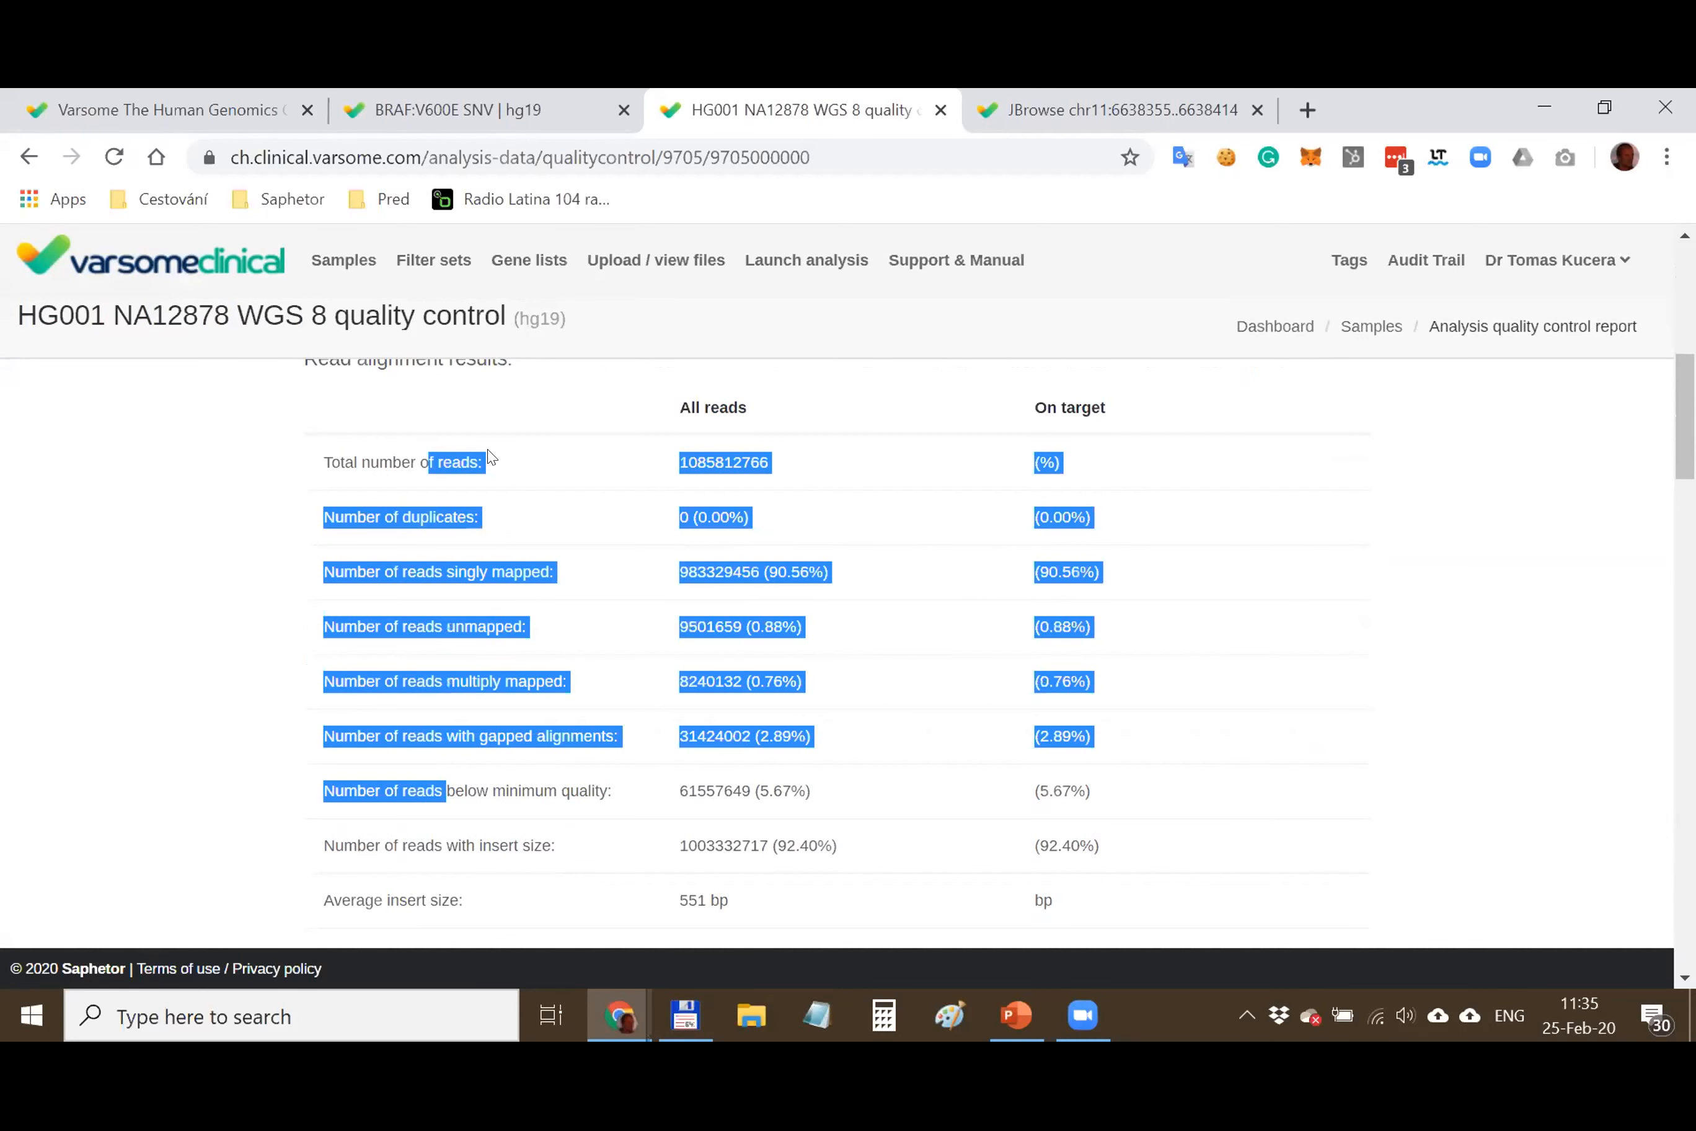
{"action": "left_click", "coordinate": [467, 446]}
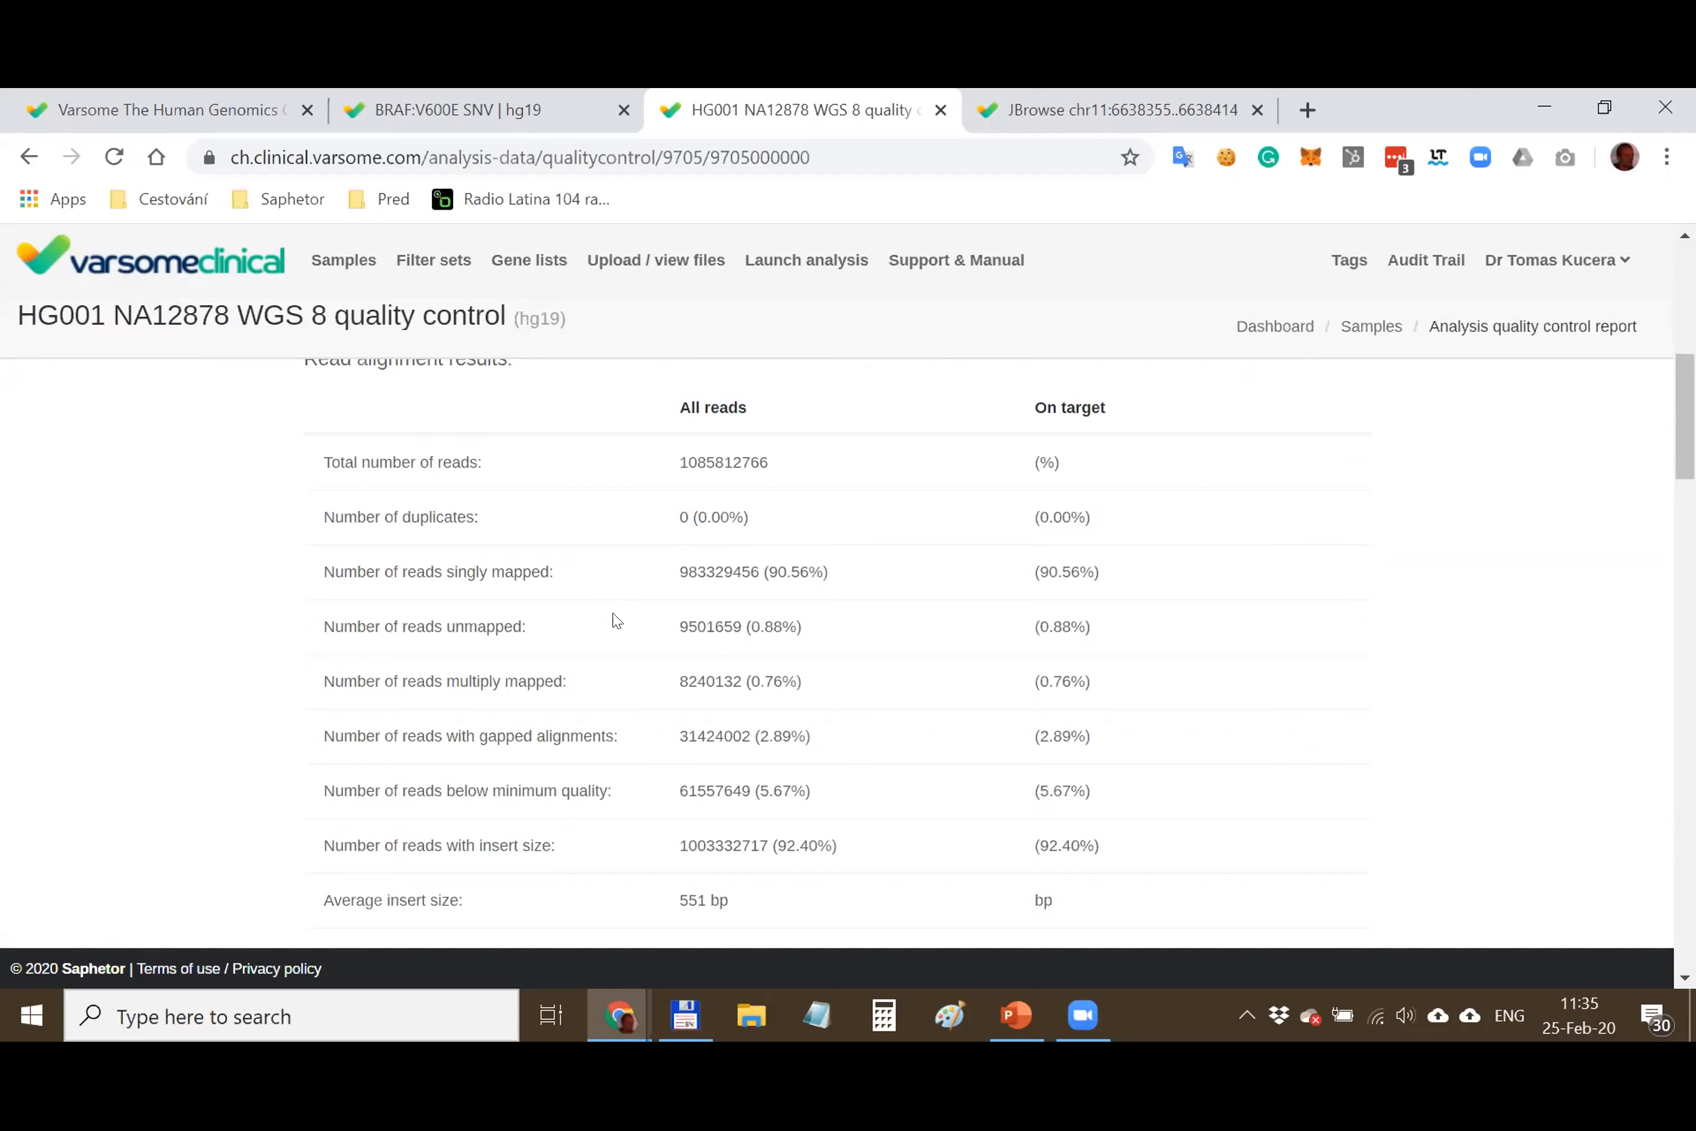
{"action": "scroll", "coordinate": [613, 620], "scroll_direction": "down", "scroll_amount": 8}
{"action": "scroll", "coordinate": [604, 635], "scroll_direction": "down", "scroll_amount": 3}
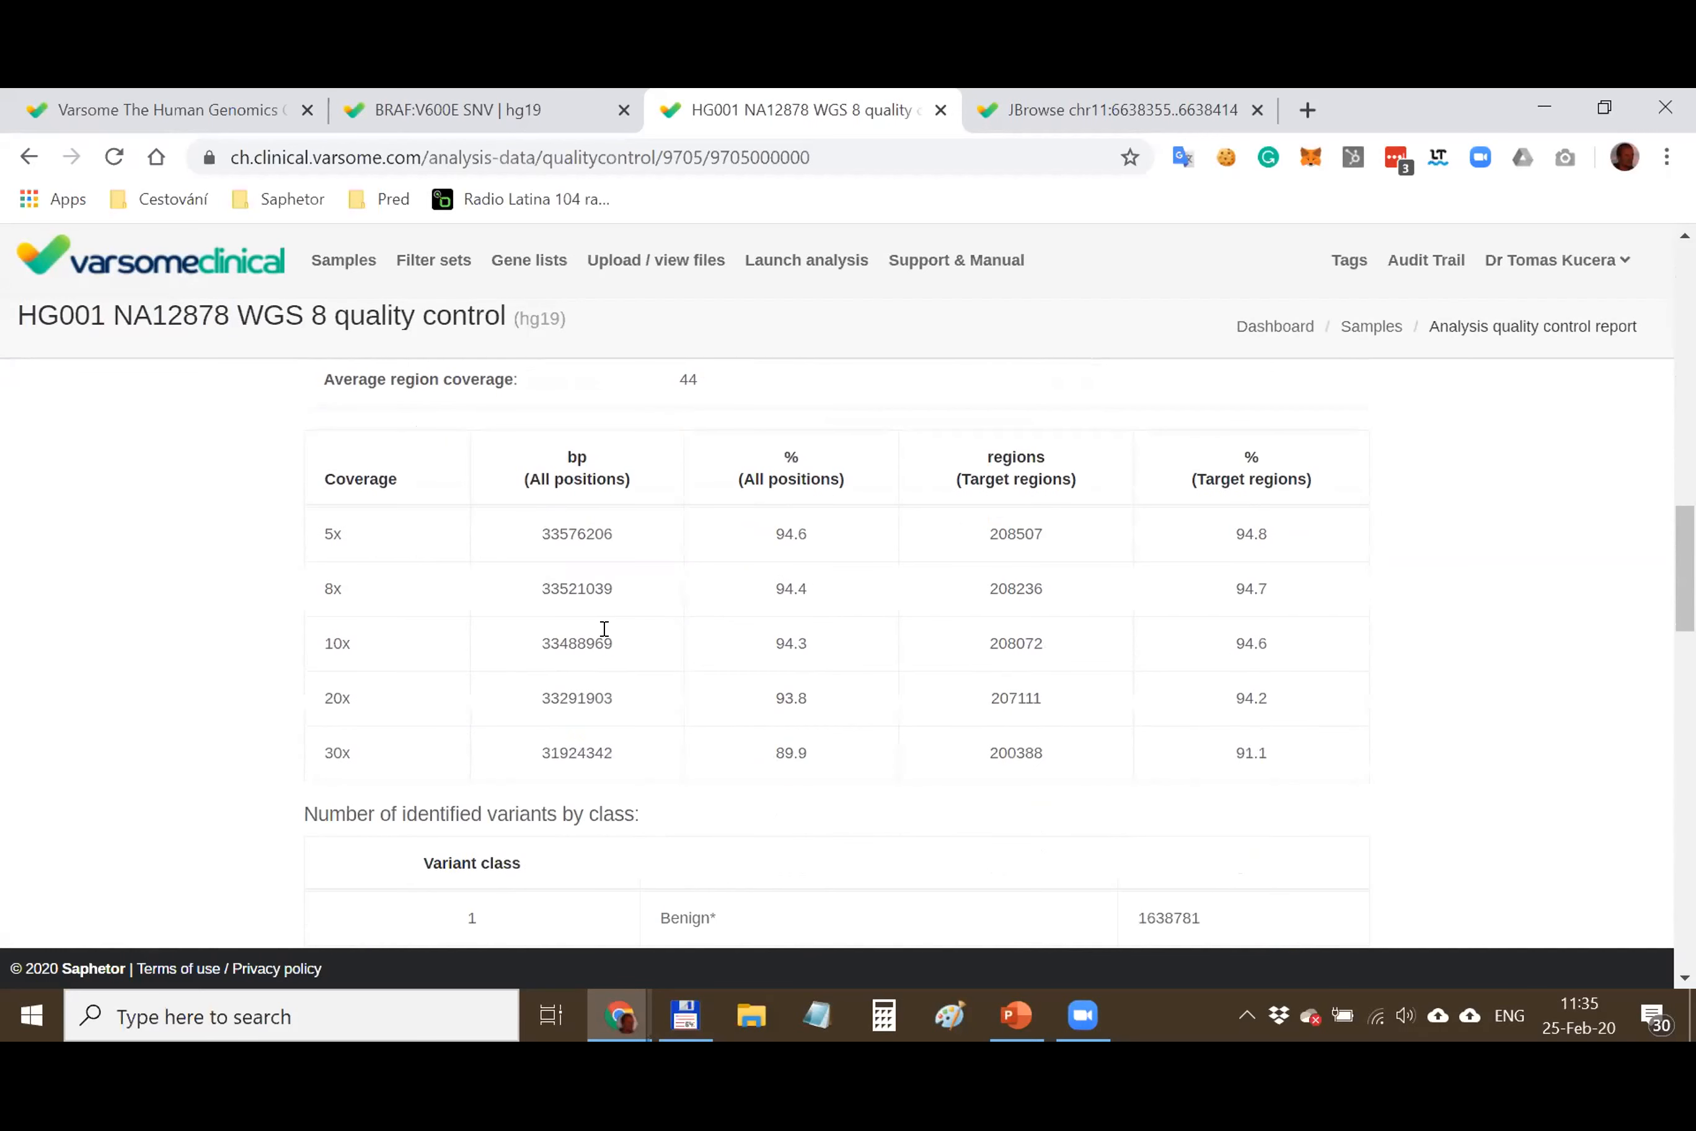
{"action": "left_click_drag", "start_coordinate": [329, 525], "coordinate": [354, 702]}
{"action": "left_click", "coordinate": [431, 550]}
Highlight the Pathogenic class count of 2 and the Summary for ACMG Rules counts
{"action": "scroll", "coordinate": [427, 541], "scroll_direction": "down", "scroll_amount": 3}
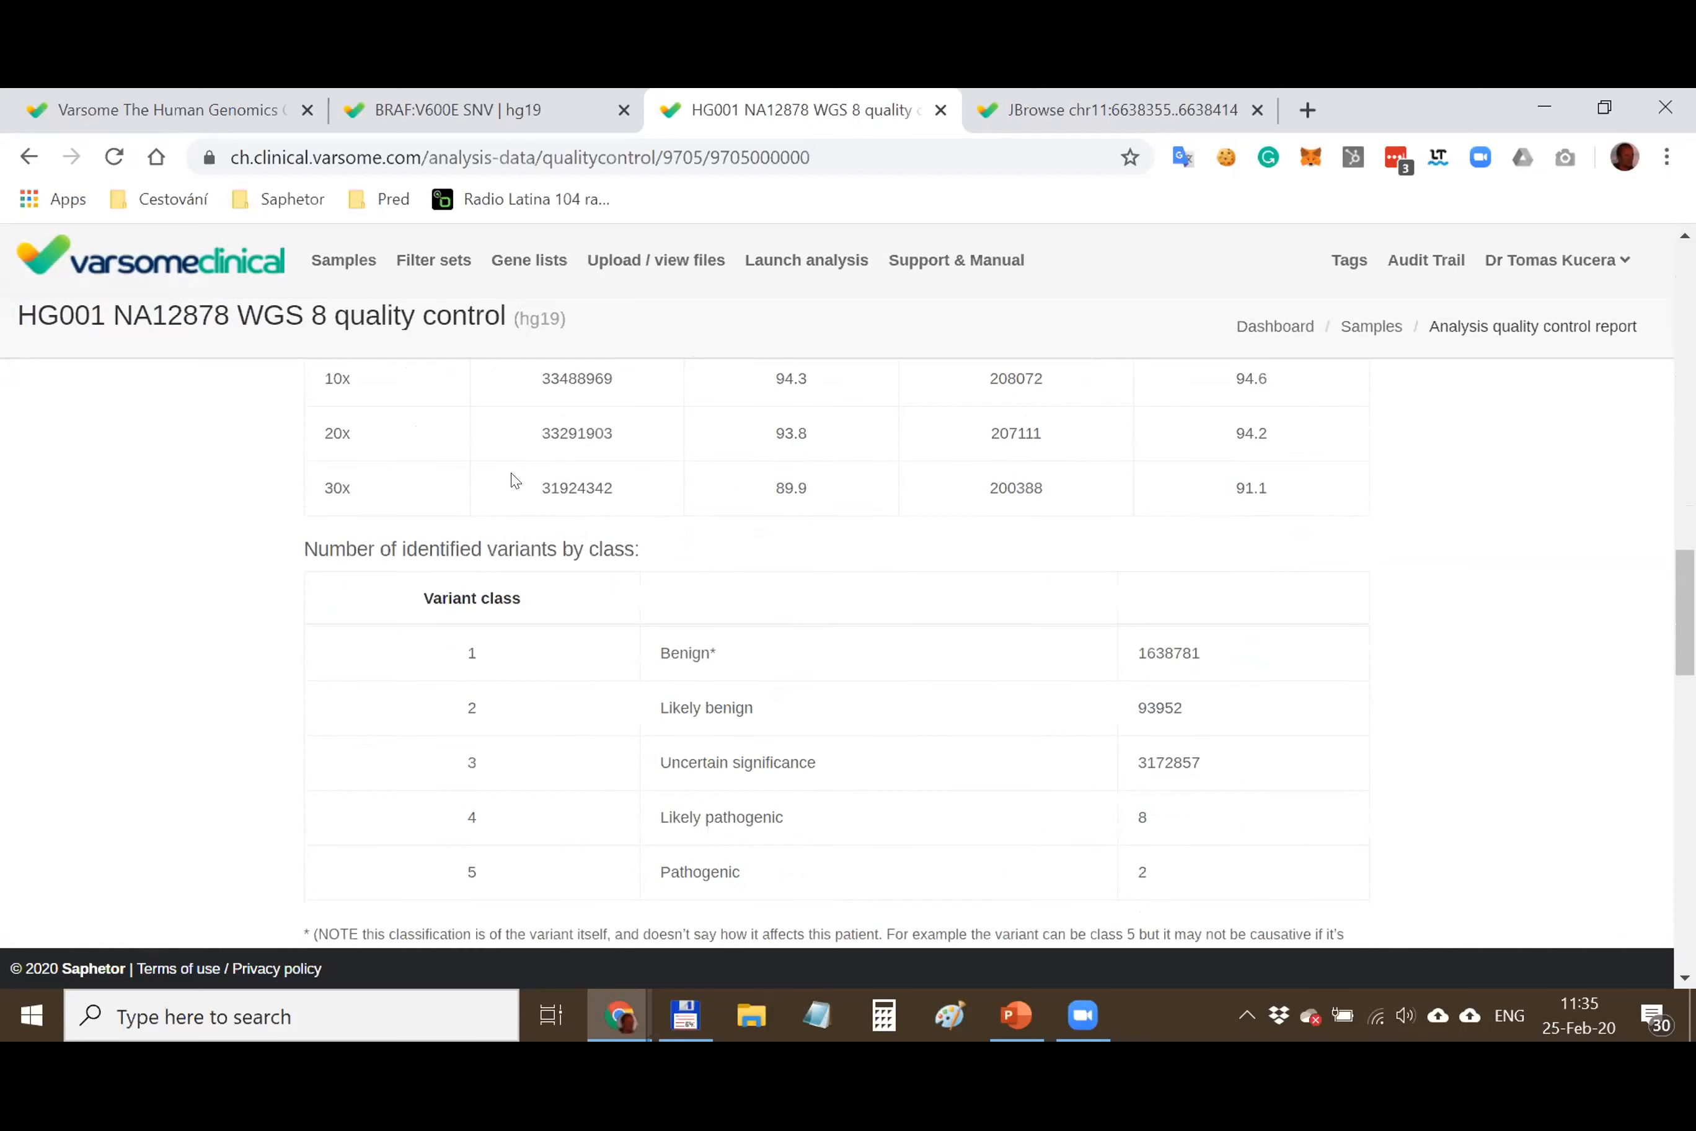
{"action": "scroll", "coordinate": [547, 613], "scroll_direction": "down", "scroll_amount": 2}
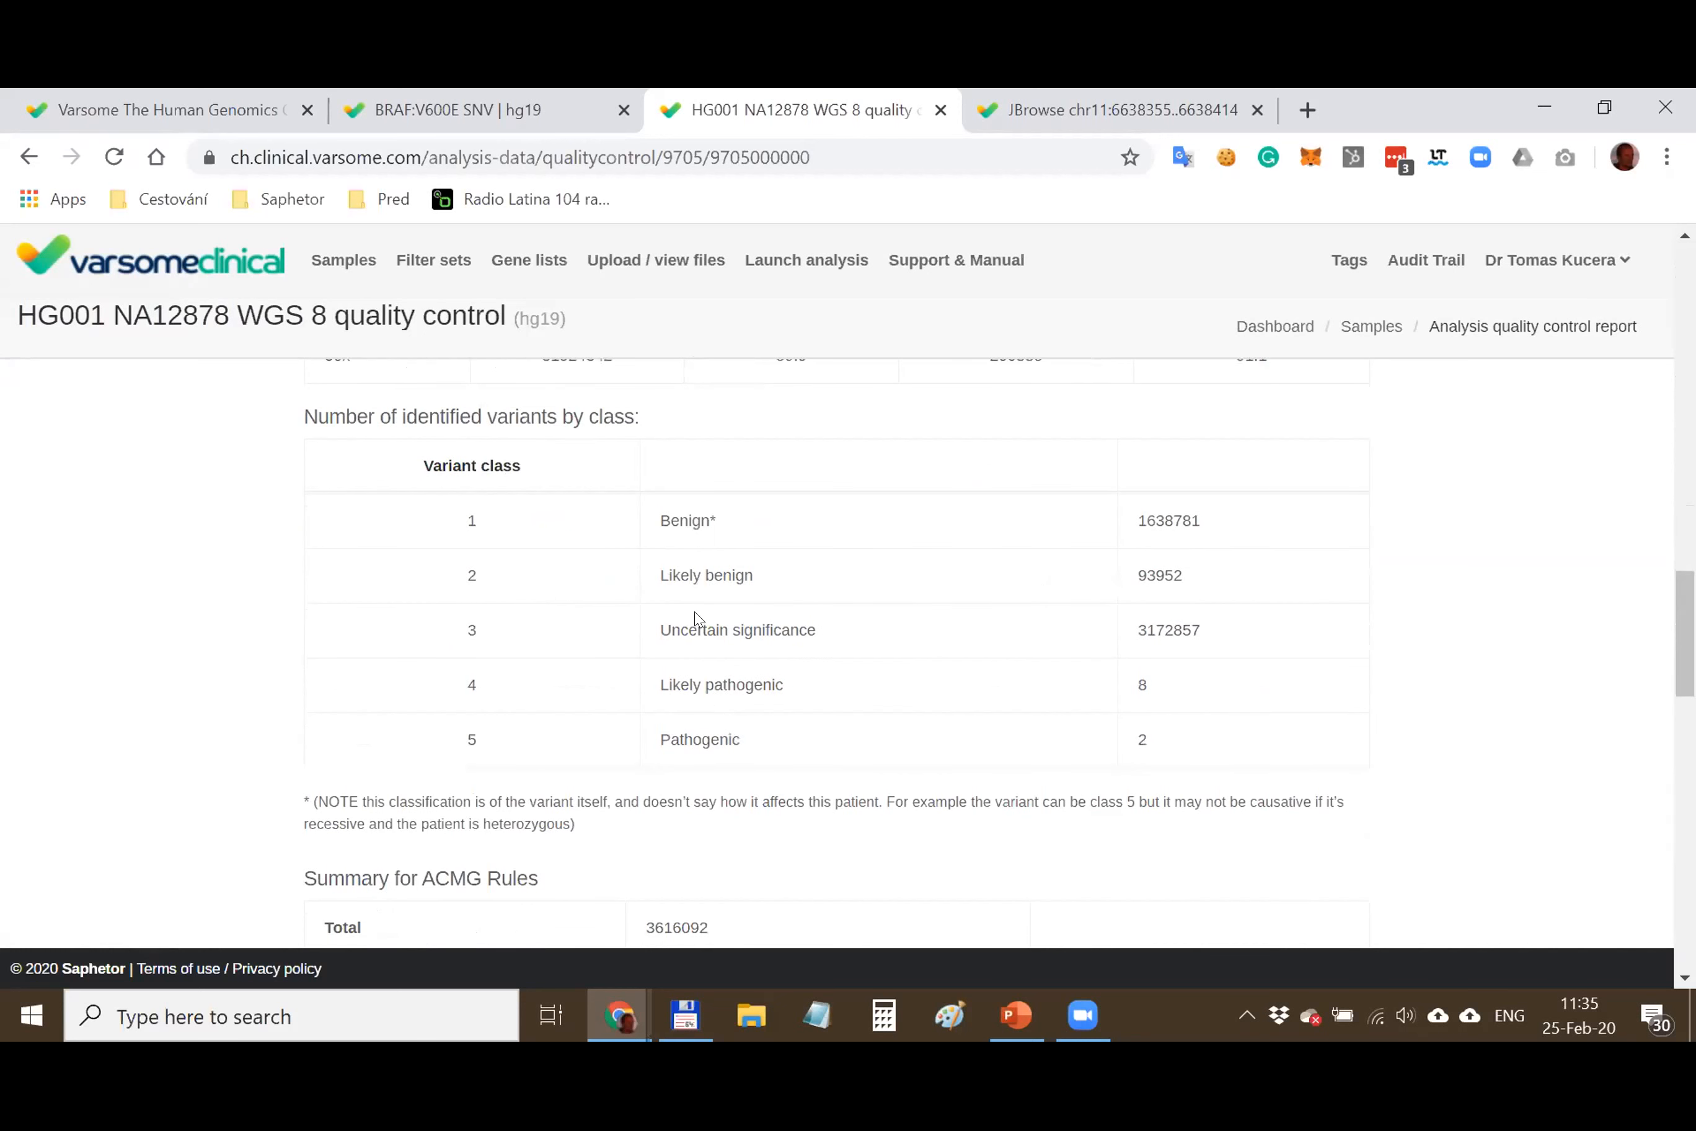
{"action": "left_click_drag", "start_coordinate": [651, 734], "coordinate": [1197, 741]}
{"action": "left_click", "coordinate": [847, 638]}
{"action": "scroll", "coordinate": [803, 620], "scroll_direction": "down", "scroll_amount": 6}
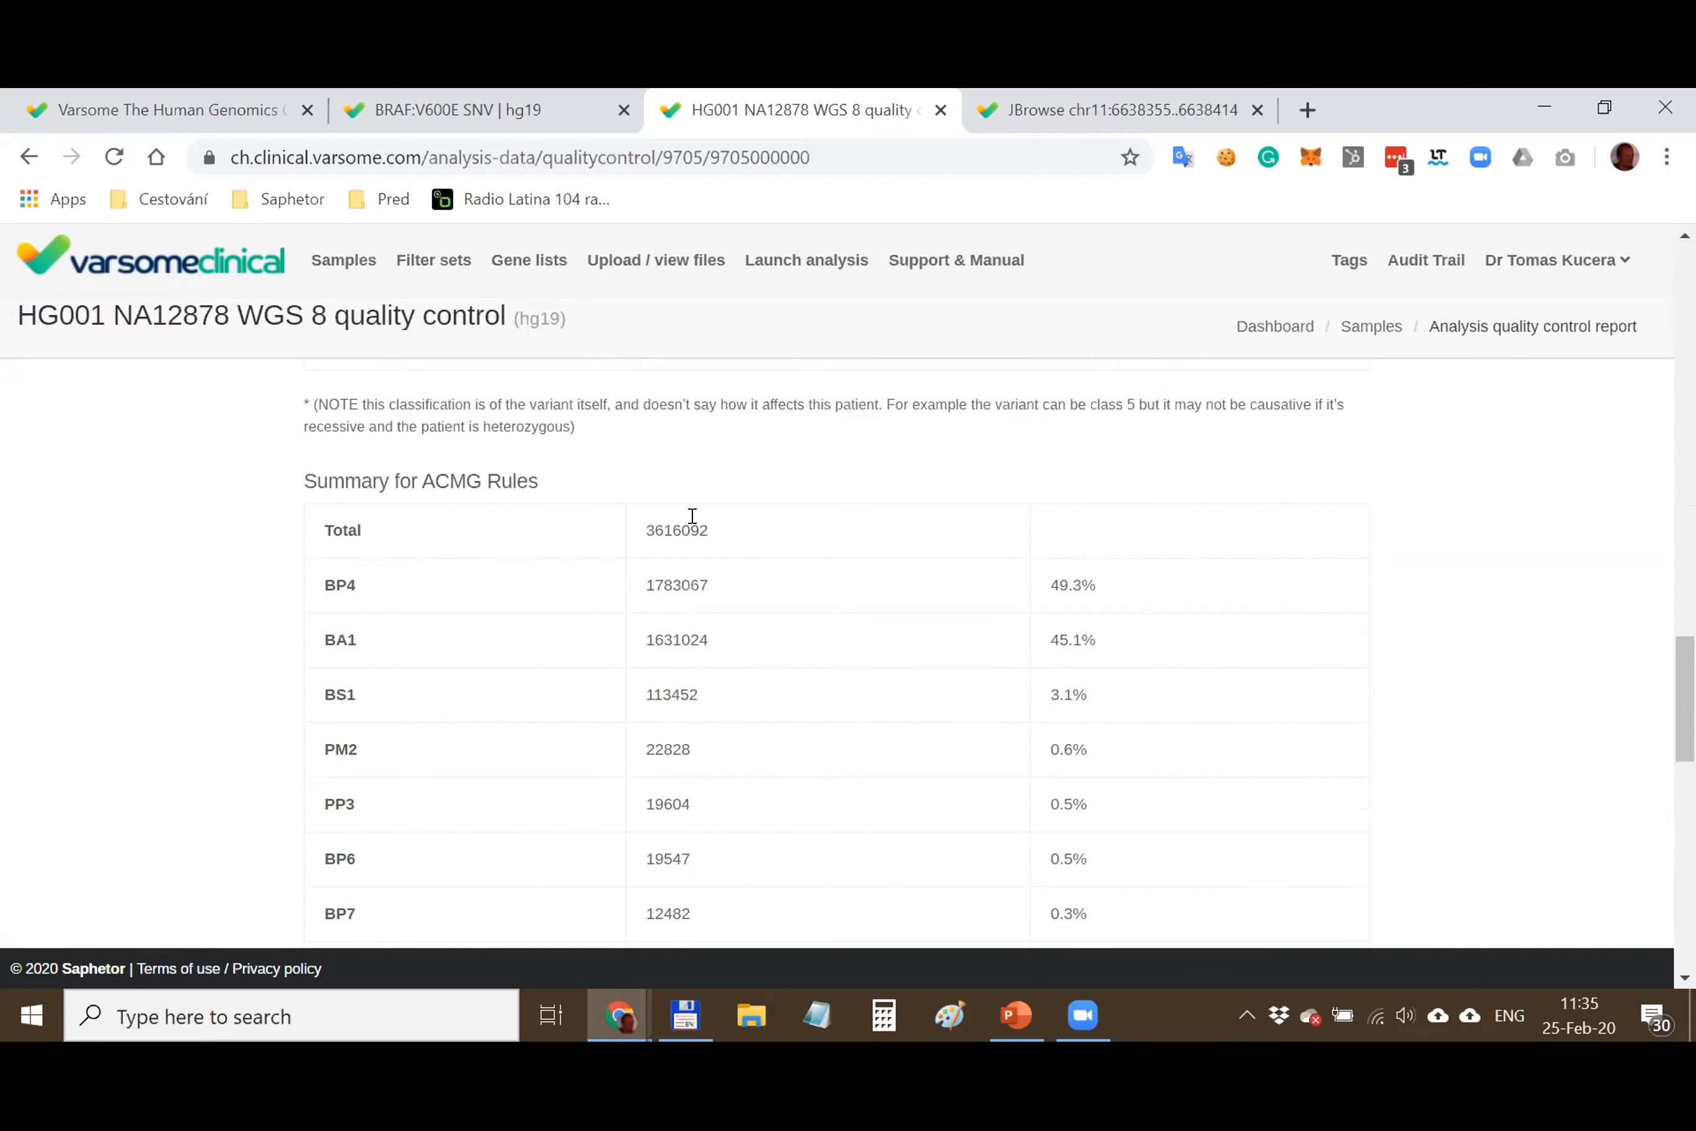
{"action": "left_click_drag", "start_coordinate": [693, 519], "coordinate": [711, 907]}
{"action": "left_click_drag", "start_coordinate": [362, 481], "coordinate": [526, 470]}
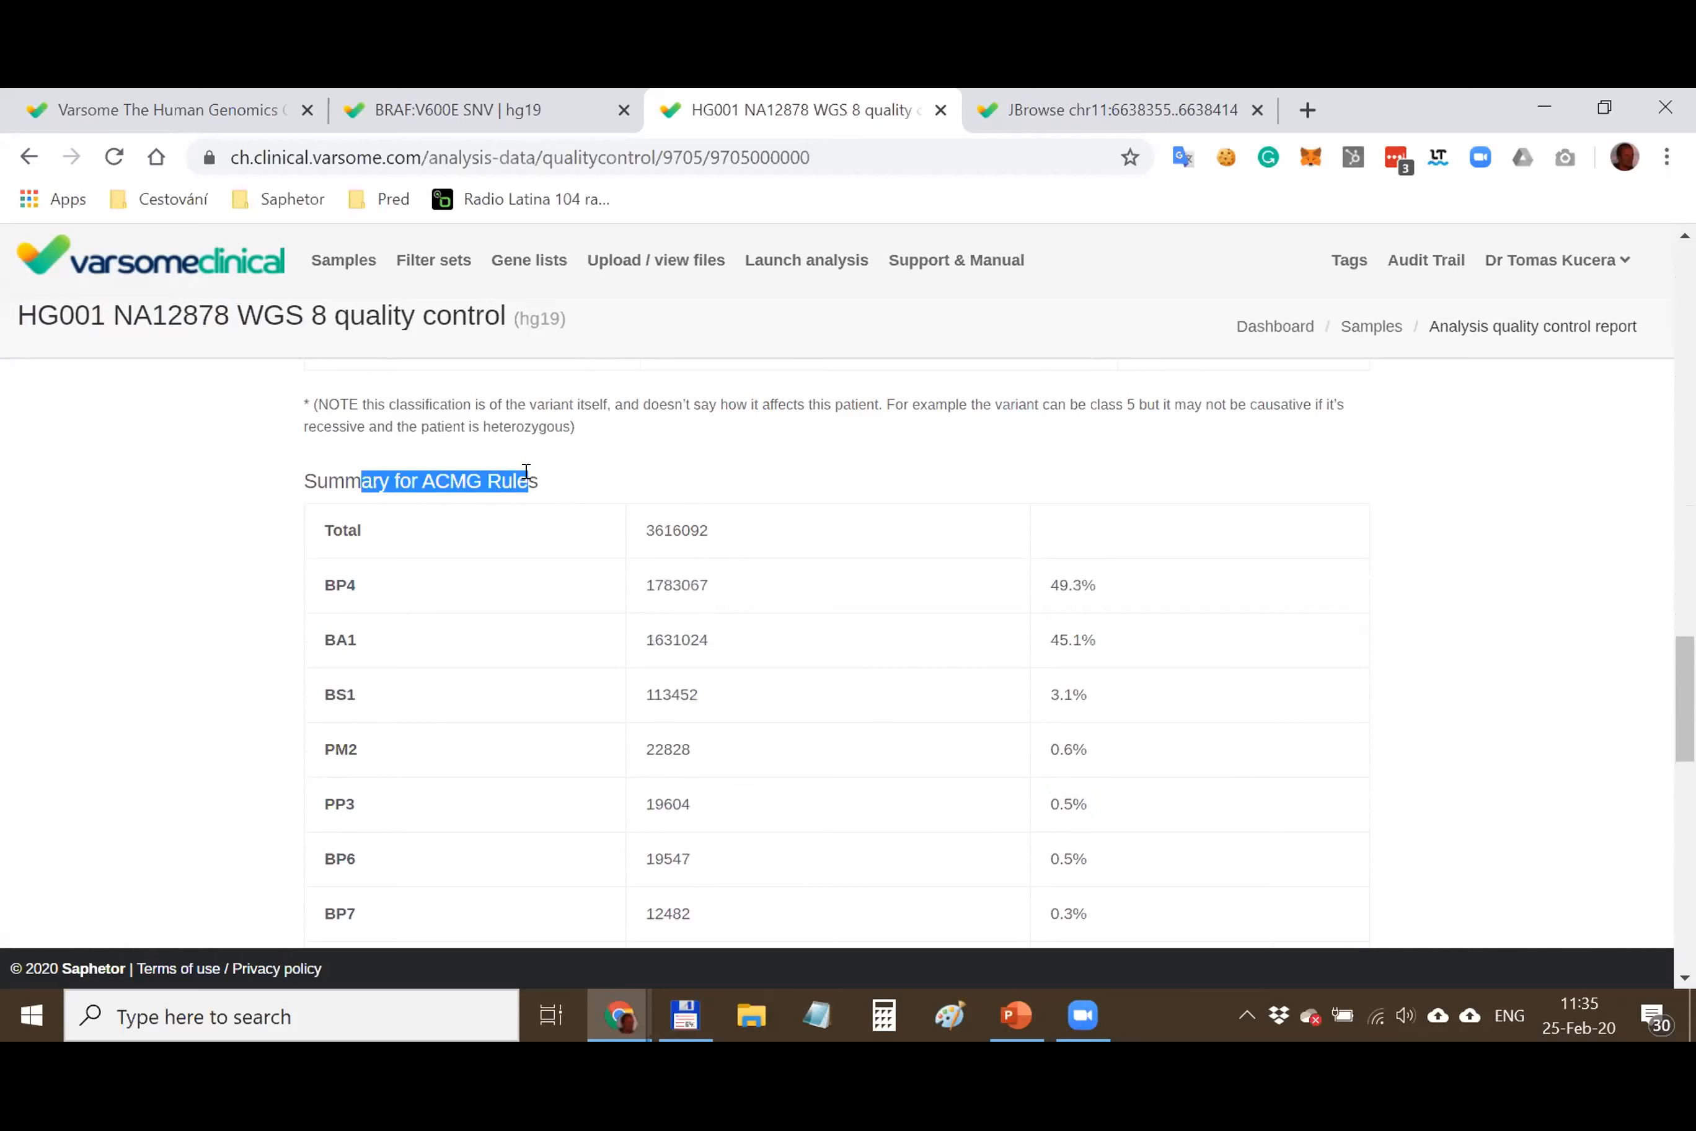
{"action": "left_click", "coordinate": [587, 568]}
Highlight the coding SNV table, then go back to the variant results page
{"action": "scroll", "coordinate": [575, 579], "scroll_direction": "down", "scroll_amount": 15}
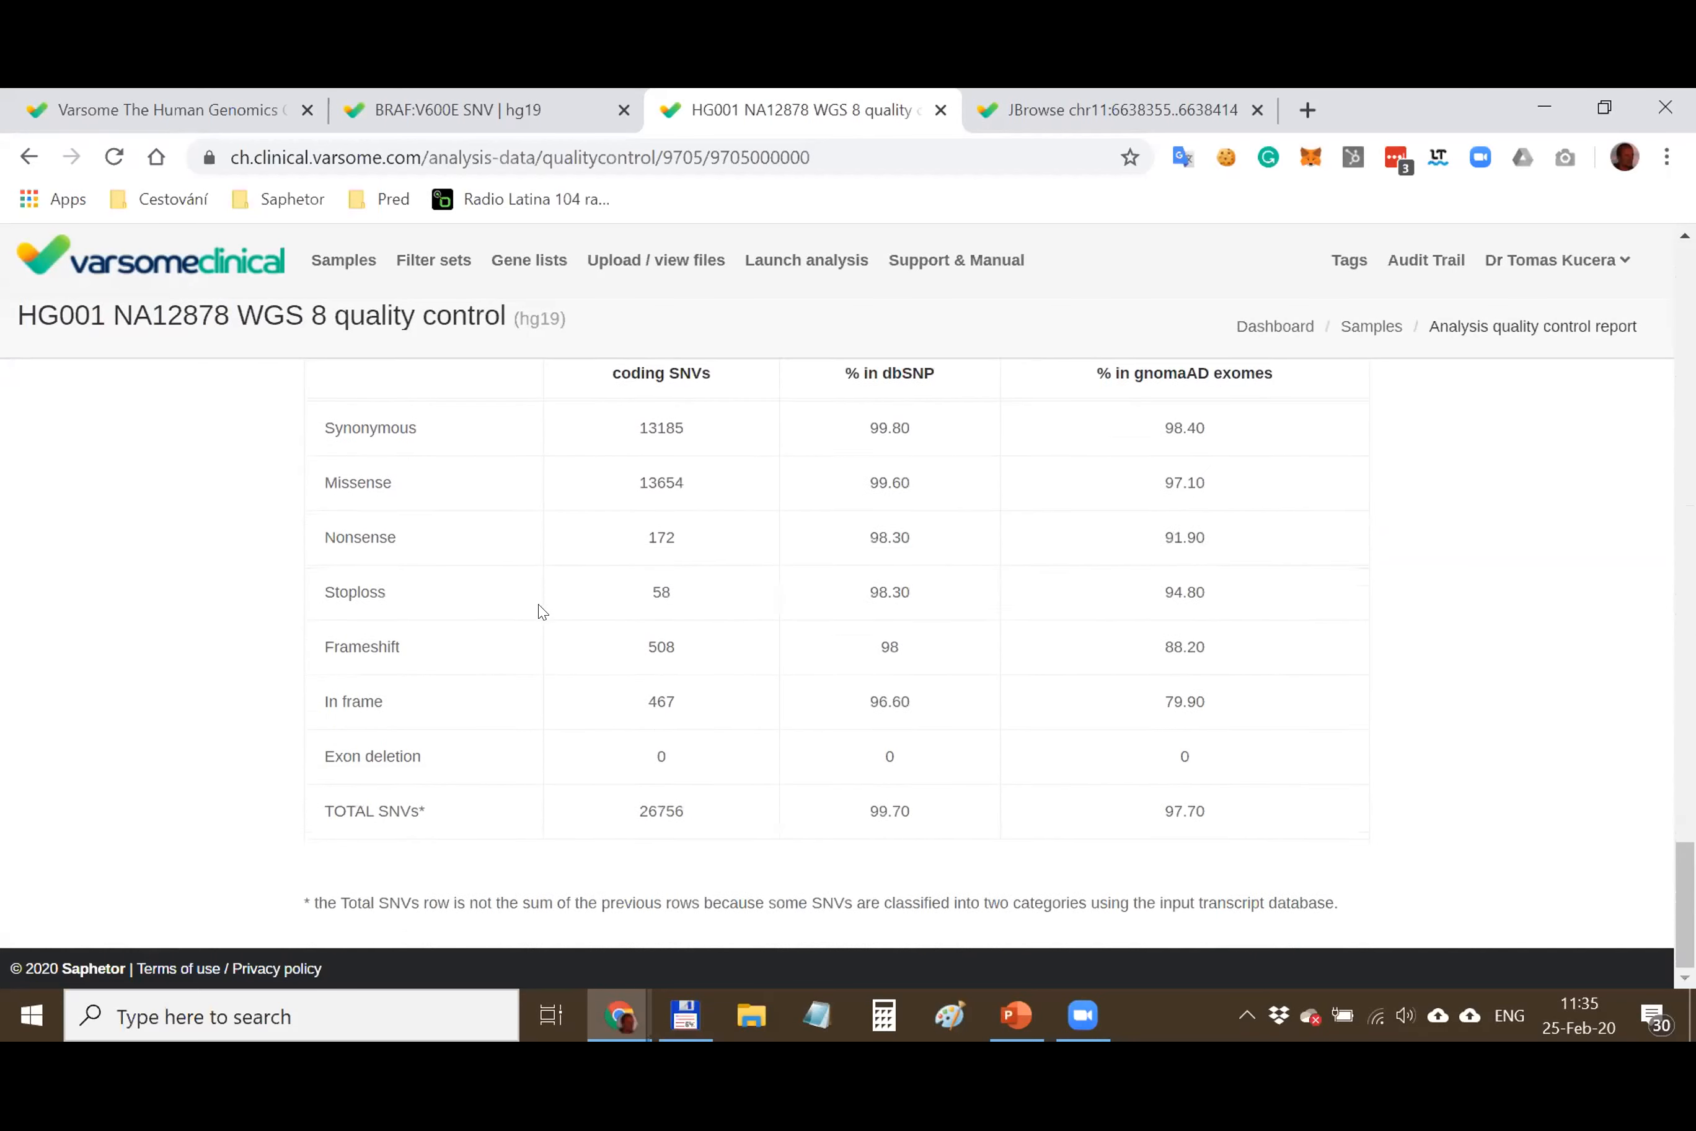
{"action": "scroll", "coordinate": [541, 605], "scroll_direction": "up", "scroll_amount": 2}
{"action": "left_click_drag", "start_coordinate": [359, 560], "coordinate": [387, 796]}
{"action": "left_click", "coordinate": [488, 721]}
{"action": "scroll", "coordinate": [511, 718], "scroll_direction": "up", "scroll_amount": 8}
{"action": "scroll", "coordinate": [83, 364], "scroll_direction": "up", "scroll_amount": 8}
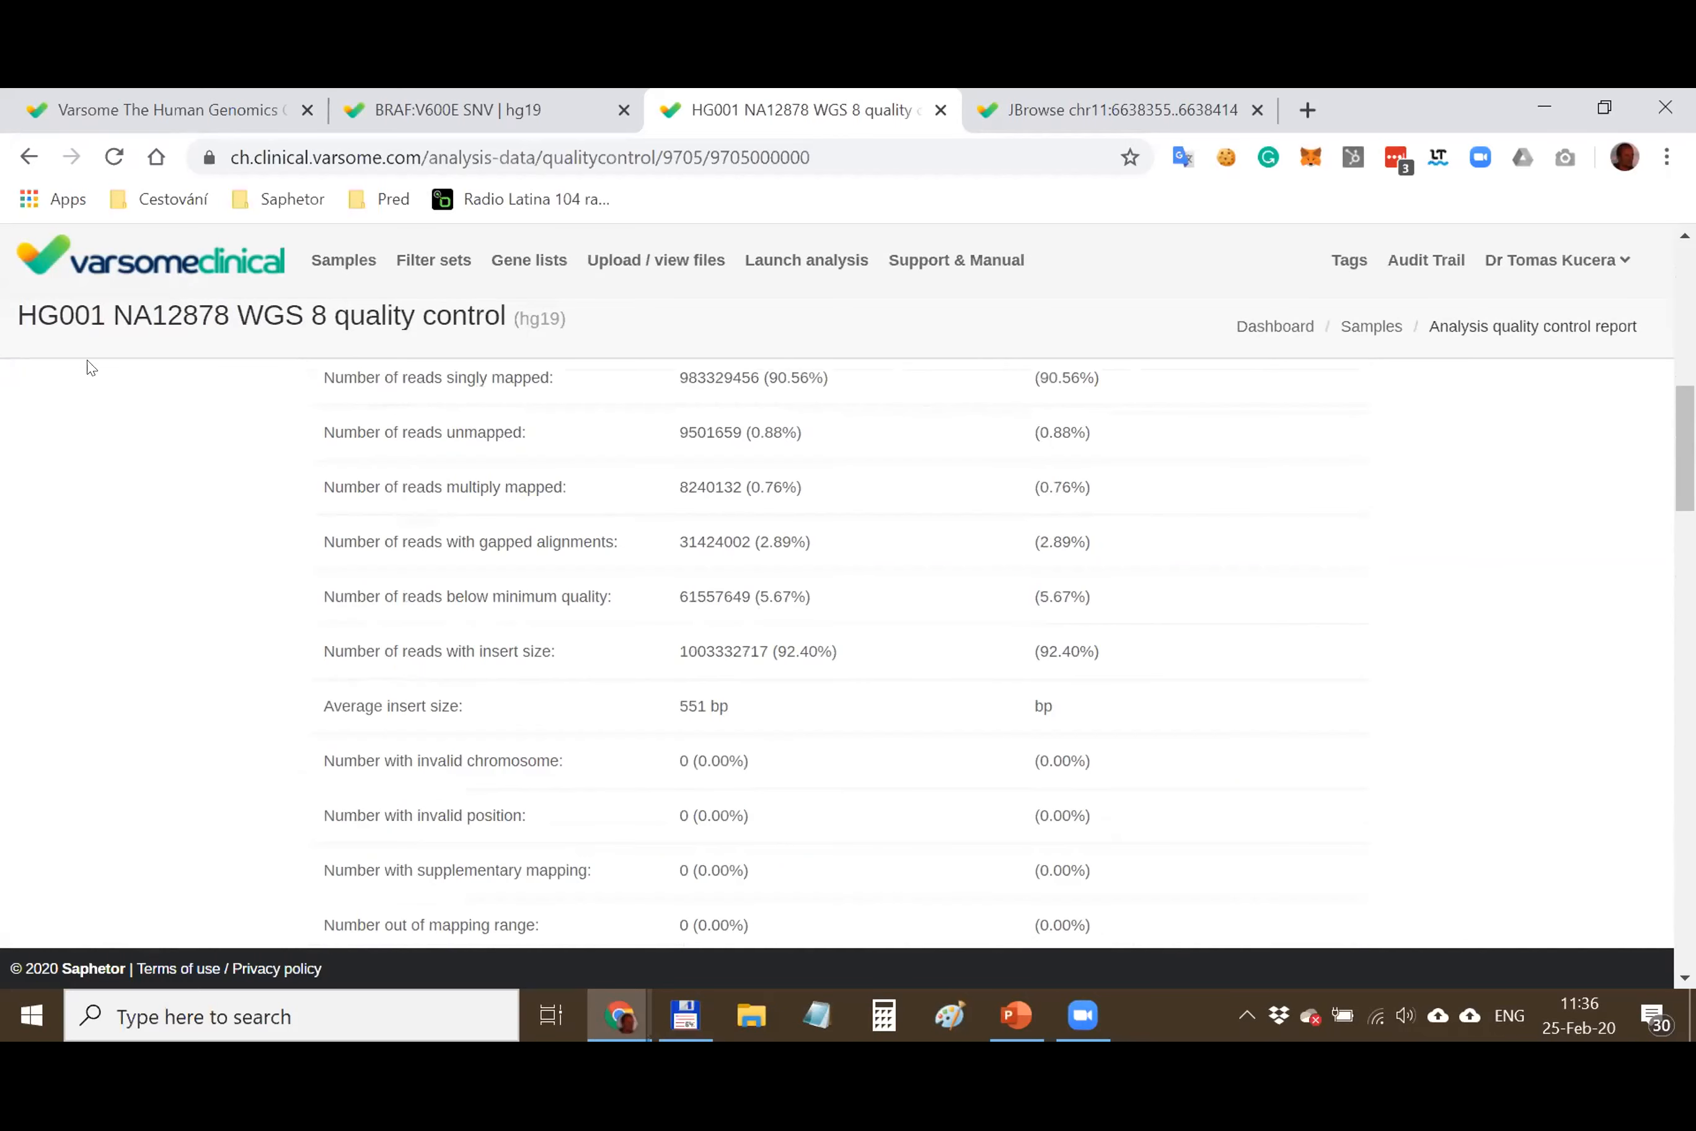
{"action": "left_click", "coordinate": [28, 156]}
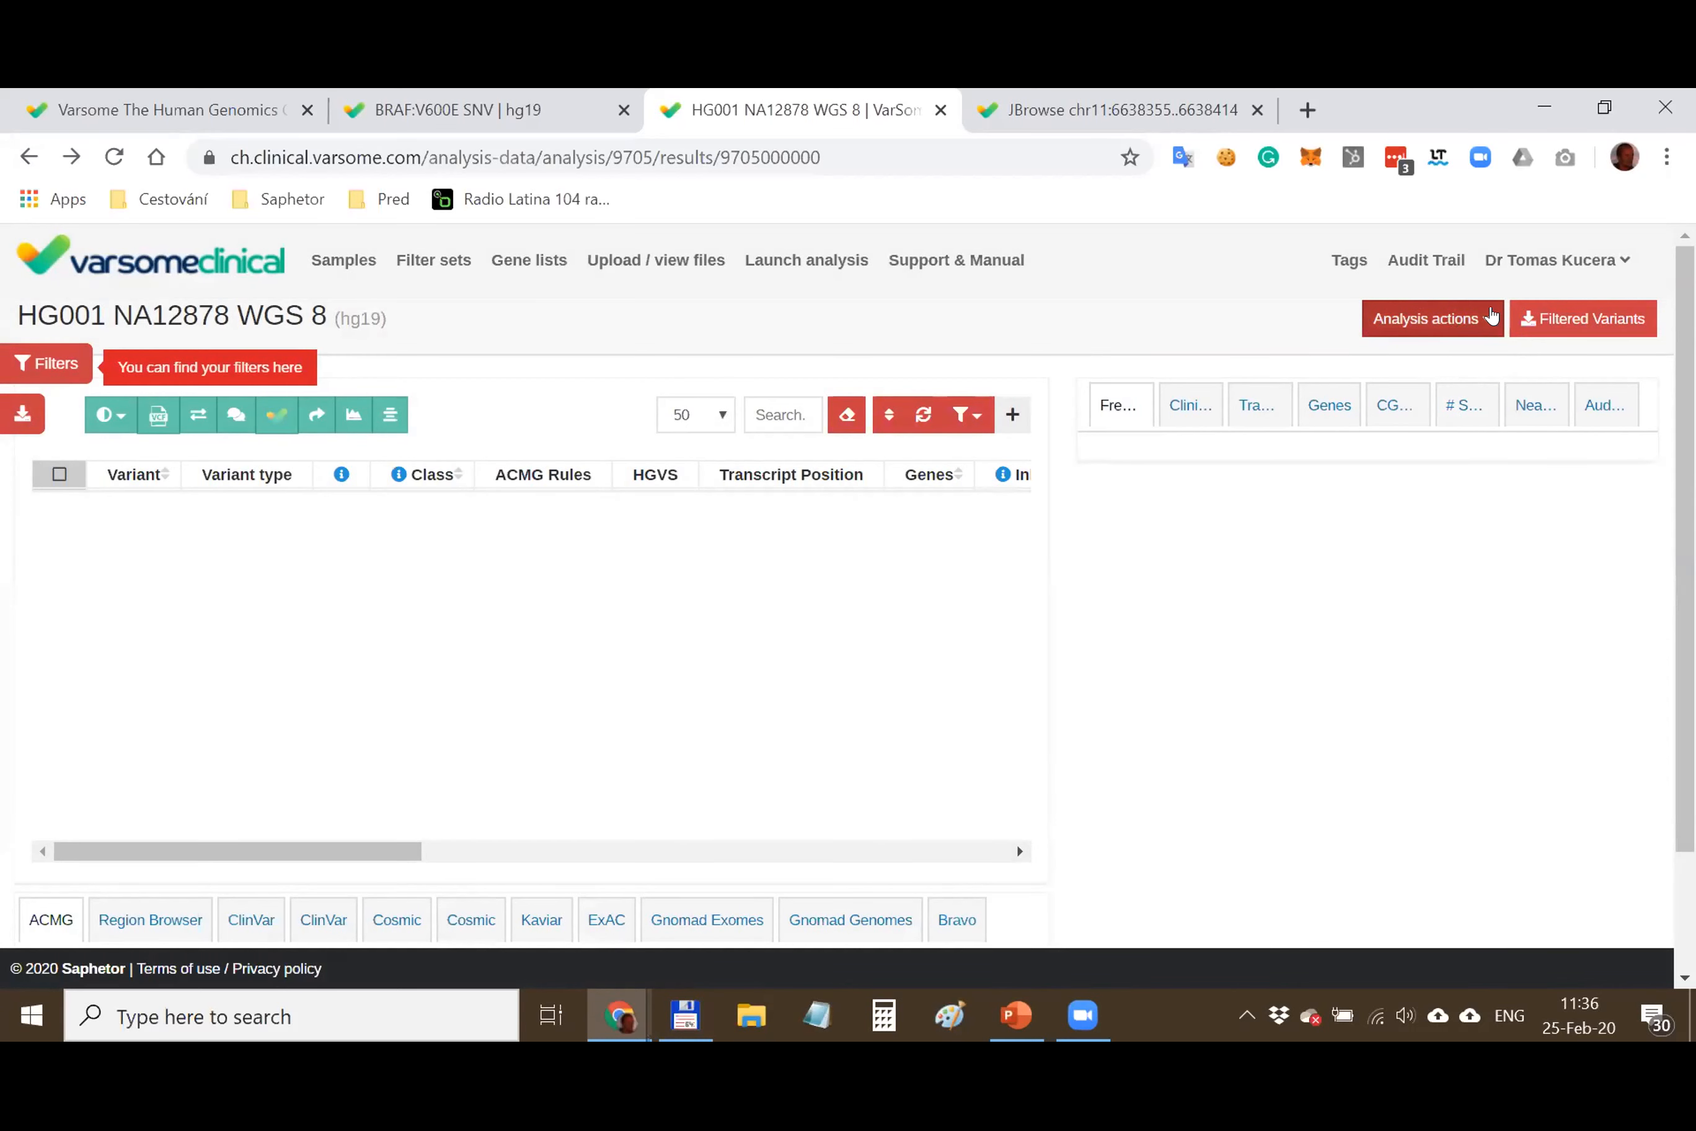
Choose Coding coverage report from the Analysis actions list
{"action": "mouse_move", "coordinate": [1479, 316]}
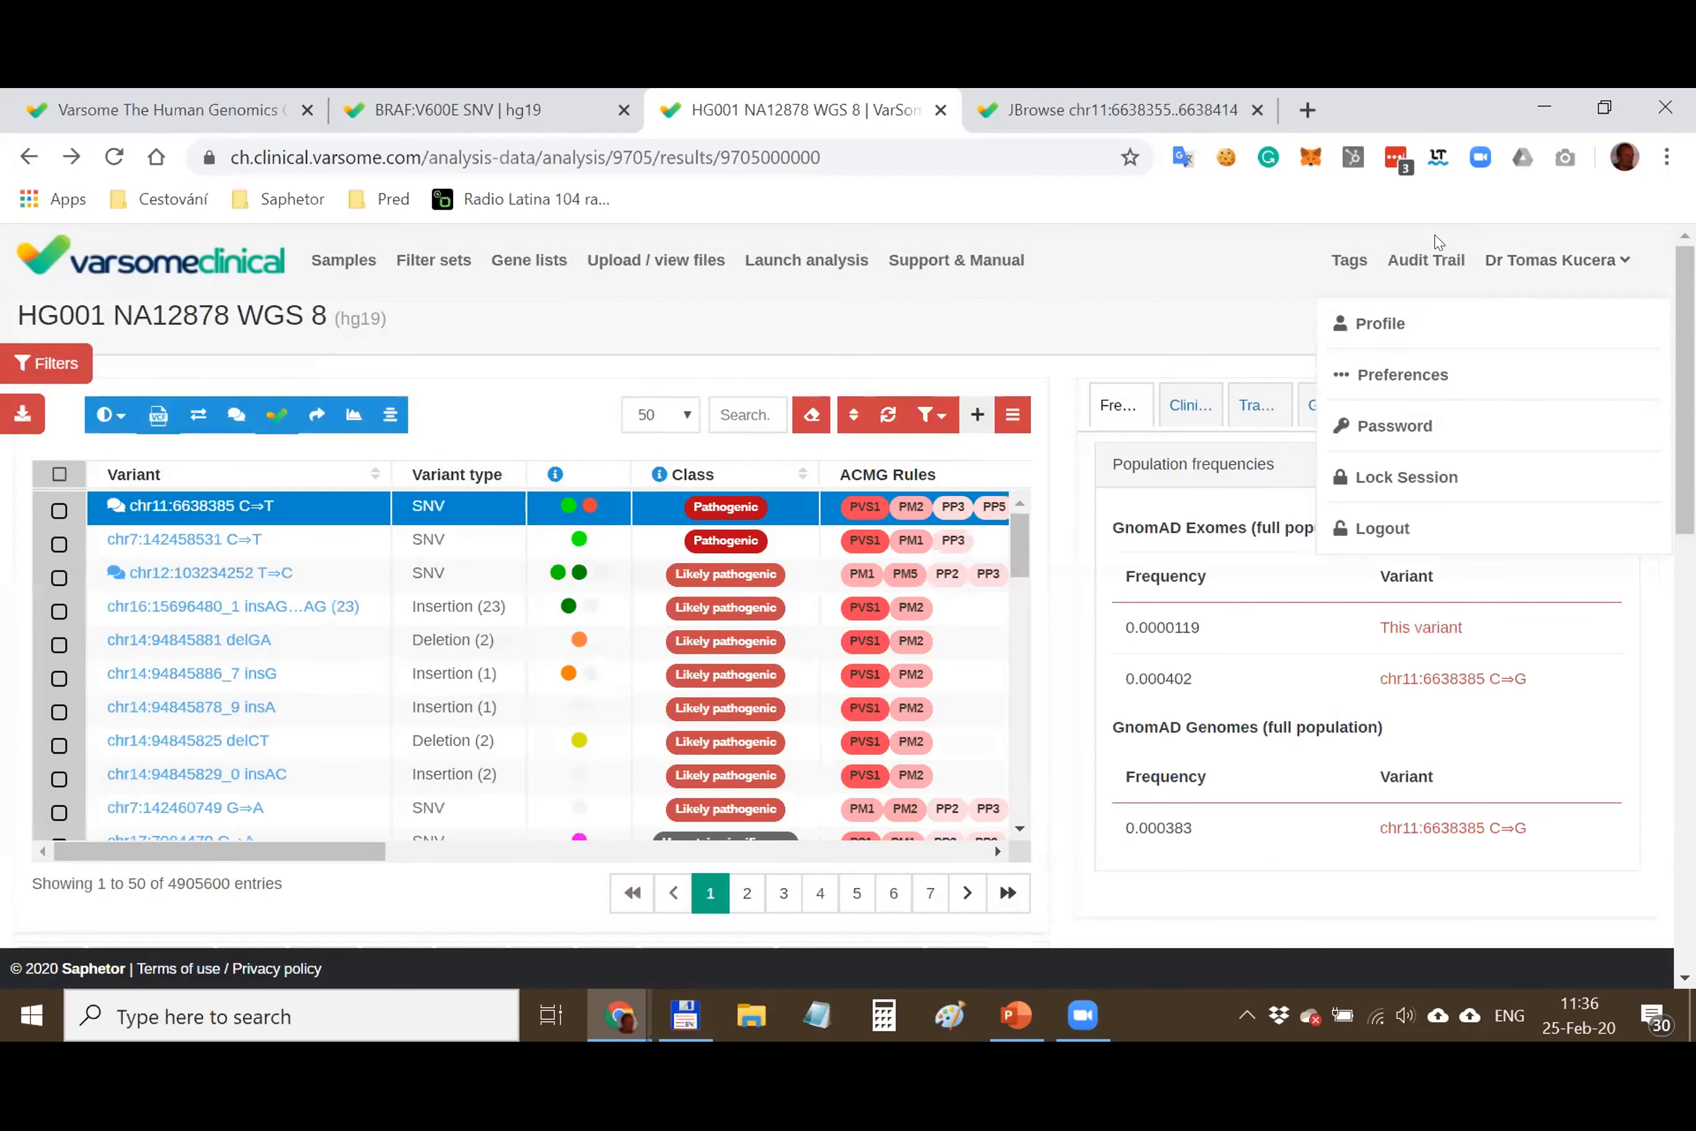
{"action": "left_click", "coordinate": [1370, 328]}
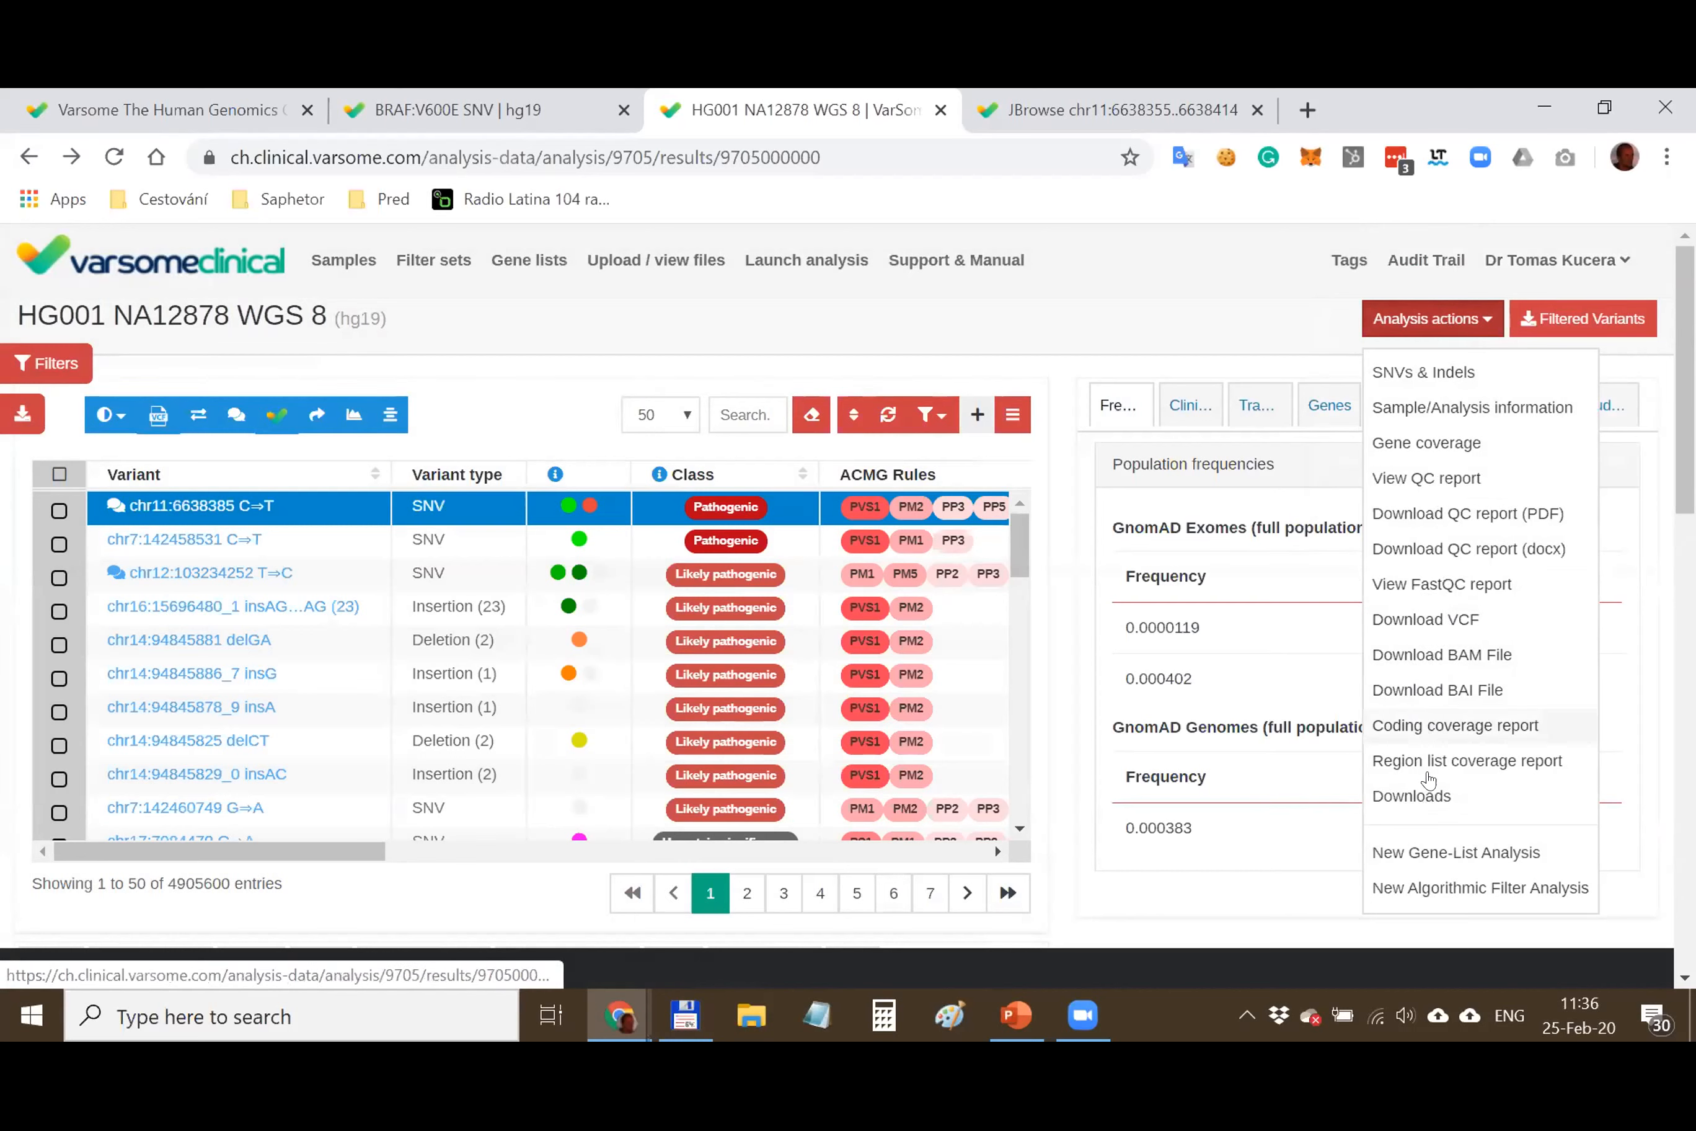
{"action": "left_click", "coordinate": [1462, 726]}
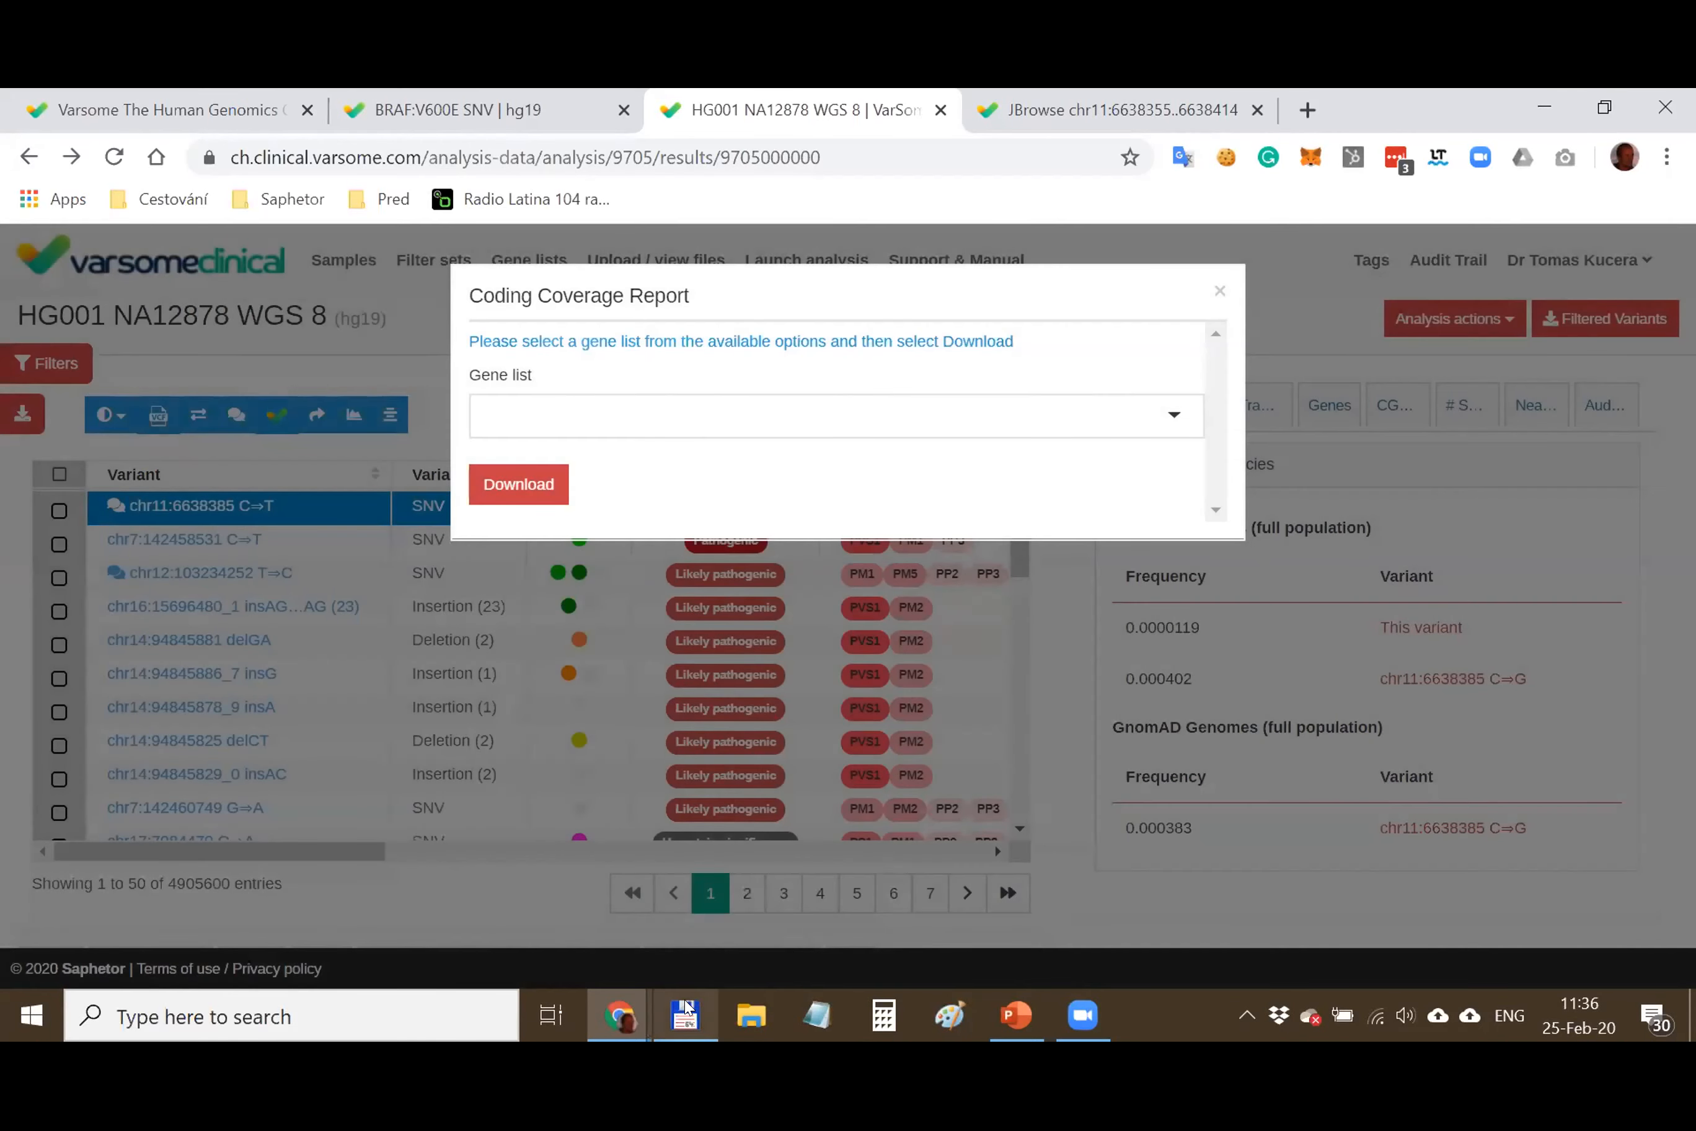
In Total Commander, navigate to Google Drive VarSome\Business Development\_4Demos
{"action": "left_click", "coordinate": [685, 1001]}
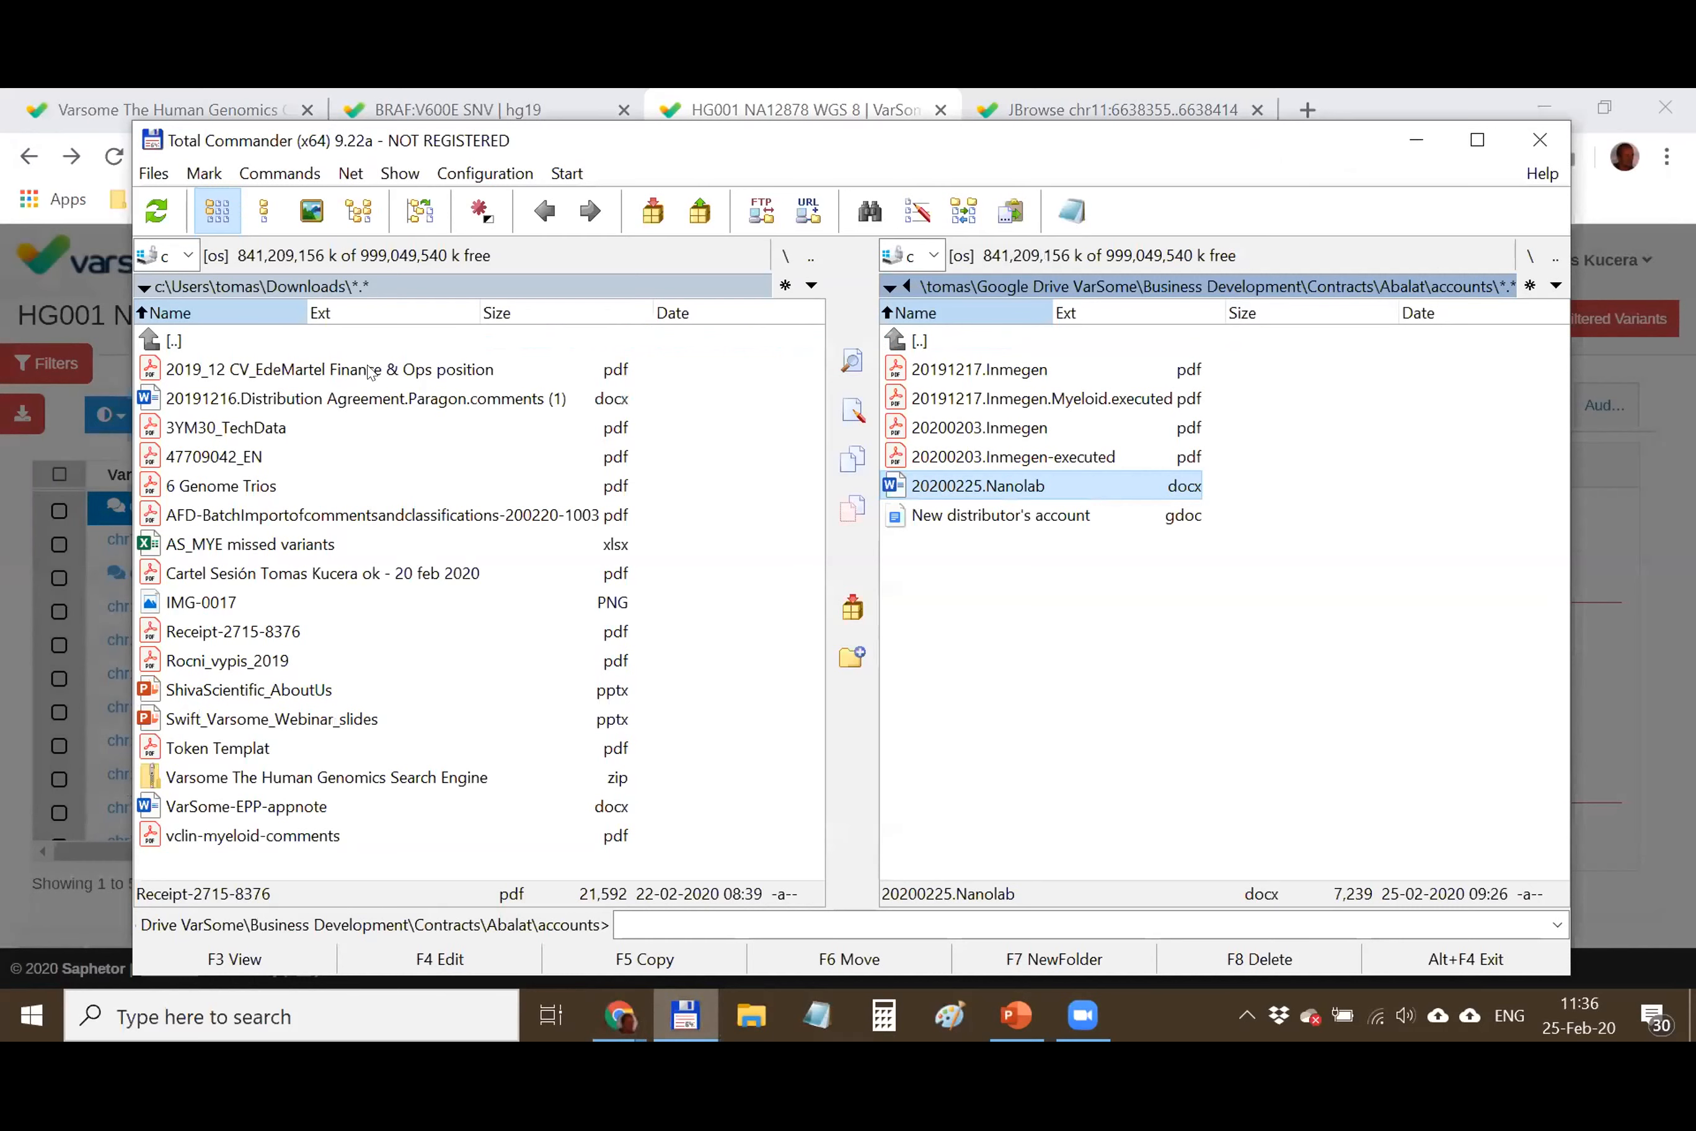
{"action": "double_click", "coordinate": [202, 339]}
{"action": "double_click", "coordinate": [202, 339]}
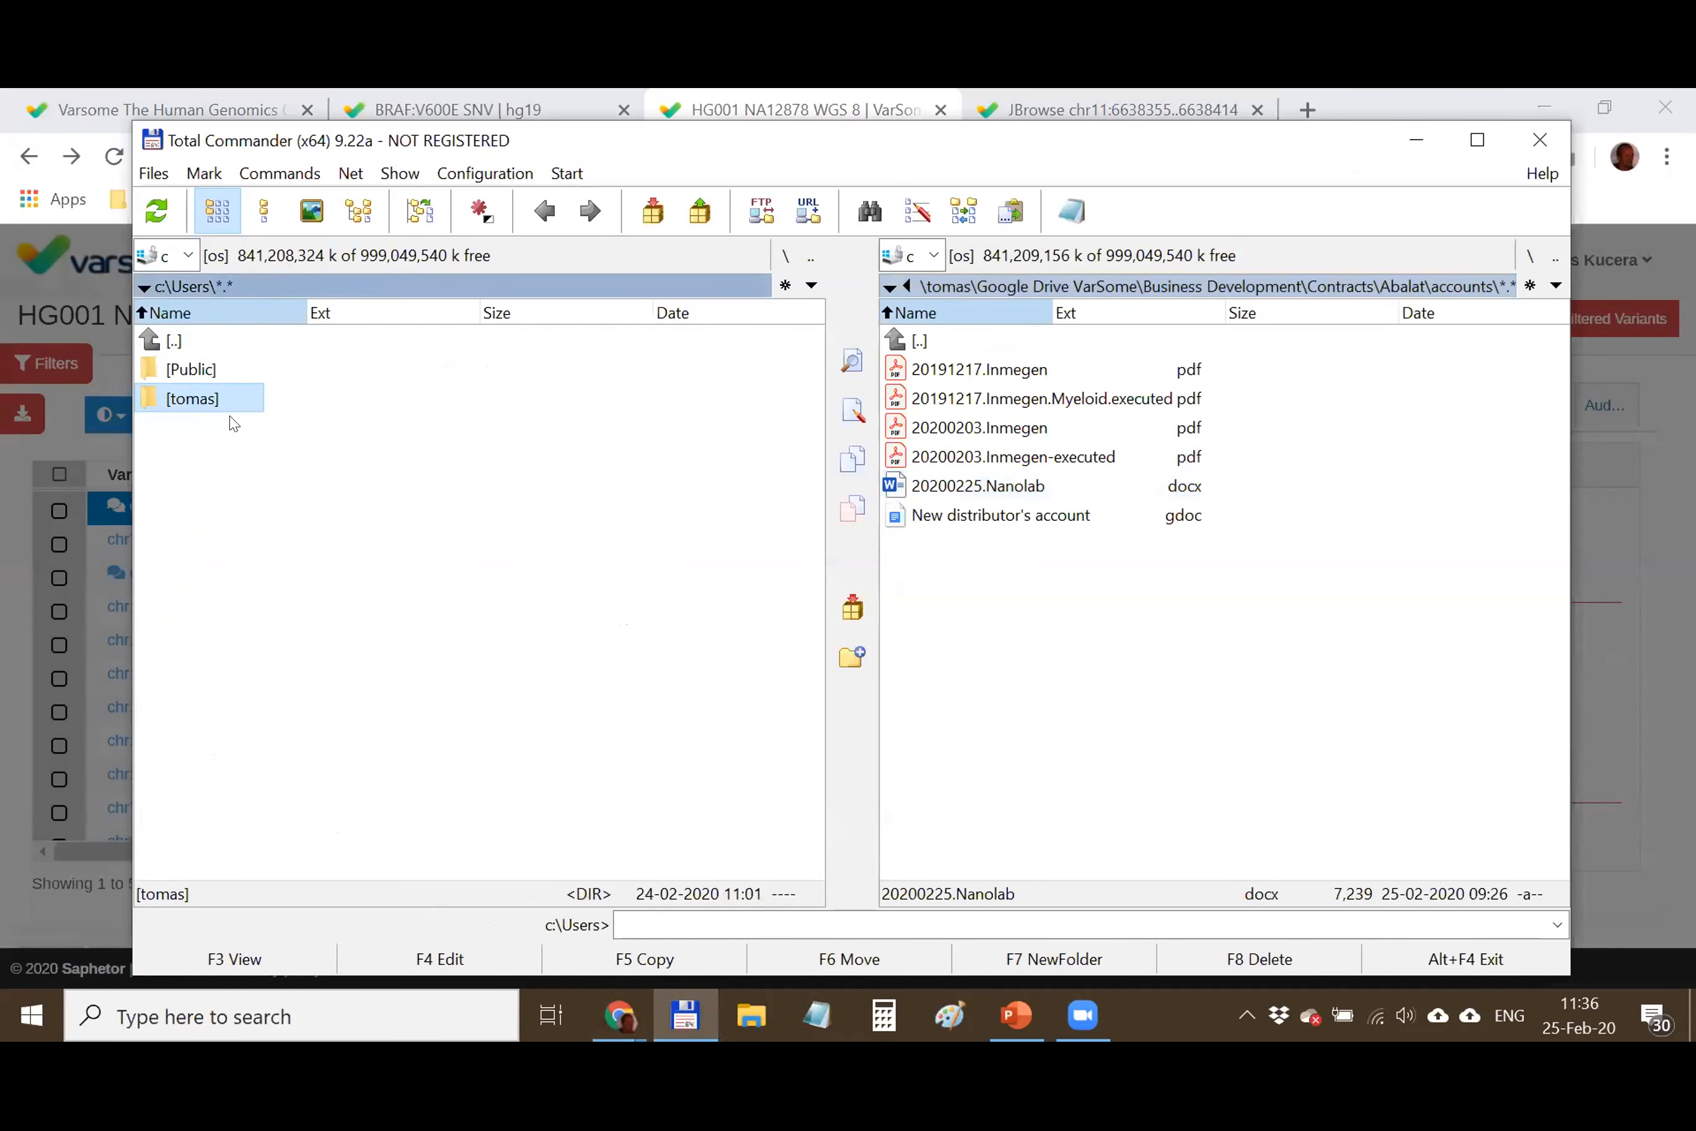
{"action": "double_click", "coordinate": [232, 412]}
{"action": "double_click", "coordinate": [238, 623]}
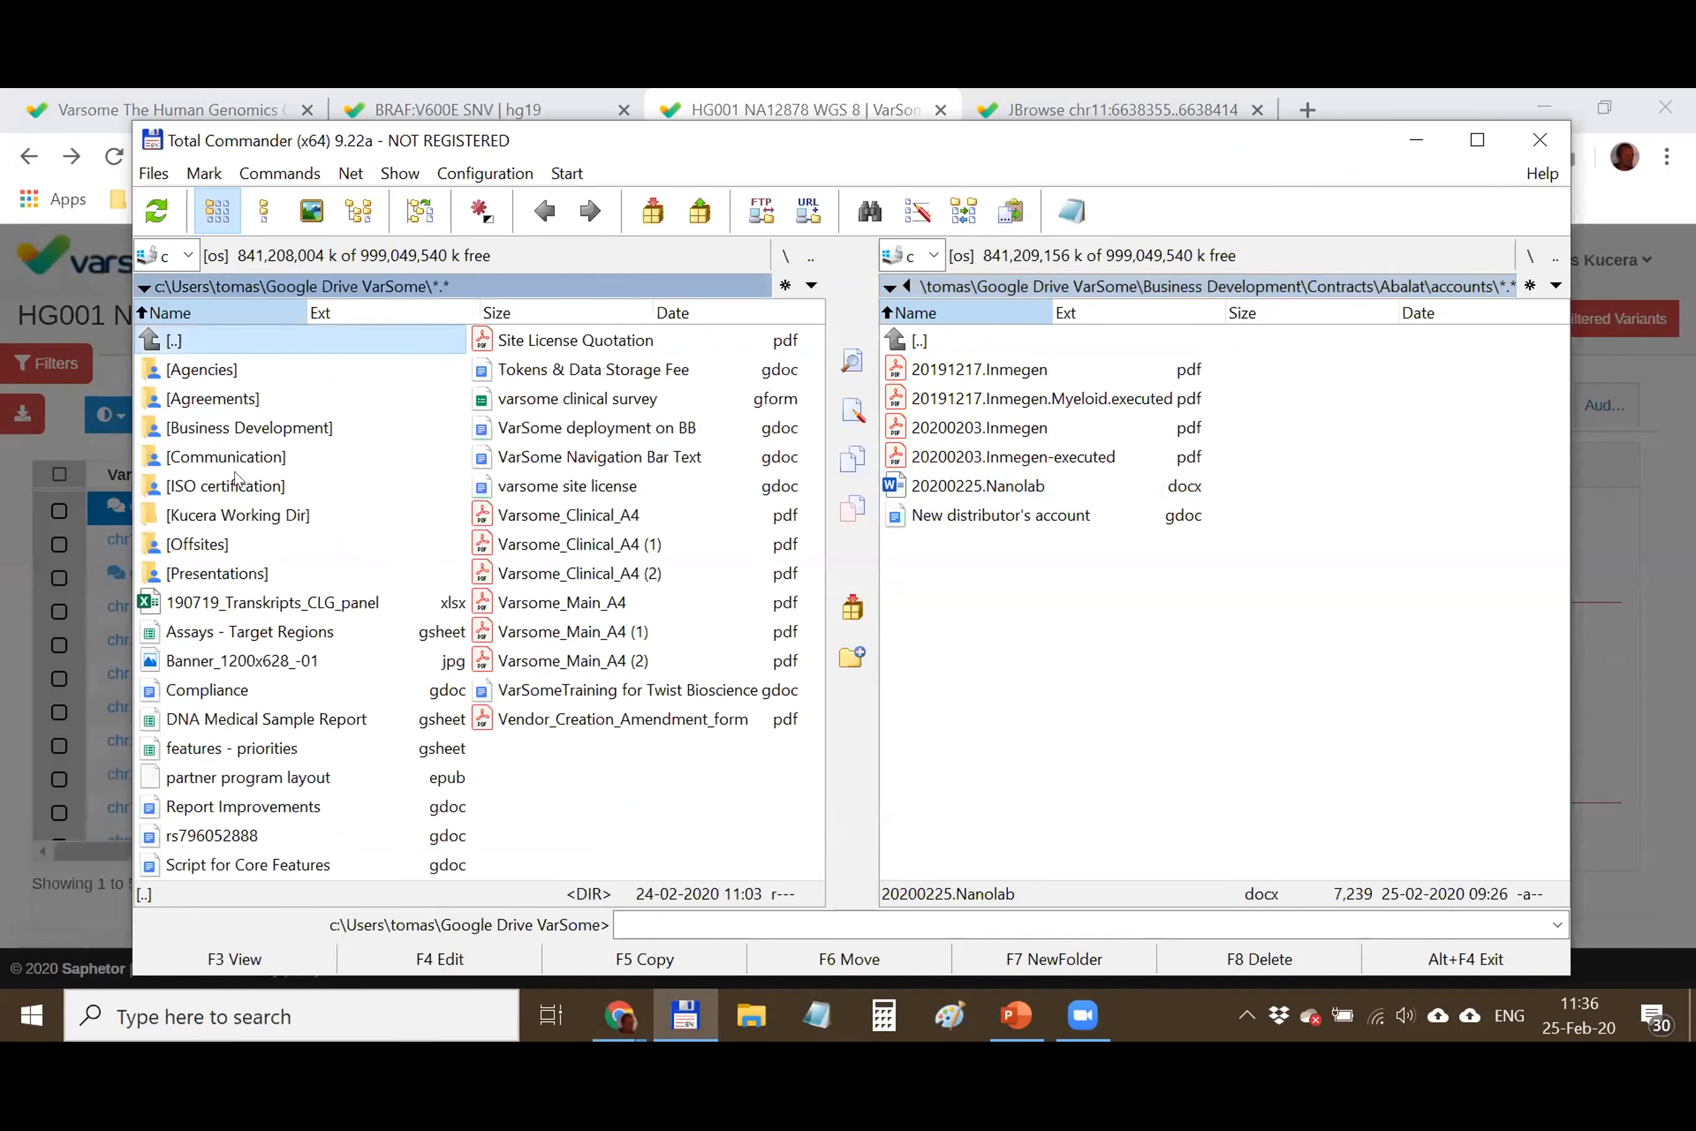
{"action": "double_click", "coordinate": [235, 423]}
{"action": "double_click", "coordinate": [221, 368]}
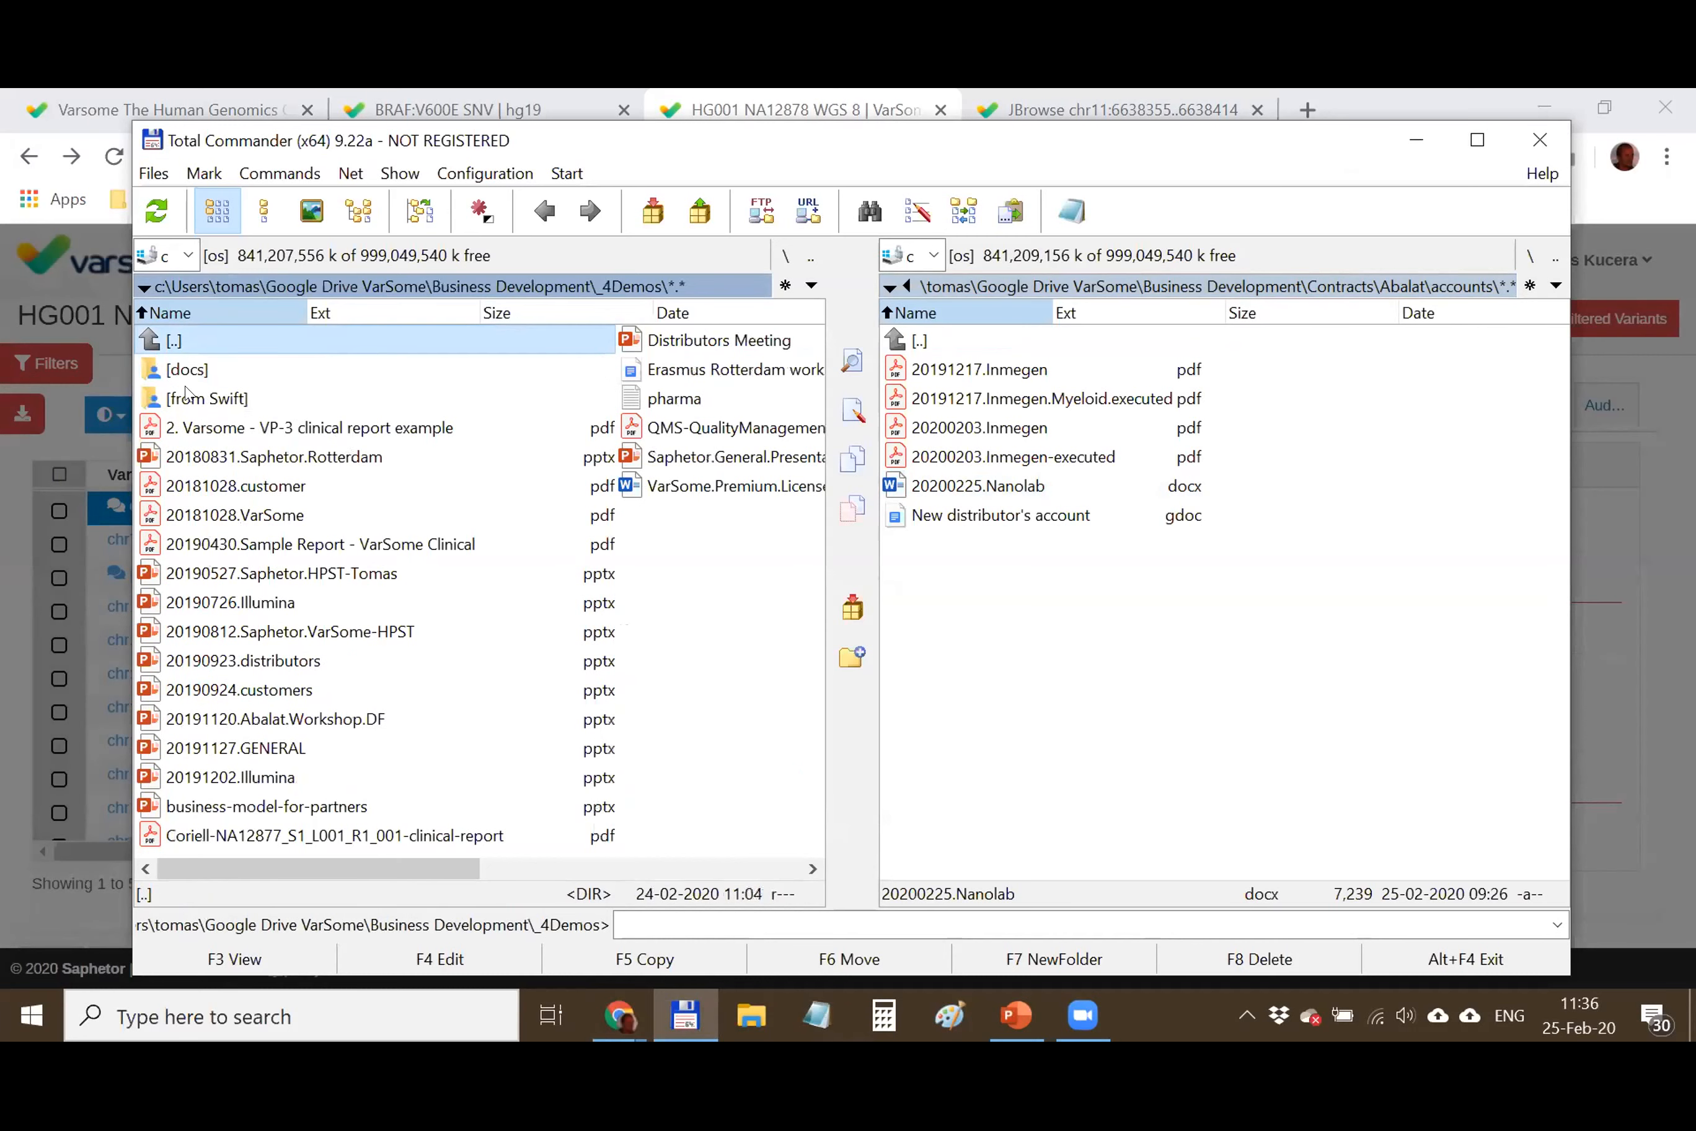
Look into the docs and from Swift folders, then minimise Total Commander and close the coverage report
{"action": "scroll", "coordinate": [349, 446], "scroll_direction": "down", "scroll_amount": 3}
{"action": "scroll", "coordinate": [334, 443], "scroll_direction": "up", "scroll_amount": 3}
{"action": "double_click", "coordinate": [189, 370]}
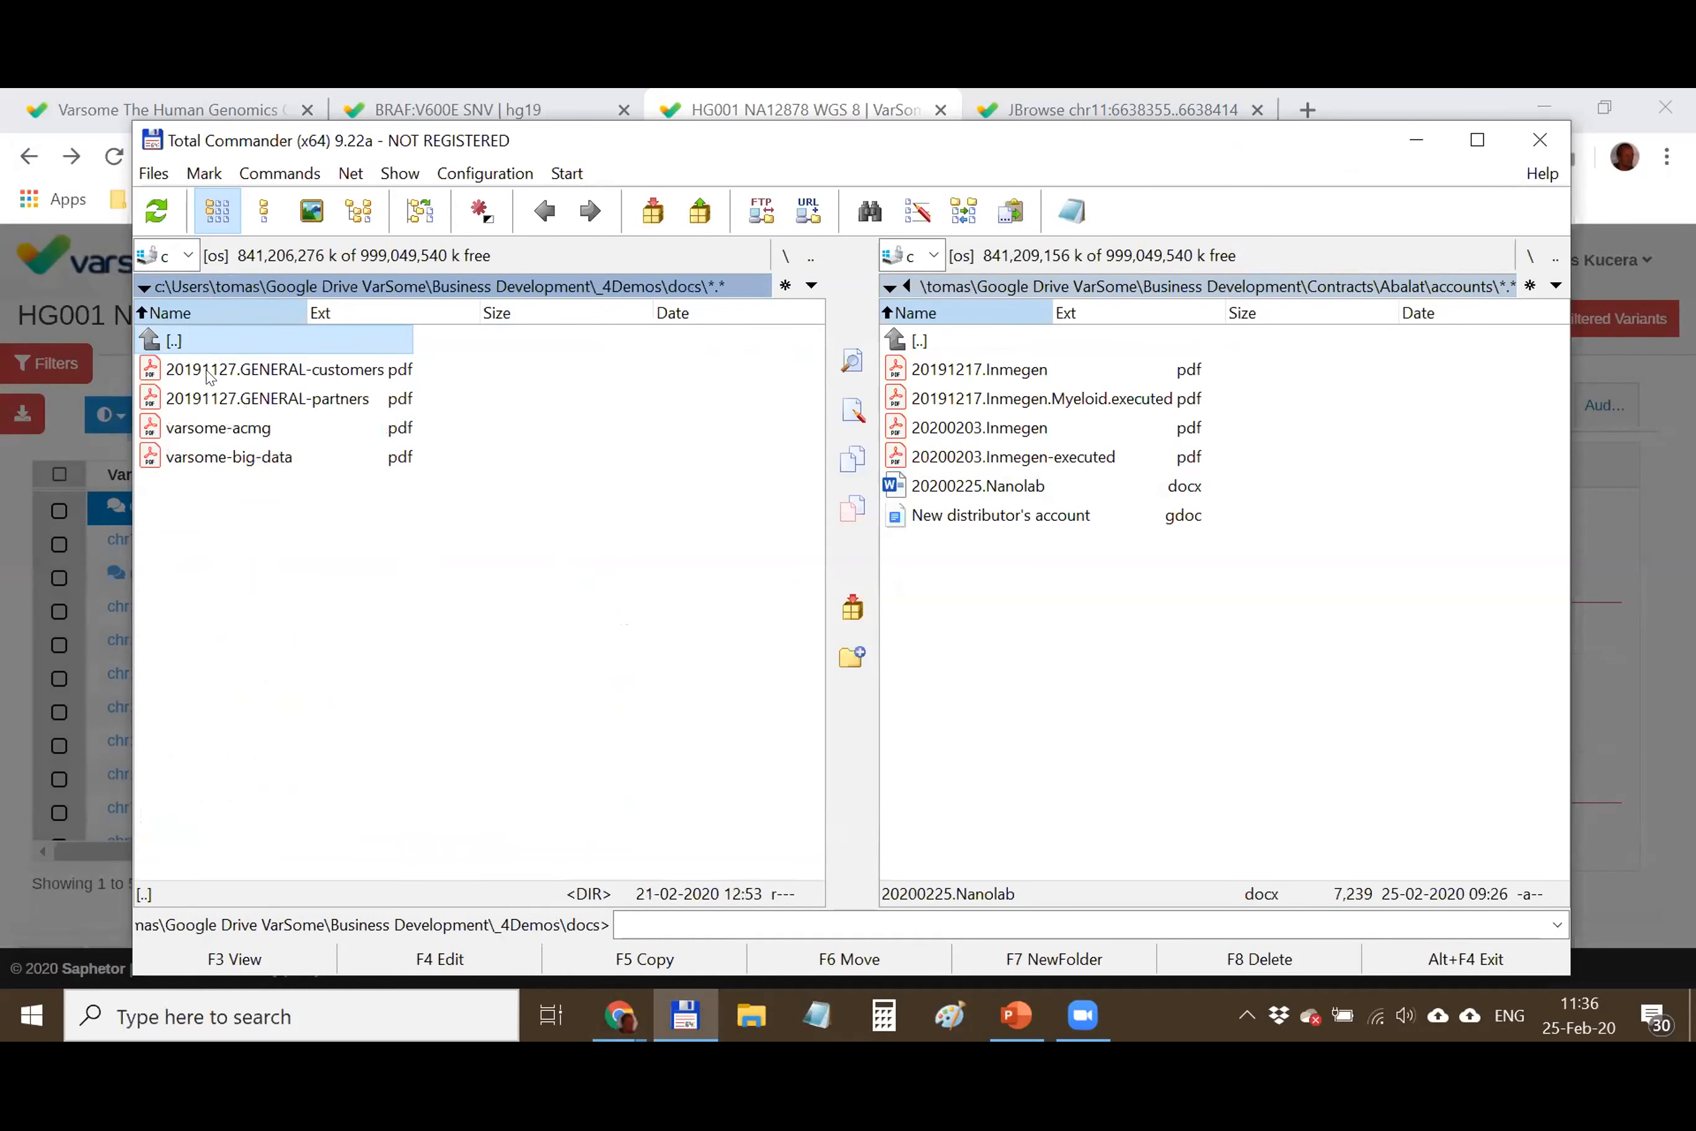
{"action": "double_click", "coordinate": [202, 337]}
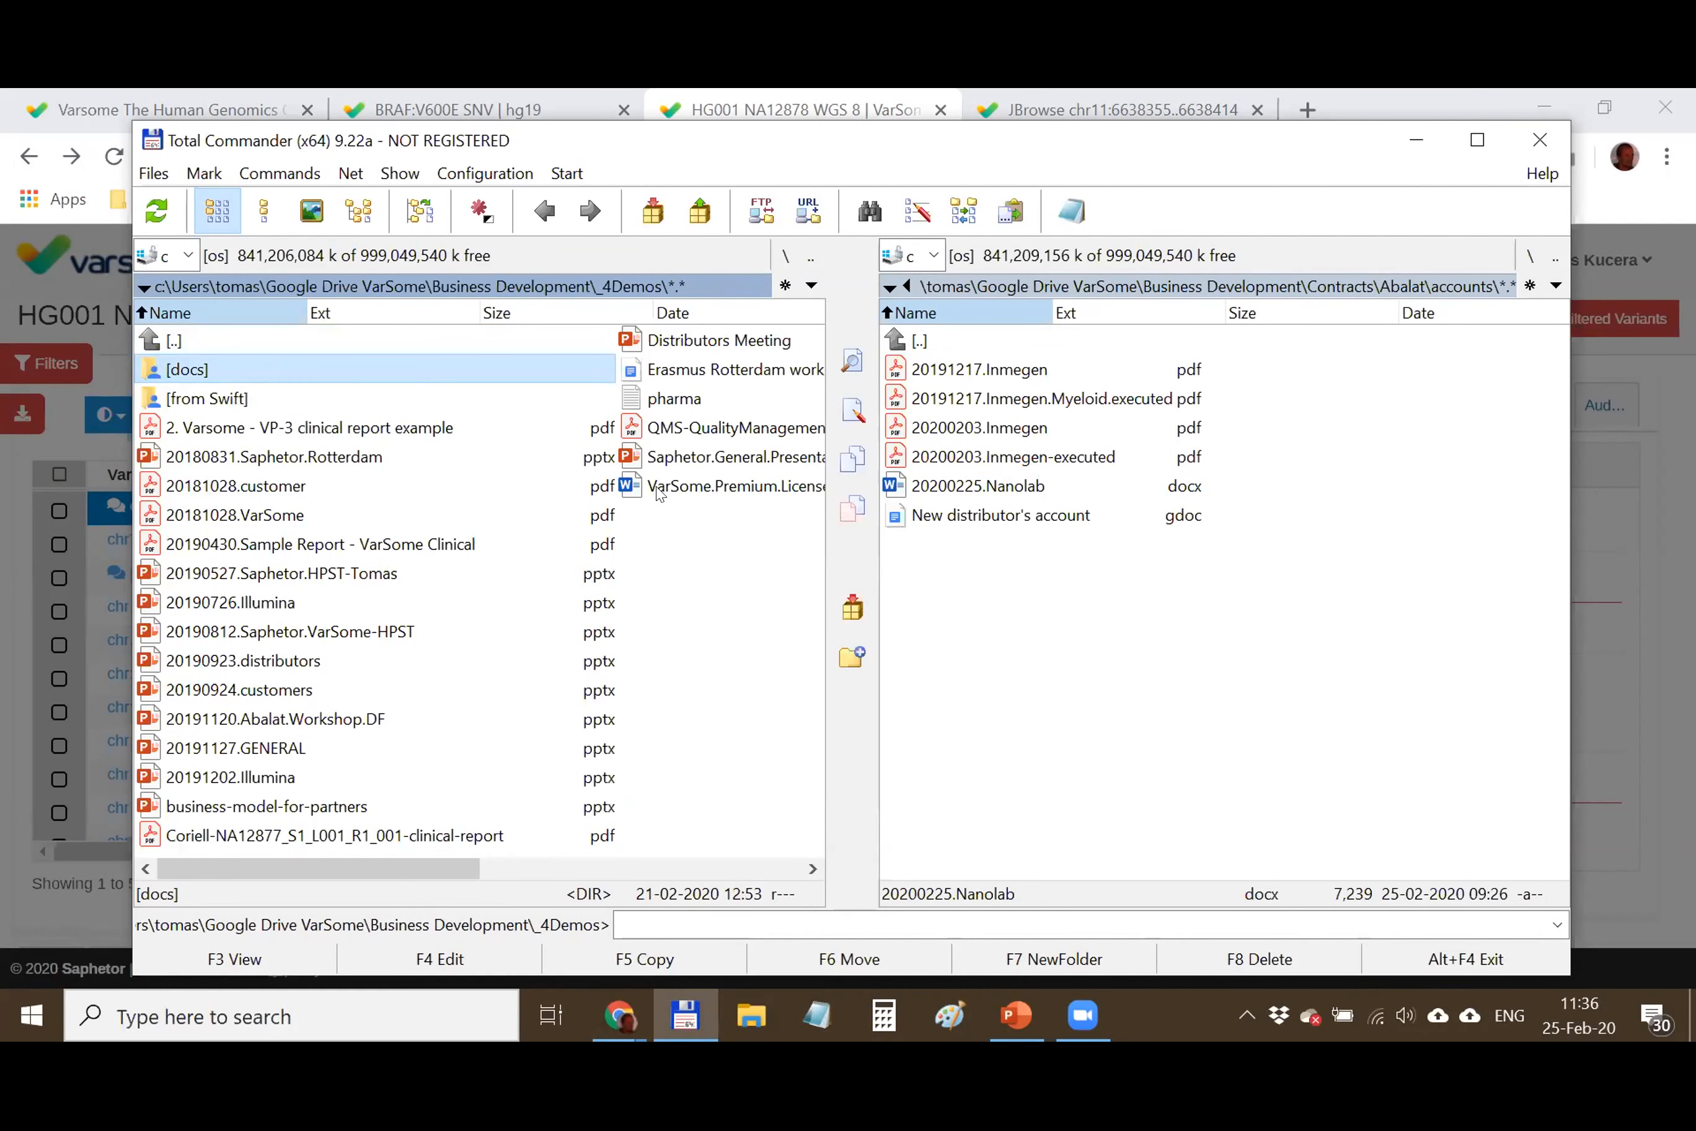
{"action": "double_click", "coordinate": [182, 400]}
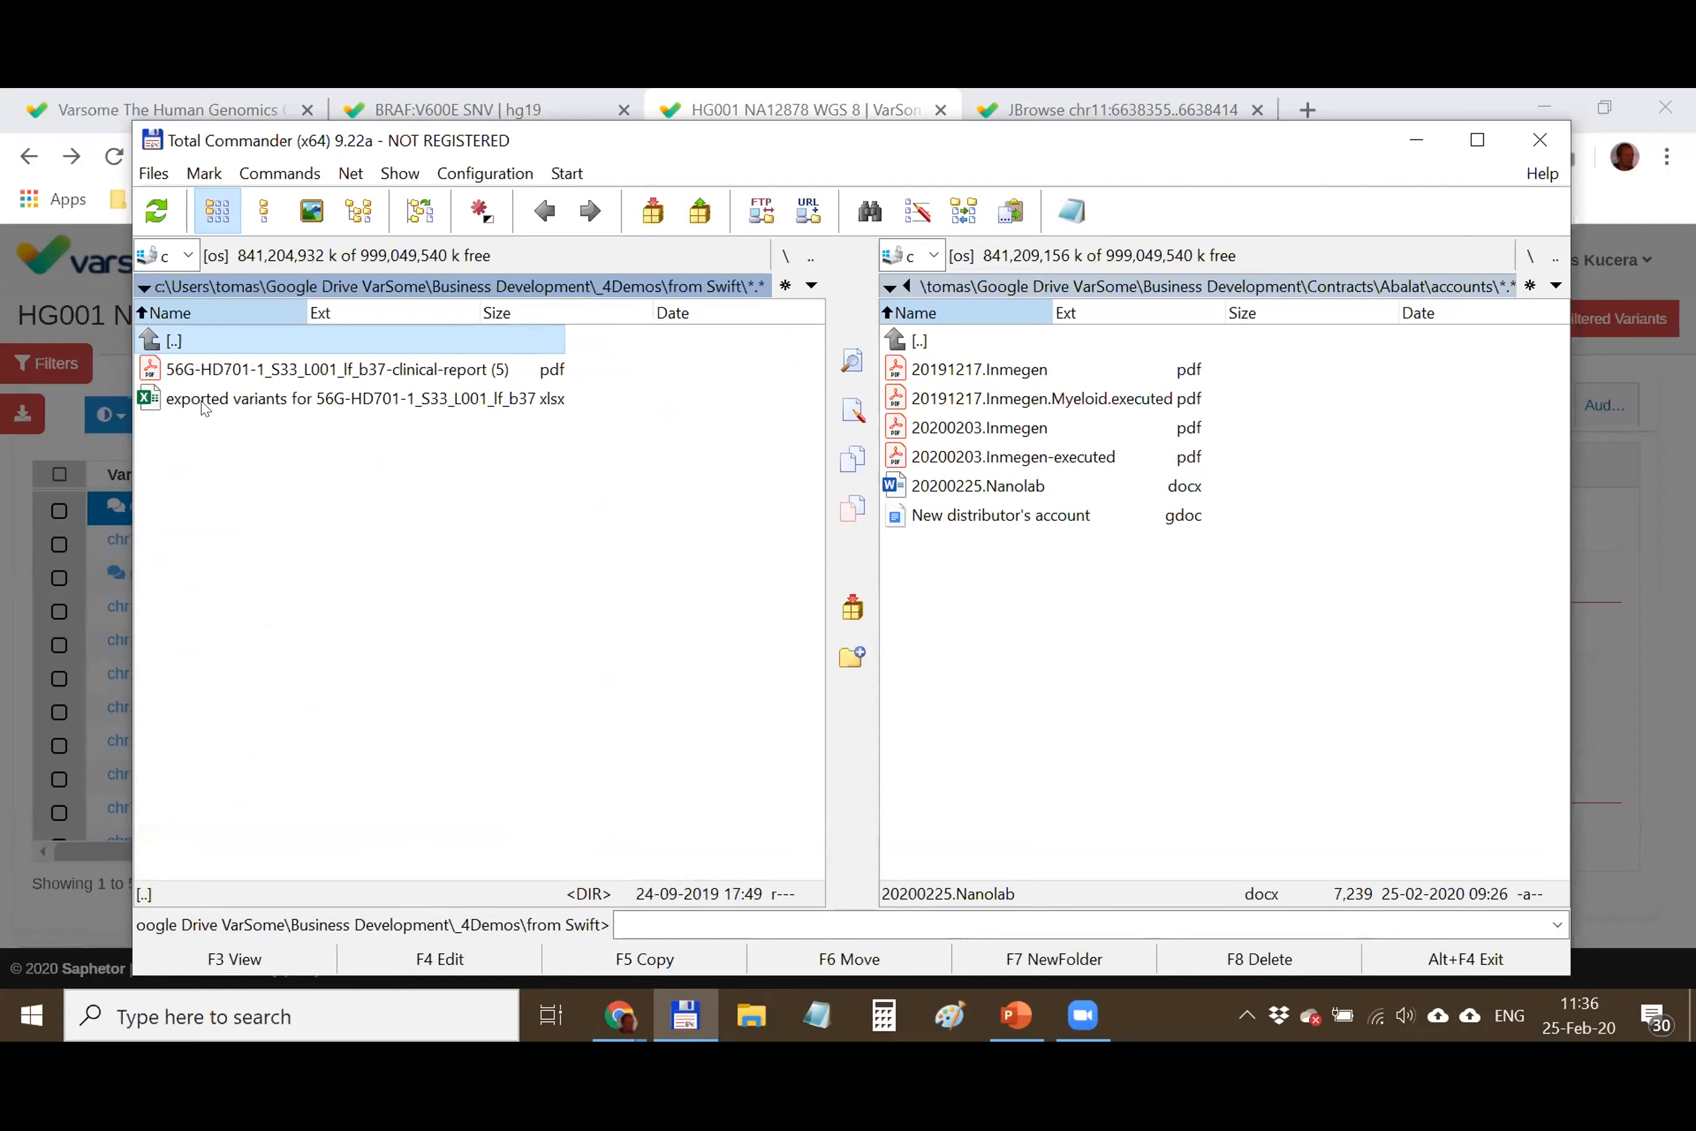
{"action": "double_click", "coordinate": [198, 338]}
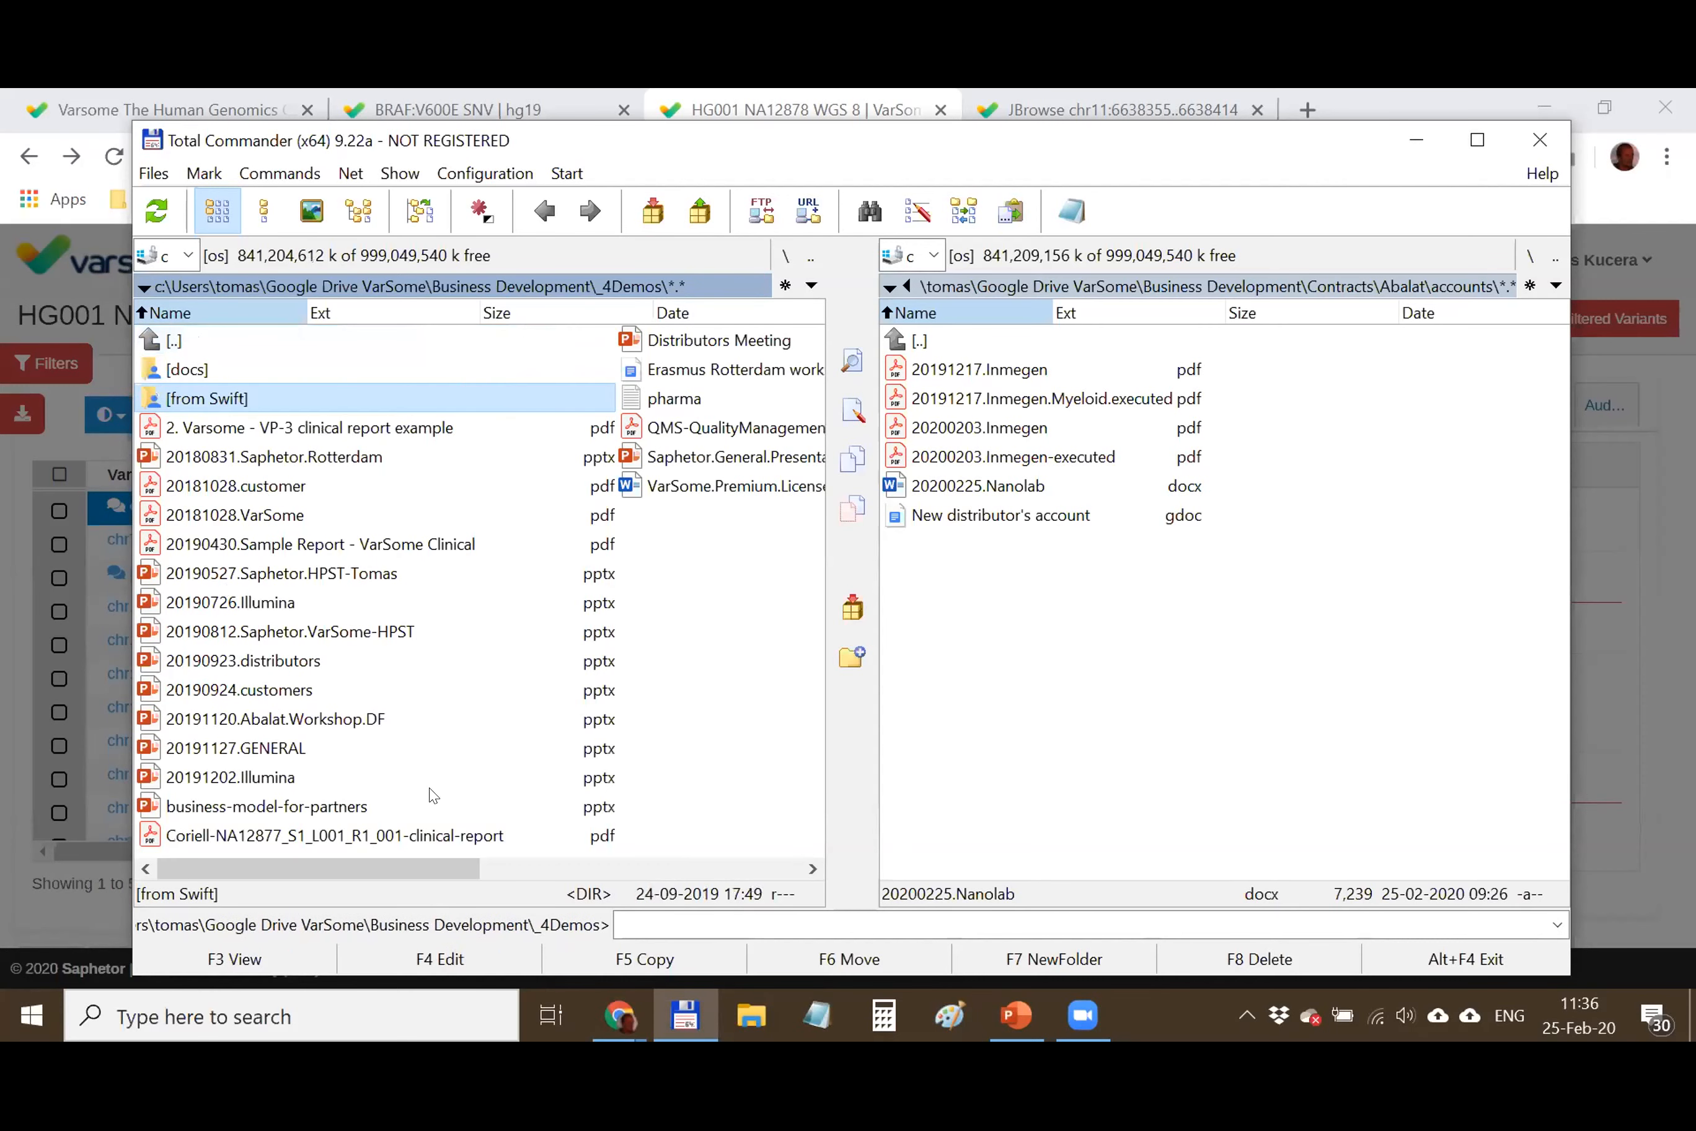
{"action": "scroll", "coordinate": [590, 724], "scroll_direction": "right", "scroll_amount": 2}
{"action": "scroll", "coordinate": [431, 438], "scroll_direction": "left", "scroll_amount": 2}
{"action": "left_click", "coordinate": [1416, 142]}
{"action": "left_click", "coordinate": [1215, 289]}
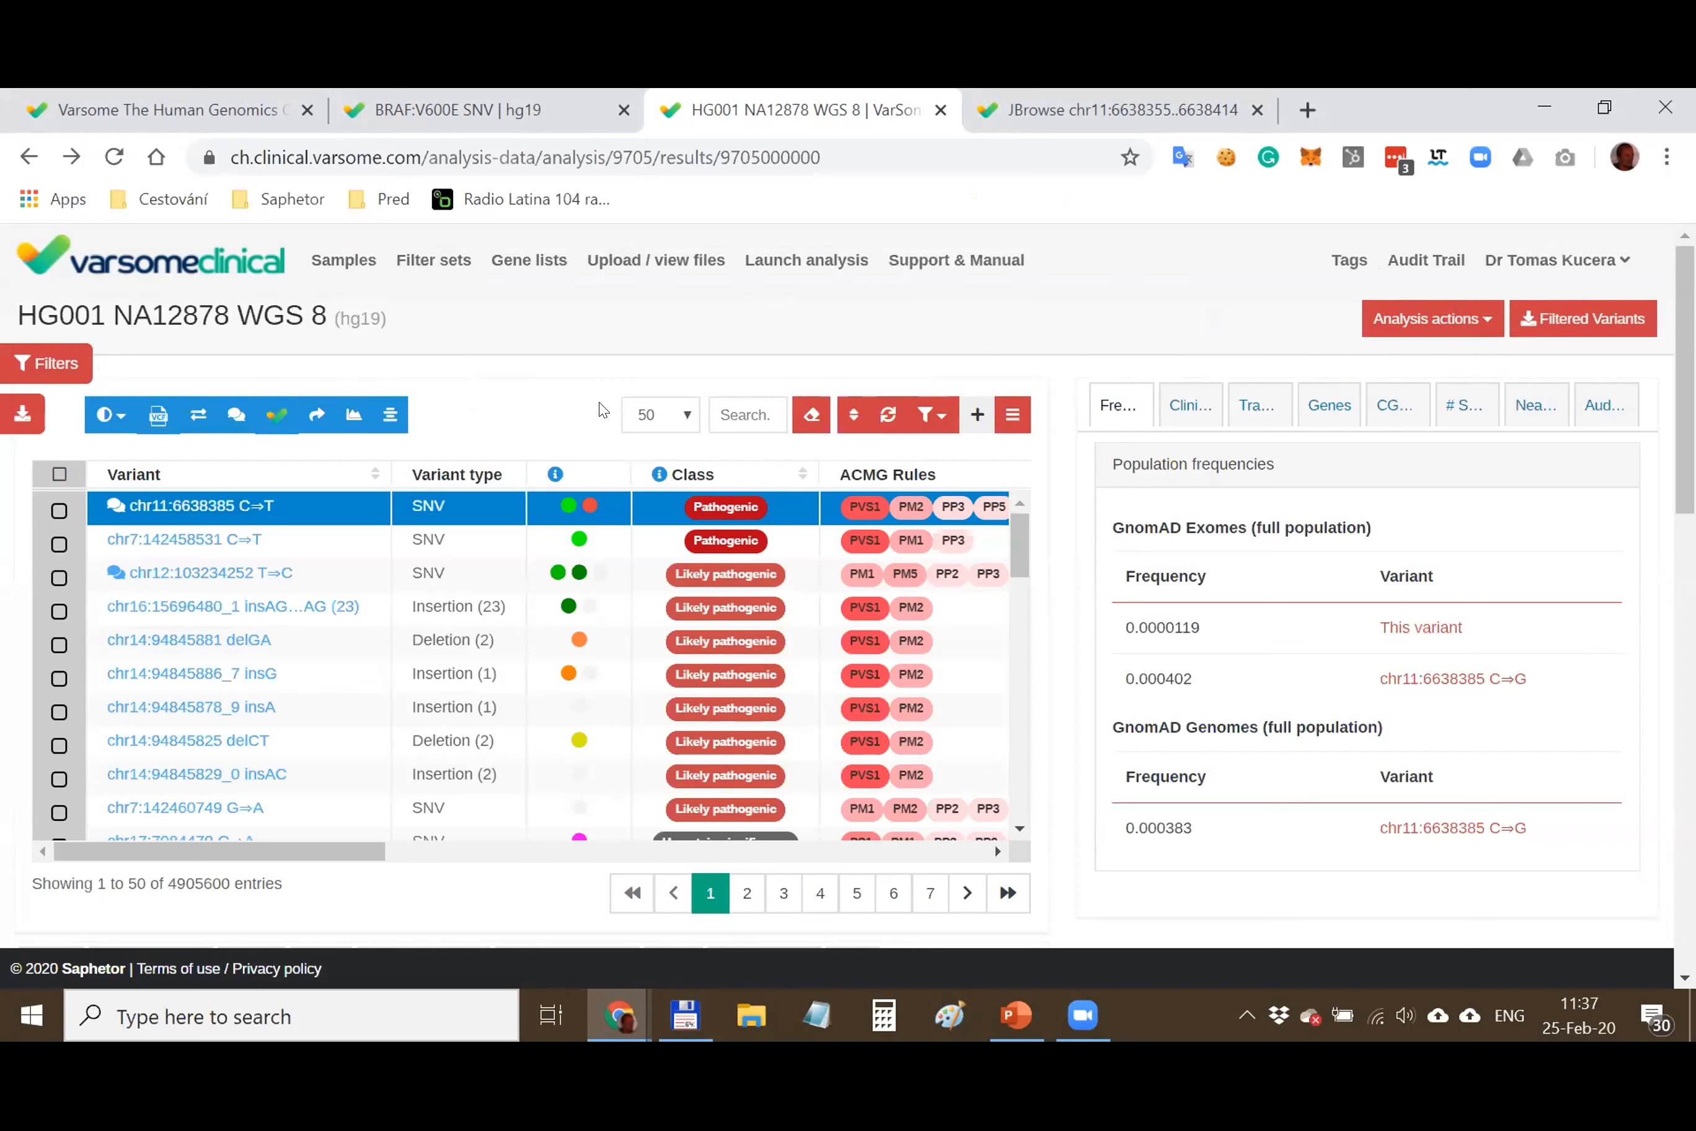
Open the saved filters panel and start a new filter set
{"action": "double_click", "coordinate": [195, 874]}
{"action": "left_click", "coordinate": [471, 396]}
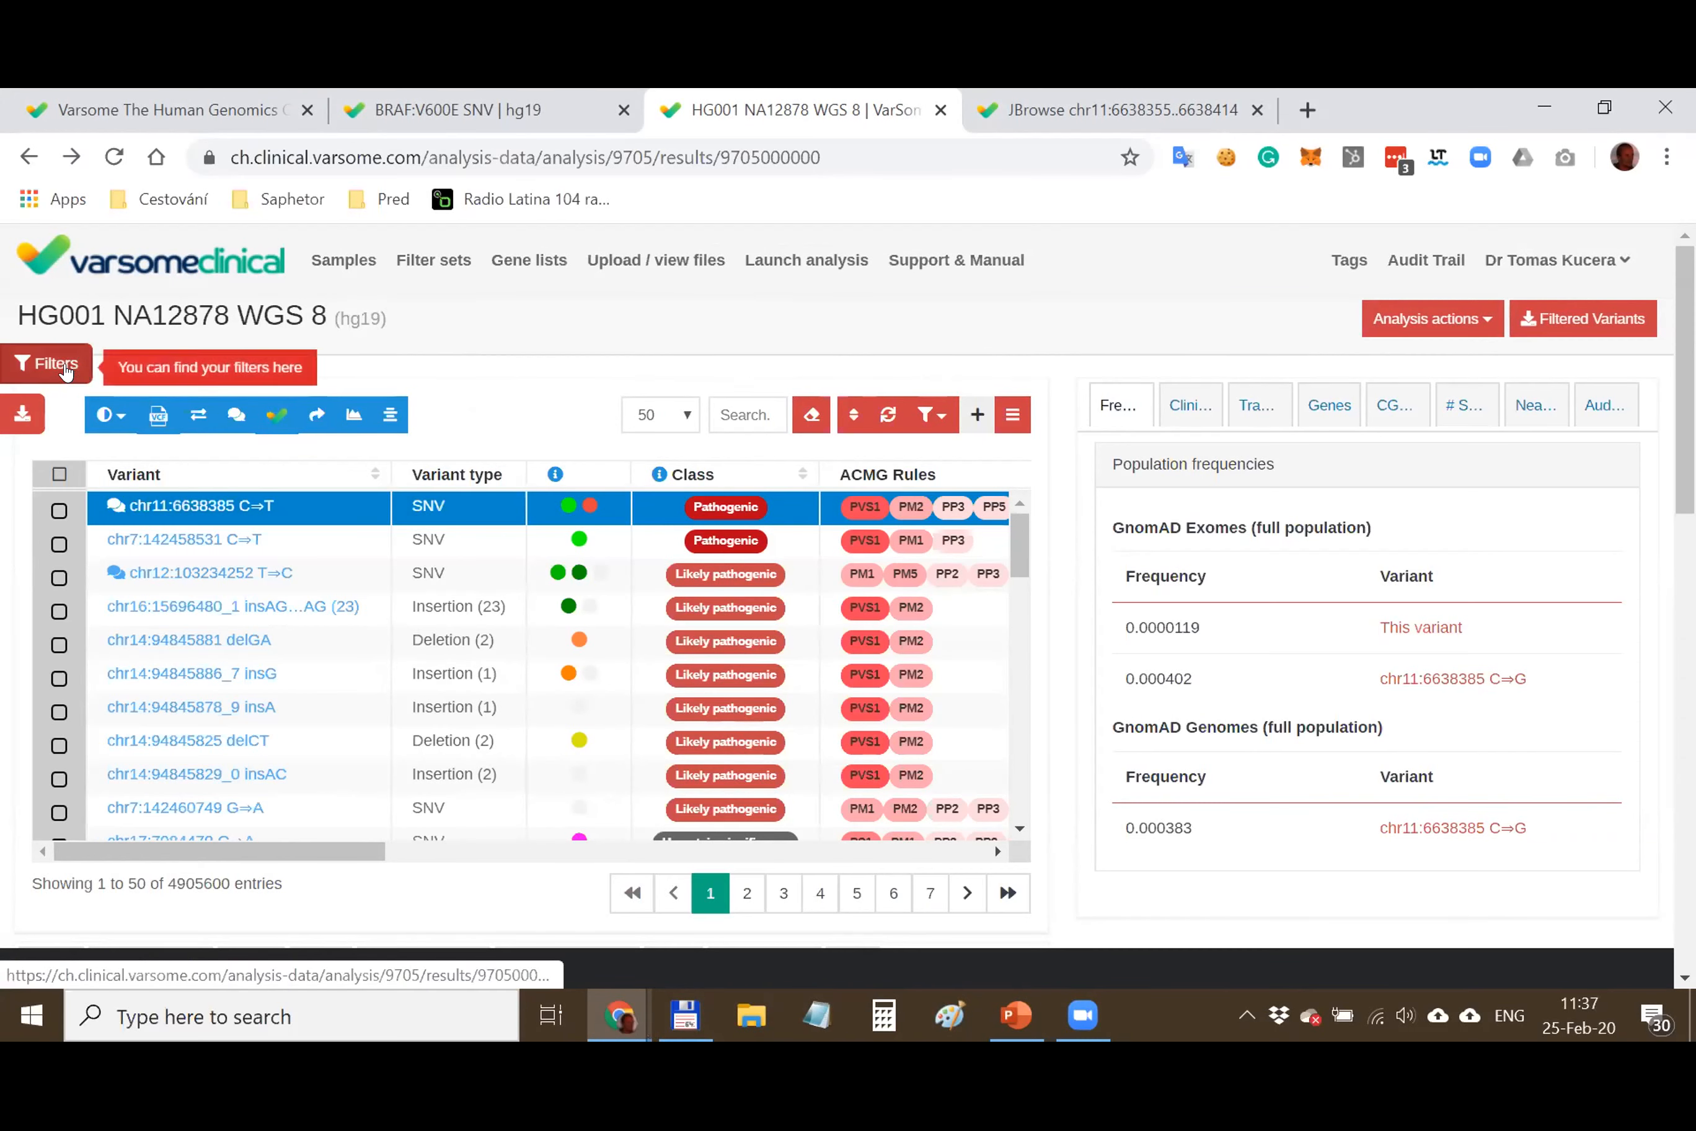
{"action": "left_click", "coordinate": [65, 364]}
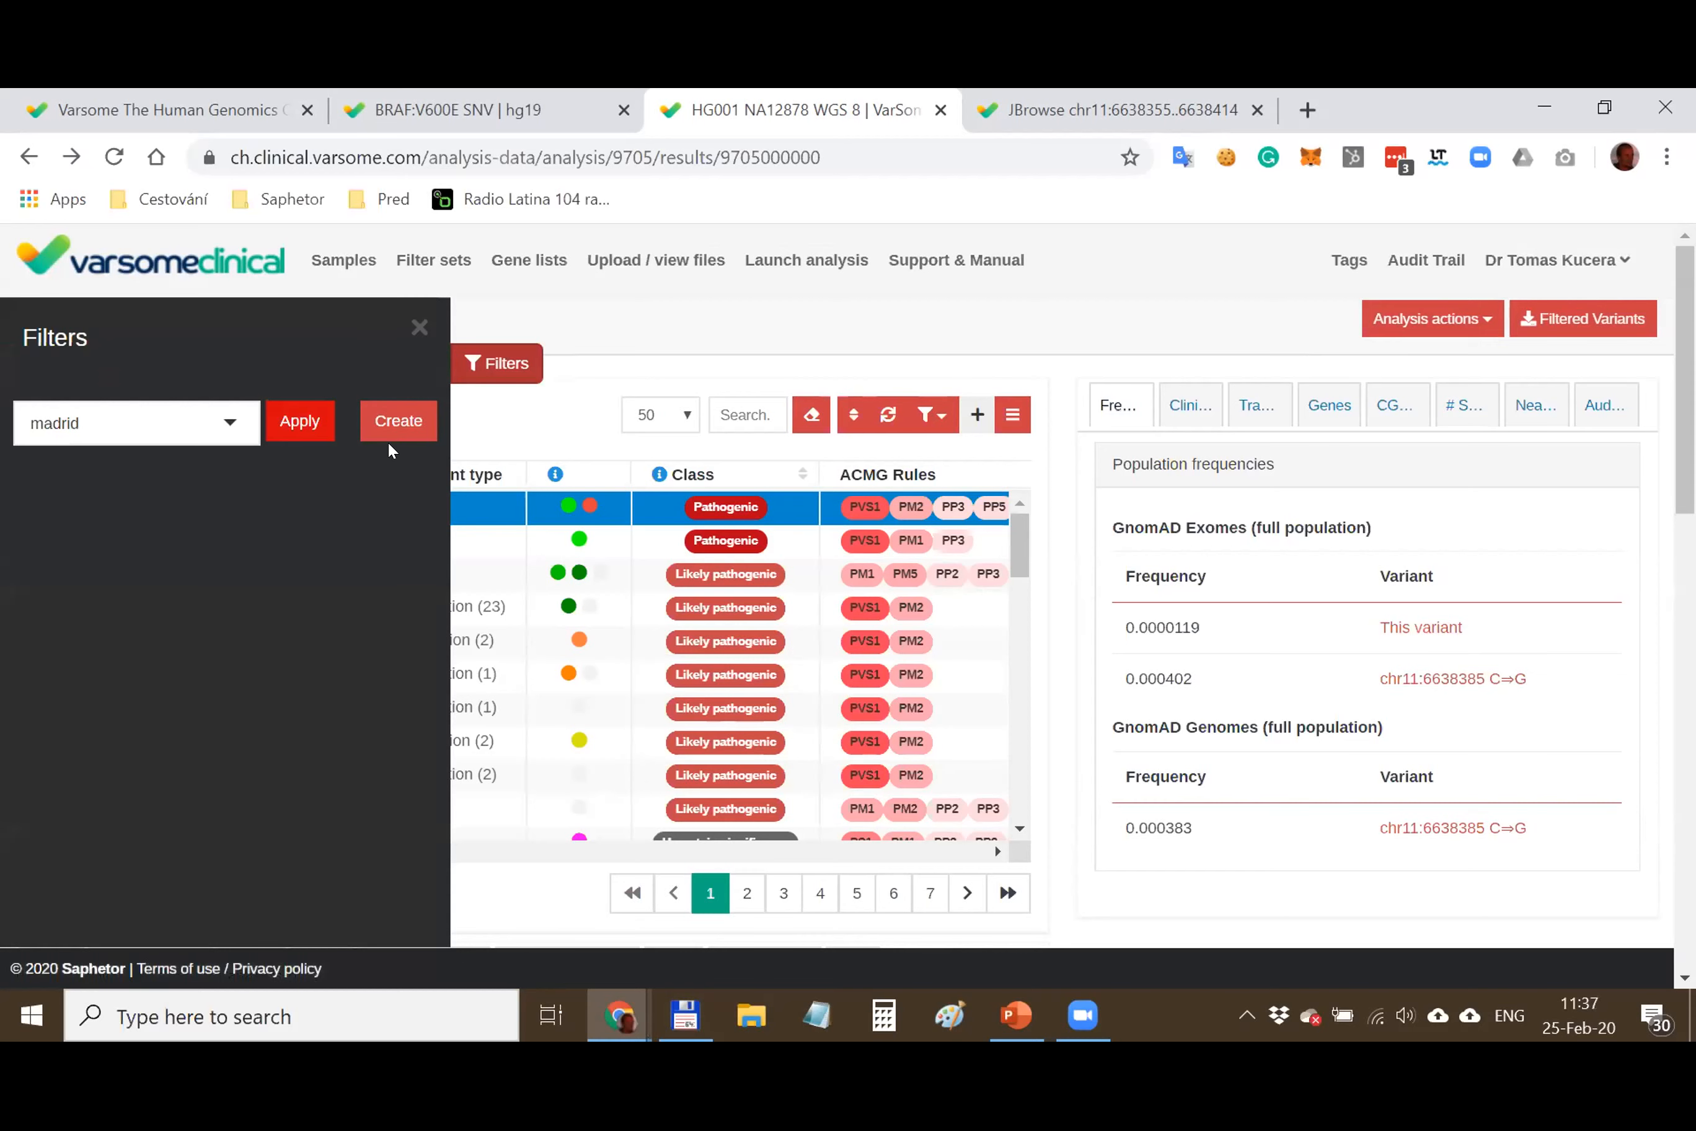
{"action": "left_click", "coordinate": [399, 421]}
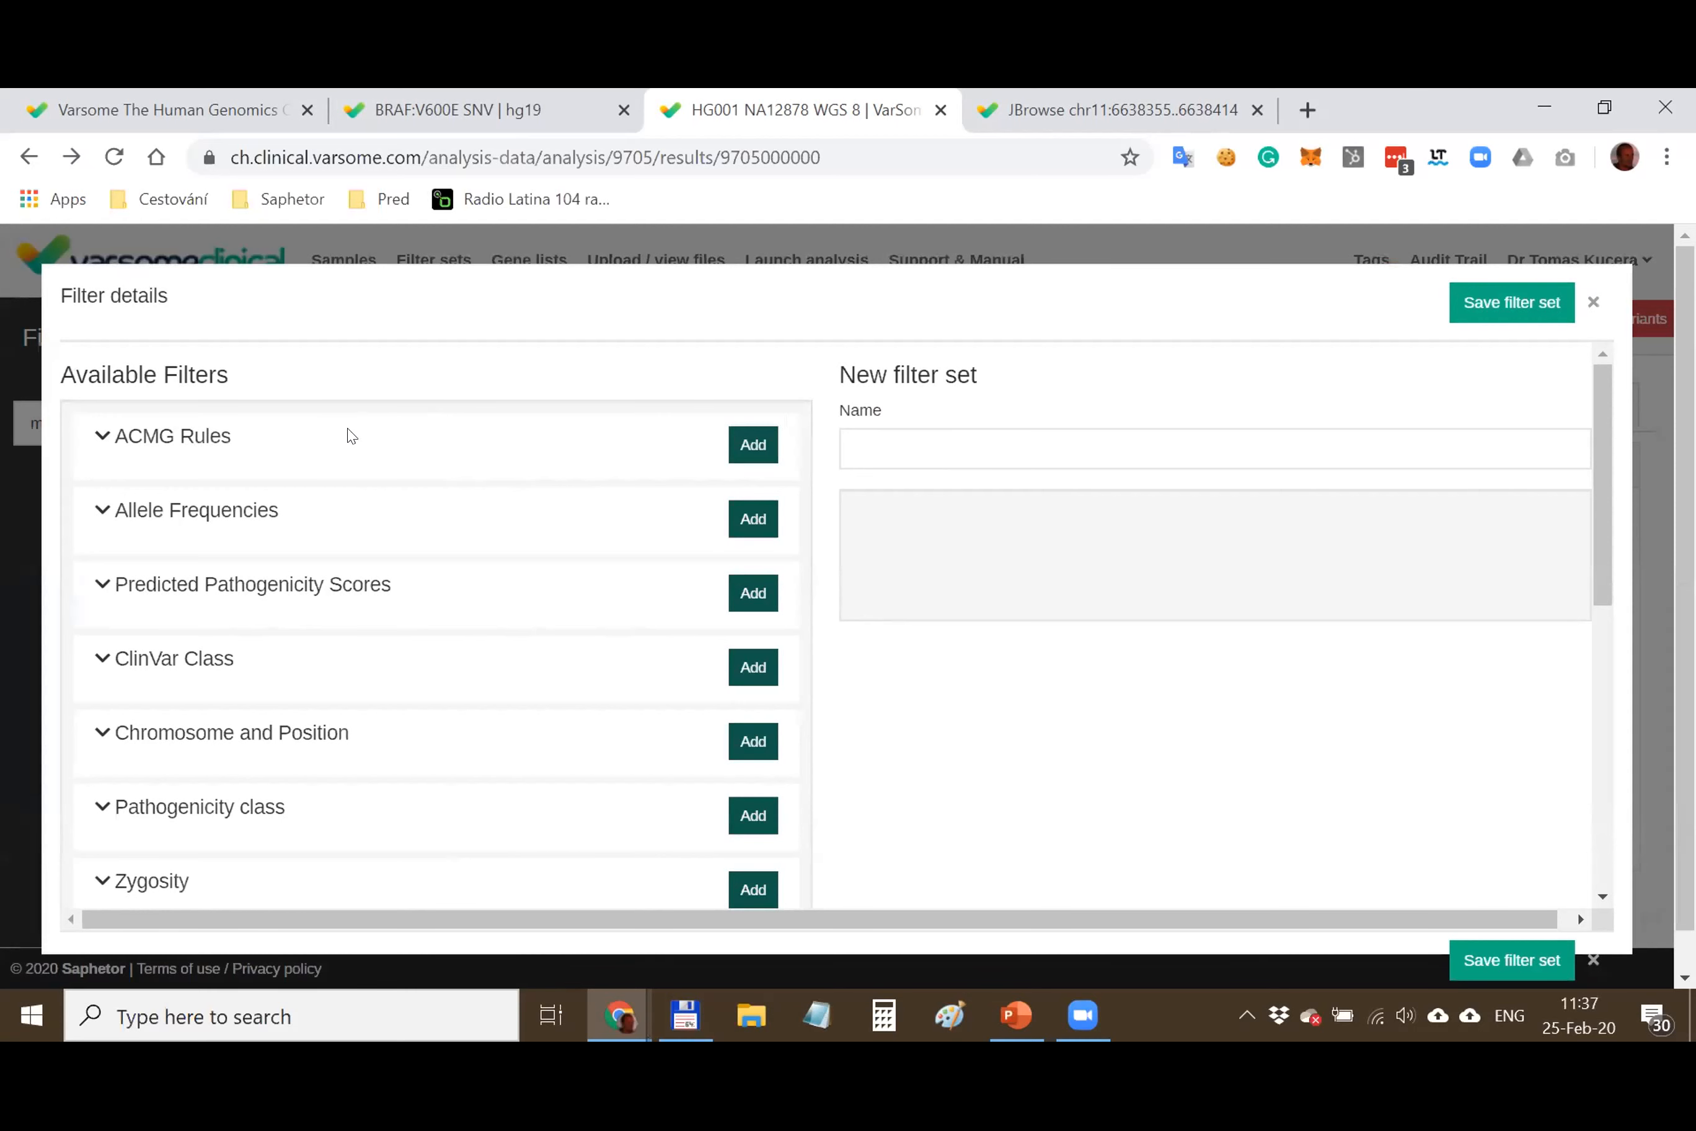
Browse the ACMG Rules, Predicted Pathogenicity Scores, Chromosome and Position, and Zygosity filter options
{"action": "left_click", "coordinate": [149, 436]}
{"action": "left_click", "coordinate": [150, 437]}
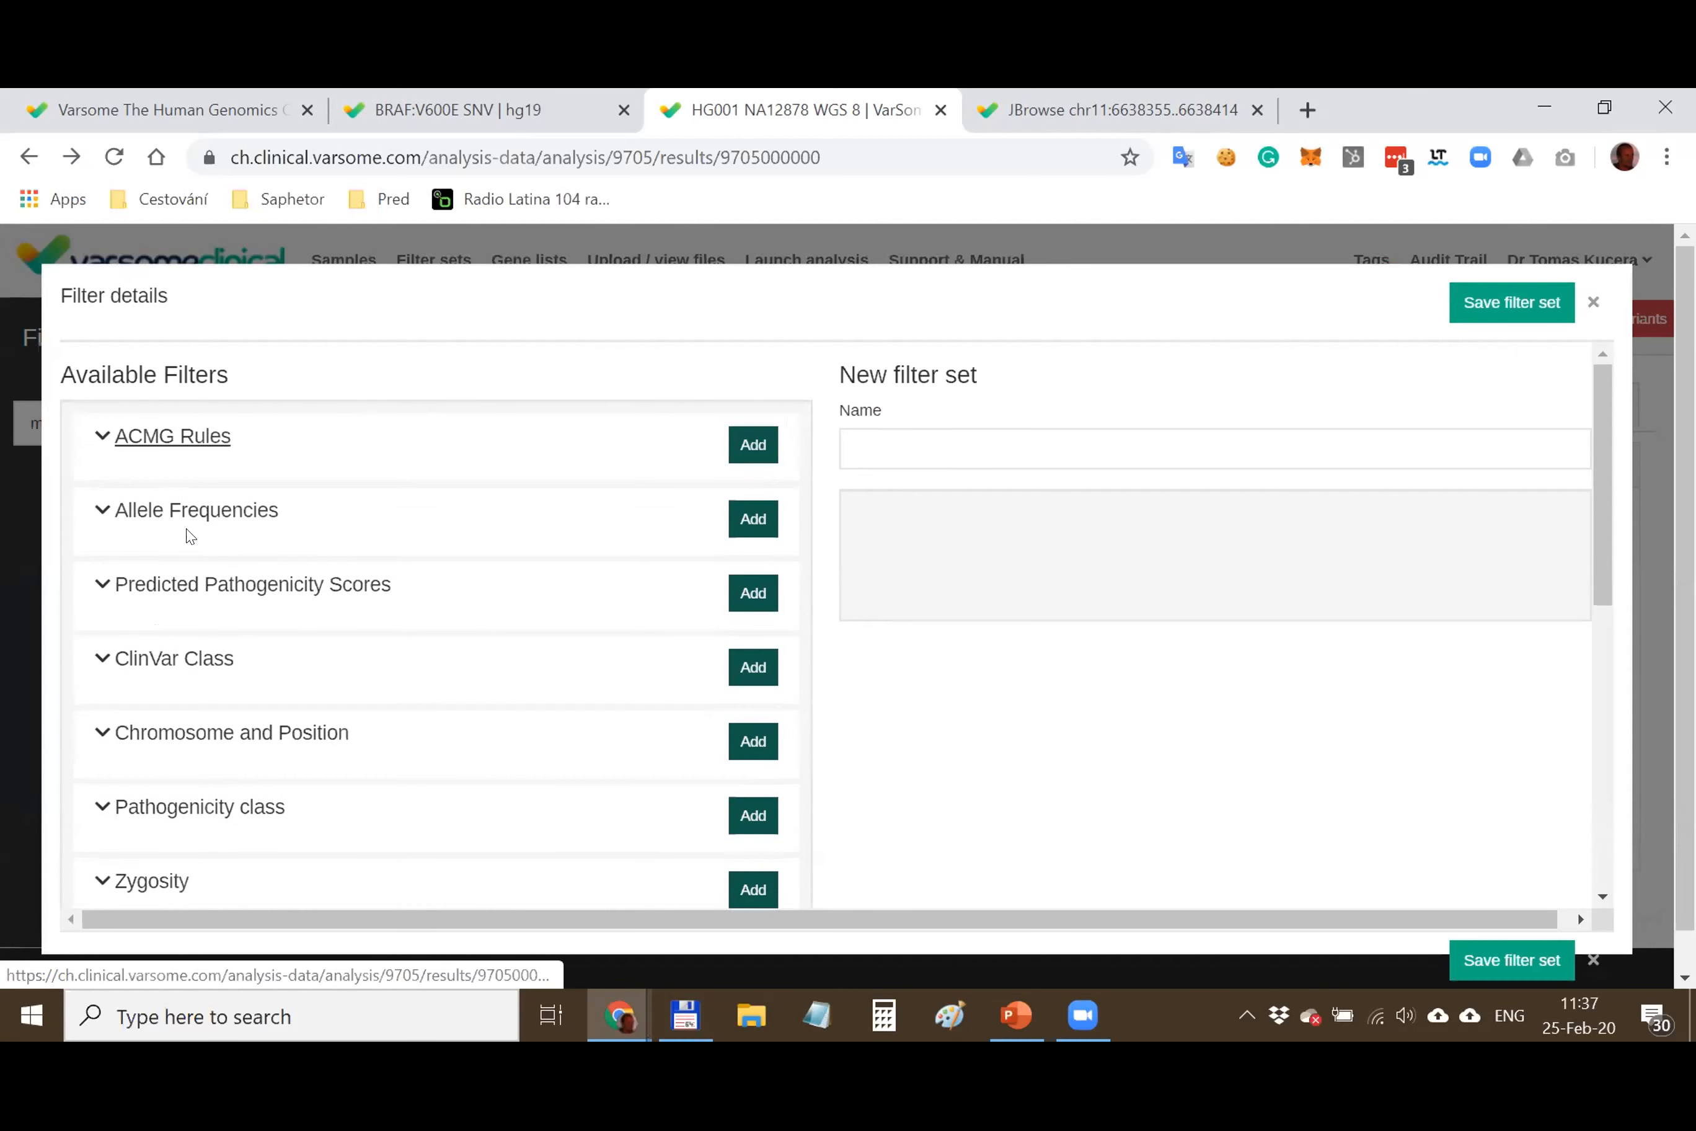
{"action": "scroll", "coordinate": [192, 519], "scroll_direction": "down", "scroll_amount": 2}
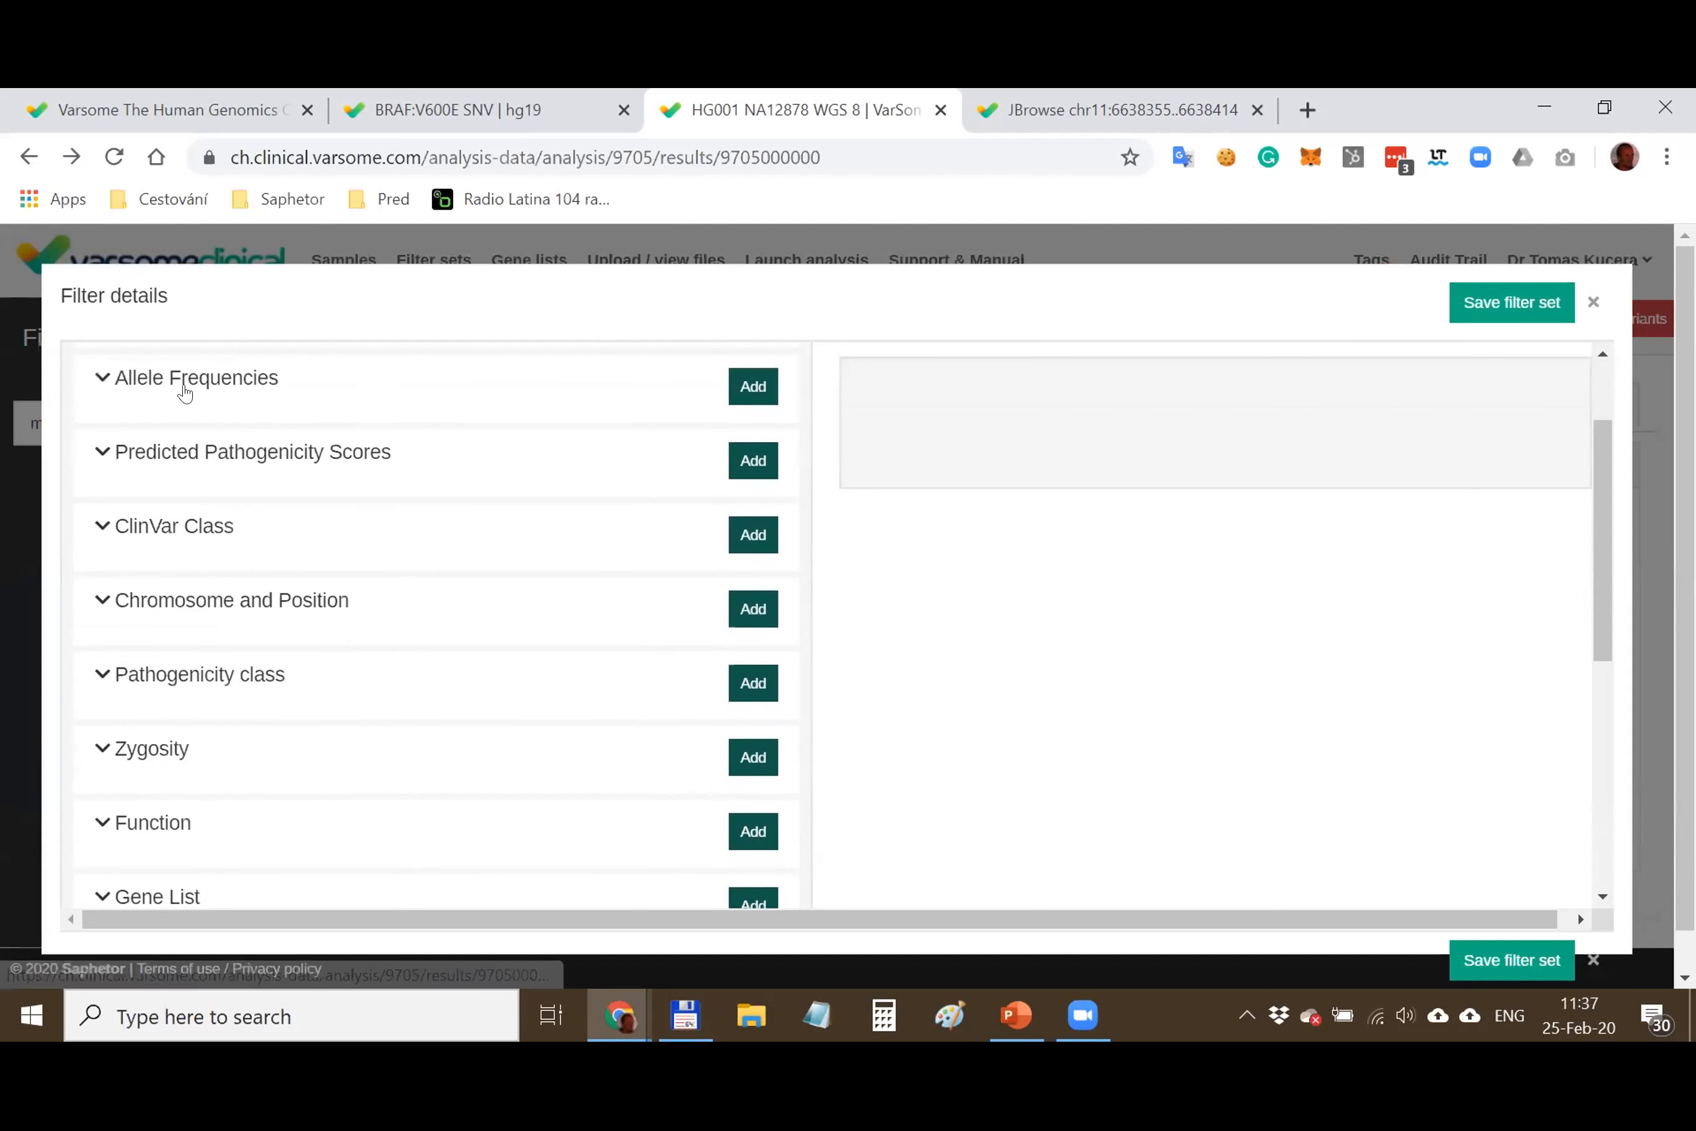
{"action": "left_click", "coordinate": [194, 453]}
{"action": "left_click", "coordinate": [196, 454]}
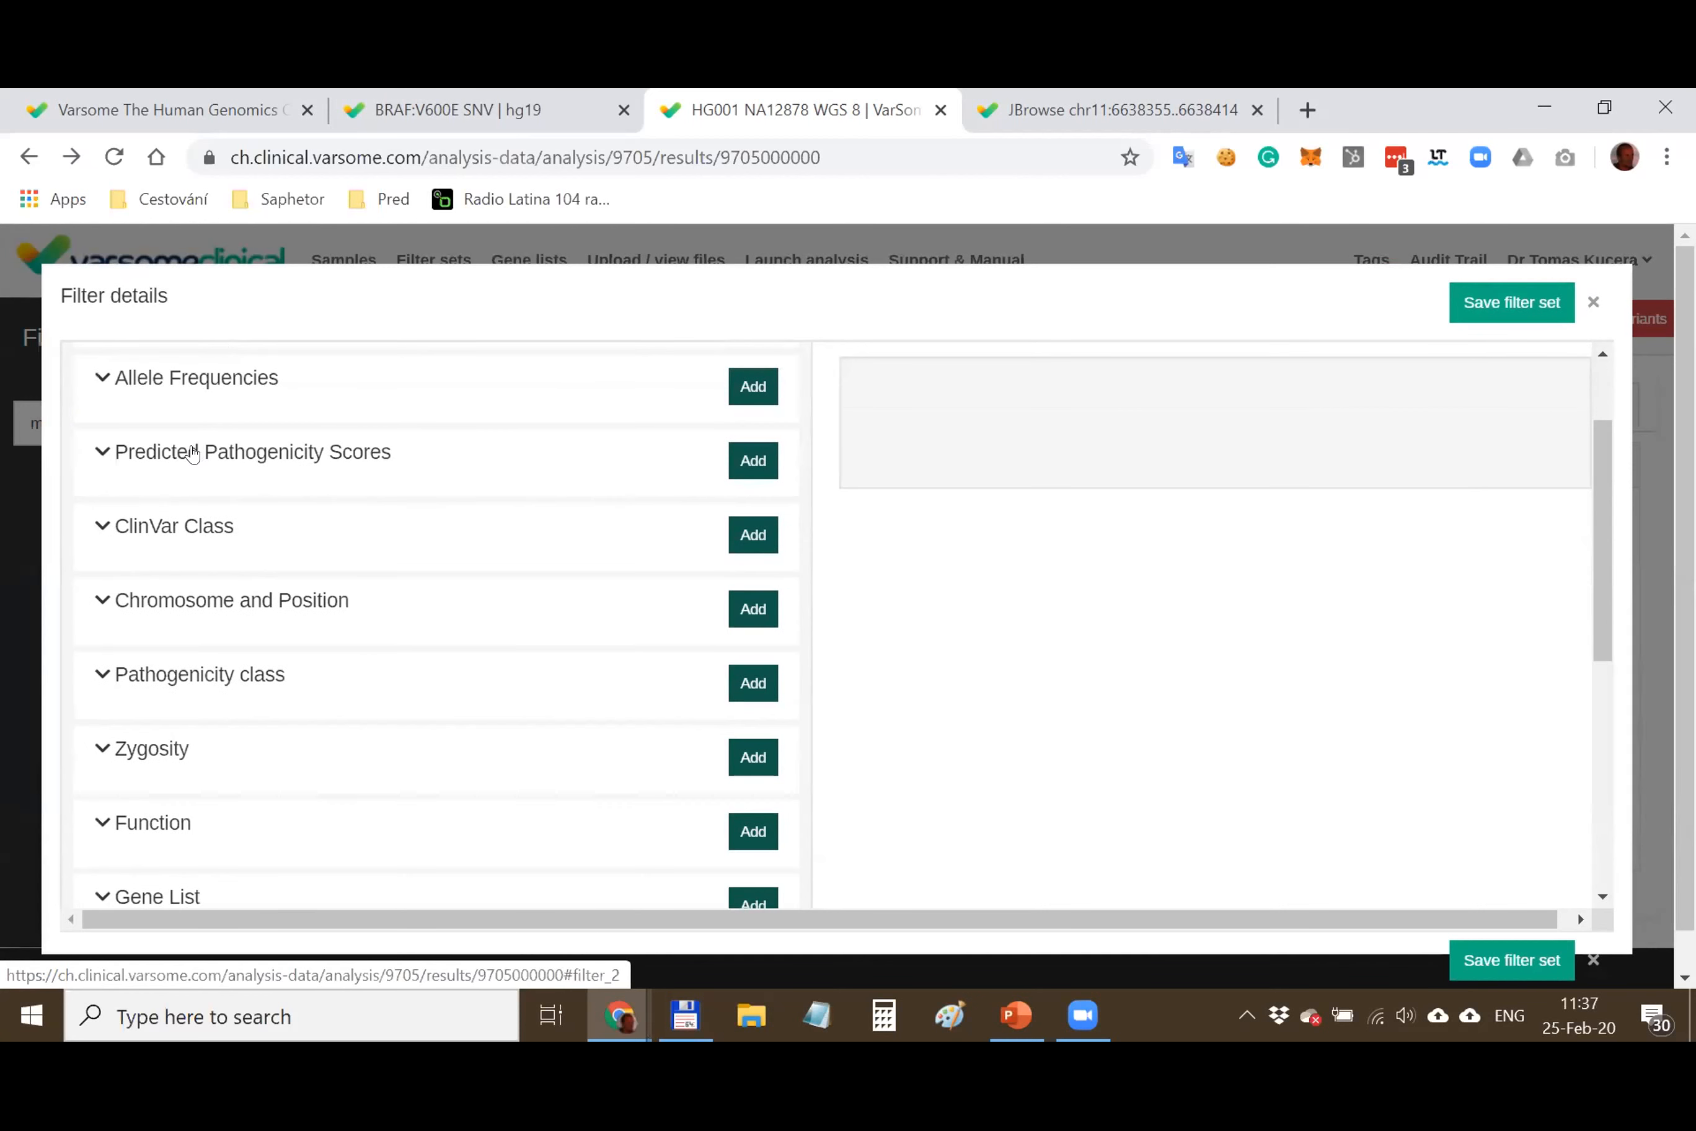
{"action": "left_click", "coordinate": [199, 603]}
{"action": "left_click", "coordinate": [199, 603]}
{"action": "scroll", "coordinate": [183, 610], "scroll_direction": "down", "scroll_amount": 2}
{"action": "left_click", "coordinate": [169, 611]}
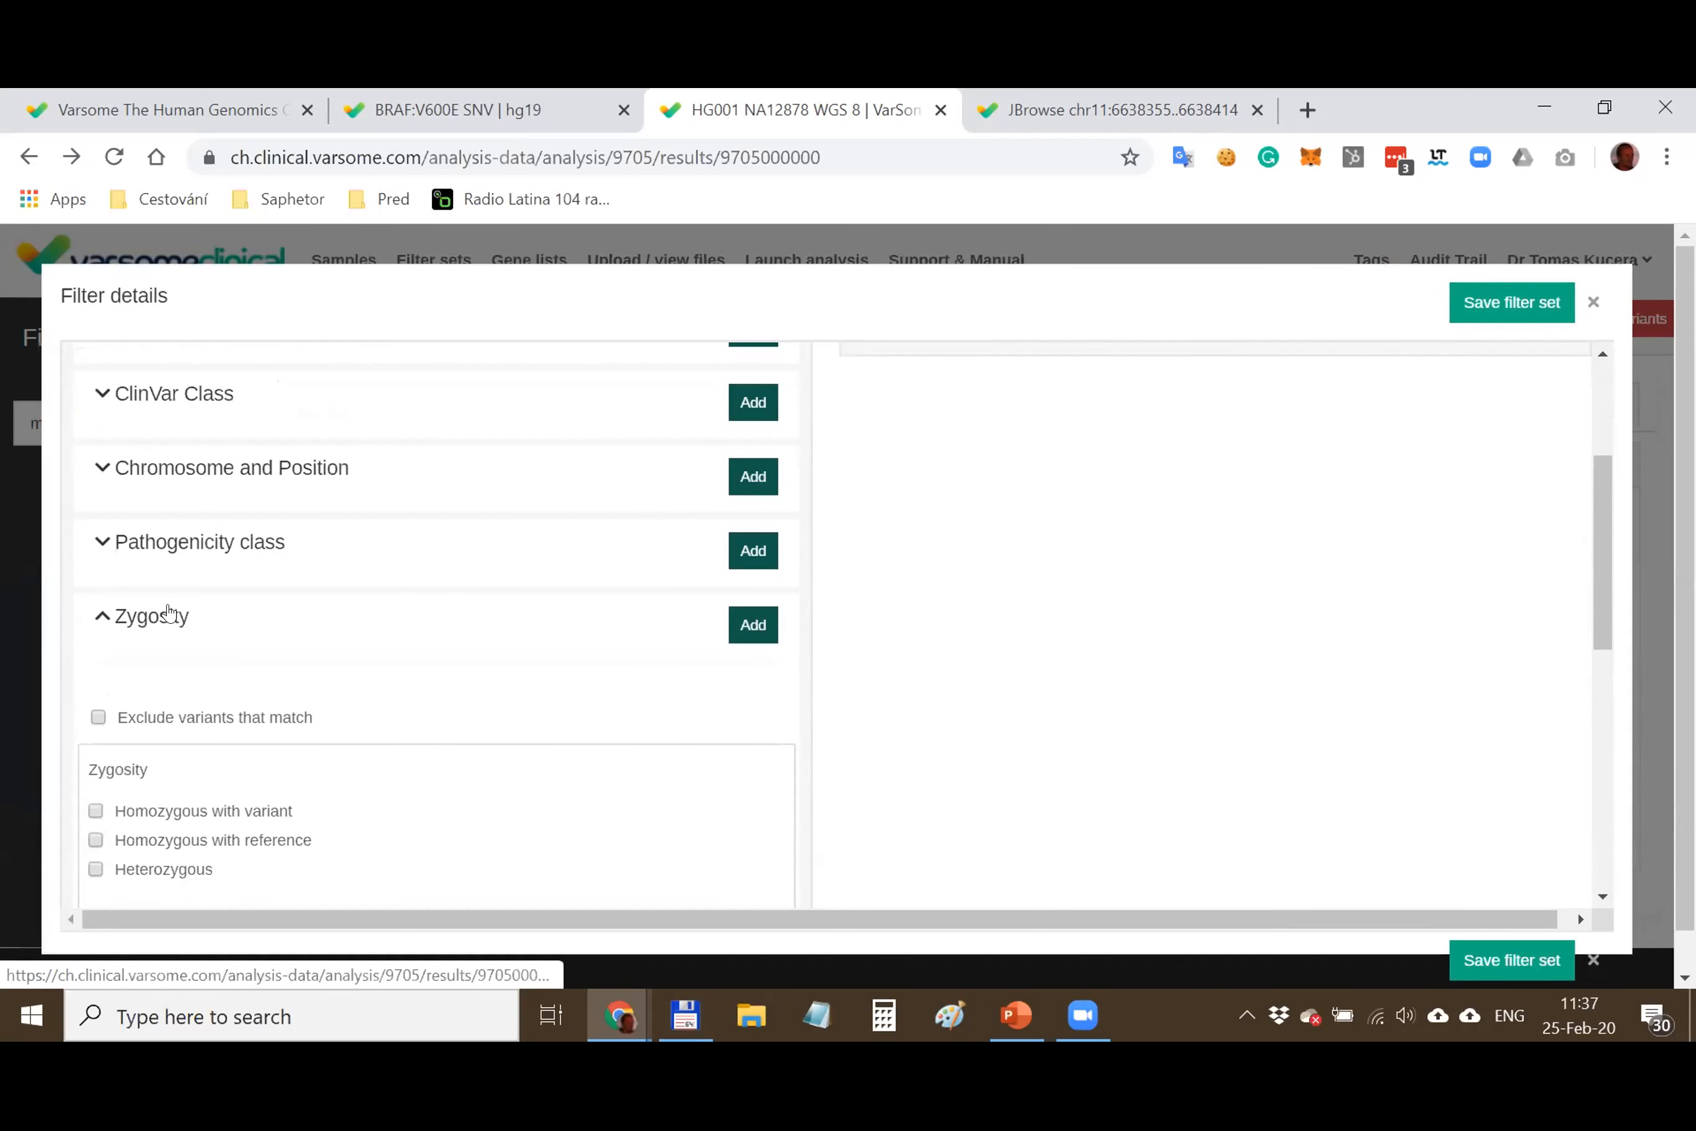
{"action": "left_click", "coordinate": [168, 611]}
Browse the Gene List and Call Status options, including minimum allelic balance and coverage fields
{"action": "scroll", "coordinate": [169, 611], "scroll_direction": "down", "scroll_amount": 2}
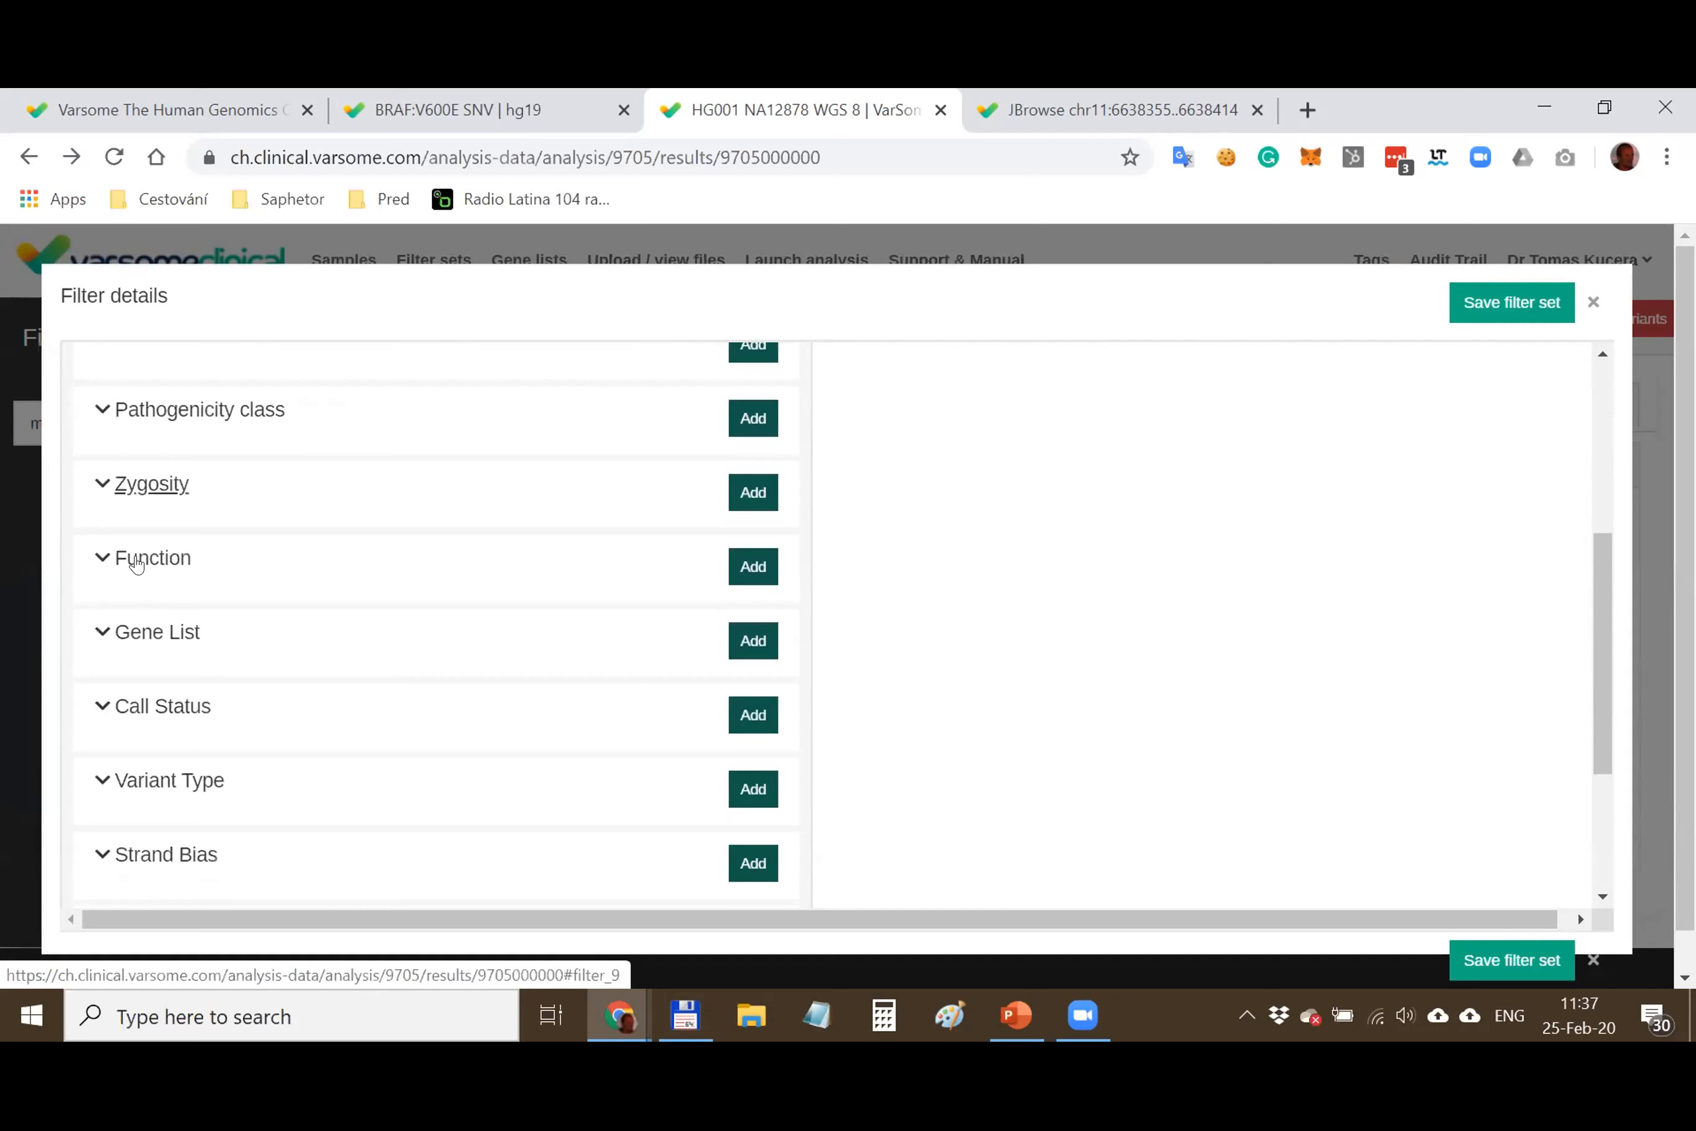
{"action": "left_click", "coordinate": [146, 632]}
{"action": "scroll", "coordinate": [320, 613], "scroll_direction": "down", "scroll_amount": 4}
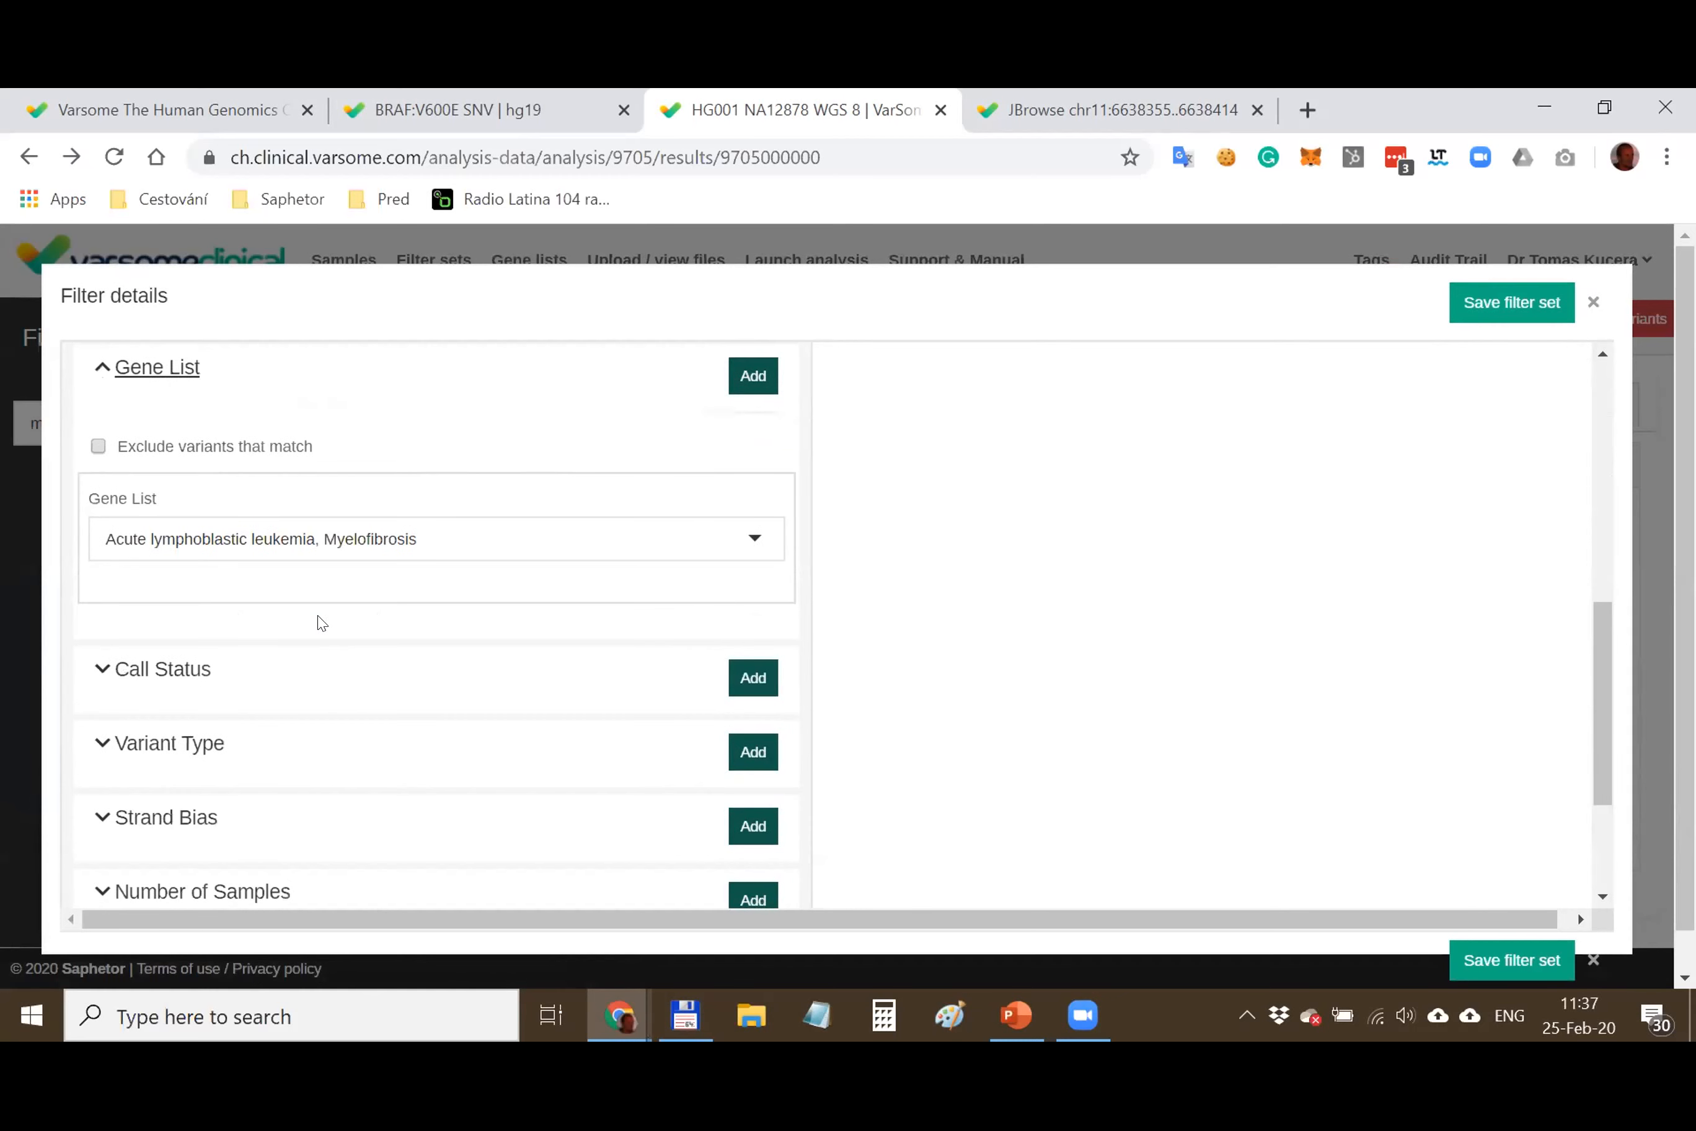
{"action": "left_click", "coordinate": [152, 370]}
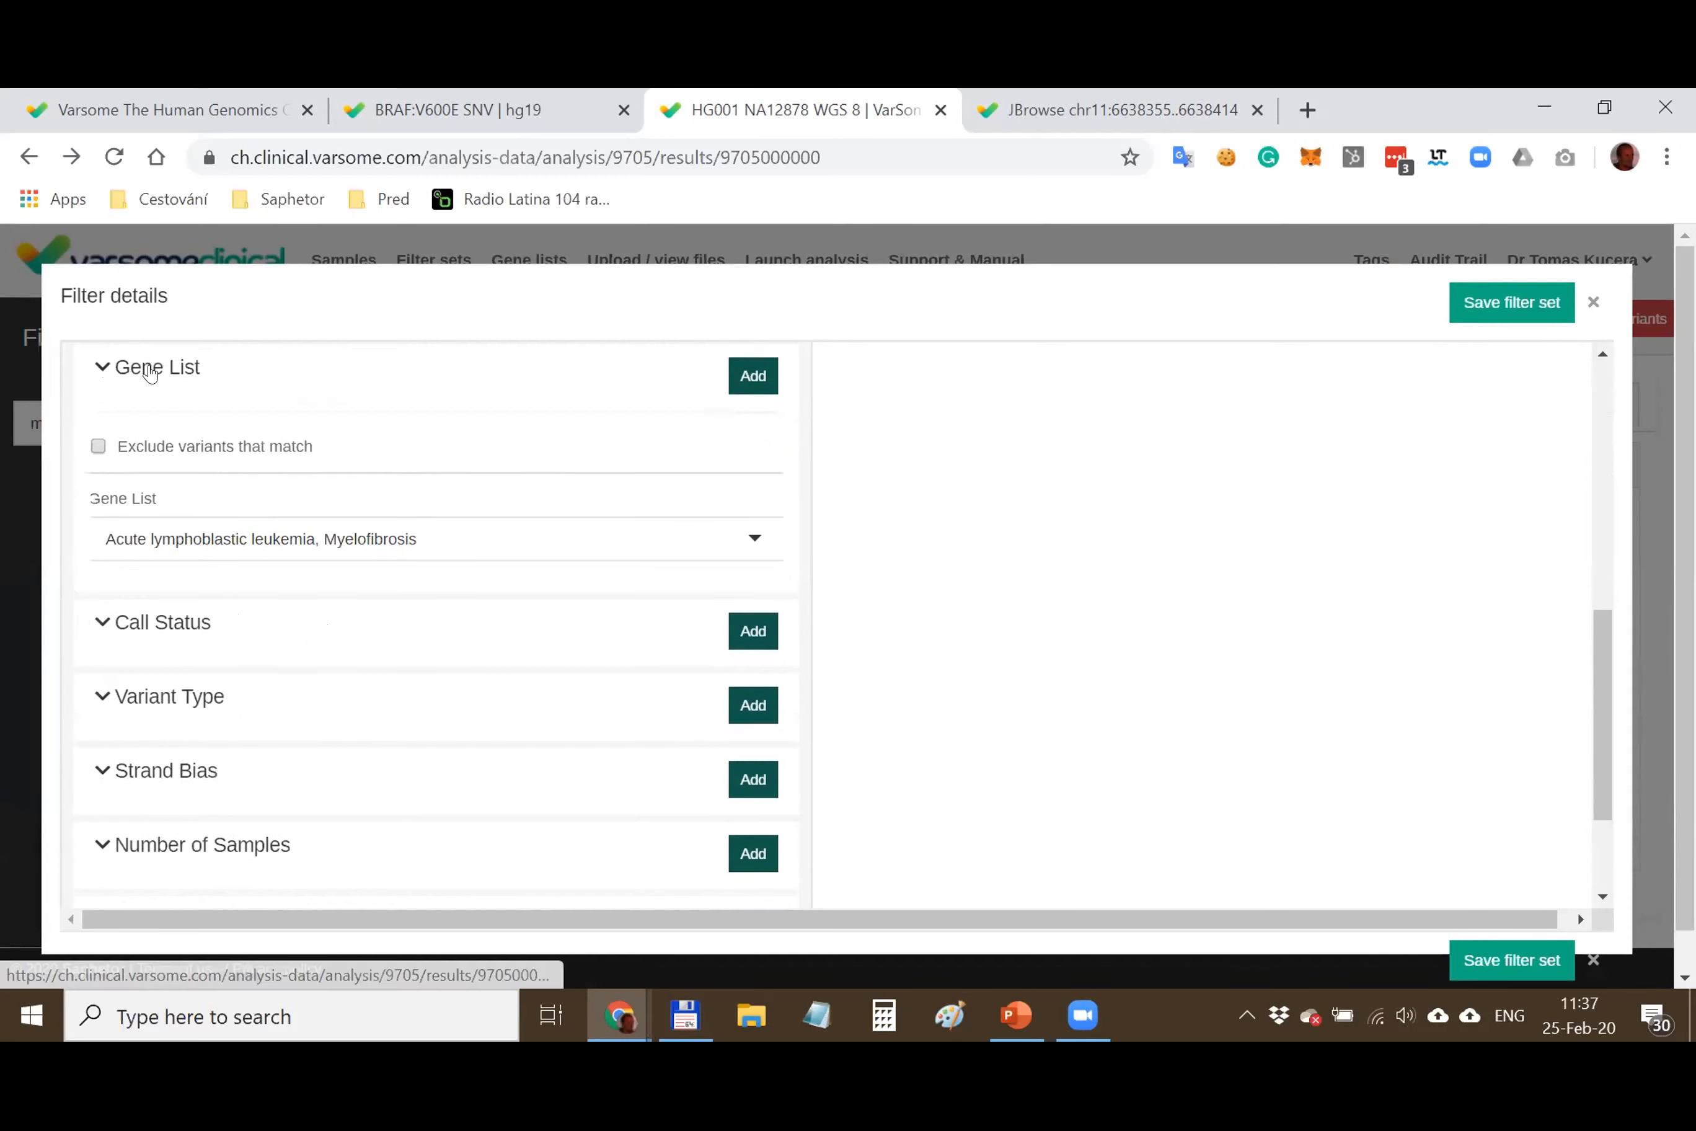
{"action": "left_click", "coordinate": [149, 447]}
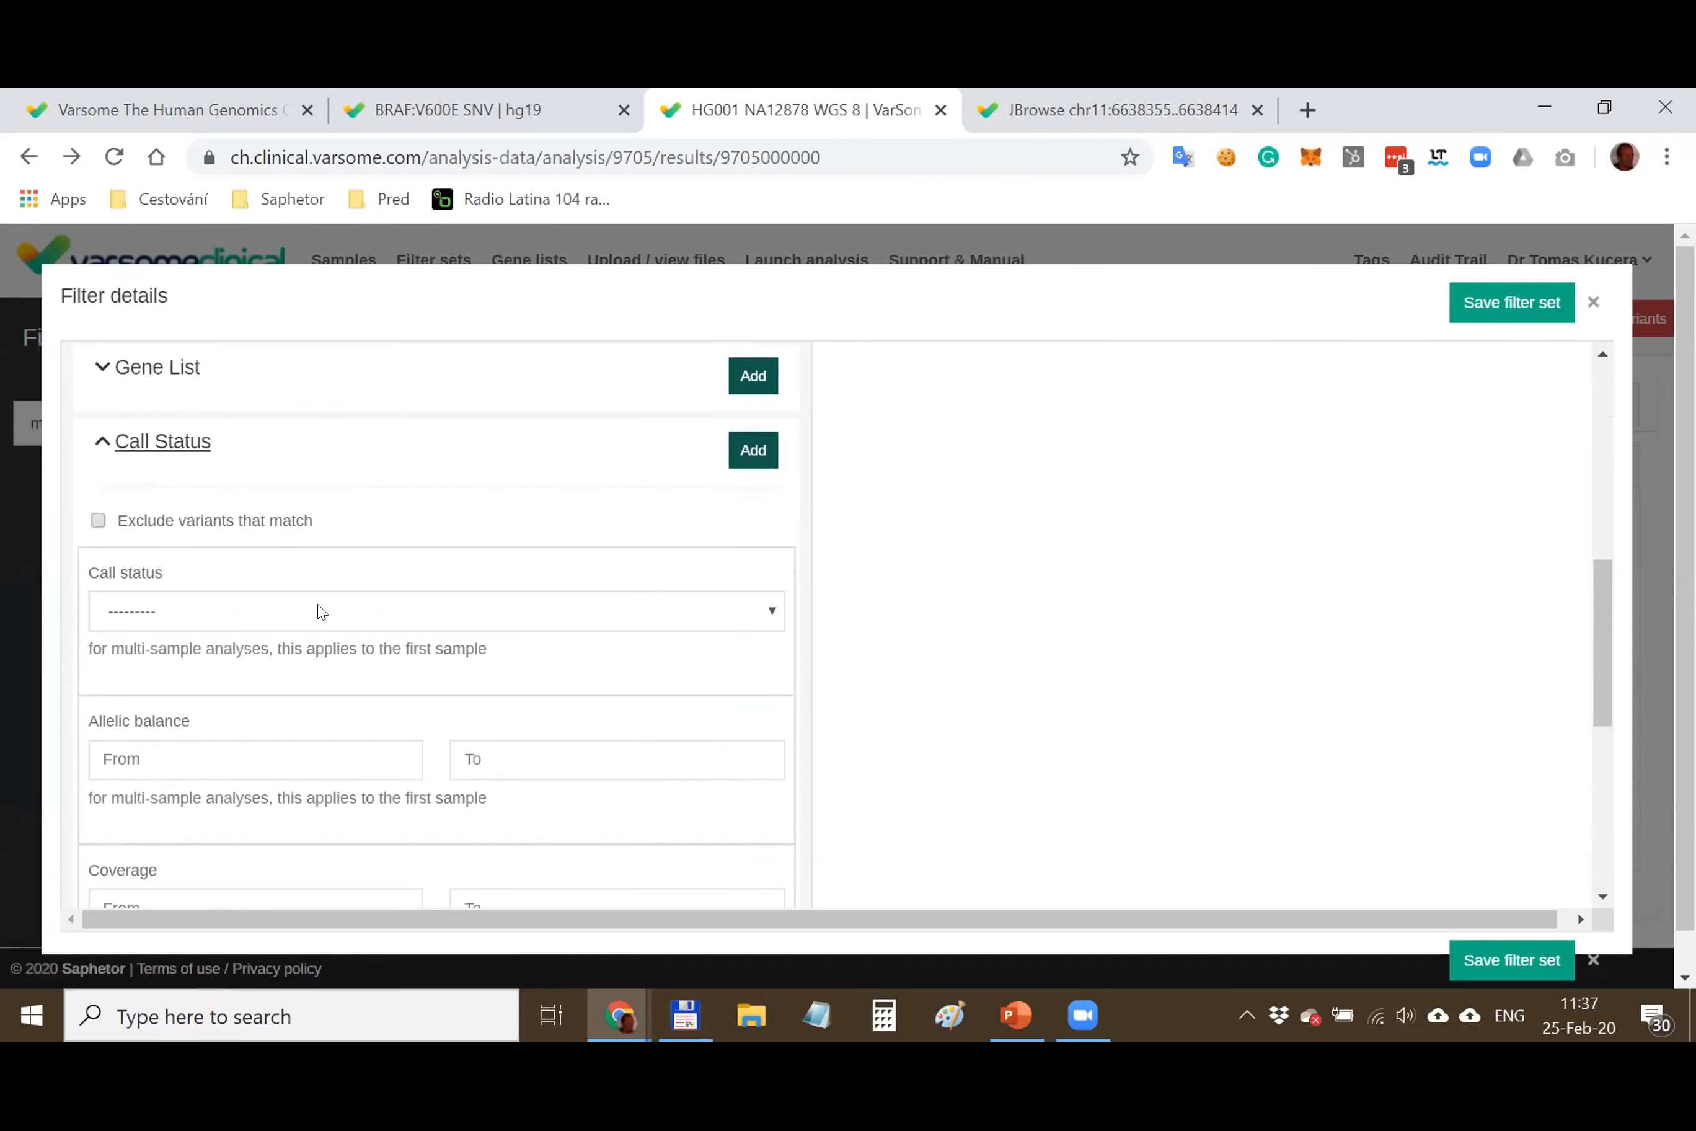
{"action": "scroll", "coordinate": [314, 609], "scroll_direction": "down", "scroll_amount": 2}
{"action": "left_click", "coordinate": [197, 612]}
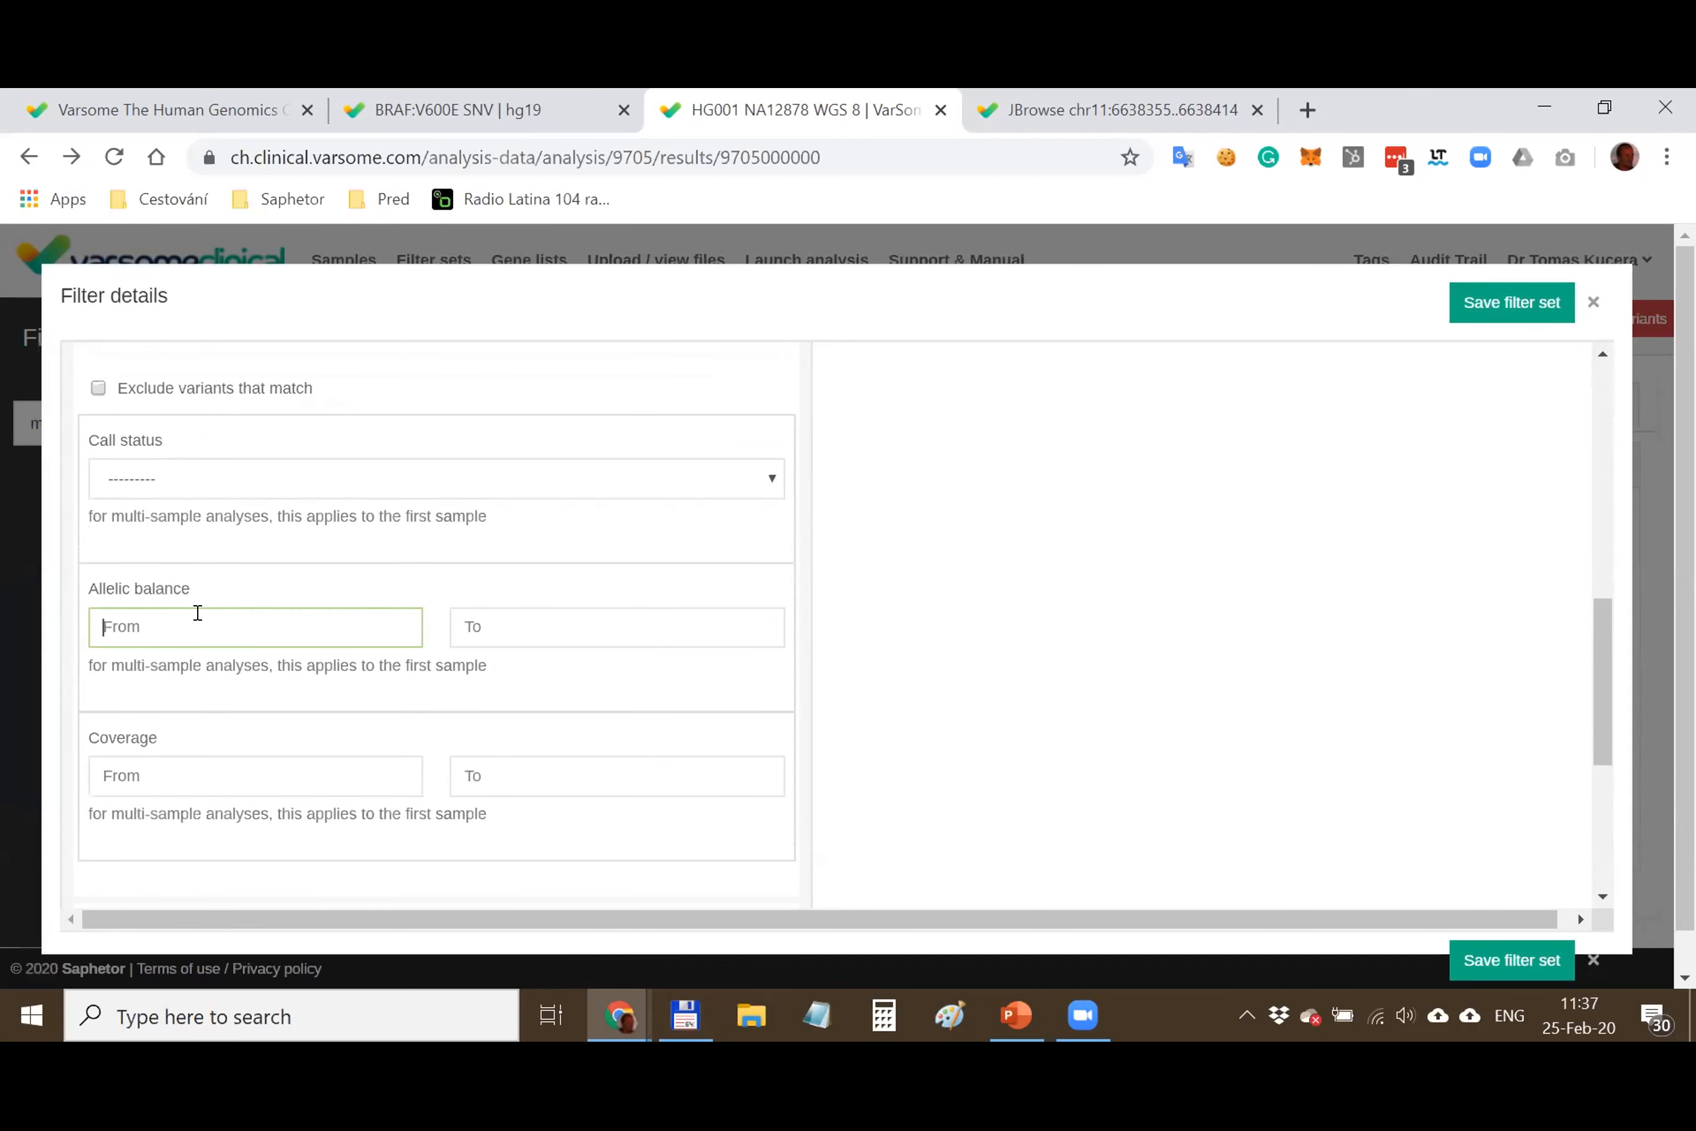
{"action": "left_click", "coordinate": [197, 784]}
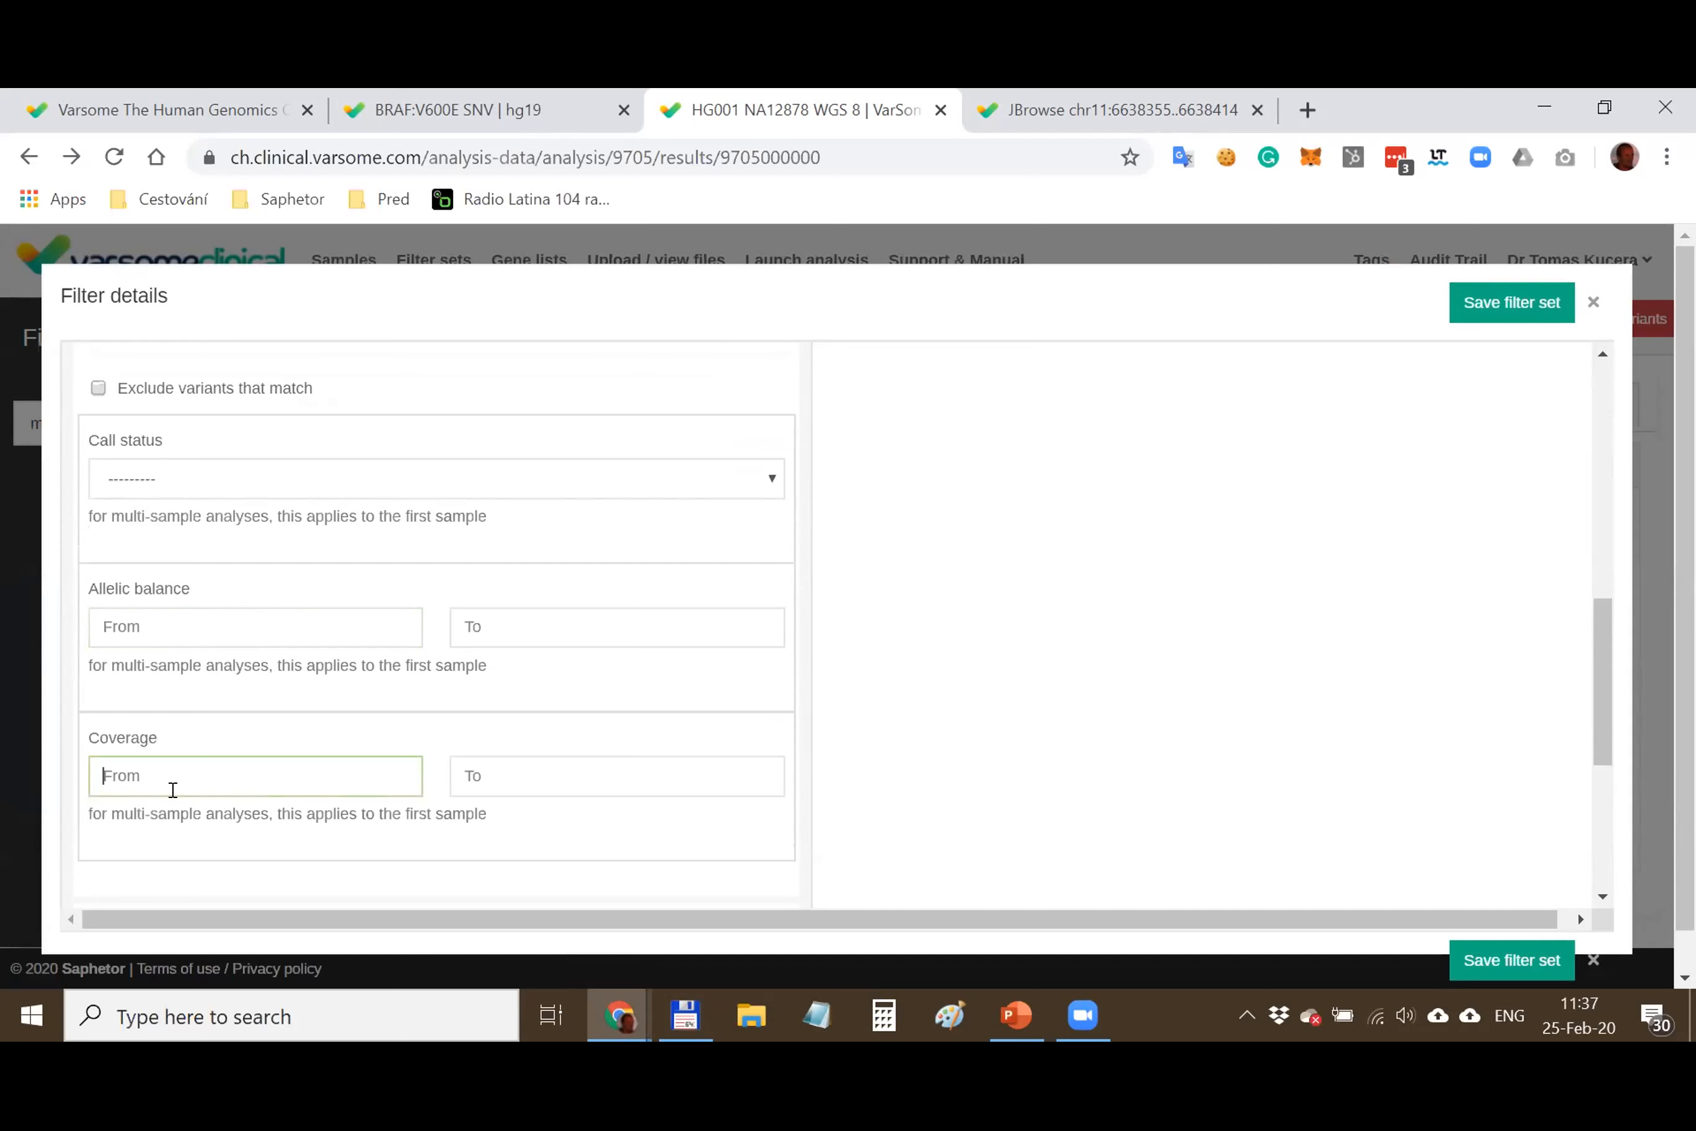
{"action": "scroll", "coordinate": [173, 789], "scroll_direction": "up", "scroll_amount": 2}
{"action": "left_click", "coordinate": [128, 446]}
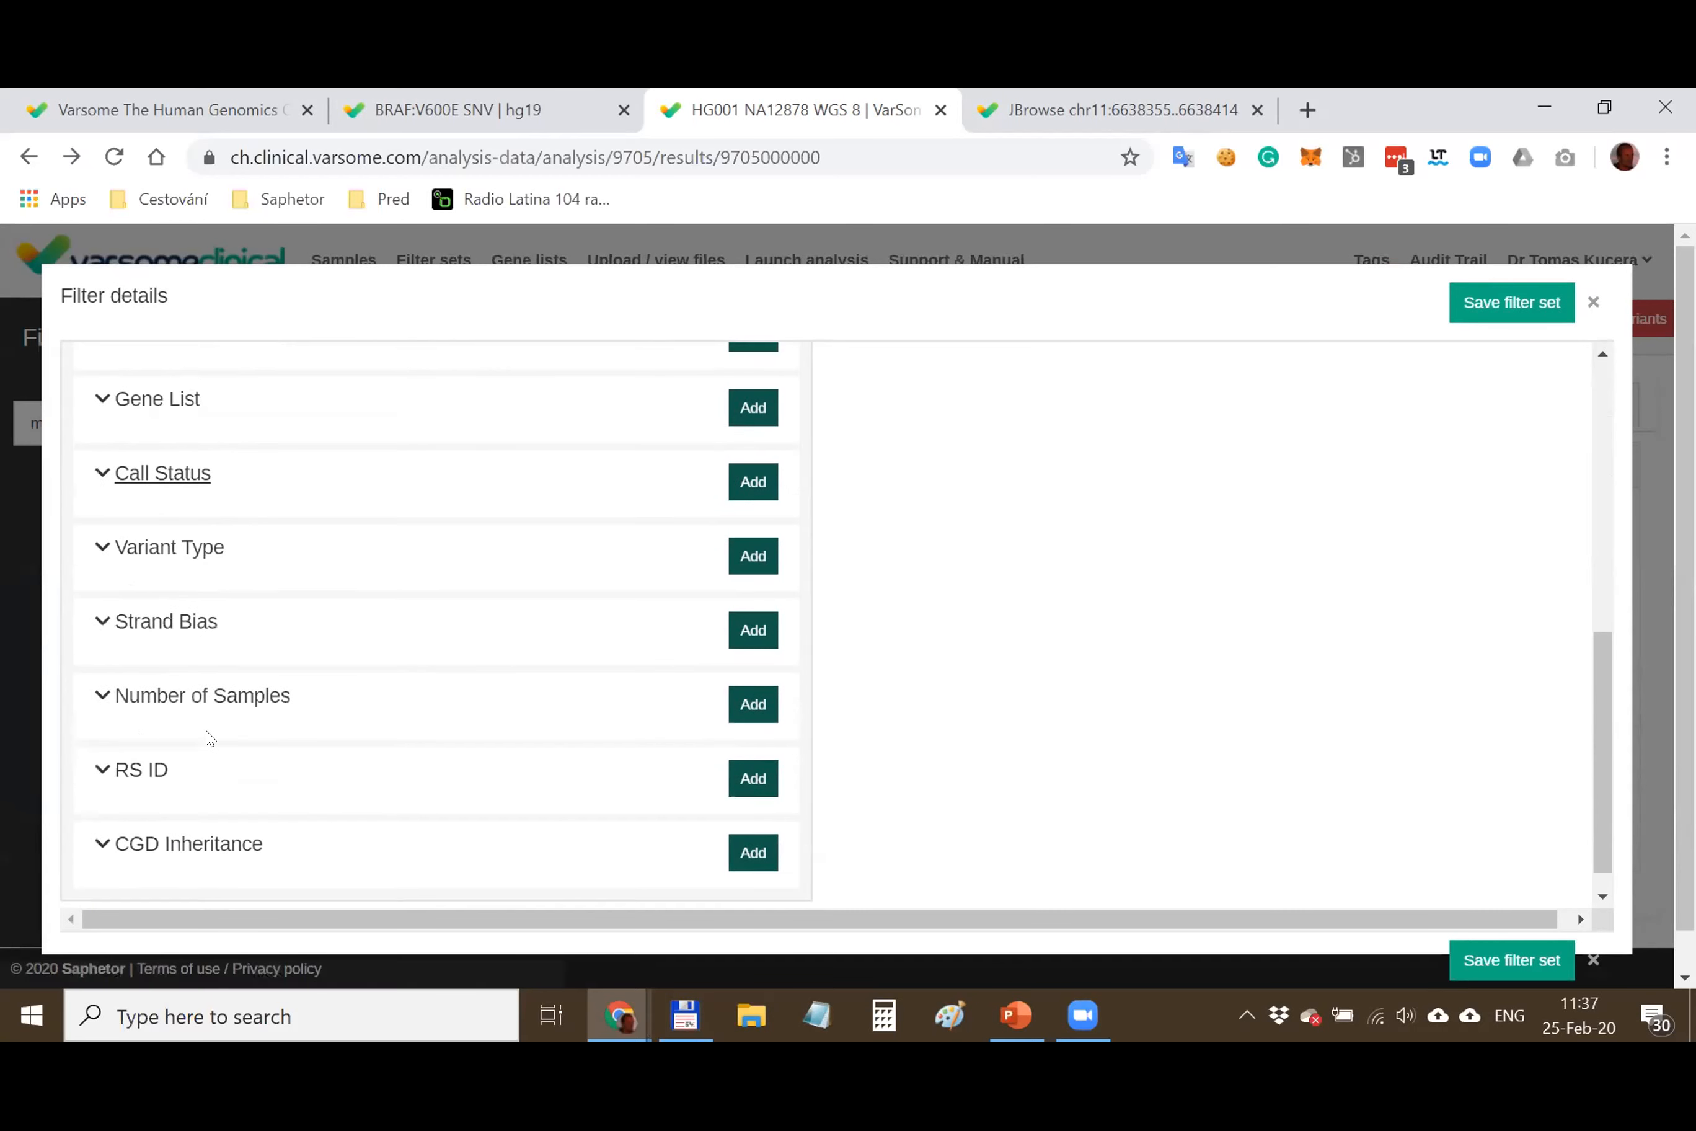
Add an Allele Frequencies filter with gnomAD frequency ≤ 0.01 to the new set
{"action": "scroll", "coordinate": [210, 739], "scroll_direction": "up", "scroll_amount": 8}
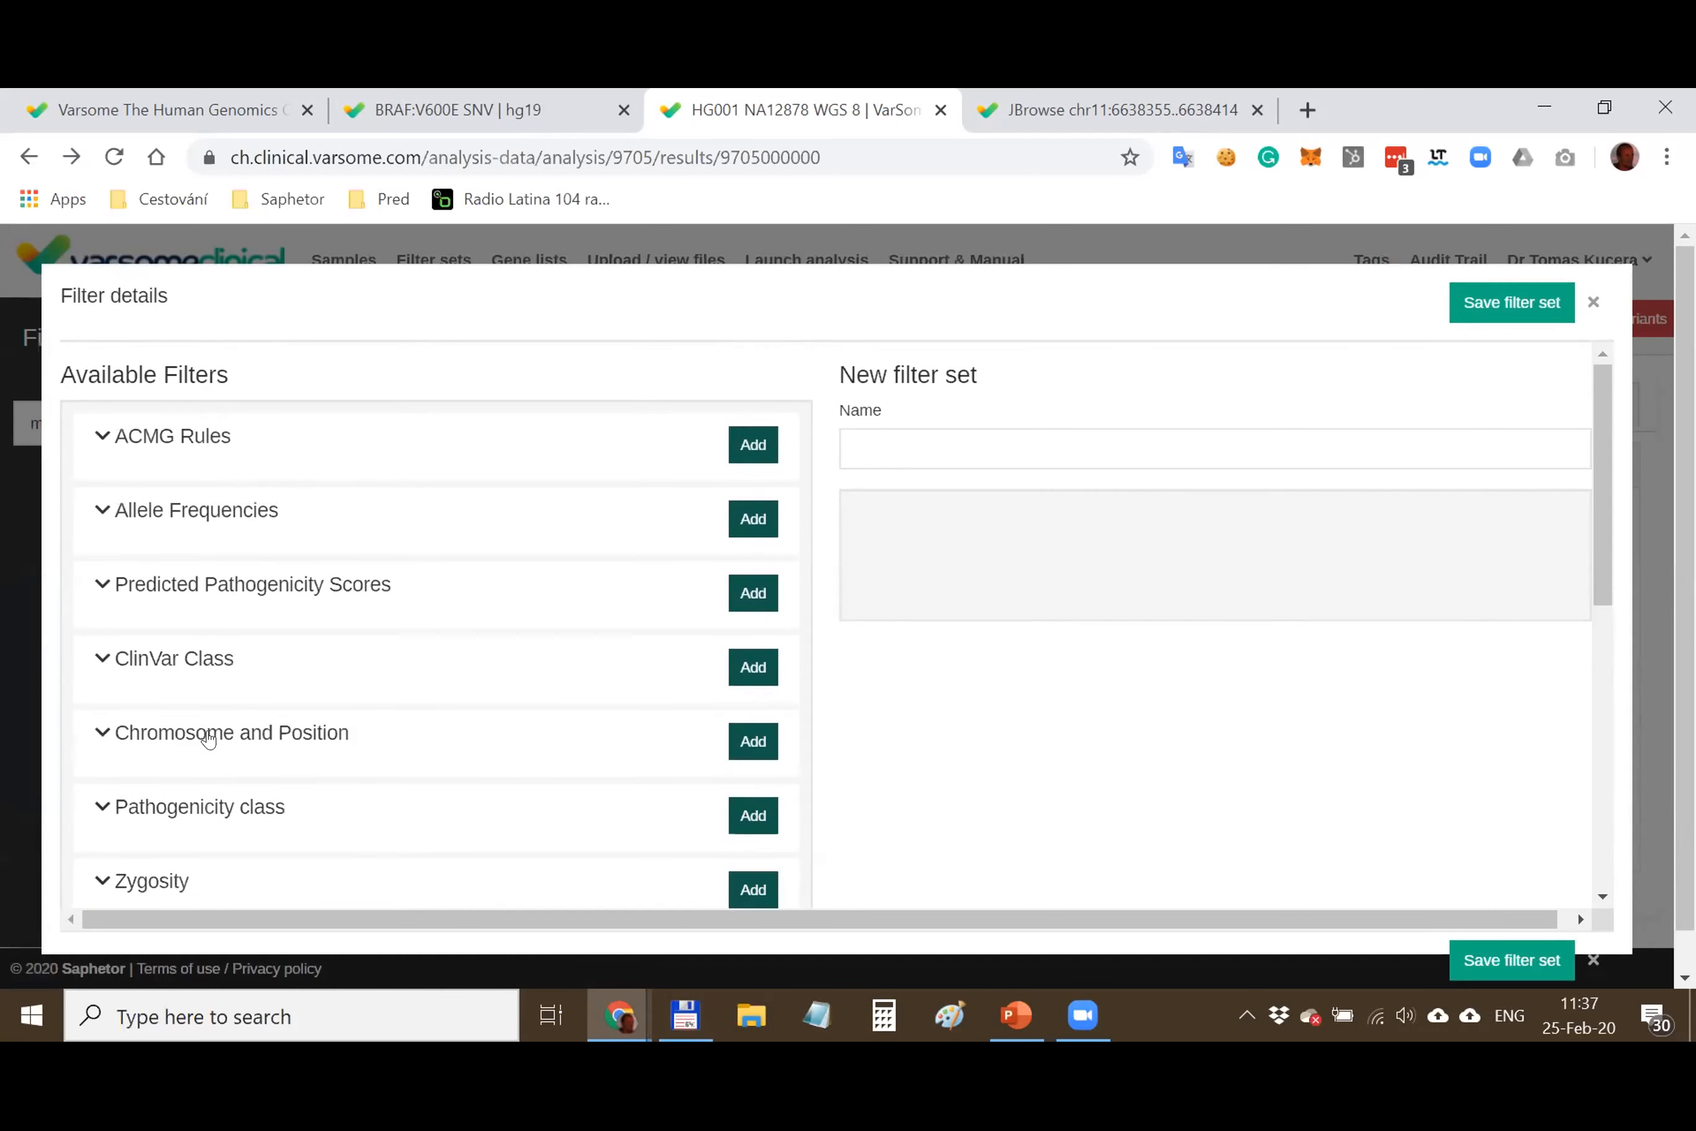
{"action": "left_click", "coordinate": [197, 522]}
{"action": "left_click", "coordinate": [522, 706]}
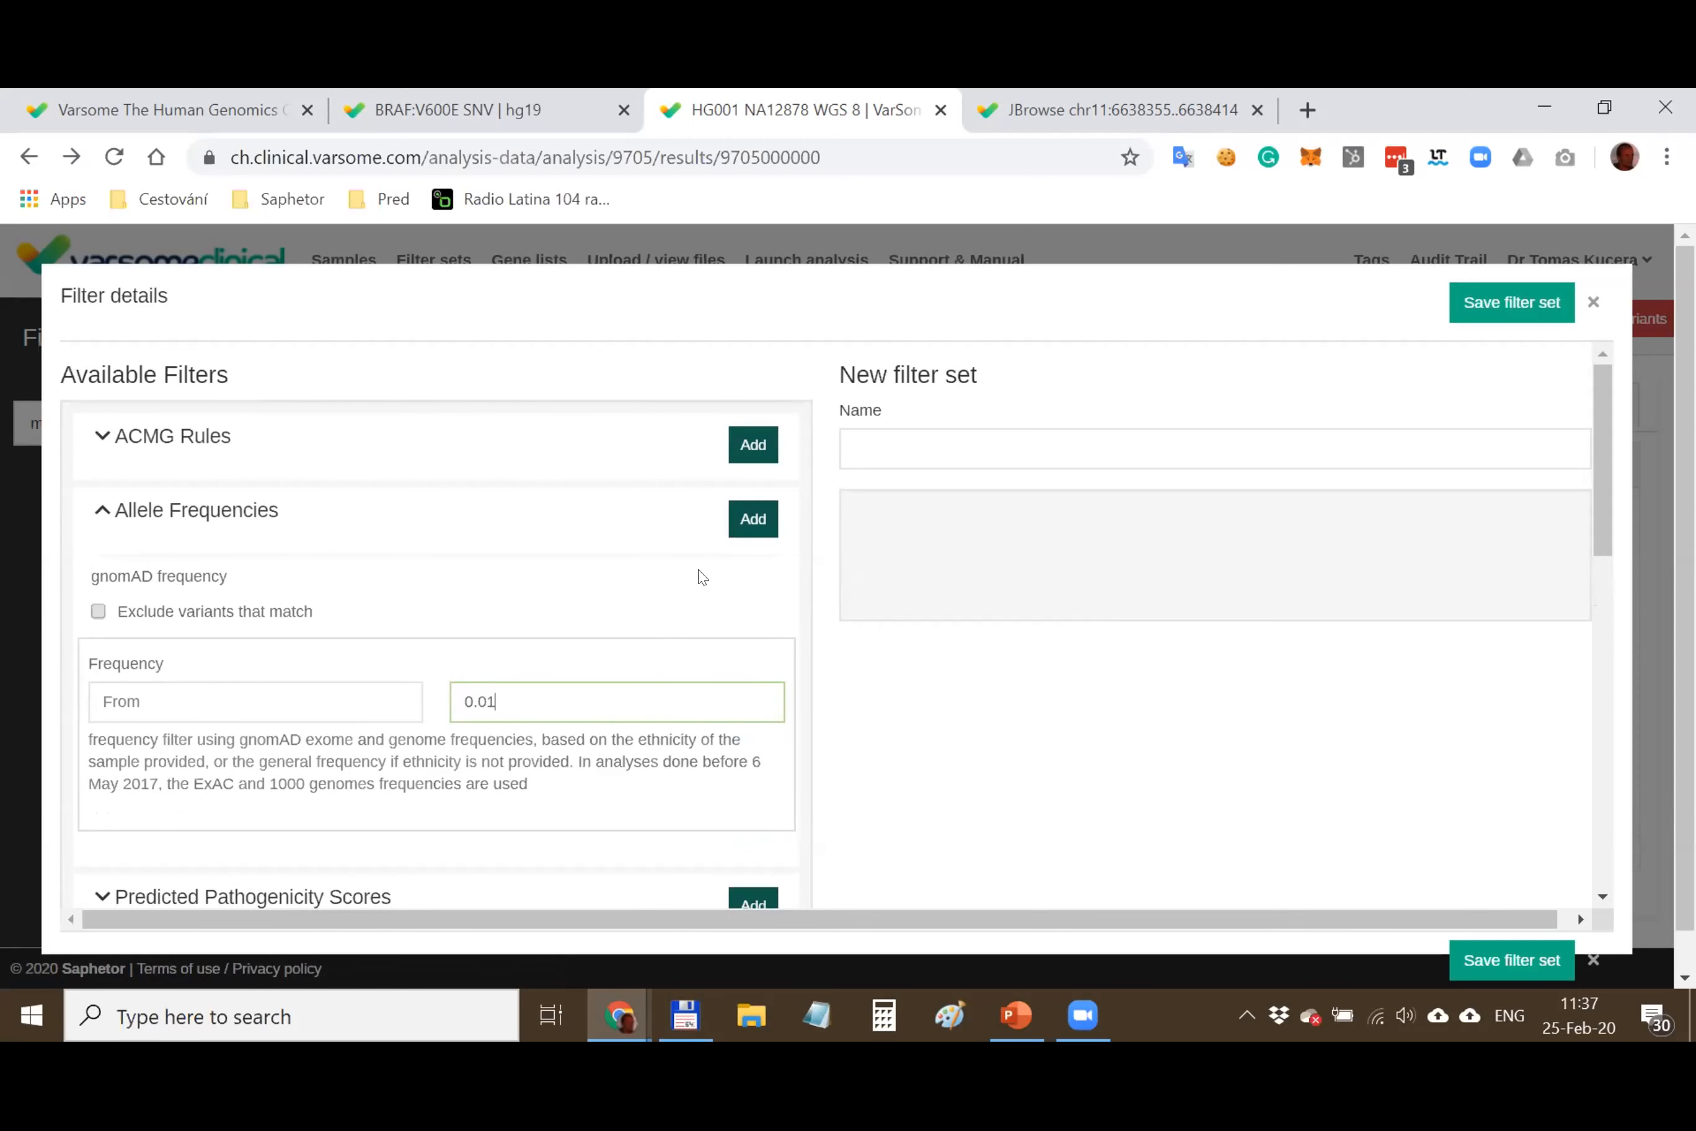
{"action": "left_click", "coordinate": [754, 517]}
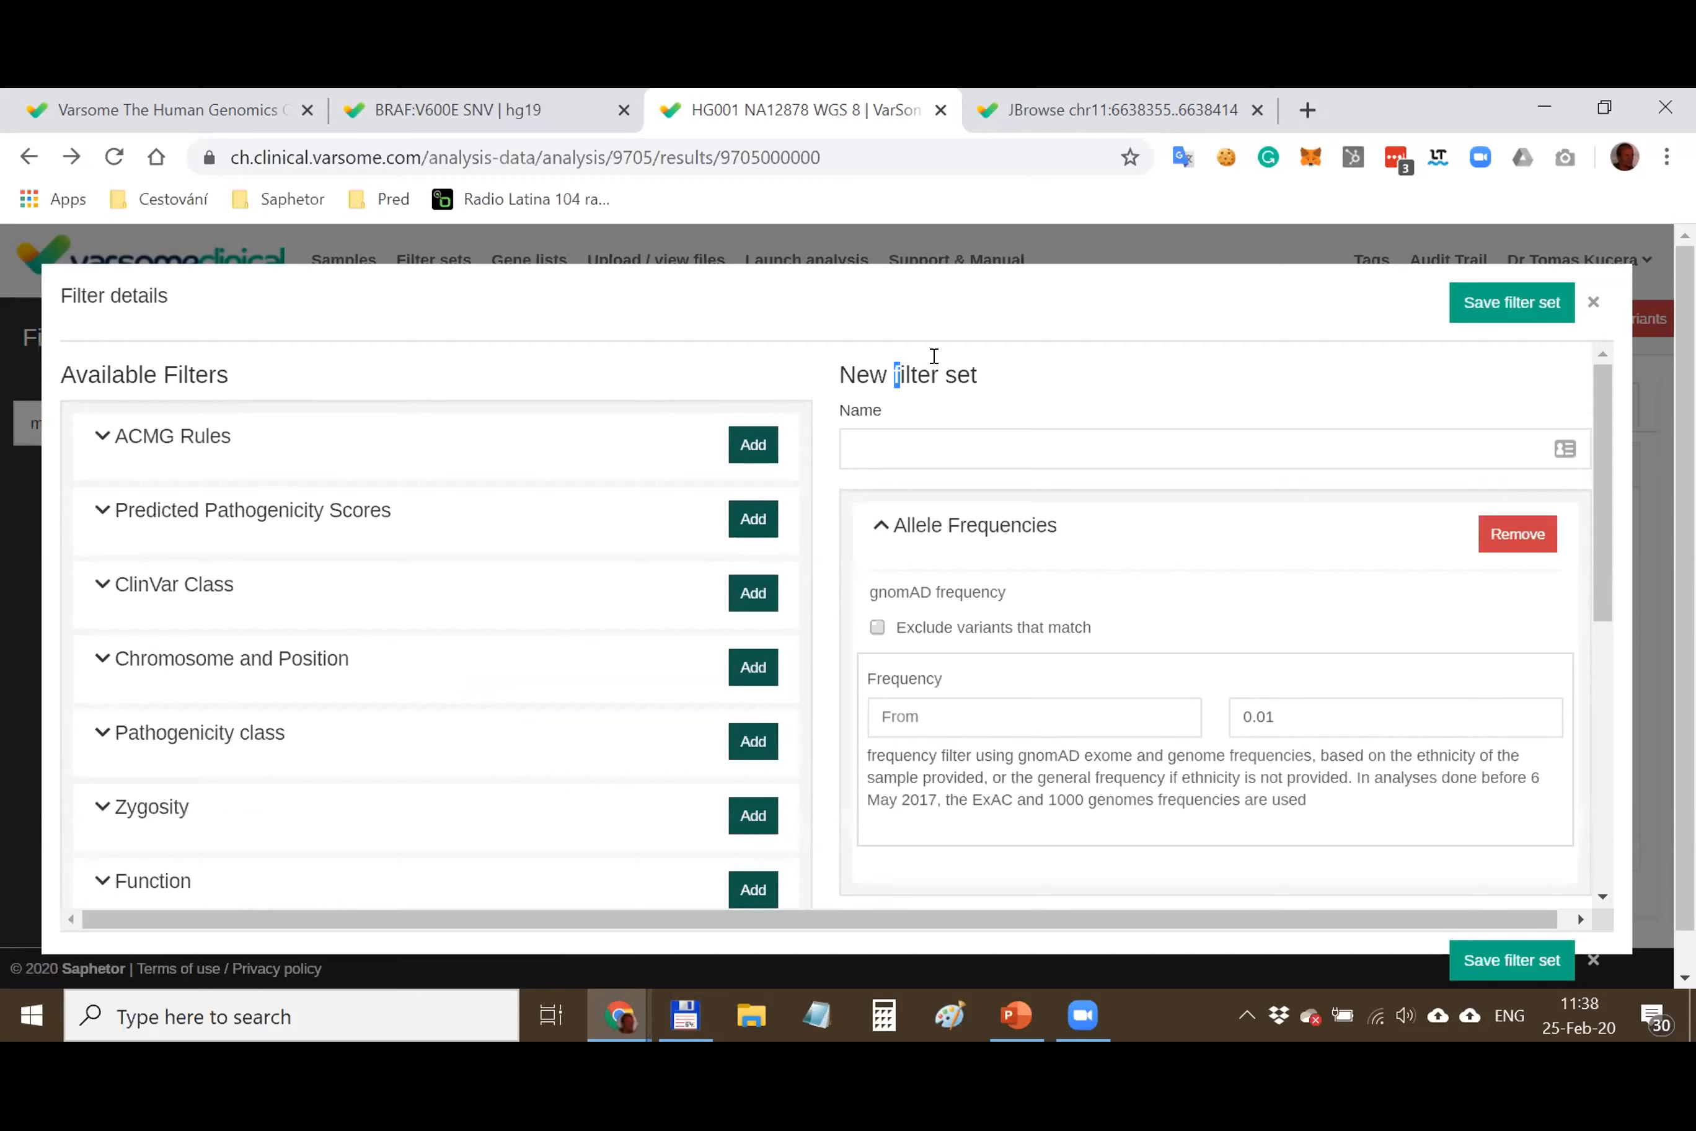
{"action": "left_click_drag", "start_coordinate": [895, 360], "coordinate": [1001, 358]}
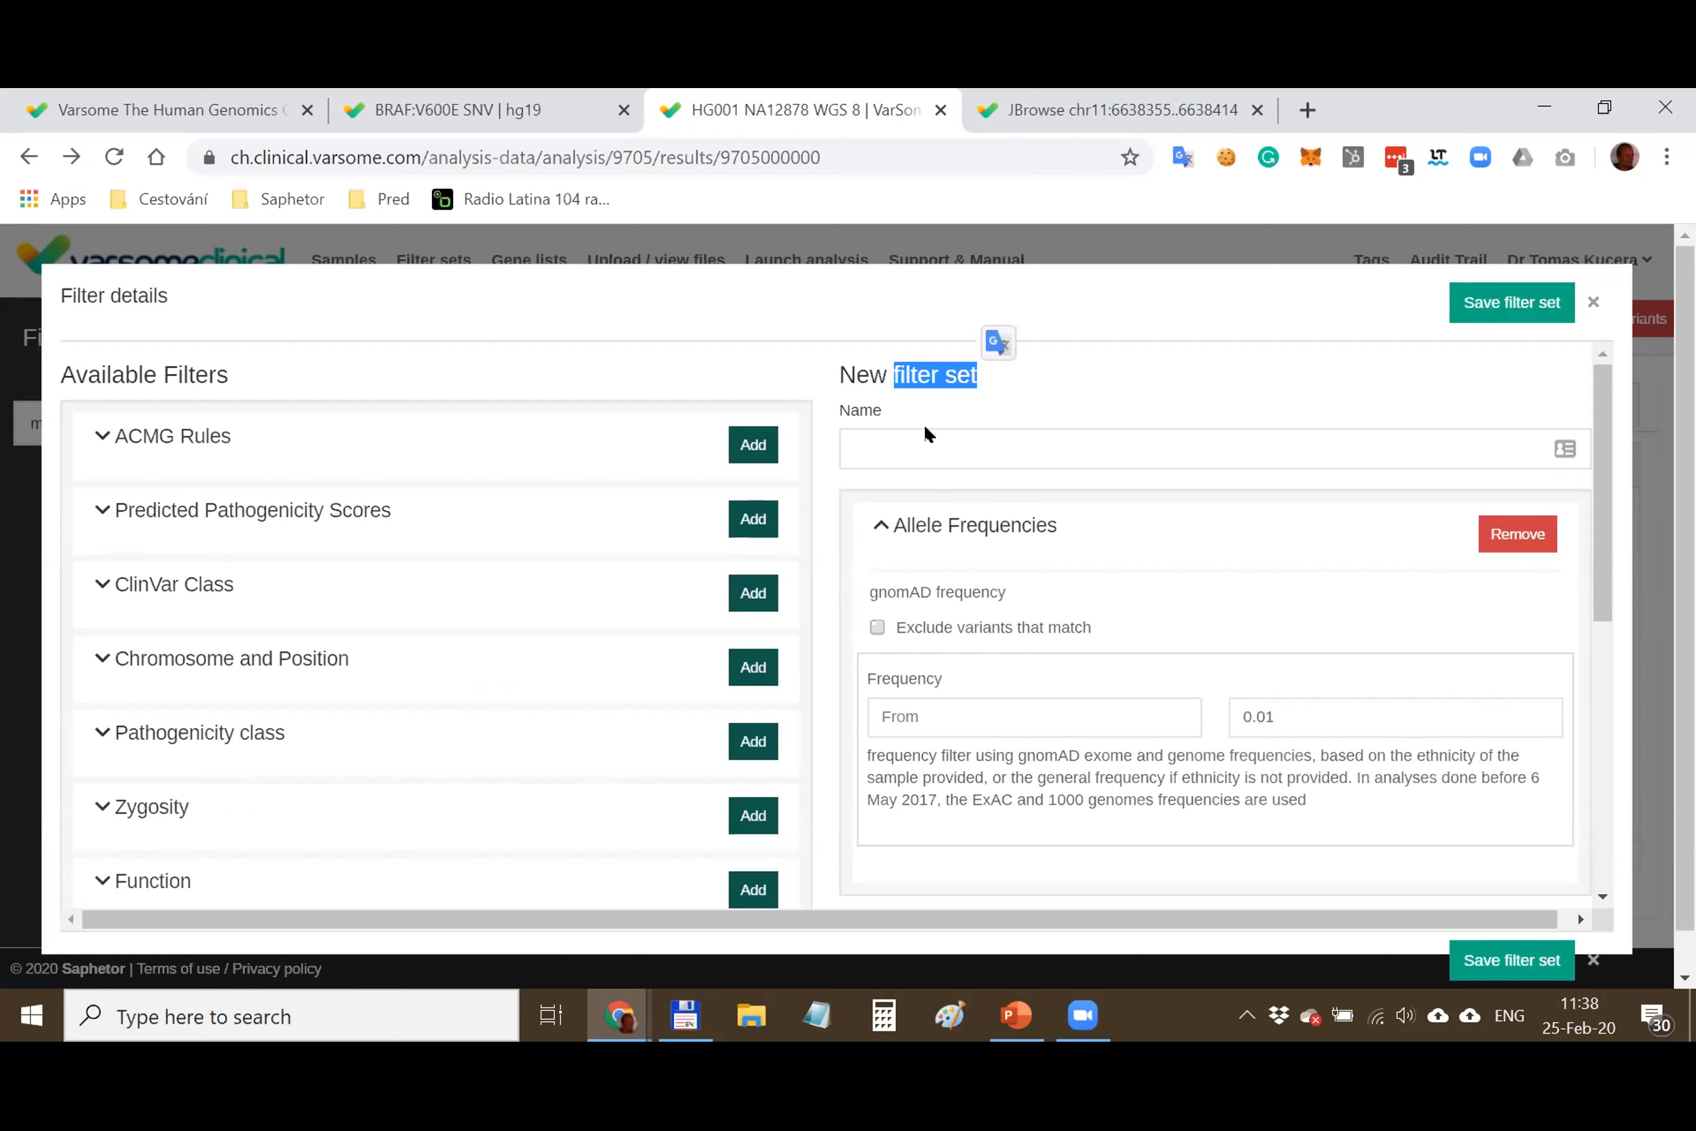
{"action": "left_click", "coordinate": [909, 527]}
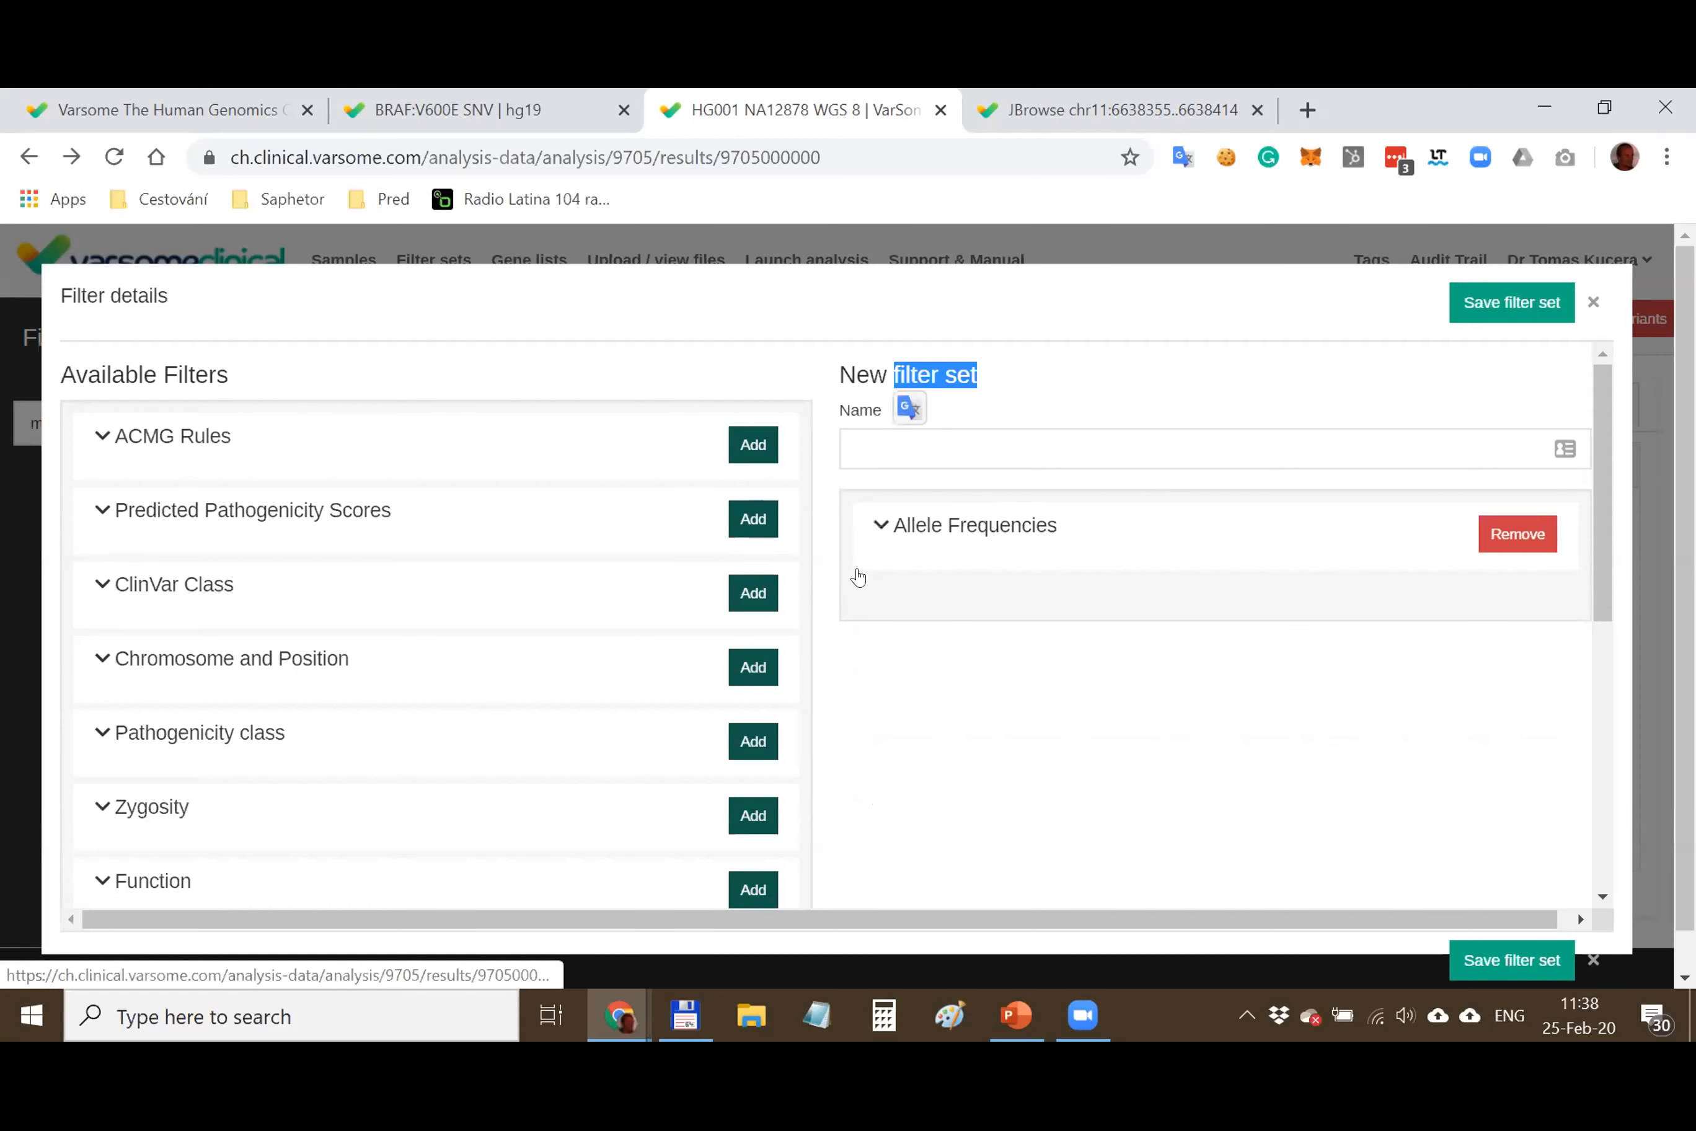
{"action": "scroll", "coordinate": [419, 560], "scroll_direction": "down", "scroll_amount": 2}
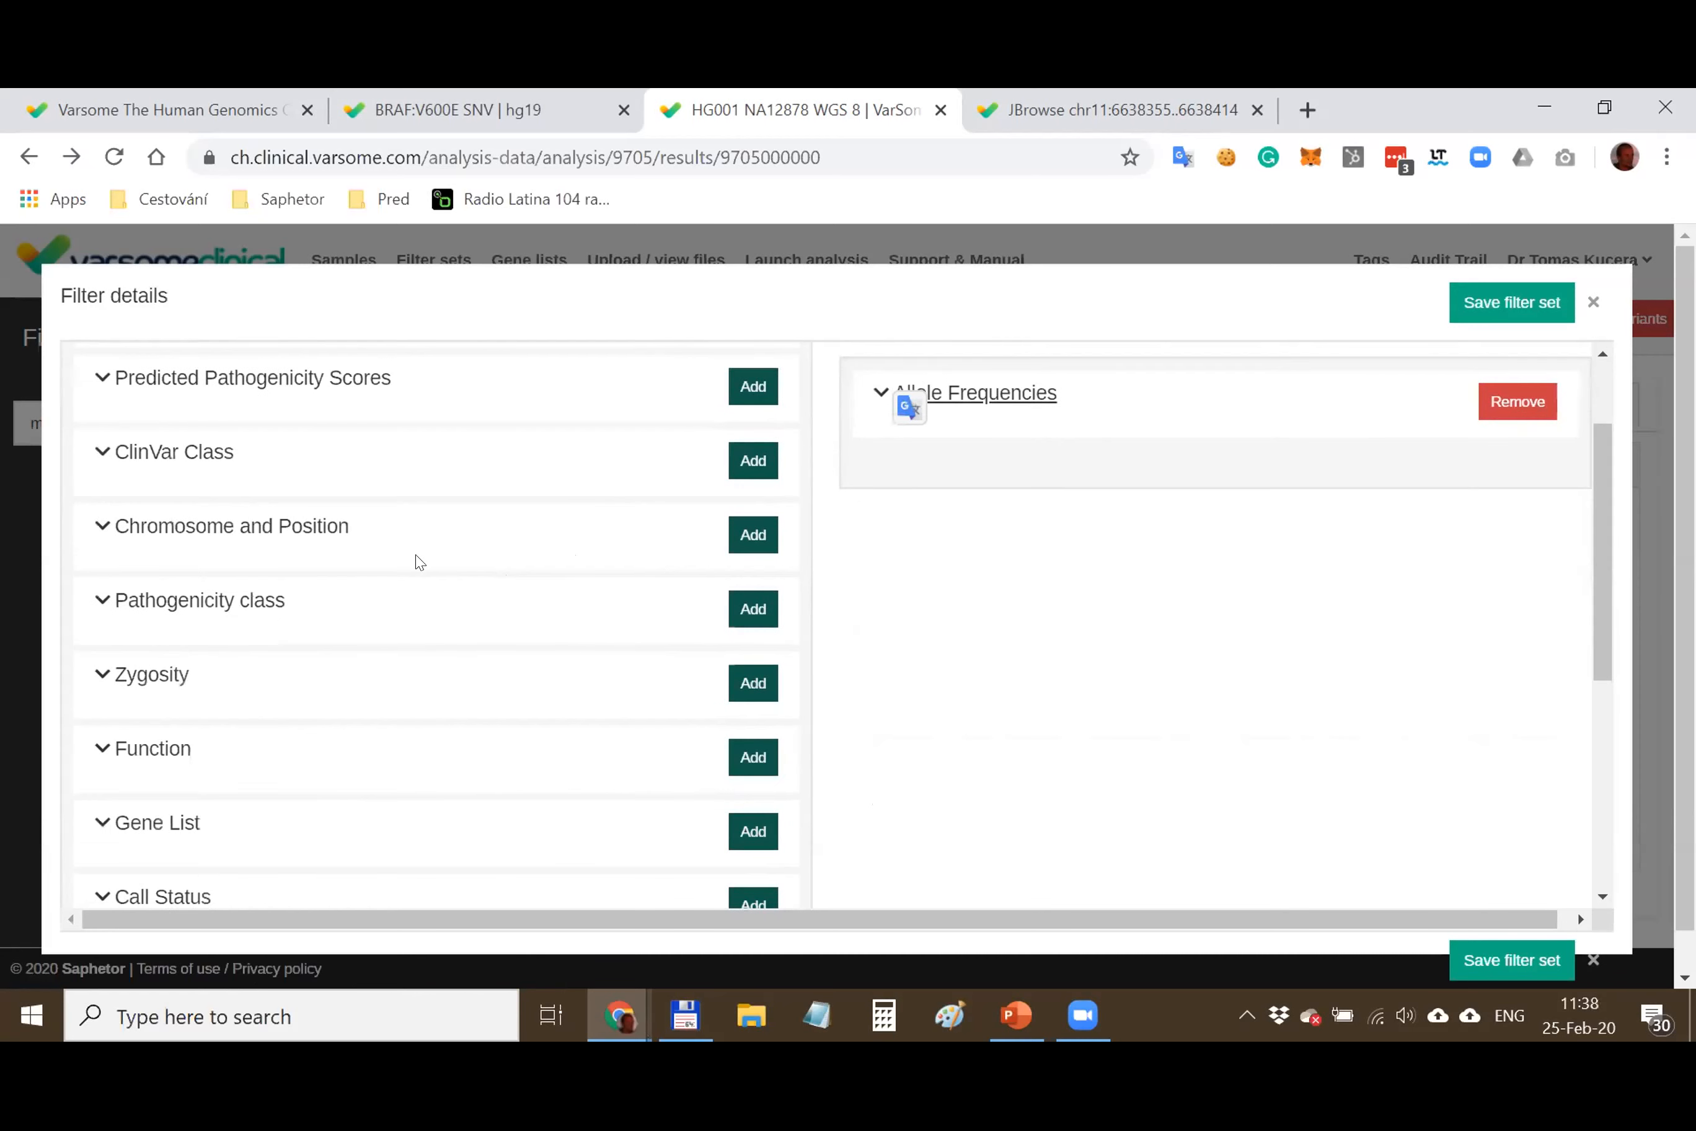
Add a Pathogenicity class filter for classes 5 and 4
{"action": "left_click", "coordinate": [209, 609]}
{"action": "left_click", "coordinate": [152, 774]}
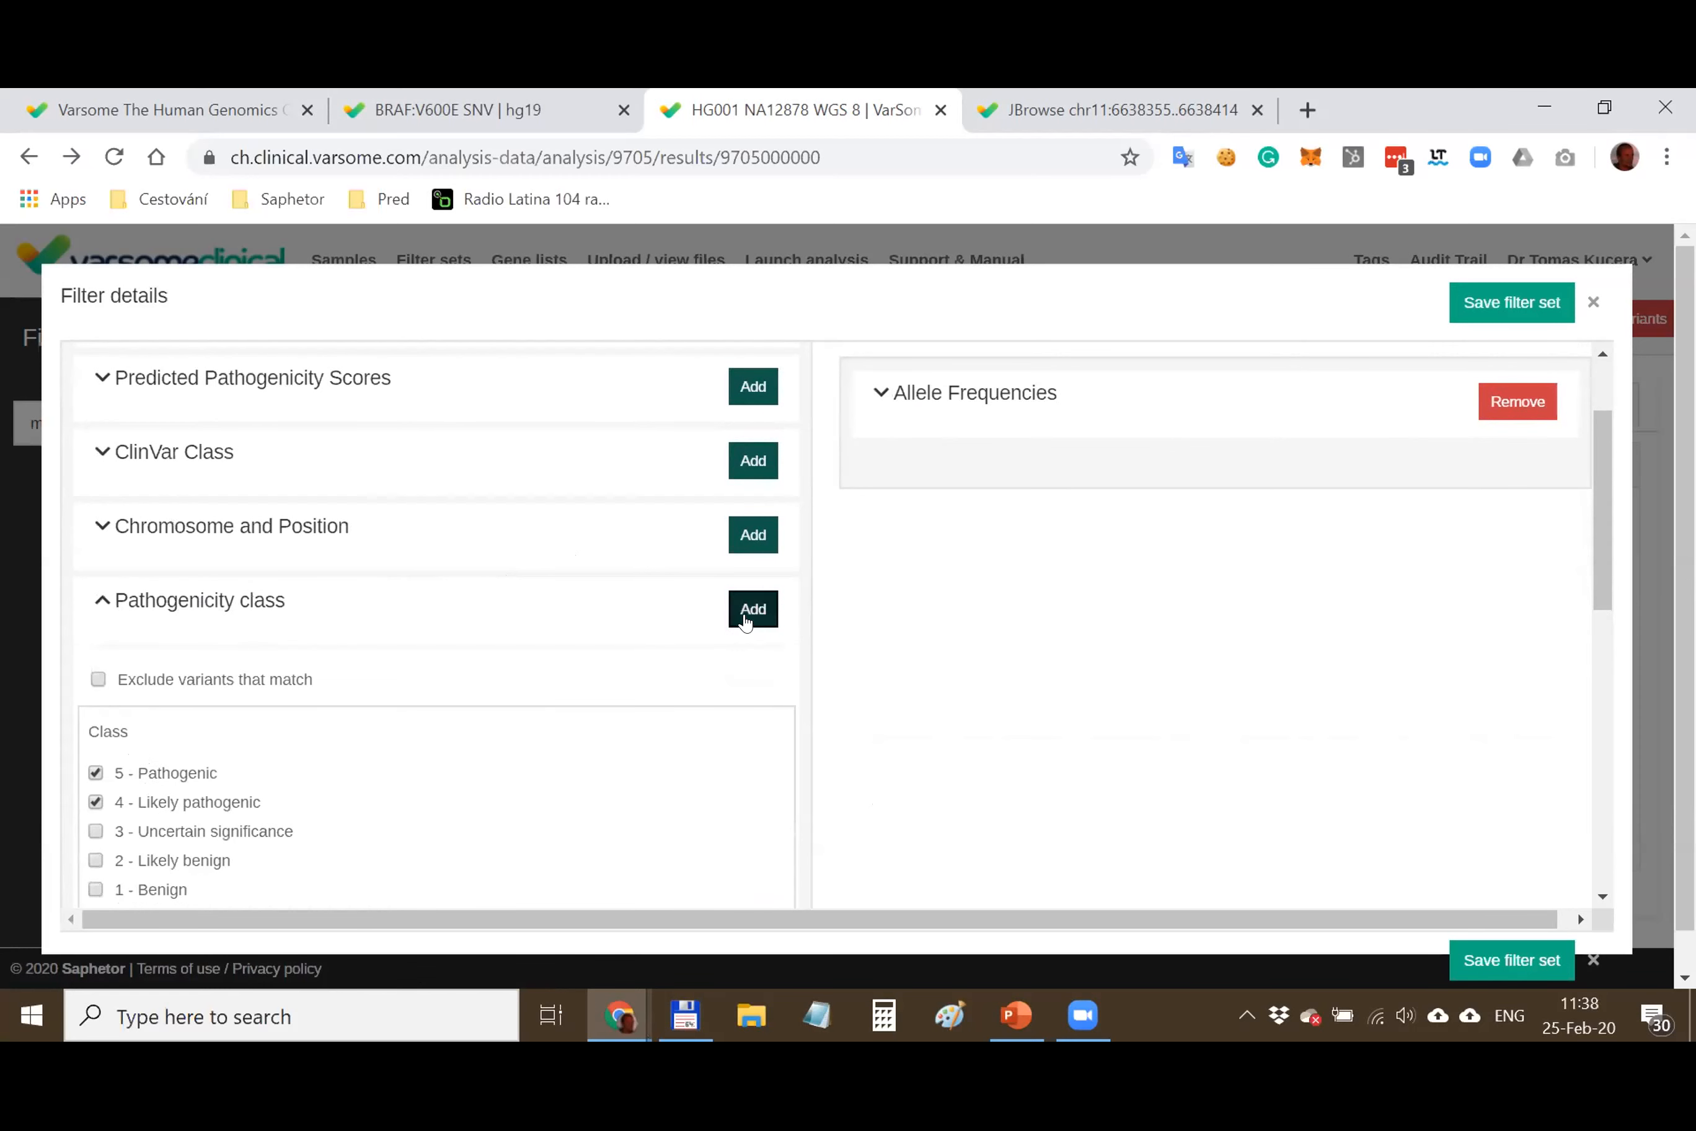
{"action": "left_click", "coordinate": [753, 608]}
{"action": "scroll", "coordinate": [840, 569], "scroll_direction": "up", "scroll_amount": 2}
Name the filter set 'india' and save it
{"action": "left_click", "coordinate": [903, 432]}
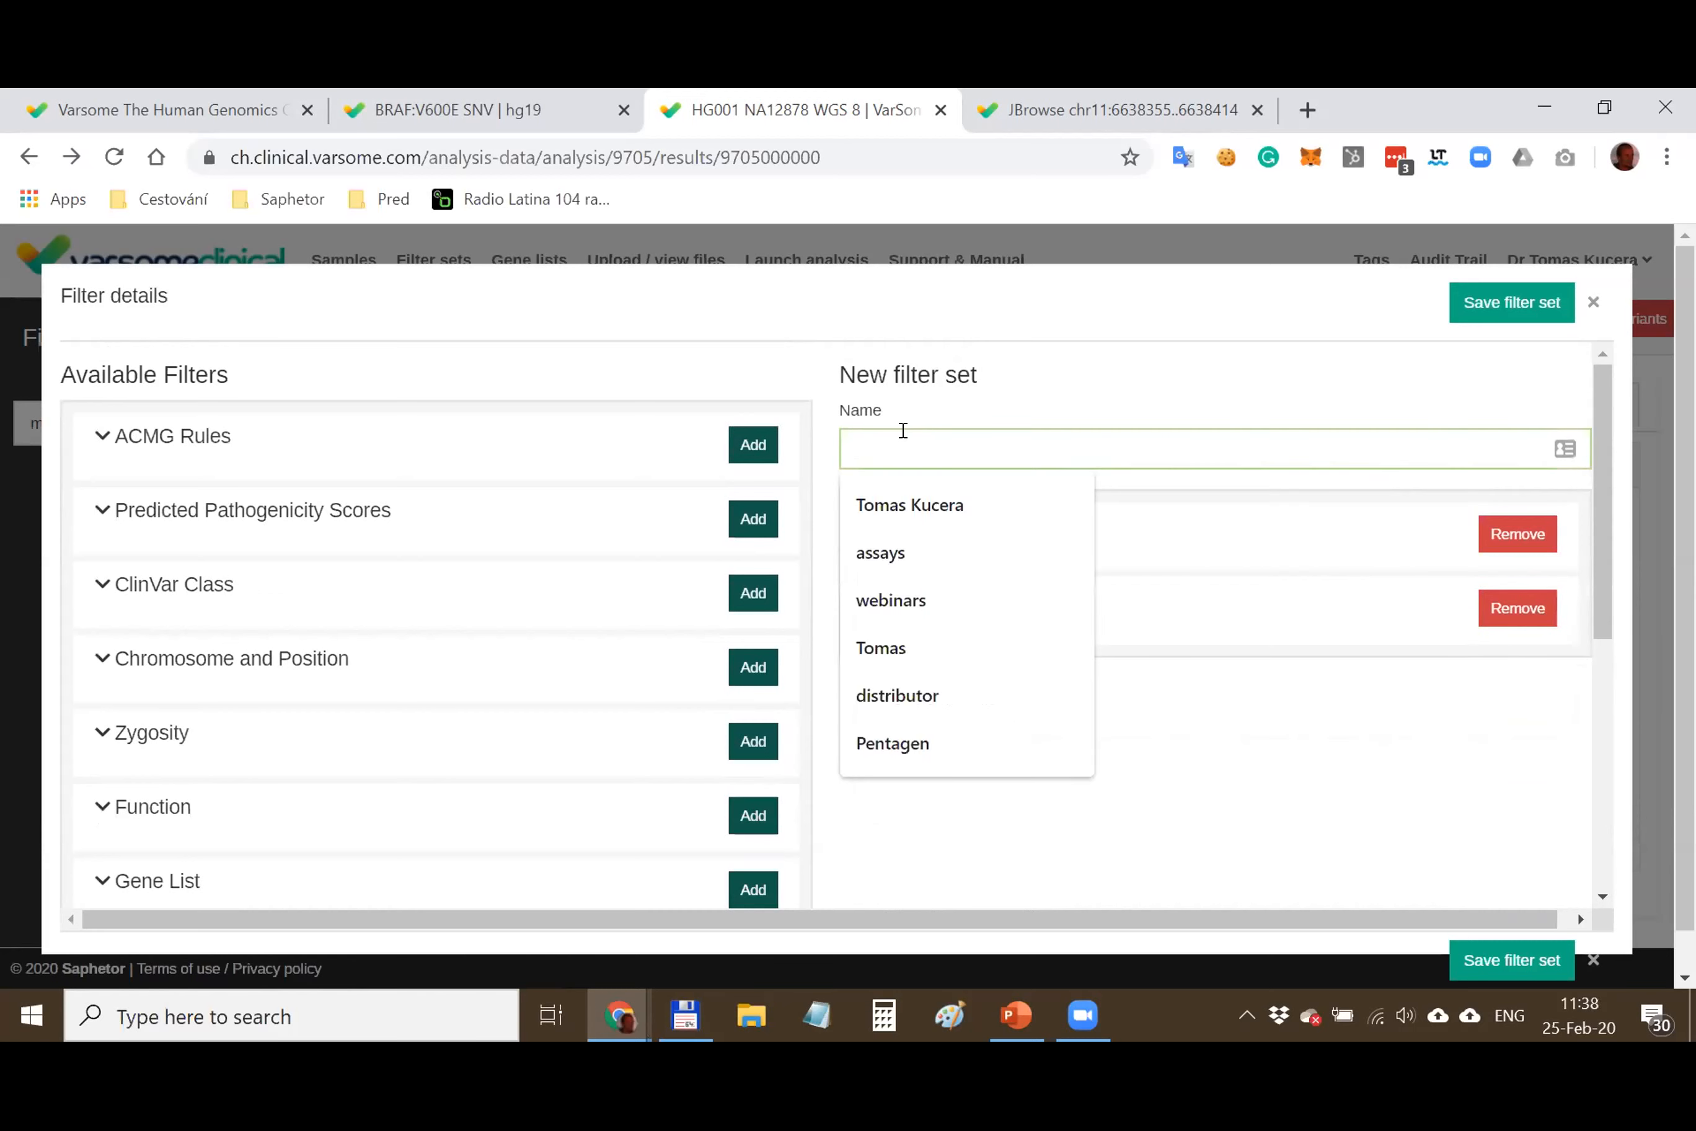
{"action": "type", "text": "india"}
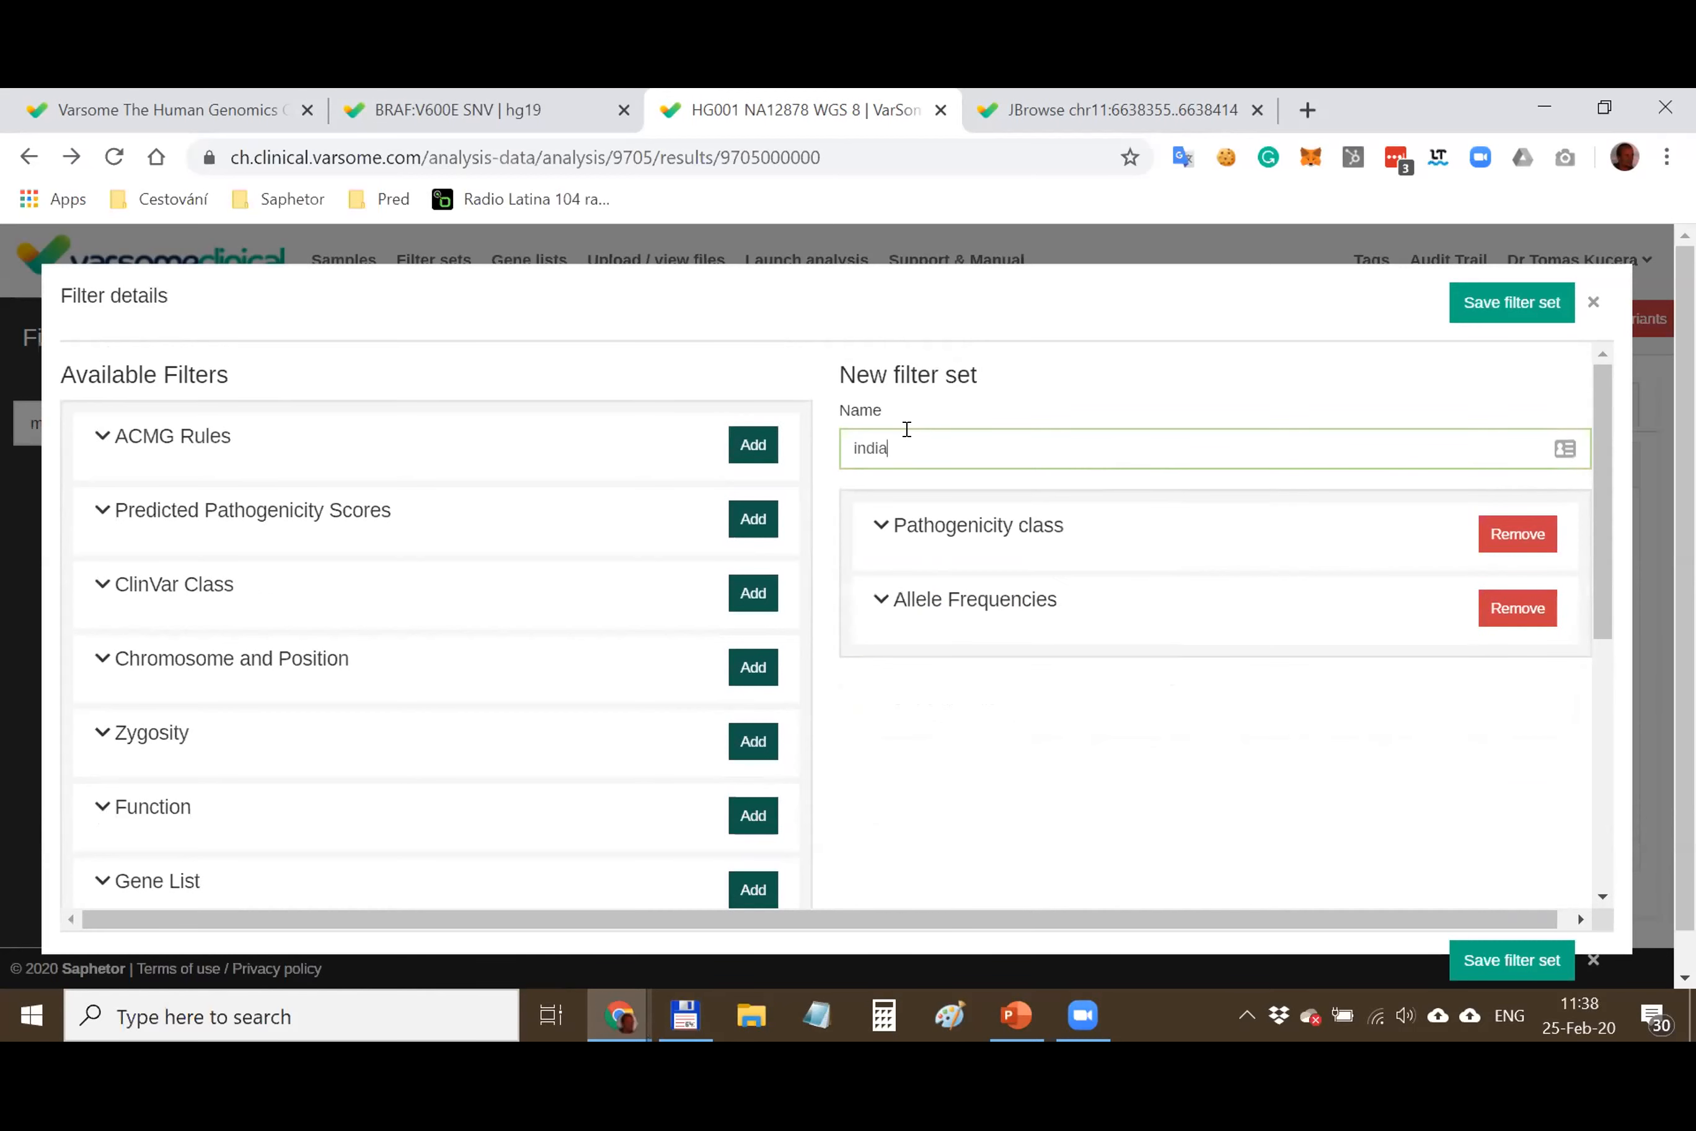
{"action": "left_click", "coordinate": [1540, 299]}
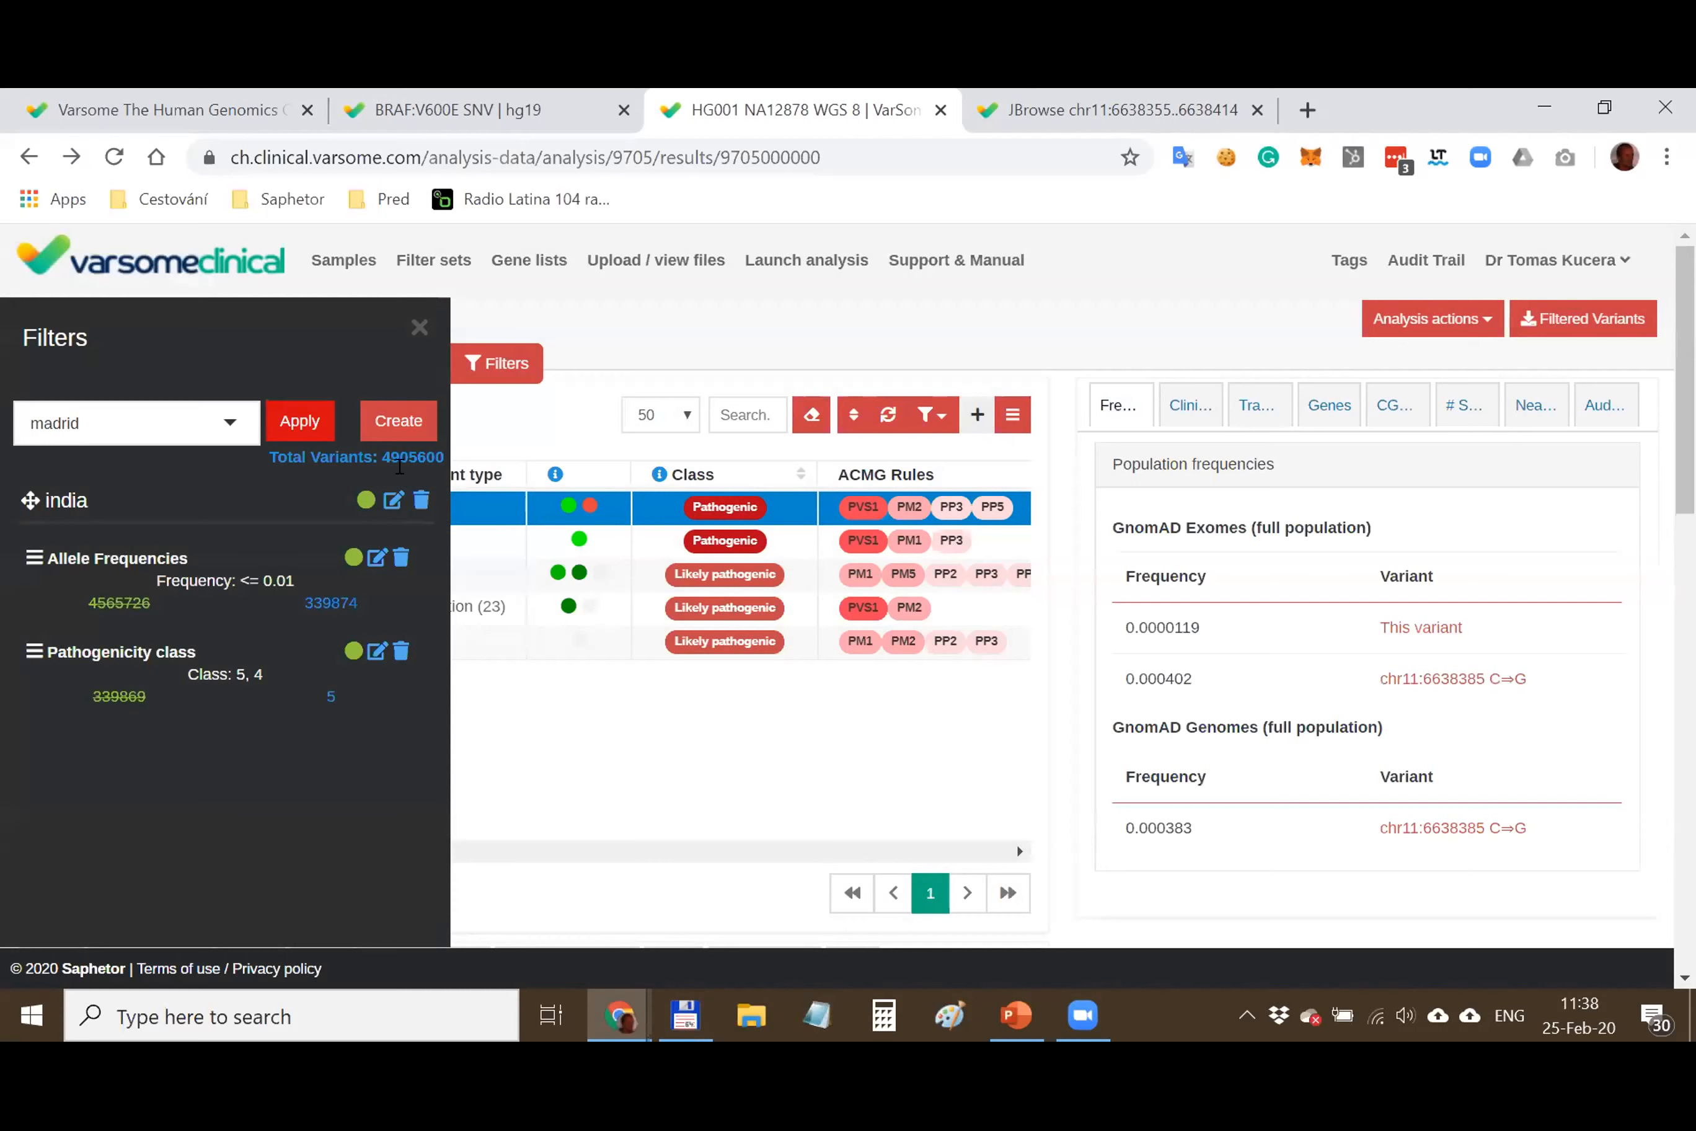
{"action": "left_click_drag", "start_coordinate": [87, 602], "coordinate": [143, 597]}
{"action": "left_click", "coordinate": [115, 597]}
{"action": "left_click_drag", "start_coordinate": [48, 651], "coordinate": [110, 684]}
{"action": "left_click", "coordinate": [154, 643]}
{"action": "left_click", "coordinate": [108, 694]}
{"action": "left_click_drag", "start_coordinate": [343, 702], "coordinate": [318, 704]}
{"action": "left_click", "coordinate": [340, 696]}
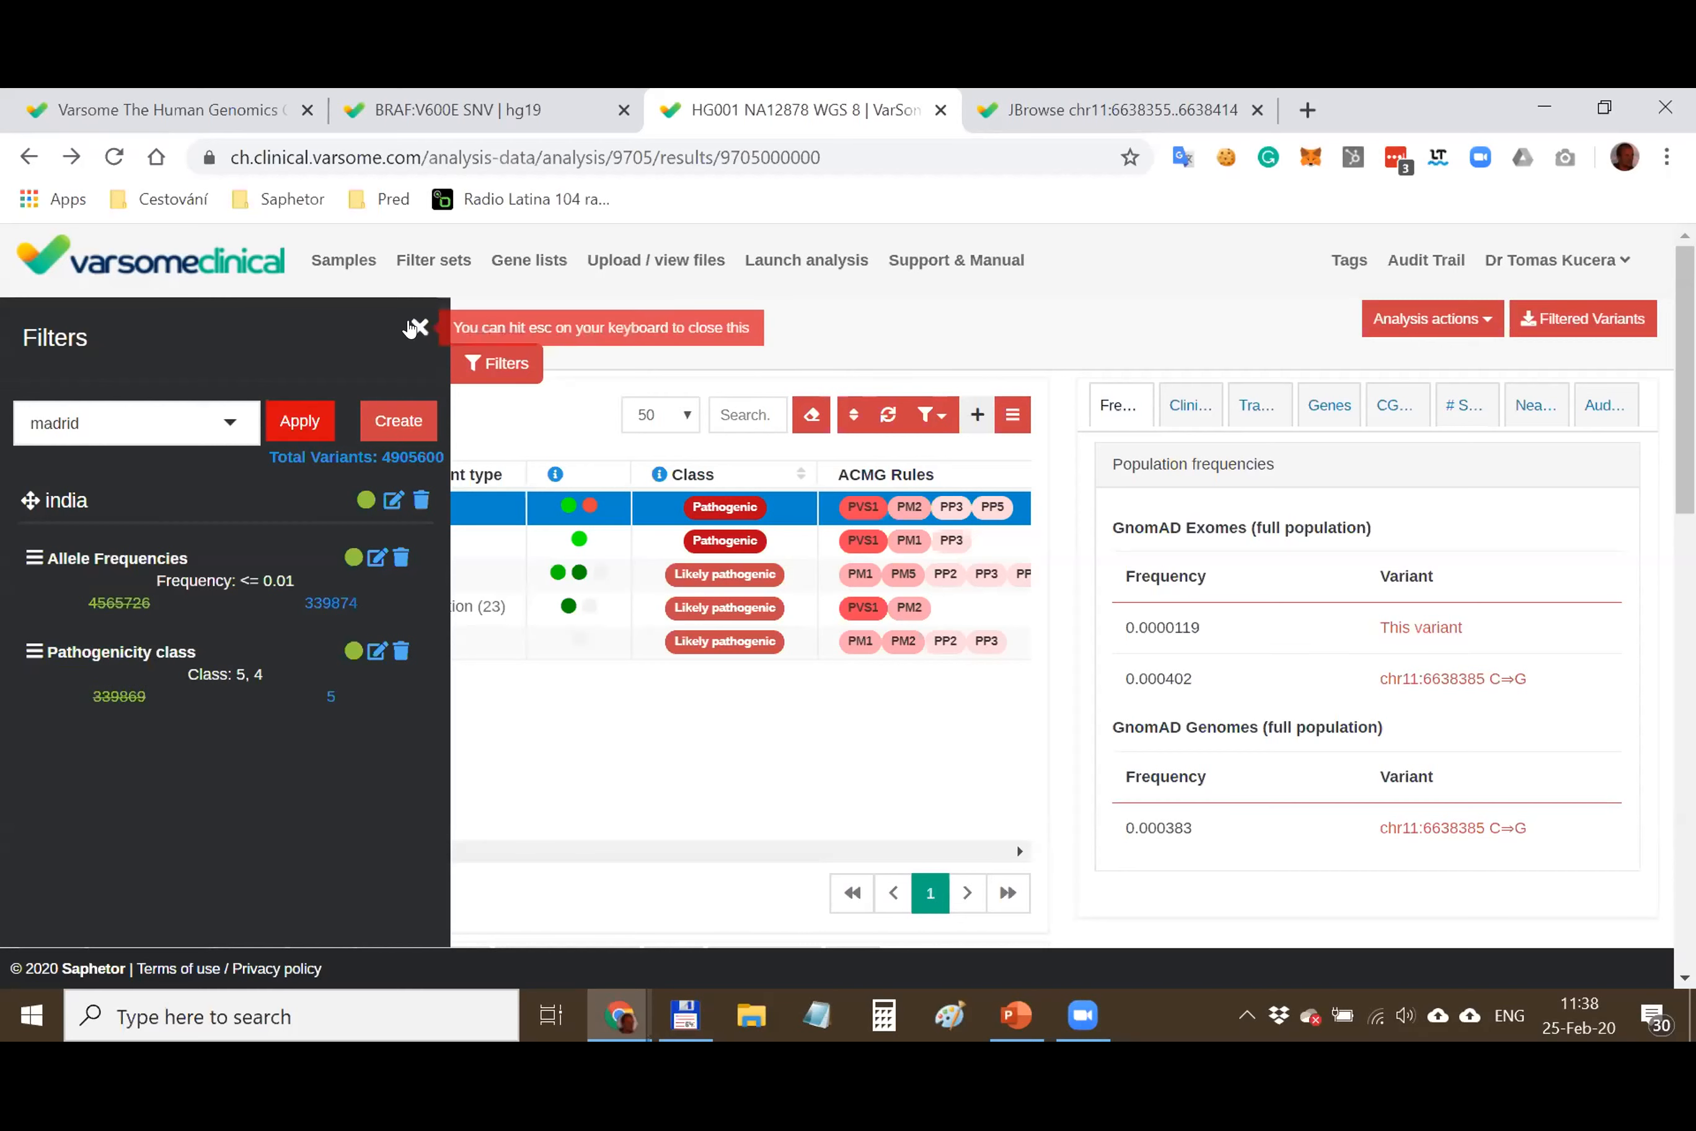
{"action": "left_click", "coordinate": [420, 329]}
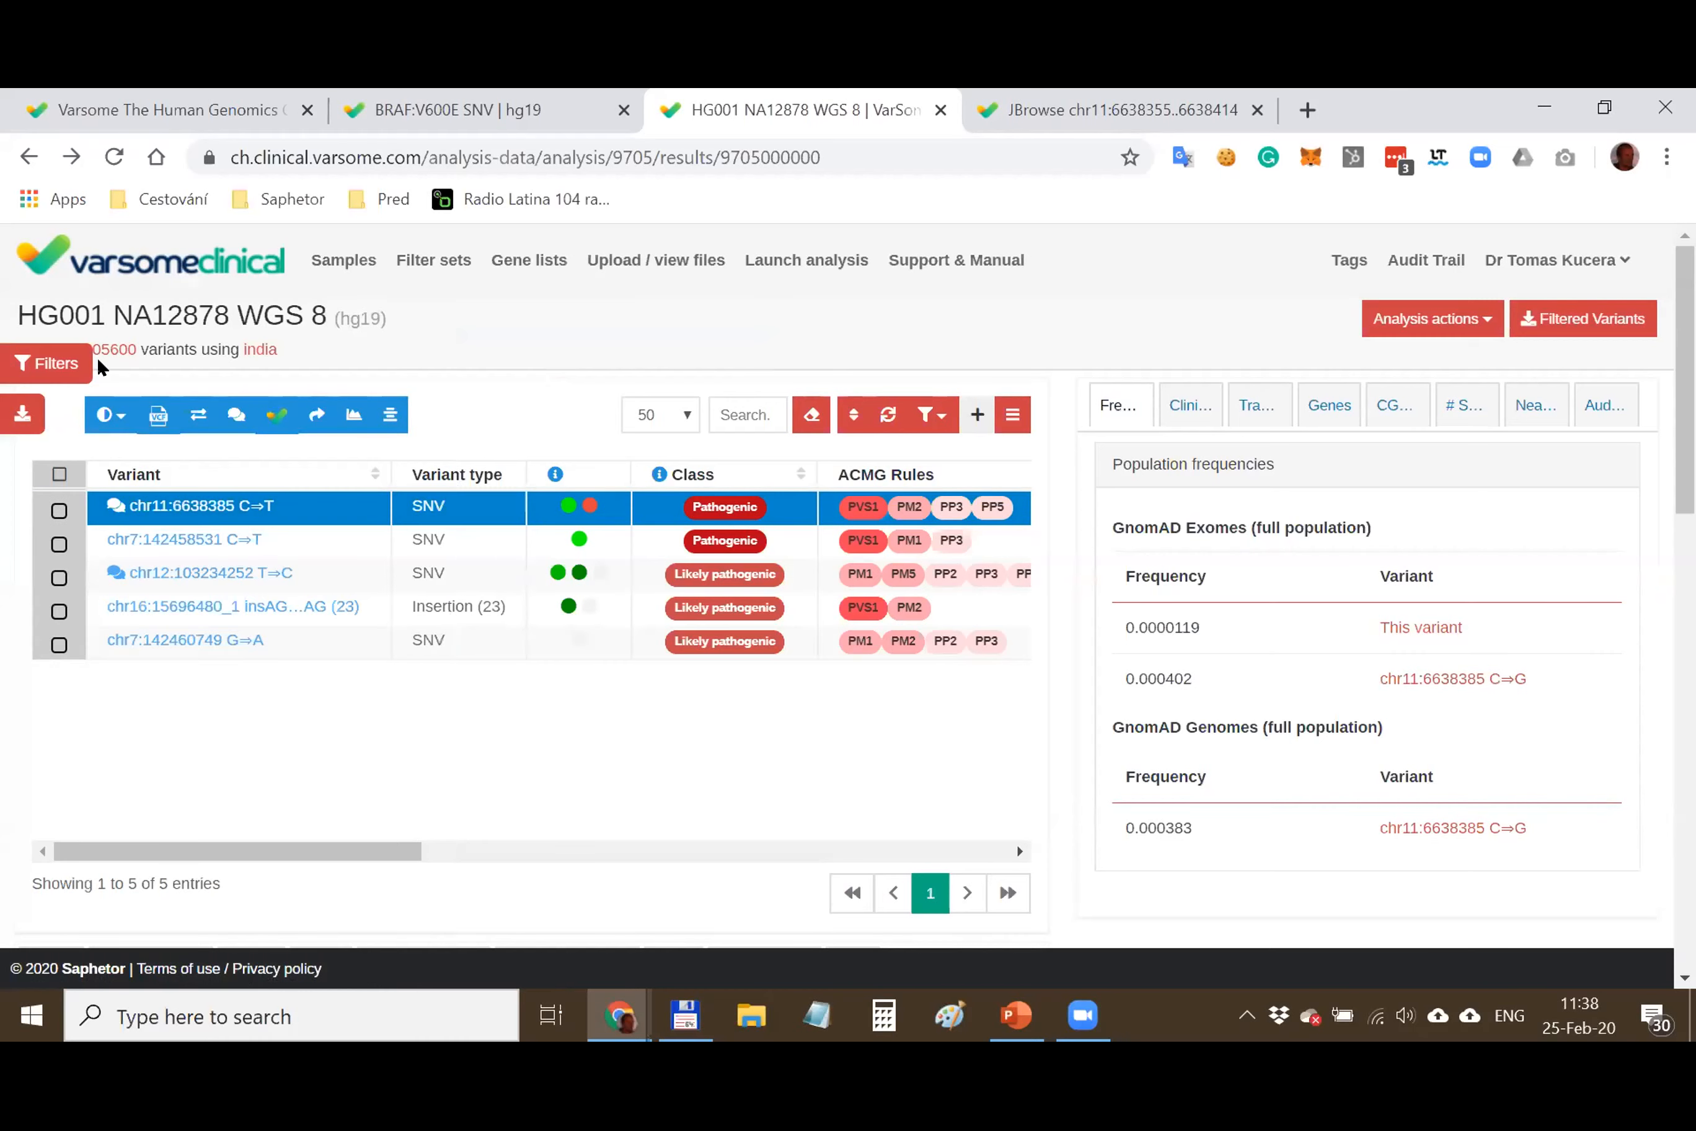
{"action": "left_click", "coordinate": [50, 363]}
{"action": "left_click", "coordinate": [354, 651]}
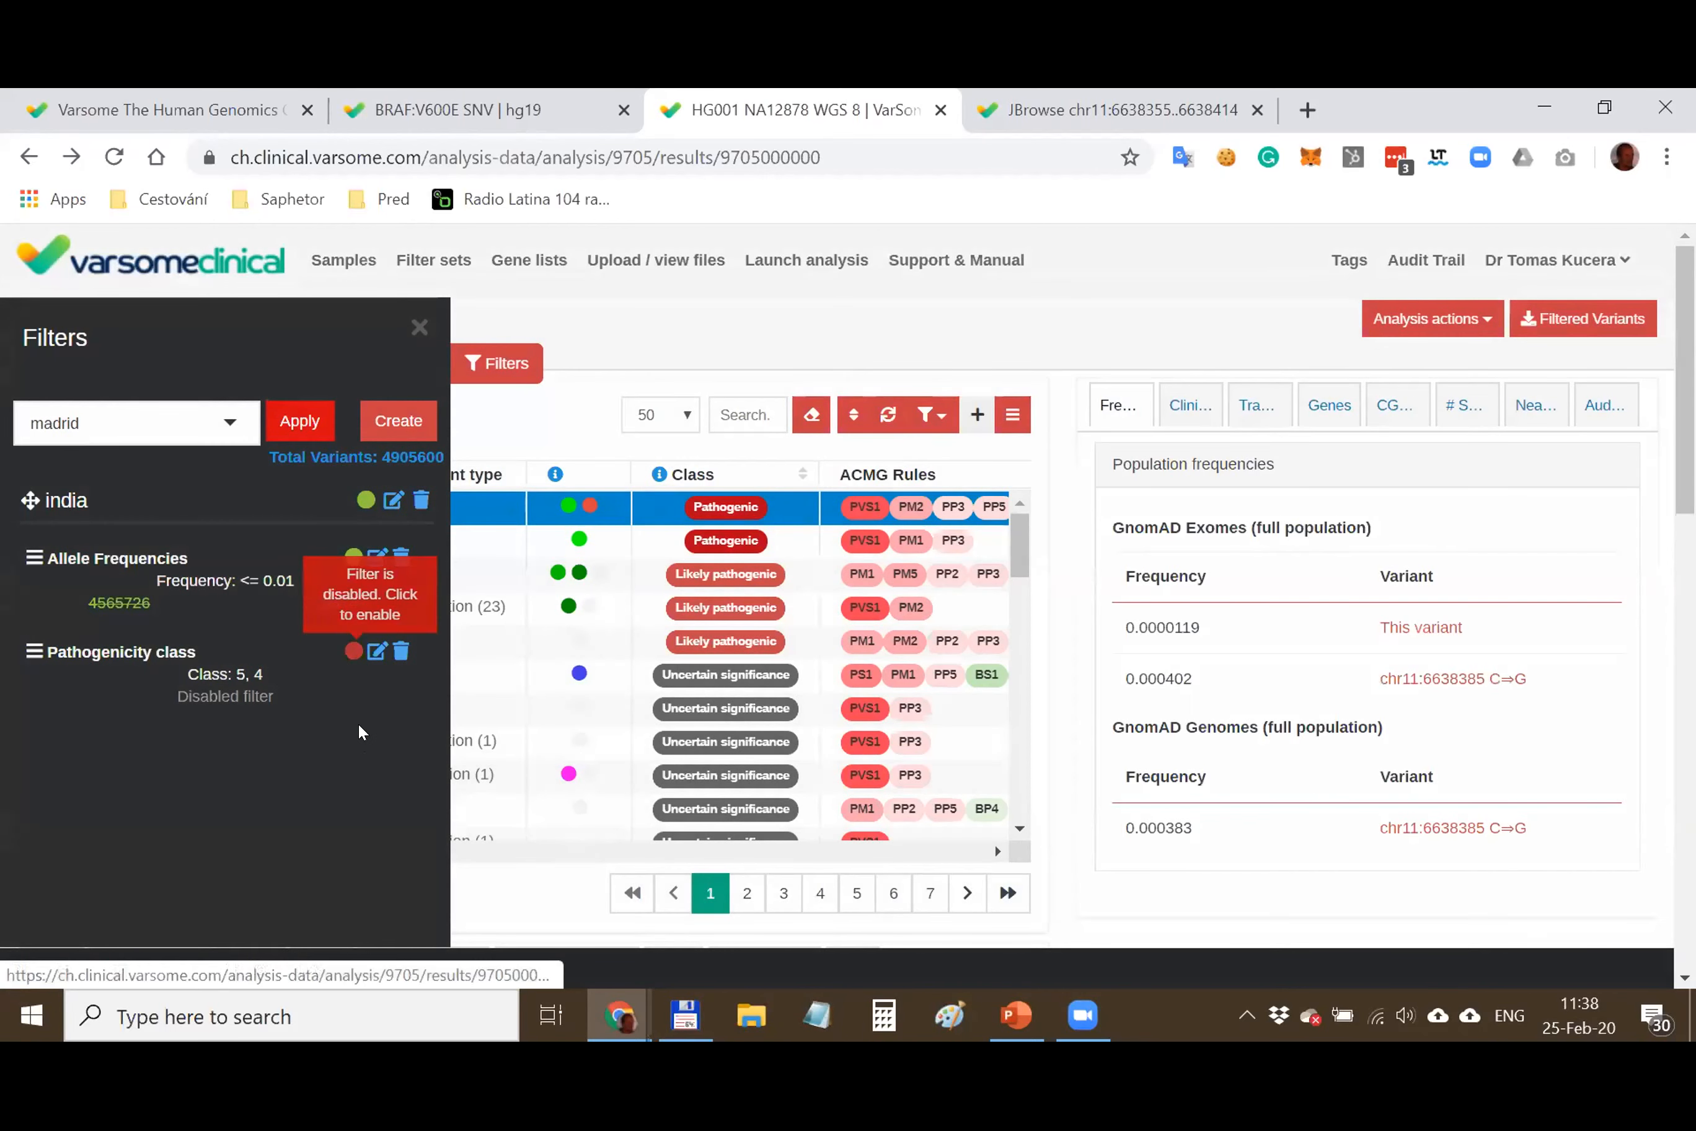
{"action": "left_click", "coordinate": [353, 651]}
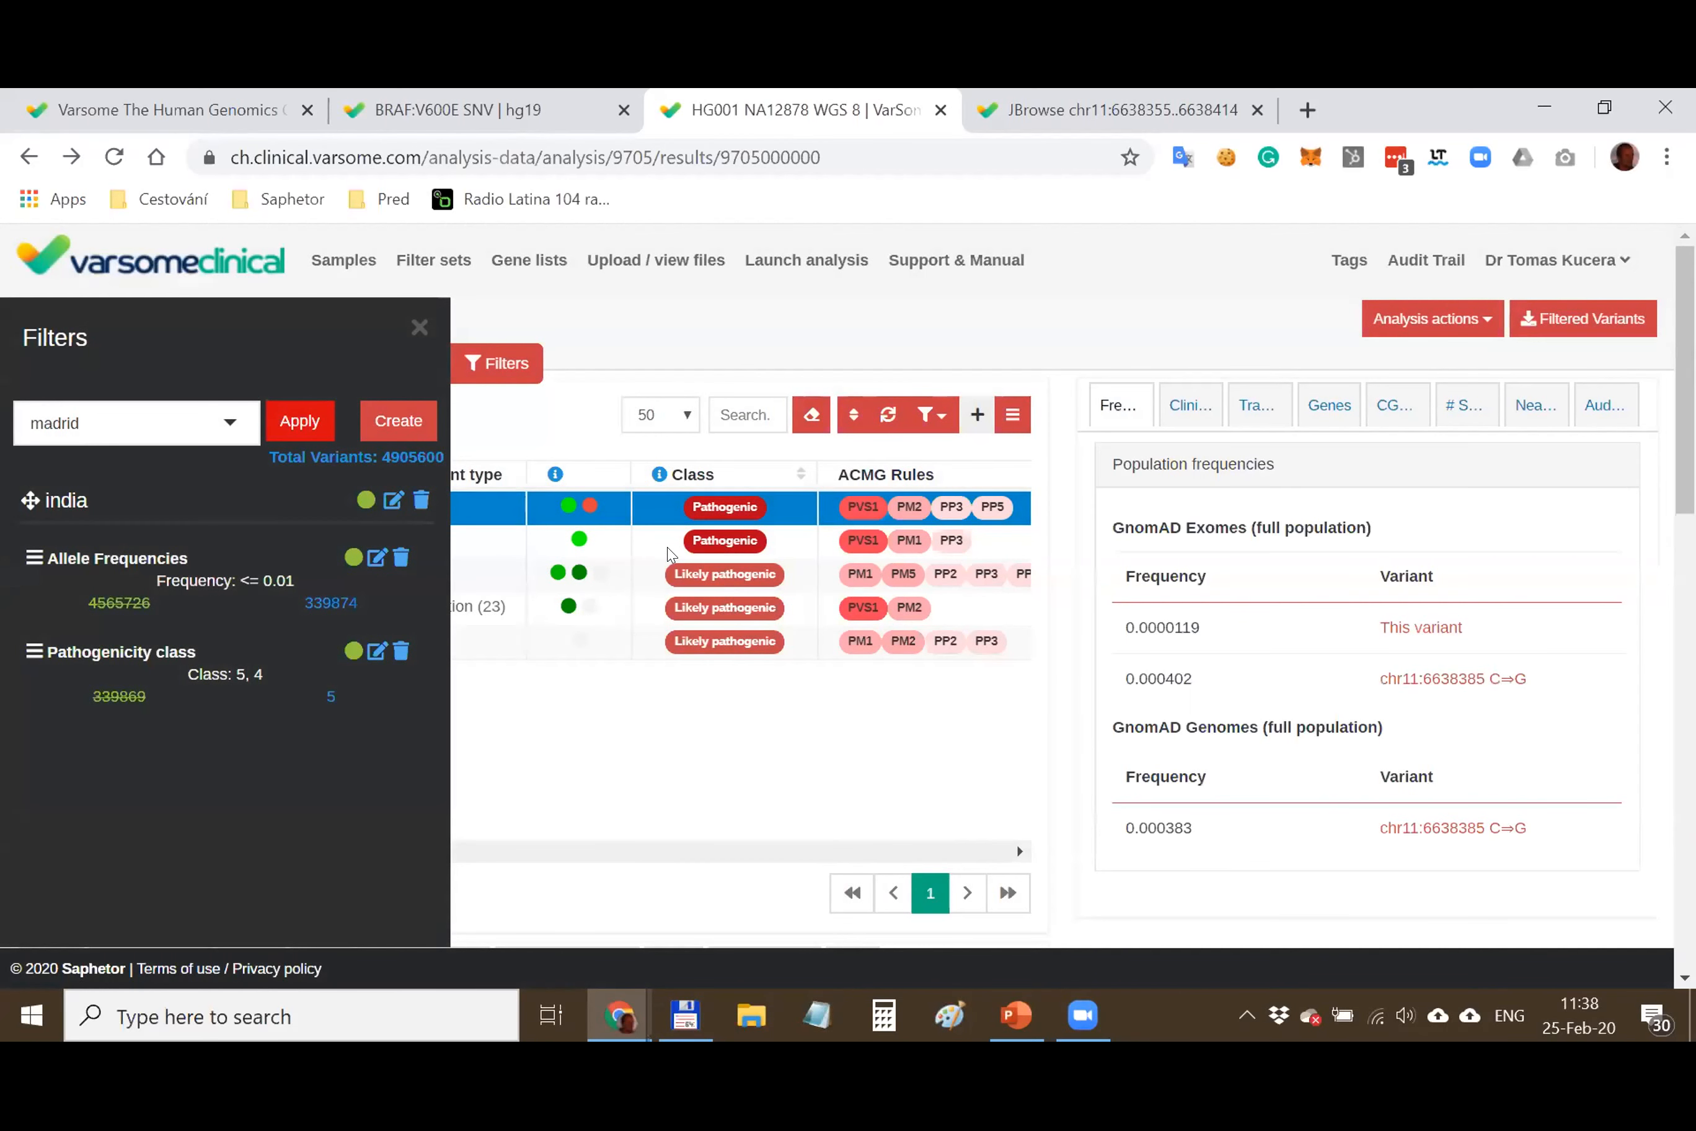
Edit the india set to include an ACMG Rules PP5 (Pathogenic - Supporting) filter and save
{"action": "left_click", "coordinate": [392, 500]}
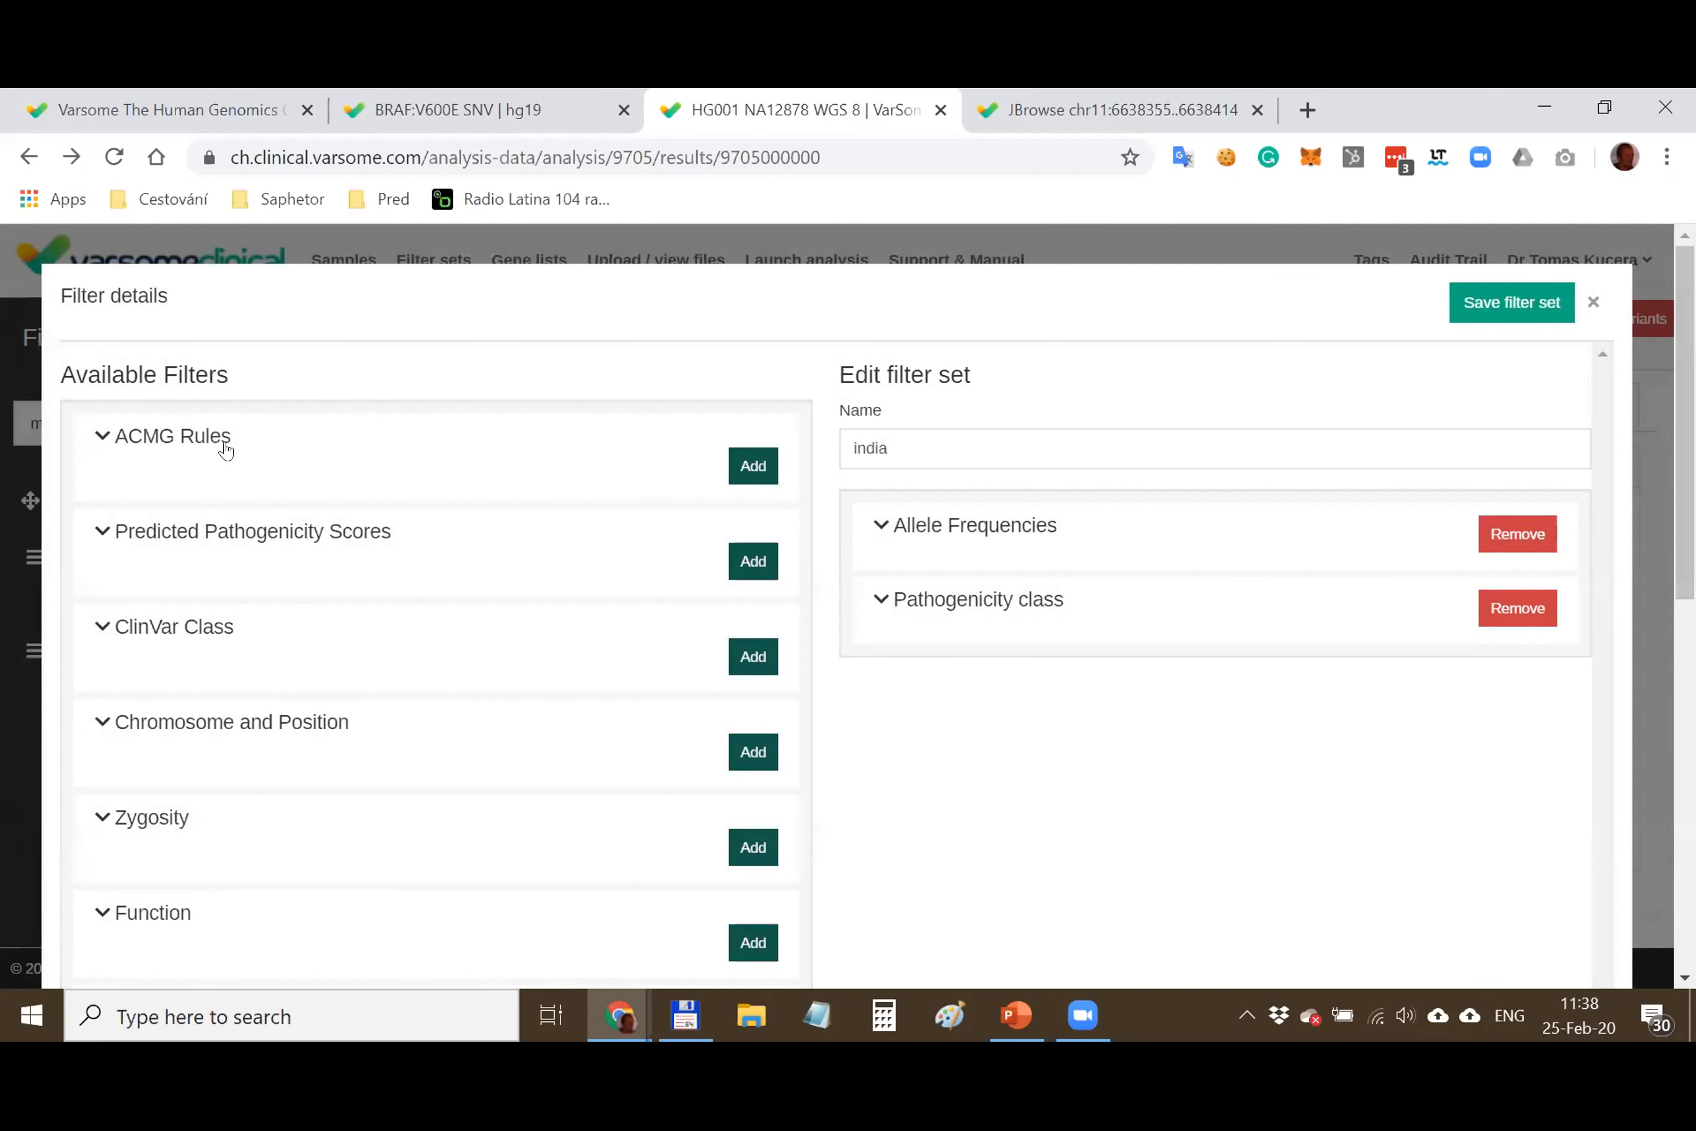
{"action": "left_click", "coordinate": [166, 441]}
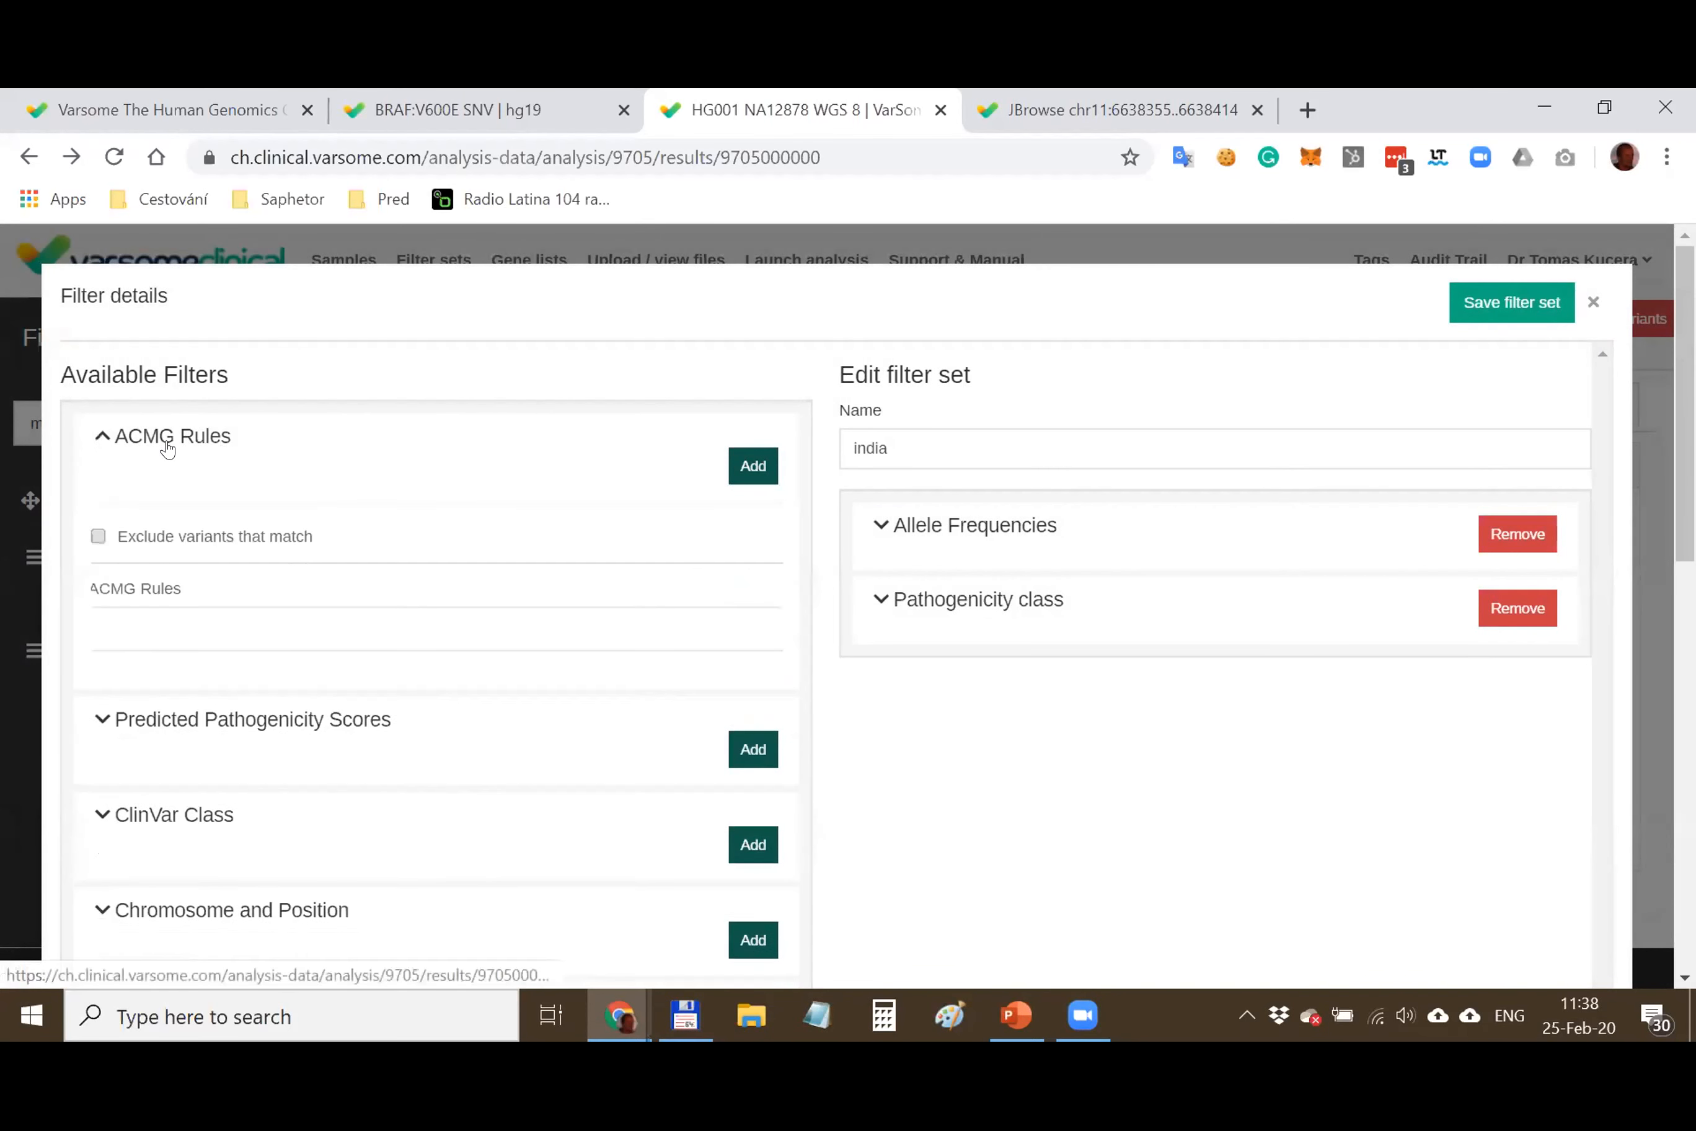
{"action": "left_click", "coordinate": [210, 625]}
{"action": "type", "text": "p"}
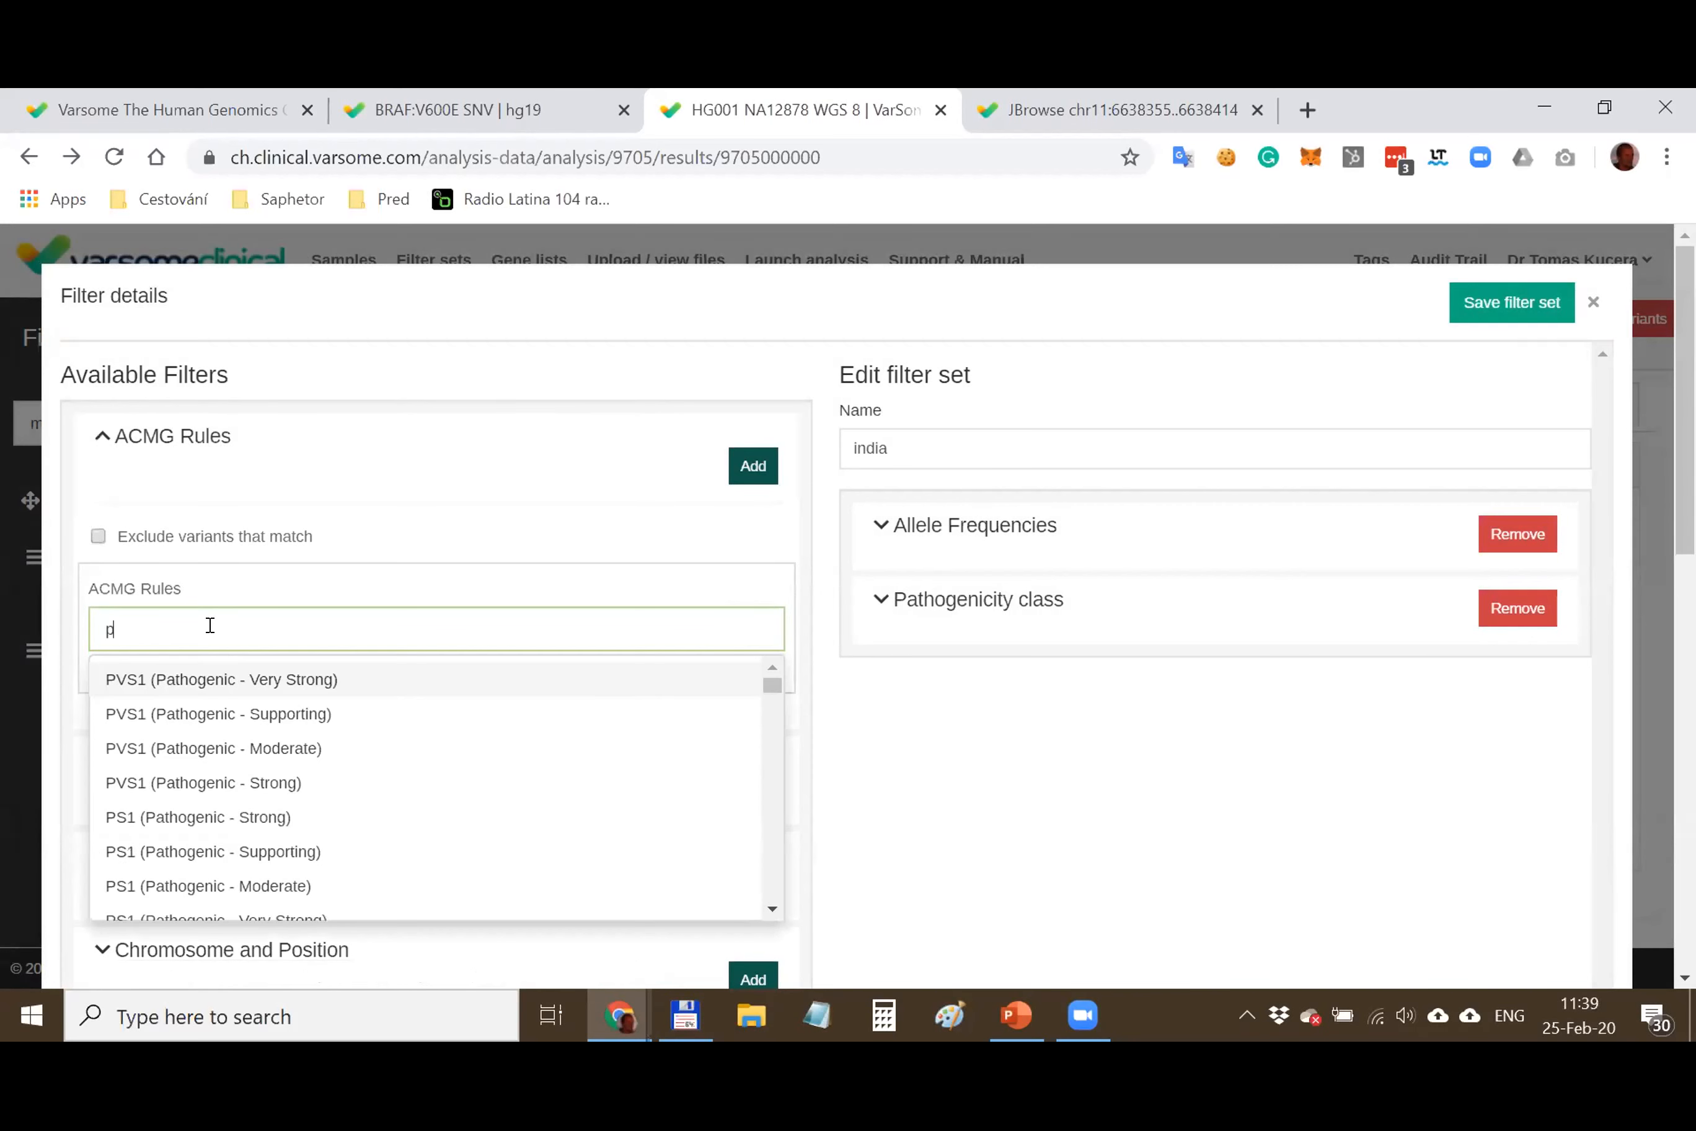
{"action": "type", "text": "p5"}
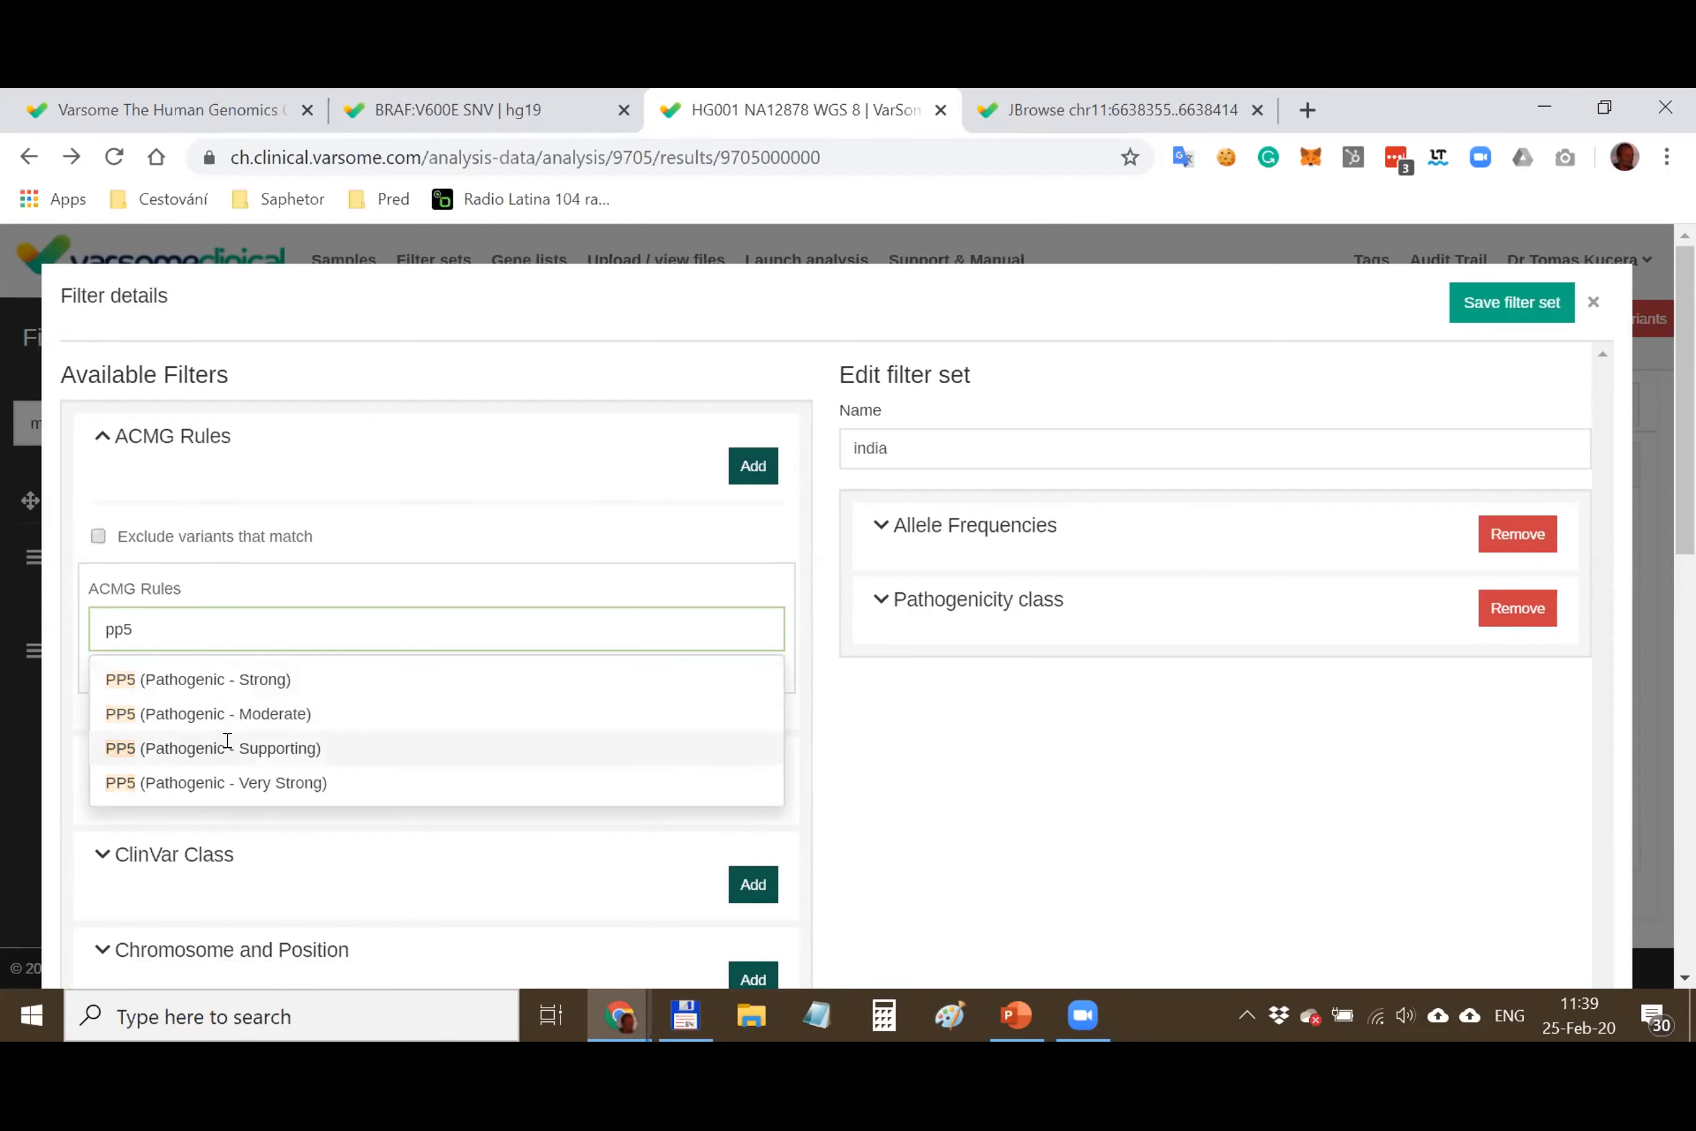
{"action": "left_click", "coordinate": [223, 747]}
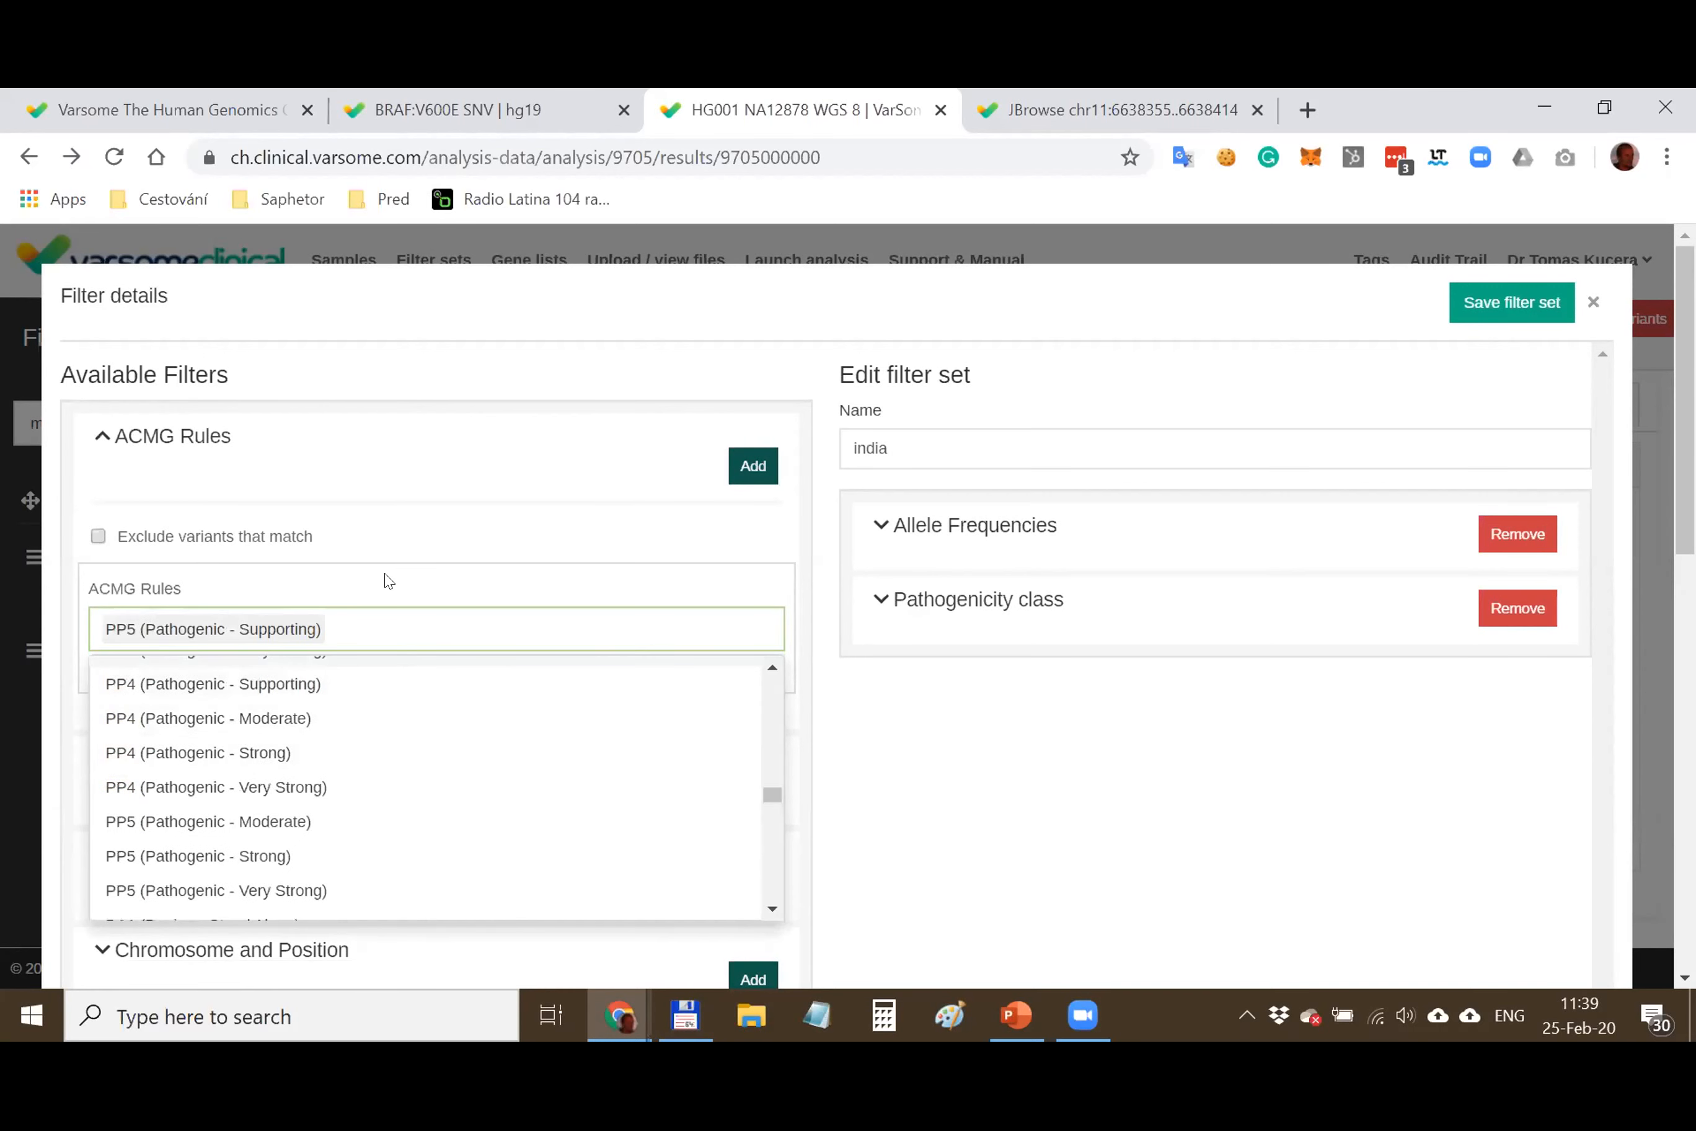
{"action": "left_click", "coordinate": [515, 526]}
{"action": "left_click", "coordinate": [752, 465]}
{"action": "left_click", "coordinate": [905, 525]}
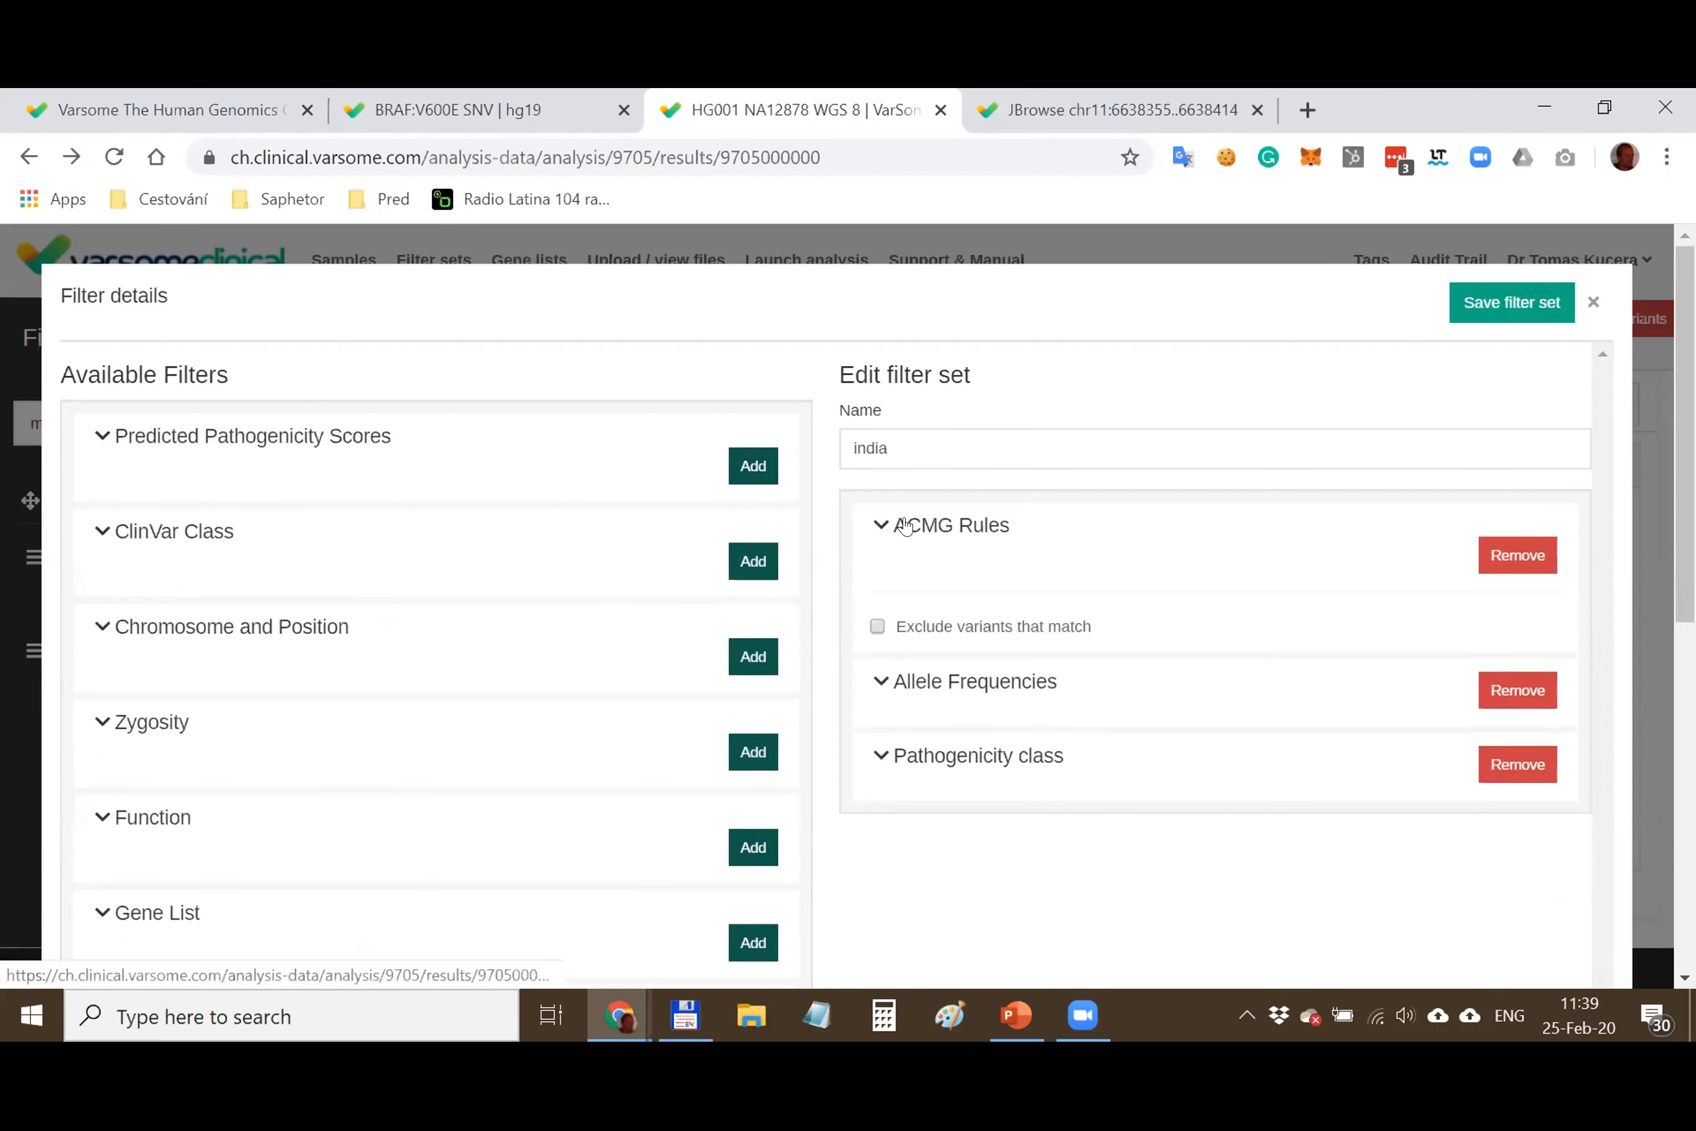
{"action": "left_click", "coordinate": [1470, 317]}
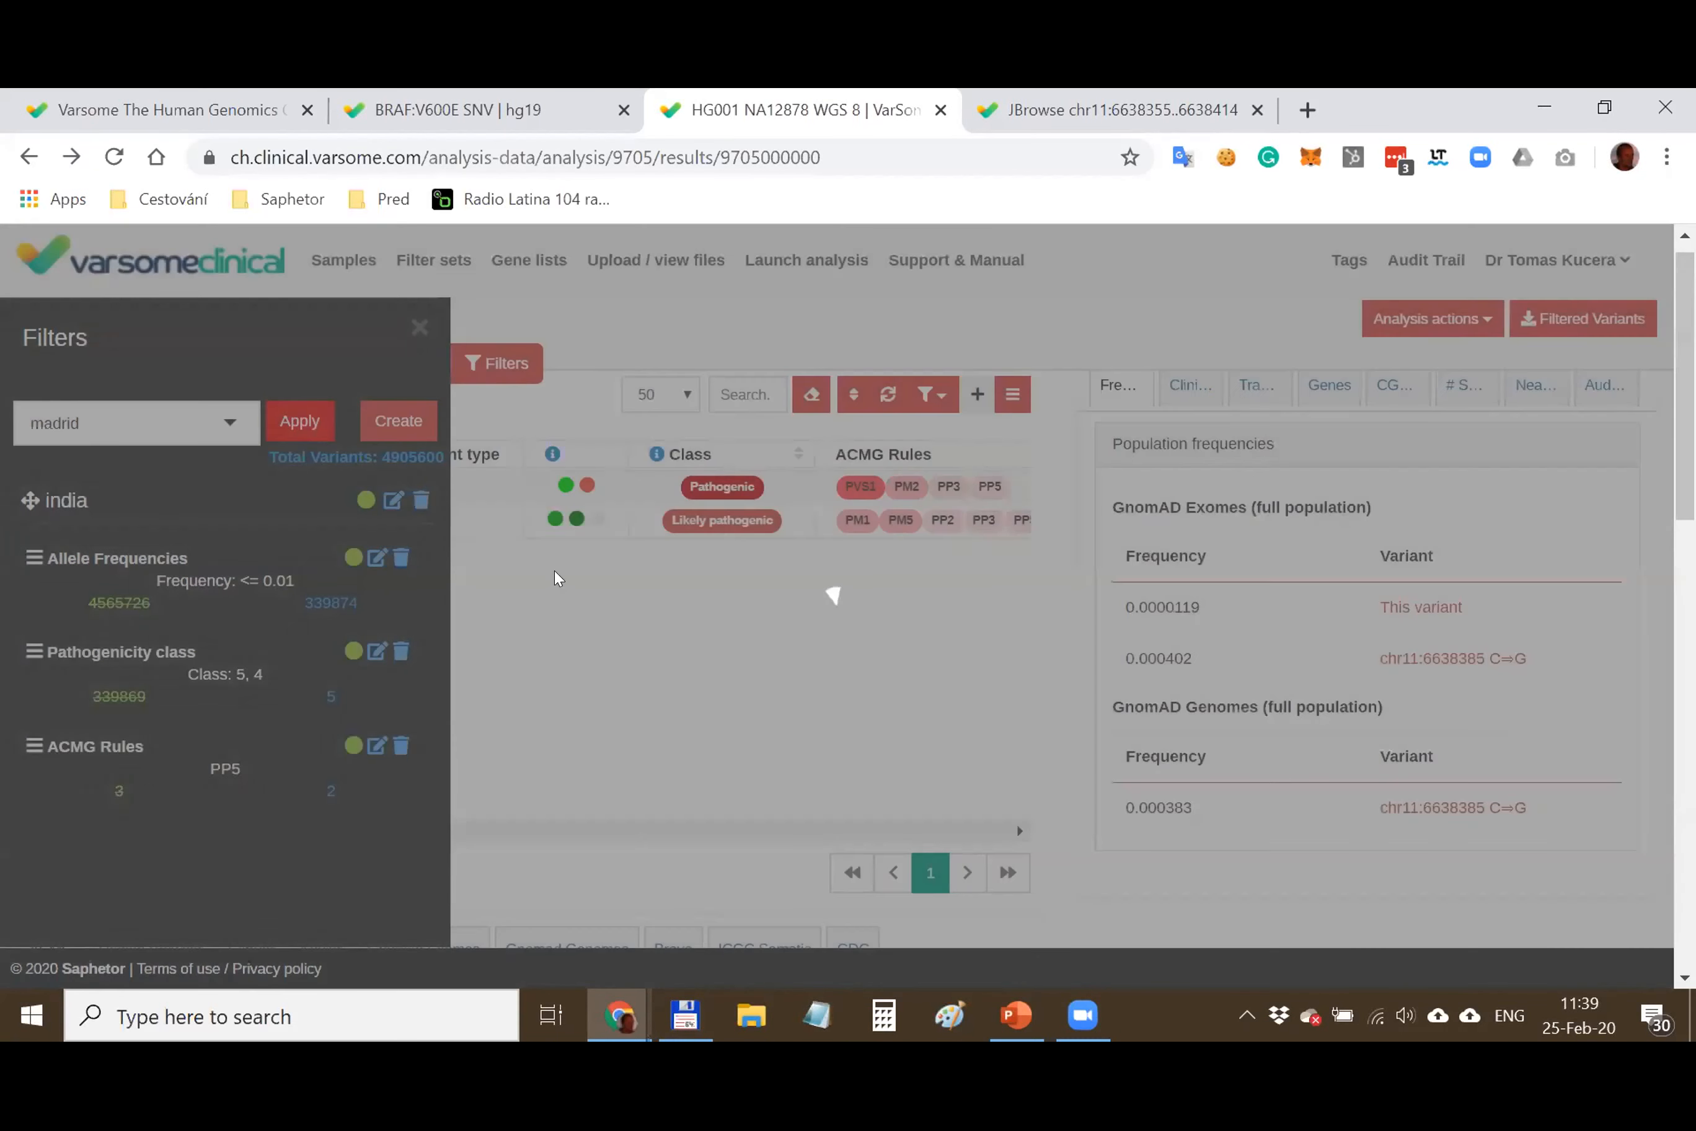
Review the two remaining variants, chr11:6638385 C⇒T and chr12:103234252 T⇒C
{"action": "double_click", "coordinate": [334, 793]}
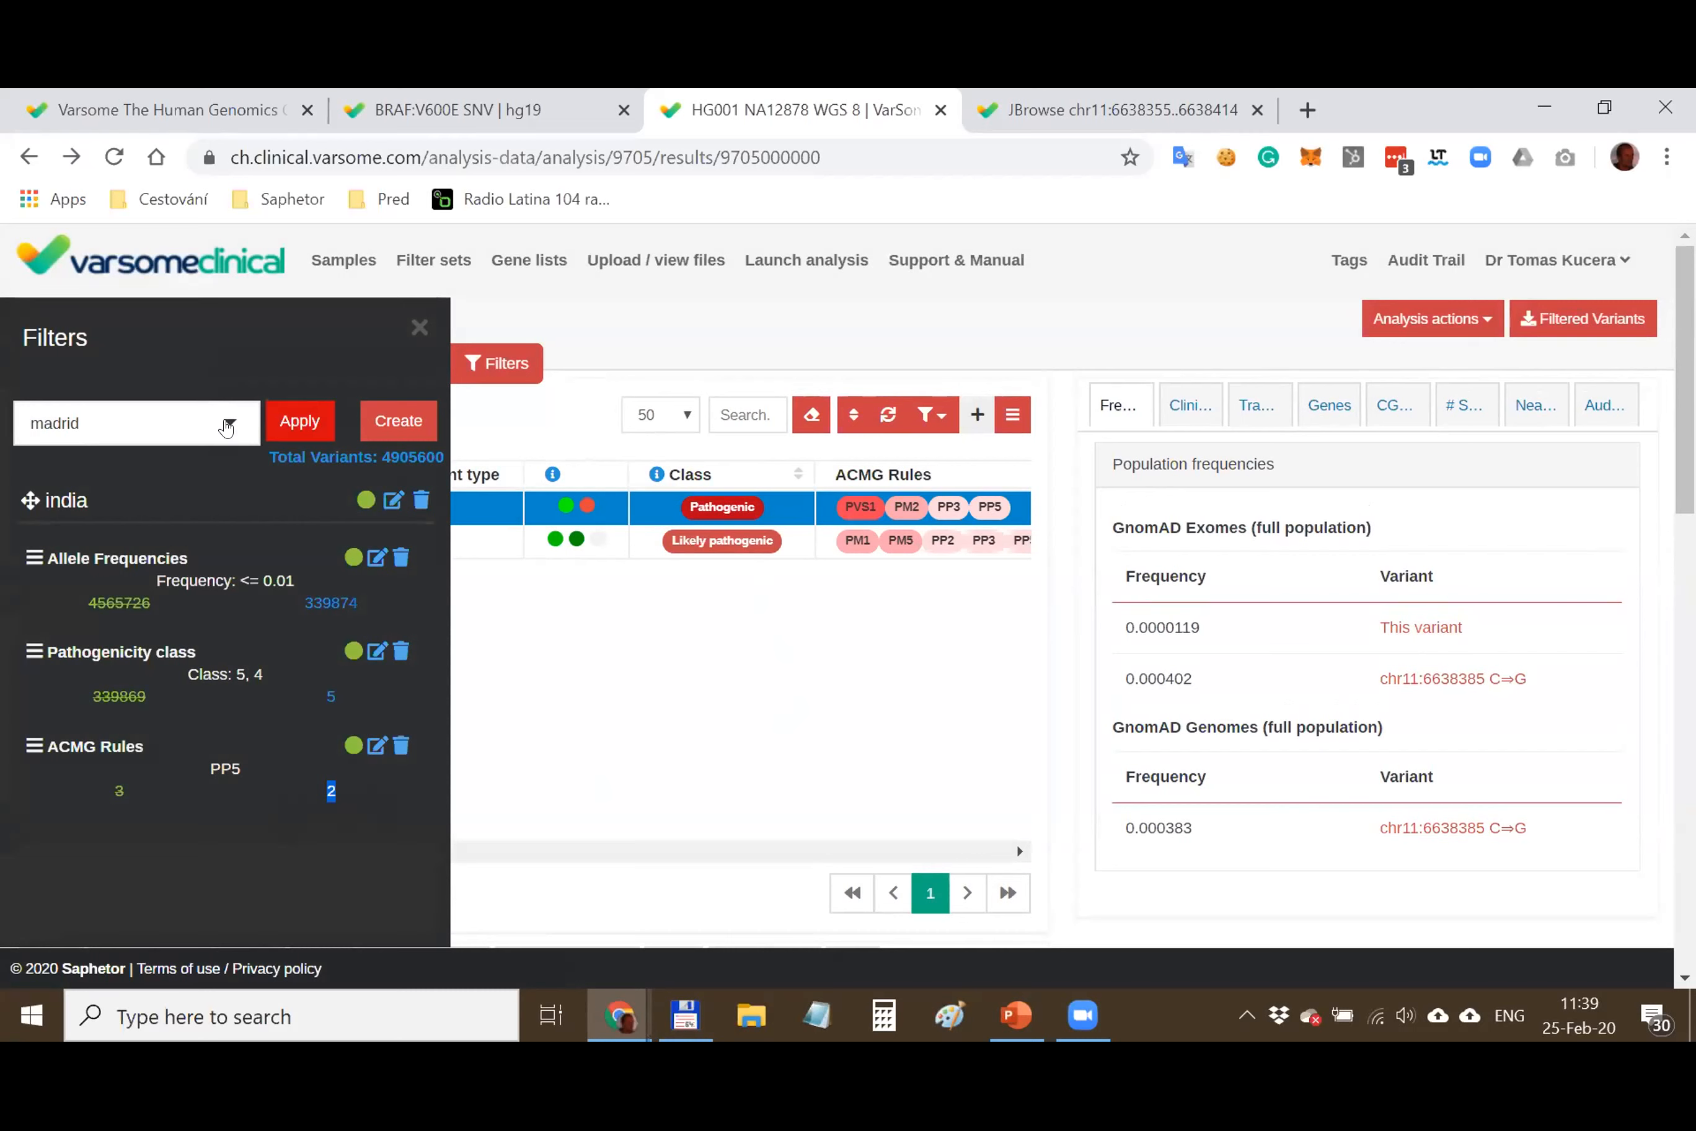
{"action": "left_click", "coordinate": [419, 328]}
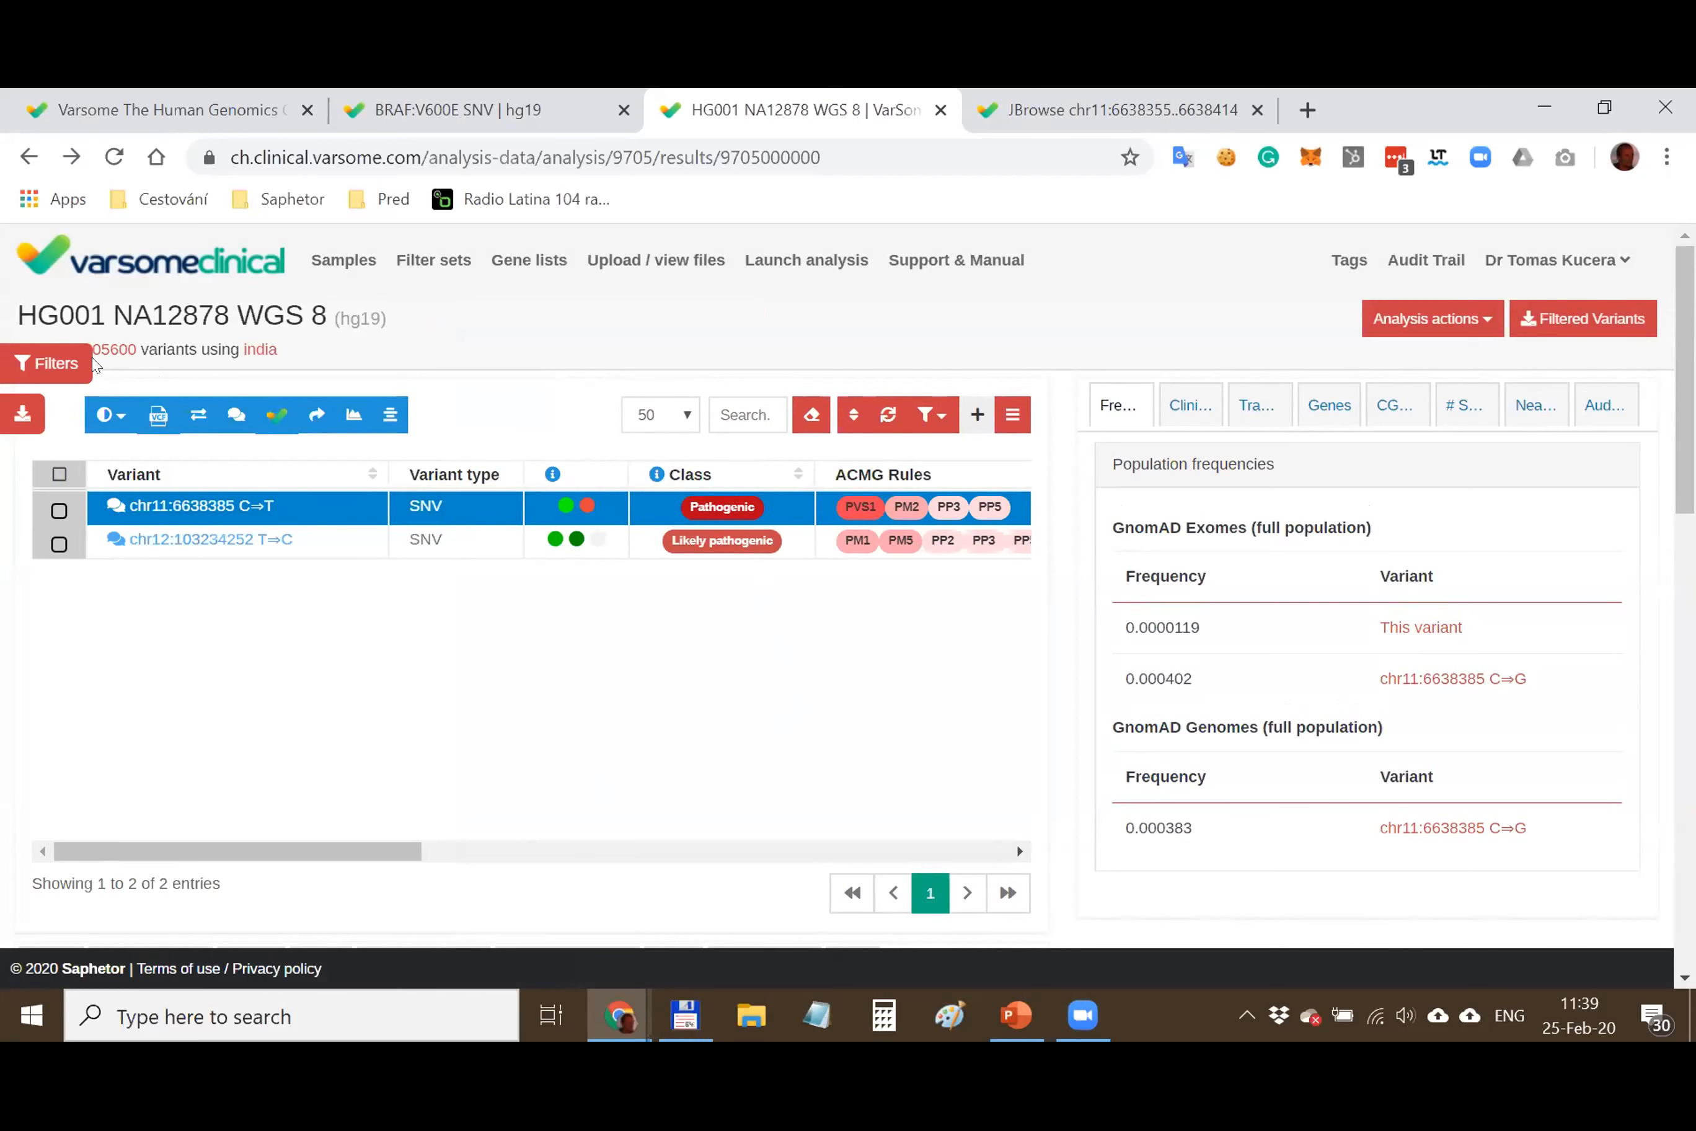
{"action": "left_click", "coordinate": [45, 362]}
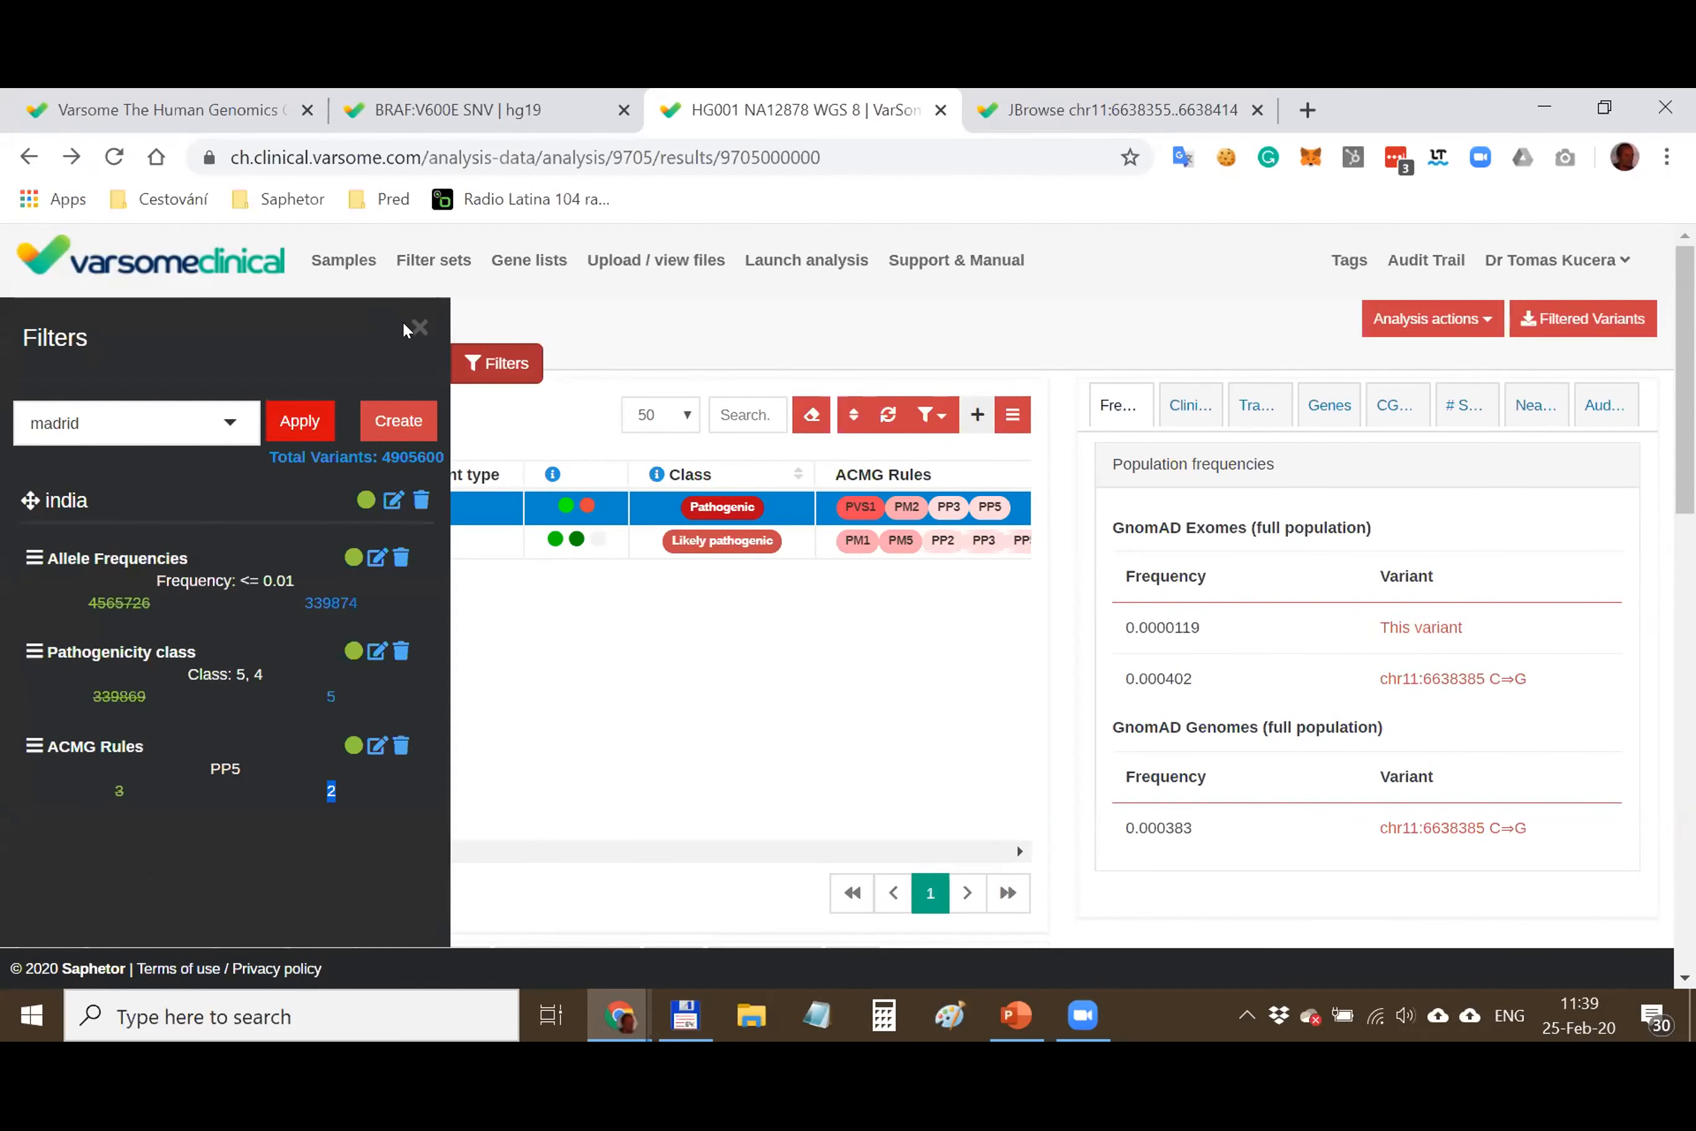
{"action": "left_click", "coordinate": [419, 328]}
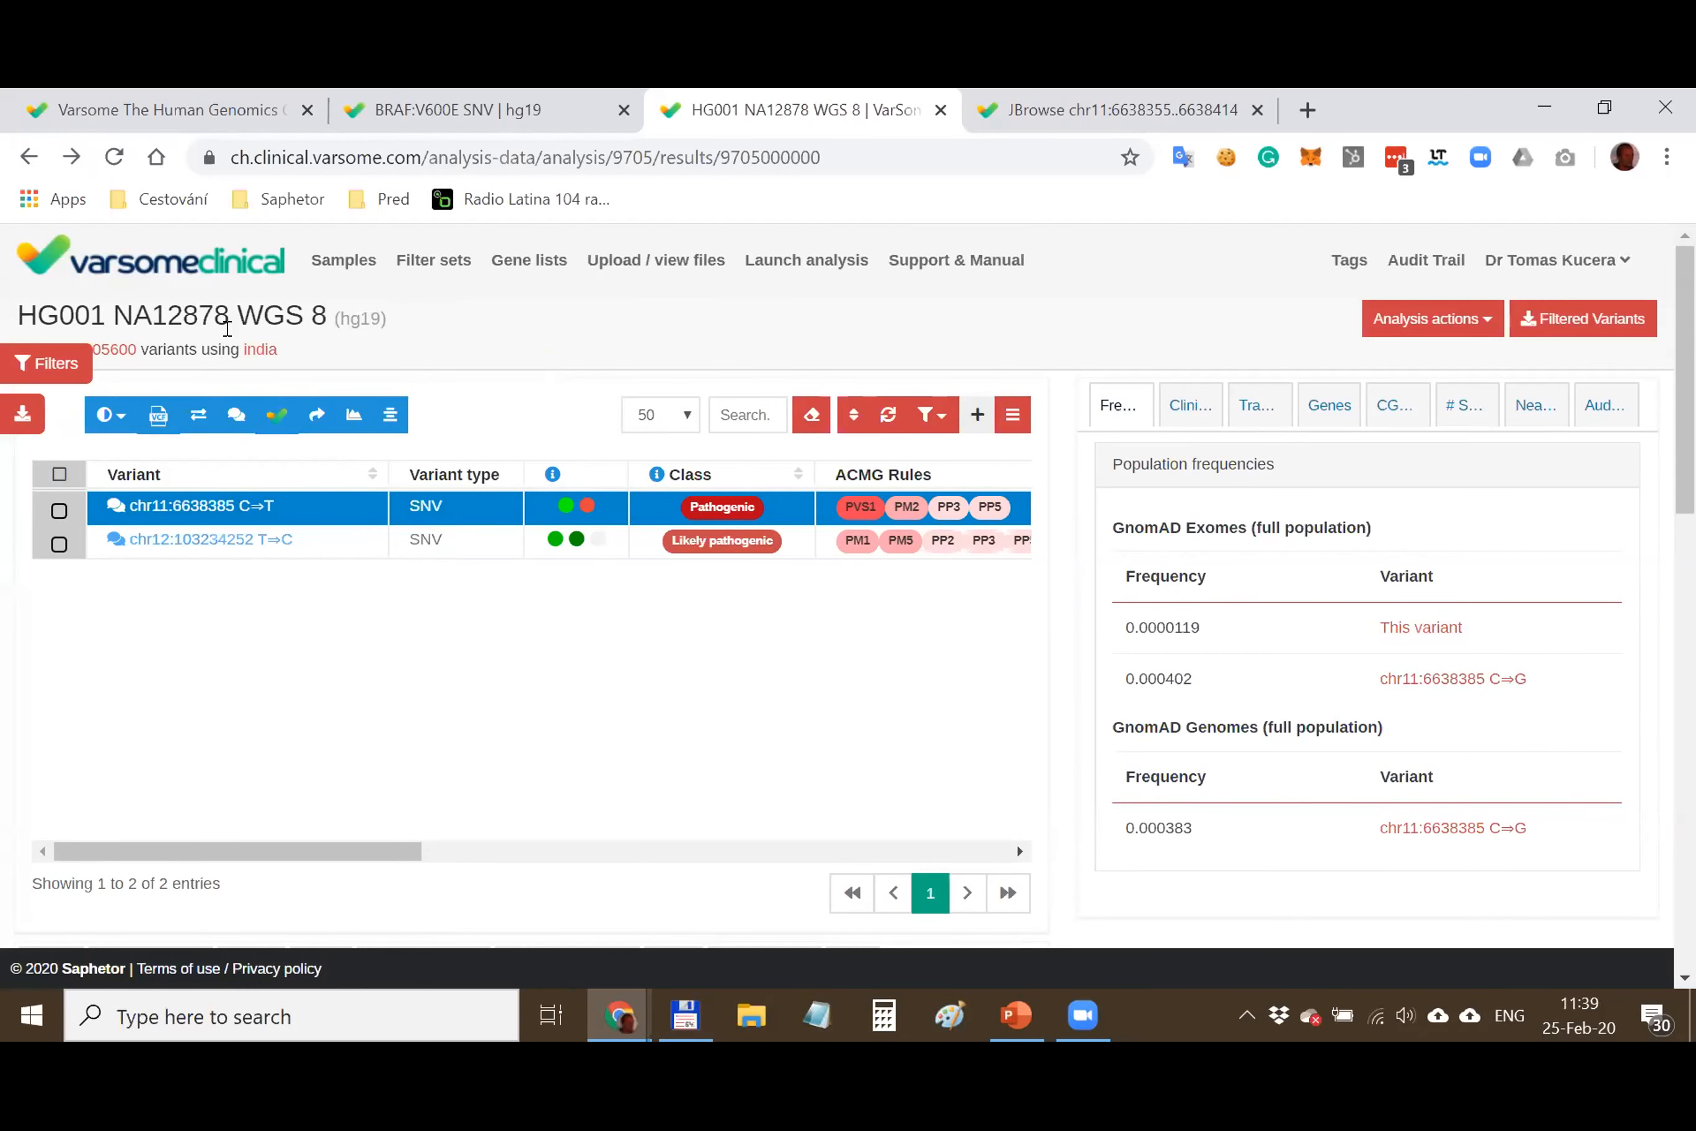
{"action": "left_click", "coordinate": [807, 260]}
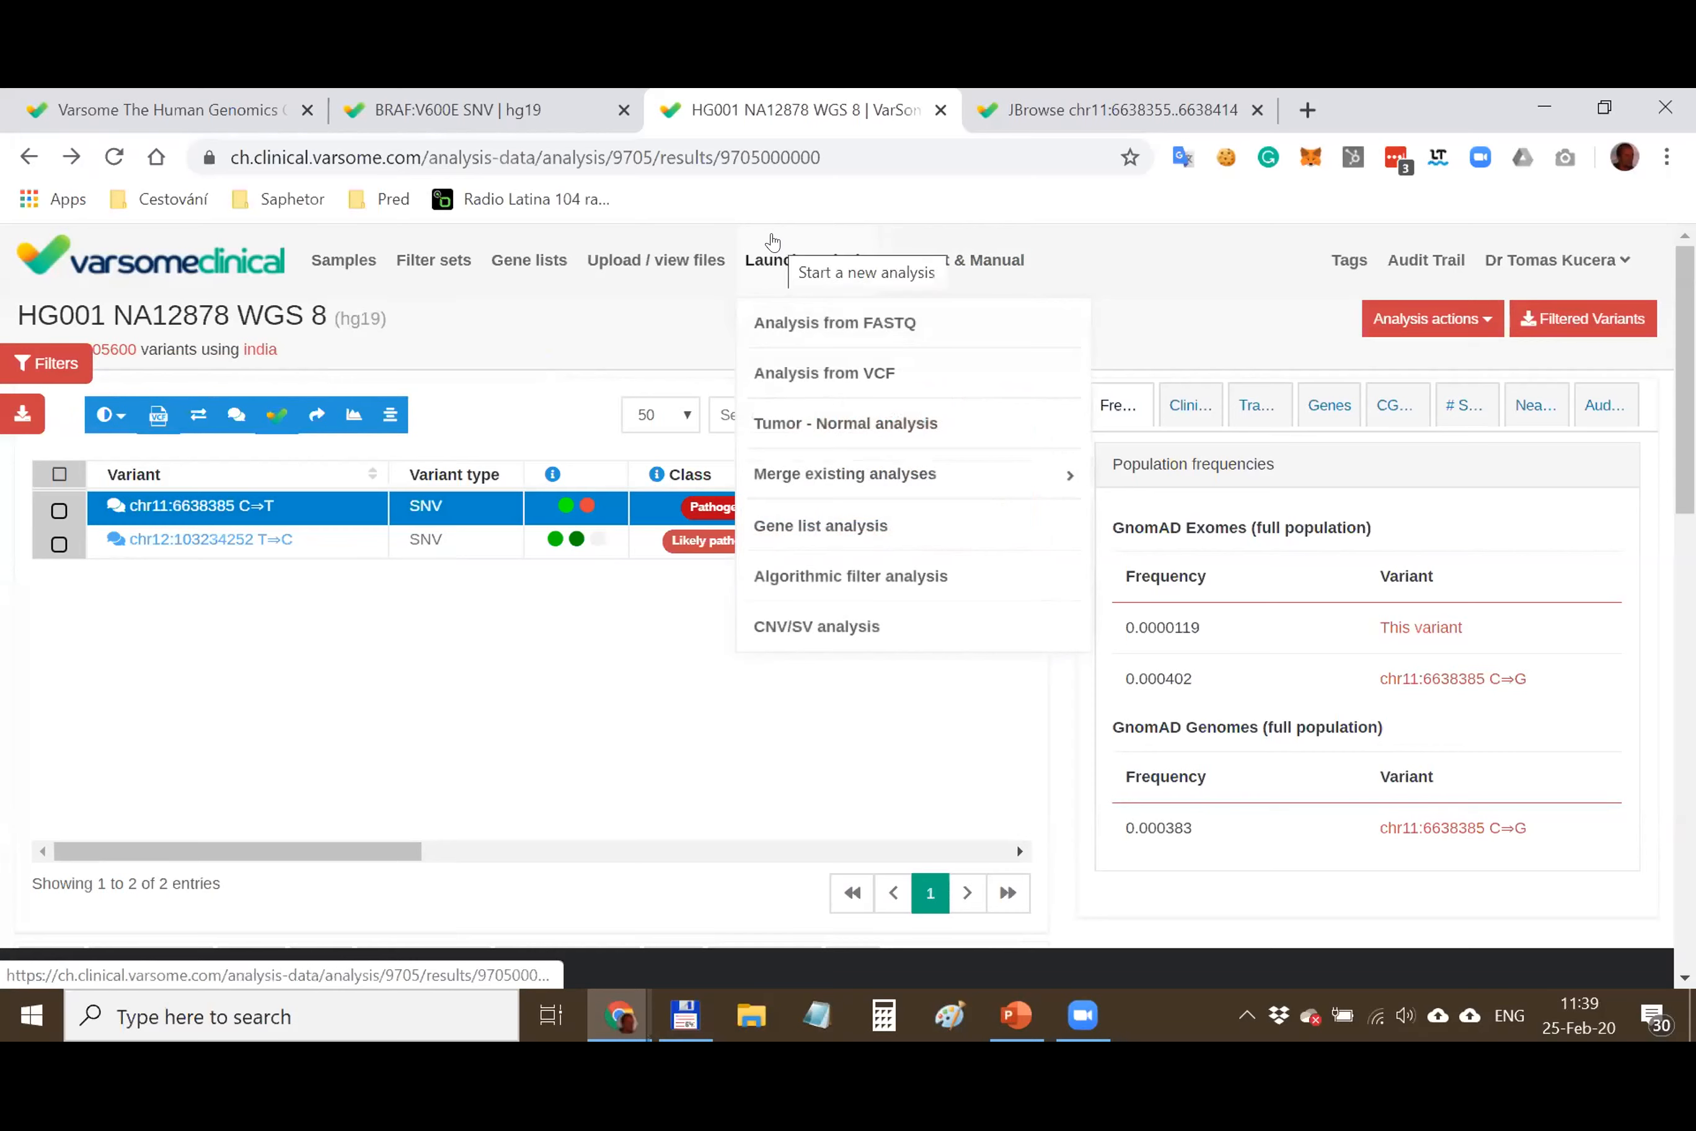
Start a new algorithmic filter analysis for HG001 NA12878 WGS 8 and browse filters like GWAS Catalog
{"action": "left_click", "coordinate": [817, 576]}
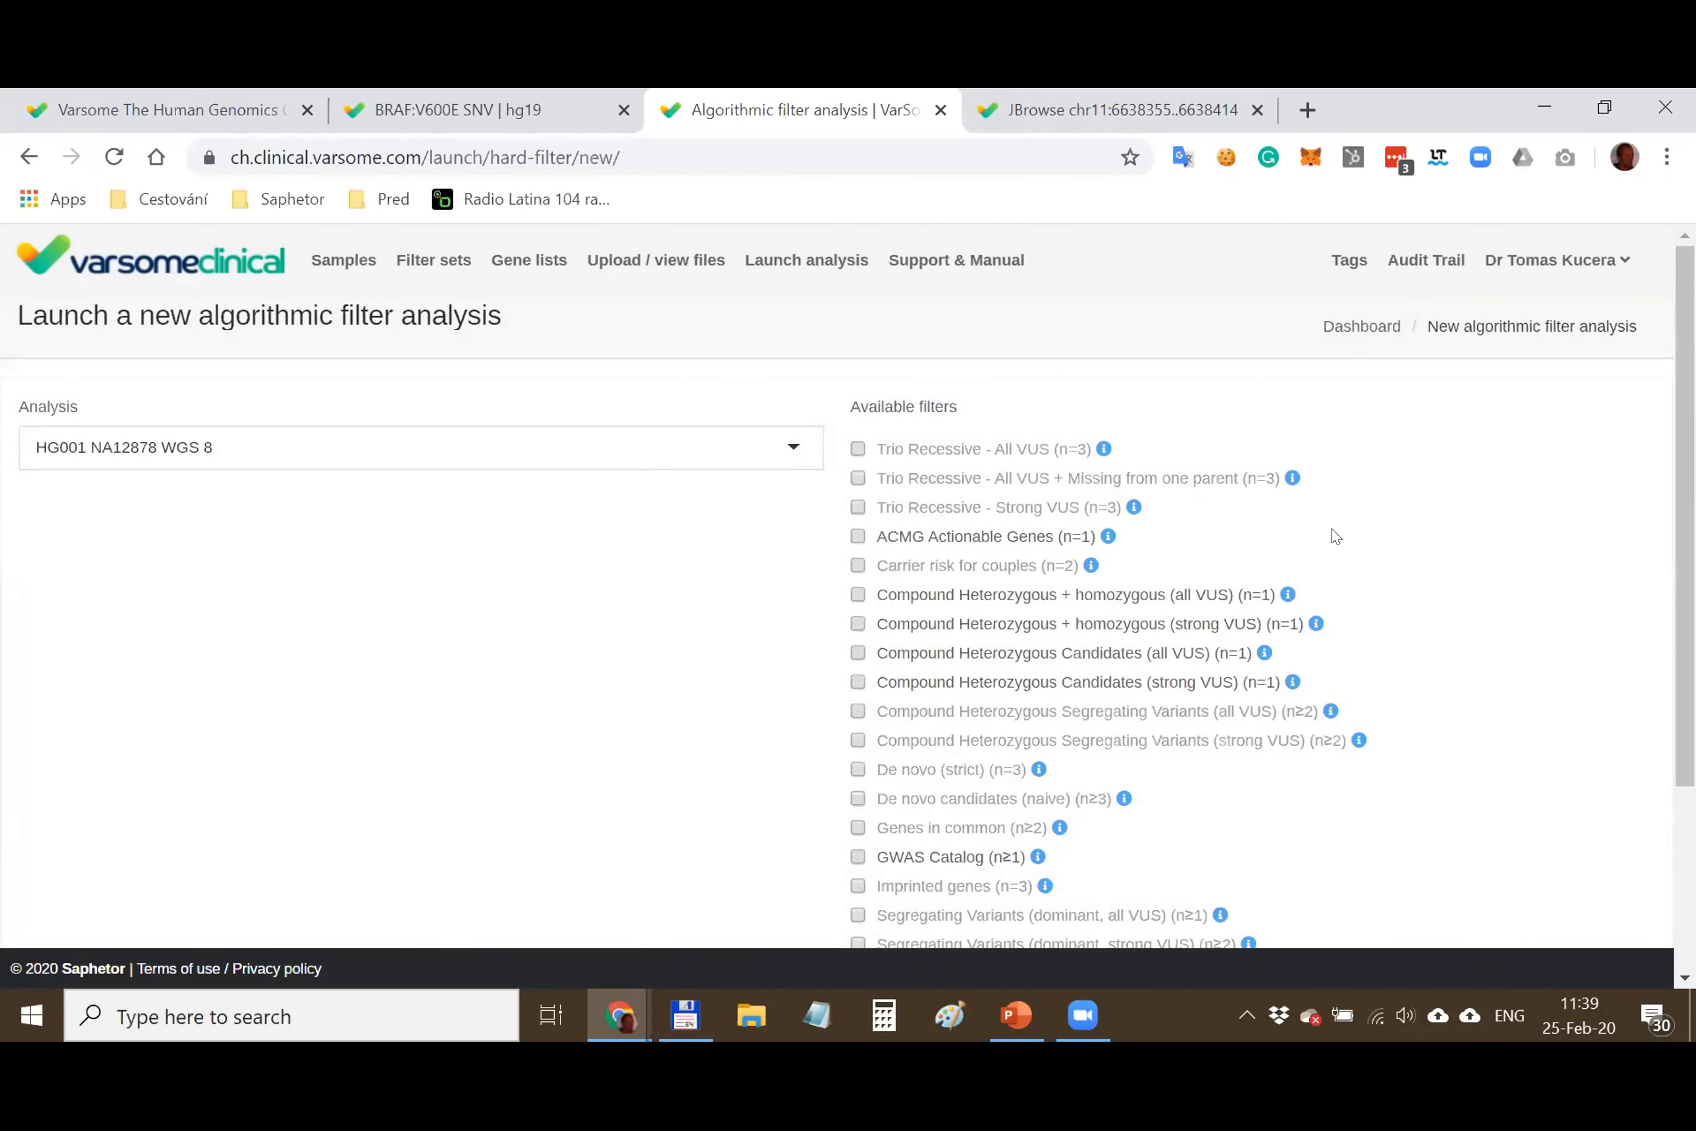
{"action": "mouse_move", "coordinate": [1684, 570]}
{"action": "left_mouse_down"}
{"action": "mouse_move", "coordinate": [1684, 633]}
{"action": "mouse_move", "coordinate": [1685, 574]}
{"action": "left_mouse_up"}
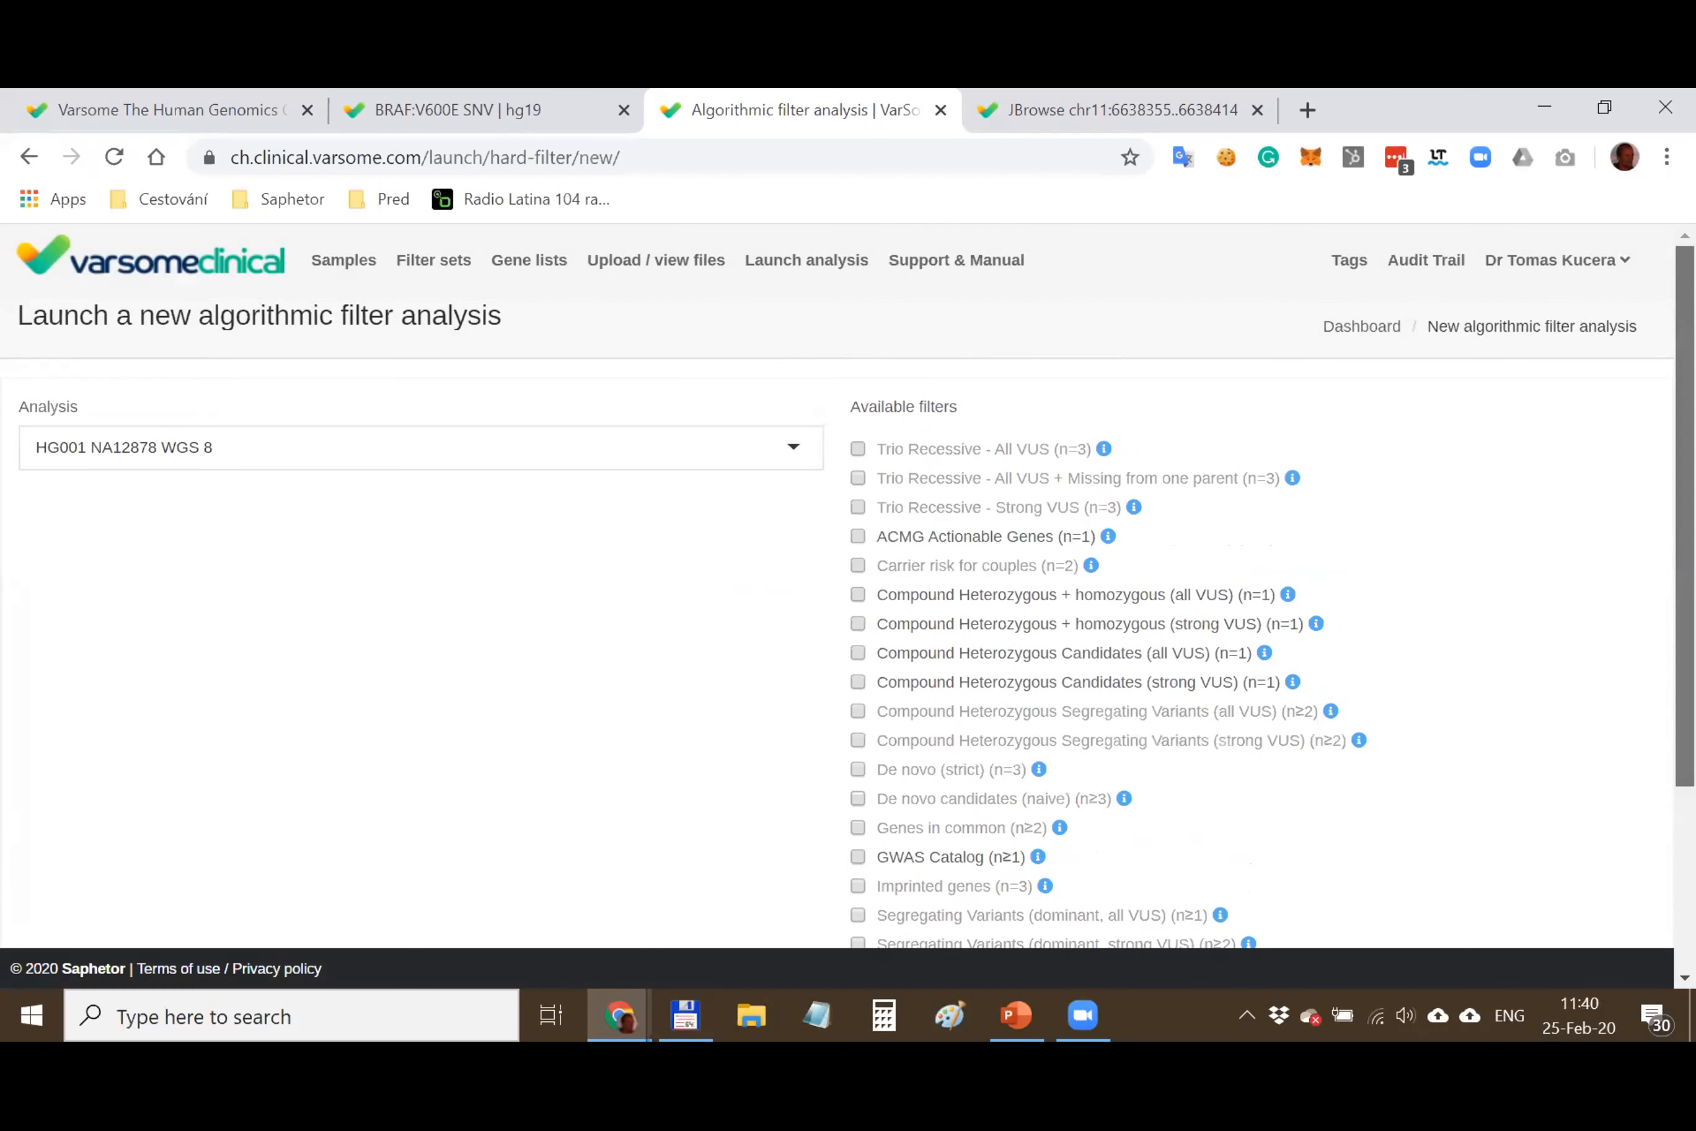
{"action": "scroll", "coordinate": [1522, 598], "scroll_direction": "down", "scroll_amount": 3}
{"action": "scroll", "coordinate": [1522, 597], "scroll_direction": "up", "scroll_amount": 3}
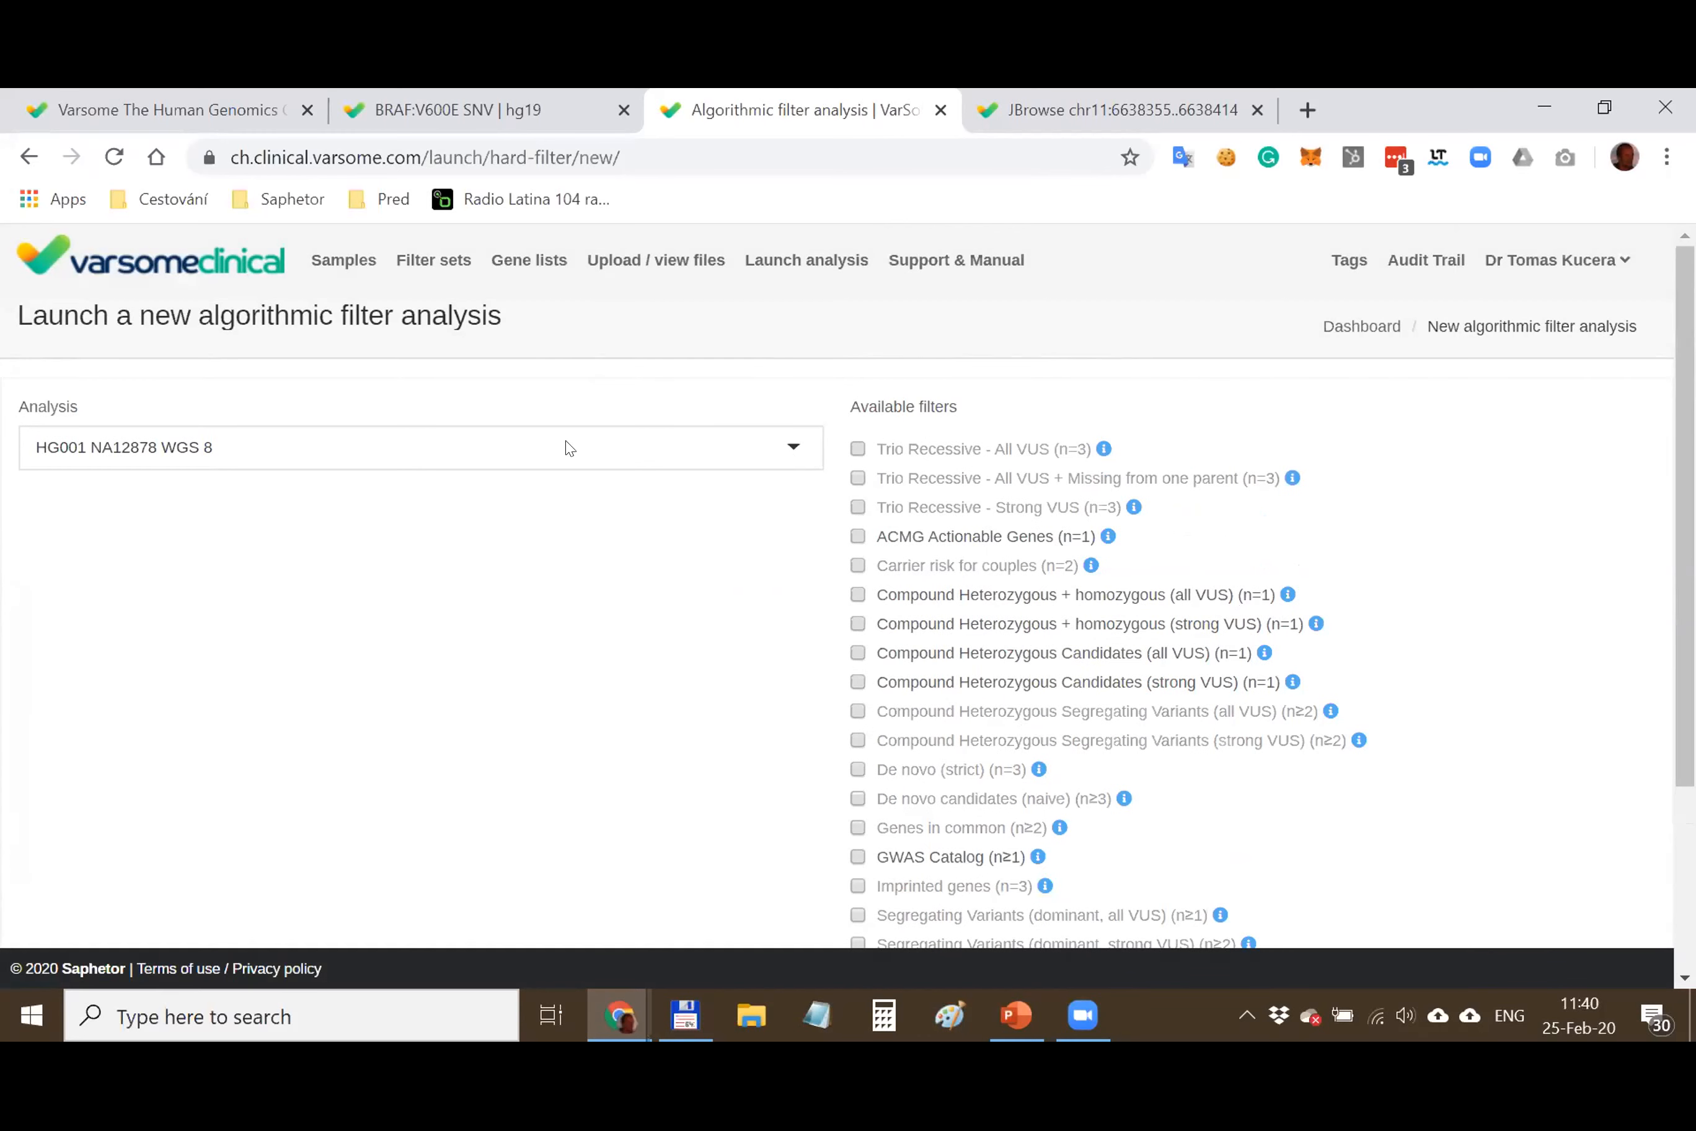
{"action": "scroll", "coordinate": [975, 621], "scroll_direction": "down", "scroll_amount": 2}
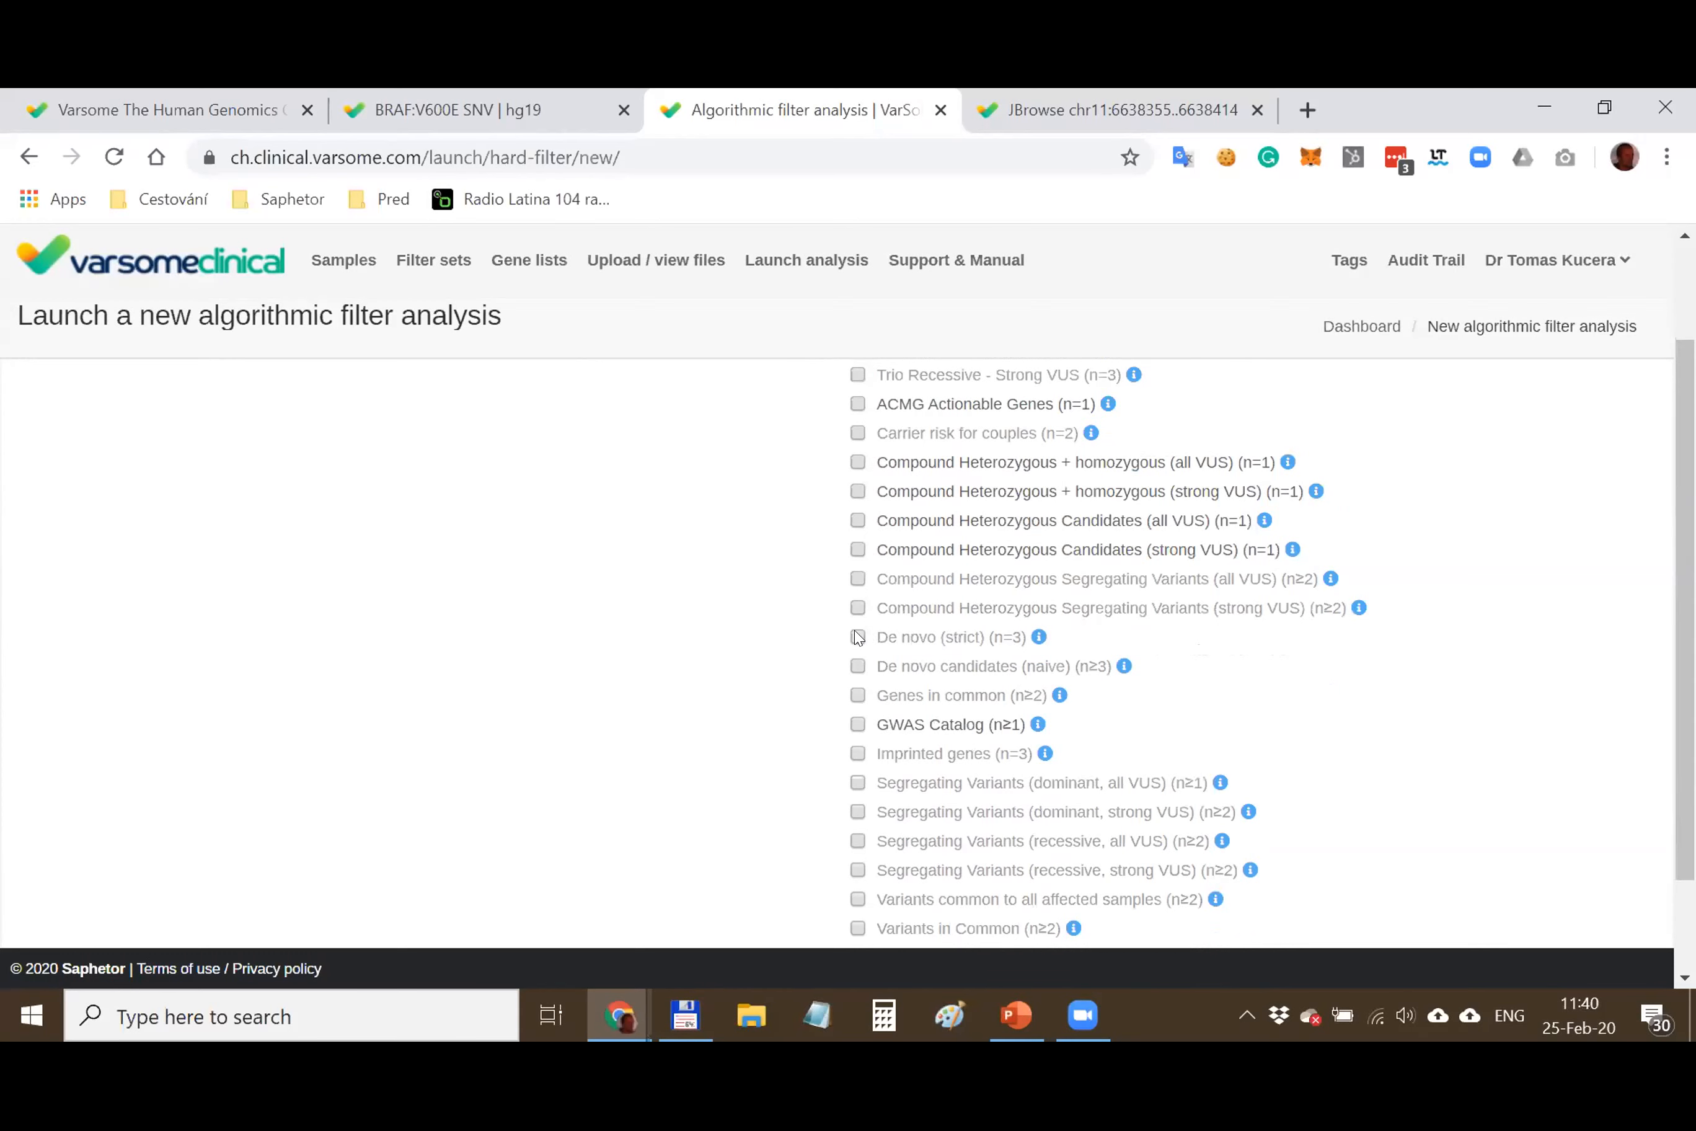
{"action": "scroll", "coordinate": [857, 637], "scroll_direction": "up", "scroll_amount": 2}
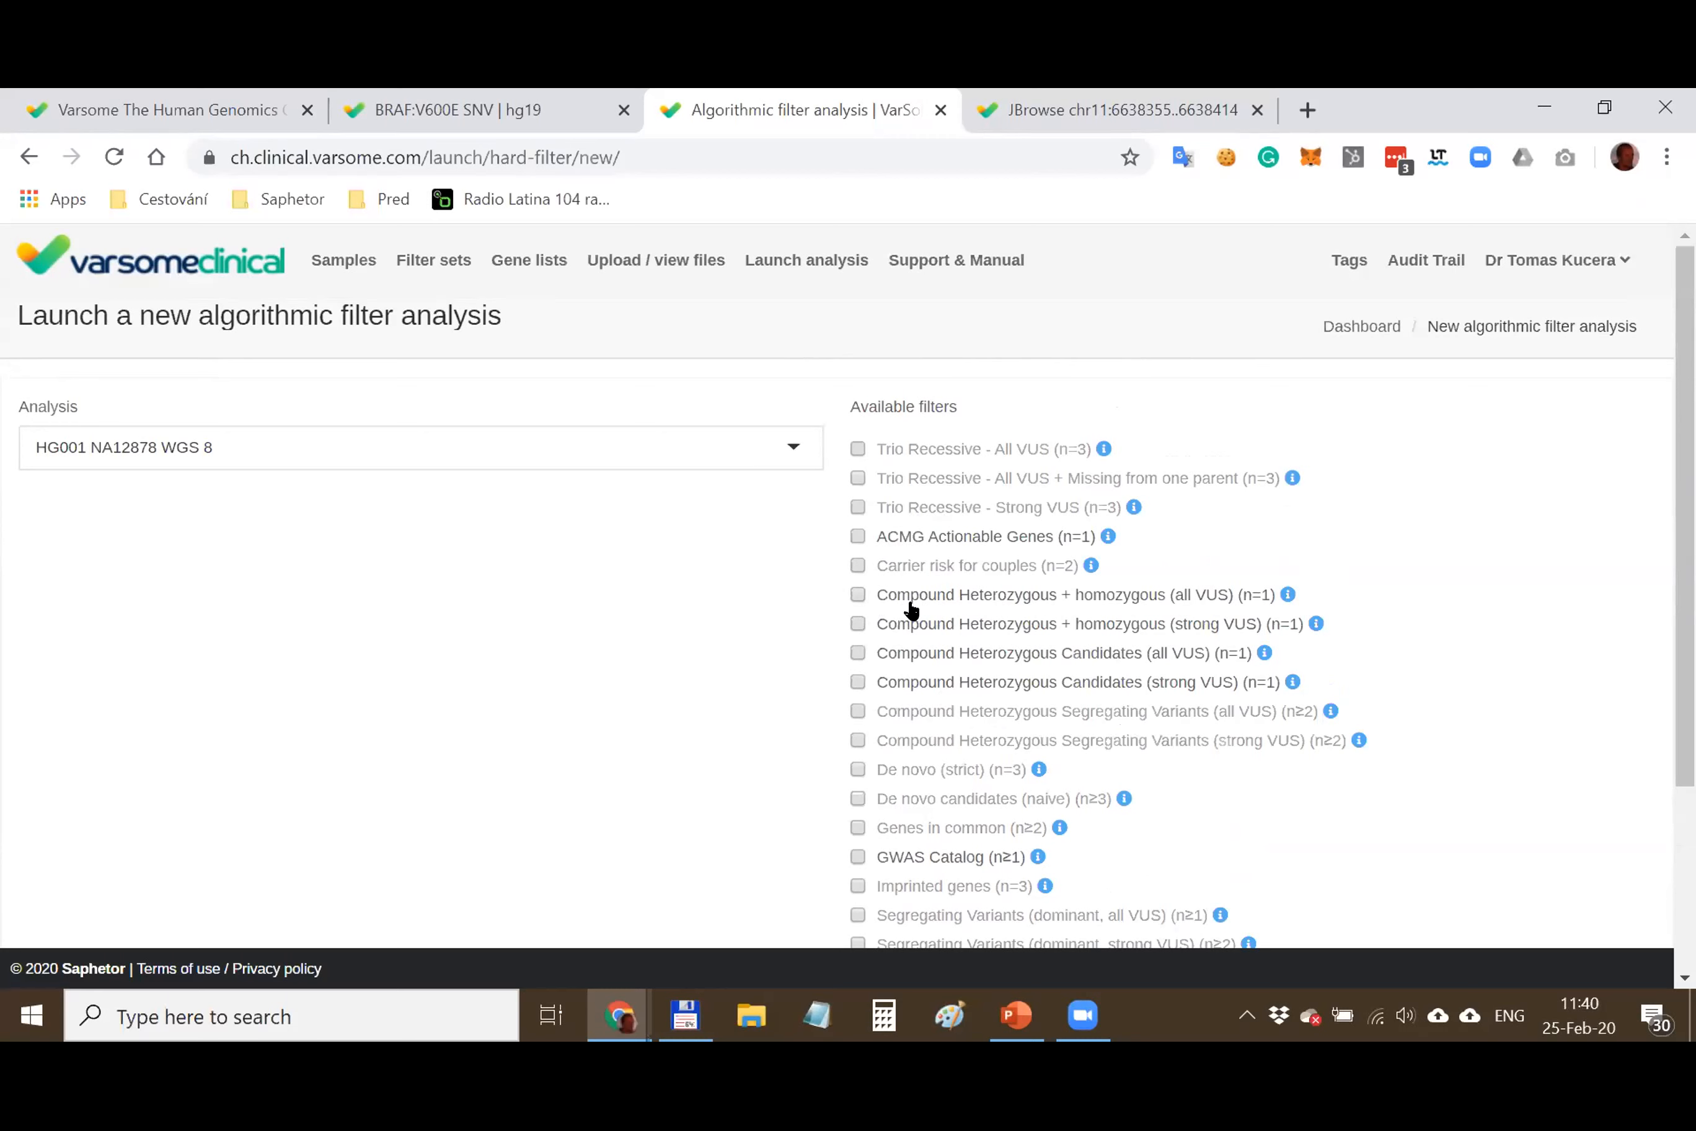
{"action": "scroll", "coordinate": [910, 610], "scroll_direction": "down", "scroll_amount": 4}
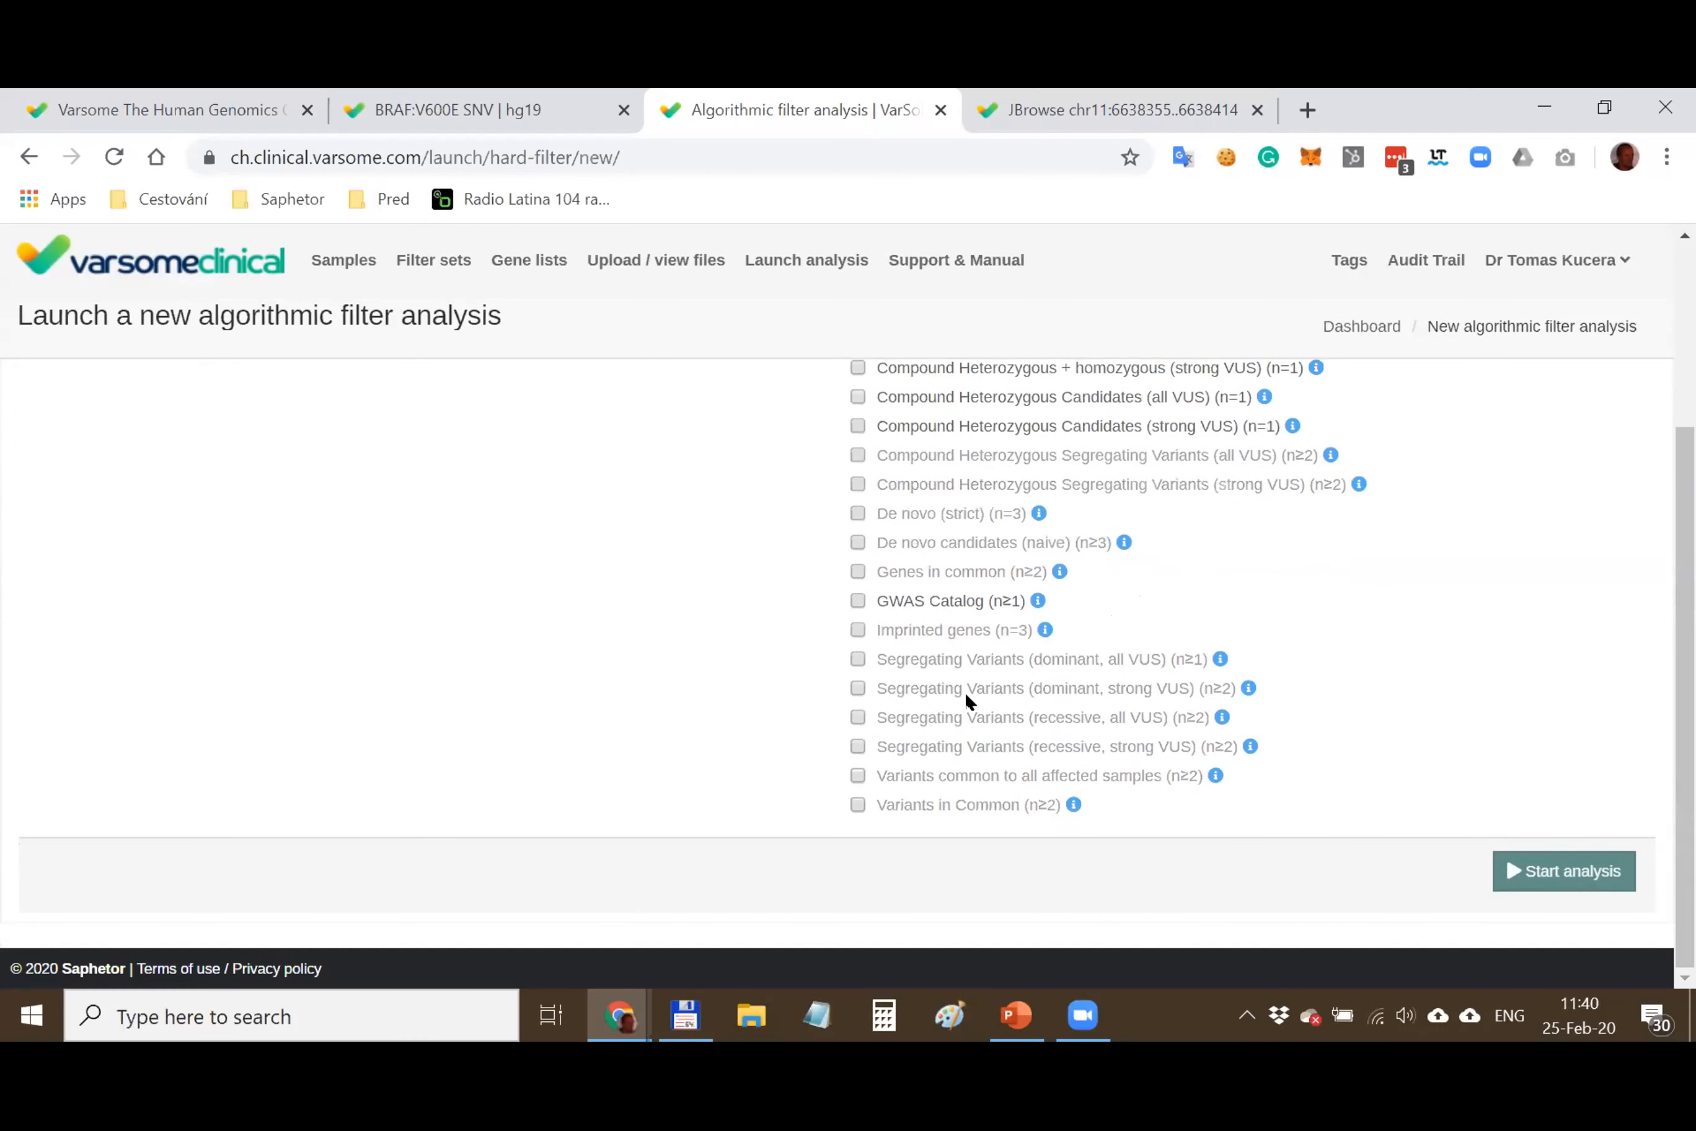
{"action": "scroll", "coordinate": [965, 699], "scroll_direction": "up", "scroll_amount": 4}
Go to the Samples list and inspect the Trio Exomes 8 card's title and total variant count
{"action": "left_click", "coordinate": [344, 259]}
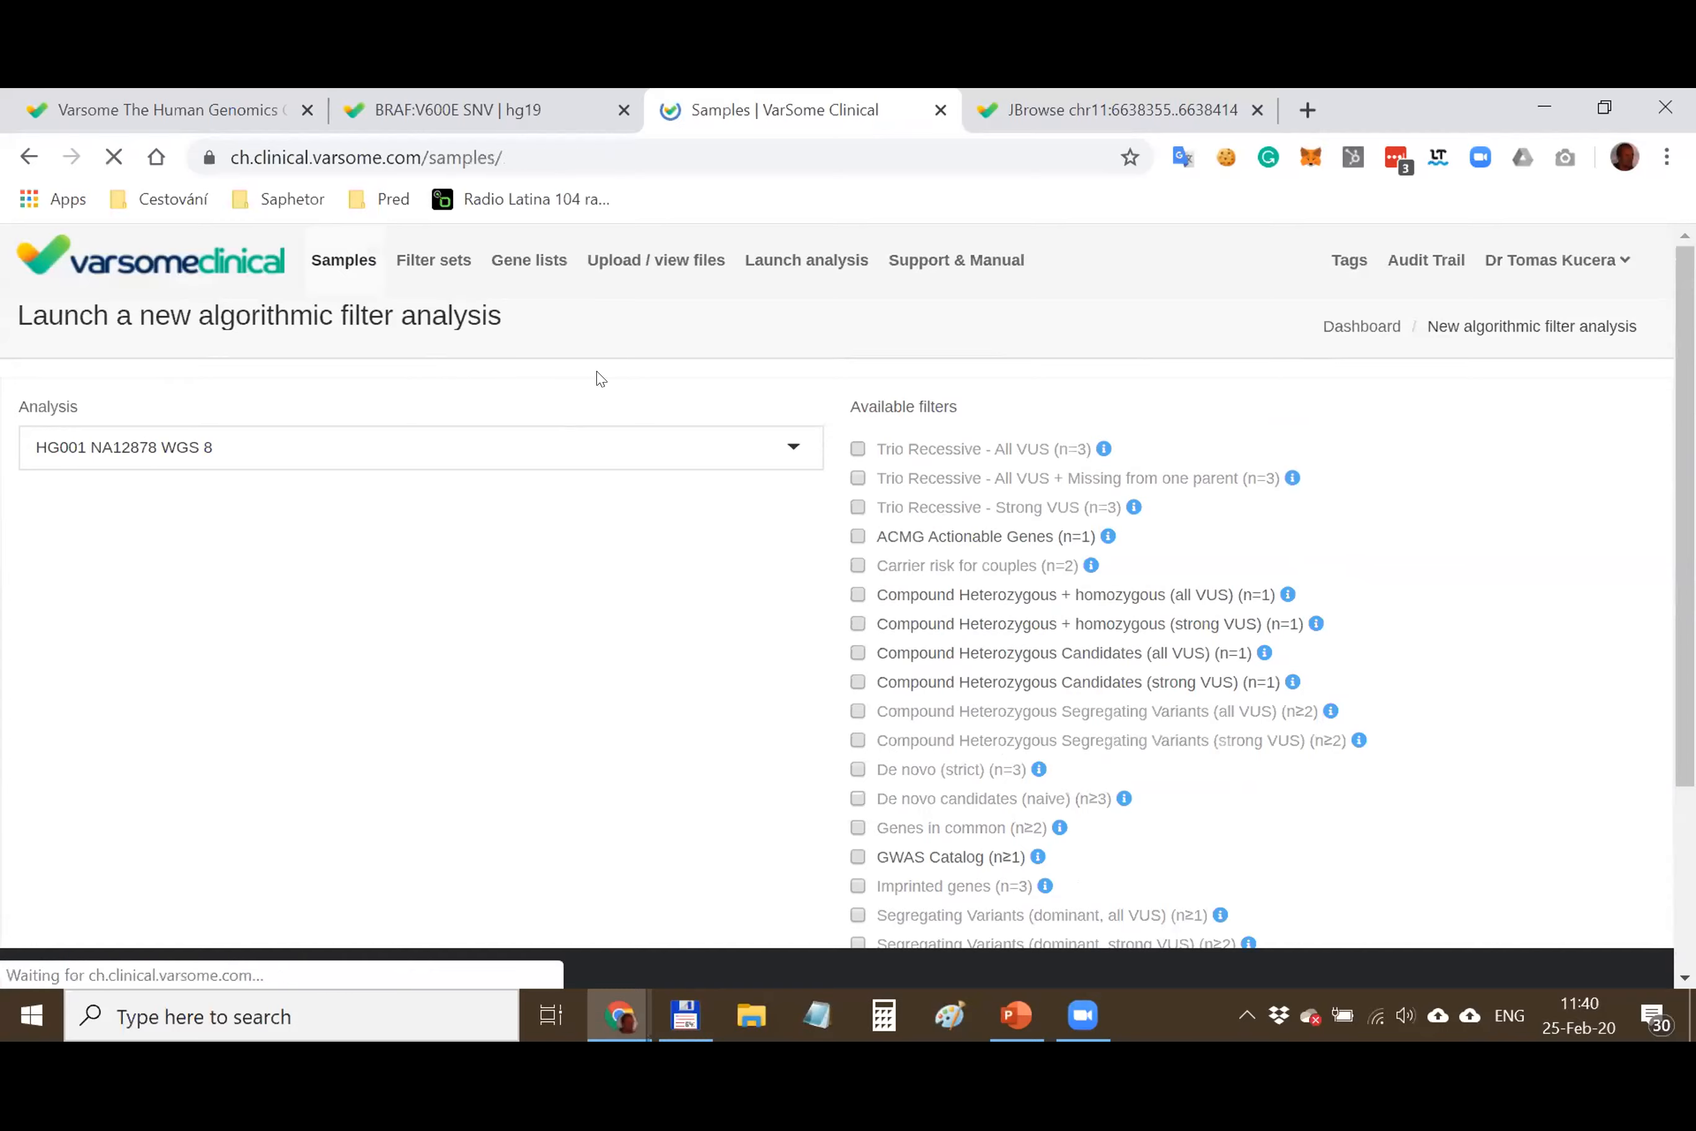
{"action": "scroll", "coordinate": [503, 552], "scroll_direction": "down", "scroll_amount": 15}
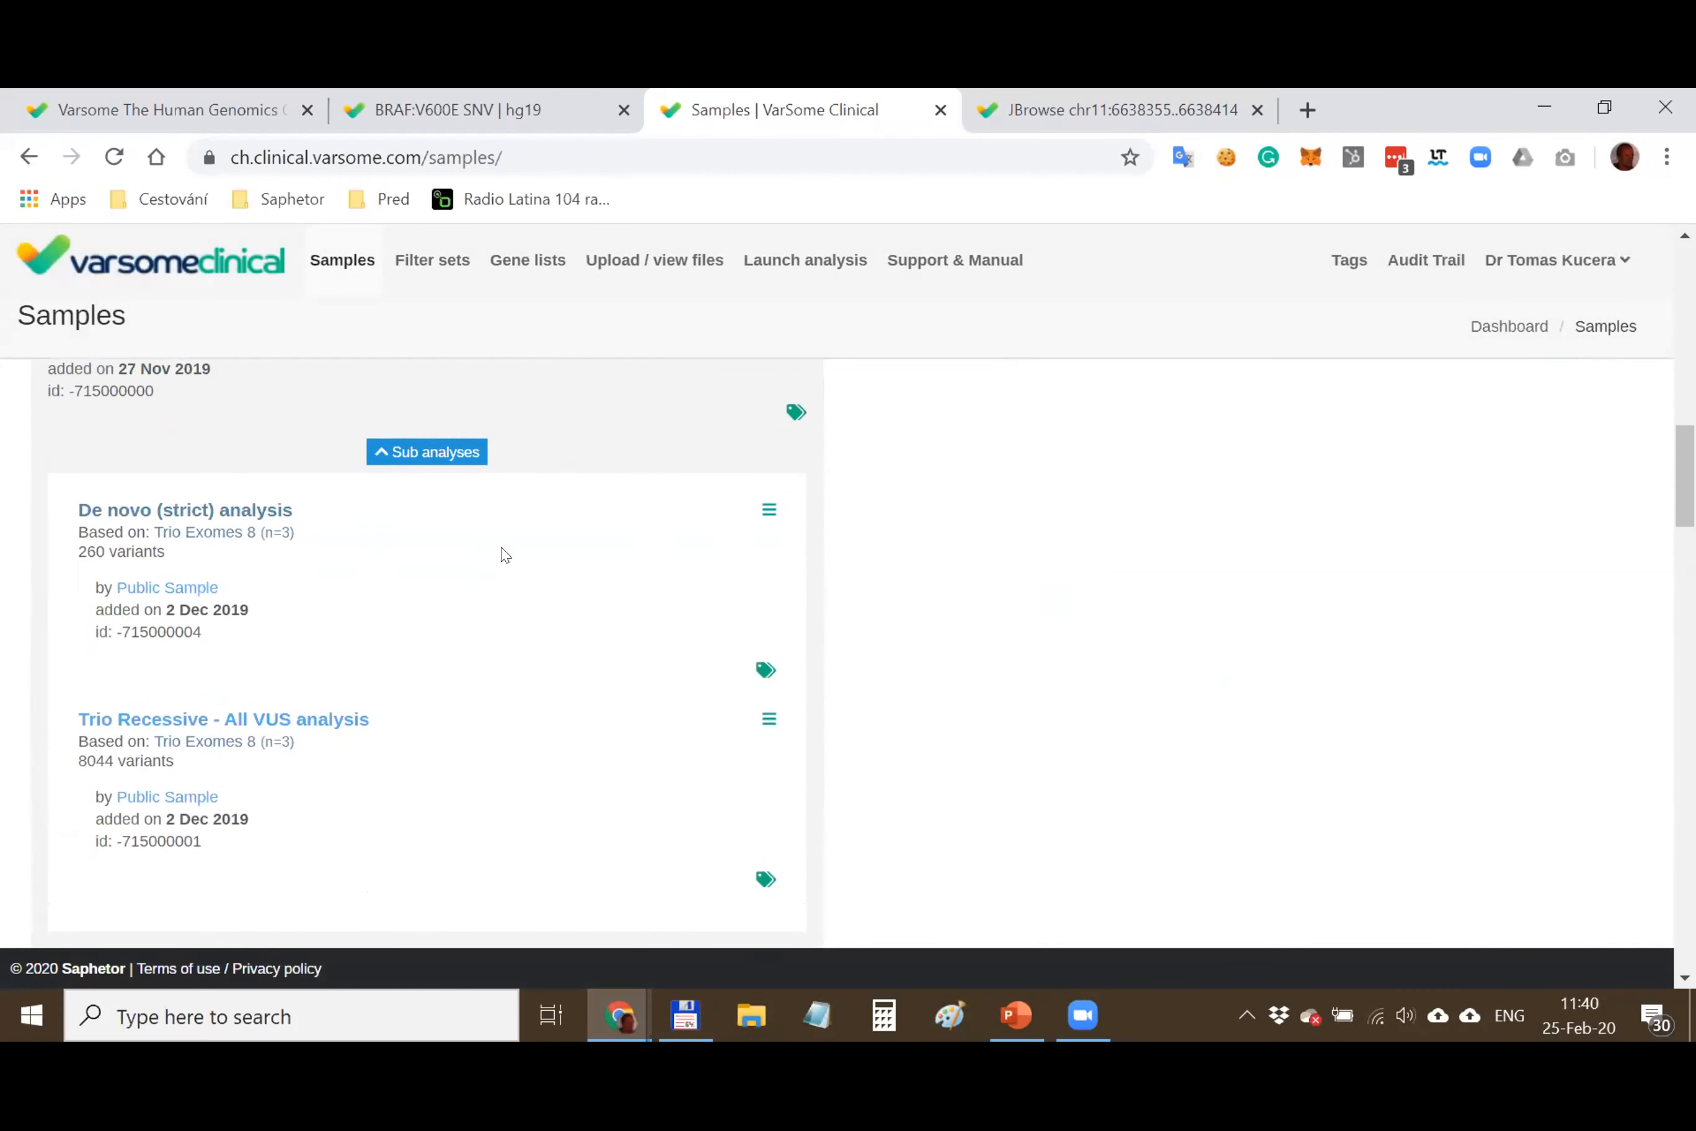
{"action": "scroll", "coordinate": [504, 554], "scroll_direction": "up", "scroll_amount": 4}
{"action": "scroll", "coordinate": [175, 548], "scroll_direction": "down", "scroll_amount": 2}
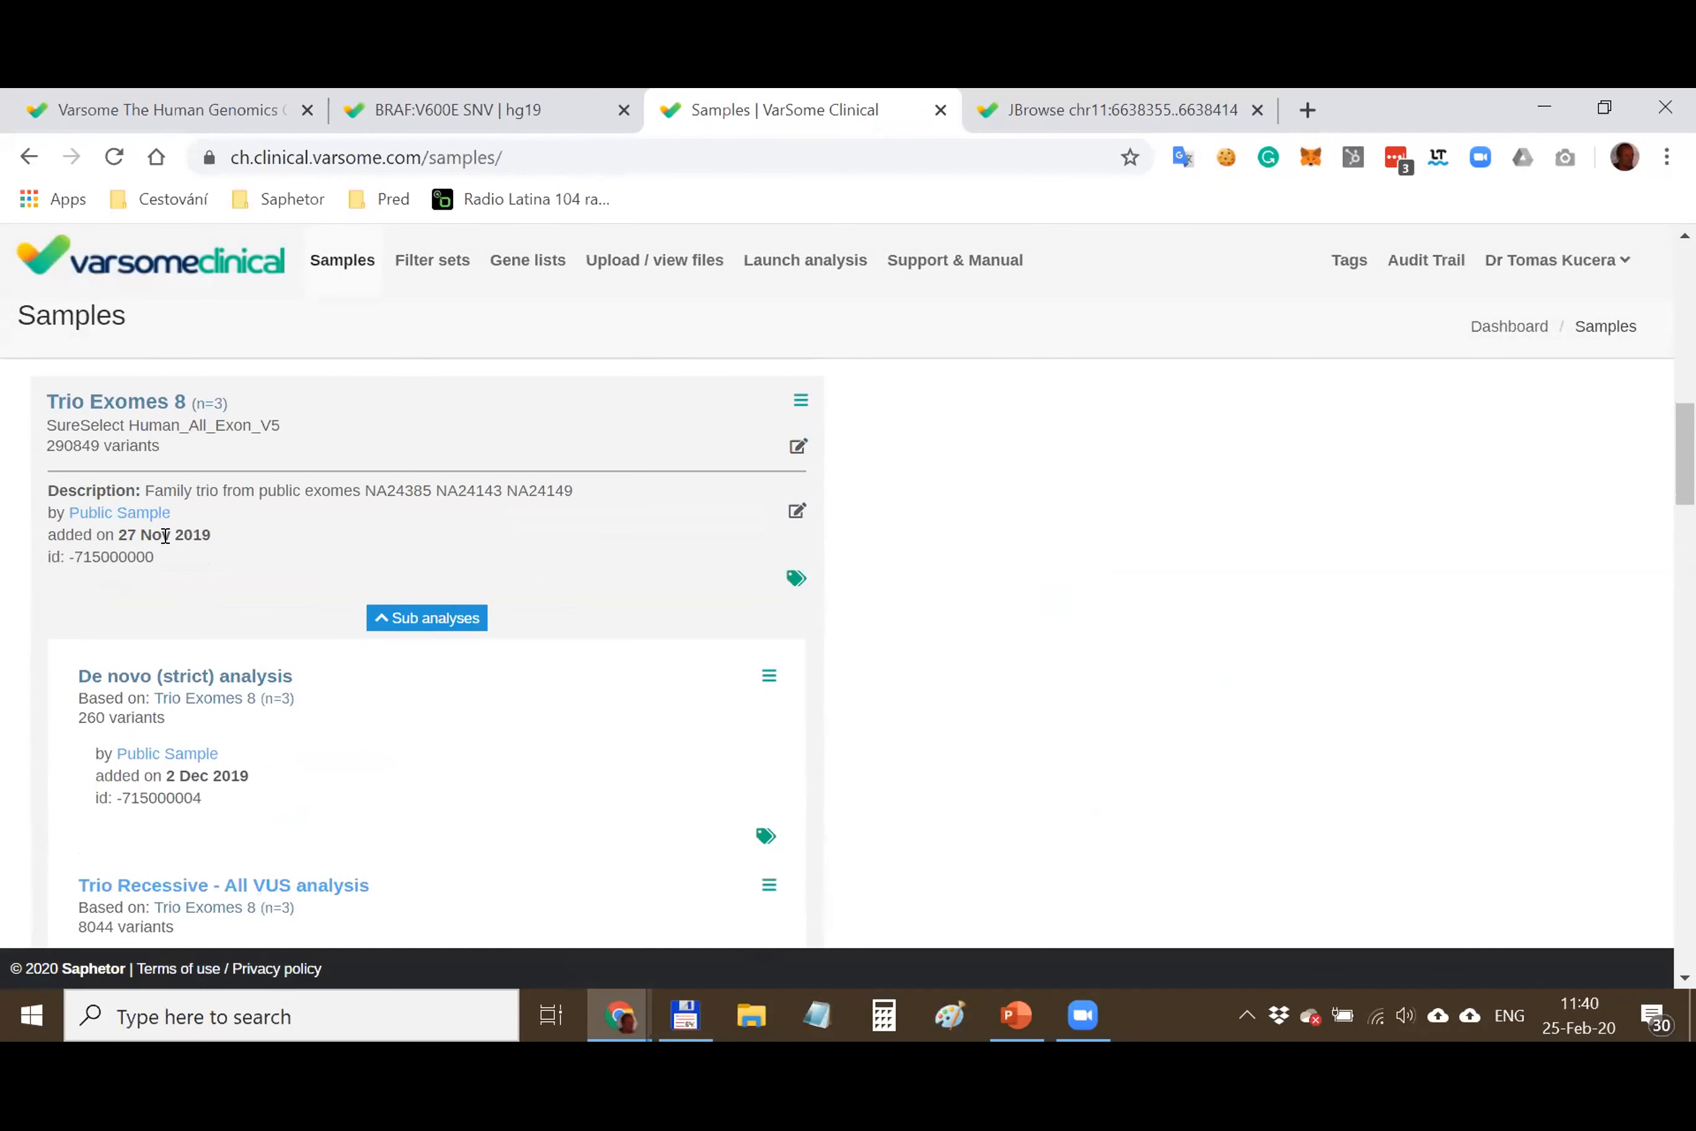
{"action": "scroll", "coordinate": [165, 536], "scroll_direction": "up", "scroll_amount": 2}
{"action": "left_click_drag", "start_coordinate": [27, 537], "coordinate": [235, 536]}
{"action": "left_click", "coordinate": [392, 535]}
{"action": "left_click_drag", "start_coordinate": [28, 537], "coordinate": [211, 524]}
{"action": "left_click", "coordinate": [325, 534]}
{"action": "left_click_drag", "start_coordinate": [73, 570], "coordinate": [32, 572]}
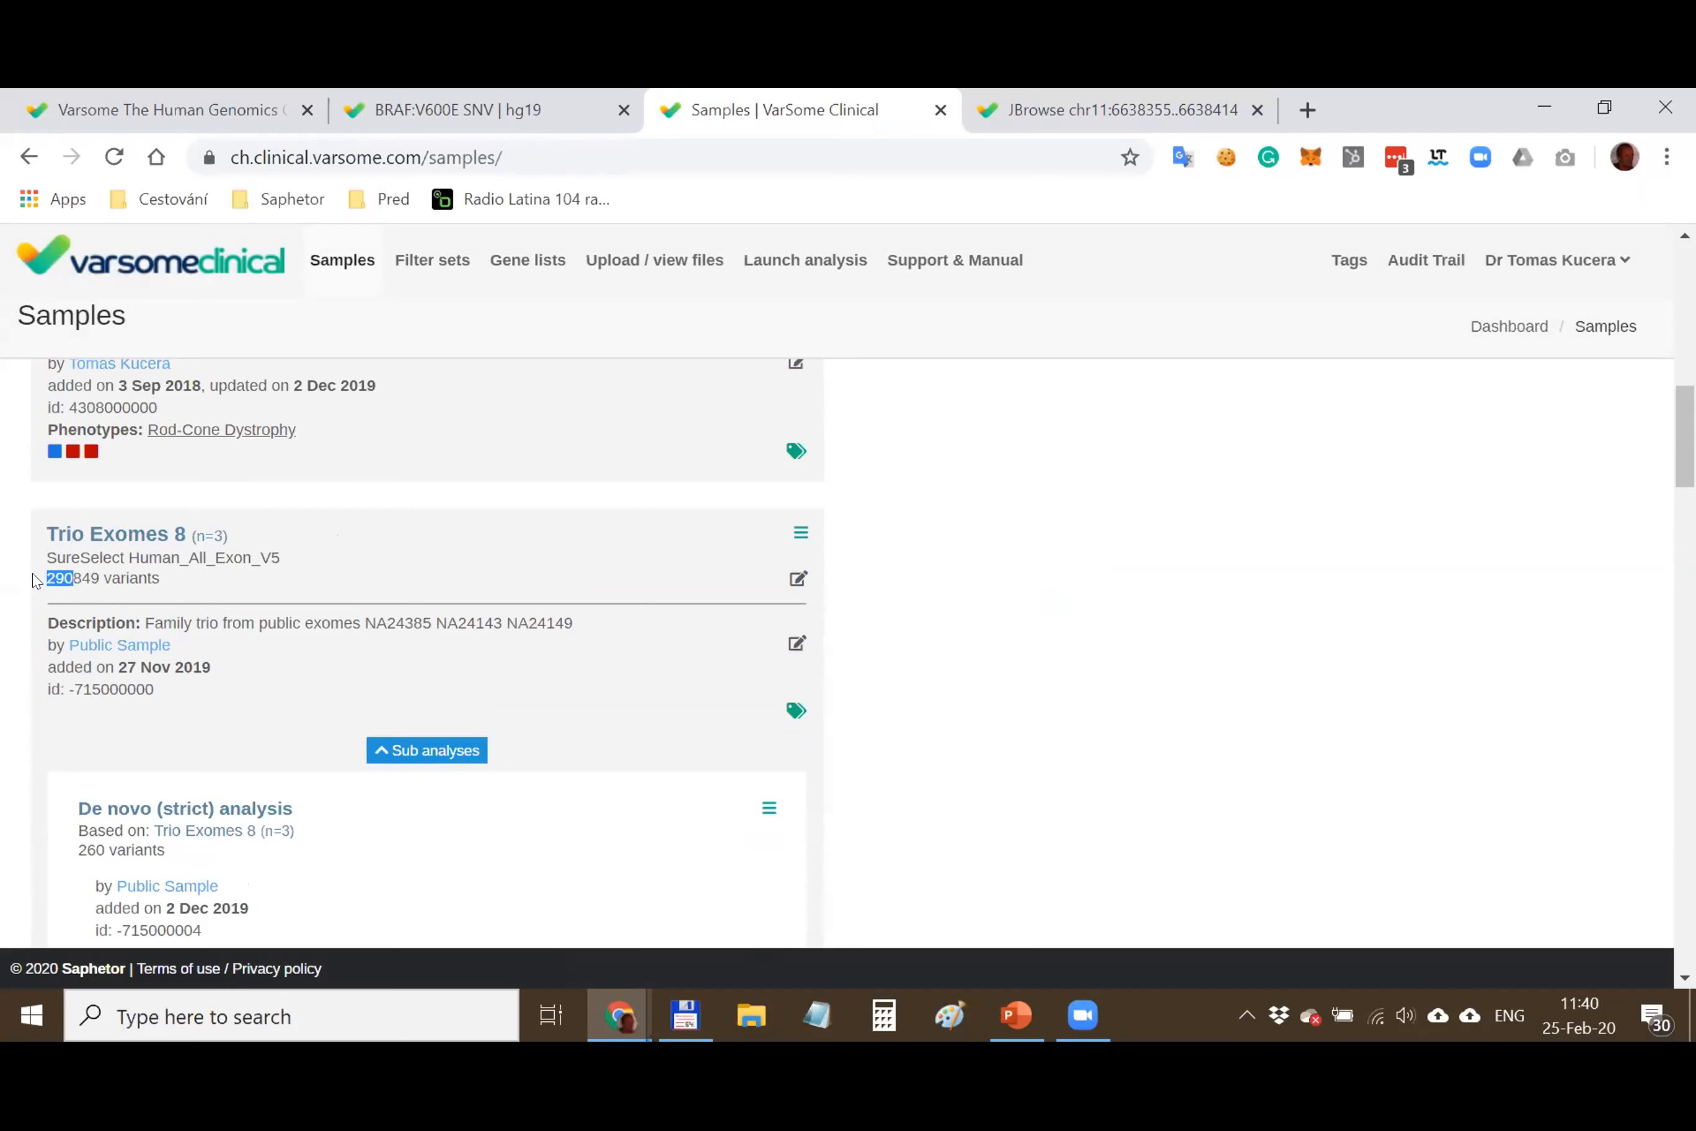
{"action": "left_click", "coordinate": [75, 577]}
Expand Trio Exomes 8's sub-analyses and open the De novo (strict) analysis results
{"action": "scroll", "coordinate": [365, 591], "scroll_direction": "down", "scroll_amount": 2}
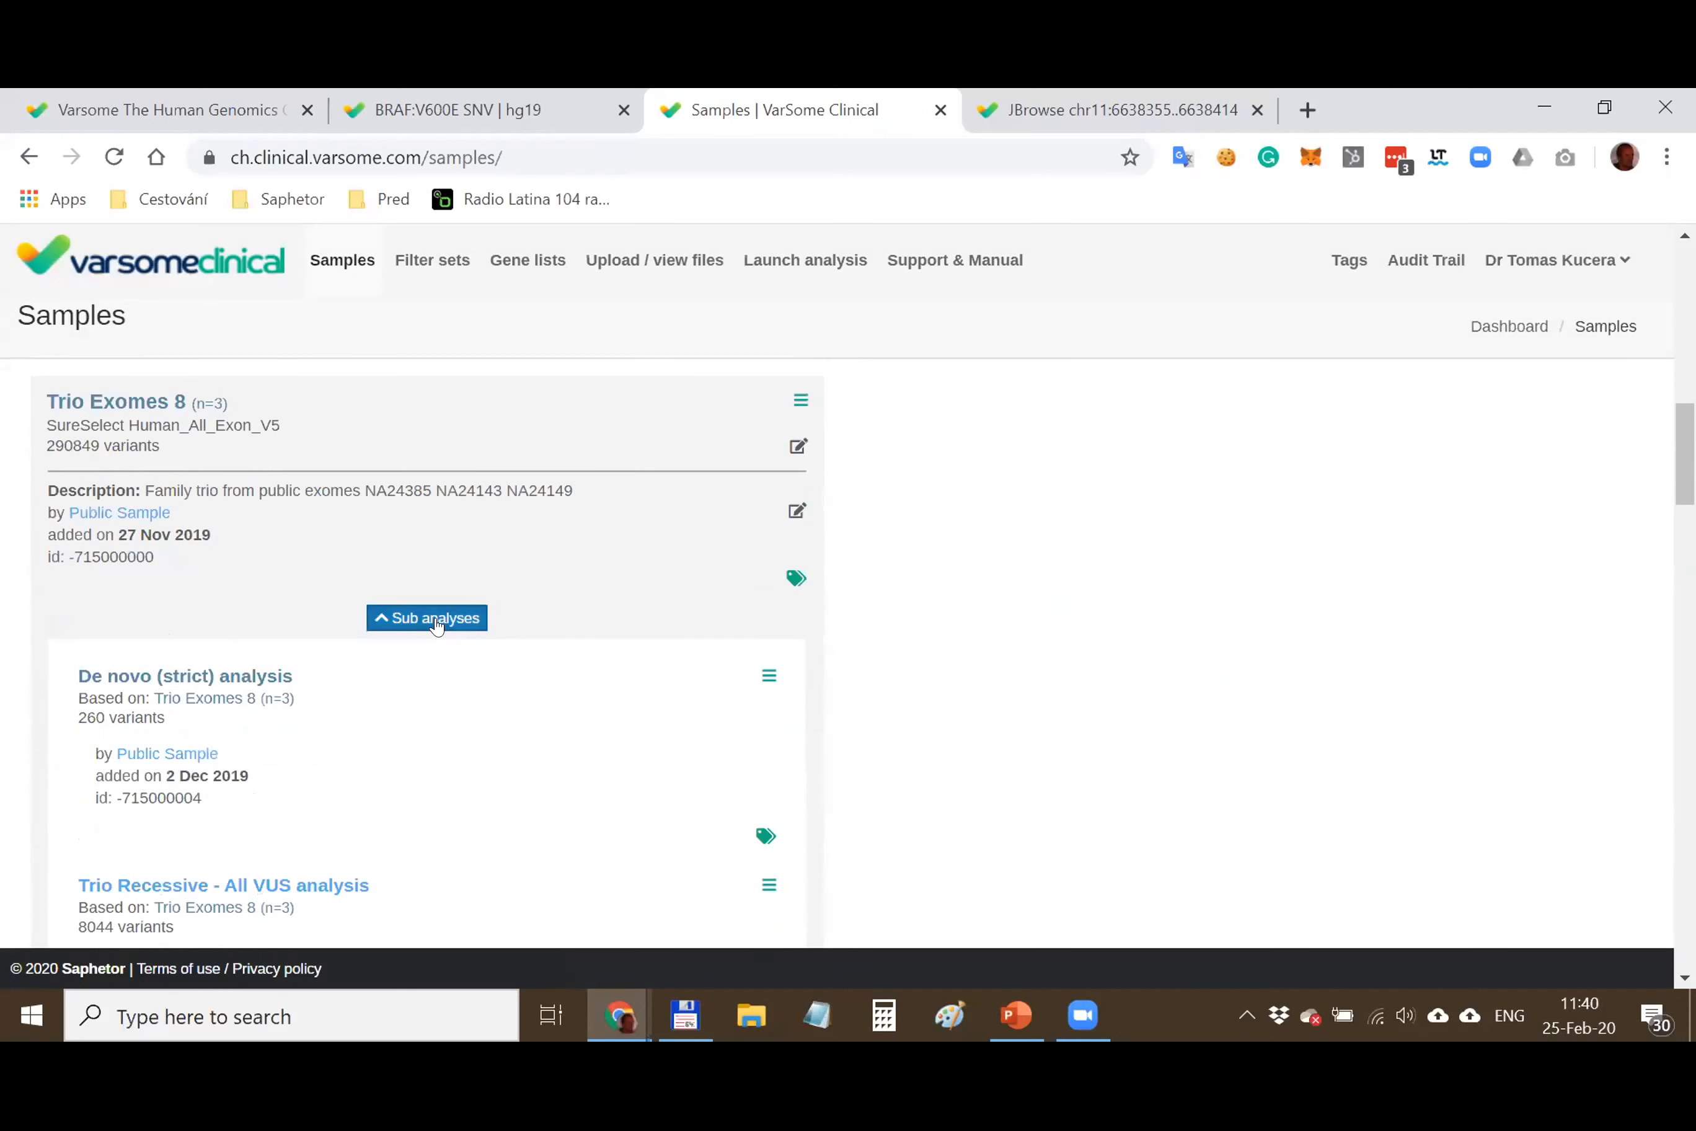
{"action": "left_click", "coordinate": [437, 625]}
{"action": "left_click", "coordinate": [436, 625]}
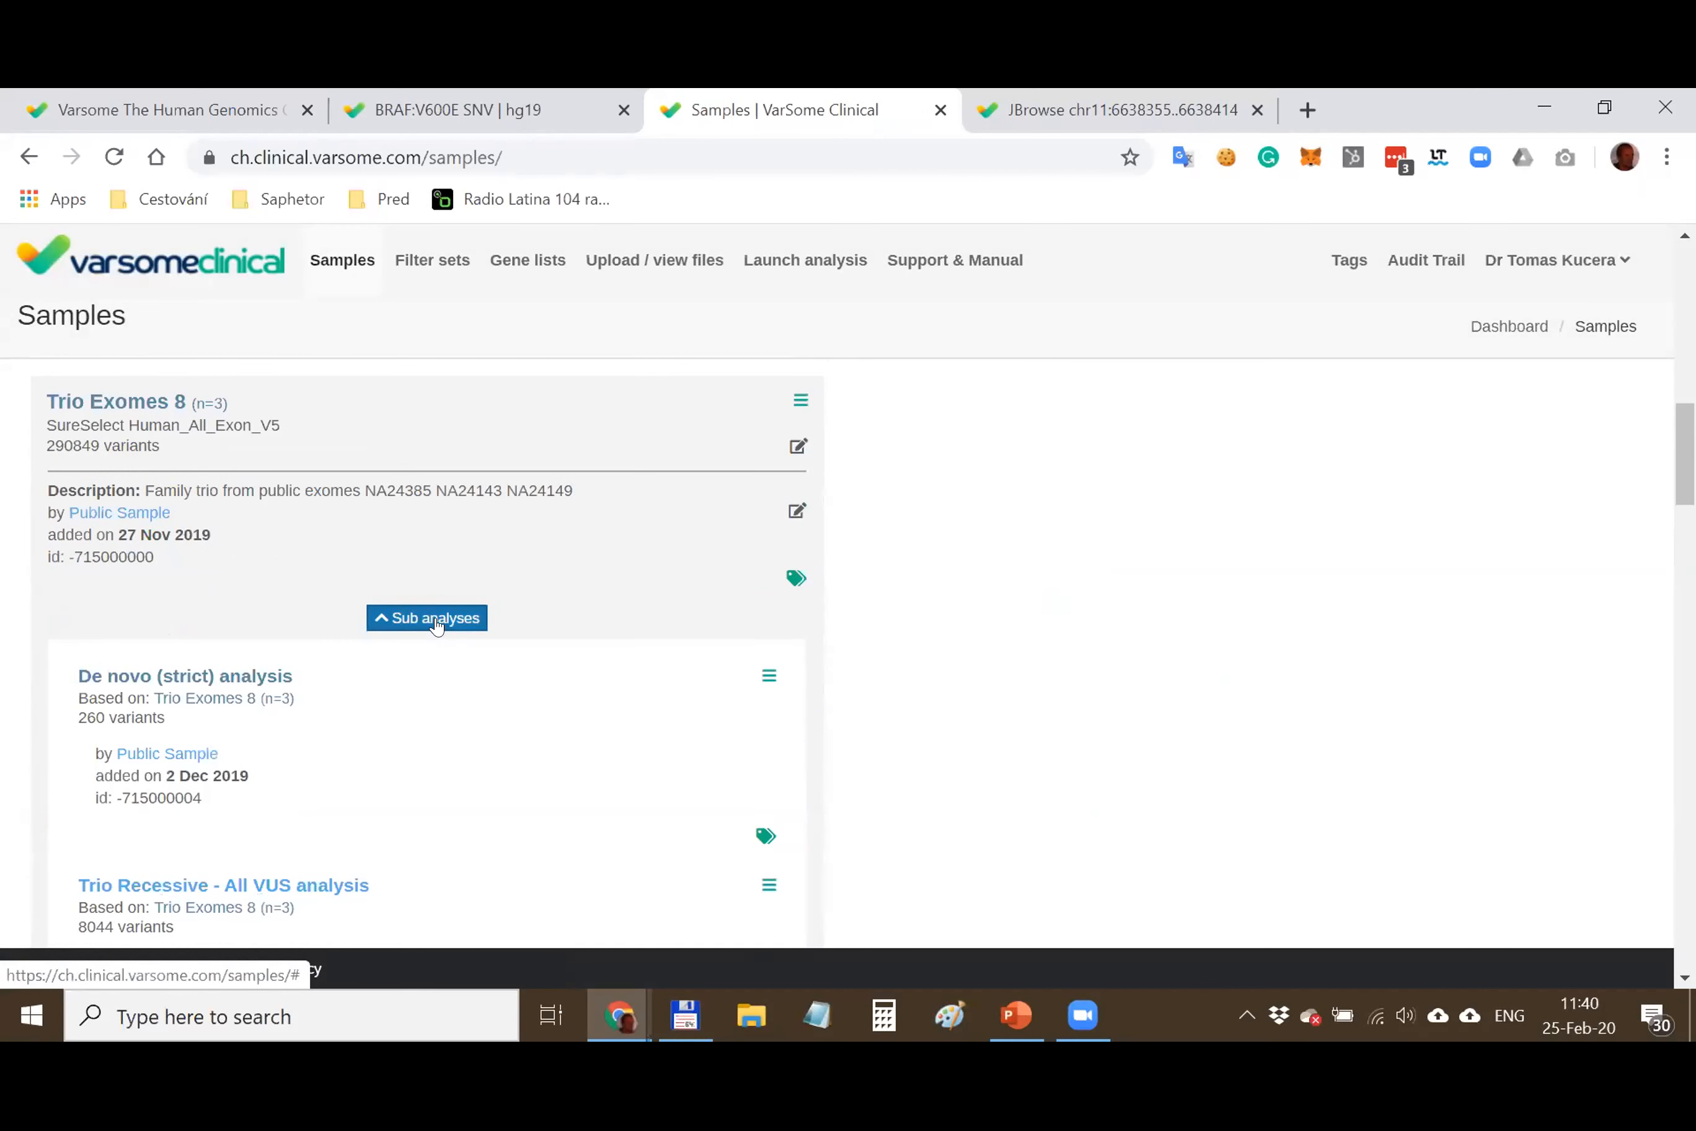
{"action": "scroll", "coordinate": [438, 625], "scroll_direction": "down", "scroll_amount": 4}
{"action": "scroll", "coordinate": [351, 490], "scroll_direction": "up", "scroll_amount": 2}
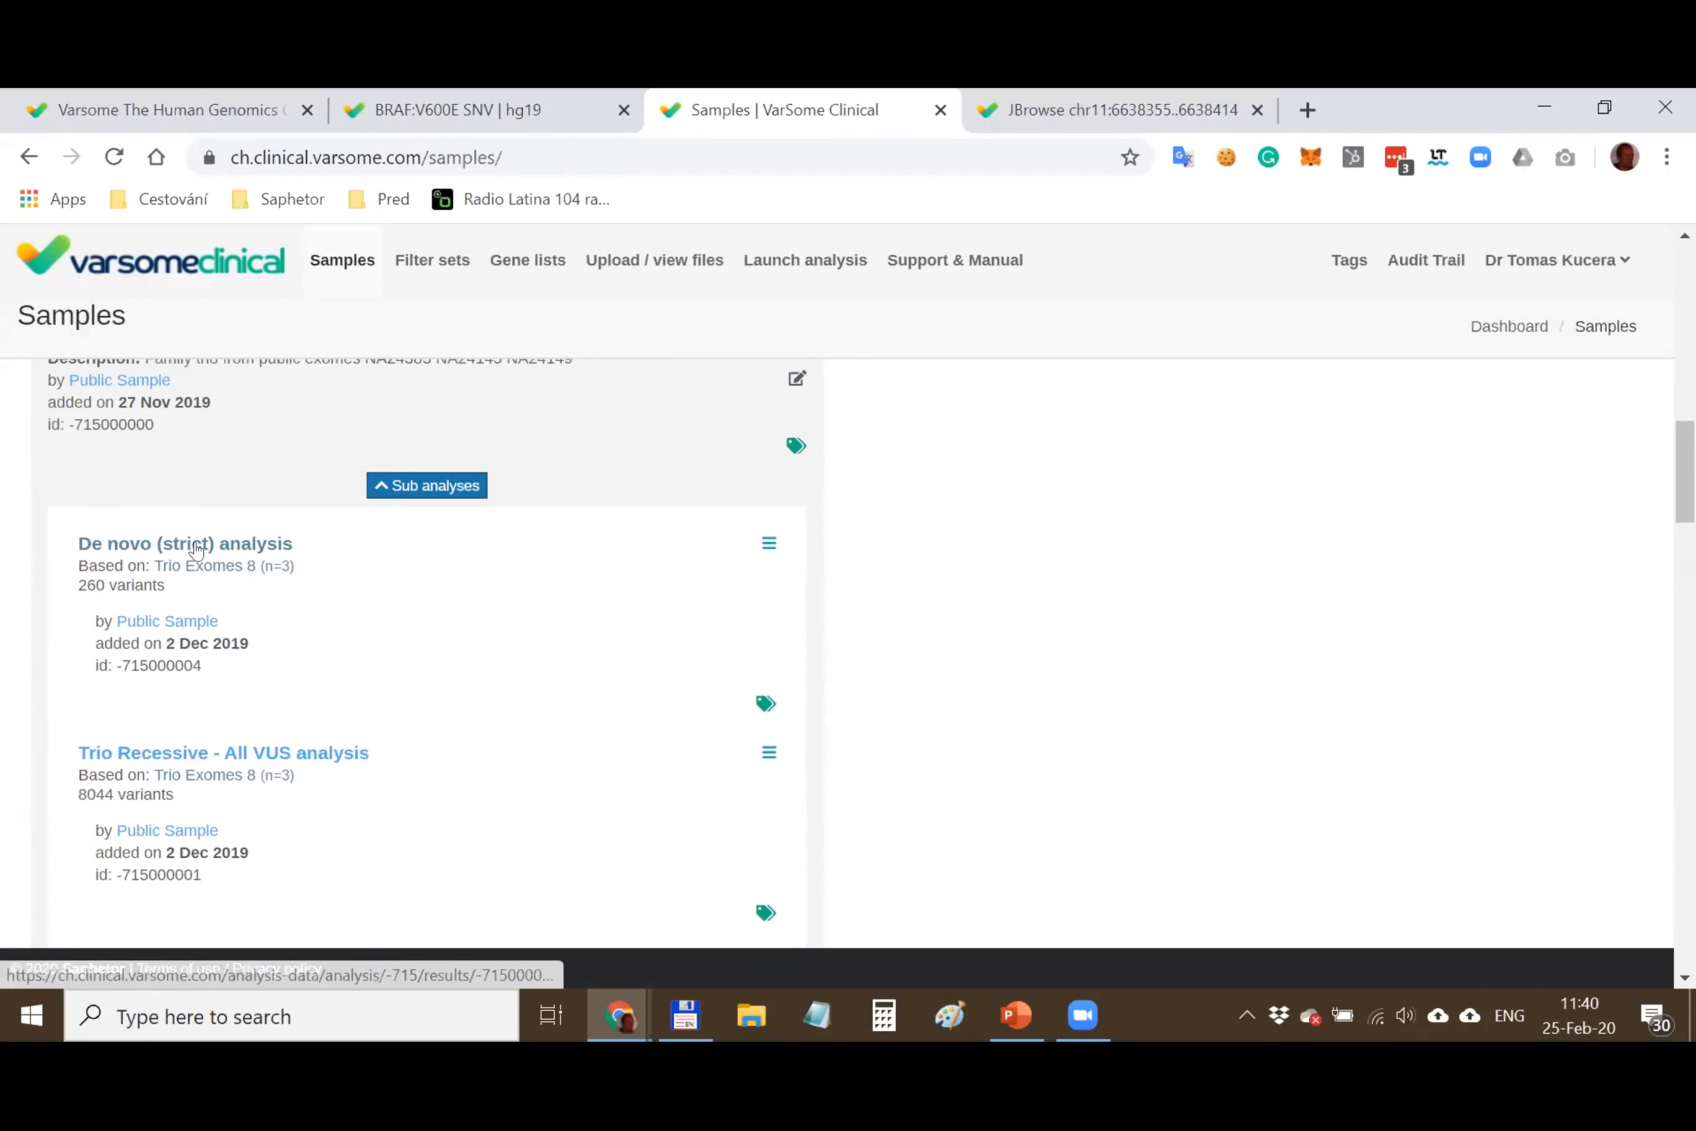
{"action": "mouse_move", "coordinate": [71, 577]}
{"action": "left_mouse_down"}
{"action": "mouse_move", "coordinate": [155, 581]}
{"action": "mouse_move", "coordinate": [74, 580]}
{"action": "left_mouse_up"}
{"action": "left_click", "coordinate": [162, 585]}
{"action": "left_click", "coordinate": [143, 571]}
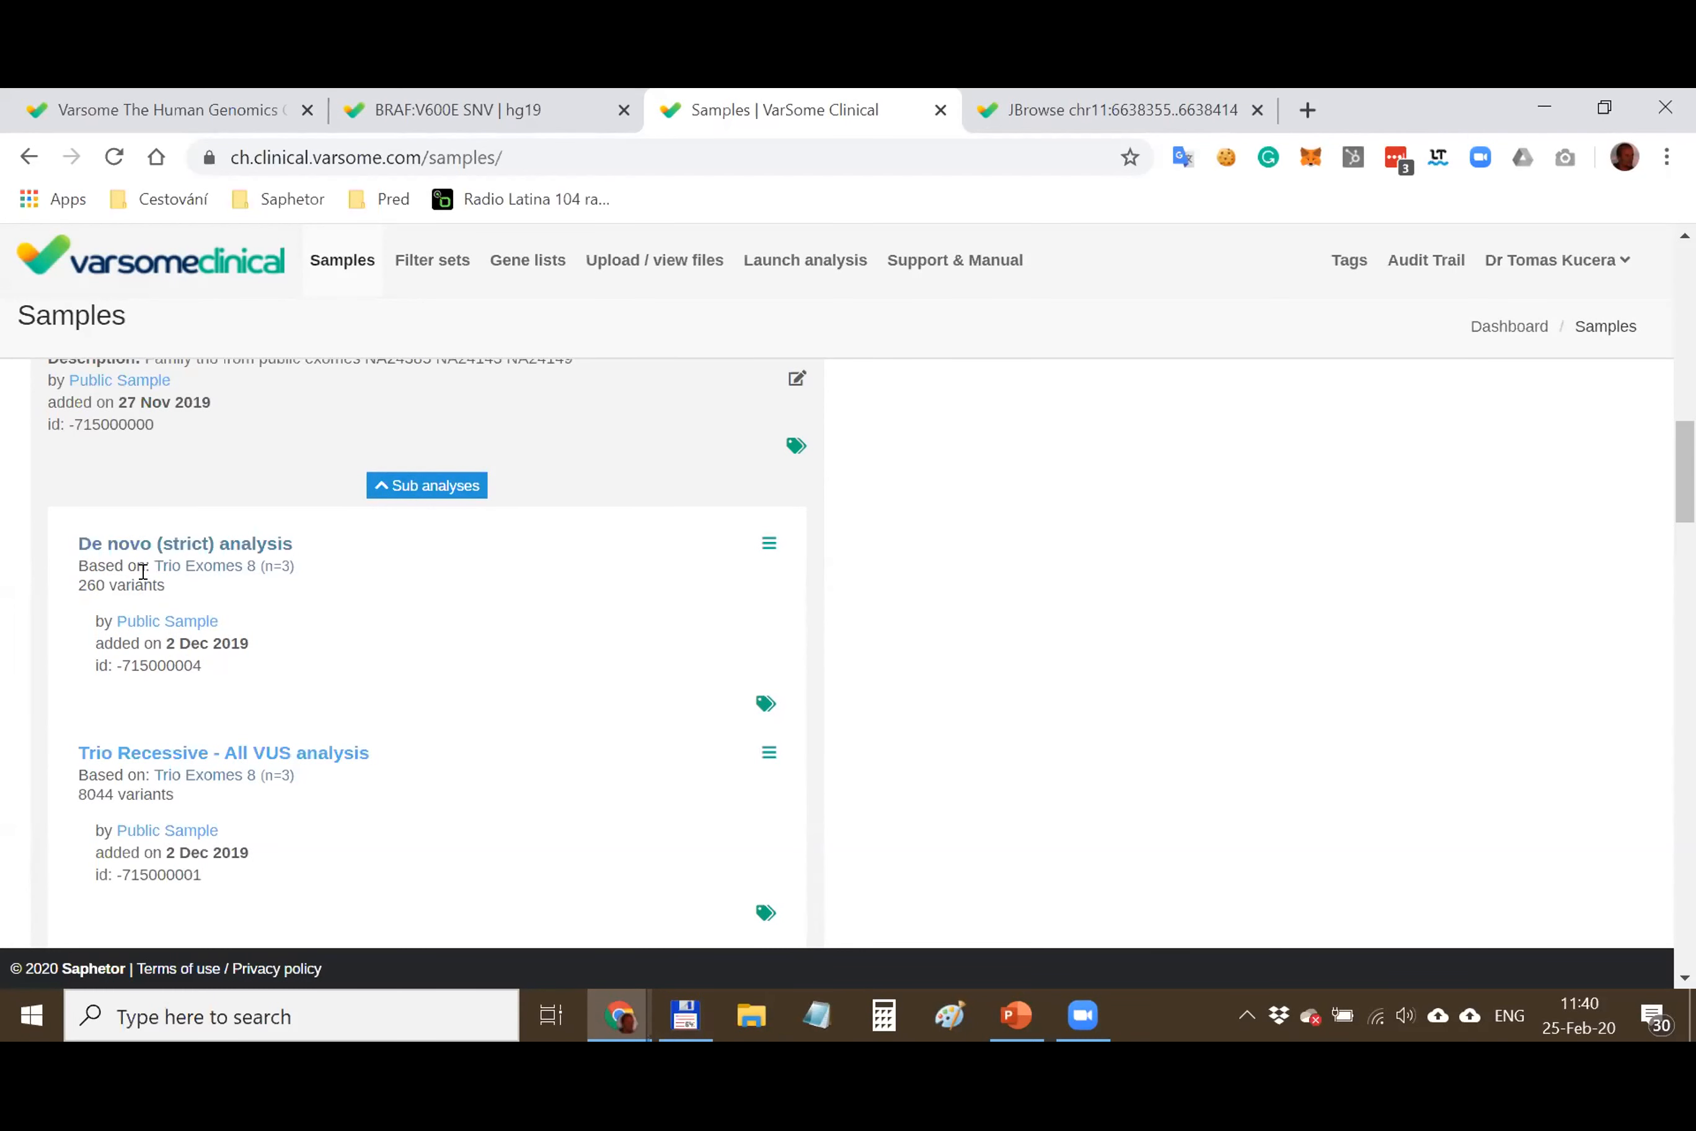
{"action": "left_click_drag", "start_coordinate": [162, 583], "coordinate": [69, 587]}
{"action": "left_click", "coordinate": [233, 591]}
{"action": "left_click", "coordinate": [137, 544]}
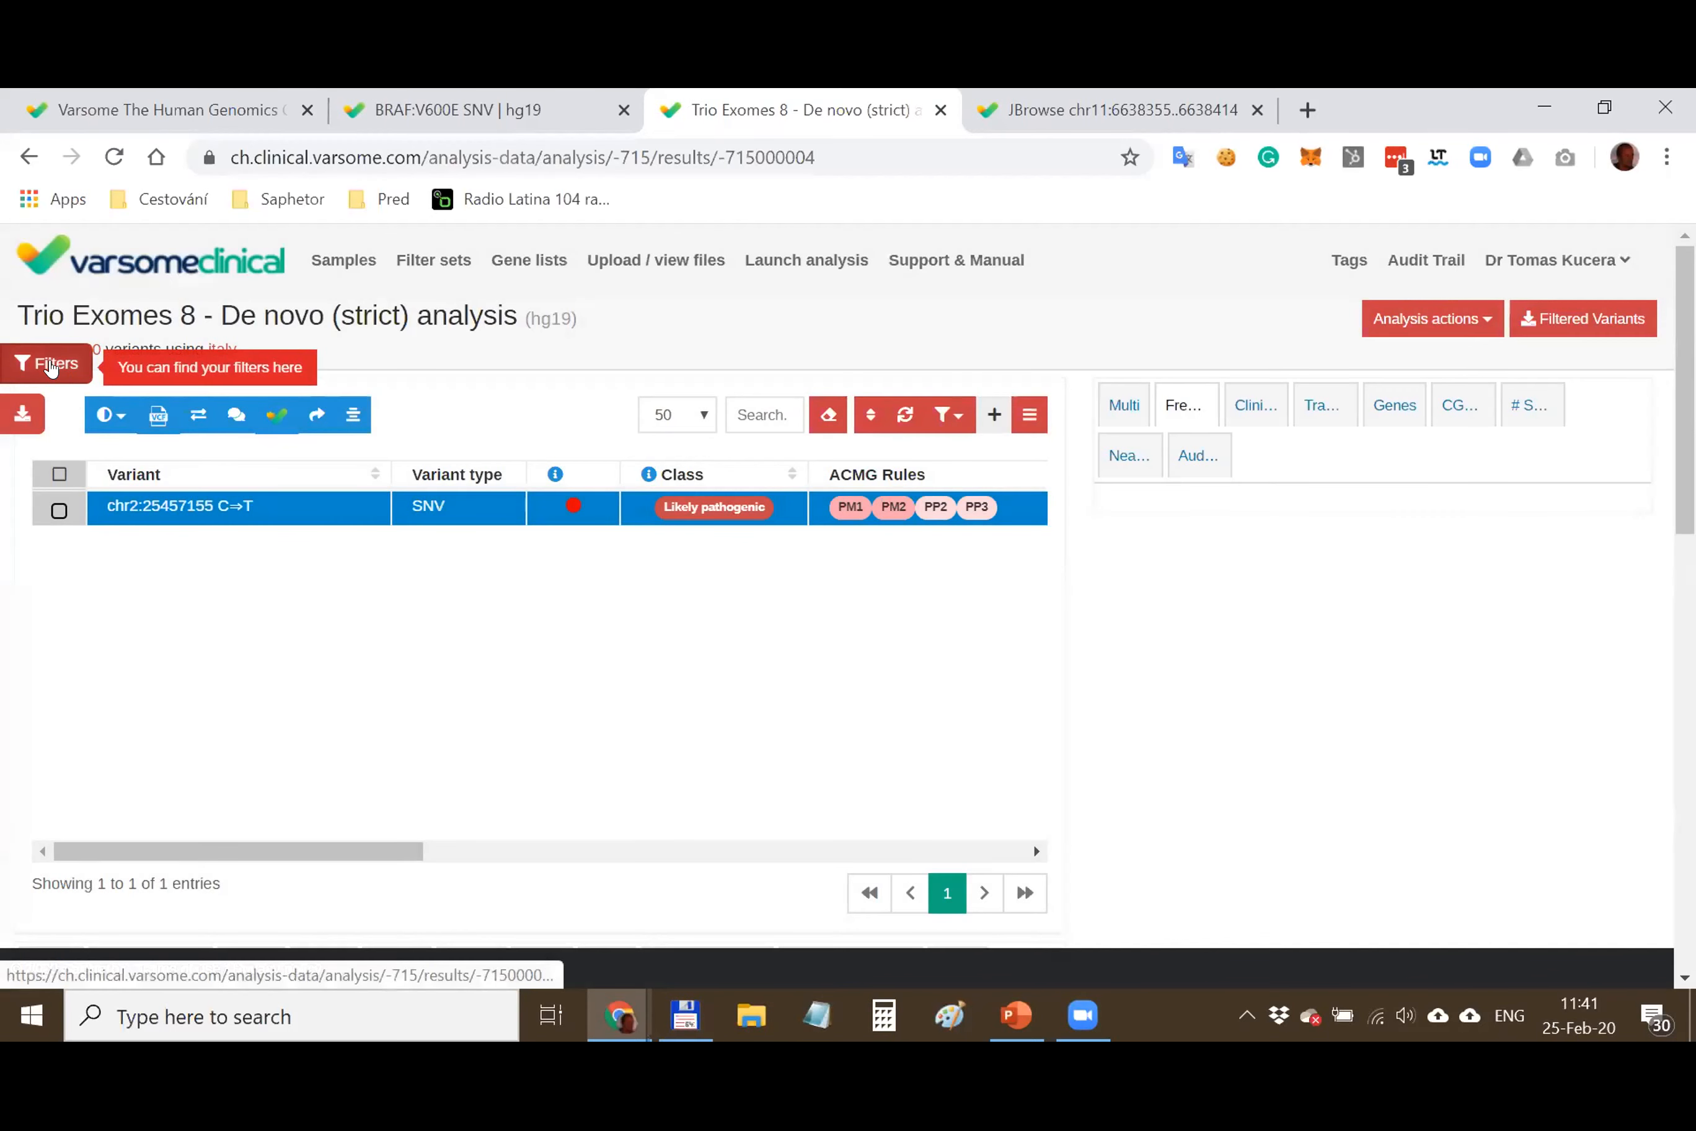
Turn the italy filter set off to check the full entry count, then re-enable it
{"action": "left_click", "coordinate": [46, 363]}
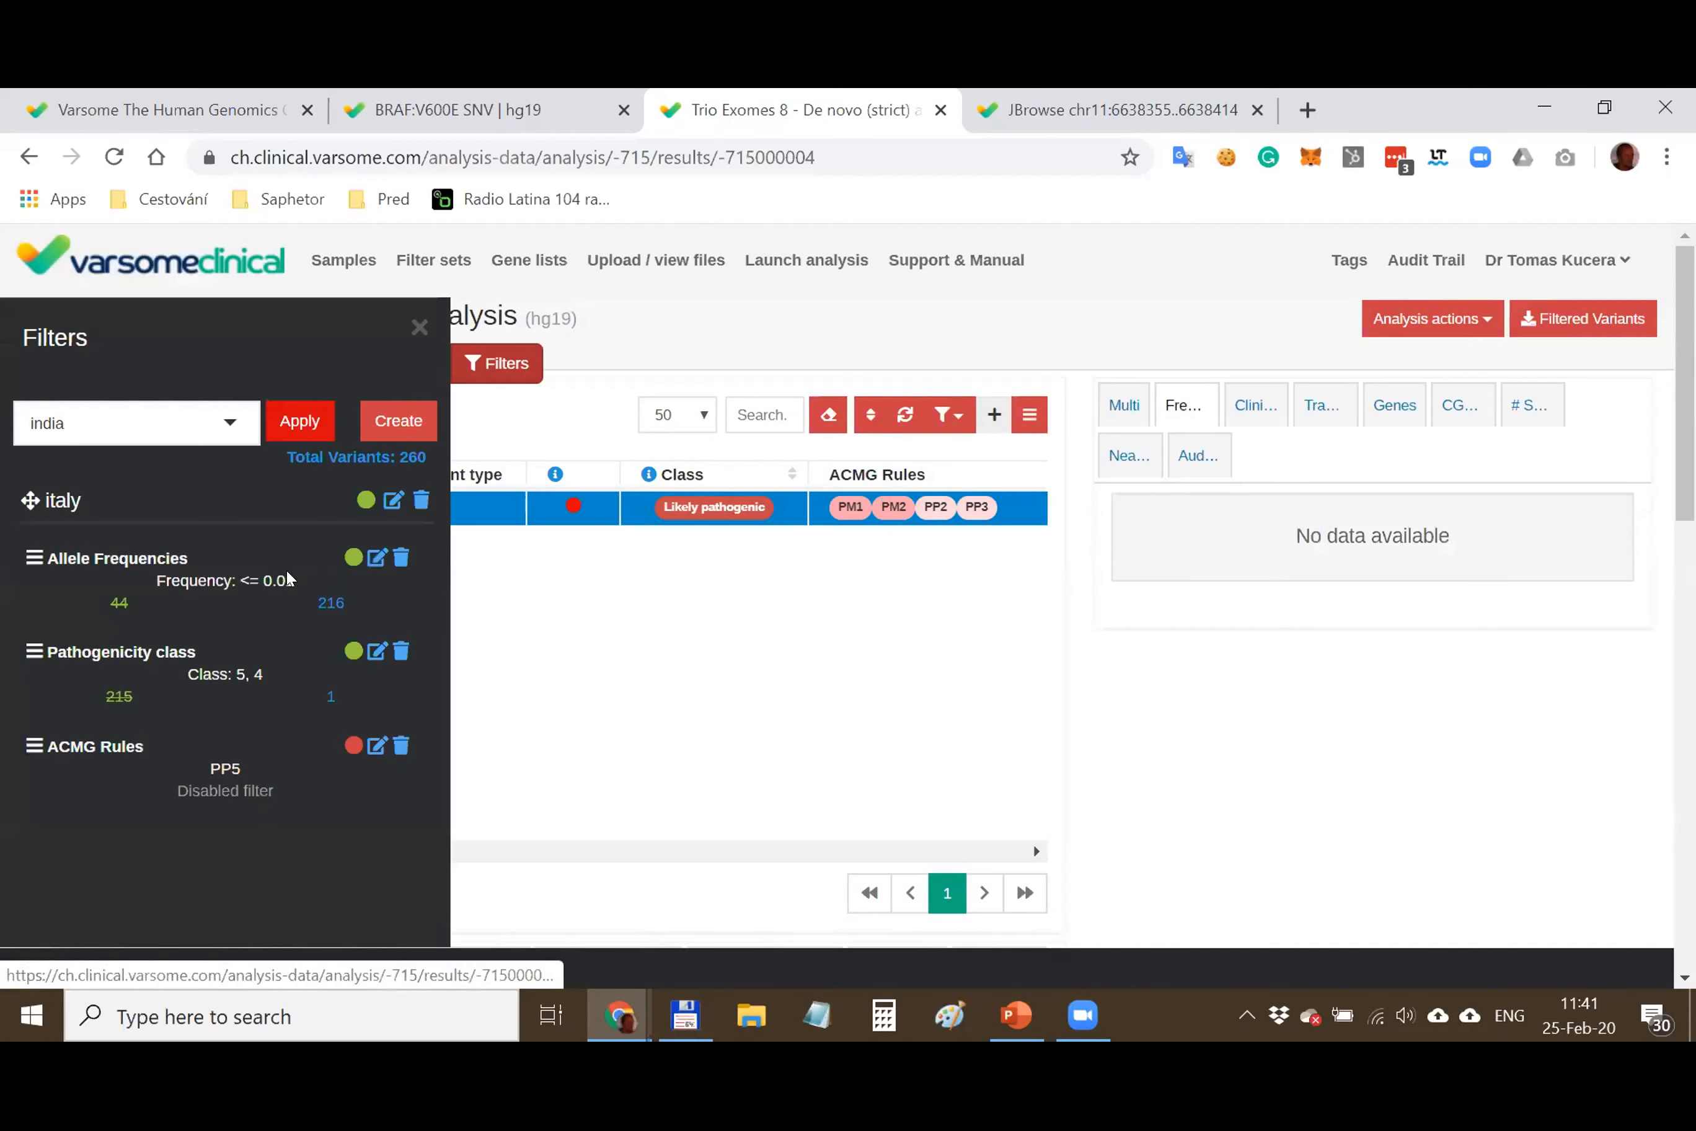
{"action": "left_click", "coordinate": [364, 503]}
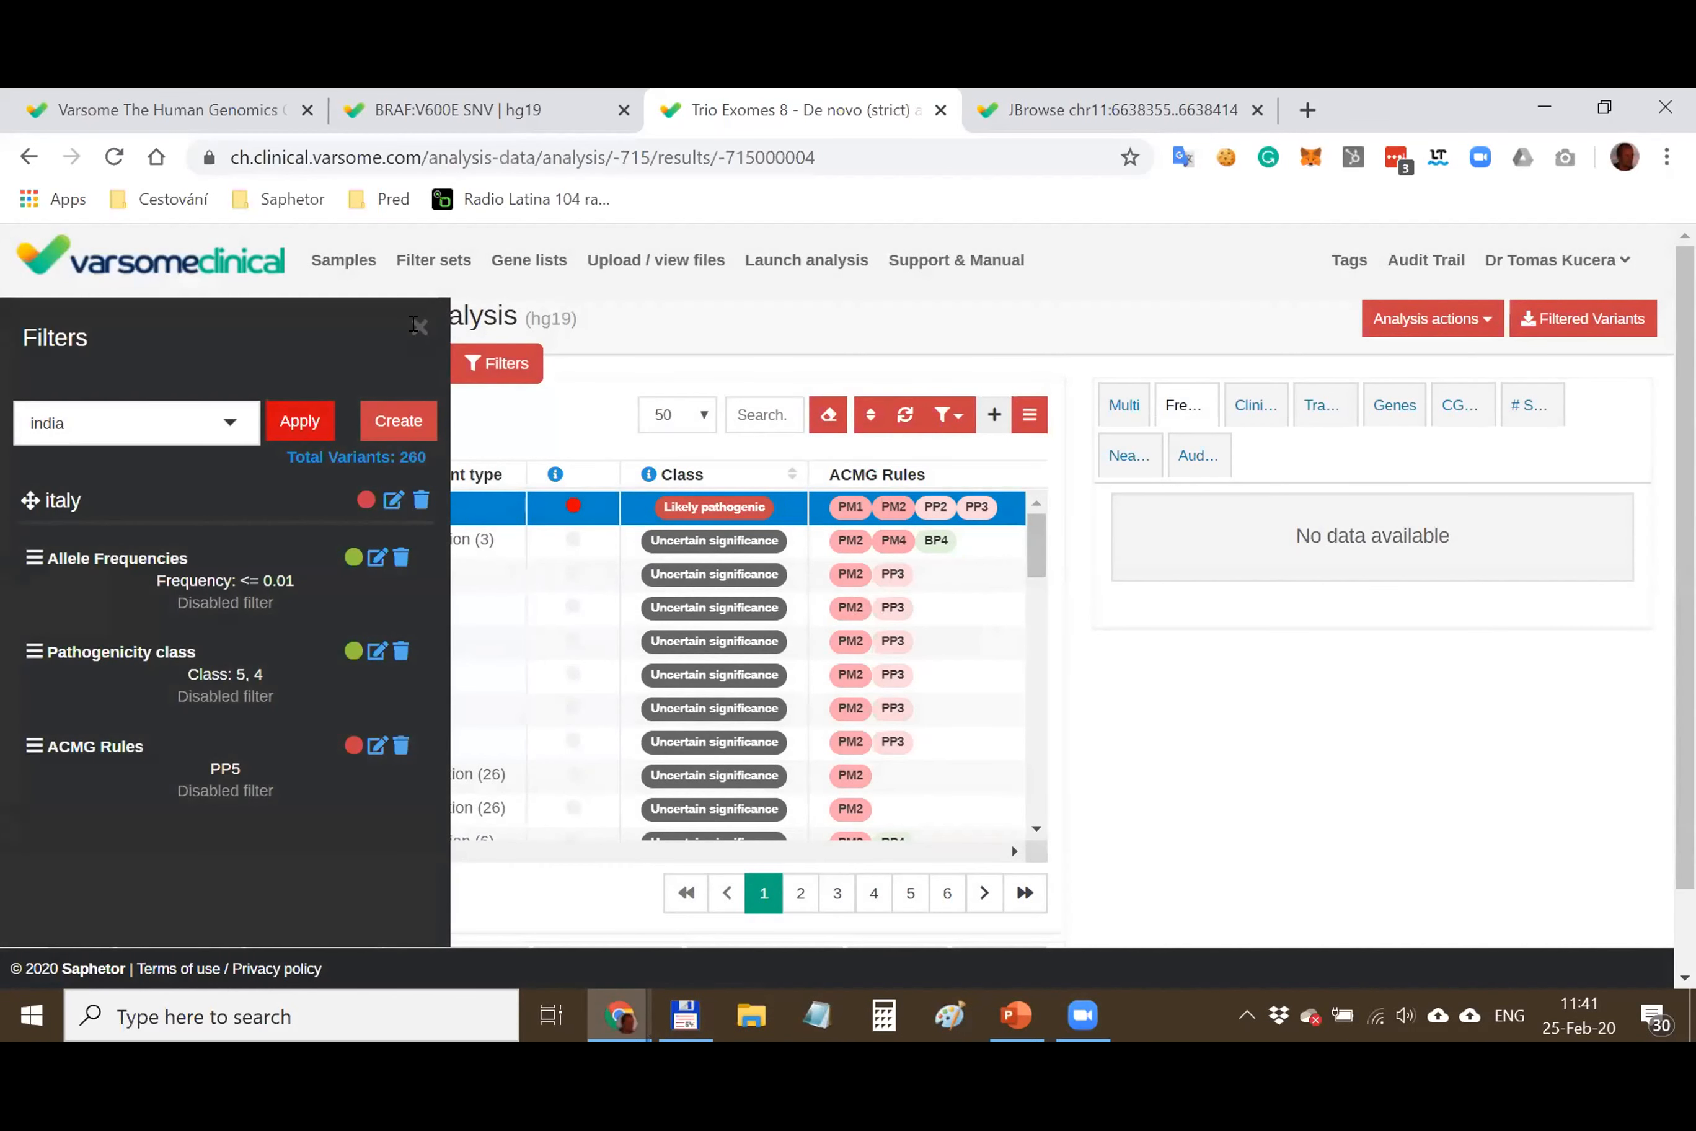
{"action": "left_click", "coordinate": [416, 325]}
{"action": "left_click_drag", "start_coordinate": [155, 882], "coordinate": [252, 884]}
{"action": "left_click", "coordinate": [247, 886]}
{"action": "left_click", "coordinate": [283, 890]}
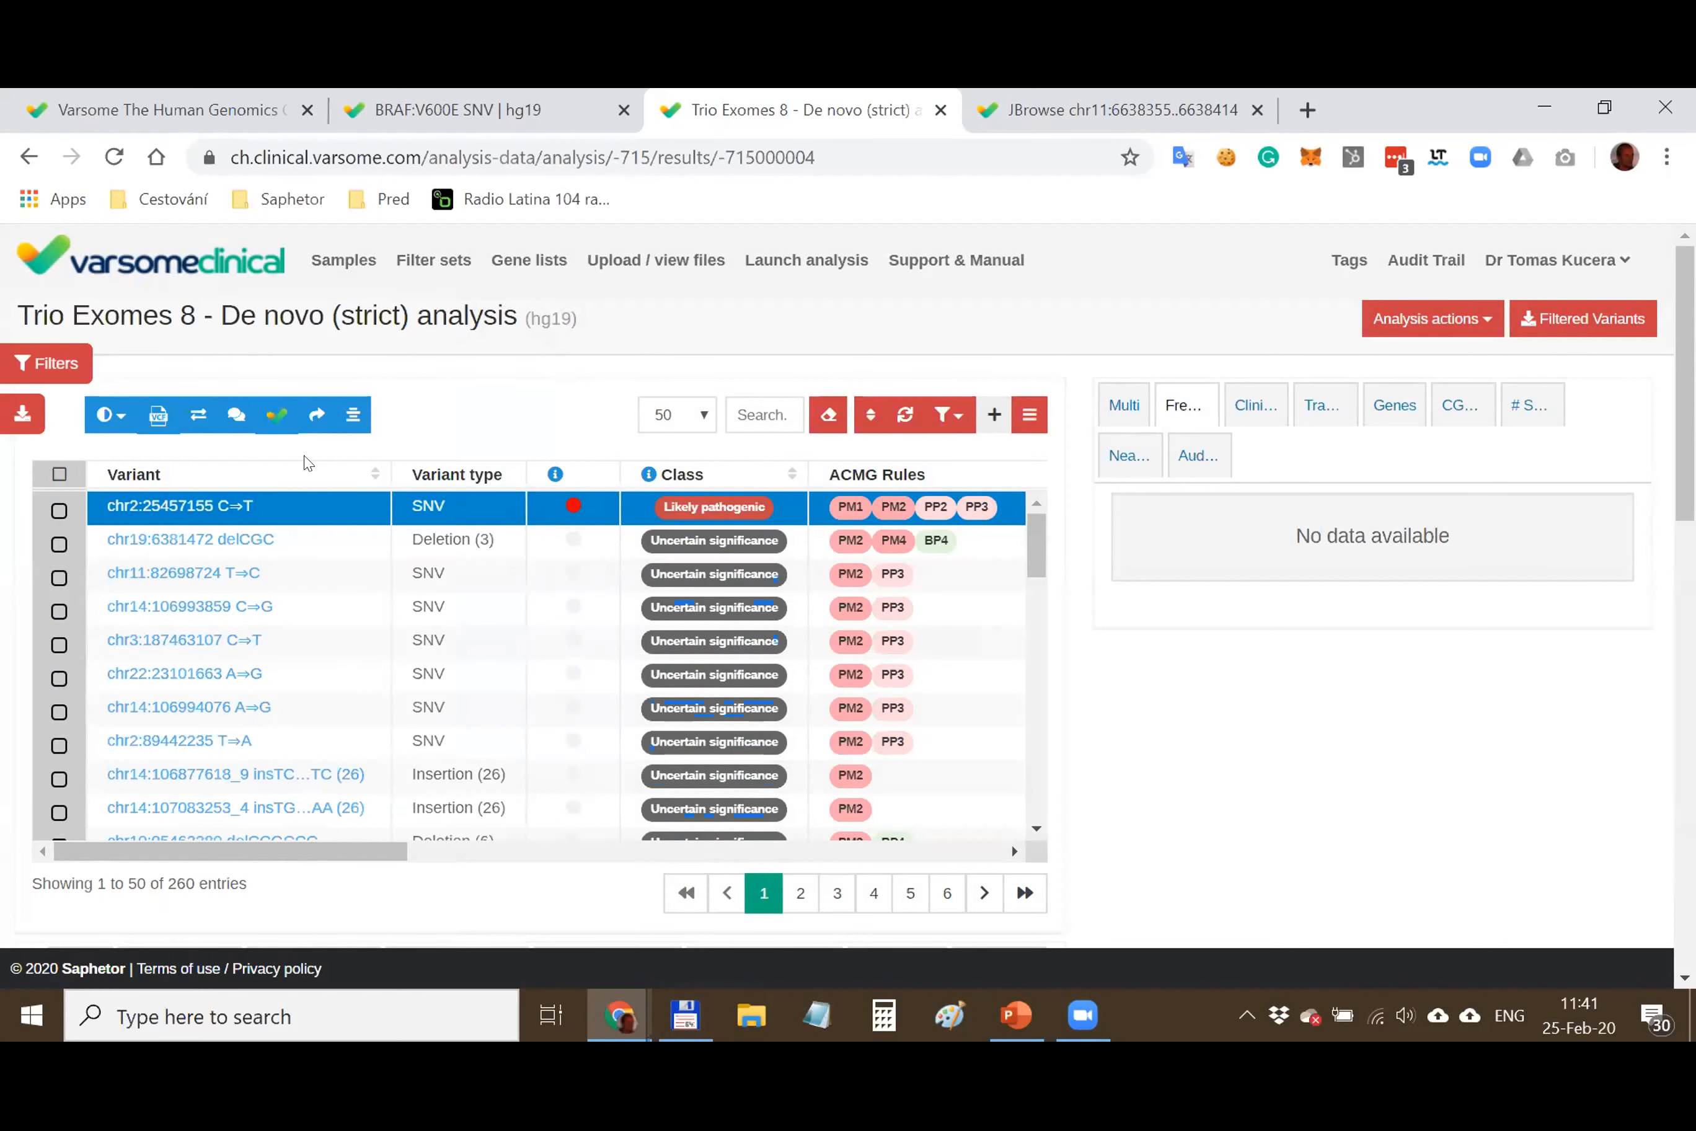
{"action": "left_click", "coordinate": [44, 362]}
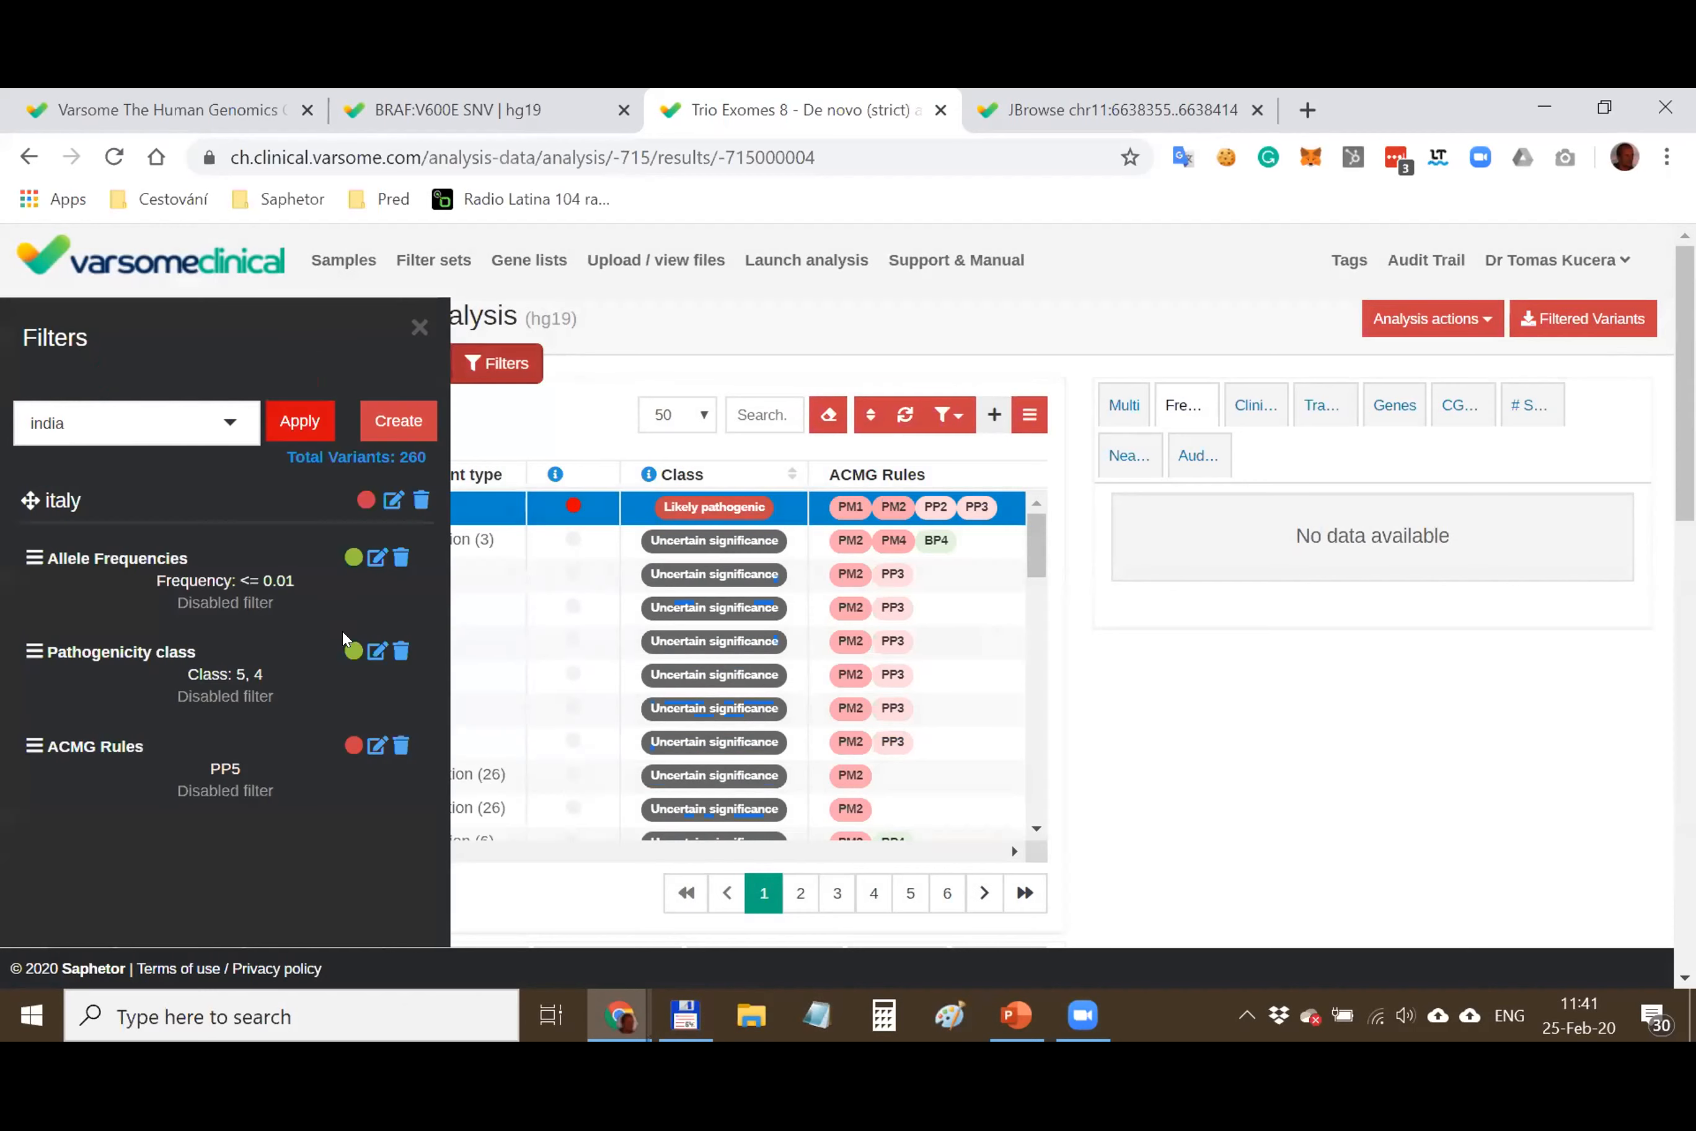
{"action": "left_click", "coordinate": [365, 501]}
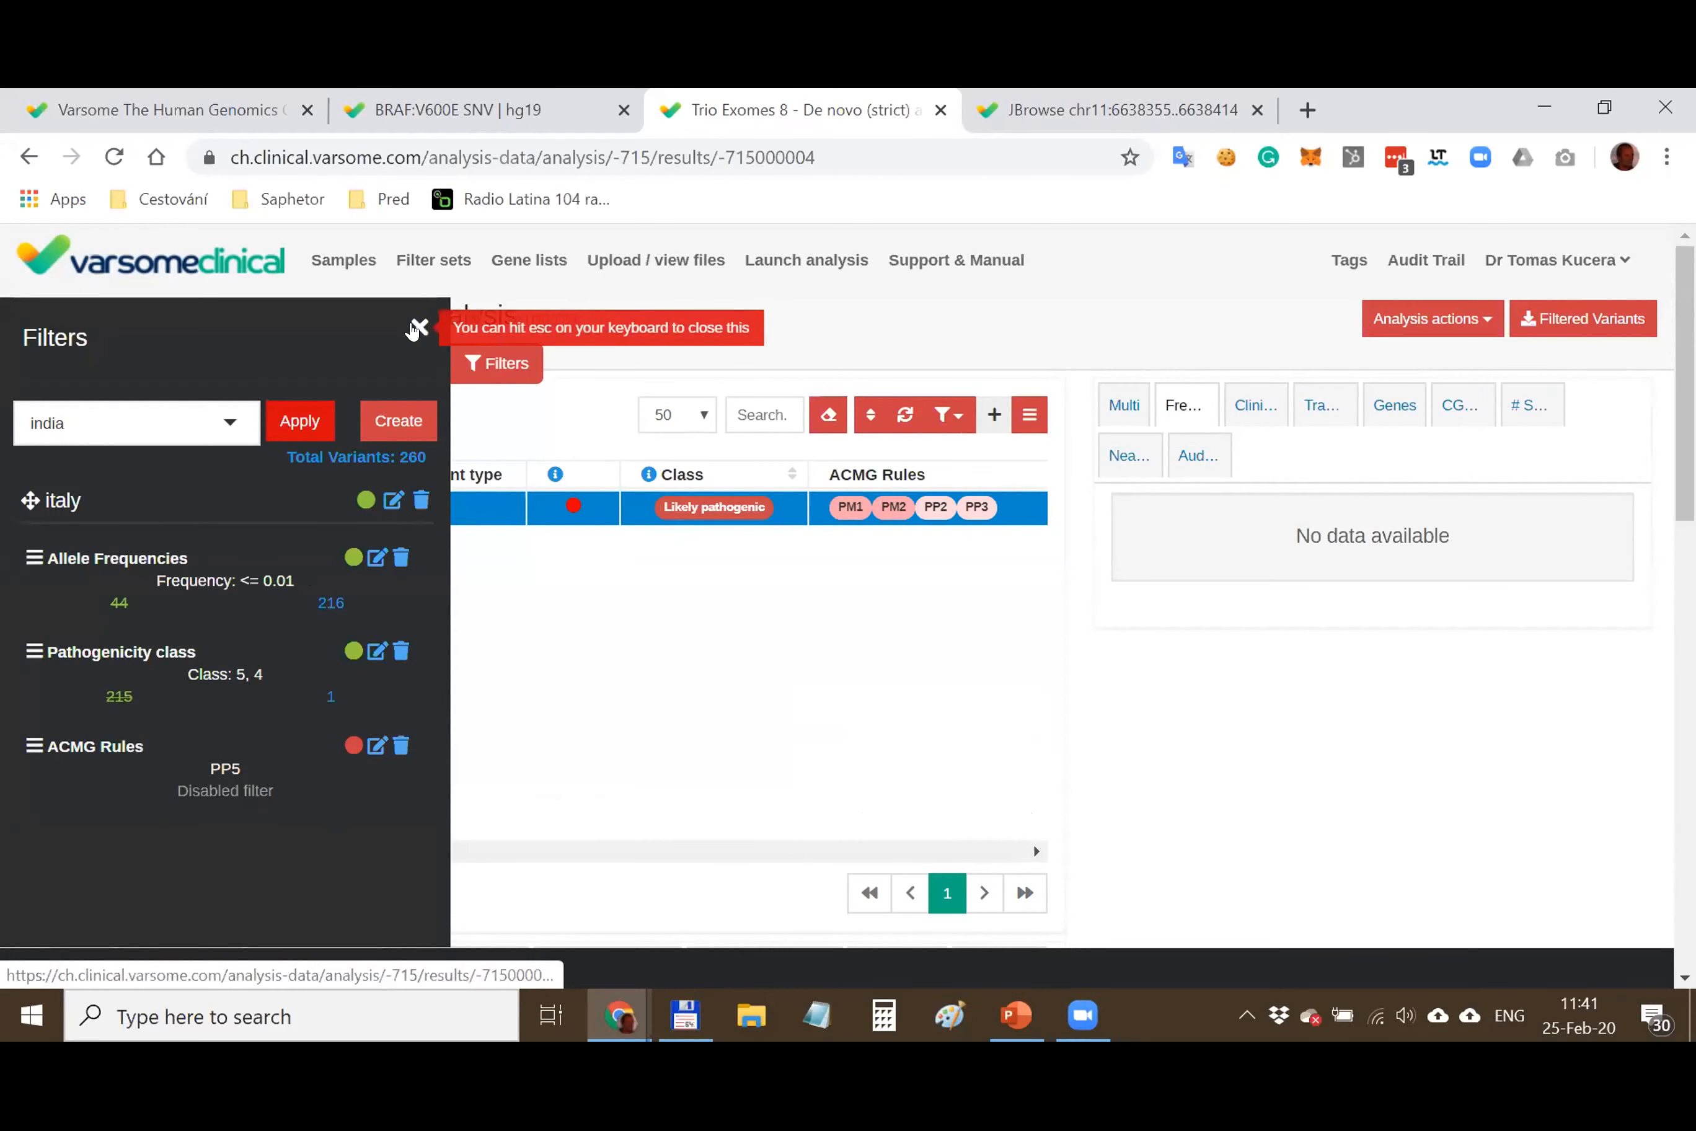
{"action": "left_click", "coordinate": [414, 328]}
Mark the chr2:25457155 C⇒T variant for export and generate a clinical report from the export list
{"action": "mouse_move", "coordinate": [803, 261]}
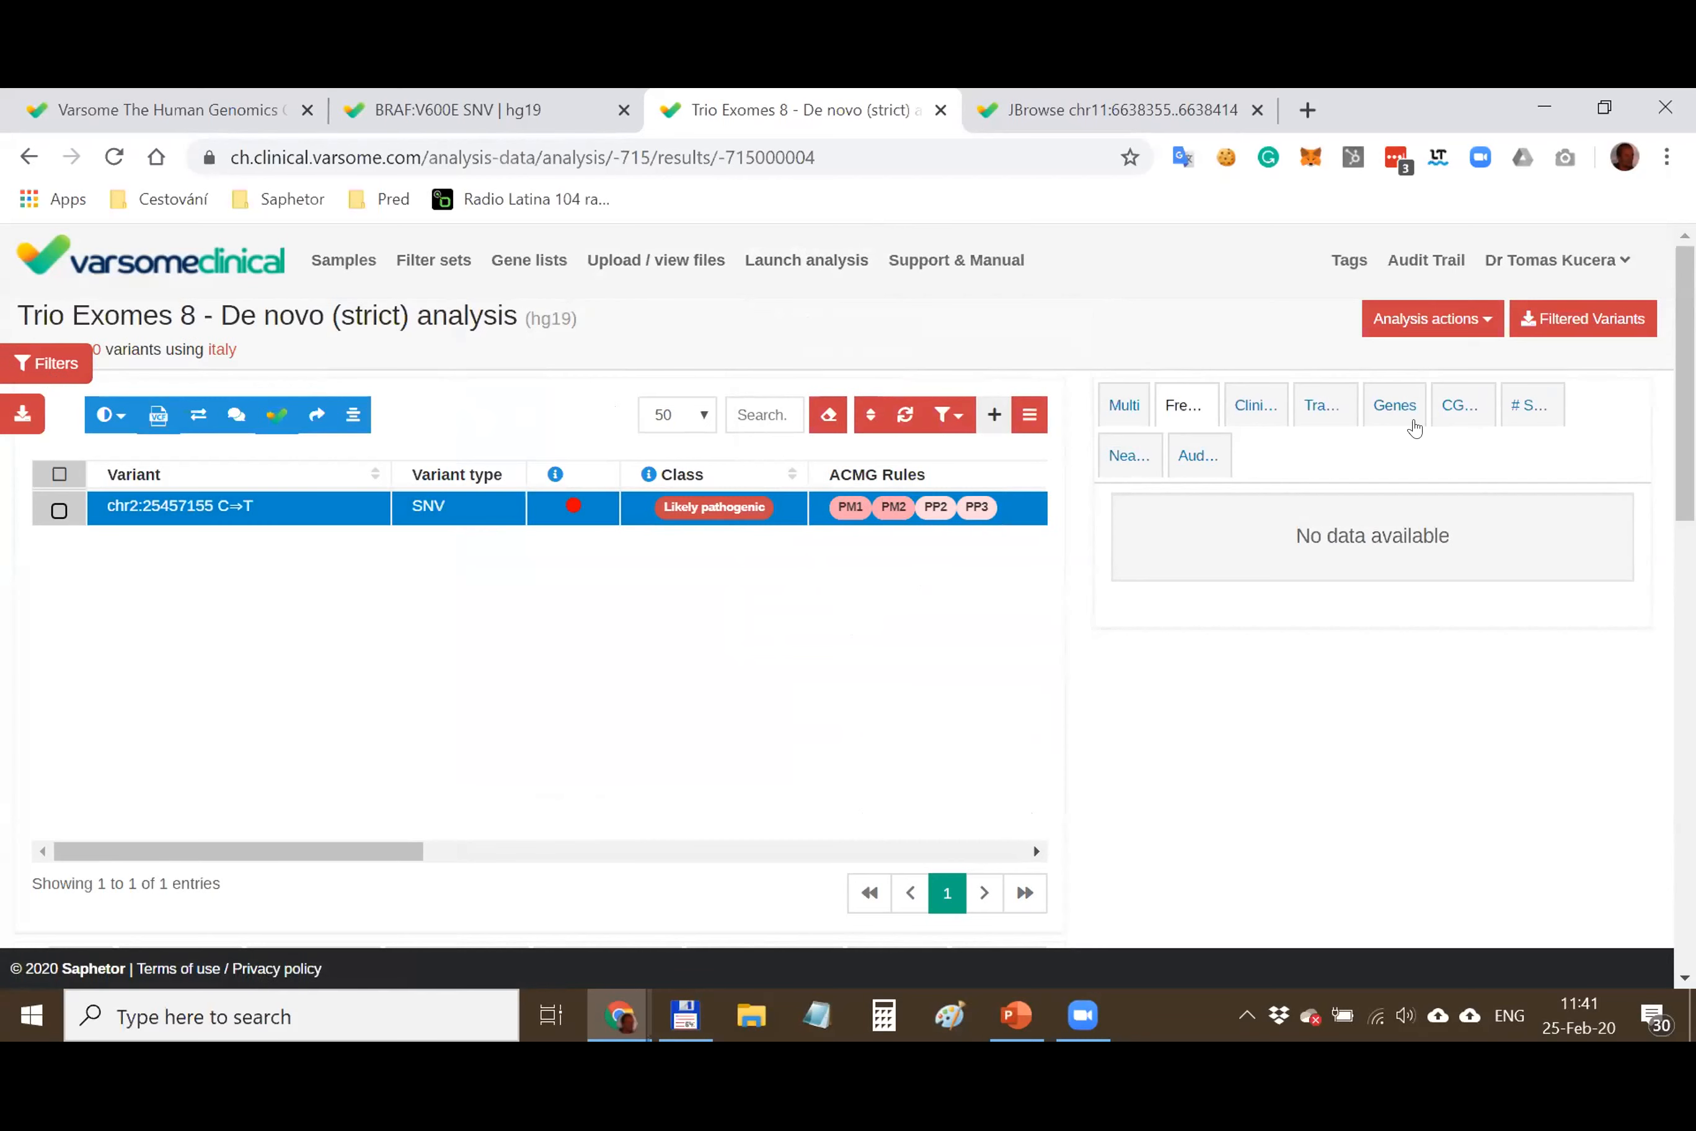
{"action": "left_click", "coordinate": [1139, 413]}
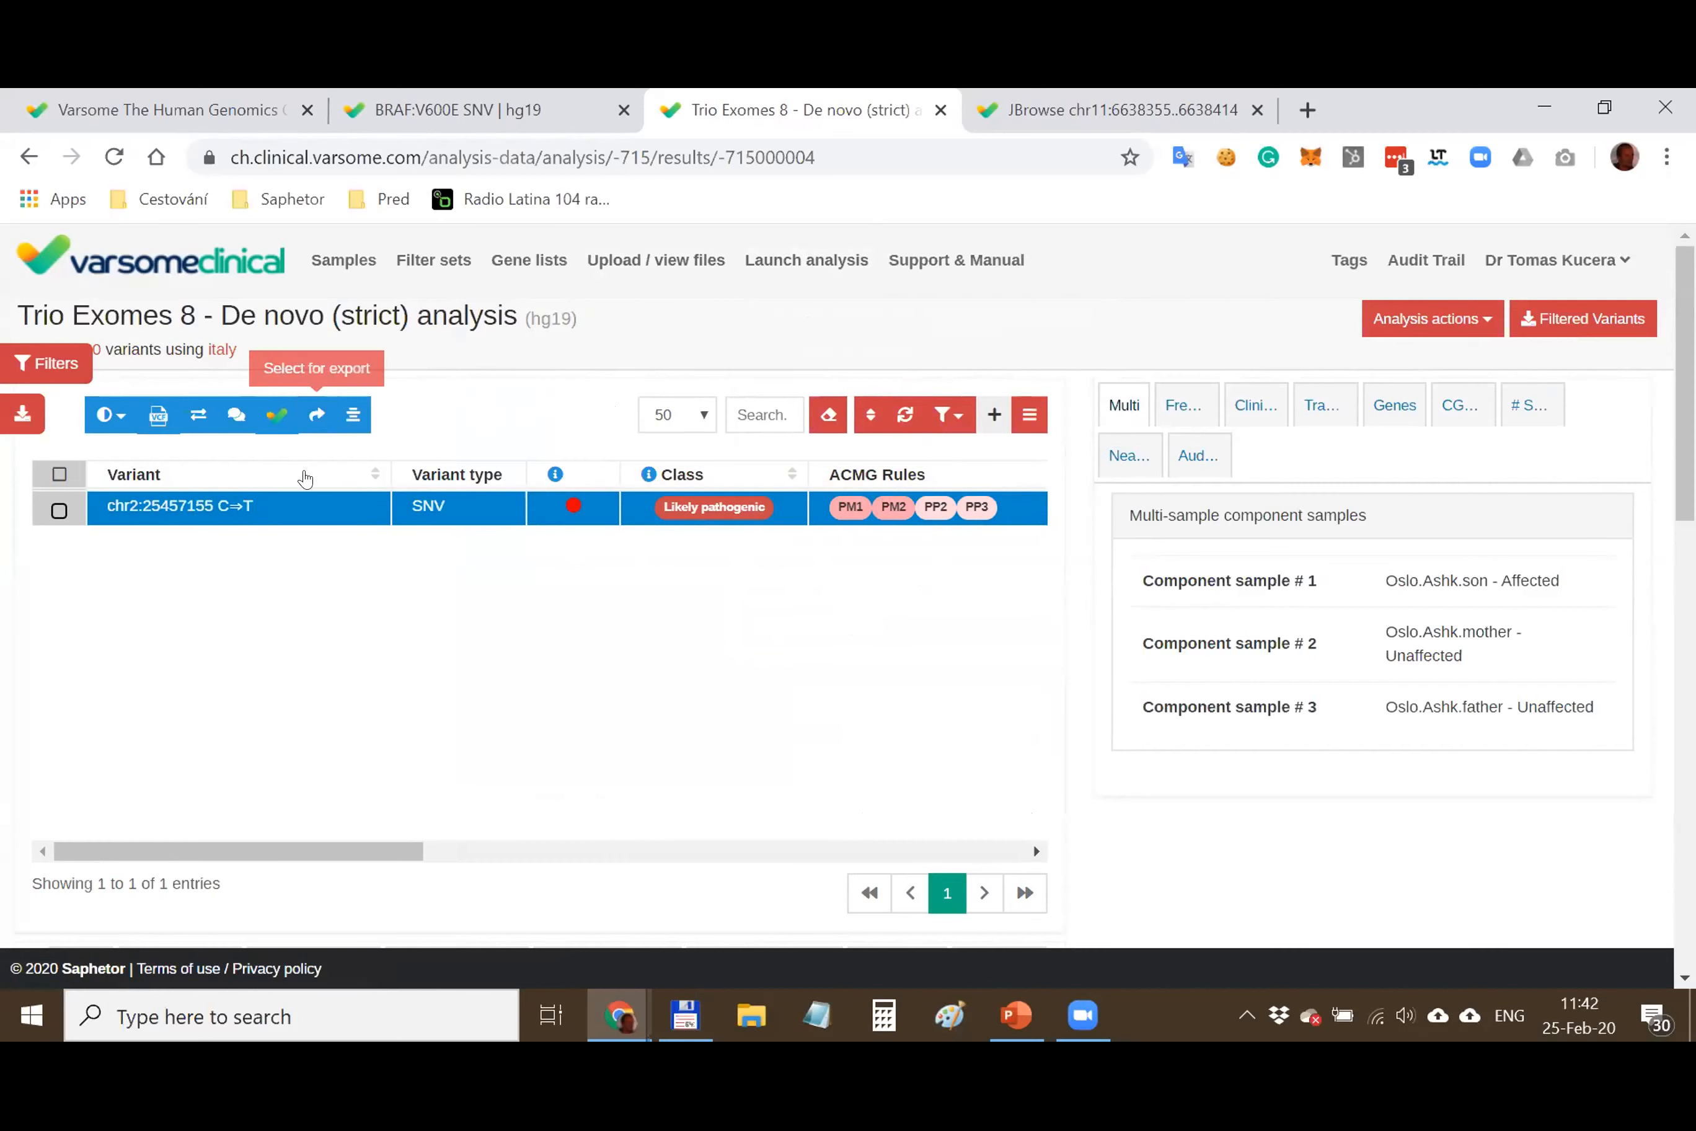
{"action": "left_click", "coordinate": [316, 414]}
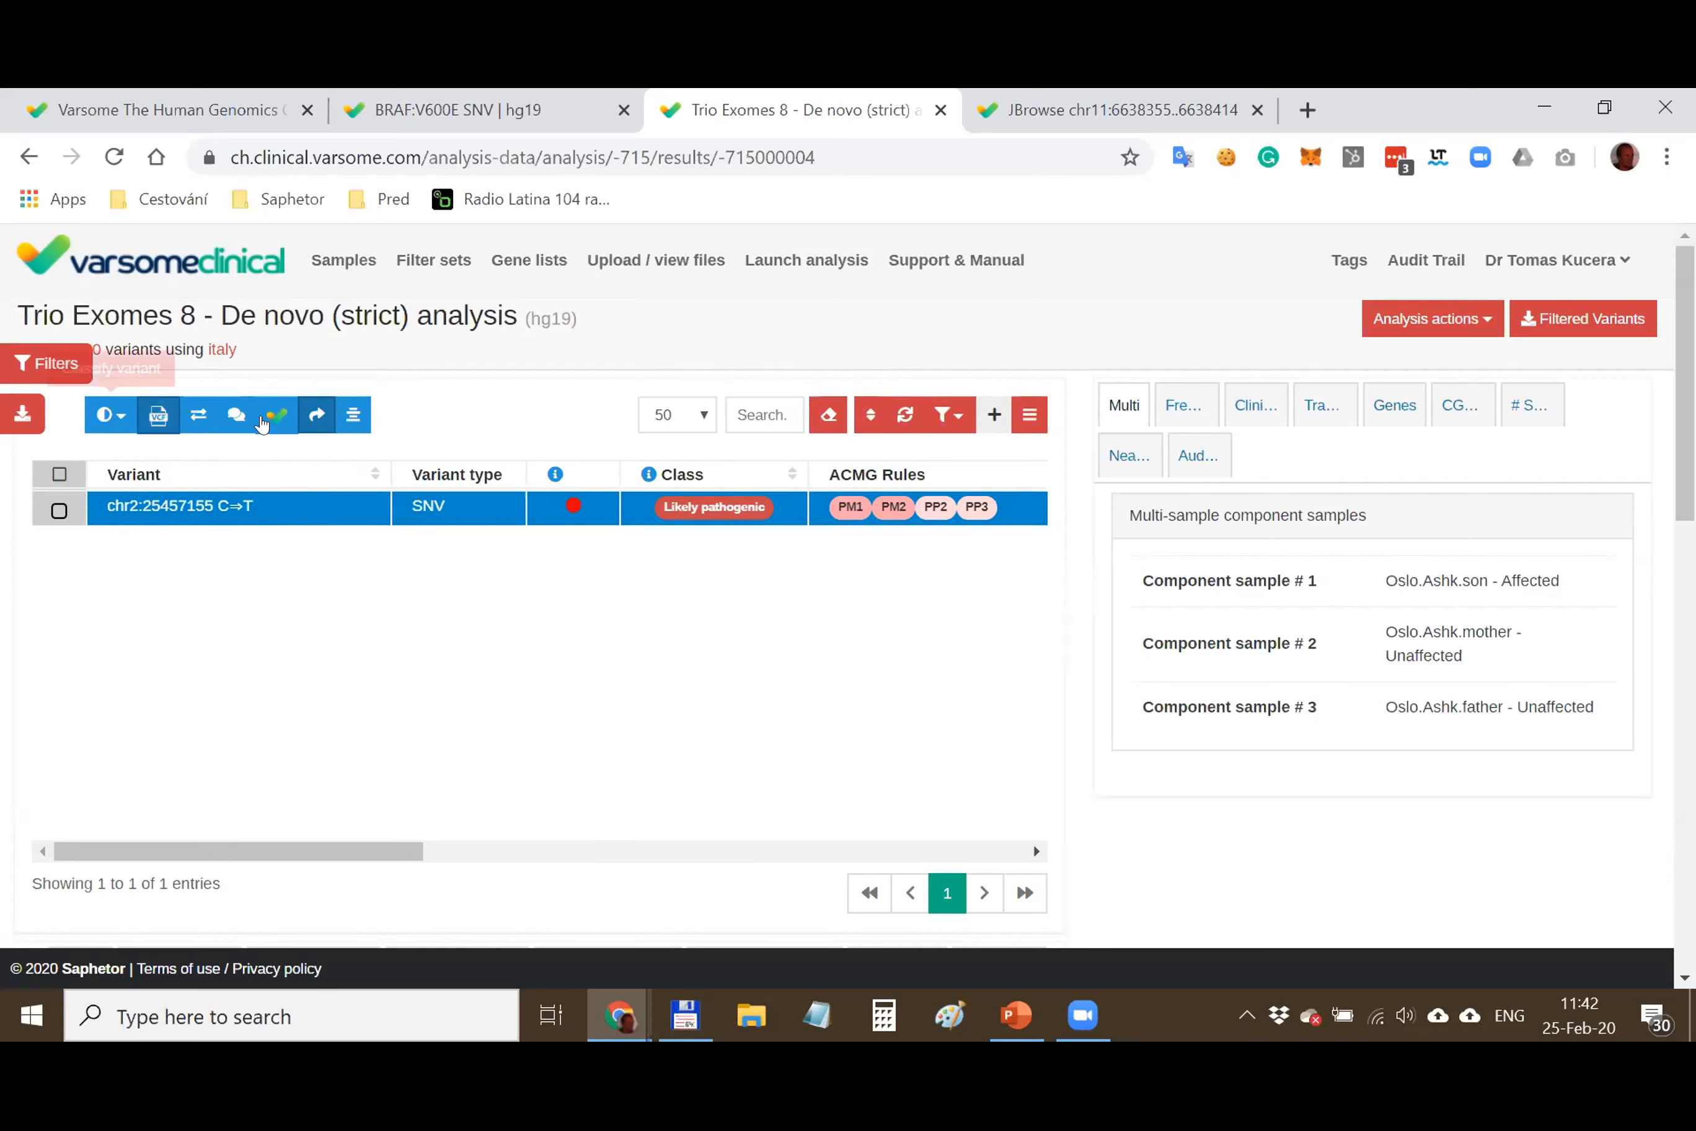
{"action": "left_click", "coordinate": [23, 414]}
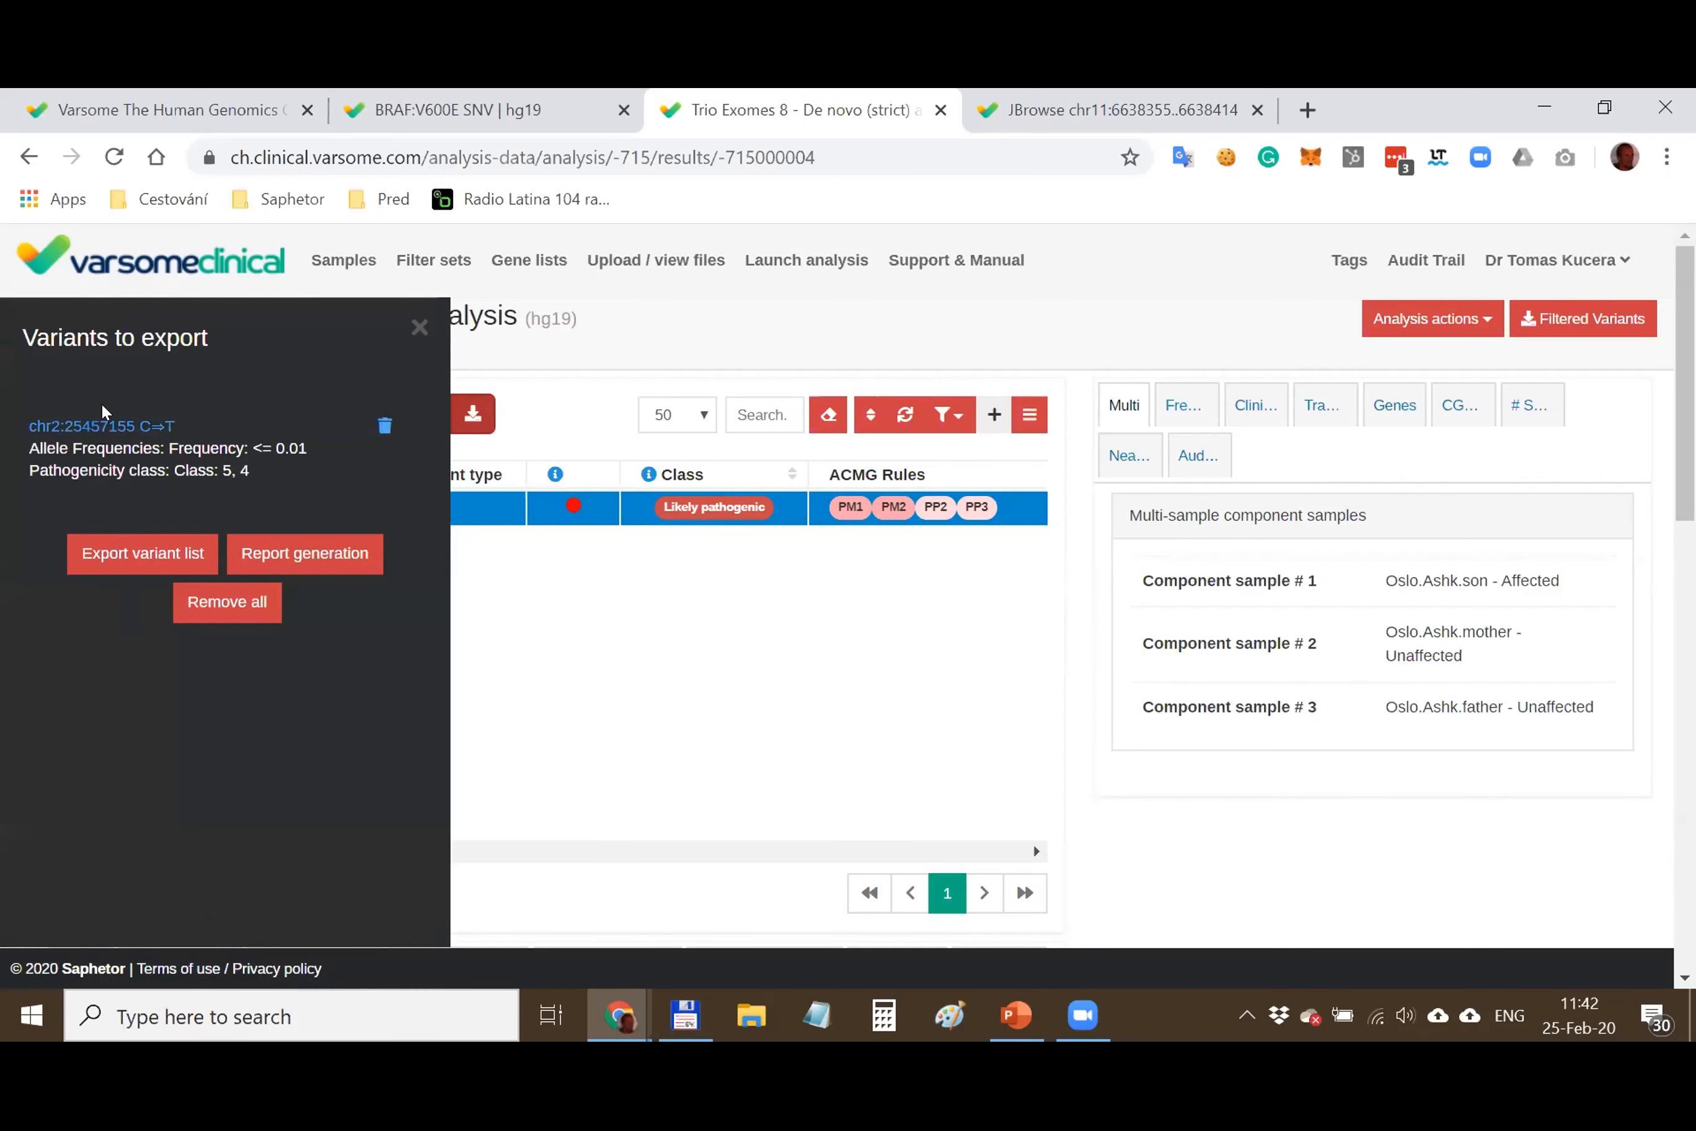
{"action": "left_click", "coordinate": [305, 558]}
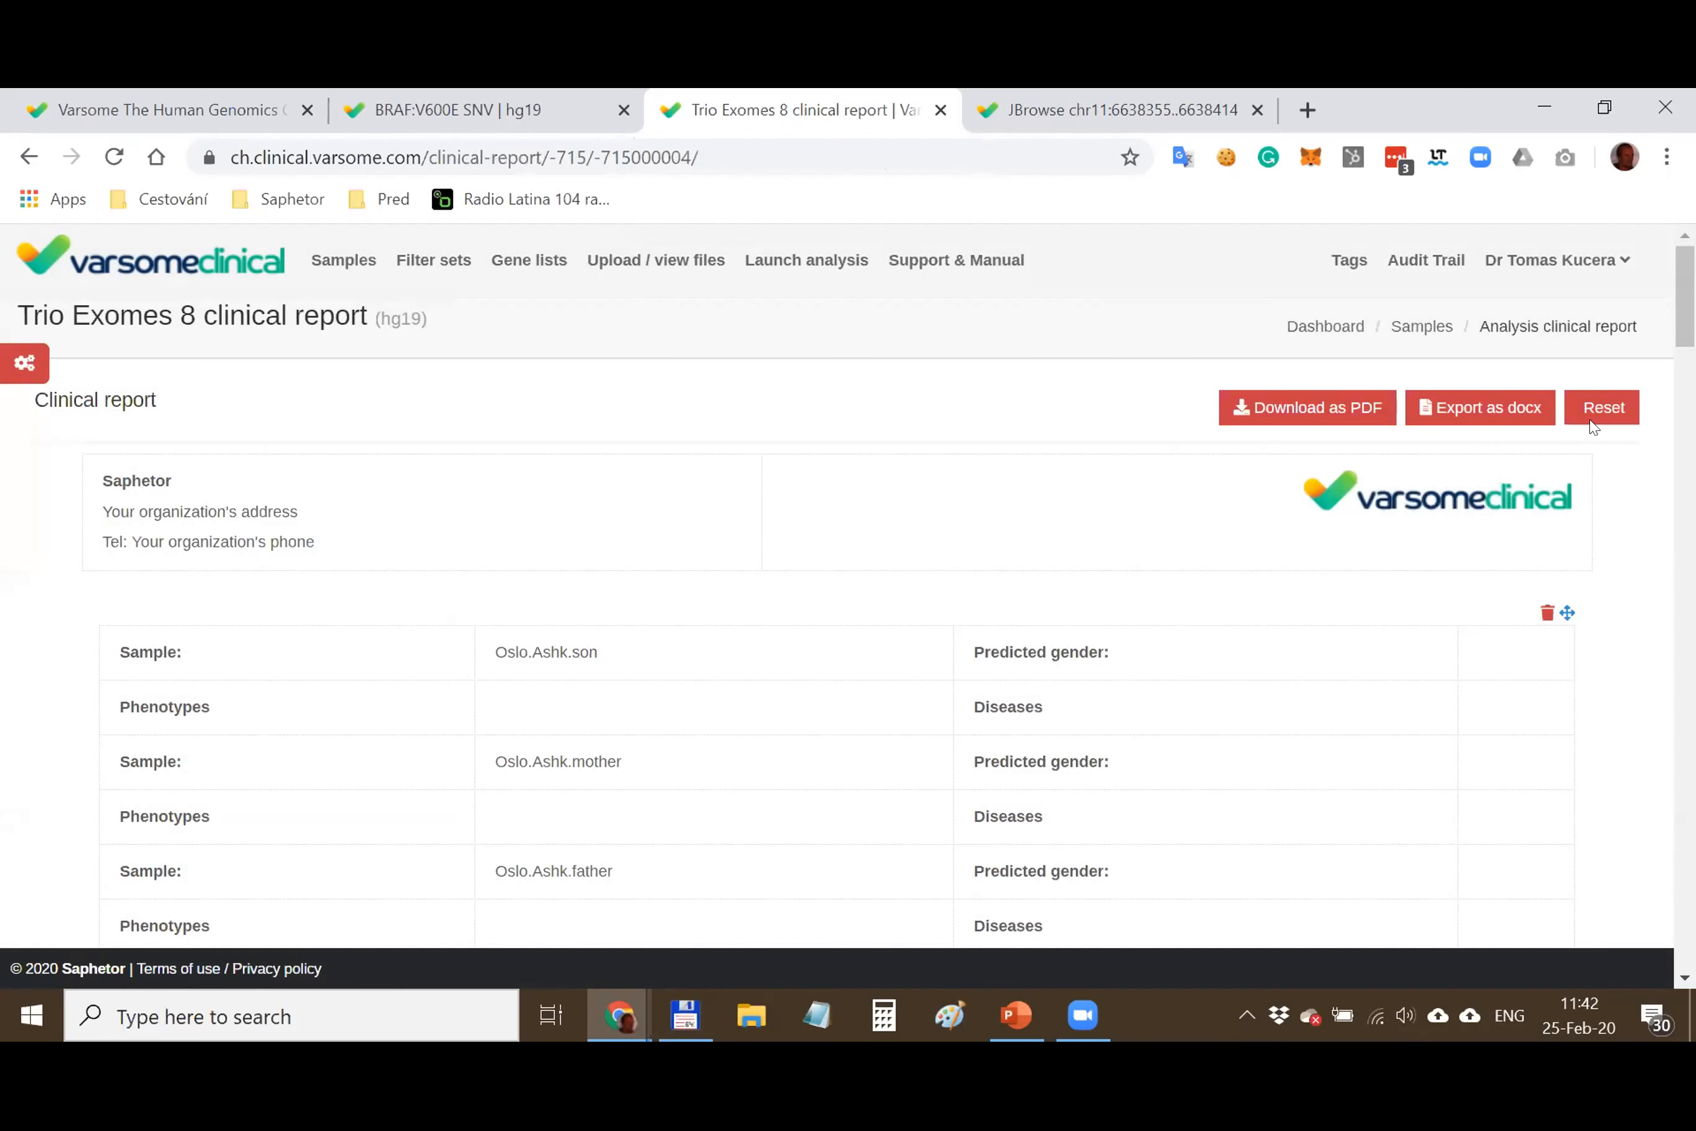
Reset the Trio Exomes 8 report to defaults and try editing the Saphetor header text
{"action": "left_click", "coordinate": [1597, 408]}
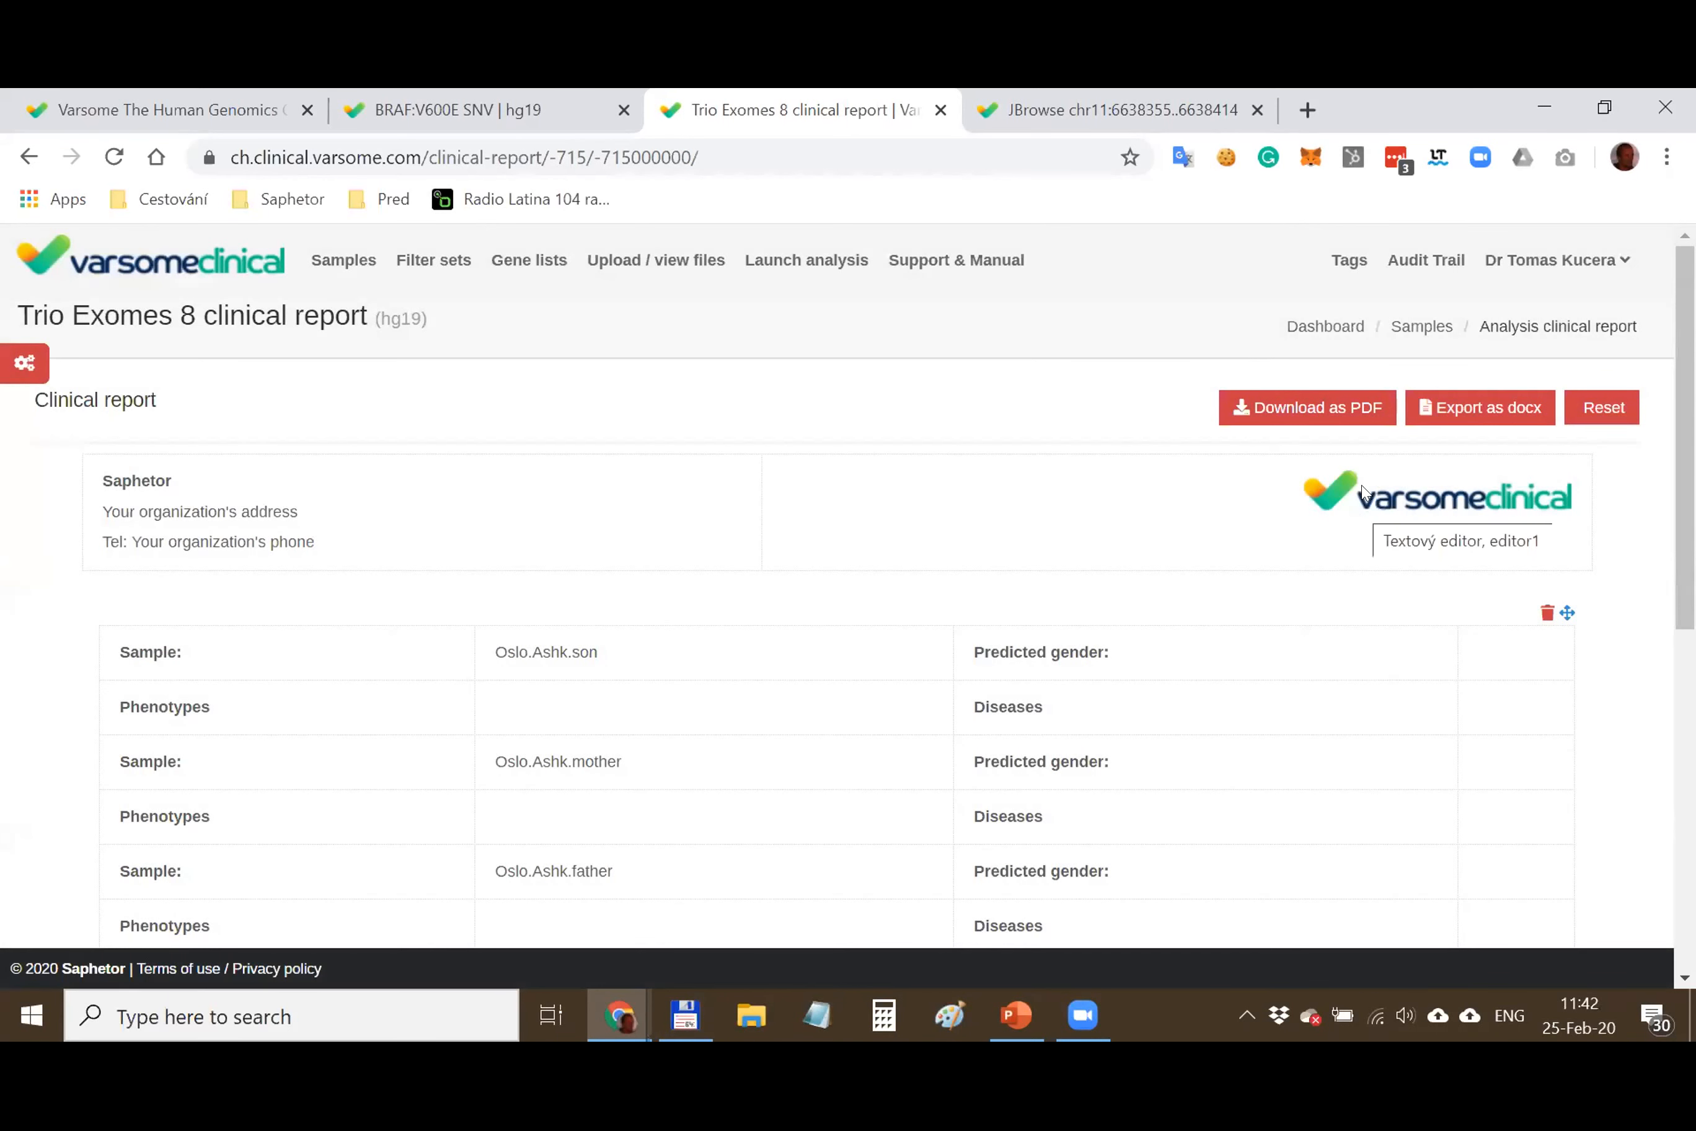
{"action": "left_click", "coordinate": [1354, 507]}
{"action": "left_click", "coordinate": [368, 538]}
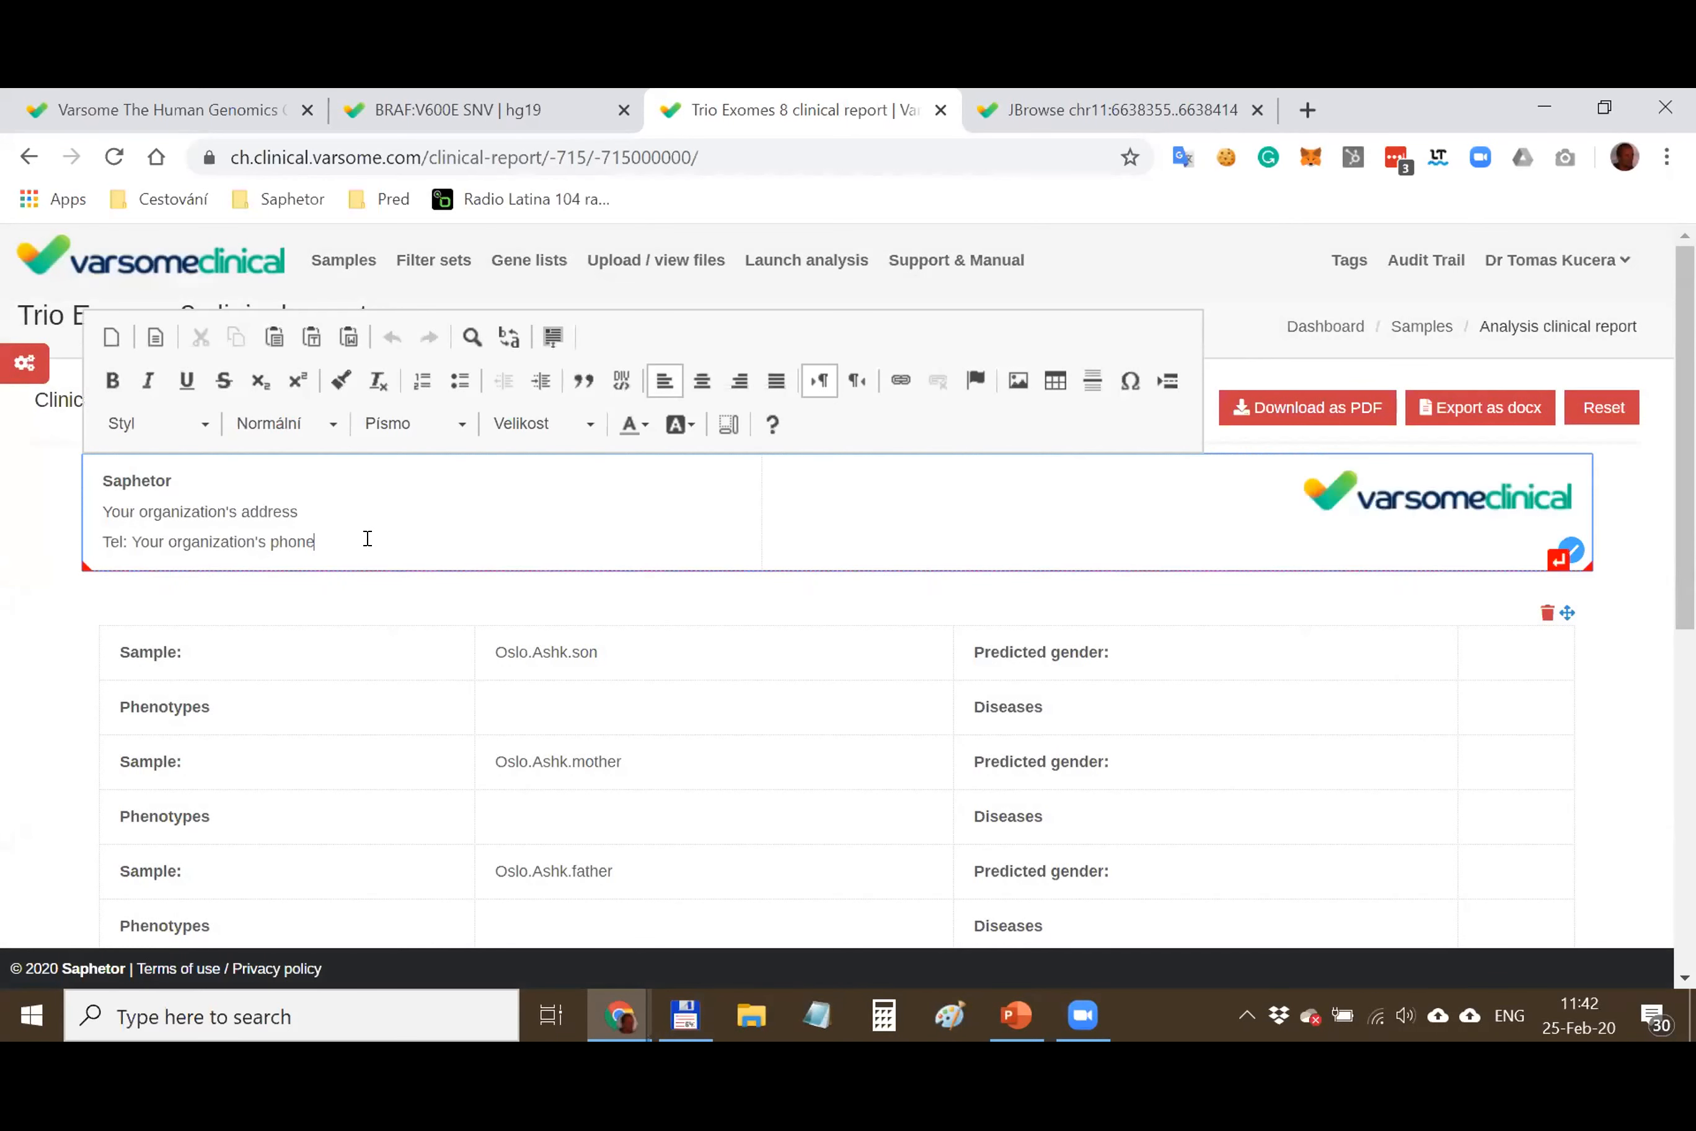
{"action": "left_click_drag", "start_coordinate": [103, 480], "coordinate": [141, 480]}
{"action": "left_click_drag", "start_coordinate": [391, 541], "coordinate": [94, 480]}
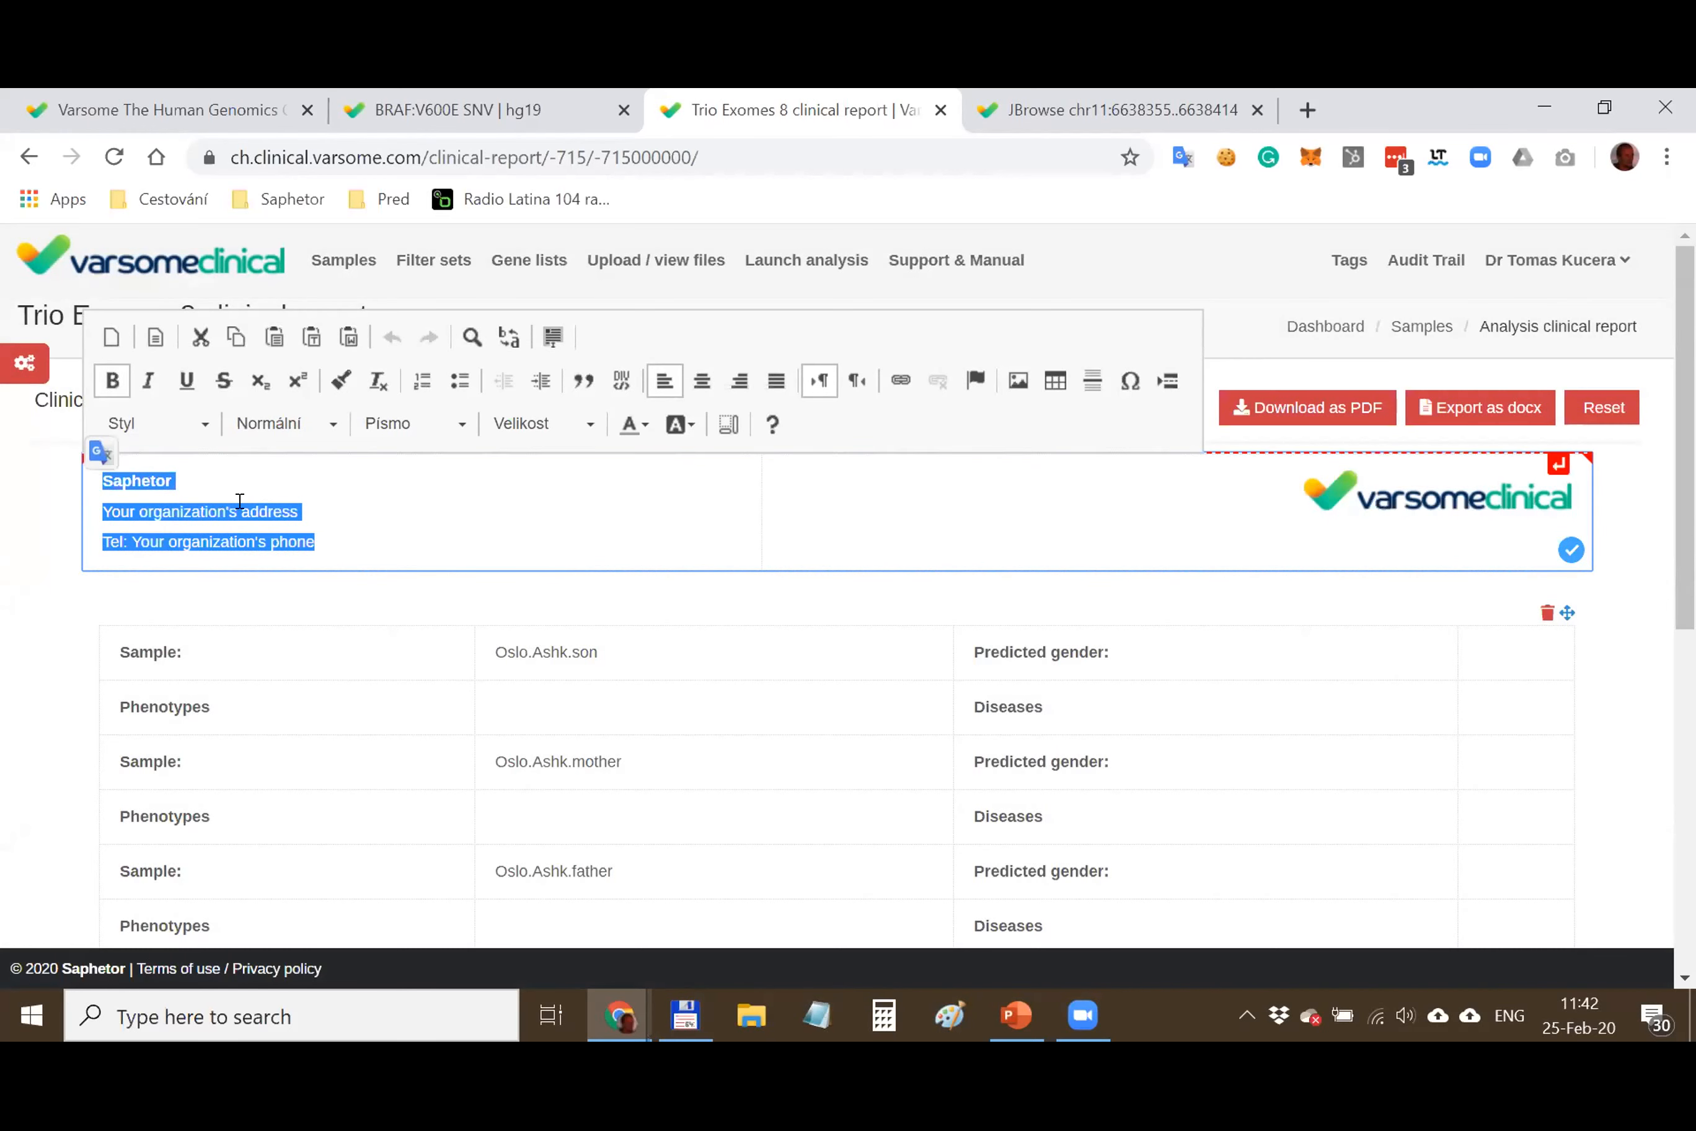
{"action": "left_click", "coordinate": [227, 475]}
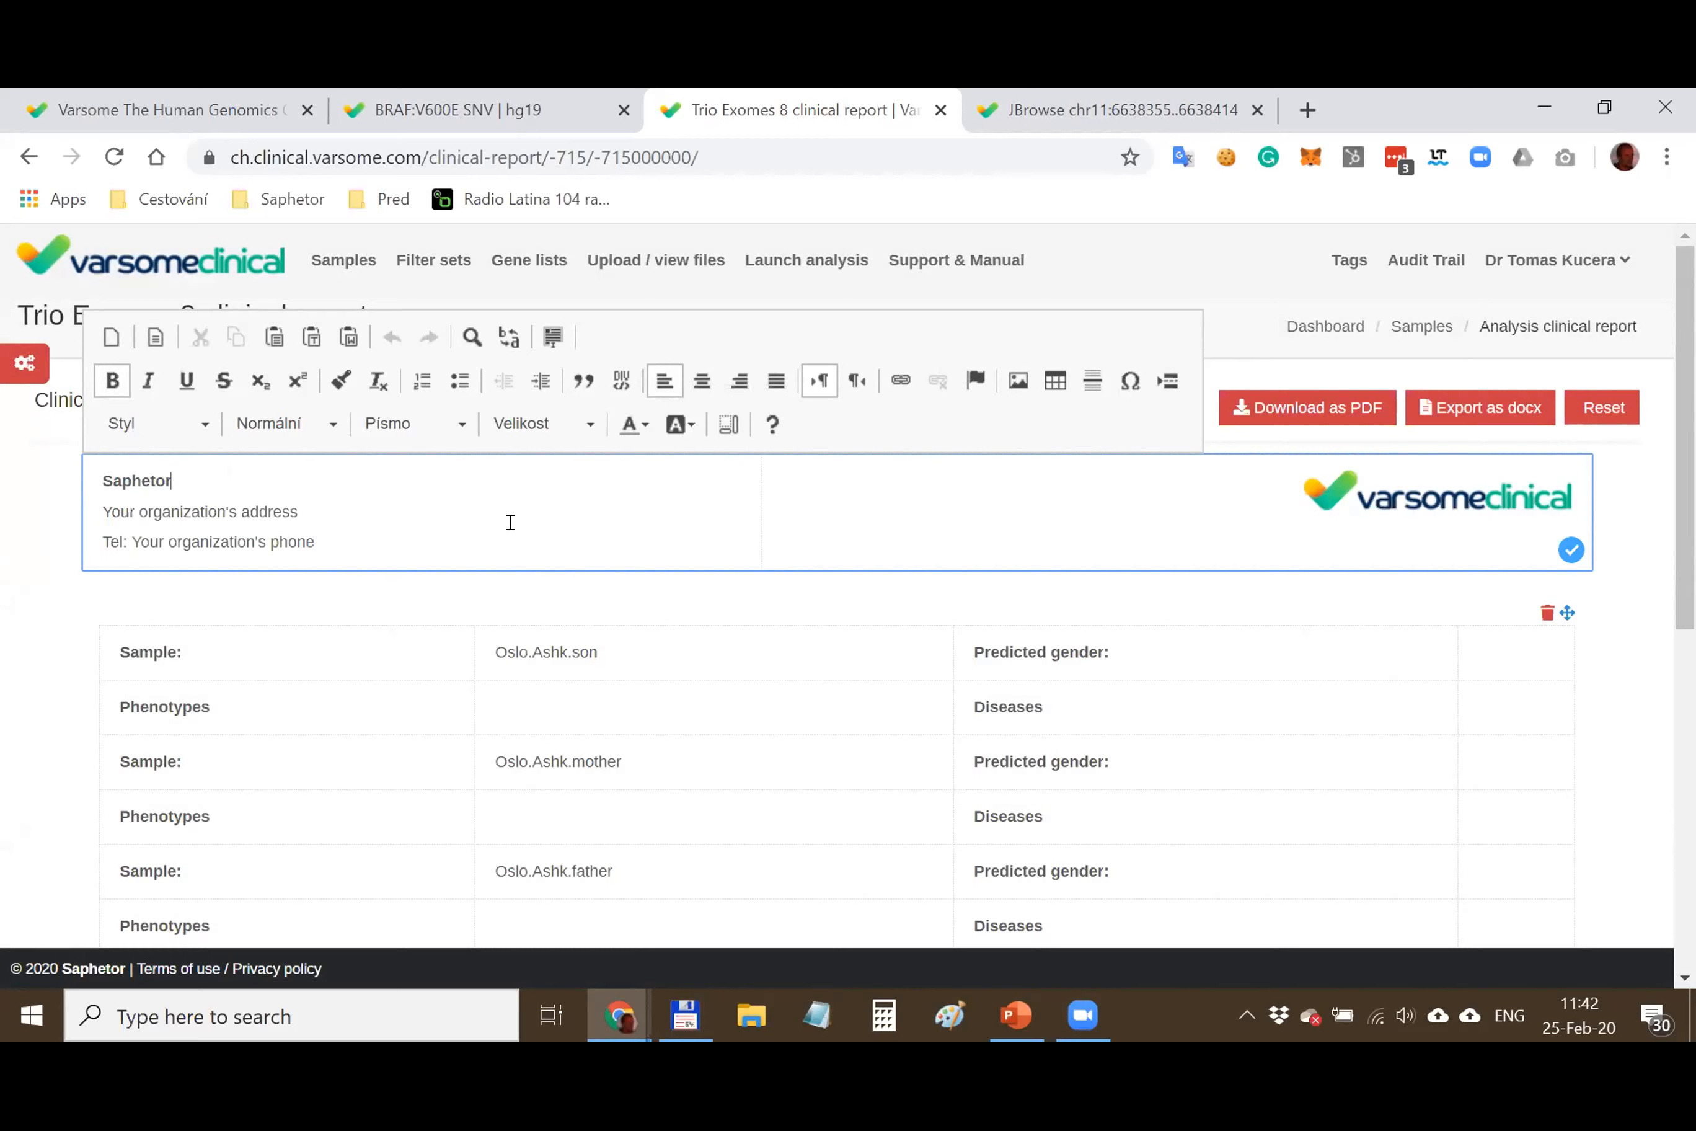
{"action": "left_click", "coordinate": [538, 590]}
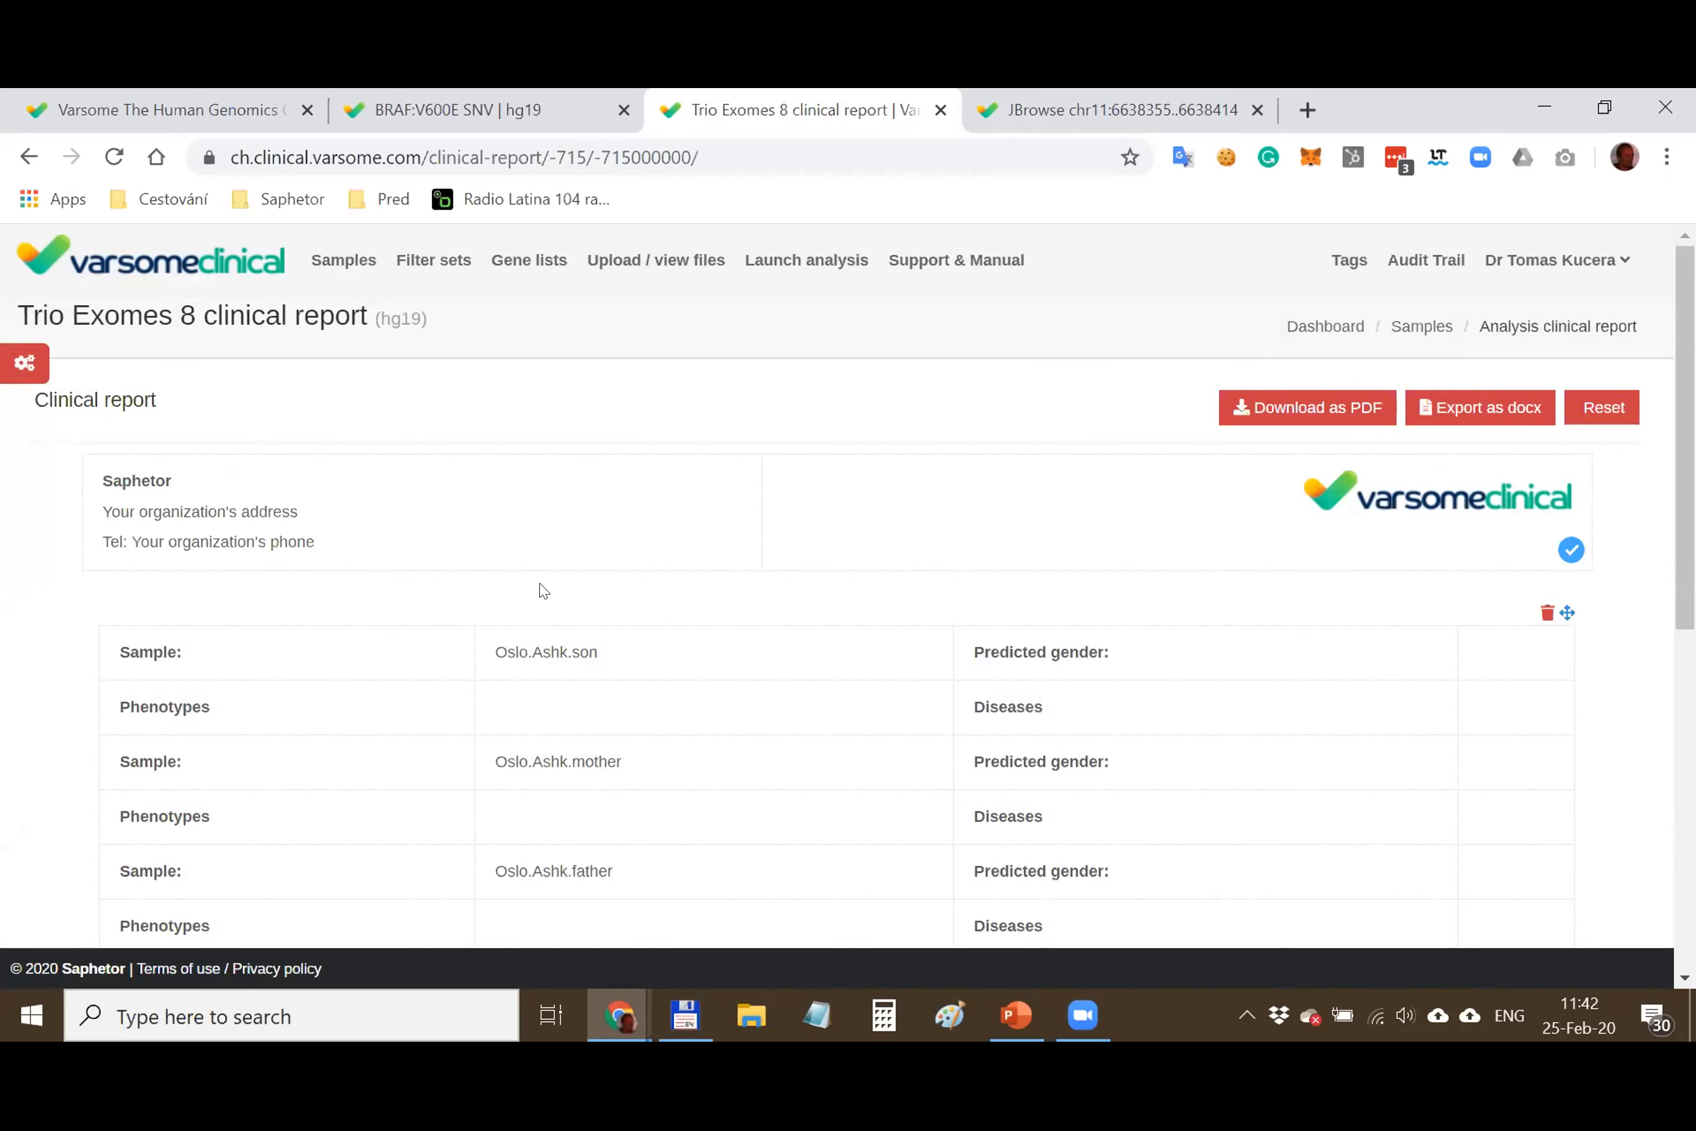
{"action": "scroll", "coordinate": [543, 584], "scroll_direction": "down", "scroll_amount": 2}
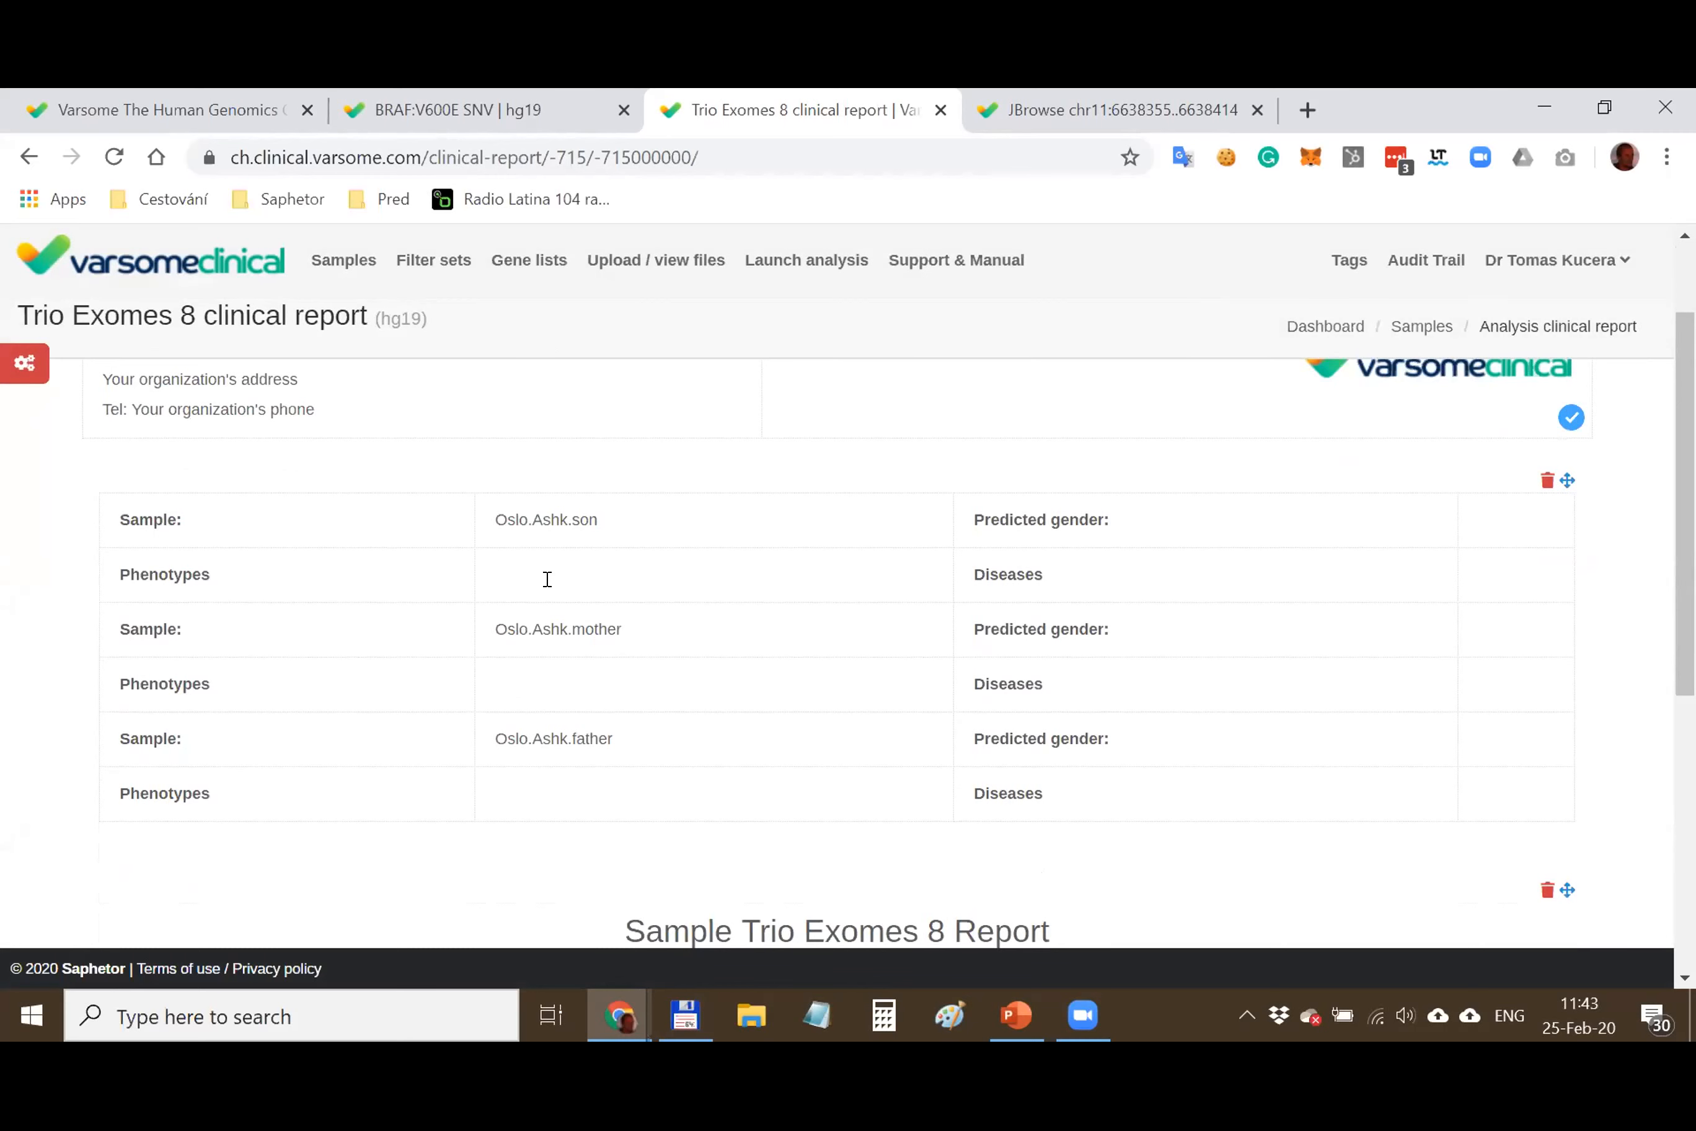
{"action": "scroll", "coordinate": [637, 560], "scroll_direction": "down", "scroll_amount": 6}
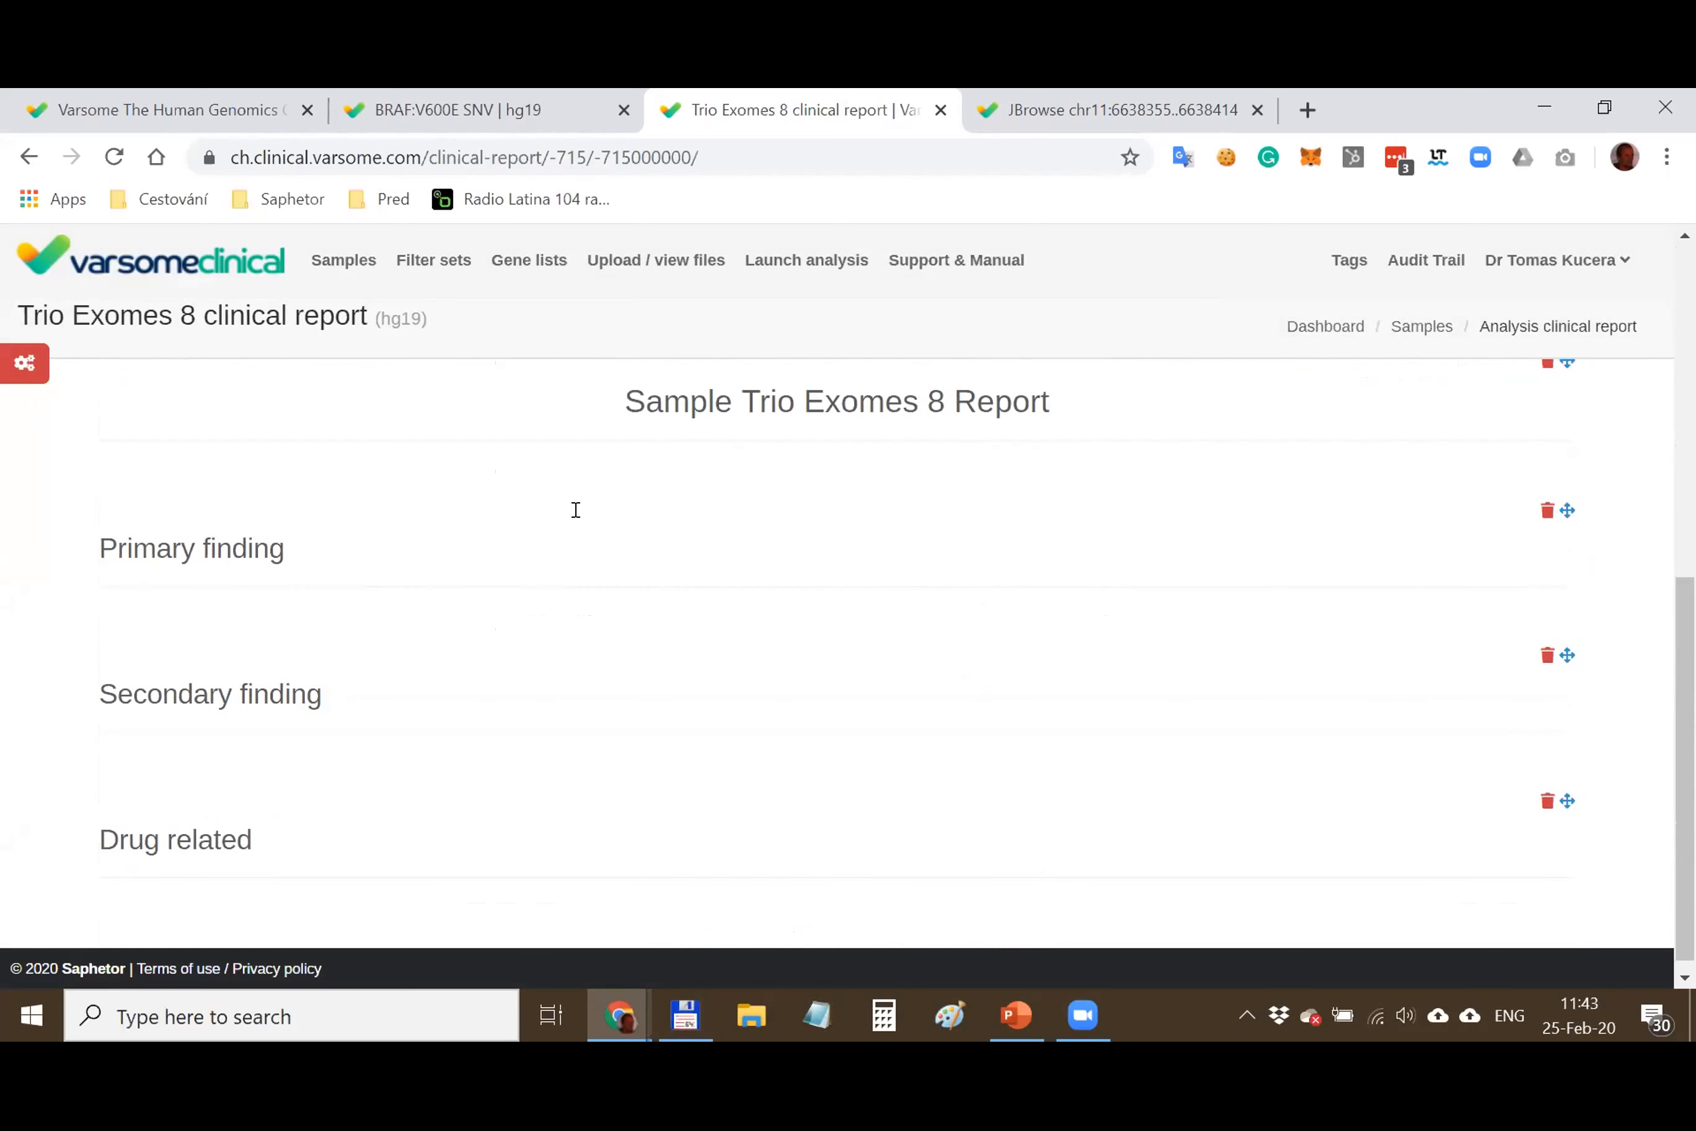
Add a Content Area widget and the Variant information section to the report
{"action": "left_click", "coordinate": [28, 365]}
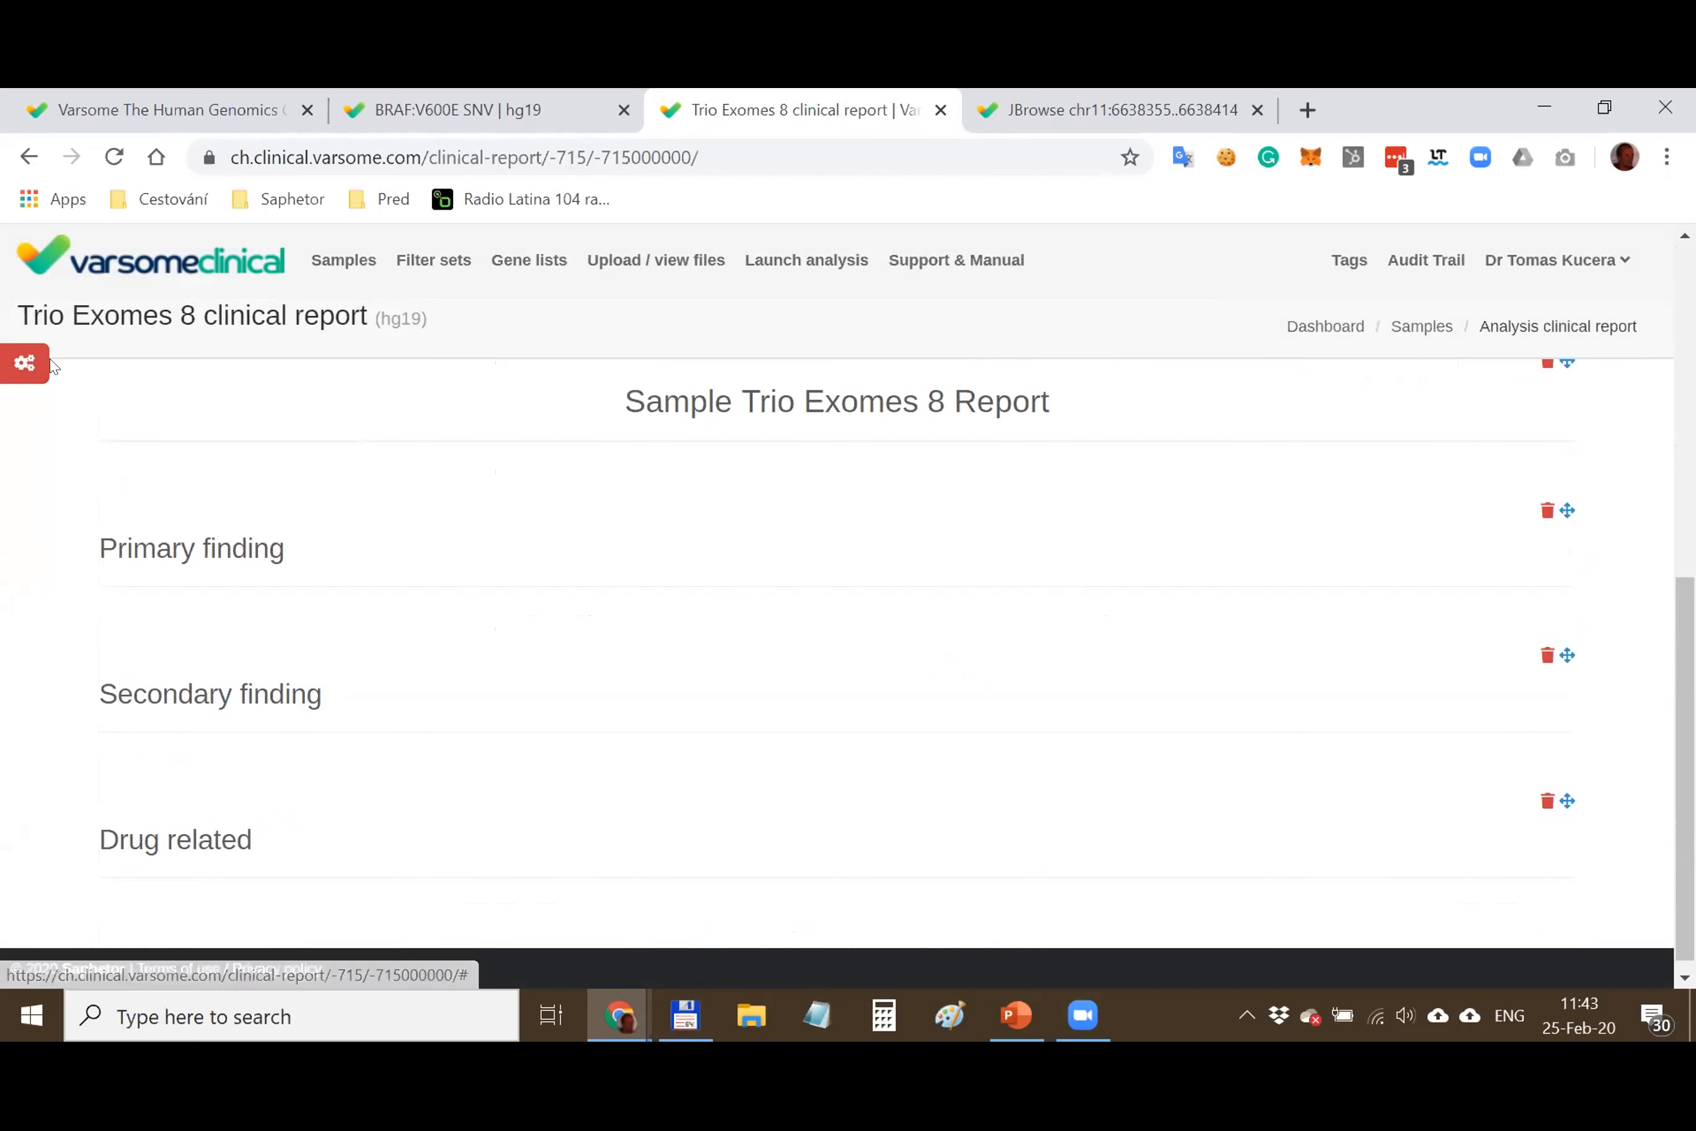
{"action": "scroll", "coordinate": [205, 504], "scroll_direction": "down", "scroll_amount": 5}
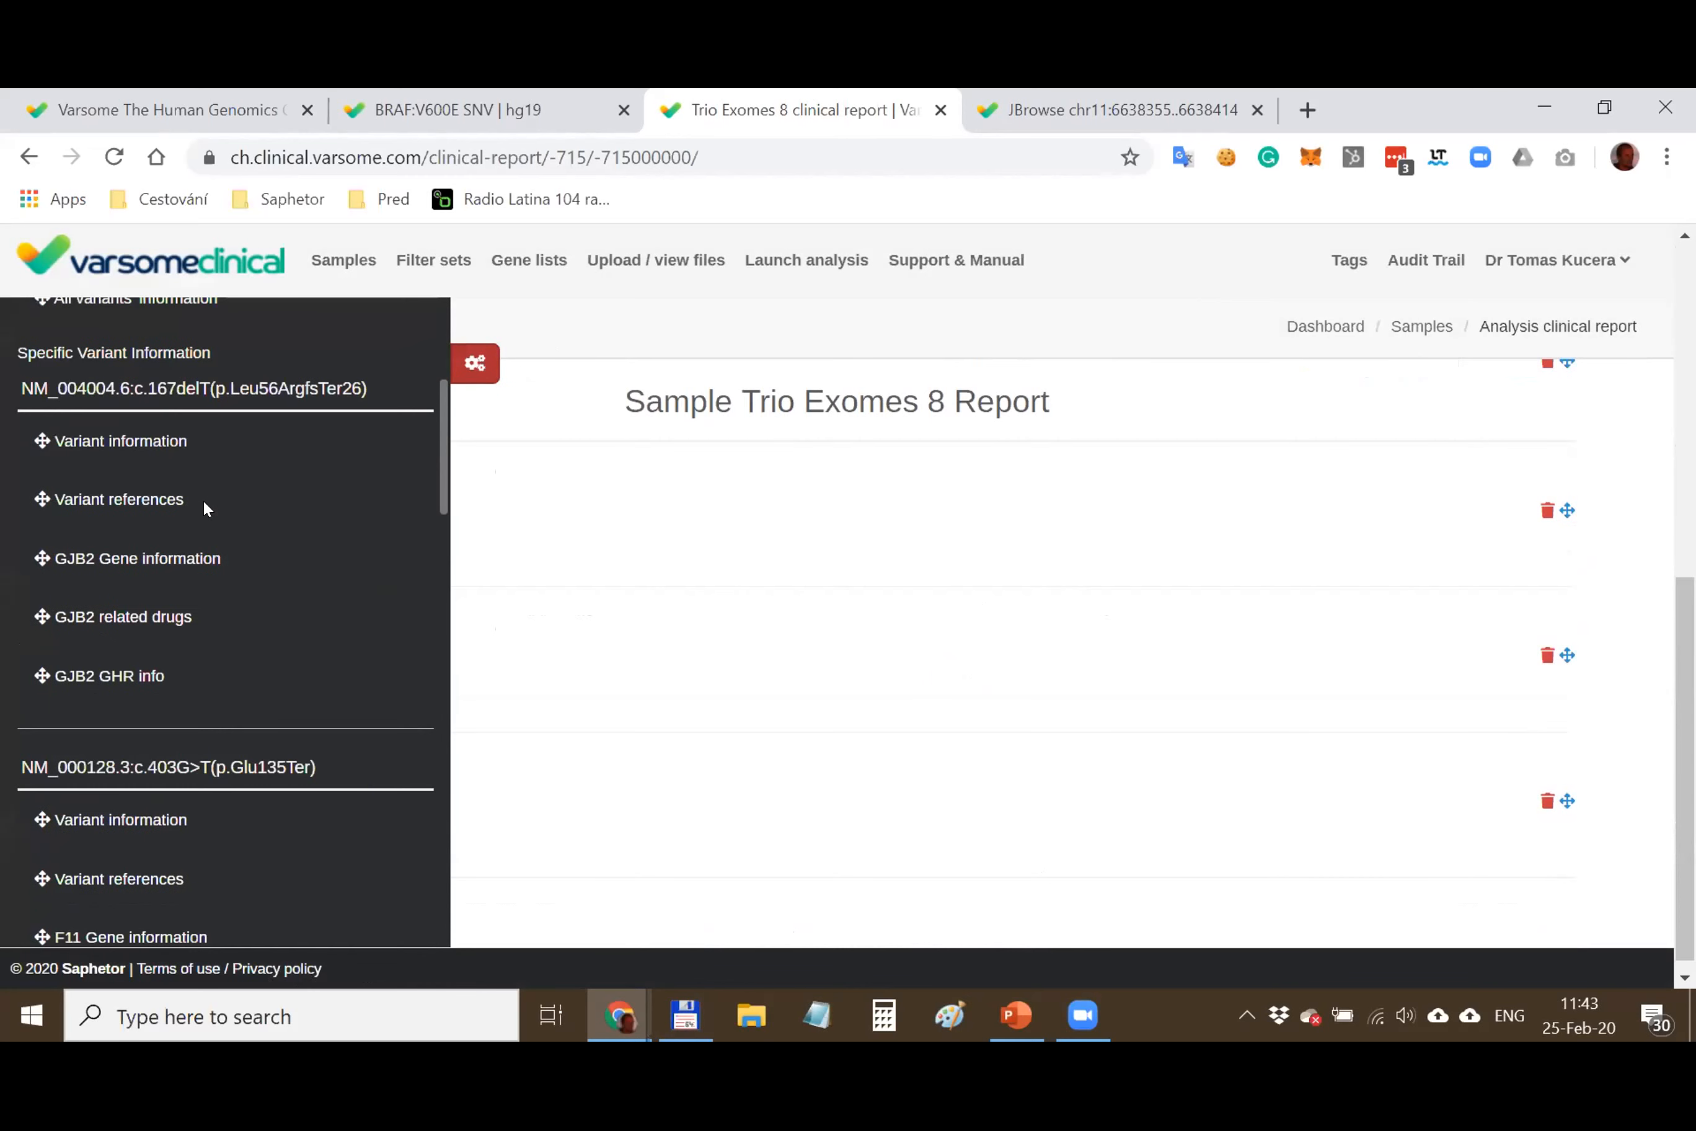
{"action": "scroll", "coordinate": [202, 581], "scroll_direction": "up", "scroll_amount": 3}
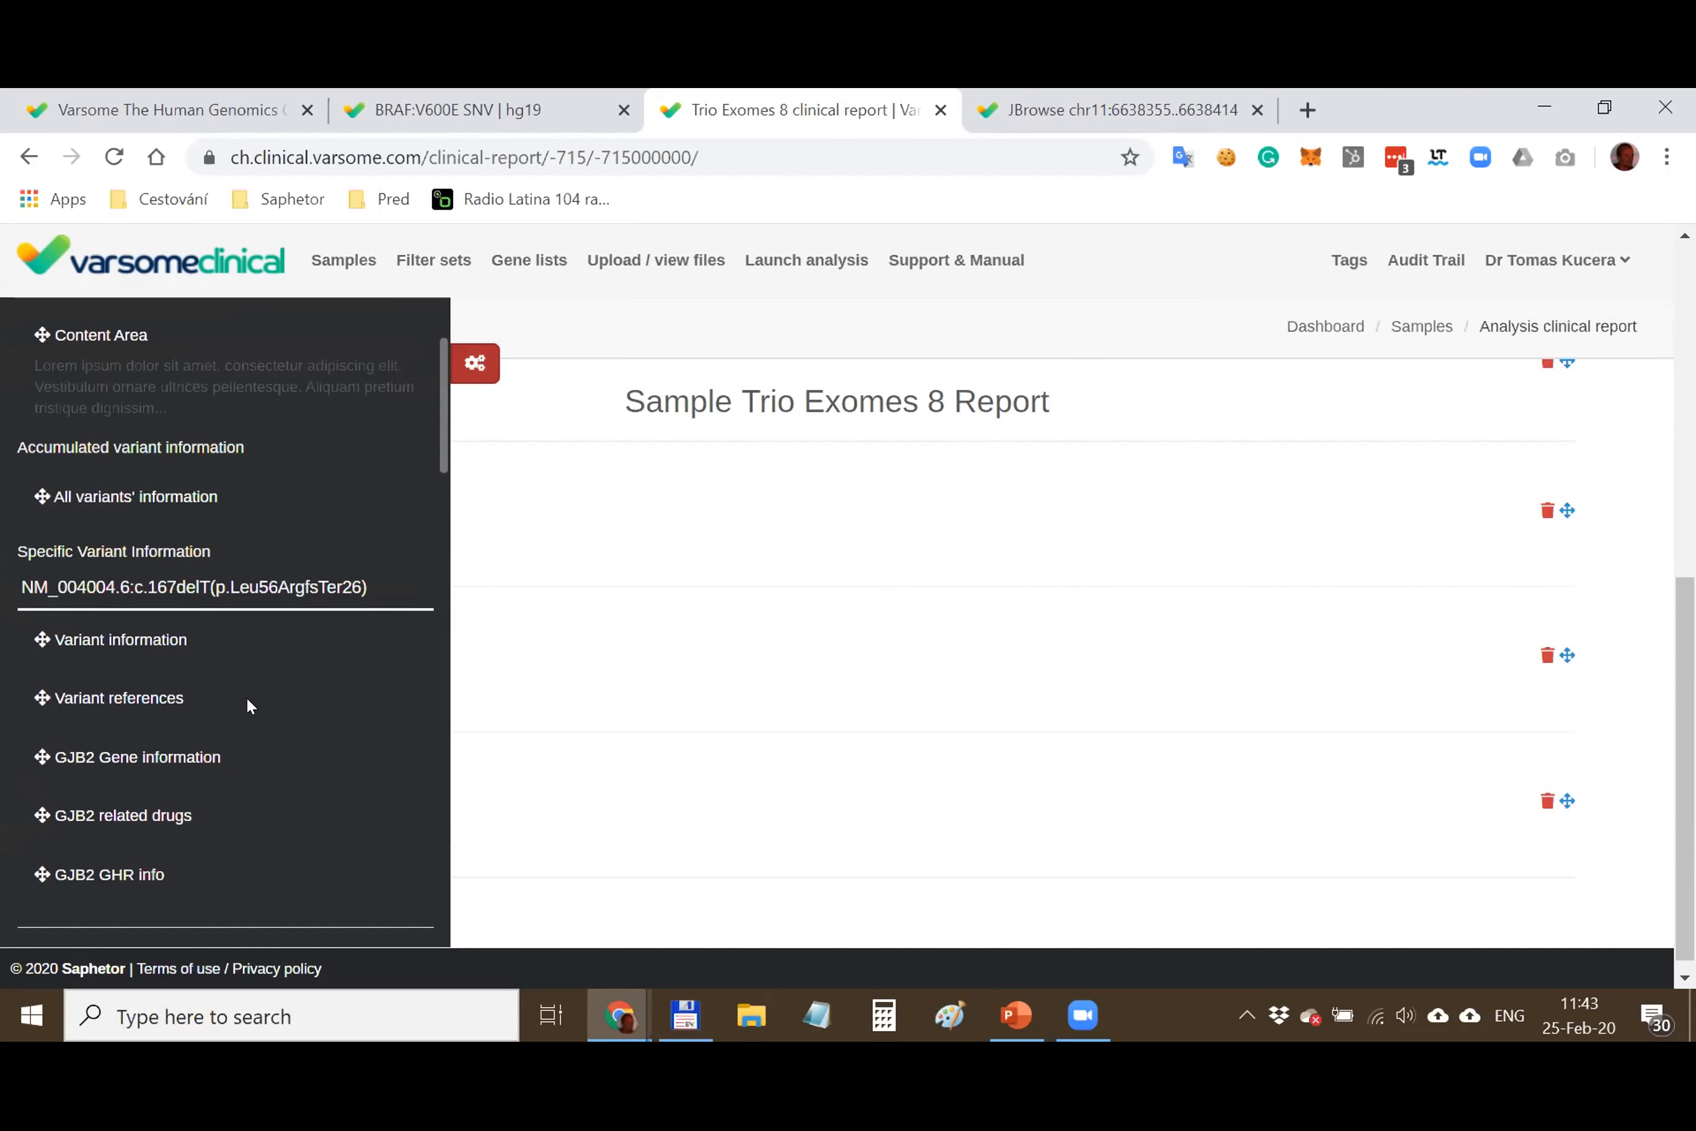
{"action": "scroll", "coordinate": [706, 527], "scroll_direction": "up", "scroll_amount": 1}
{"action": "scroll", "coordinate": [954, 616], "scroll_direction": "up", "scroll_amount": 3}
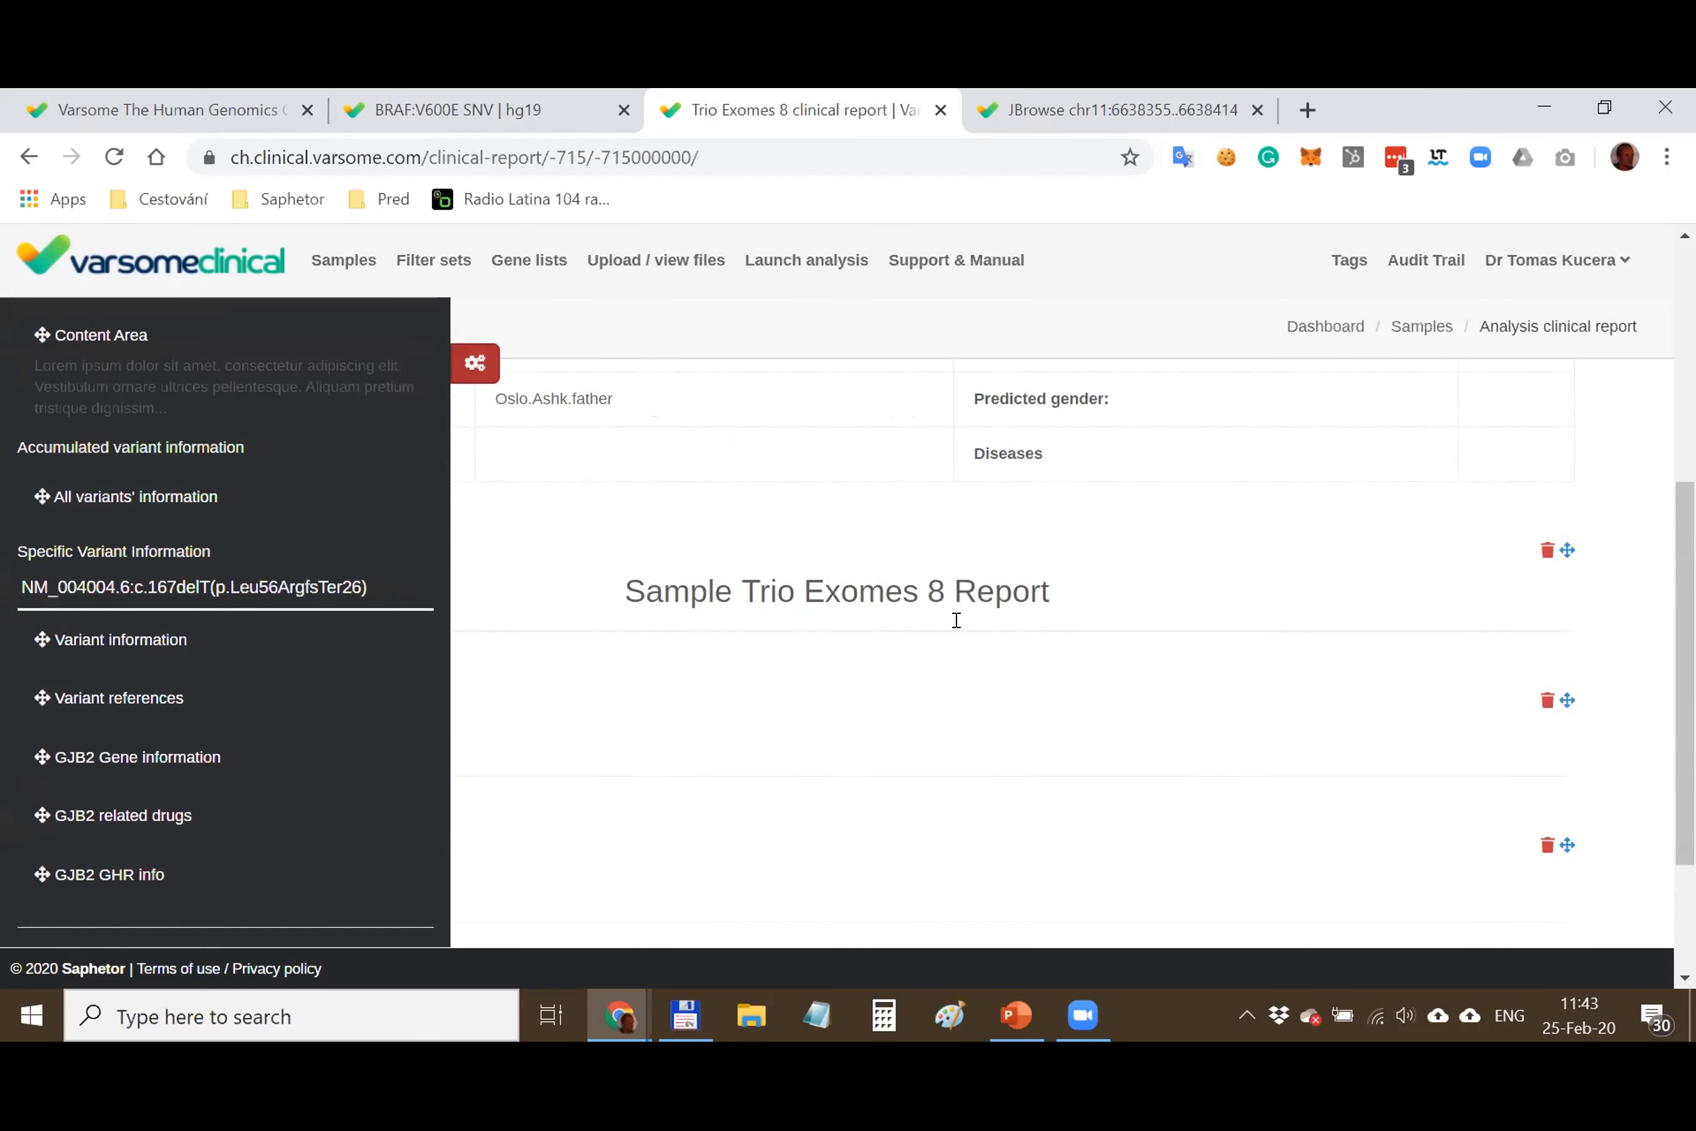
{"action": "scroll", "coordinate": [90, 515], "scroll_direction": "up", "scroll_amount": 3}
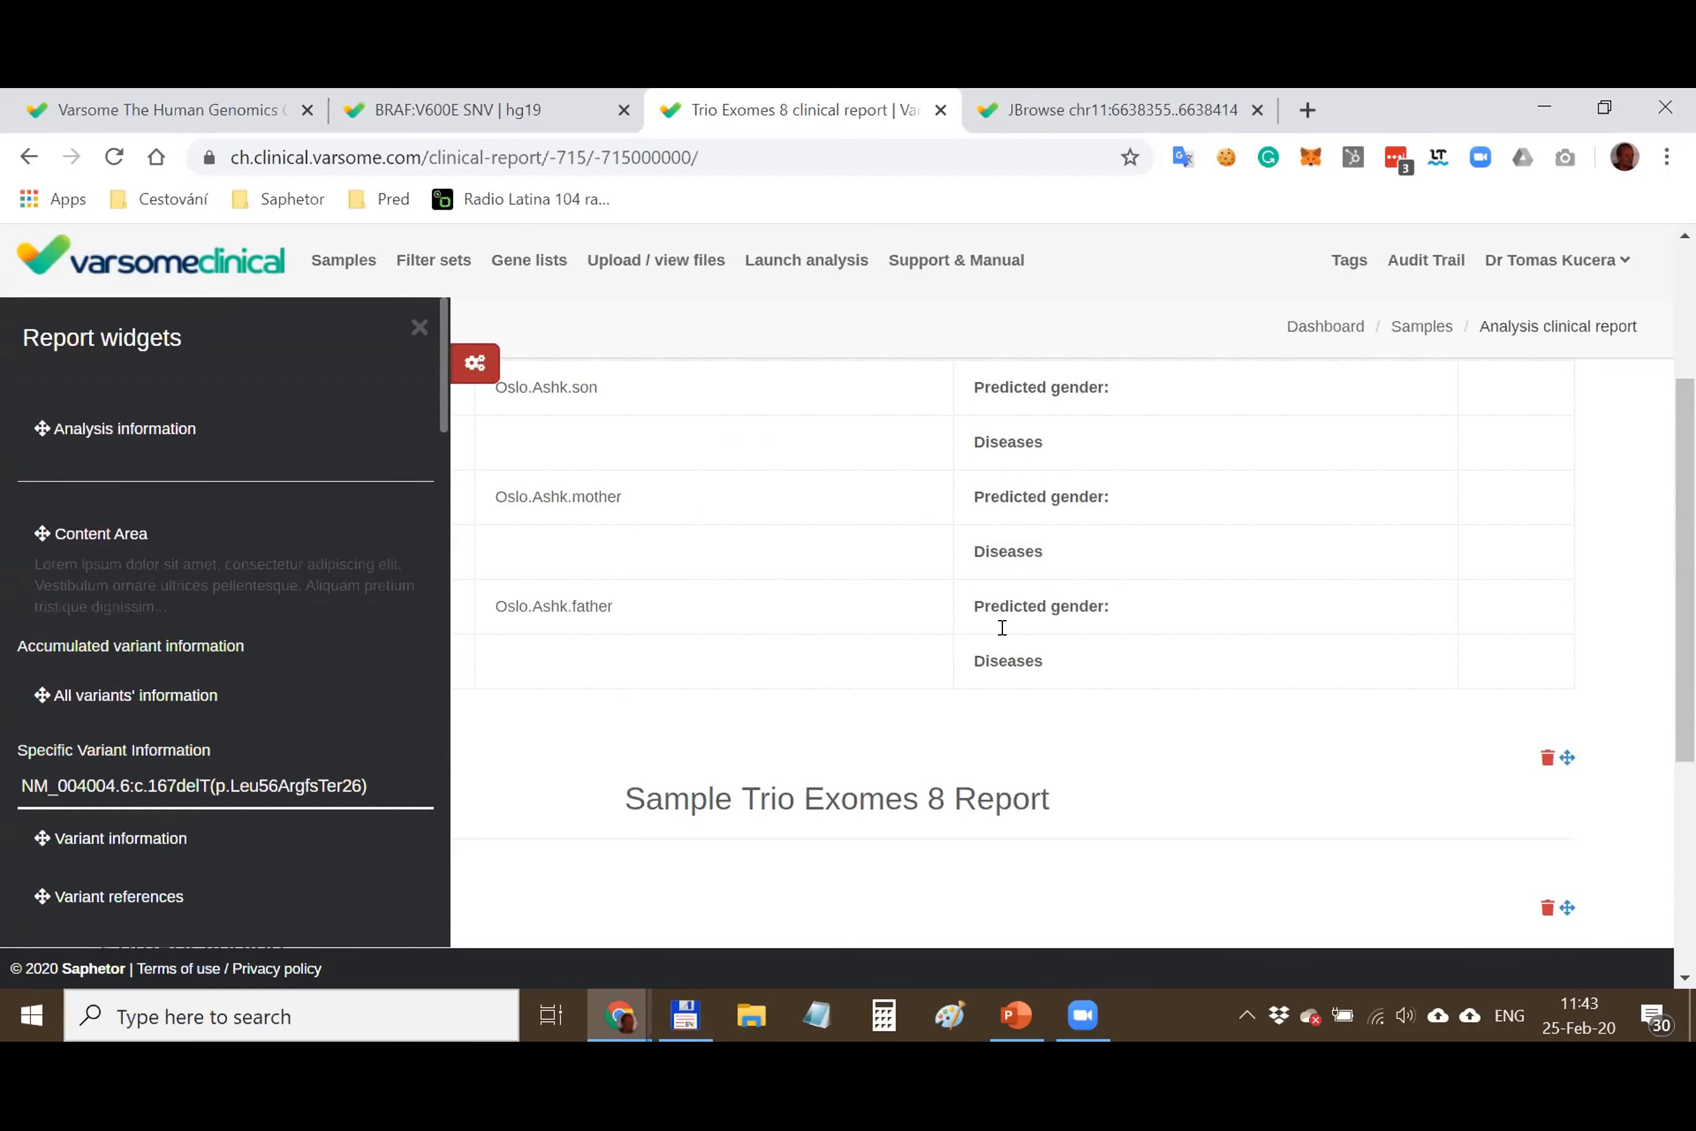
{"action": "scroll", "coordinate": [971, 627], "scroll_direction": "down", "scroll_amount": 3}
{"action": "scroll", "coordinate": [902, 576], "scroll_direction": "down", "scroll_amount": 1}
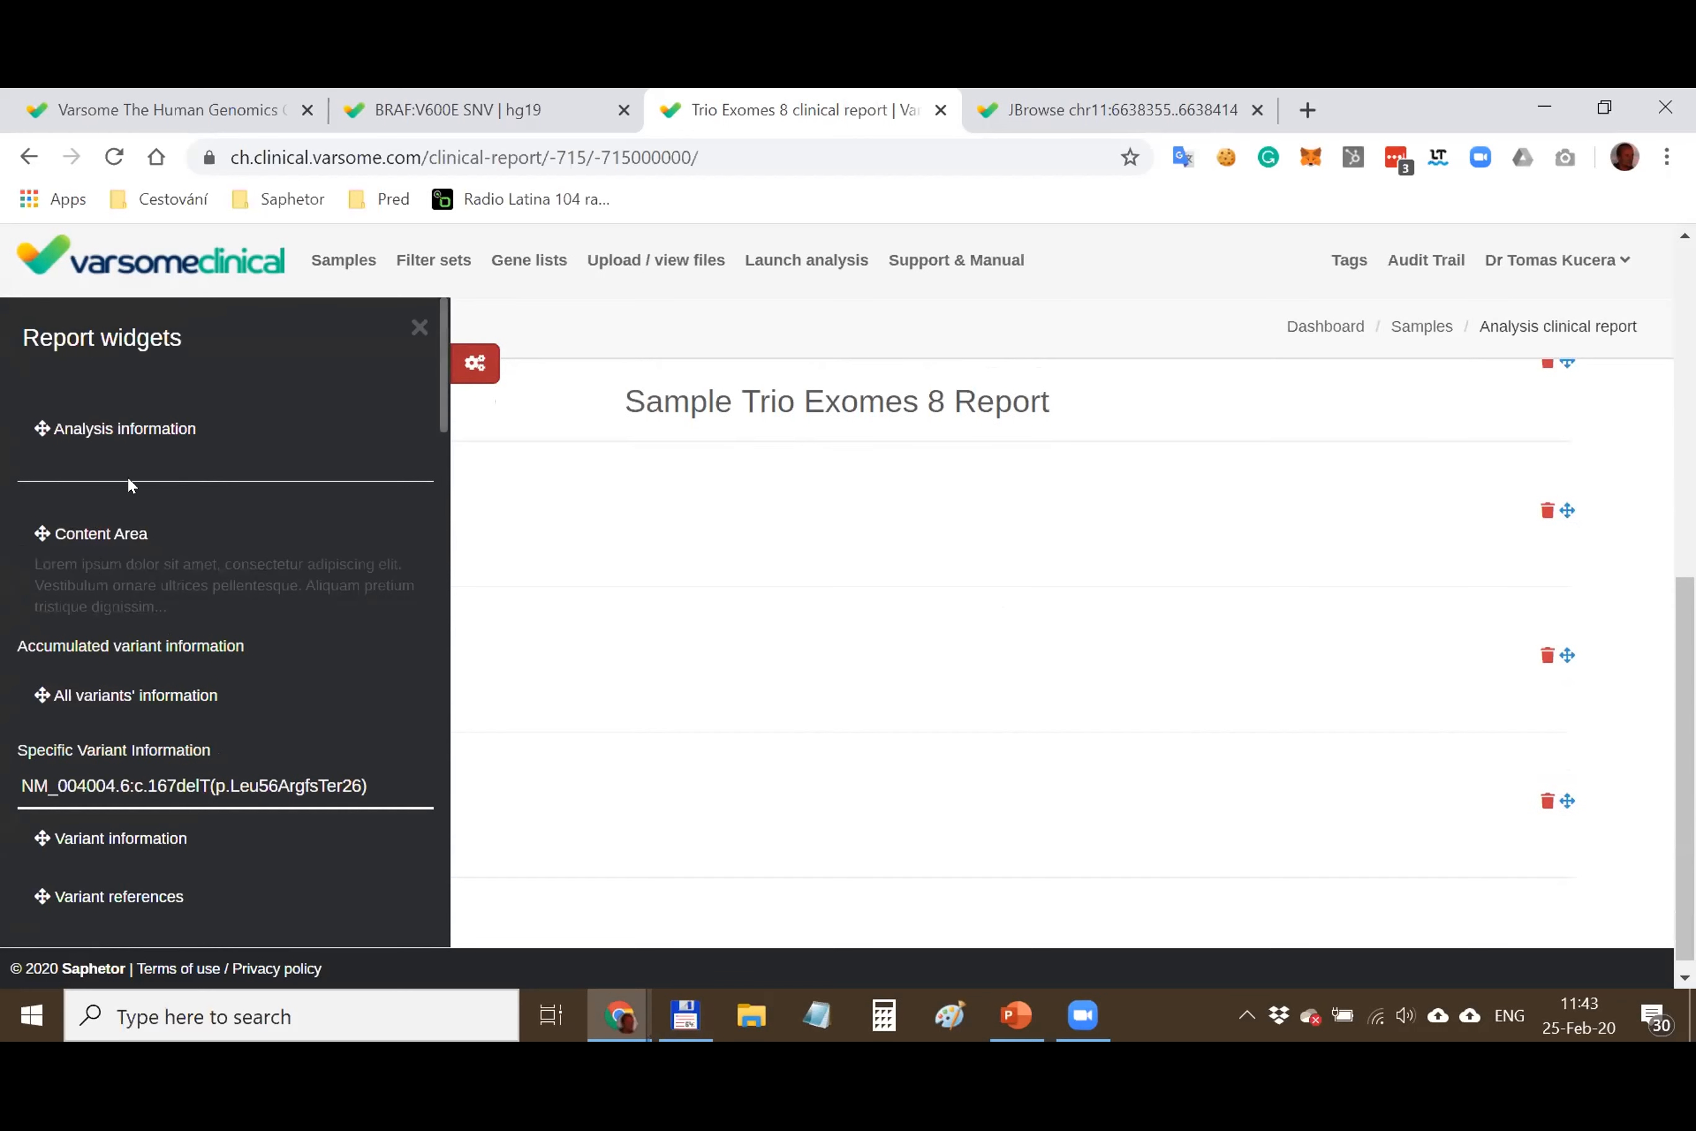
{"action": "left_click_drag", "start_coordinate": [45, 539], "coordinate": [747, 499]}
{"action": "scroll", "coordinate": [744, 498], "scroll_direction": "down", "scroll_amount": 1}
{"action": "scroll", "coordinate": [341, 537], "scroll_direction": "down", "scroll_amount": 6}
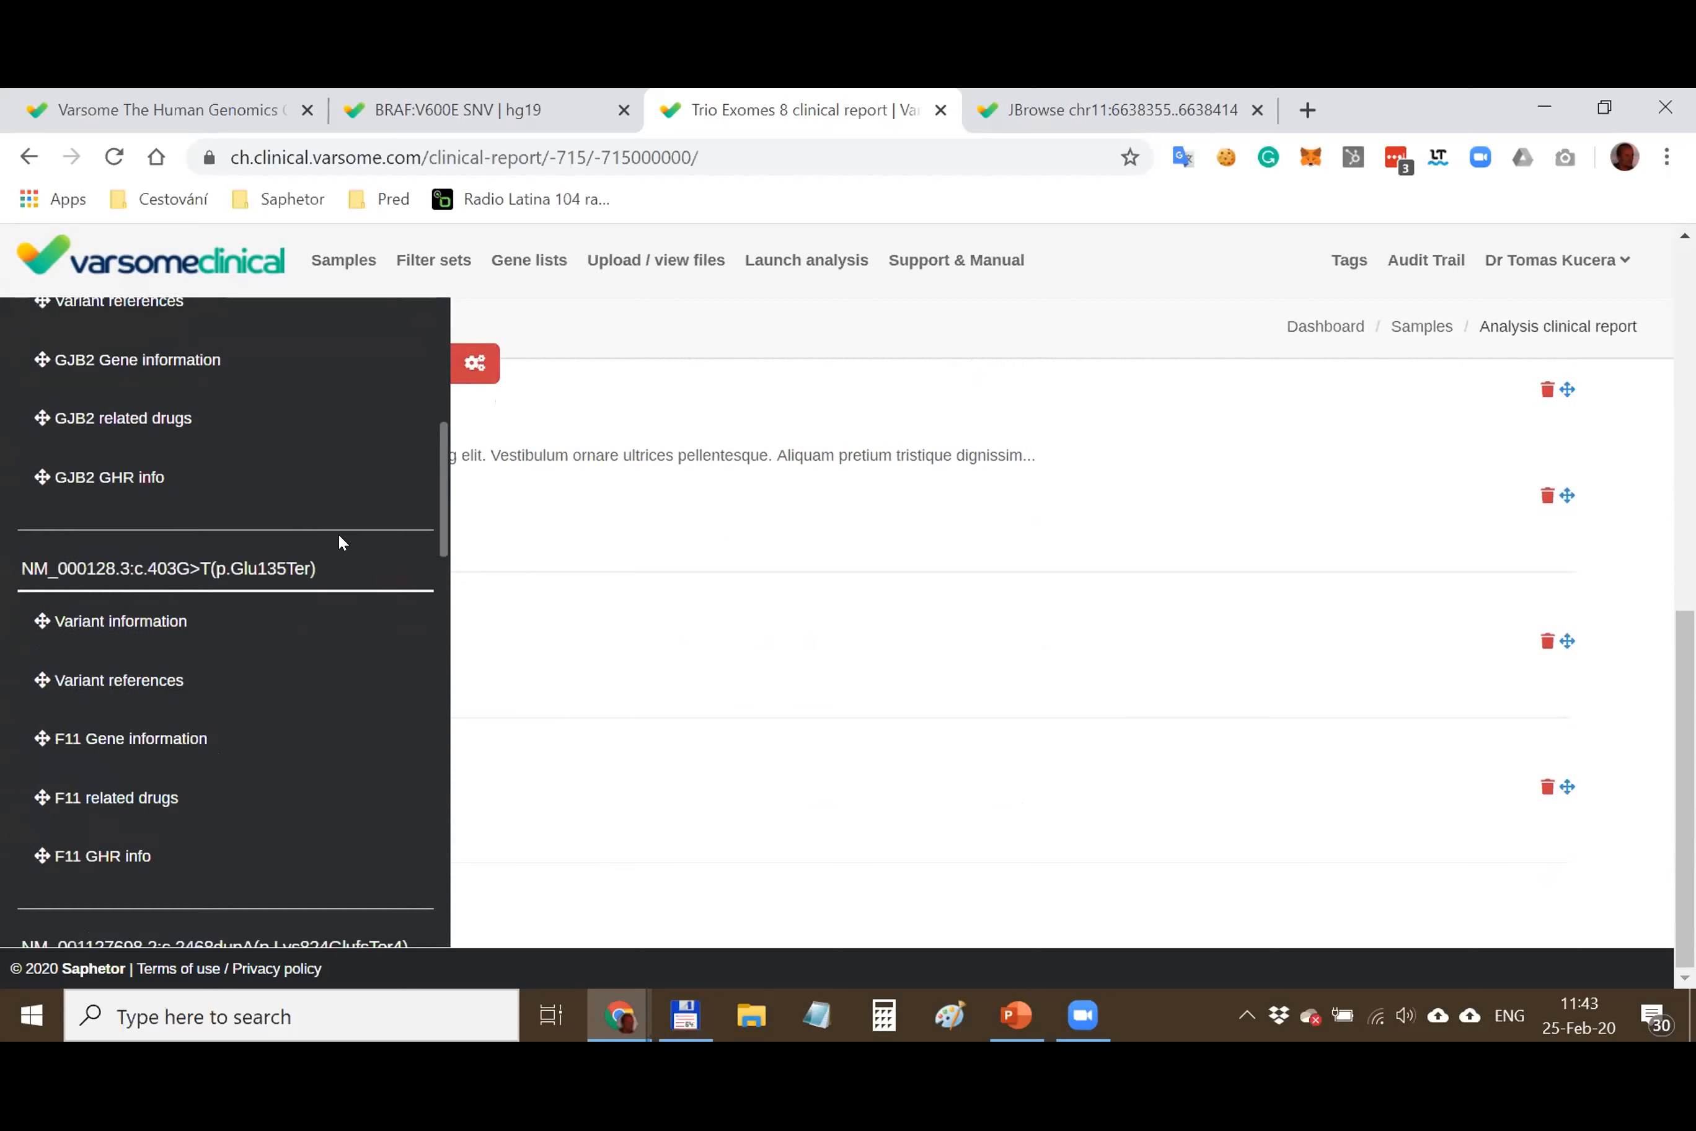
{"action": "left_click_drag", "start_coordinate": [42, 620], "coordinate": [814, 707]}
Add F11 Gene information, F11 related drugs, F11 GHR info and Variant references widgets
{"action": "scroll", "coordinate": [814, 714], "scroll_direction": "down", "scroll_amount": 3}
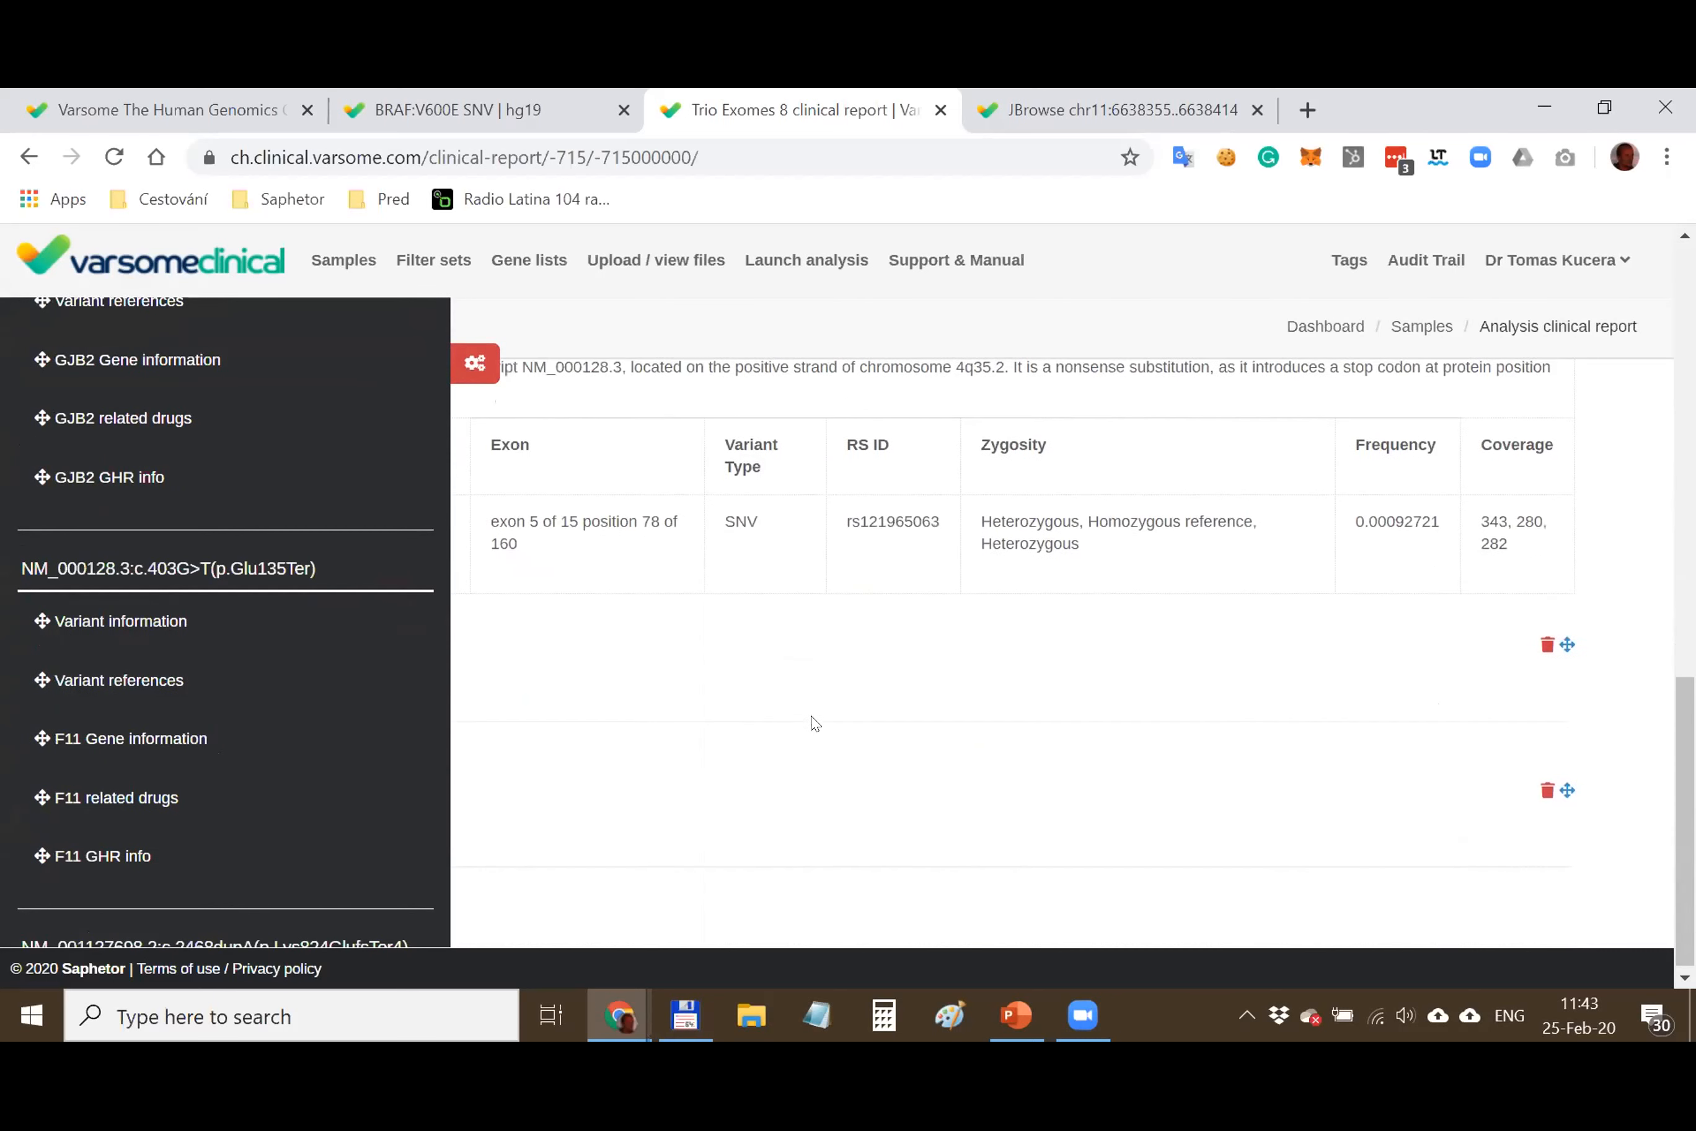
{"action": "left_click_drag", "start_coordinate": [33, 727], "coordinate": [666, 693]}
{"action": "scroll", "coordinate": [665, 697], "scroll_direction": "down", "scroll_amount": 3}
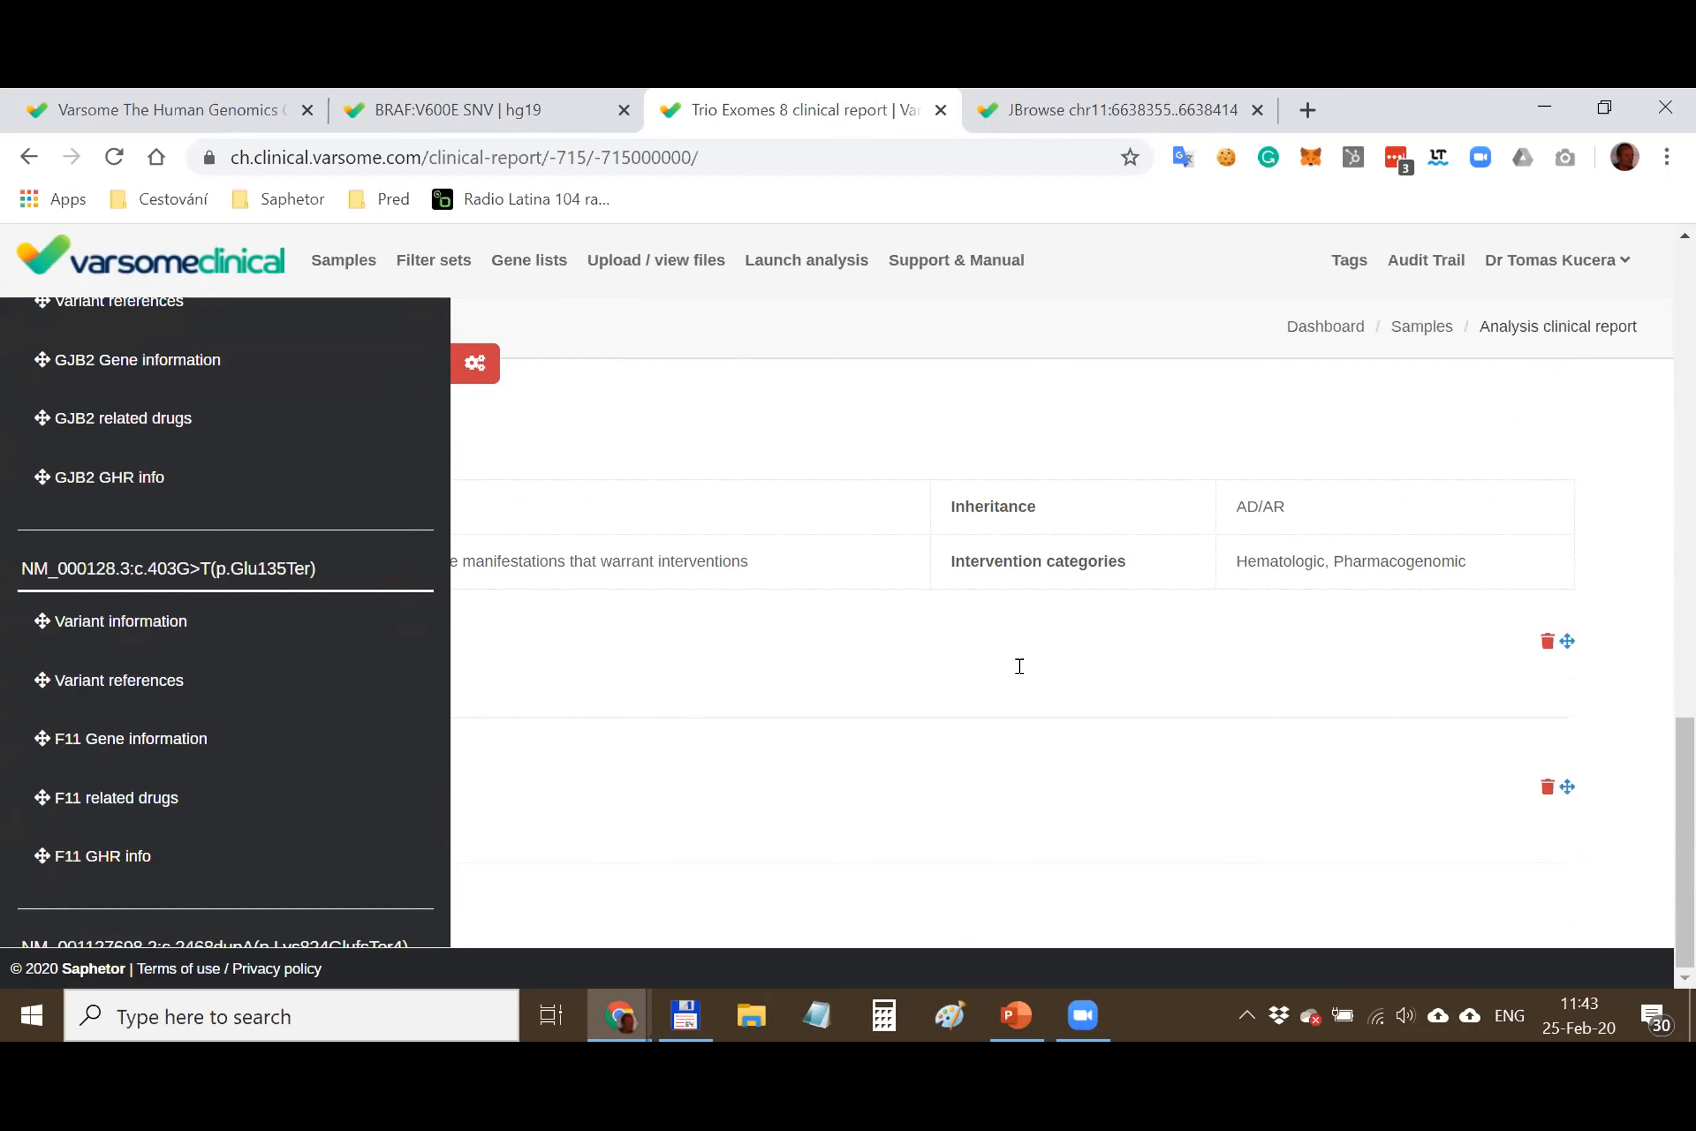
{"action": "left_click_drag", "start_coordinate": [32, 787], "coordinate": [642, 760]}
{"action": "scroll", "coordinate": [641, 763], "scroll_direction": "down", "scroll_amount": 3}
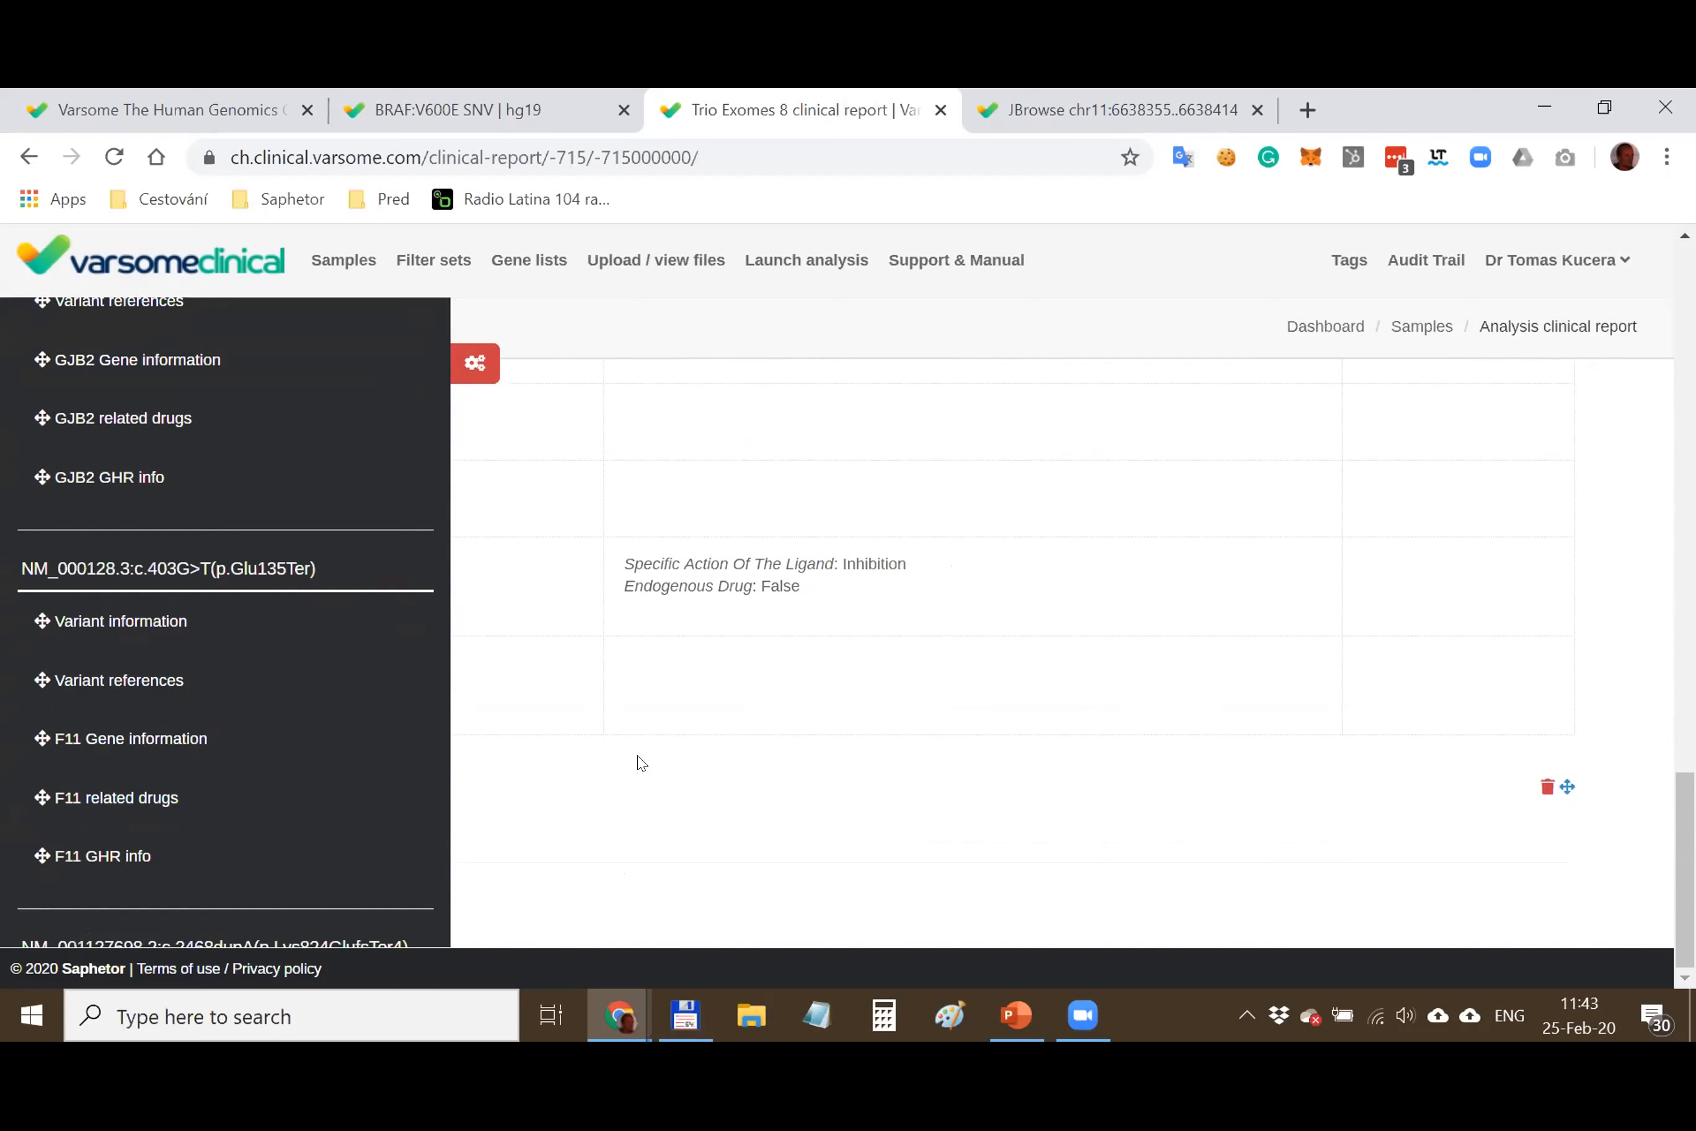
{"action": "scroll", "coordinate": [927, 657], "scroll_direction": "up", "scroll_amount": 5}
{"action": "scroll", "coordinate": [932, 653], "scroll_direction": "down", "scroll_amount": 3}
{"action": "left_click_drag", "start_coordinate": [42, 855], "coordinate": [602, 802]}
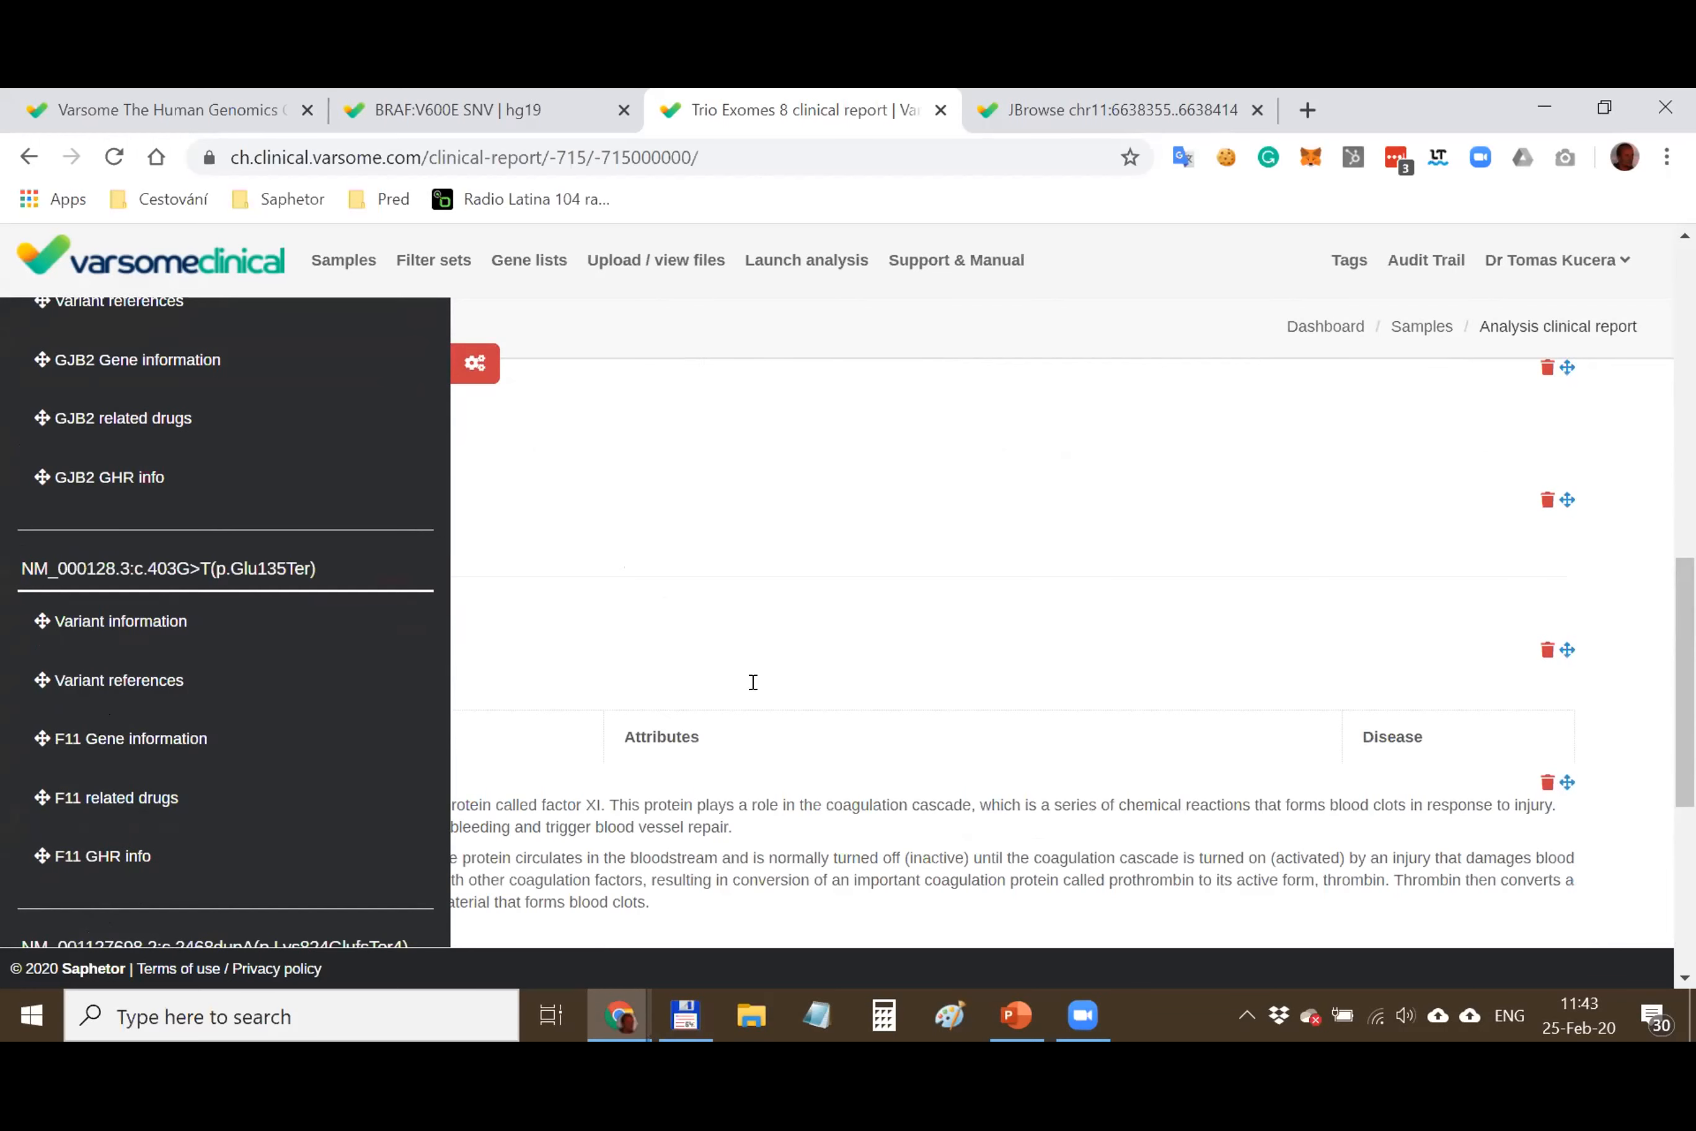
{"action": "scroll", "coordinate": [768, 680], "scroll_direction": "down", "scroll_amount": 3}
{"action": "scroll", "coordinate": [768, 681], "scroll_direction": "down", "scroll_amount": 12}
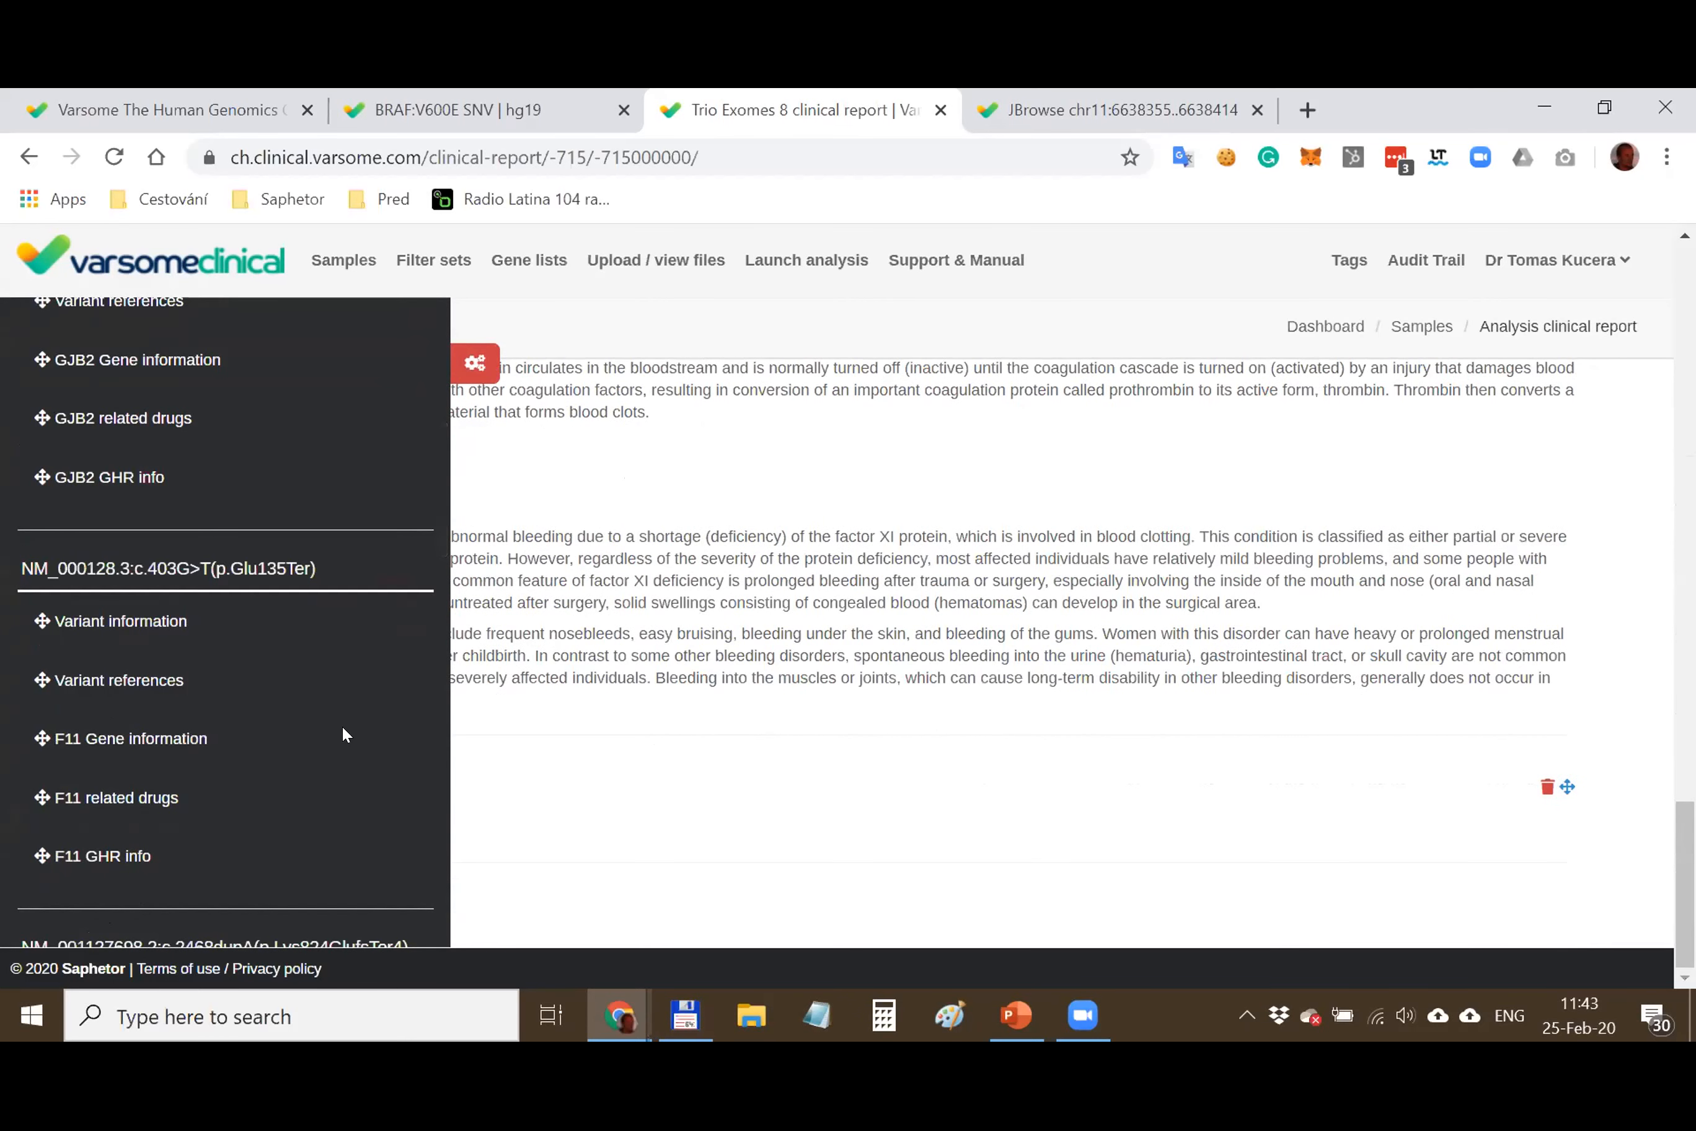
{"action": "left_click_drag", "start_coordinate": [44, 675], "coordinate": [723, 810]}
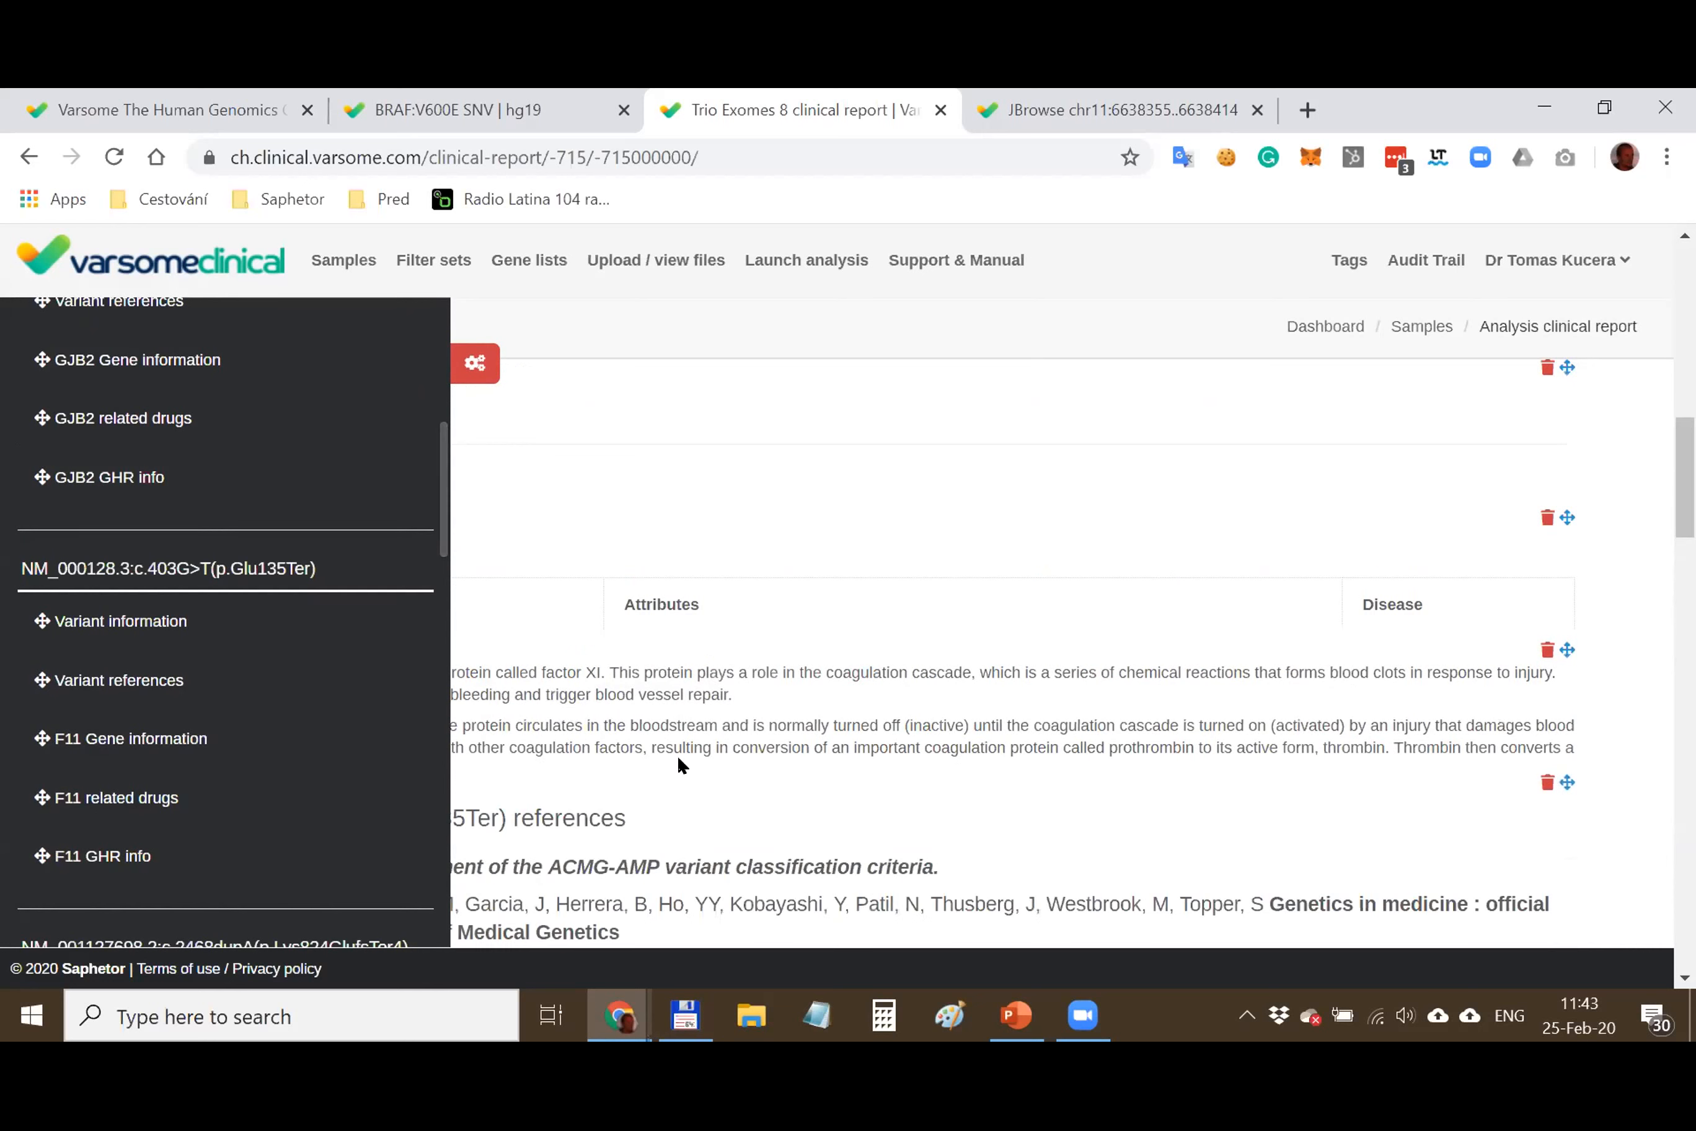
{"action": "left_click", "coordinate": [475, 363]}
Add placeholder lines 'sdfdsfdsfds' and 'fdsf' below the Lorem ipsum text in the Content Area
{"action": "scroll", "coordinate": [617, 695], "scroll_direction": "up", "scroll_amount": 15}
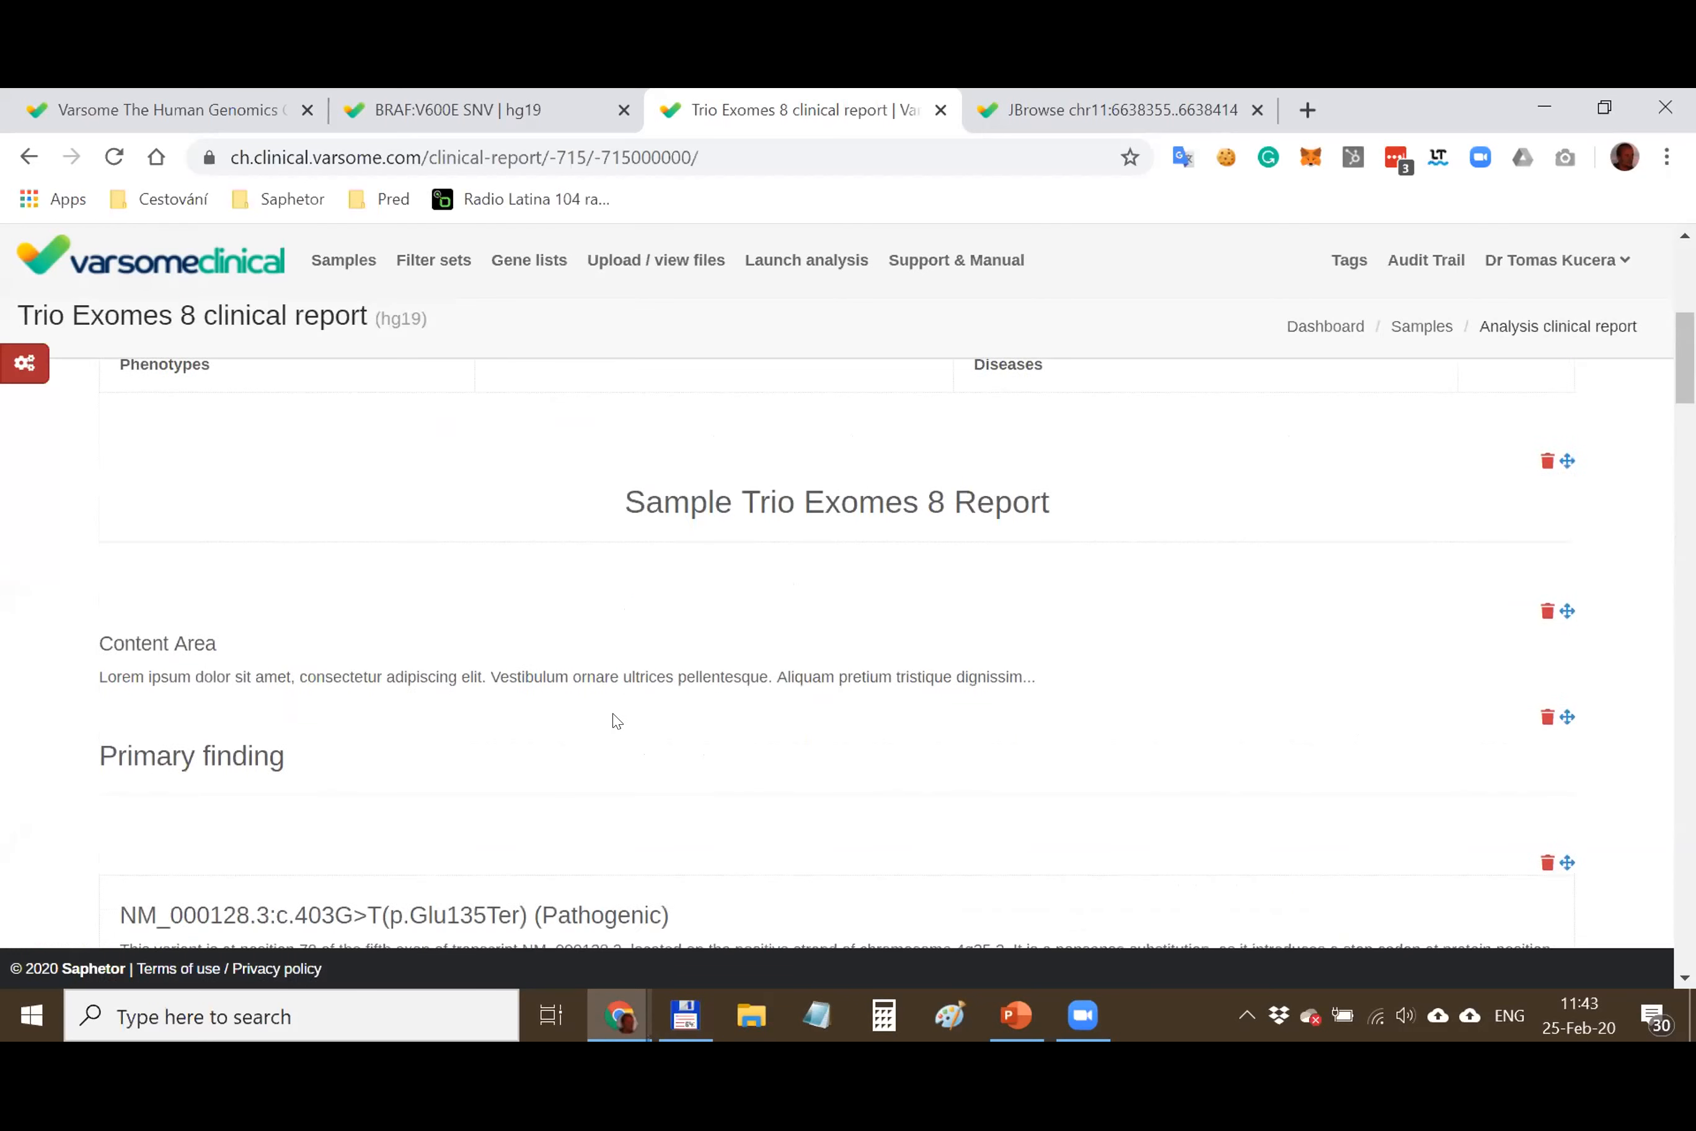
{"action": "scroll", "coordinate": [621, 707], "scroll_direction": "down", "scroll_amount": 8}
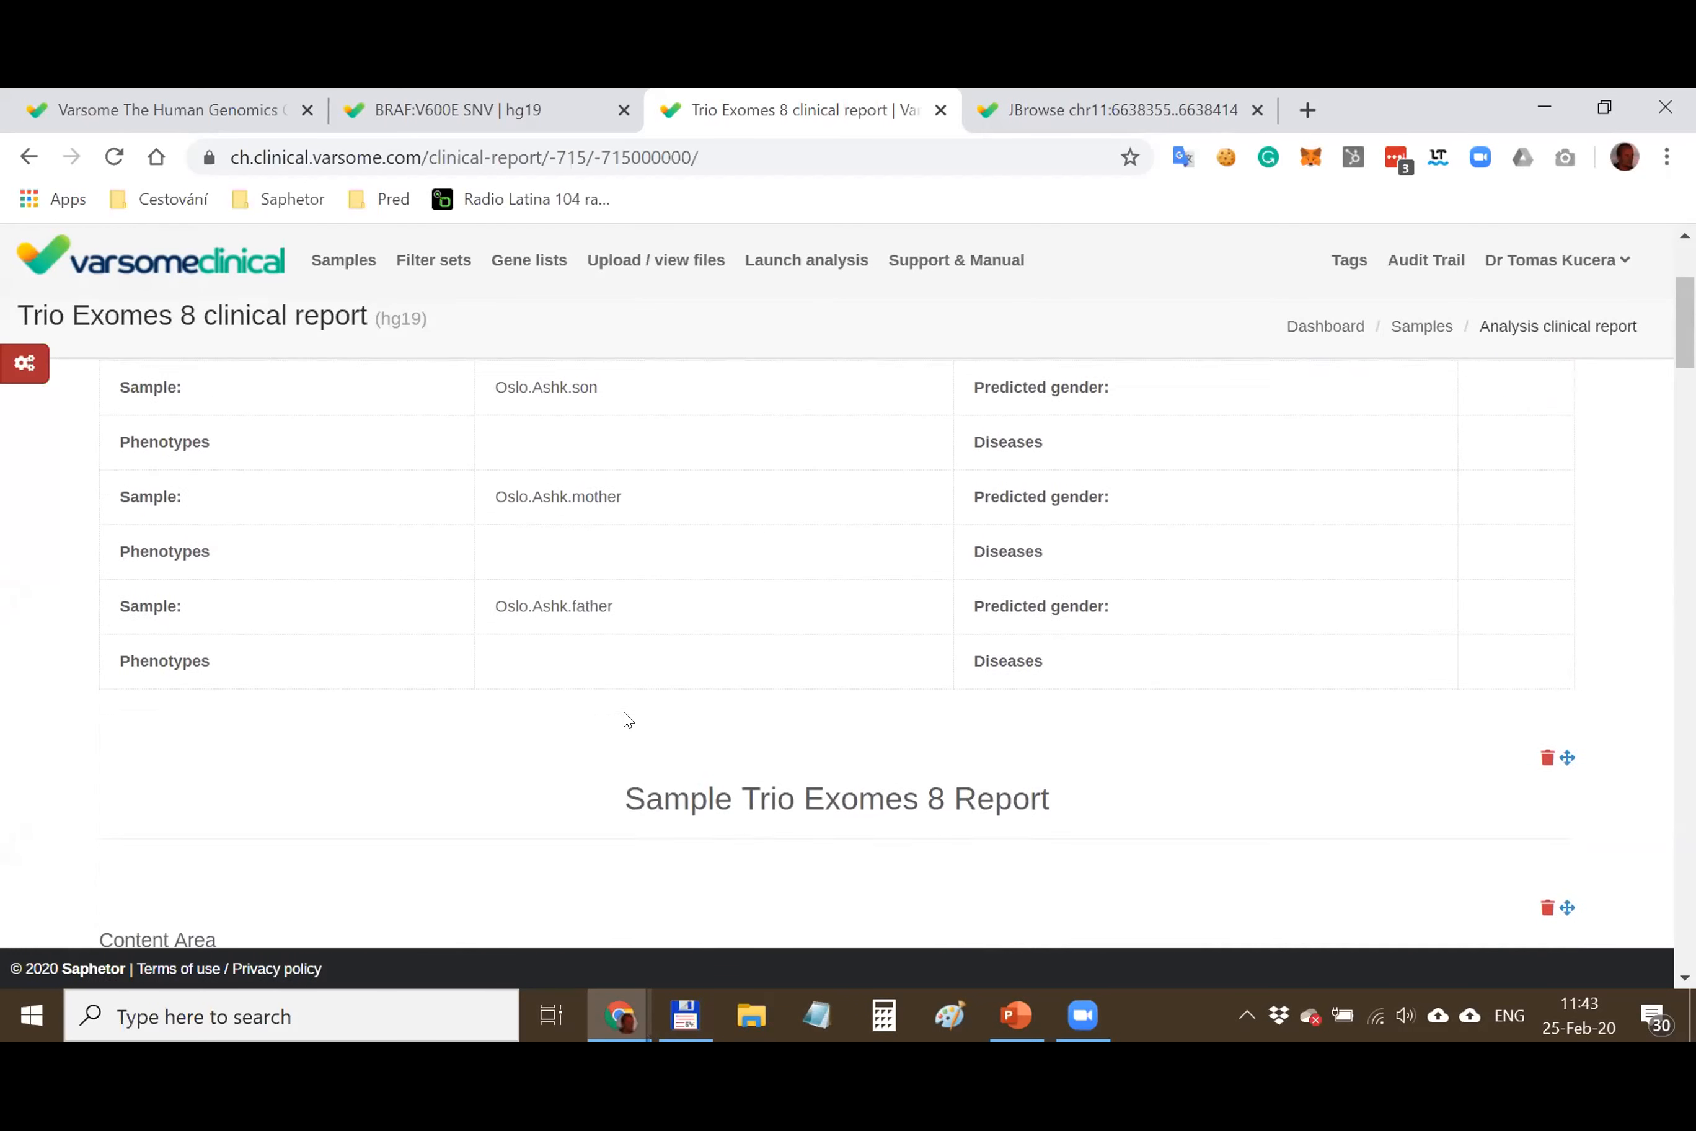
{"action": "left_click", "coordinate": [310, 565]}
{"action": "left_click", "coordinate": [1121, 563]}
{"action": "key", "text": "Return"}
{"action": "type", "text": "sdfdsf"}
{"action": "key", "text": "Return"}
{"action": "type", "text": "dsfds"}
{"action": "key", "text": "Return"}
{"action": "type", "text": "fdsf"}
{"action": "key", "text": "Return"}
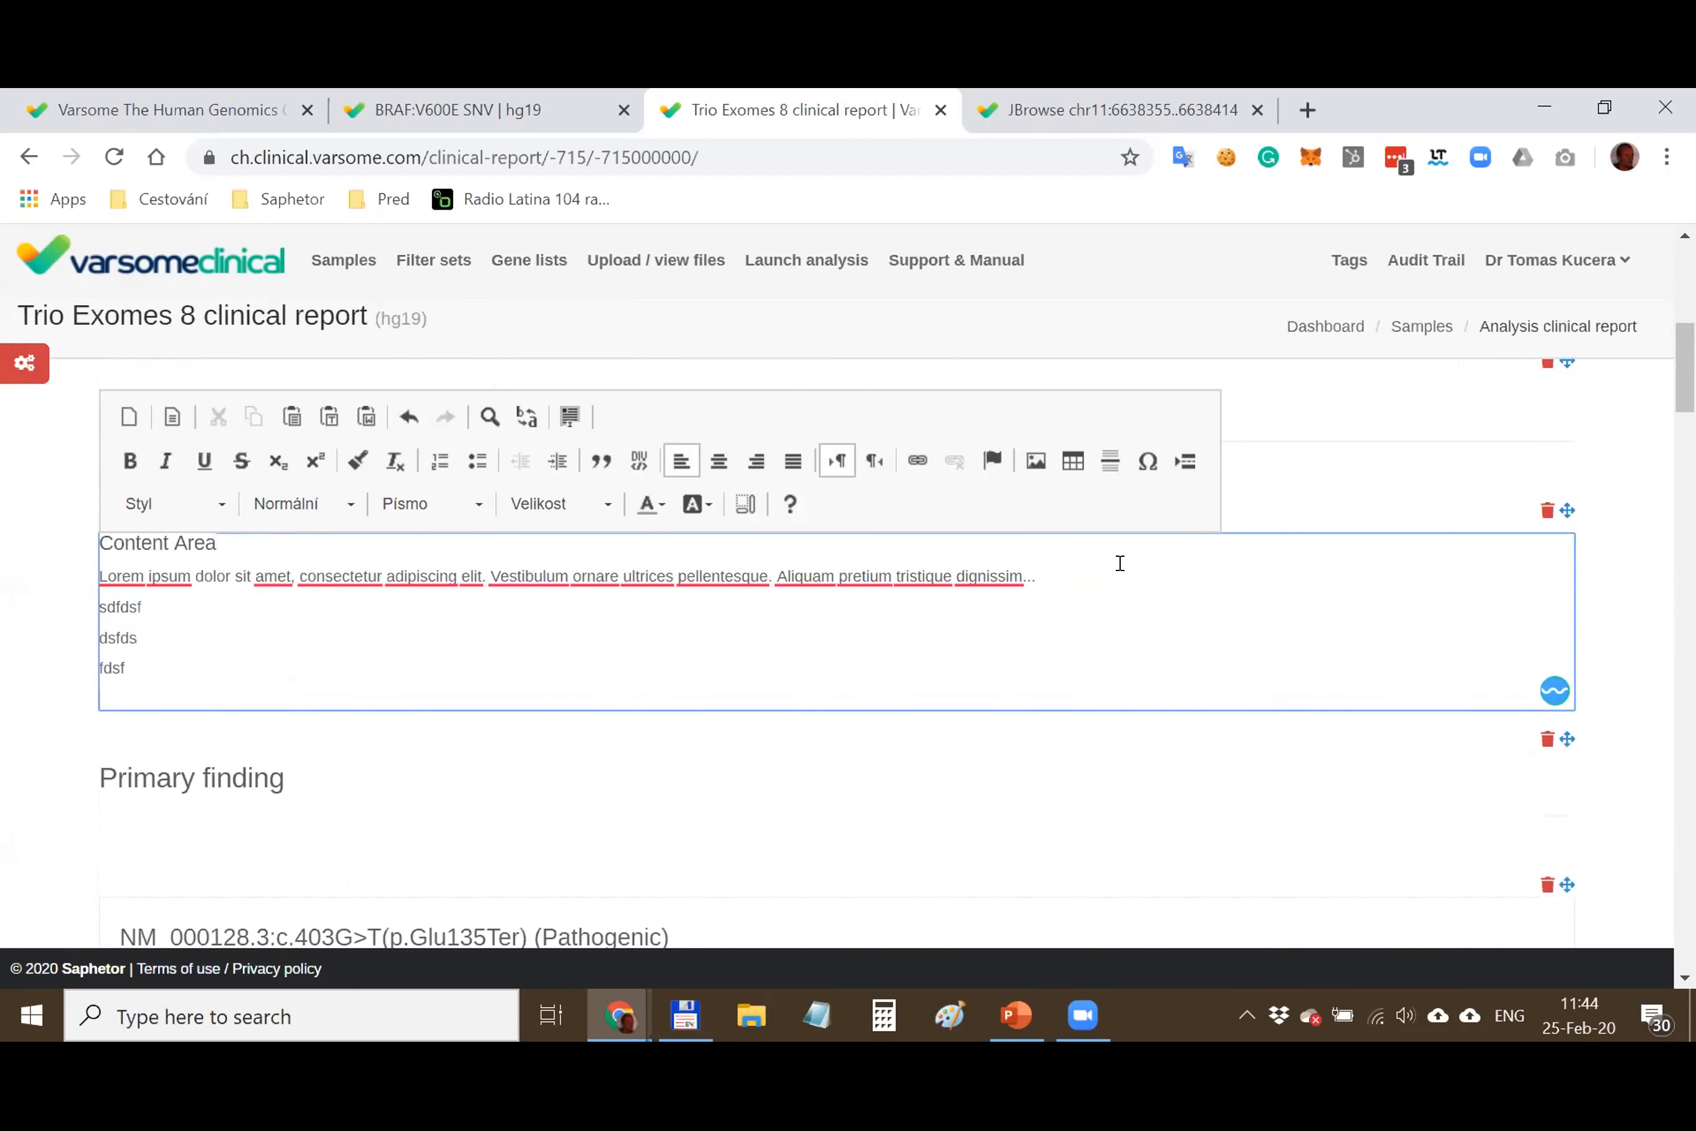
{"action": "scroll", "coordinate": [1109, 564], "scroll_direction": "down", "scroll_amount": 4}
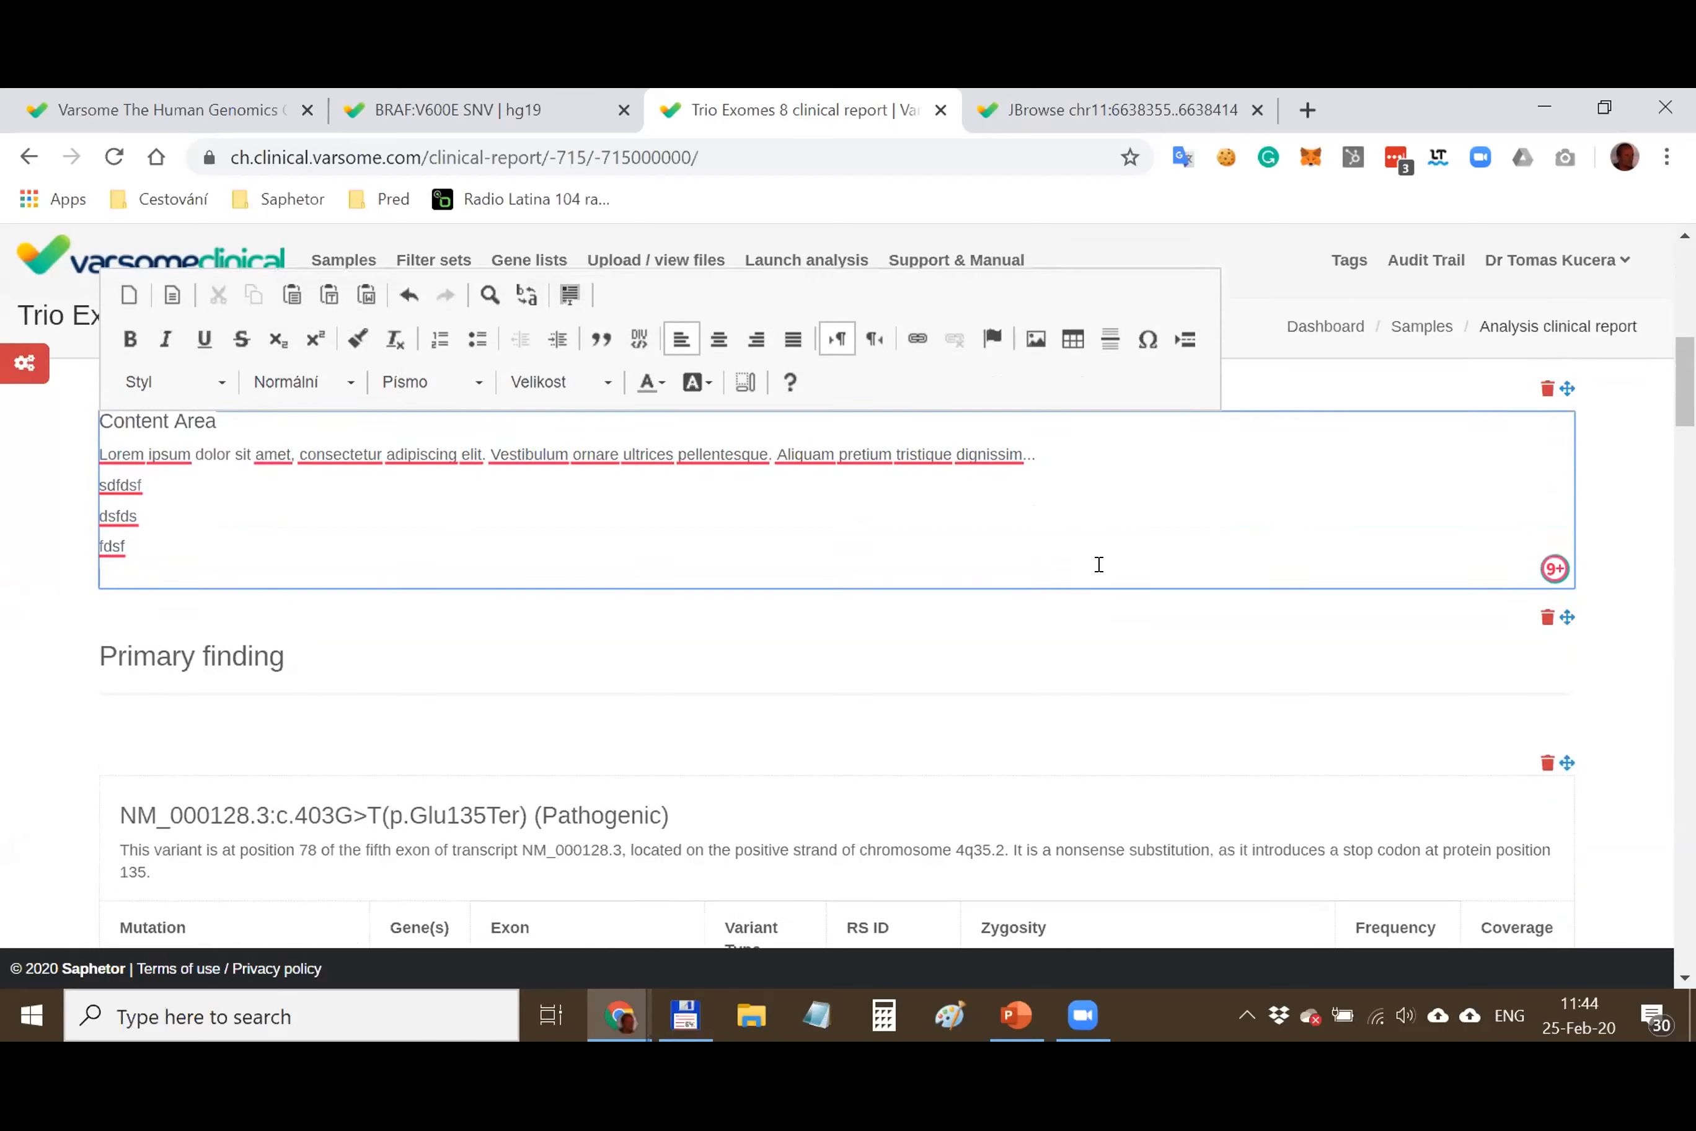
{"action": "left_click", "coordinate": [646, 633]}
In the F11 gene block, start replacing the Condition label in the Clinical Genomic Database table
{"action": "scroll", "coordinate": [657, 628], "scroll_direction": "down", "scroll_amount": 2}
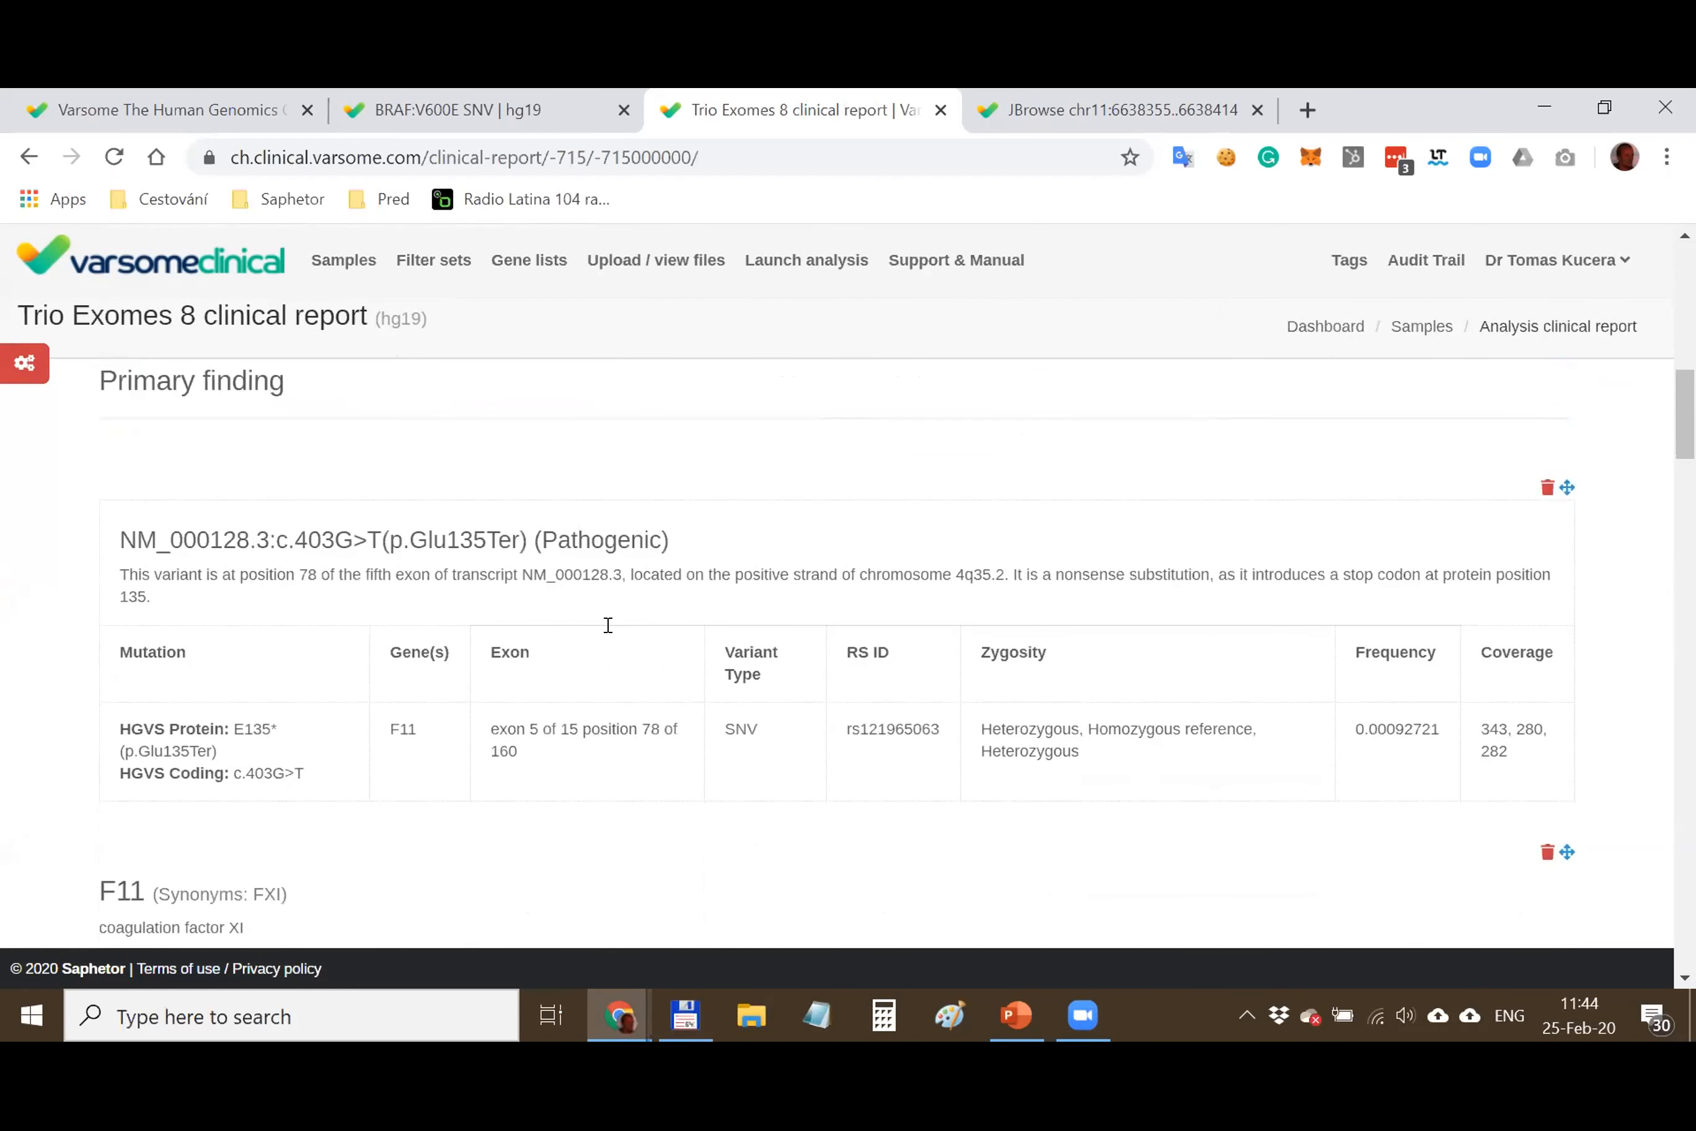
{"action": "left_click_drag", "start_coordinate": [115, 525], "coordinate": [367, 540]}
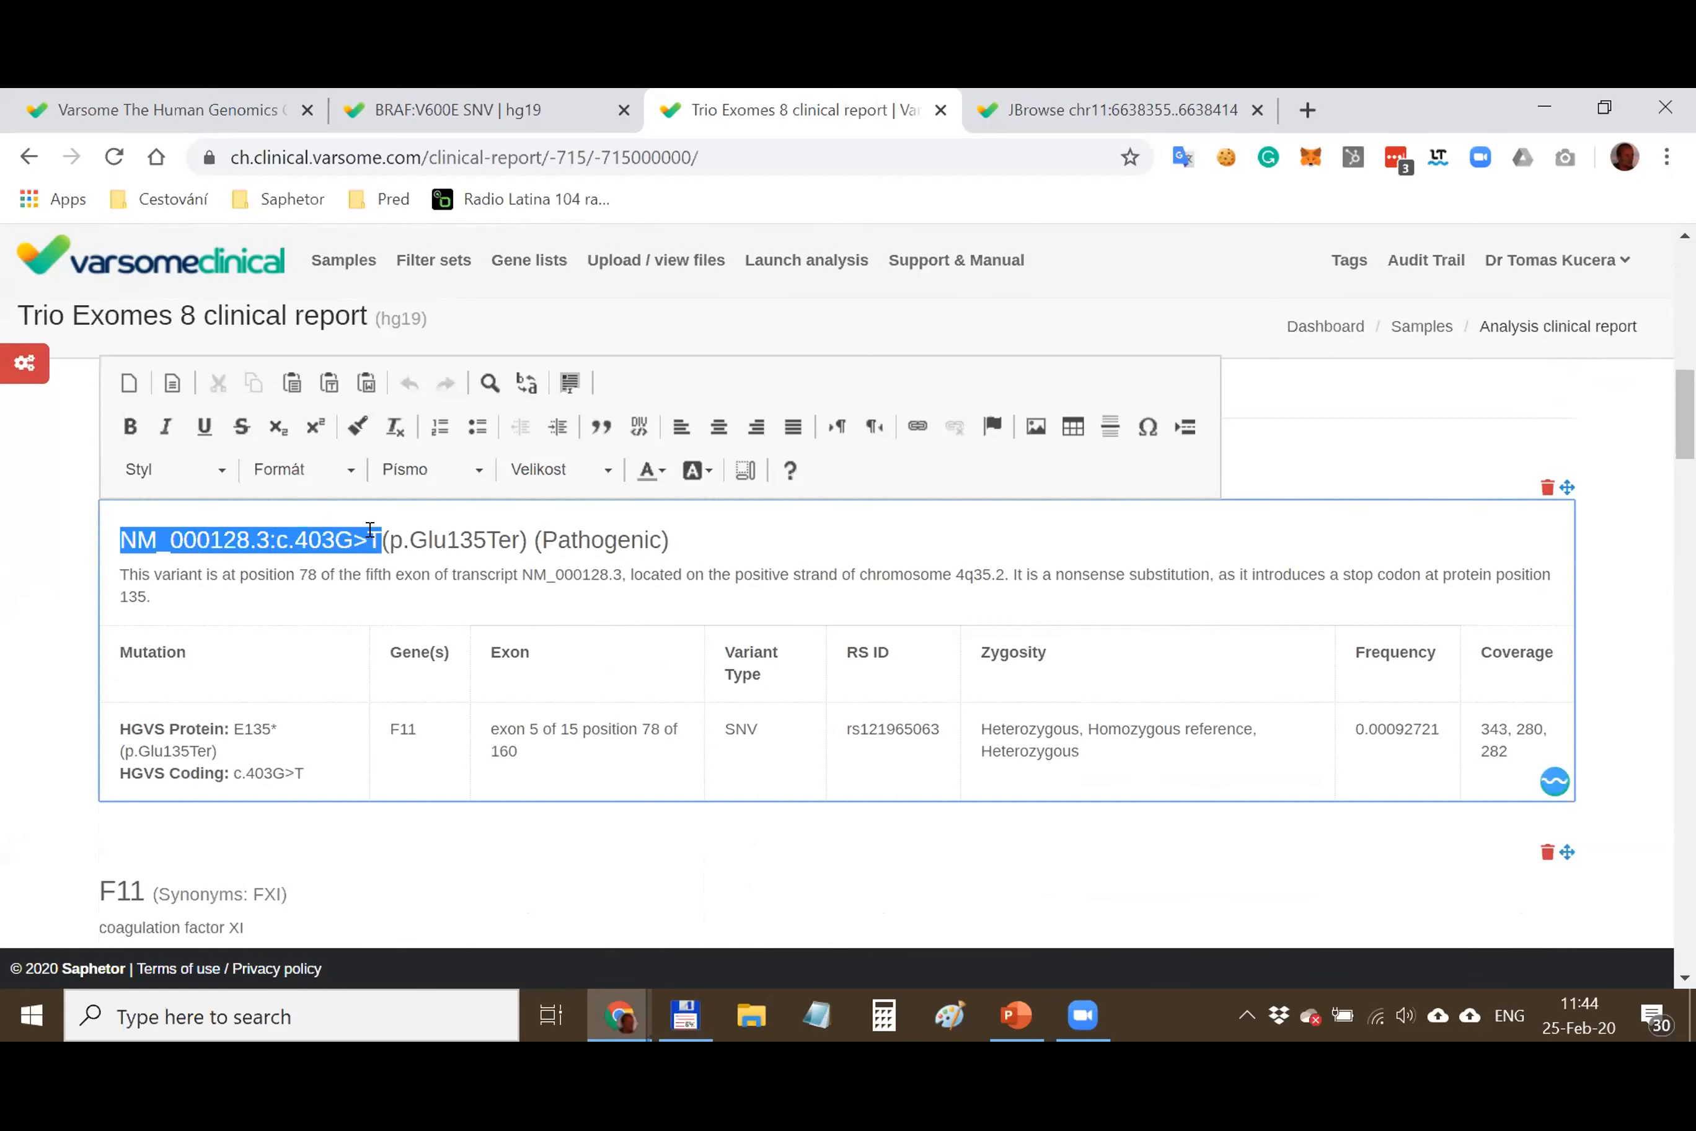
{"action": "left_click", "coordinate": [119, 540]}
{"action": "left_click_drag", "start_coordinate": [119, 540], "coordinate": [314, 528]}
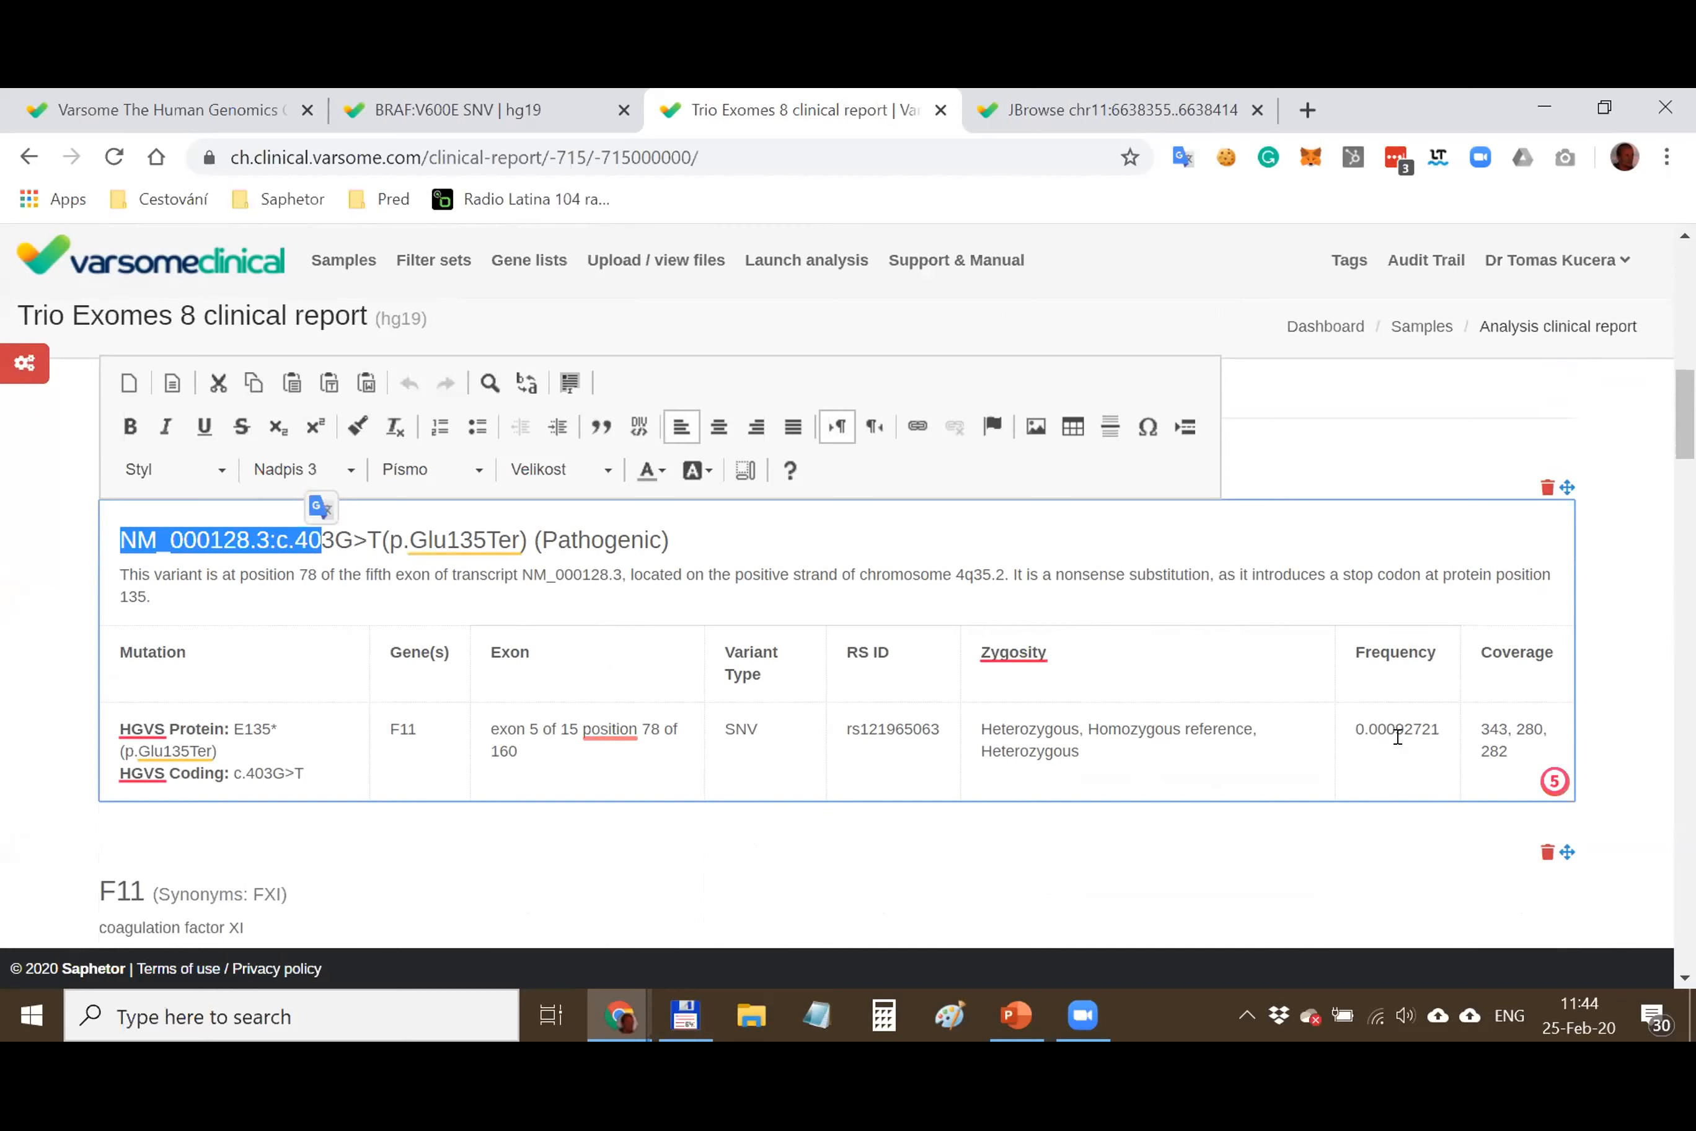
{"action": "scroll", "coordinate": [1061, 624], "scroll_direction": "down", "scroll_amount": 5}
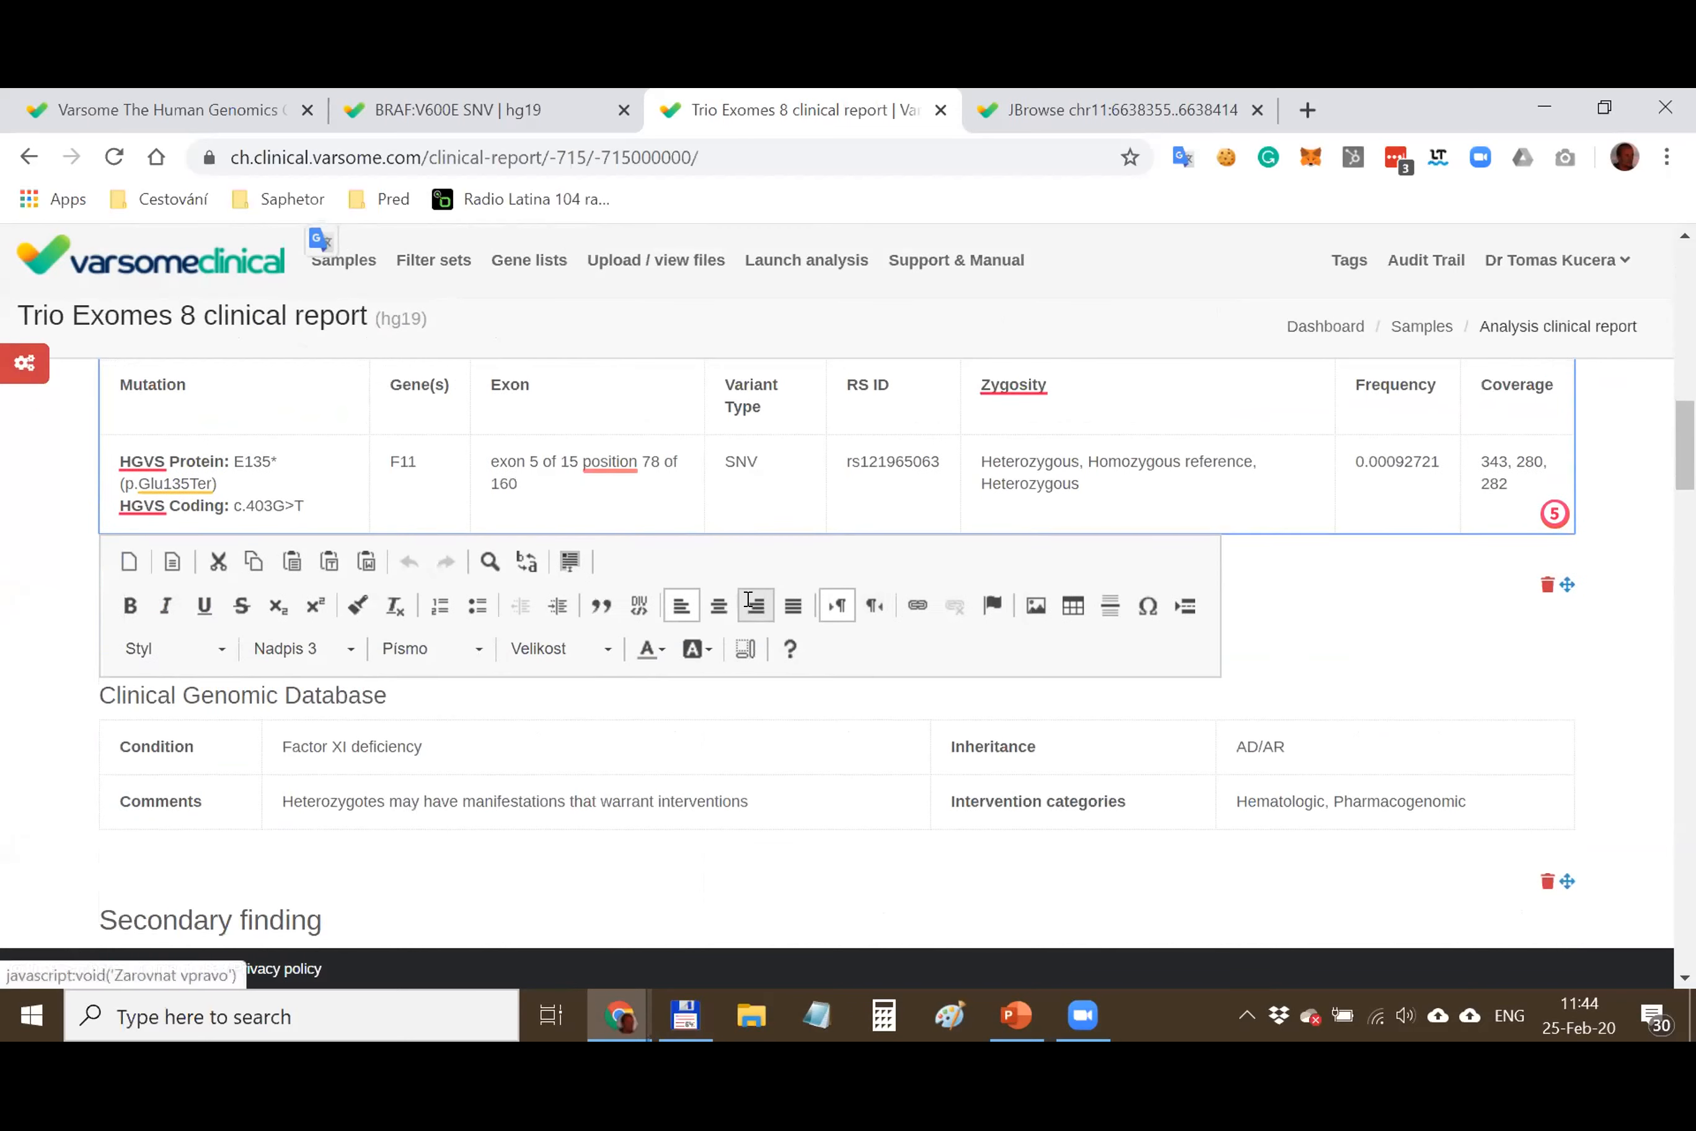
{"action": "left_click", "coordinate": [300, 614]}
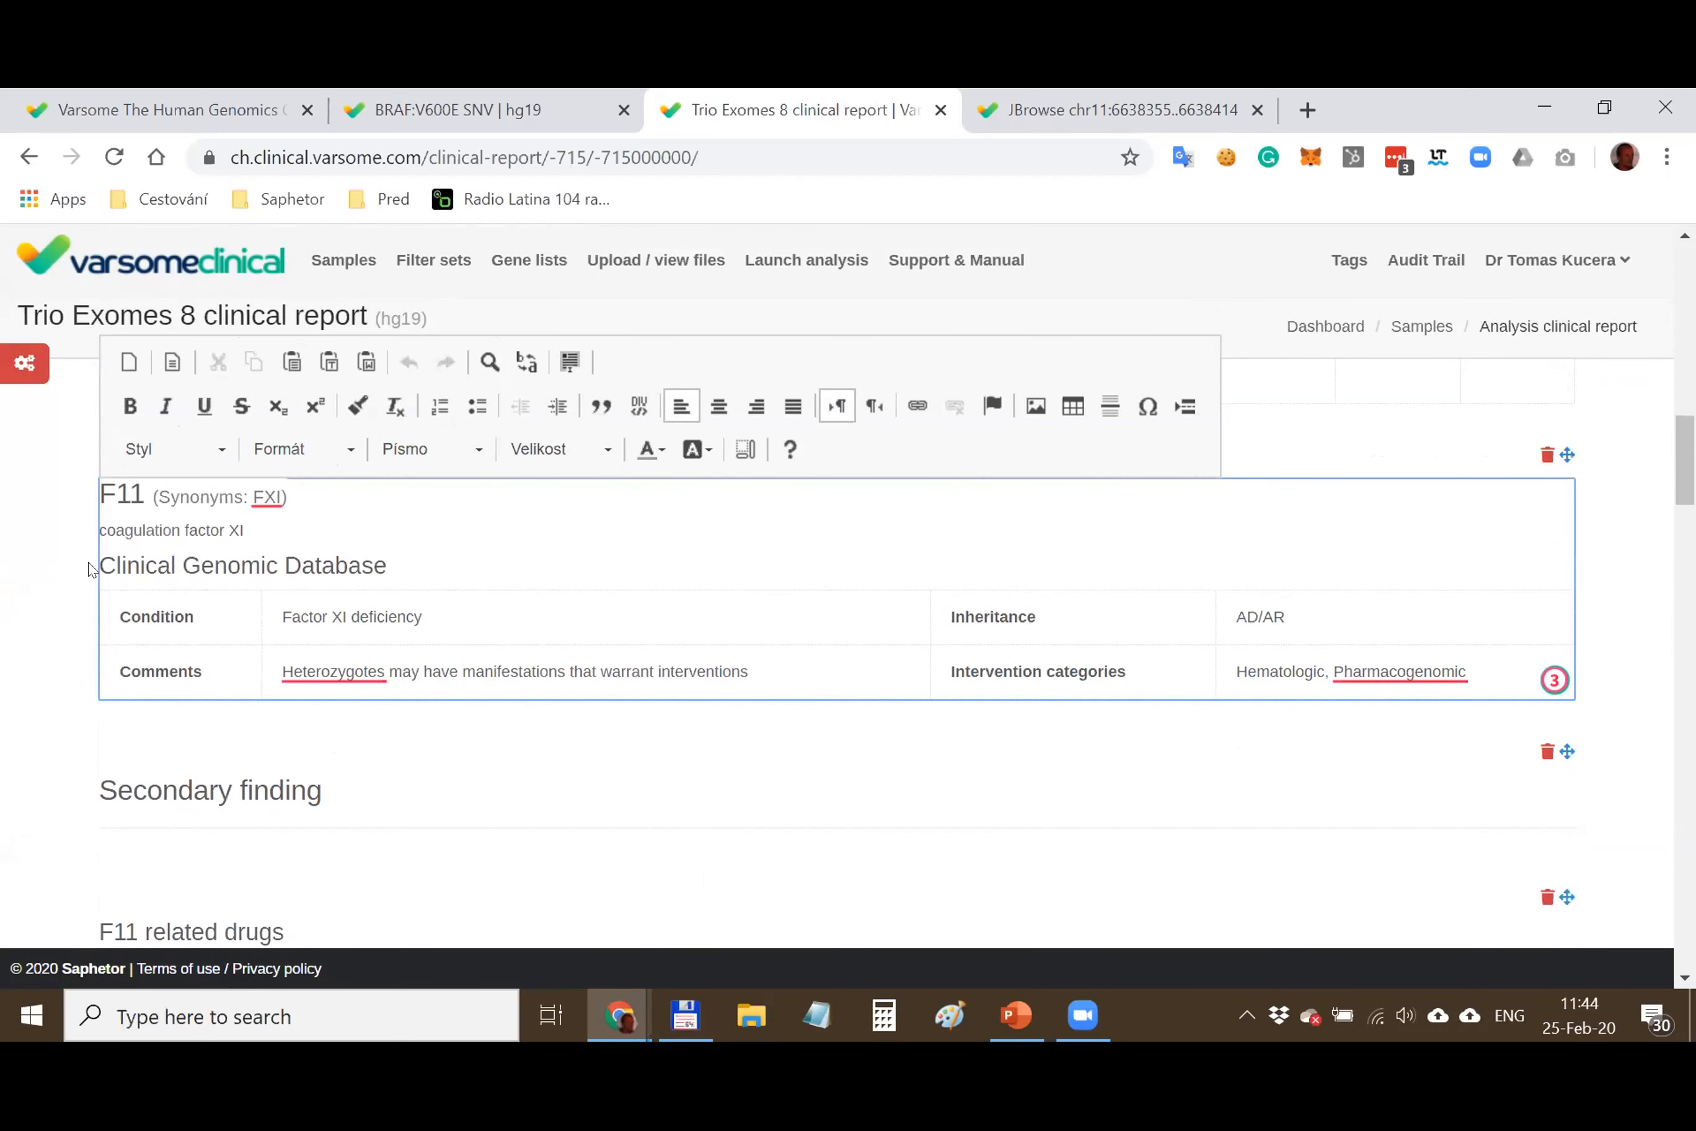
{"action": "left_click_drag", "start_coordinate": [98, 554], "coordinate": [394, 564]}
{"action": "left_click", "coordinate": [437, 556]}
{"action": "left_click", "coordinate": [209, 613]}
{"action": "type", "text": "XXX"}
{"action": "key", "text": "BackSpace"}
{"action": "key", "text": "BackSpace"}
{"action": "key", "text": "BackSpace"}
{"action": "key", "text": "BackSpace"}
{"action": "key", "text": "BackSpace"}
{"action": "key", "text": "BackSpace"}
{"action": "key", "text": "BackSpace"}
{"action": "key", "text": "BackSpace"}
{"action": "key", "text": "BackSpace"}
{"action": "key", "text": "BackSpace"}
{"action": "key", "text": "BackSpace"}
Enter 'xxxx' in the former Condition cell and review the F11 Conditions text
{"action": "type", "text": "xxxx"}
{"action": "scroll", "coordinate": [606, 643], "scroll_direction": "down", "scroll_amount": 5}
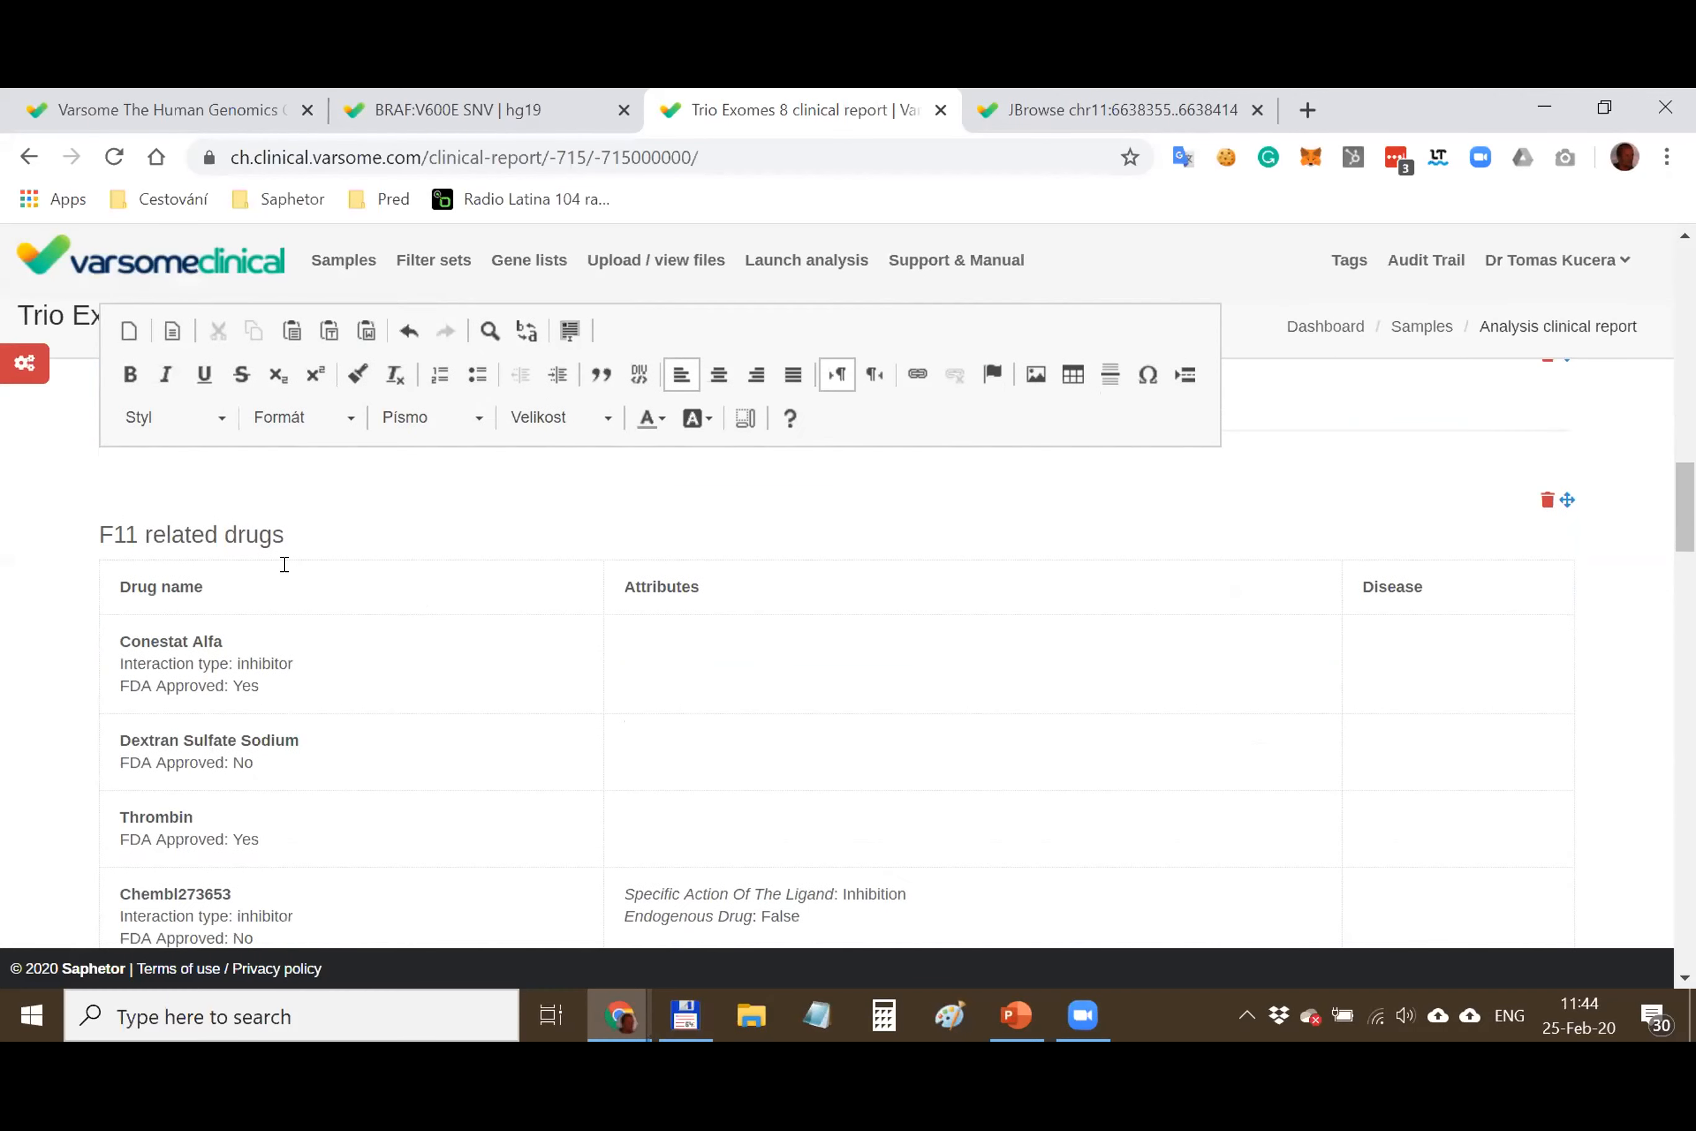
{"action": "scroll", "coordinate": [391, 607], "scroll_direction": "down", "scroll_amount": 12}
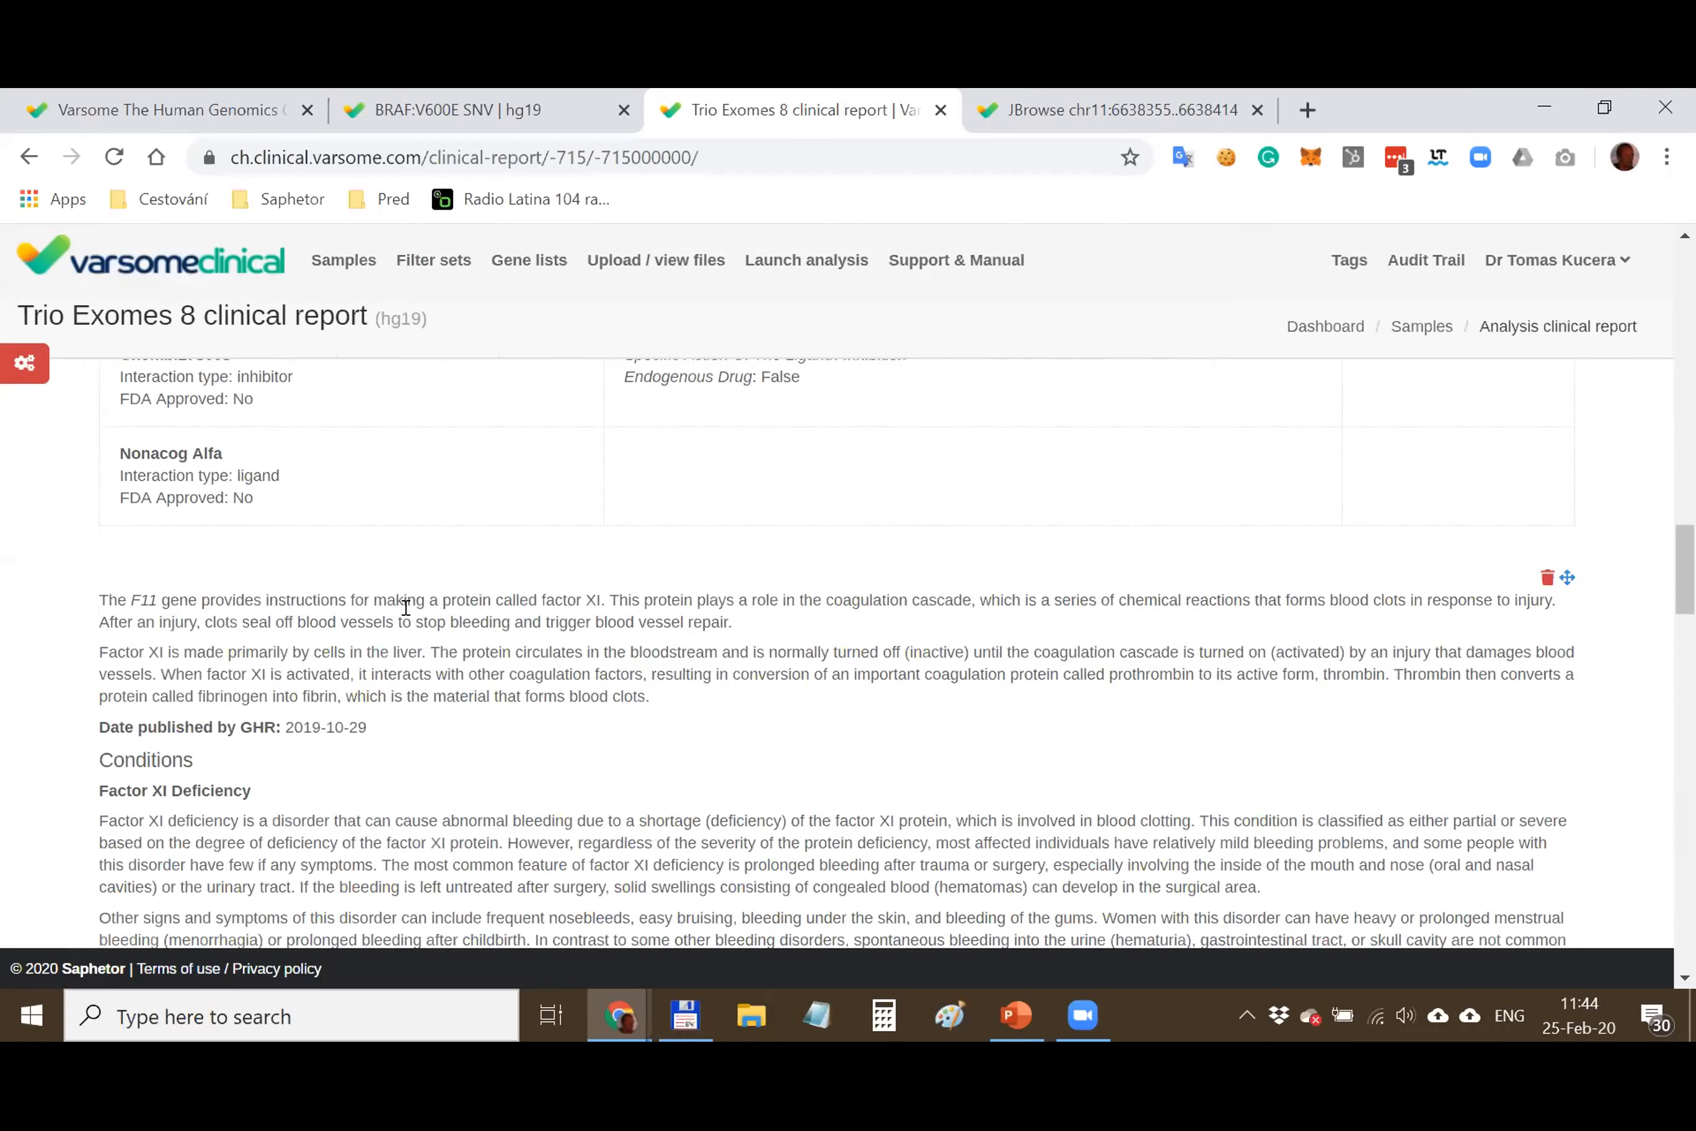
{"action": "scroll", "coordinate": [406, 607], "scroll_direction": "up", "scroll_amount": 3}
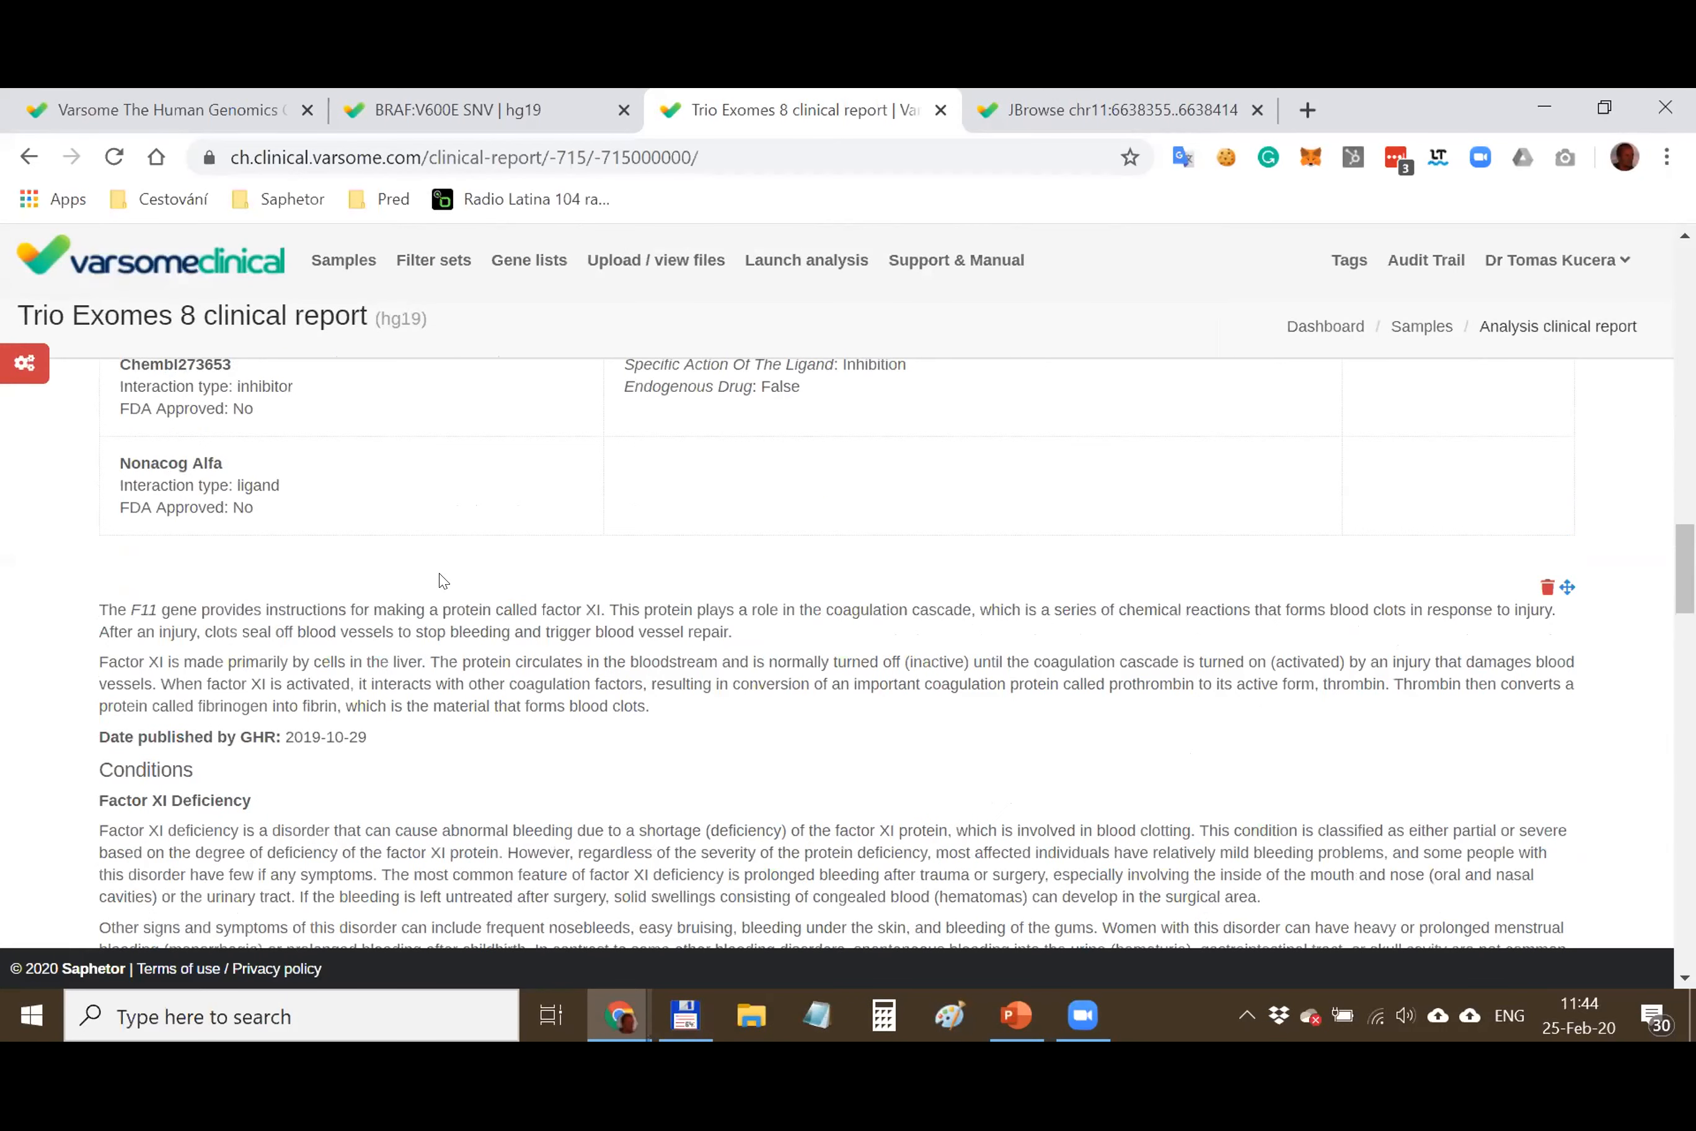
{"action": "scroll", "coordinate": [438, 576], "scroll_direction": "down", "scroll_amount": 3}
{"action": "left_click_drag", "start_coordinate": [97, 494], "coordinate": [219, 732]}
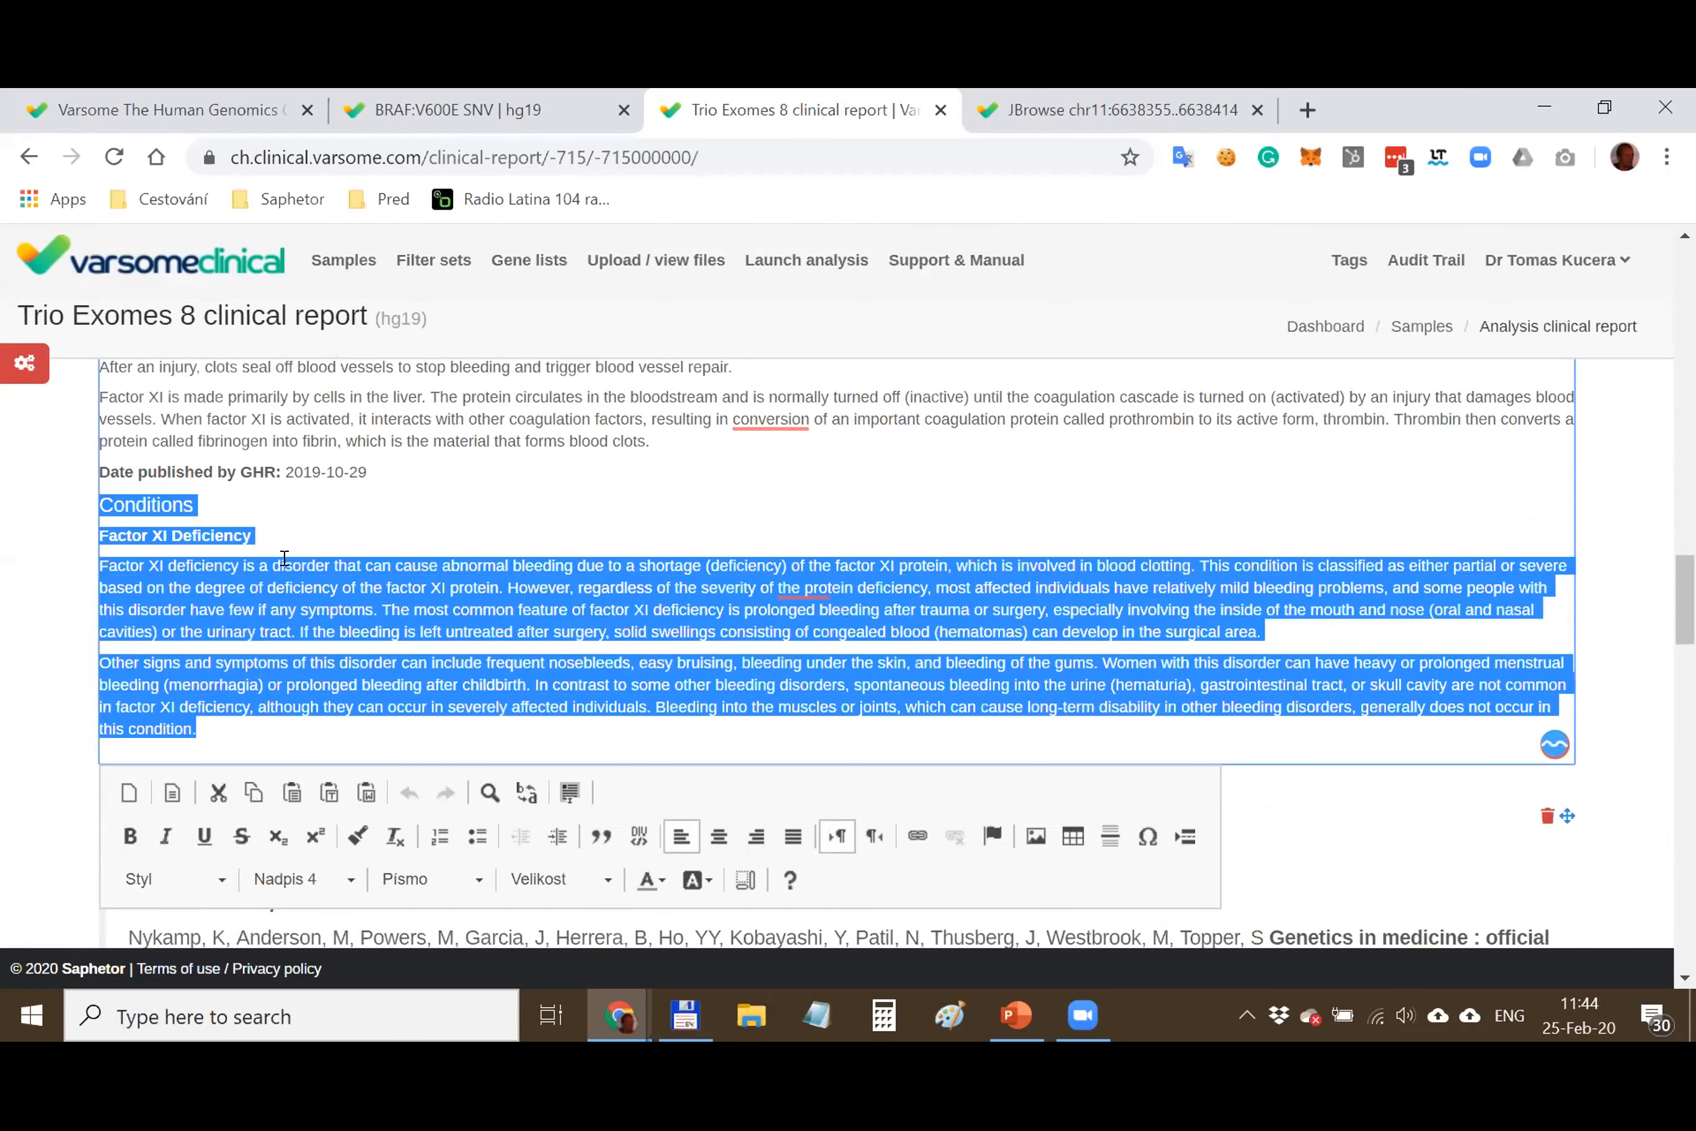
{"action": "scroll", "coordinate": [547, 511], "scroll_direction": "down", "scroll_amount": 5}
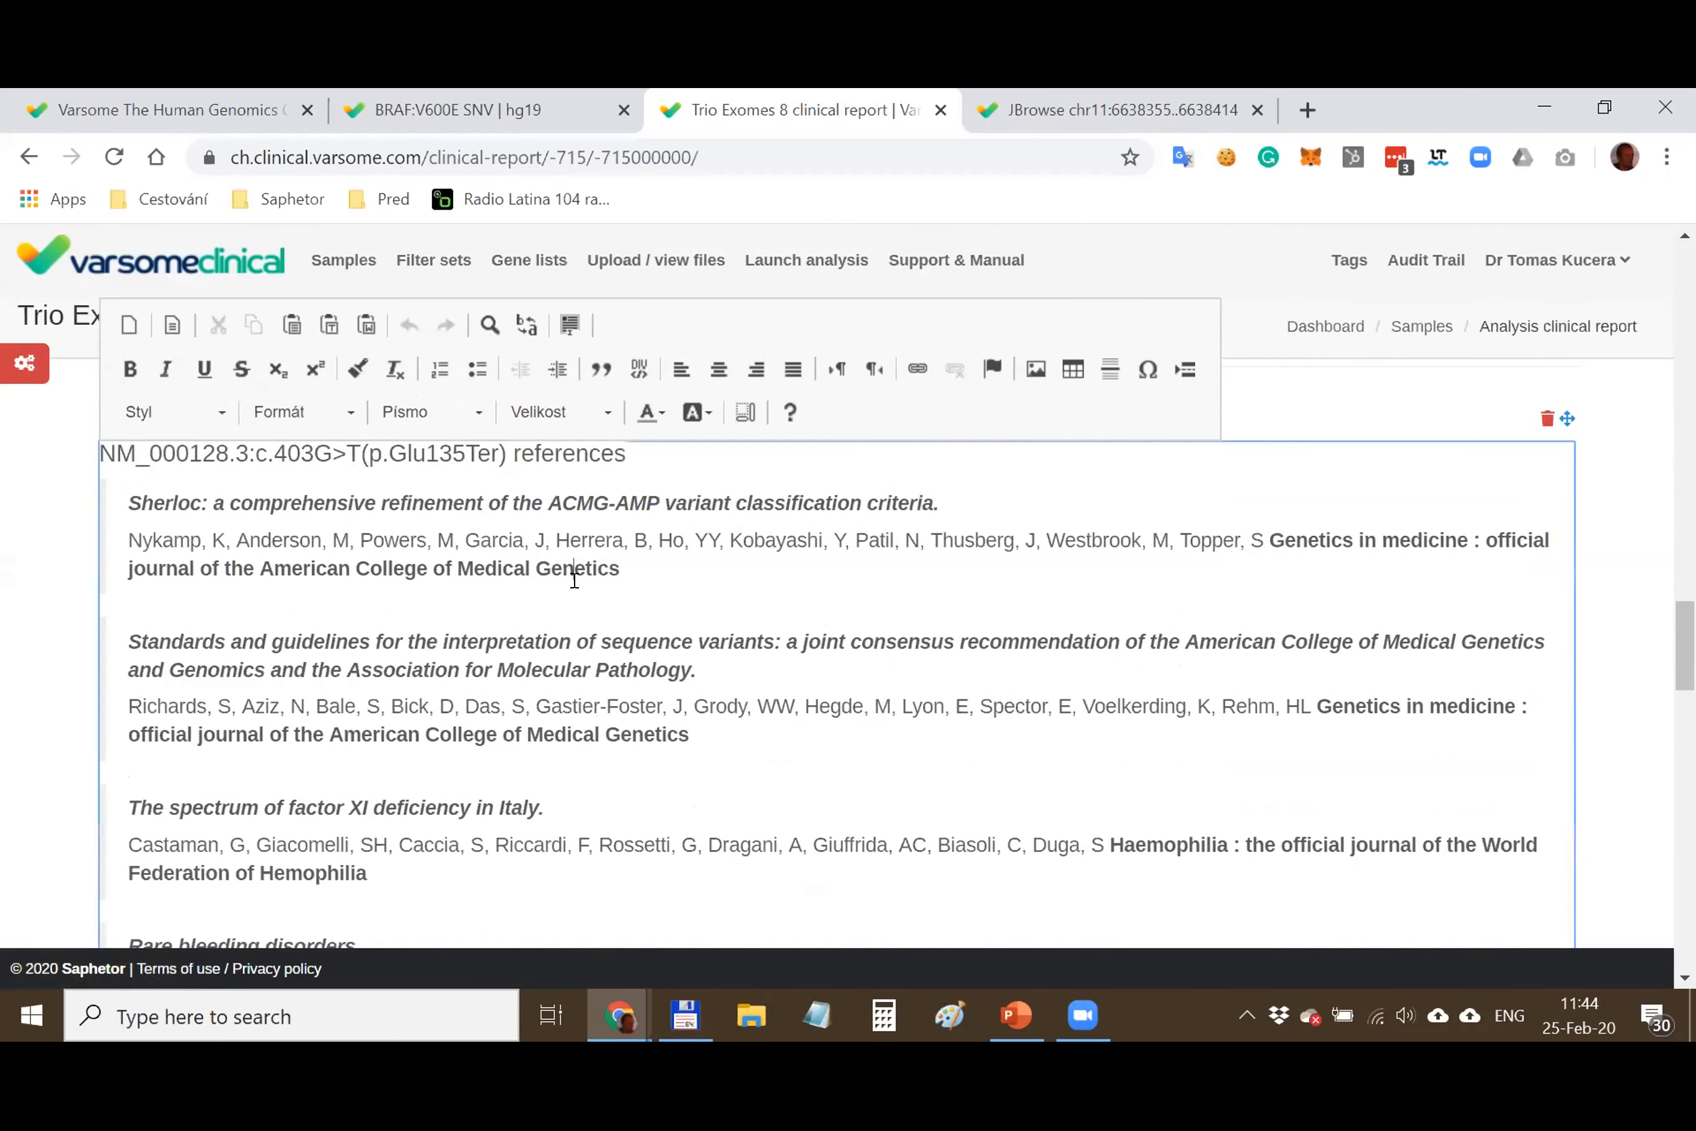
Delete the factor XI deficiency in Italy reference and type a filler line 'sdsdsdsdsds ds ds ds d' instead
{"action": "left_click", "coordinate": [575, 578]}
{"action": "scroll", "coordinate": [734, 585], "scroll_direction": "down", "scroll_amount": 2}
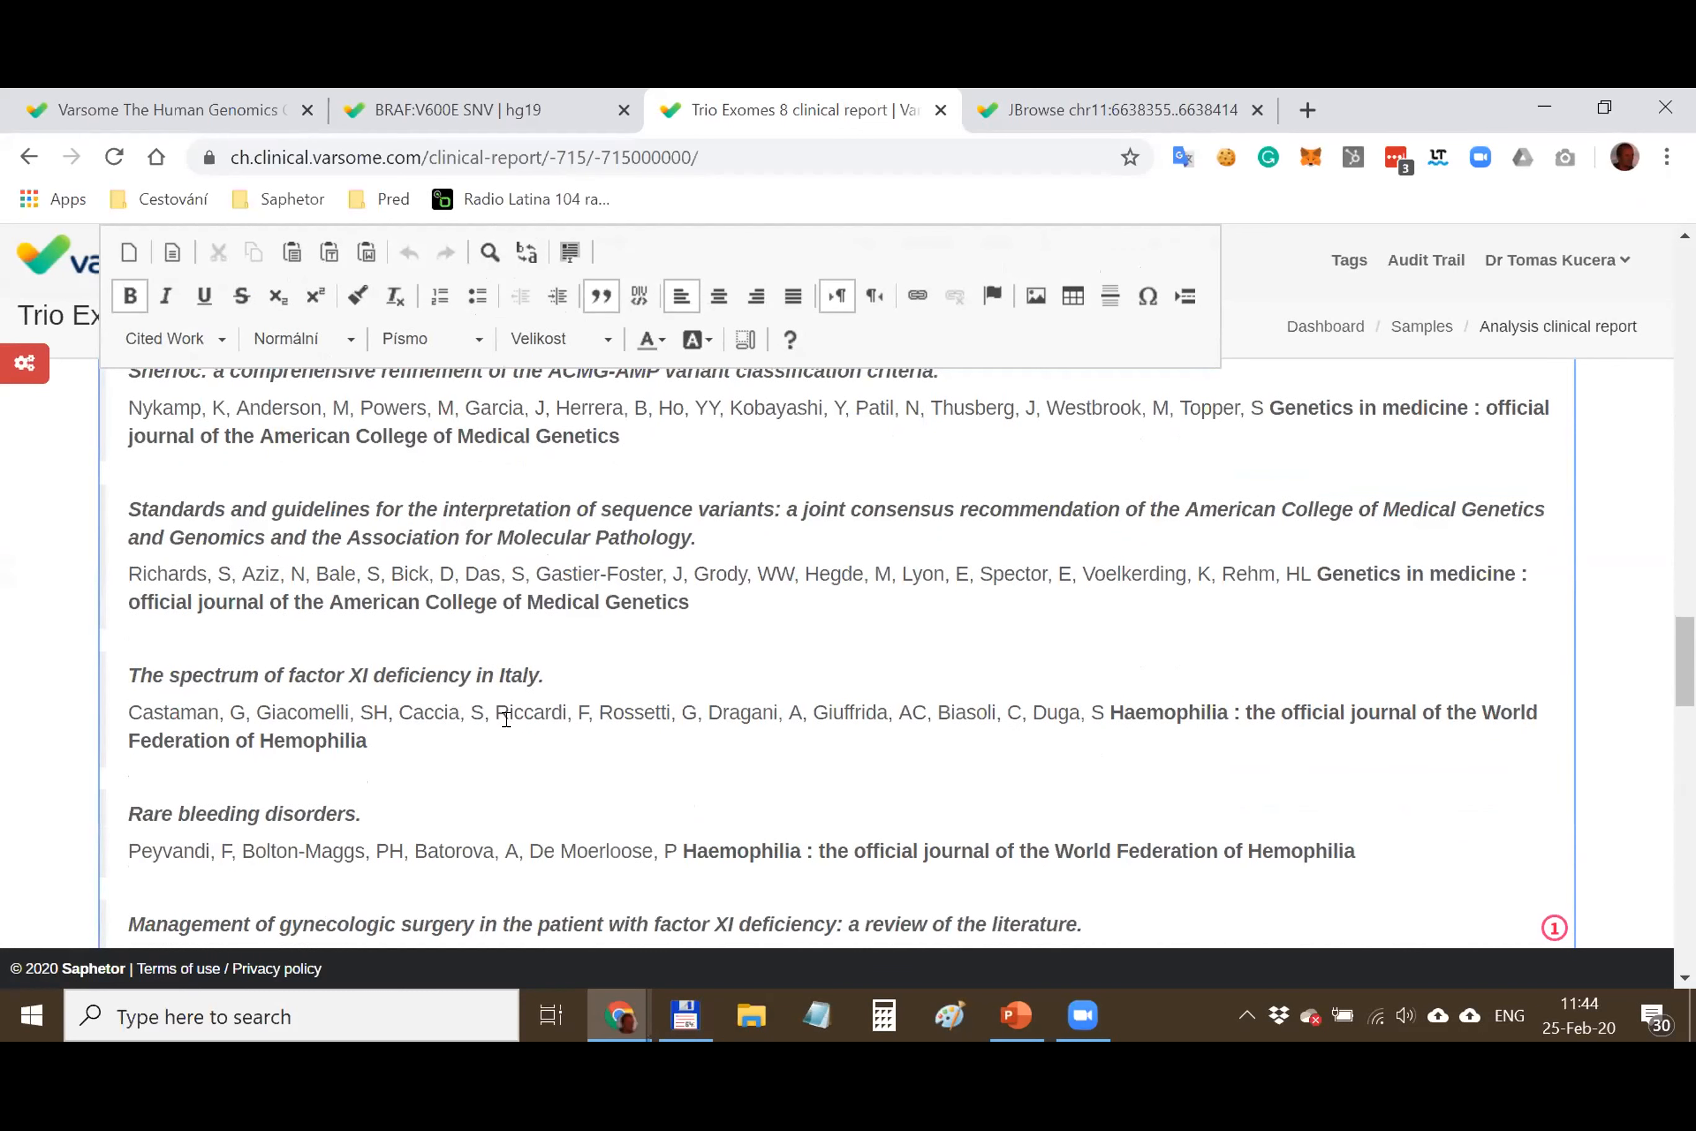
{"action": "key", "text": "shift+Up"}
{"action": "key", "text": "shift+Up"}
{"action": "key", "text": "shift+Left"}
{"action": "key", "text": "shift+Left"}
{"action": "key", "text": "shift+Left"}
{"action": "key", "text": "shift+Left"}
{"action": "key", "text": "shift+Left"}
{"action": "key", "text": "shift+Left"}
{"action": "key", "text": "shift+Left"}
{"action": "key", "text": "shift+Left"}
{"action": "key", "text": "shift+Left"}
{"action": "key", "text": "shift+Left"}
{"action": "key", "text": "shift+Left"}
{"action": "key", "text": "shift+Left"}
{"action": "key", "text": "shift+Left"}
{"action": "key", "text": "shift+Left"}
{"action": "key", "text": "shift+Left"}
{"action": "key", "text": "shift+Left"}
{"action": "key", "text": "shift+Left"}
{"action": "key", "text": "shift+Left"}
{"action": "key", "text": "shift+Left"}
{"action": "key", "text": "shift+Left"}
{"action": "key", "text": "shift+Left"}
{"action": "key", "text": "shift+Left"}
{"action": "key", "text": "shift+Left"}
{"action": "key", "text": "shift+Left"}
{"action": "key", "text": "shift+Left"}
{"action": "key", "text": "BackSpace"}
{"action": "key", "text": "BackSpace"}
{"action": "key", "text": "BackSpace"}
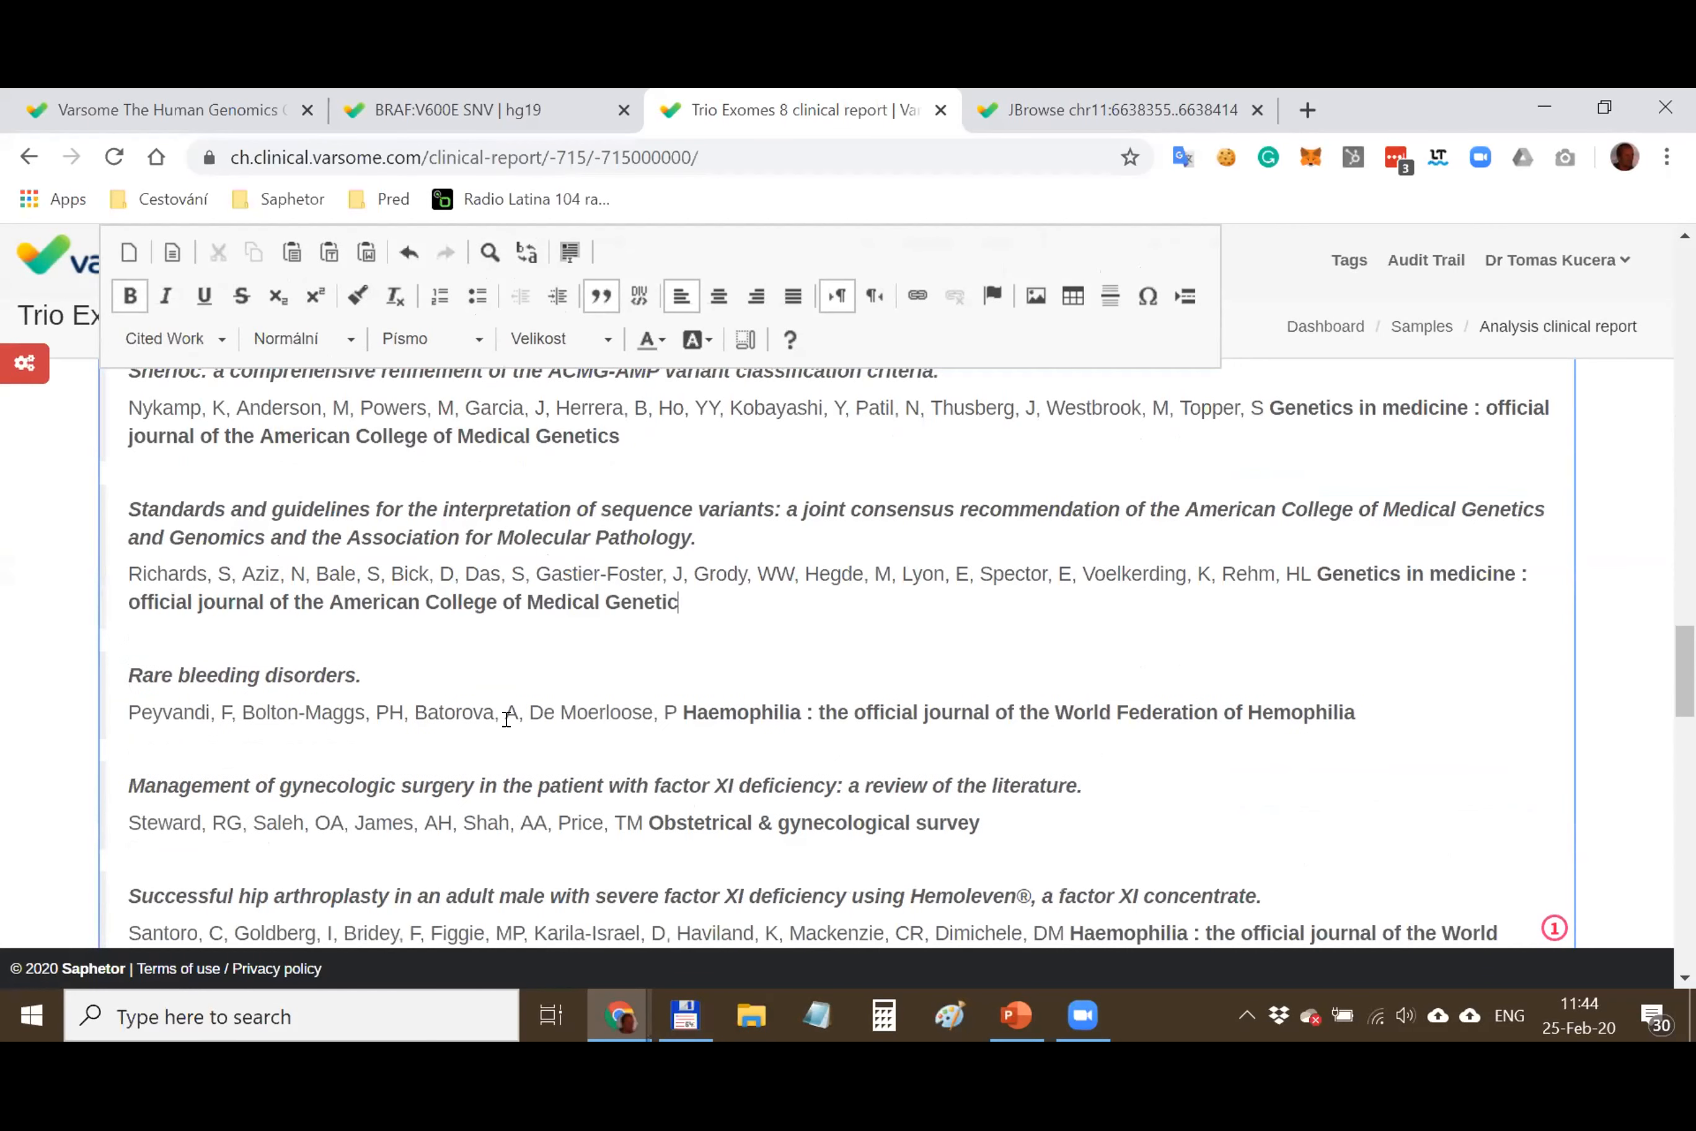
{"action": "key", "text": "Return"}
{"action": "type", "text": "sdsdsdsdsd"}
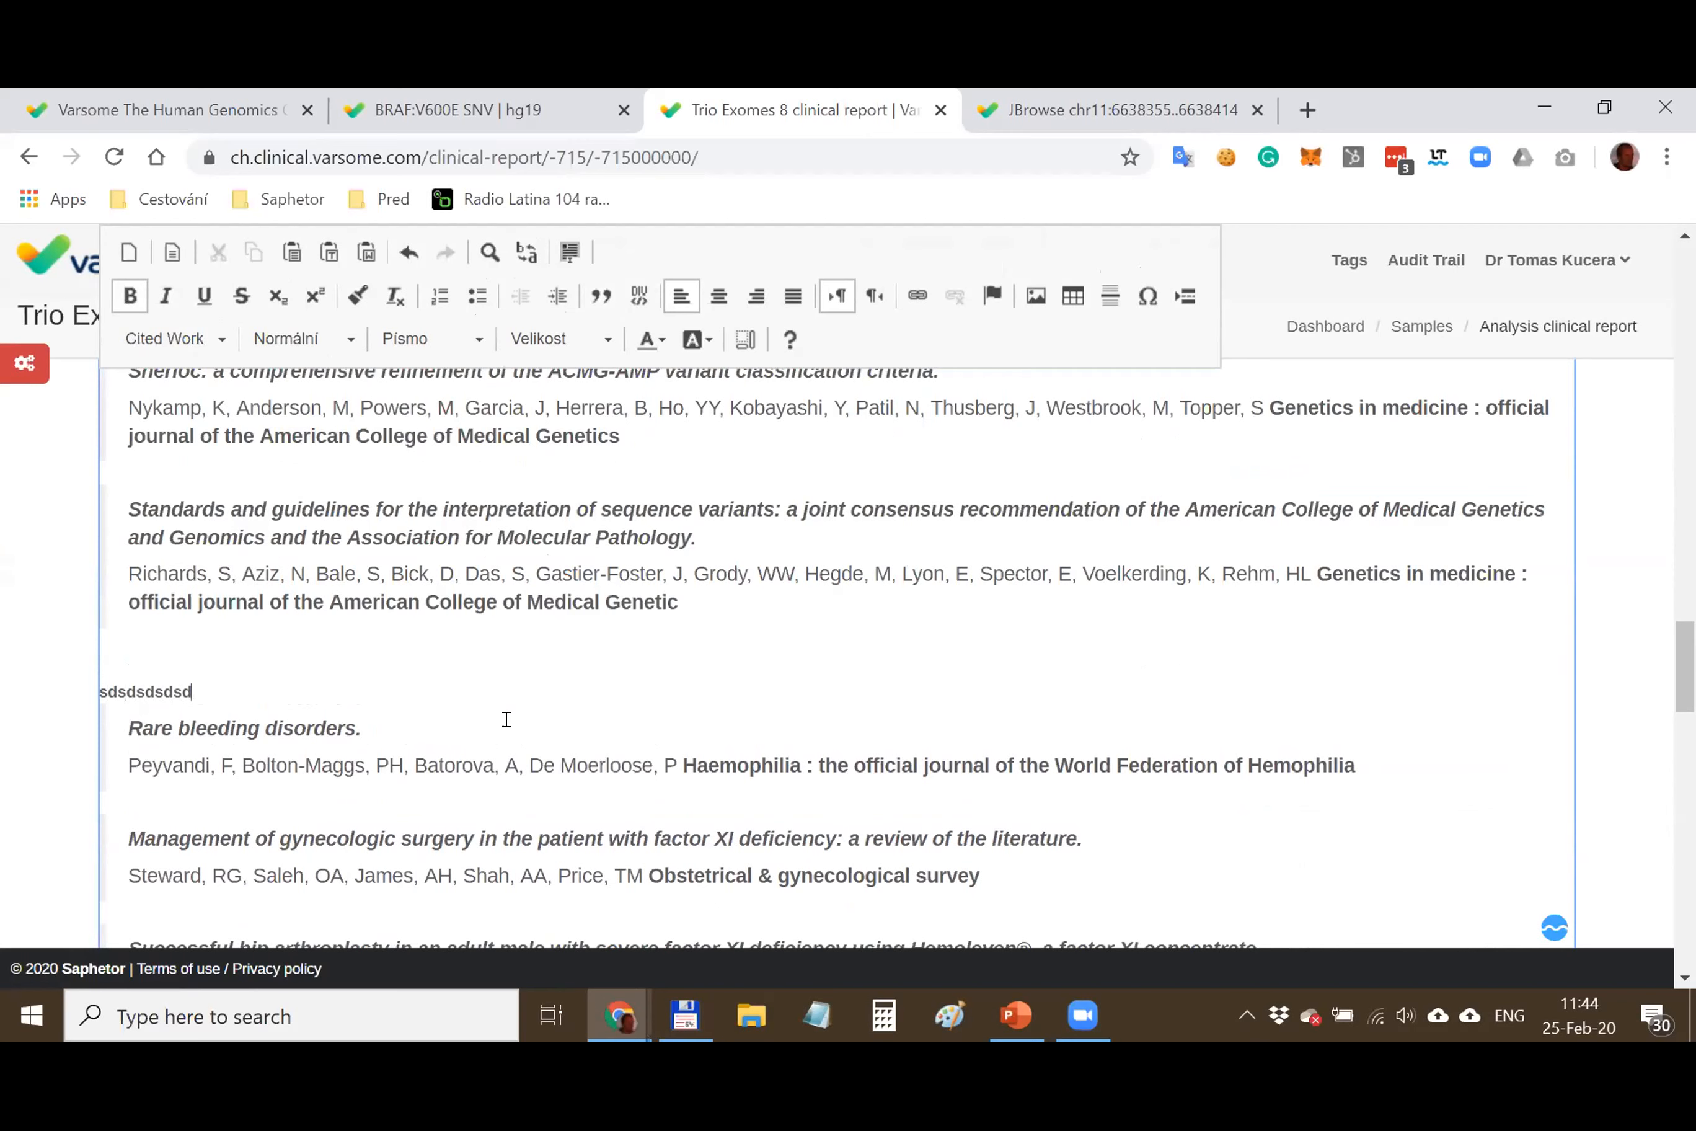
{"action": "type", "text": "s ds ds ds d"}
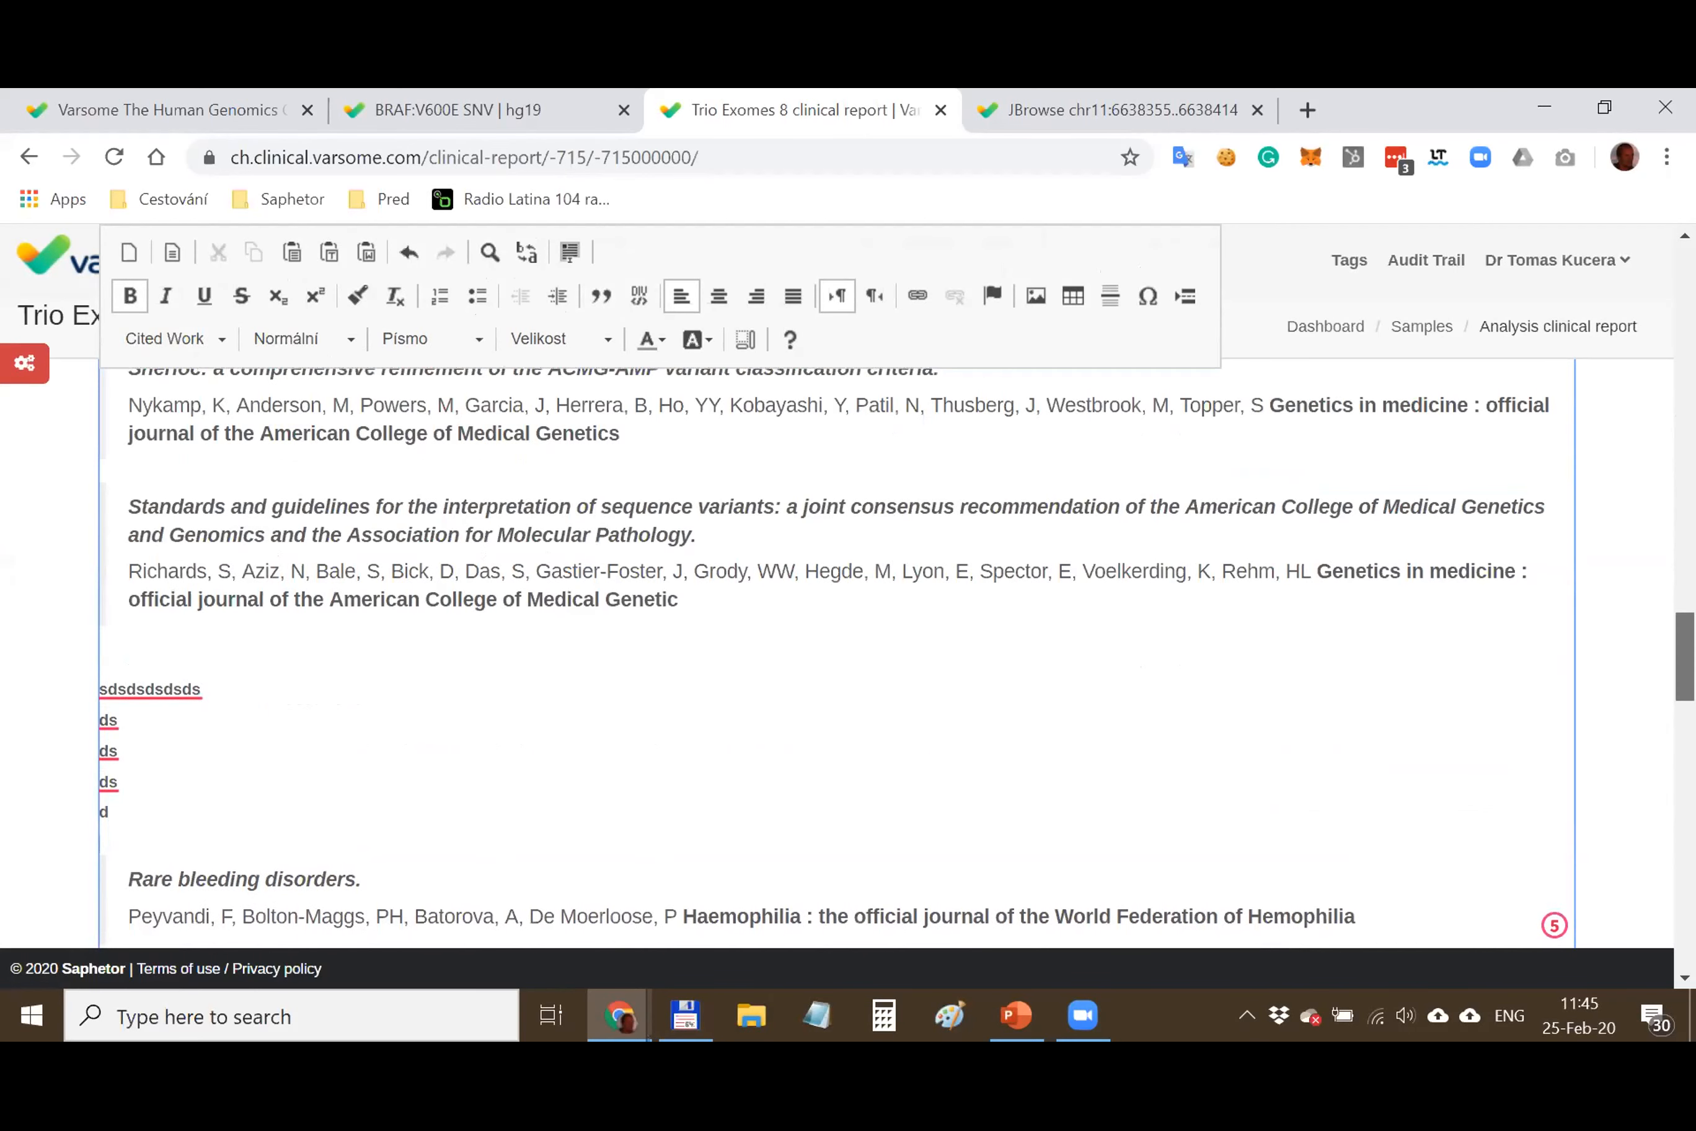
{"action": "scroll", "coordinate": [837, 656], "scroll_direction": "down", "scroll_amount": 5}
{"action": "scroll", "coordinate": [837, 657], "scroll_direction": "up", "scroll_amount": 10}
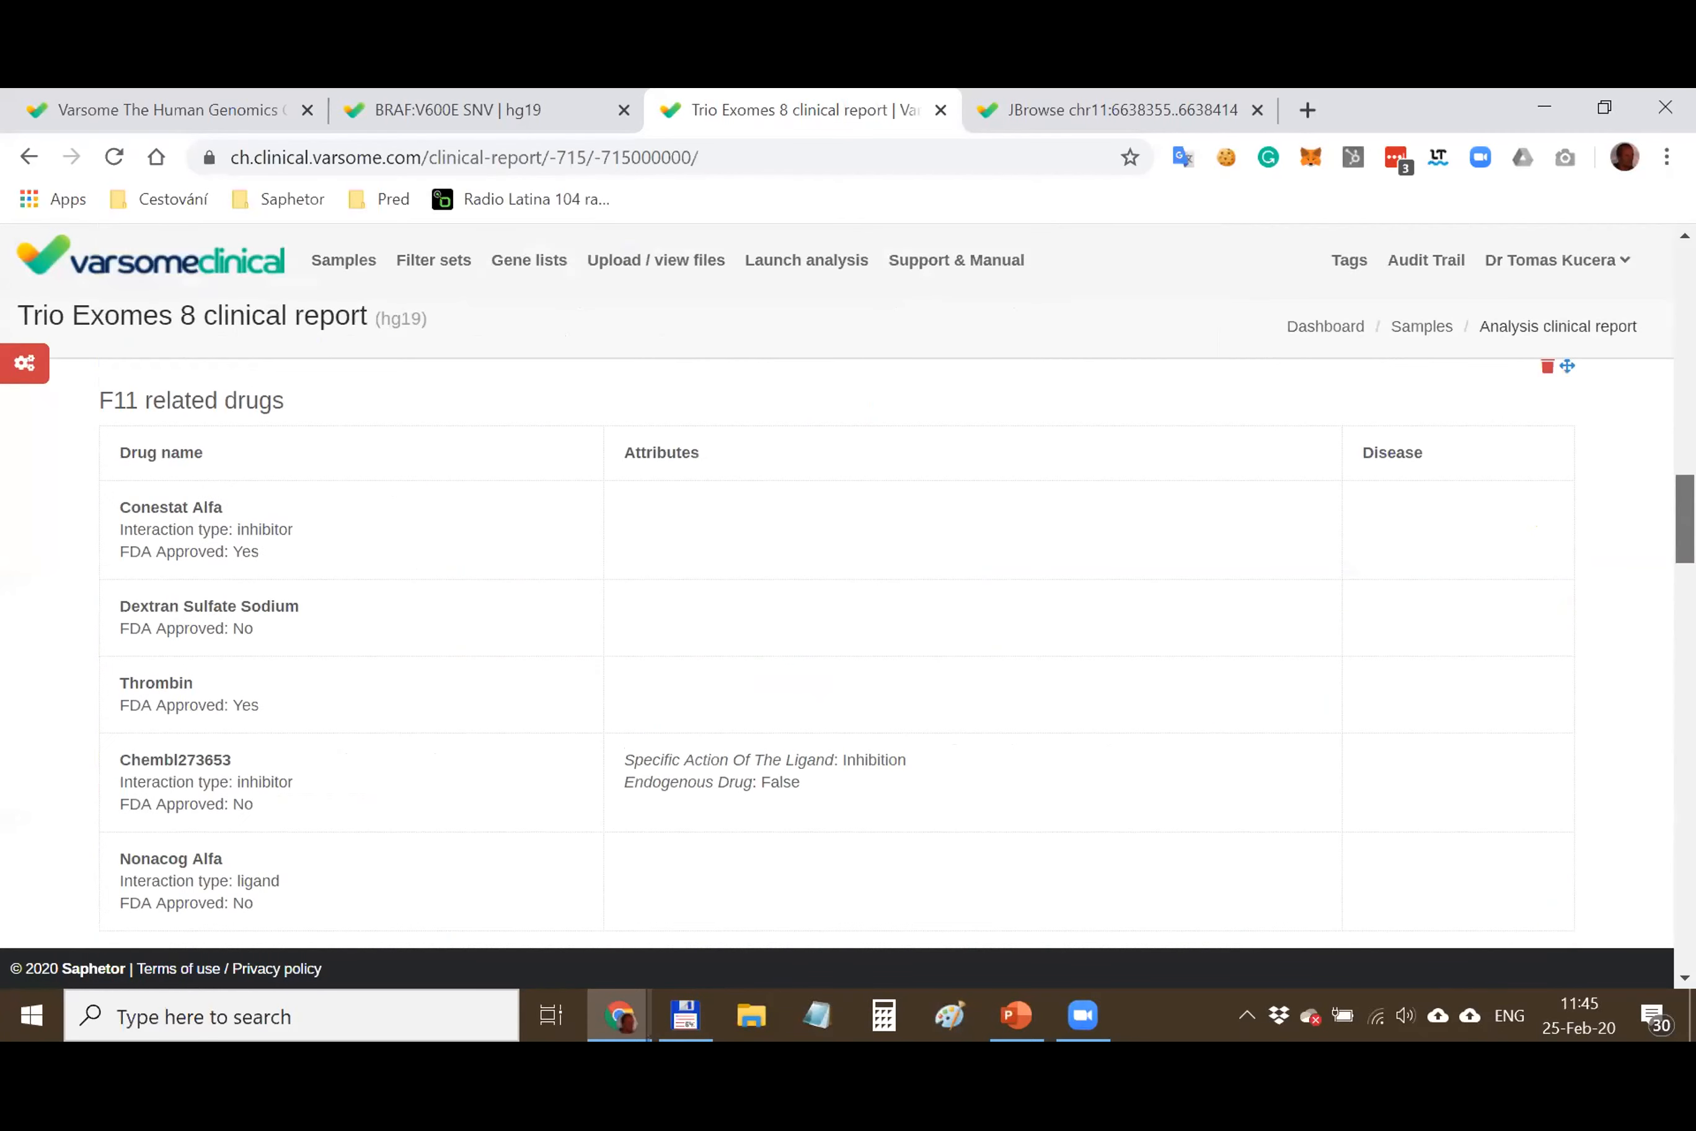
{"action": "scroll", "coordinate": [1409, 410], "scroll_direction": "up", "scroll_amount": 15}
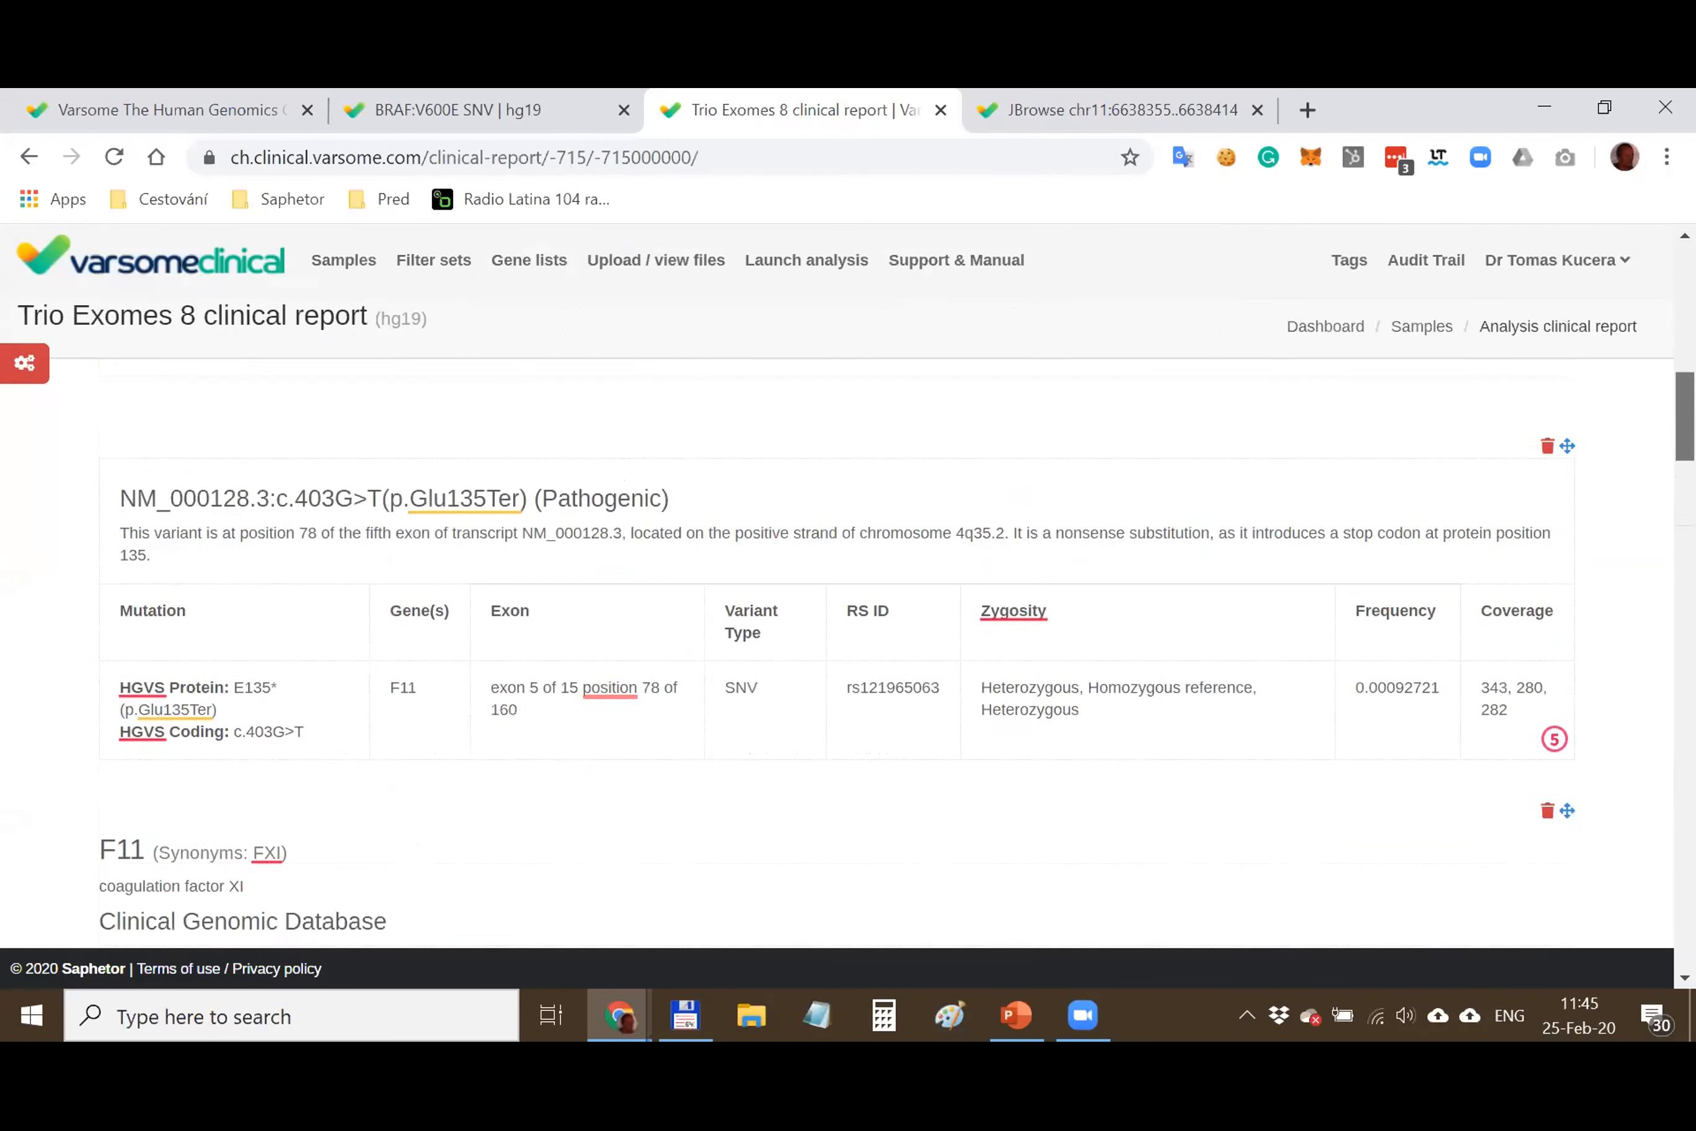
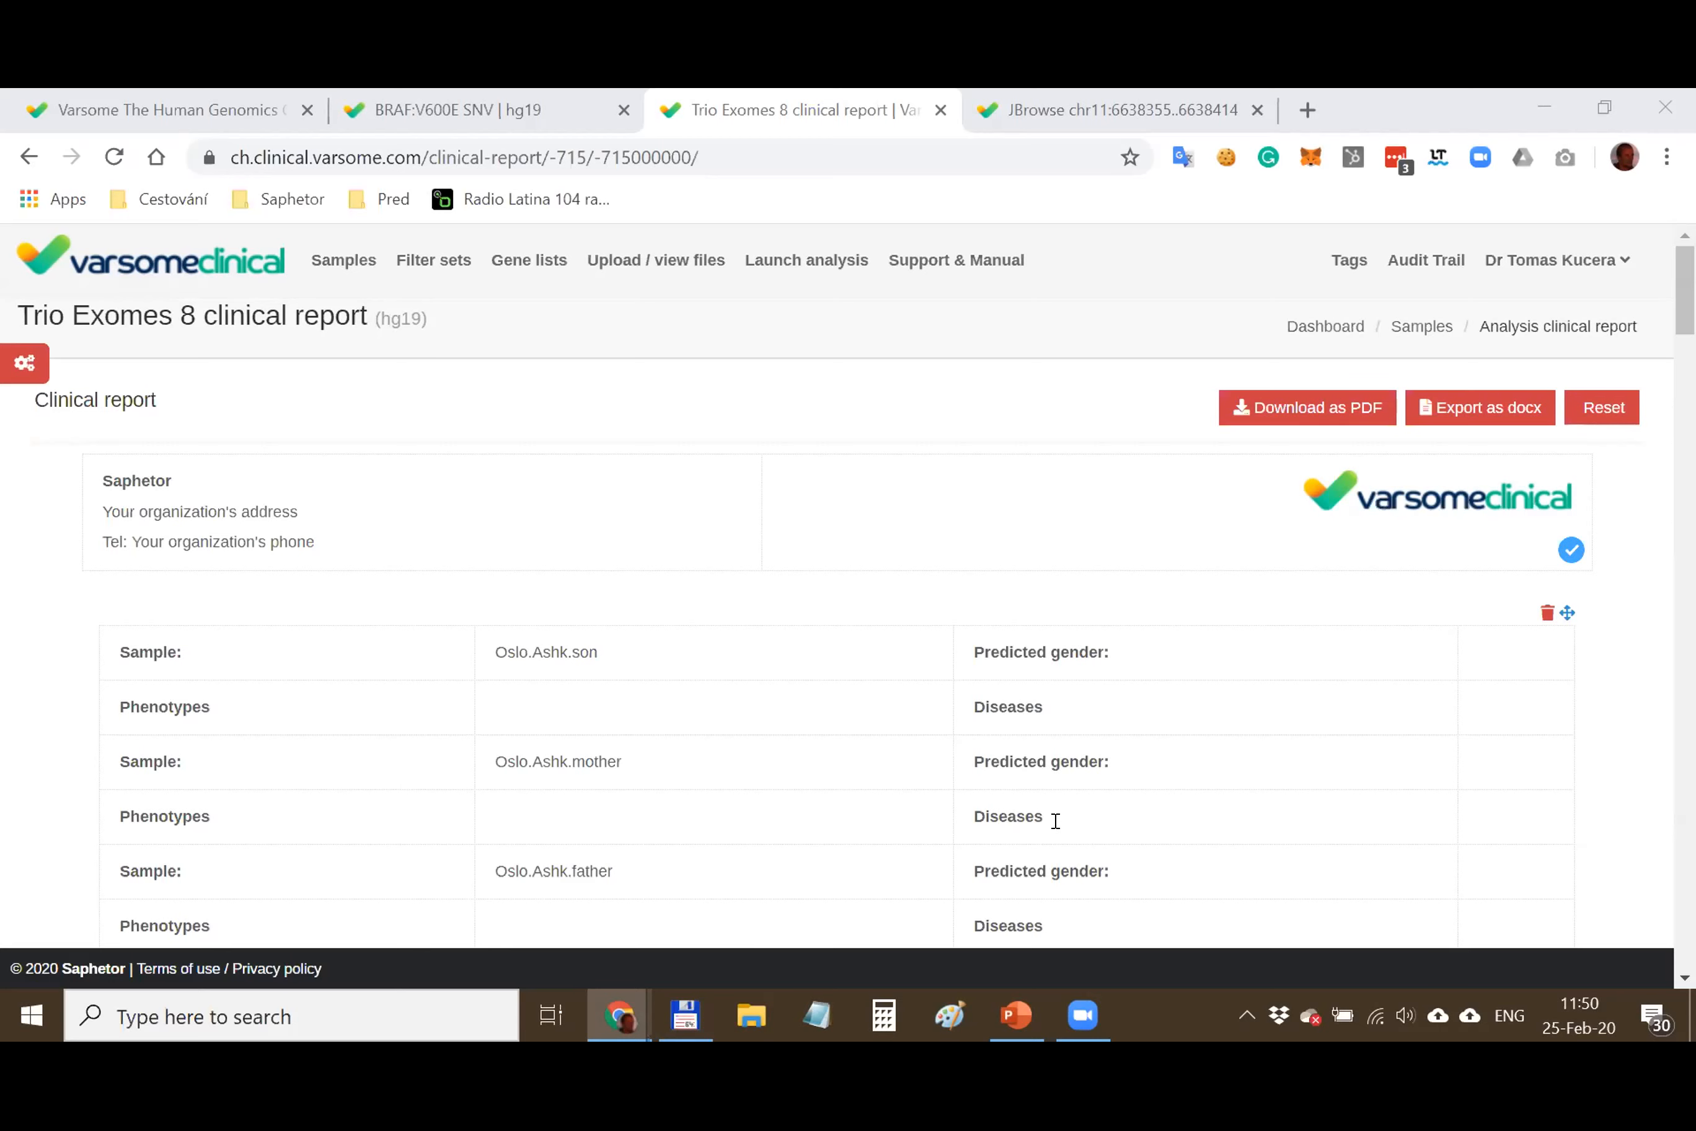
From the Samples list, open the HG001 NA12878 WGS 8 (hg19) analysis results
{"action": "left_click", "coordinate": [338, 268]}
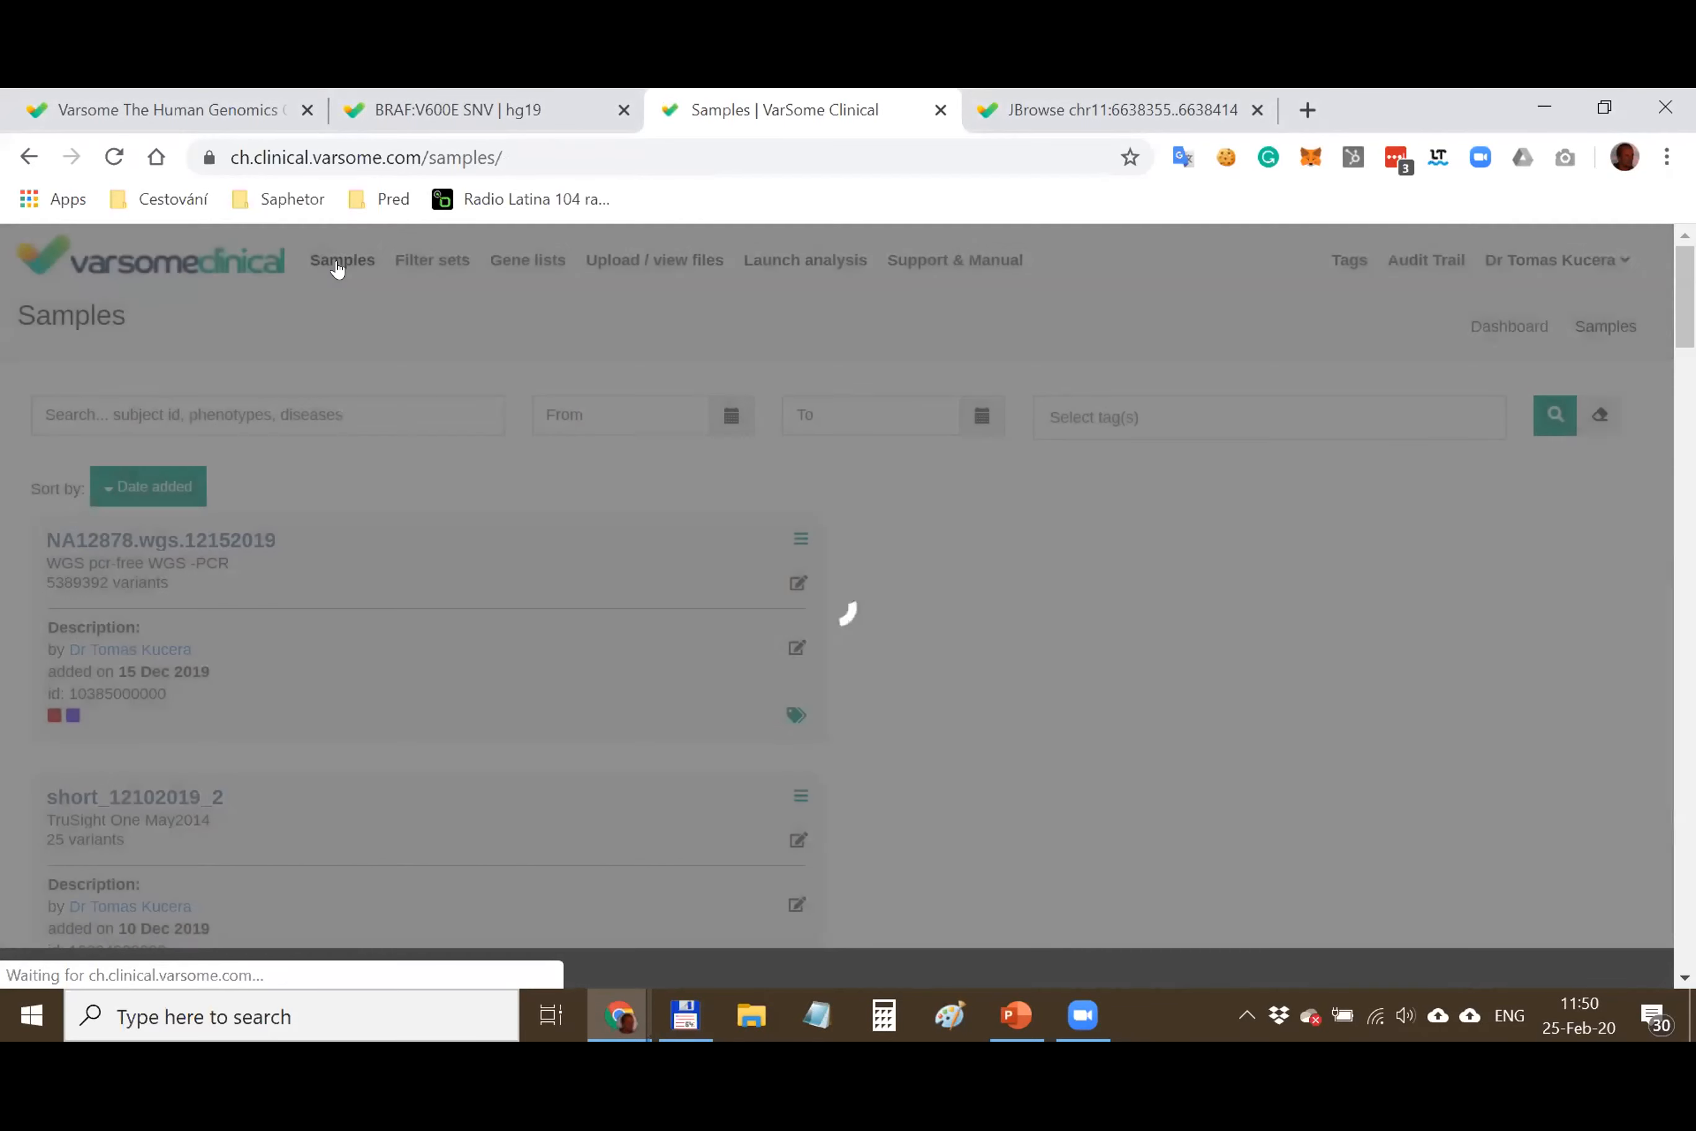
{"action": "scroll", "coordinate": [349, 620], "scroll_direction": "down", "scroll_amount": 15}
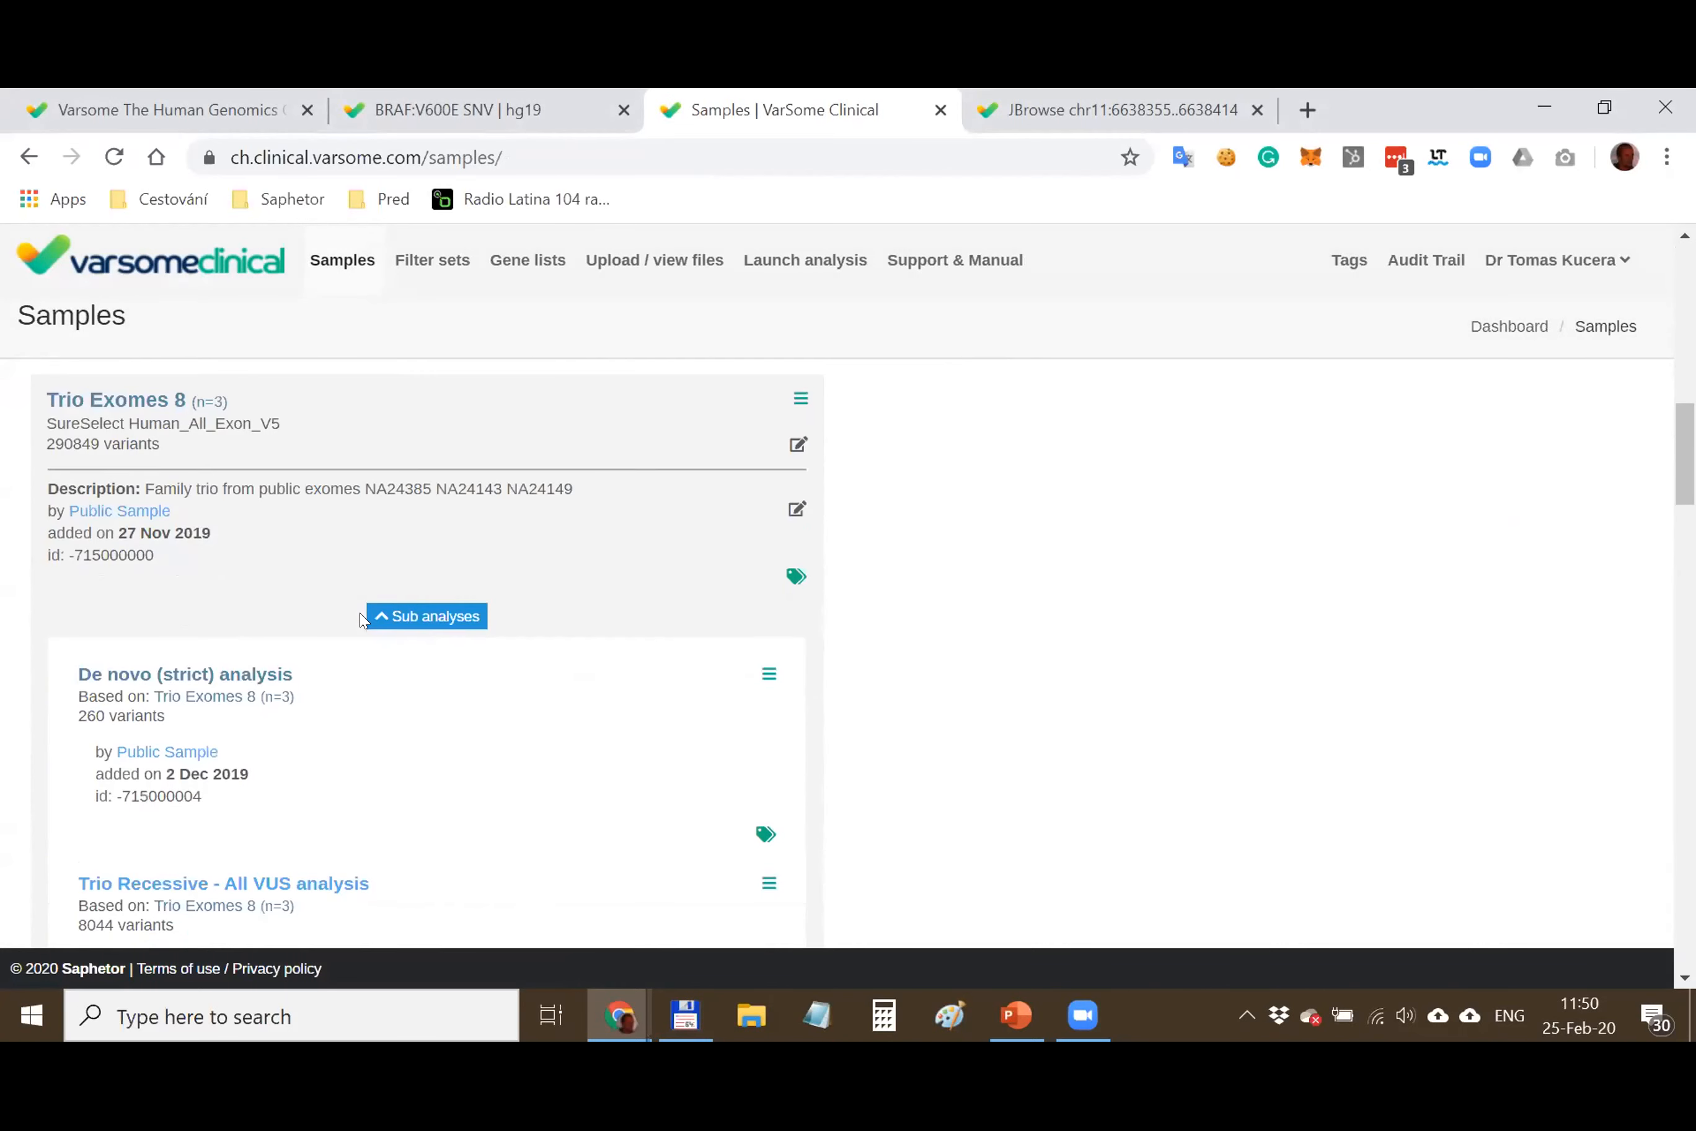
{"action": "scroll", "coordinate": [363, 620], "scroll_direction": "up", "scroll_amount": 10}
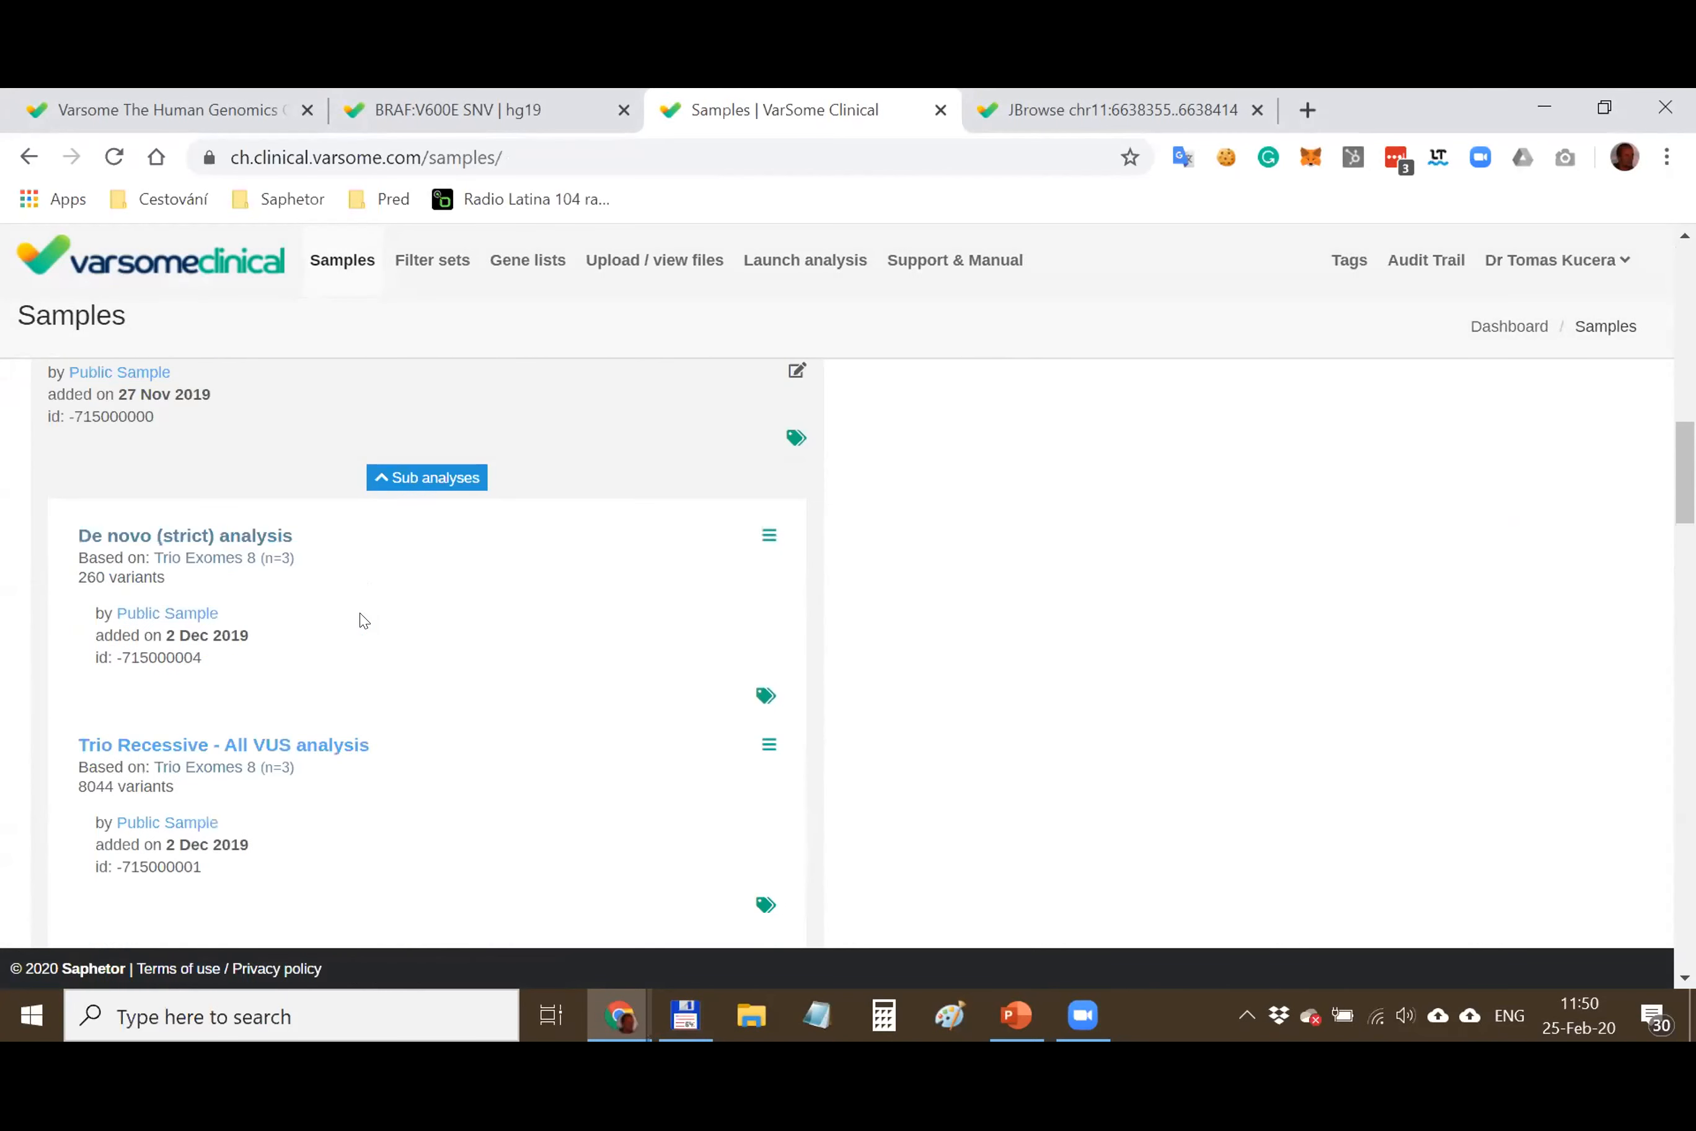
{"action": "scroll", "coordinate": [364, 620], "scroll_direction": "up", "scroll_amount": 5}
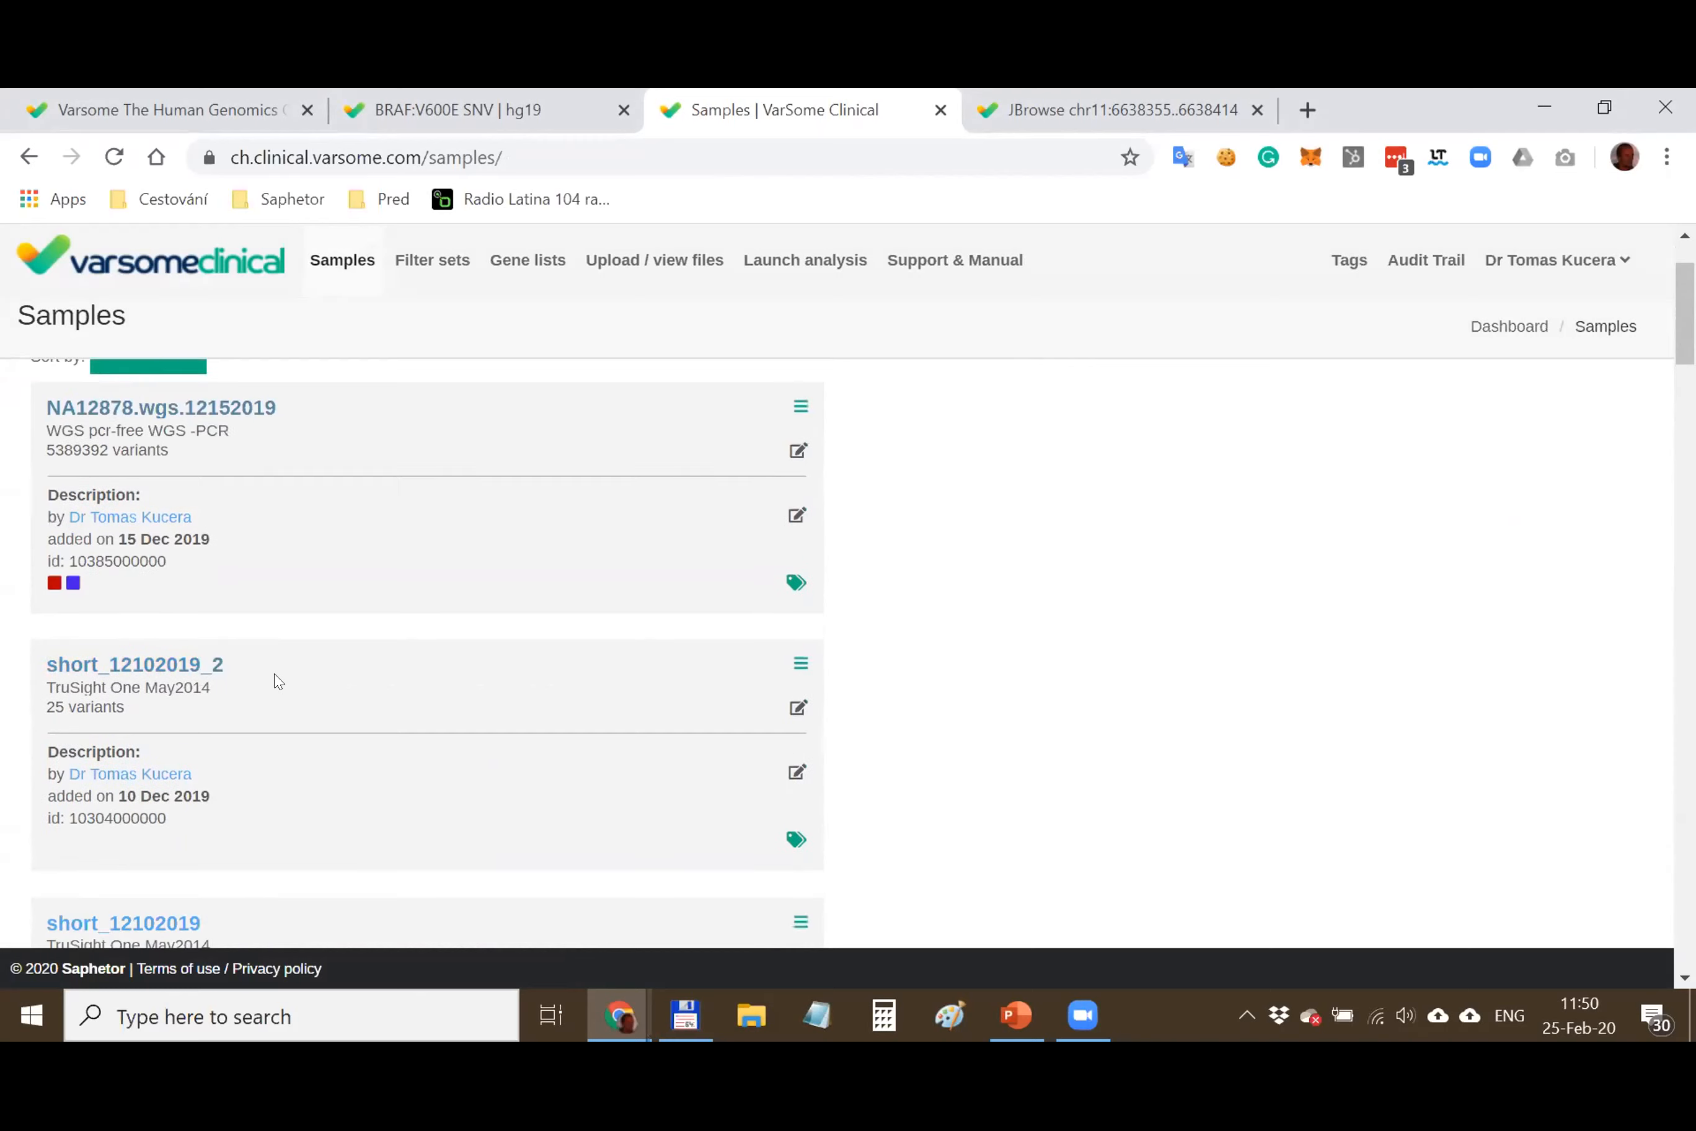
{"action": "scroll", "coordinate": [284, 676], "scroll_direction": "down", "scroll_amount": 12}
{"action": "scroll", "coordinate": [284, 681], "scroll_direction": "down", "scroll_amount": 15}
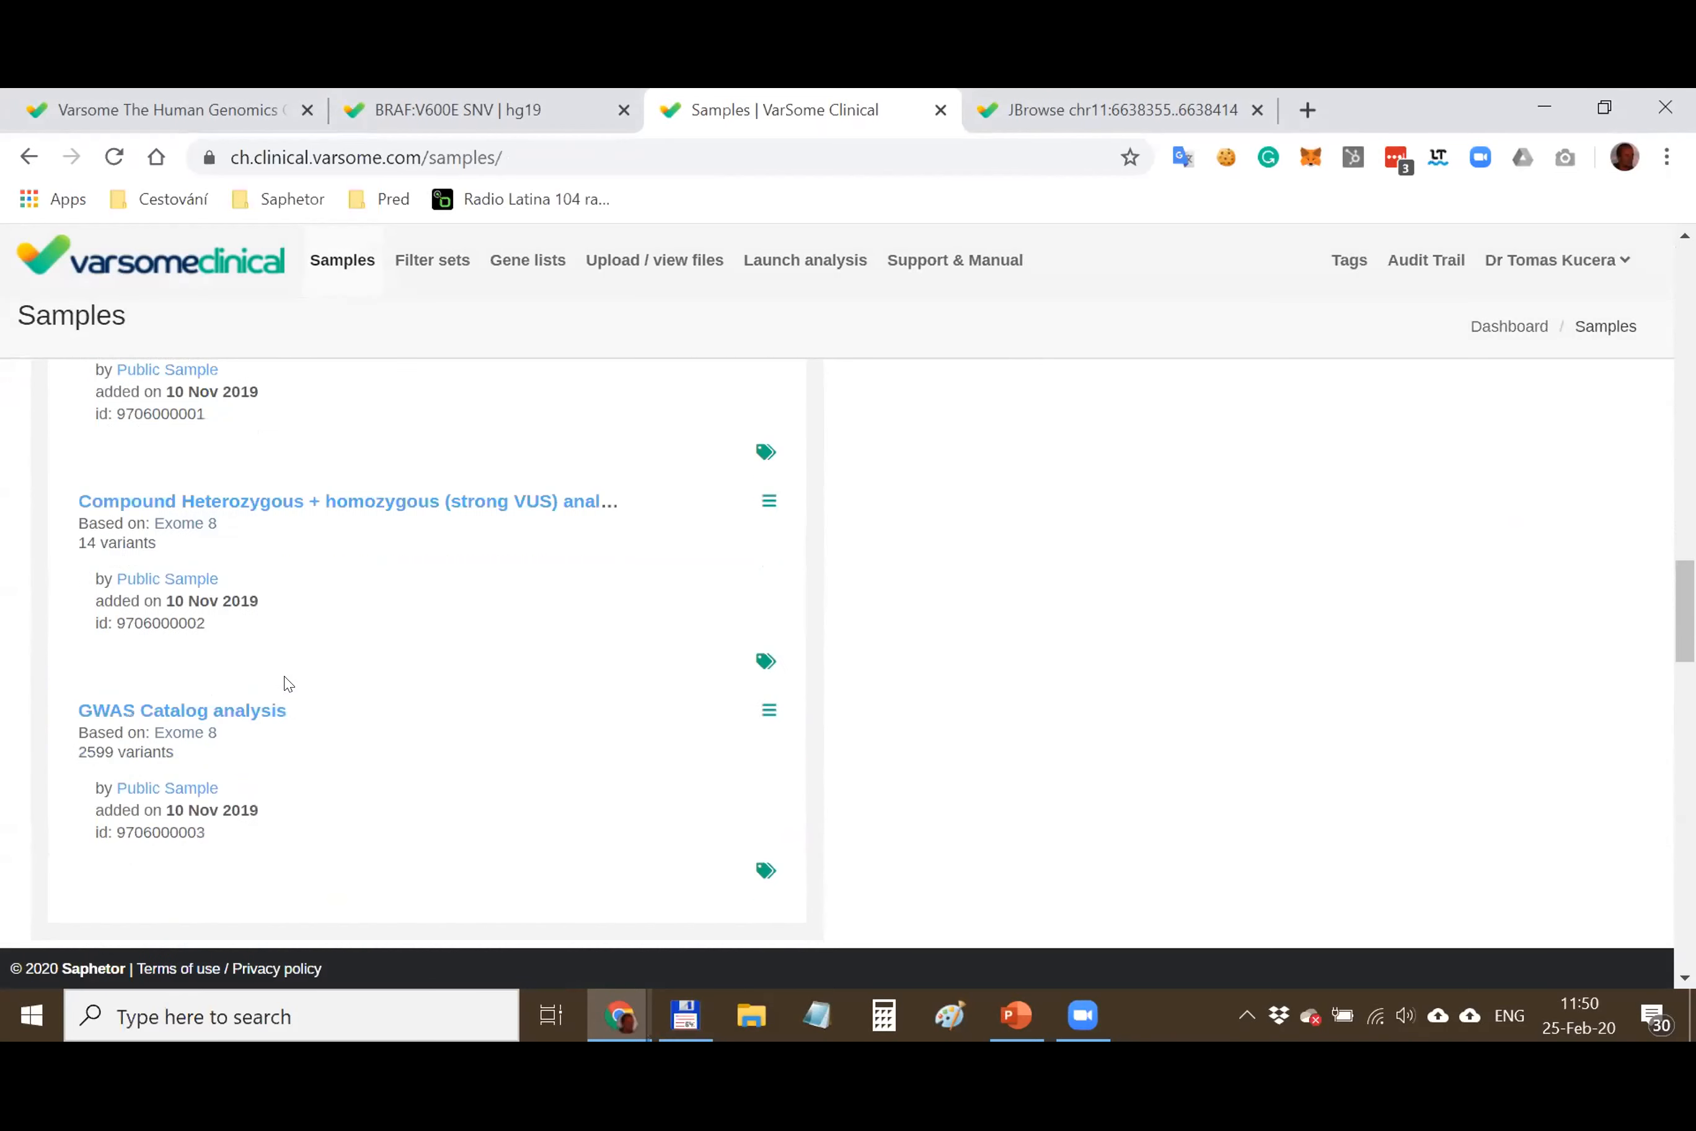
{"action": "left_click", "coordinate": [222, 606]}
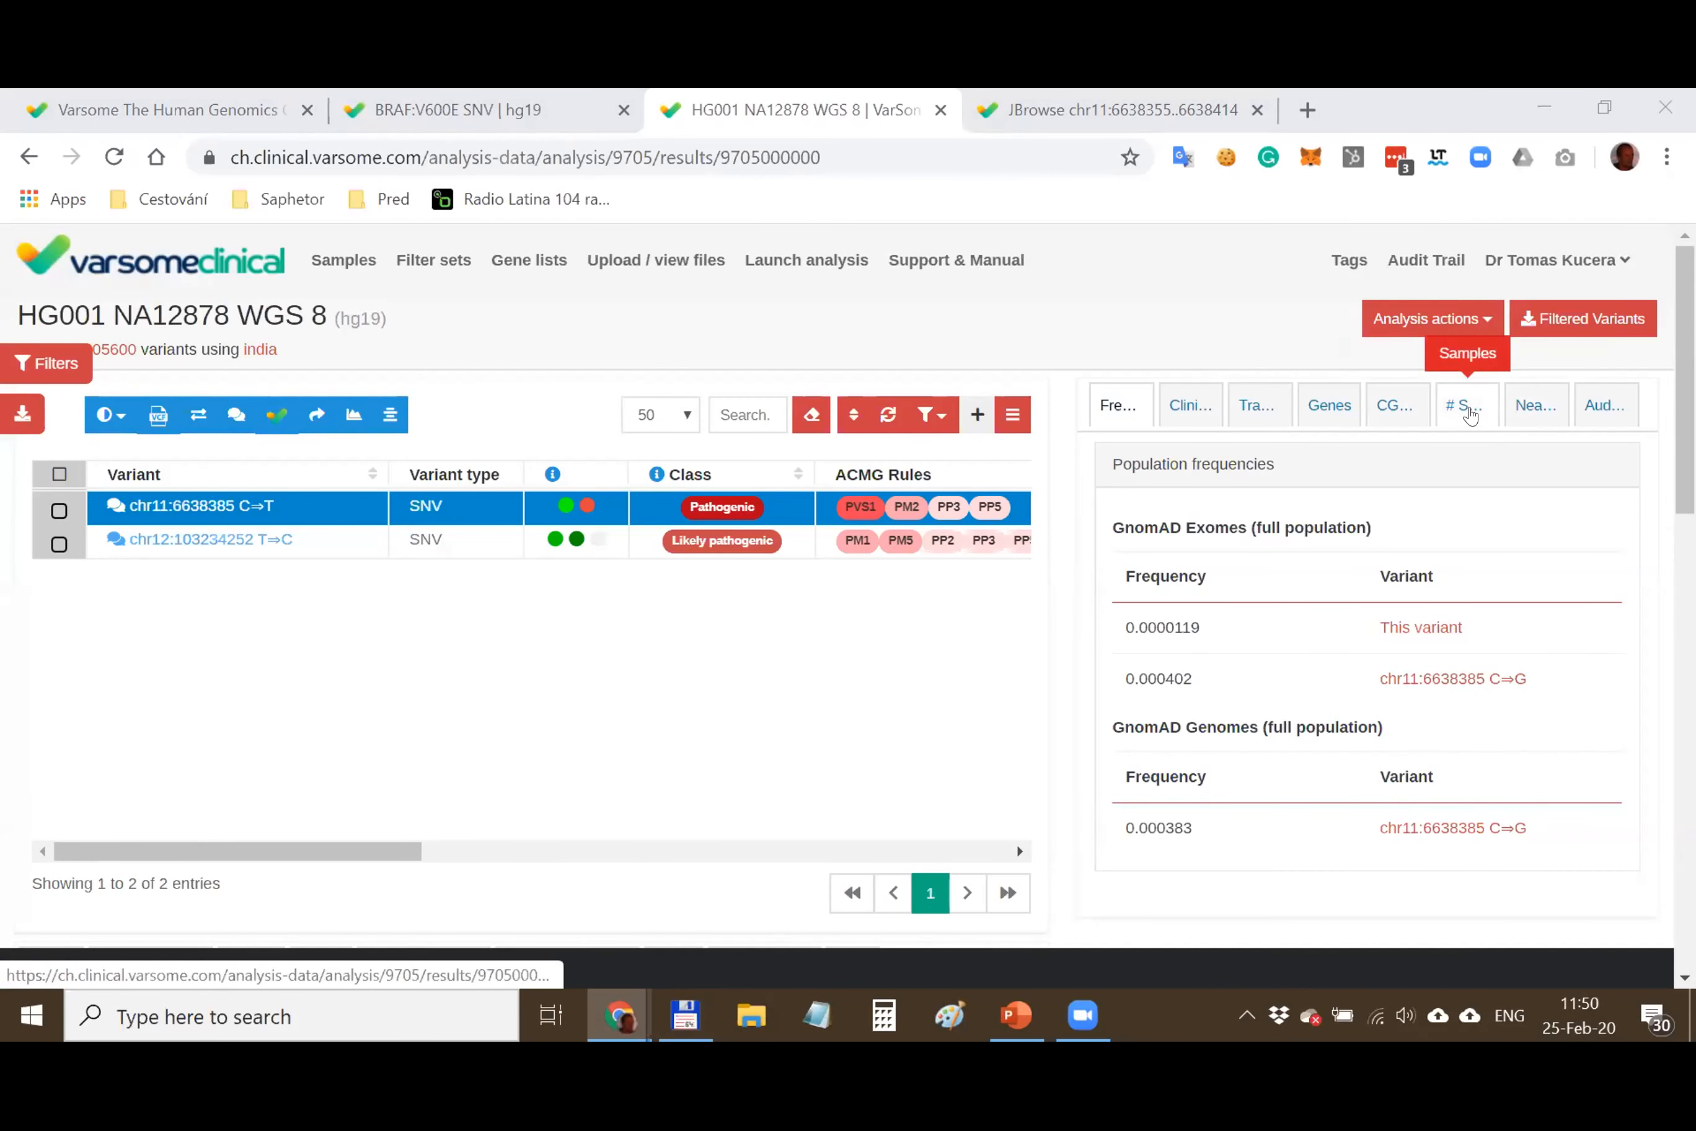
Show the # Samples panel for the chr11:6638385 C⇒T variant
{"action": "left_click", "coordinate": [1474, 413]}
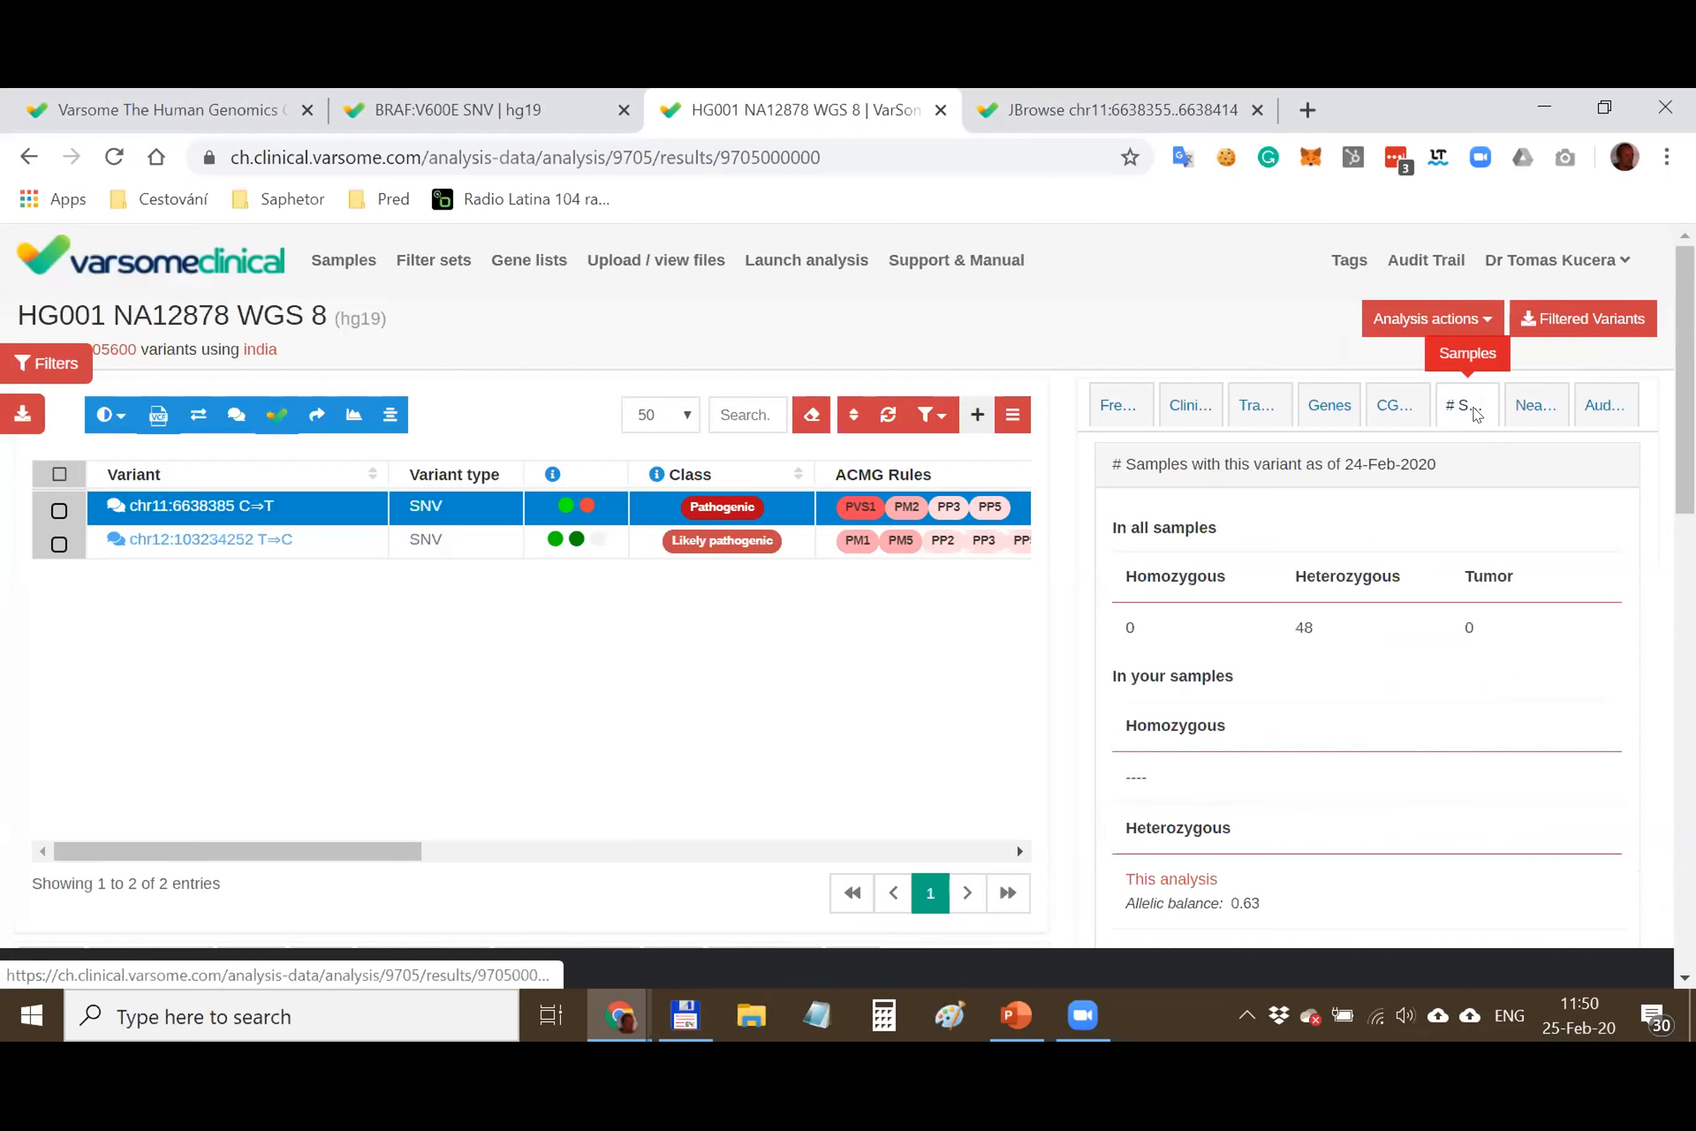
{"action": "scroll", "coordinate": [1457, 561], "scroll_direction": "down", "scroll_amount": 3}
{"action": "scroll", "coordinate": [1454, 561], "scroll_direction": "up", "scroll_amount": 2}
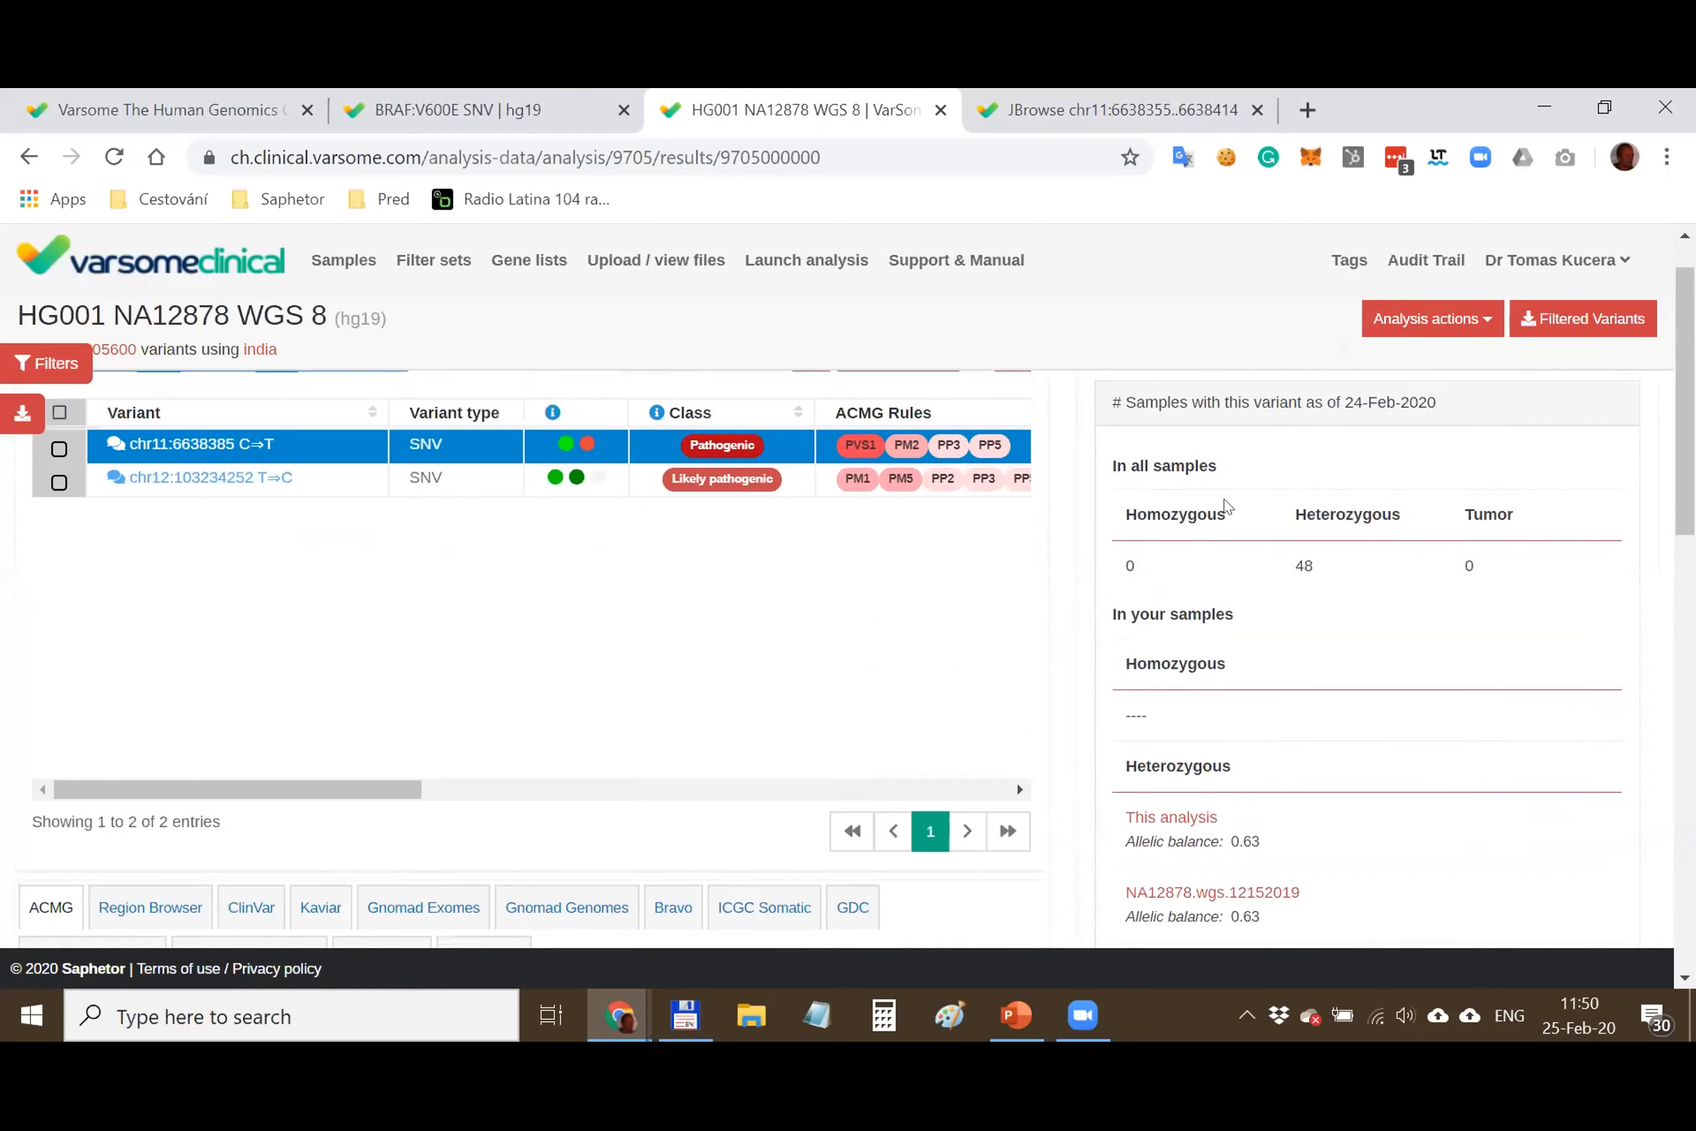
{"action": "scroll", "coordinate": [1226, 507], "scroll_direction": "up", "scroll_amount": 1}
{"action": "scroll", "coordinate": [1320, 682], "scroll_direction": "down", "scroll_amount": 2}
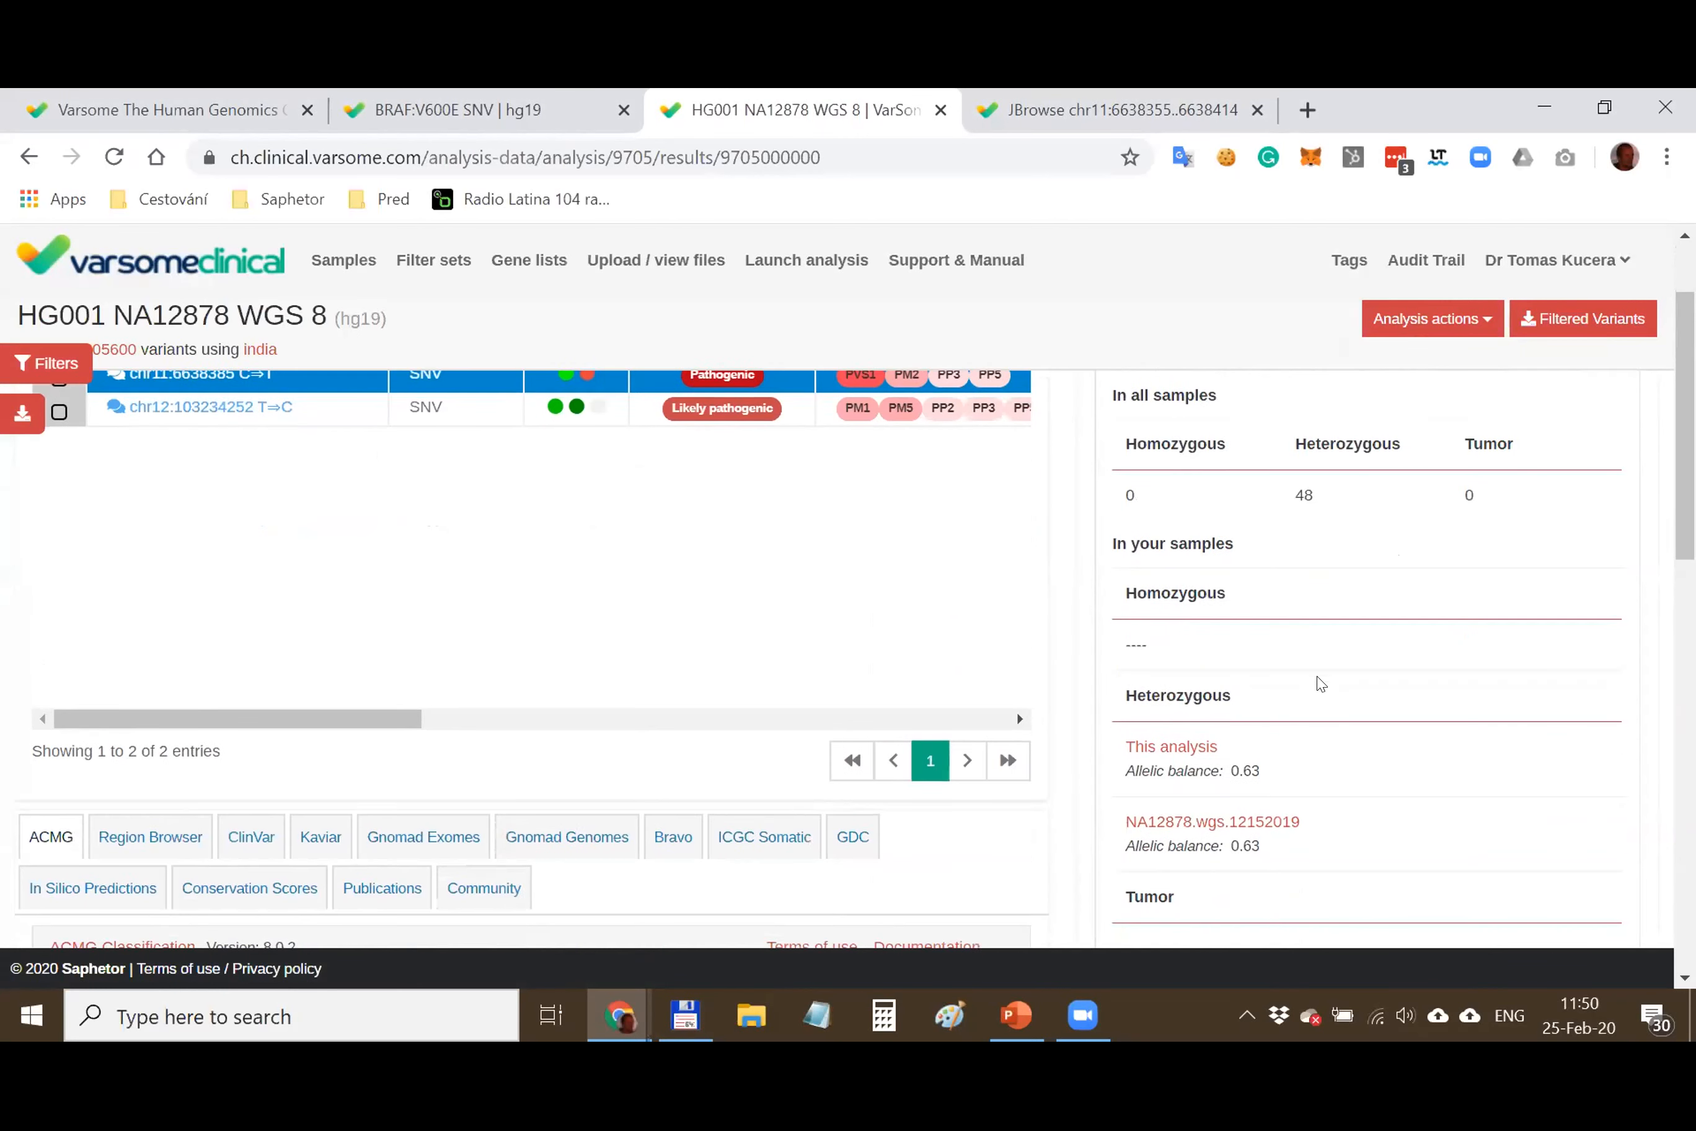
Highlight the 48 heterozygous sample entries and the Heterozygous heading, then clear the highlights
{"action": "left_click_drag", "start_coordinate": [1156, 690], "coordinate": [1154, 919]}
{"action": "left_click", "coordinate": [1321, 693]}
{"action": "scroll", "coordinate": [1160, 689], "scroll_direction": "up", "scroll_amount": 2}
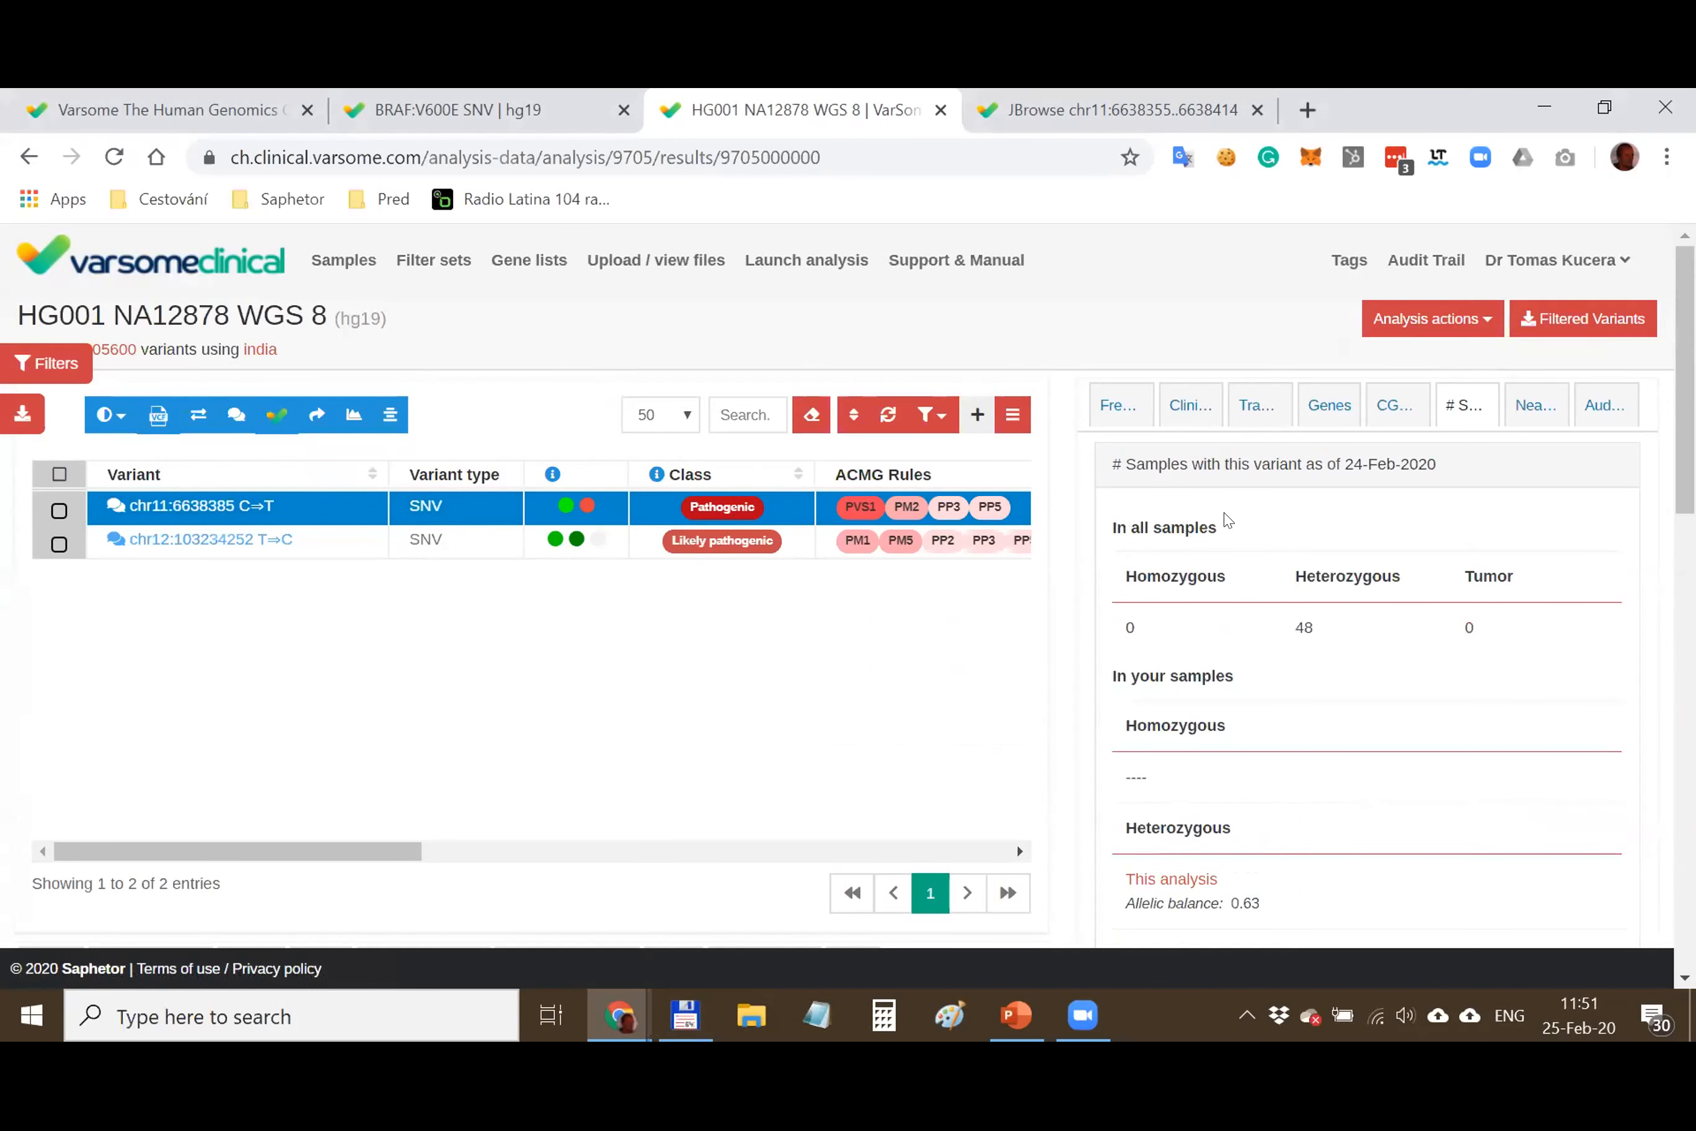
{"action": "scroll", "coordinate": [1228, 519], "scroll_direction": "down", "scroll_amount": 5}
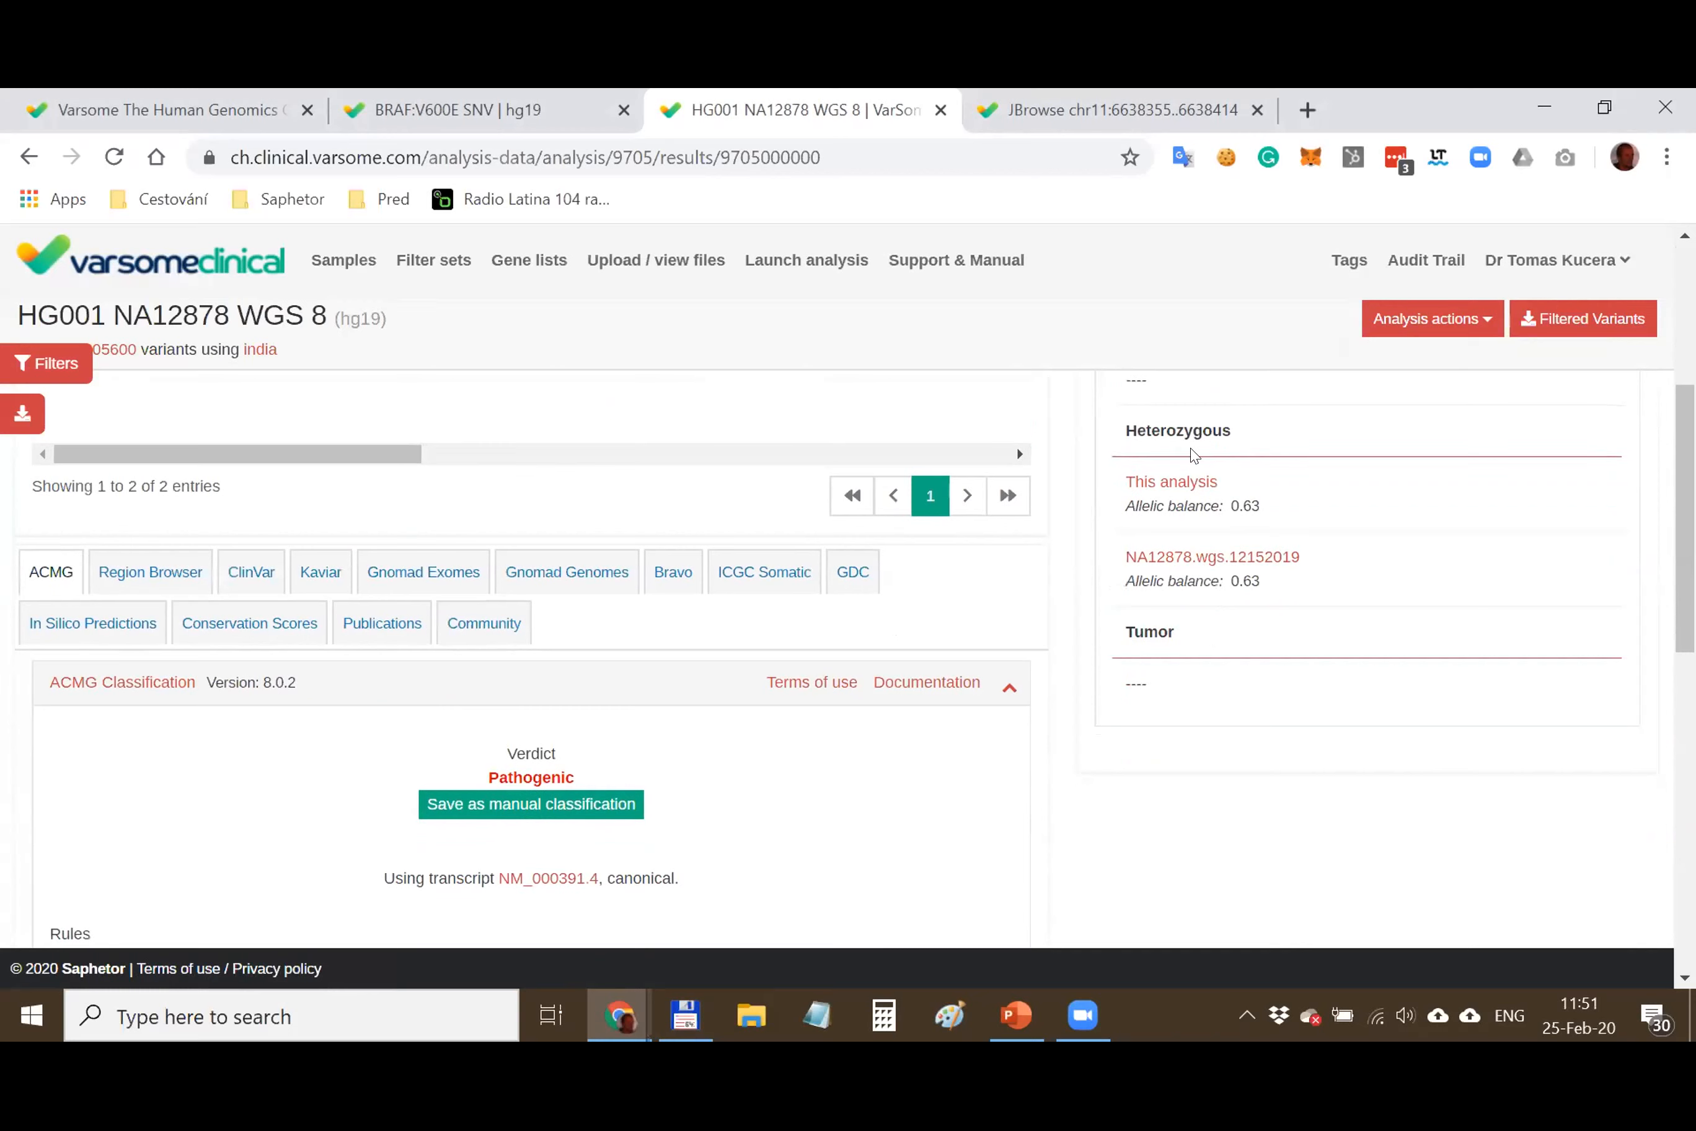
{"action": "double_click", "coordinate": [1157, 425]}
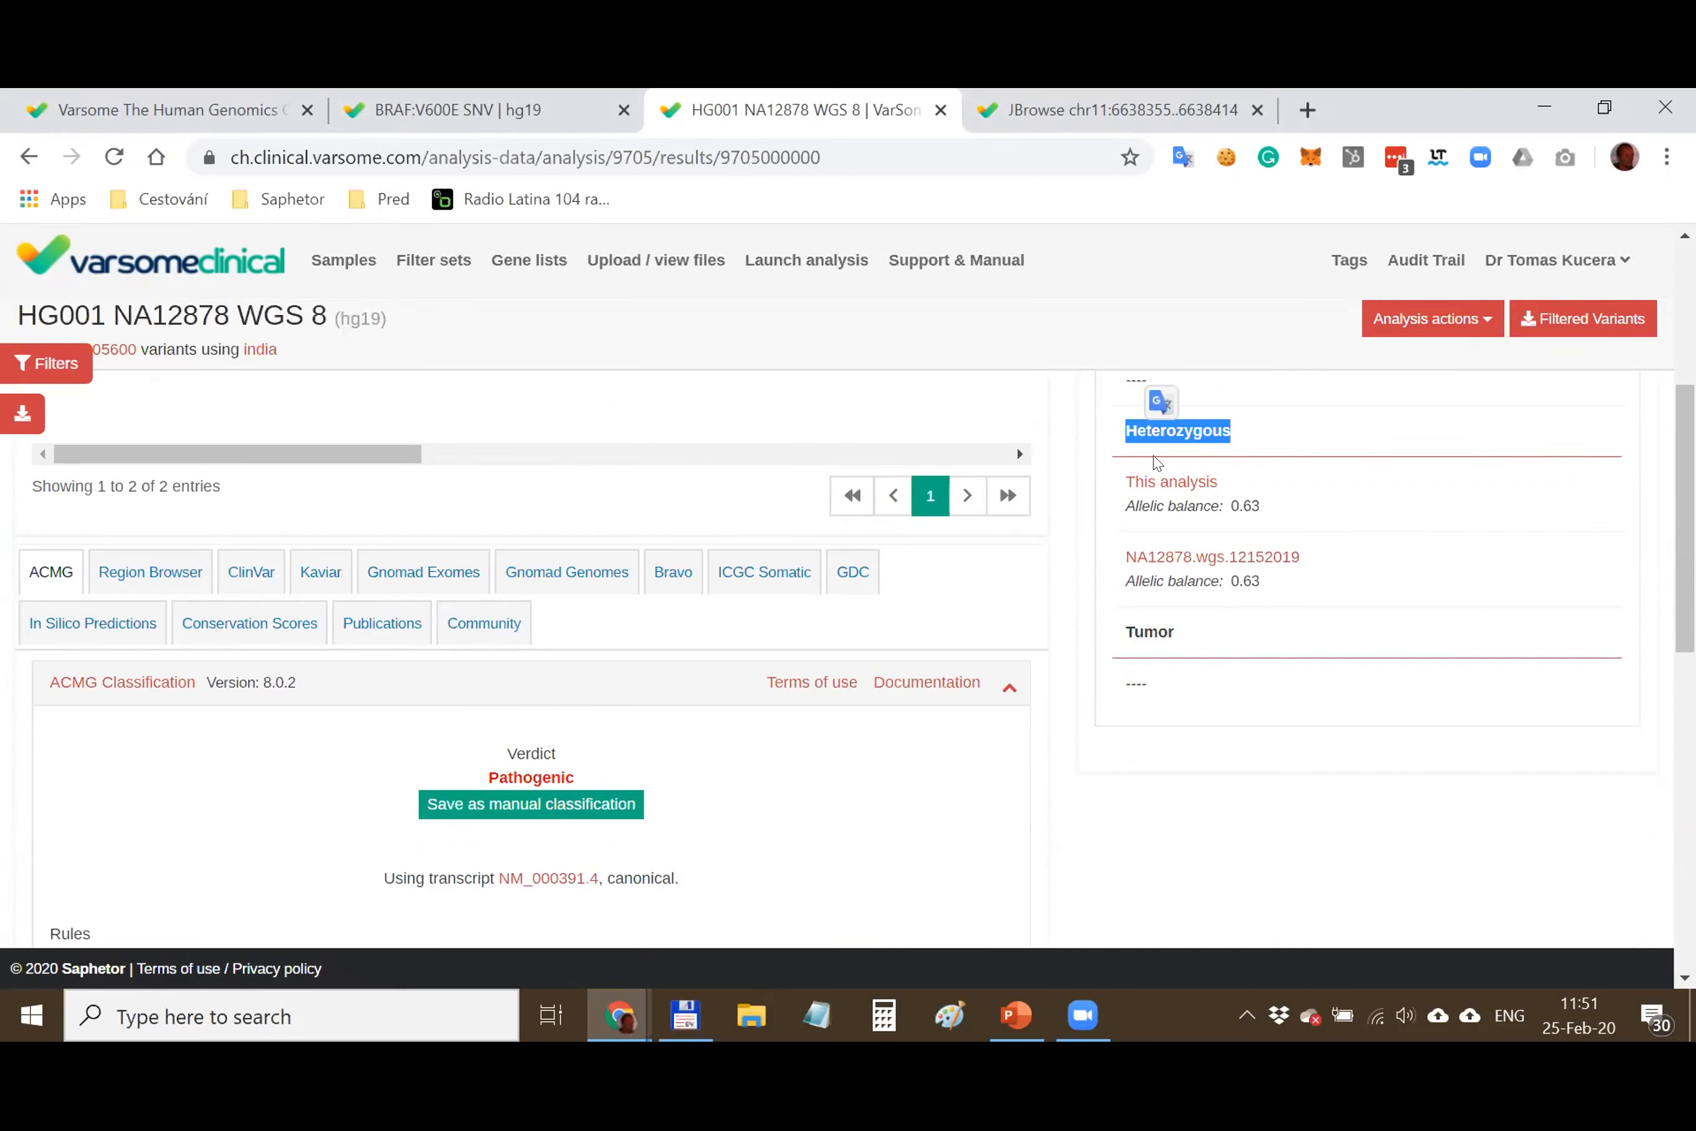
{"action": "left_click", "coordinate": [1305, 437]}
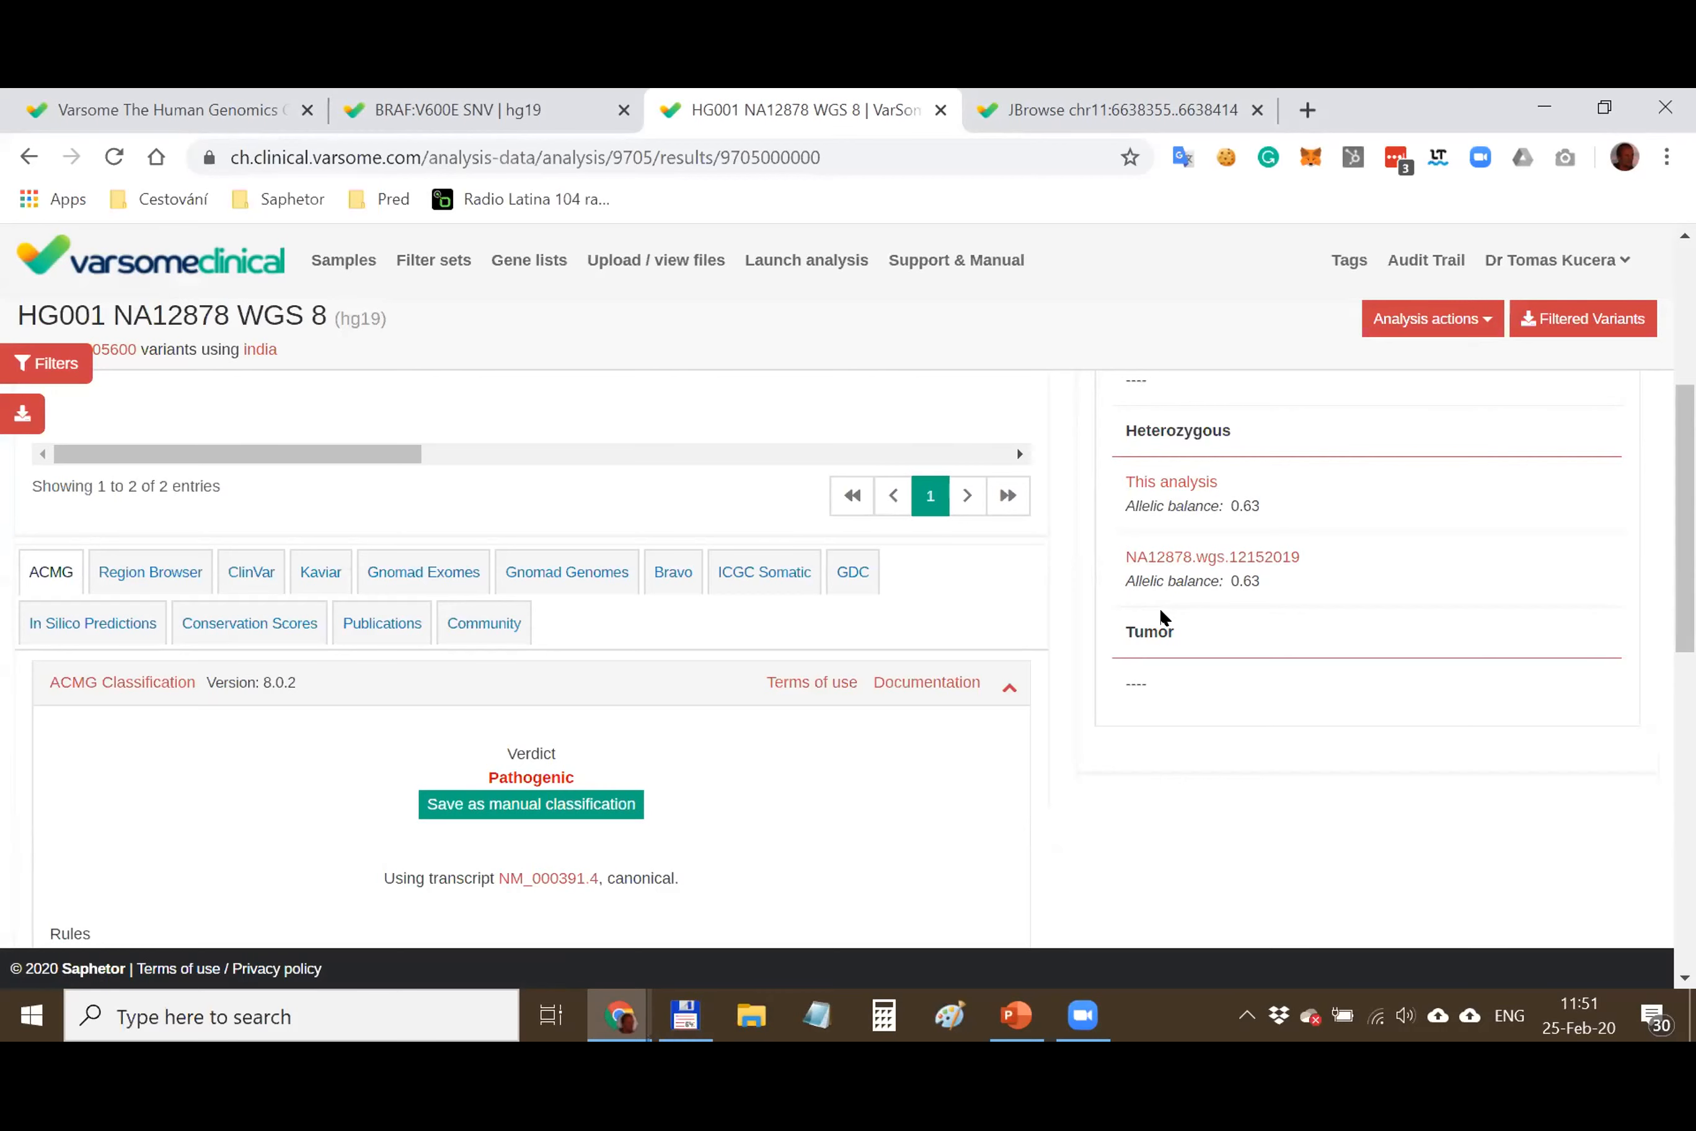
{"action": "scroll", "coordinate": [626, 552], "scroll_direction": "up", "scroll_amount": 5}
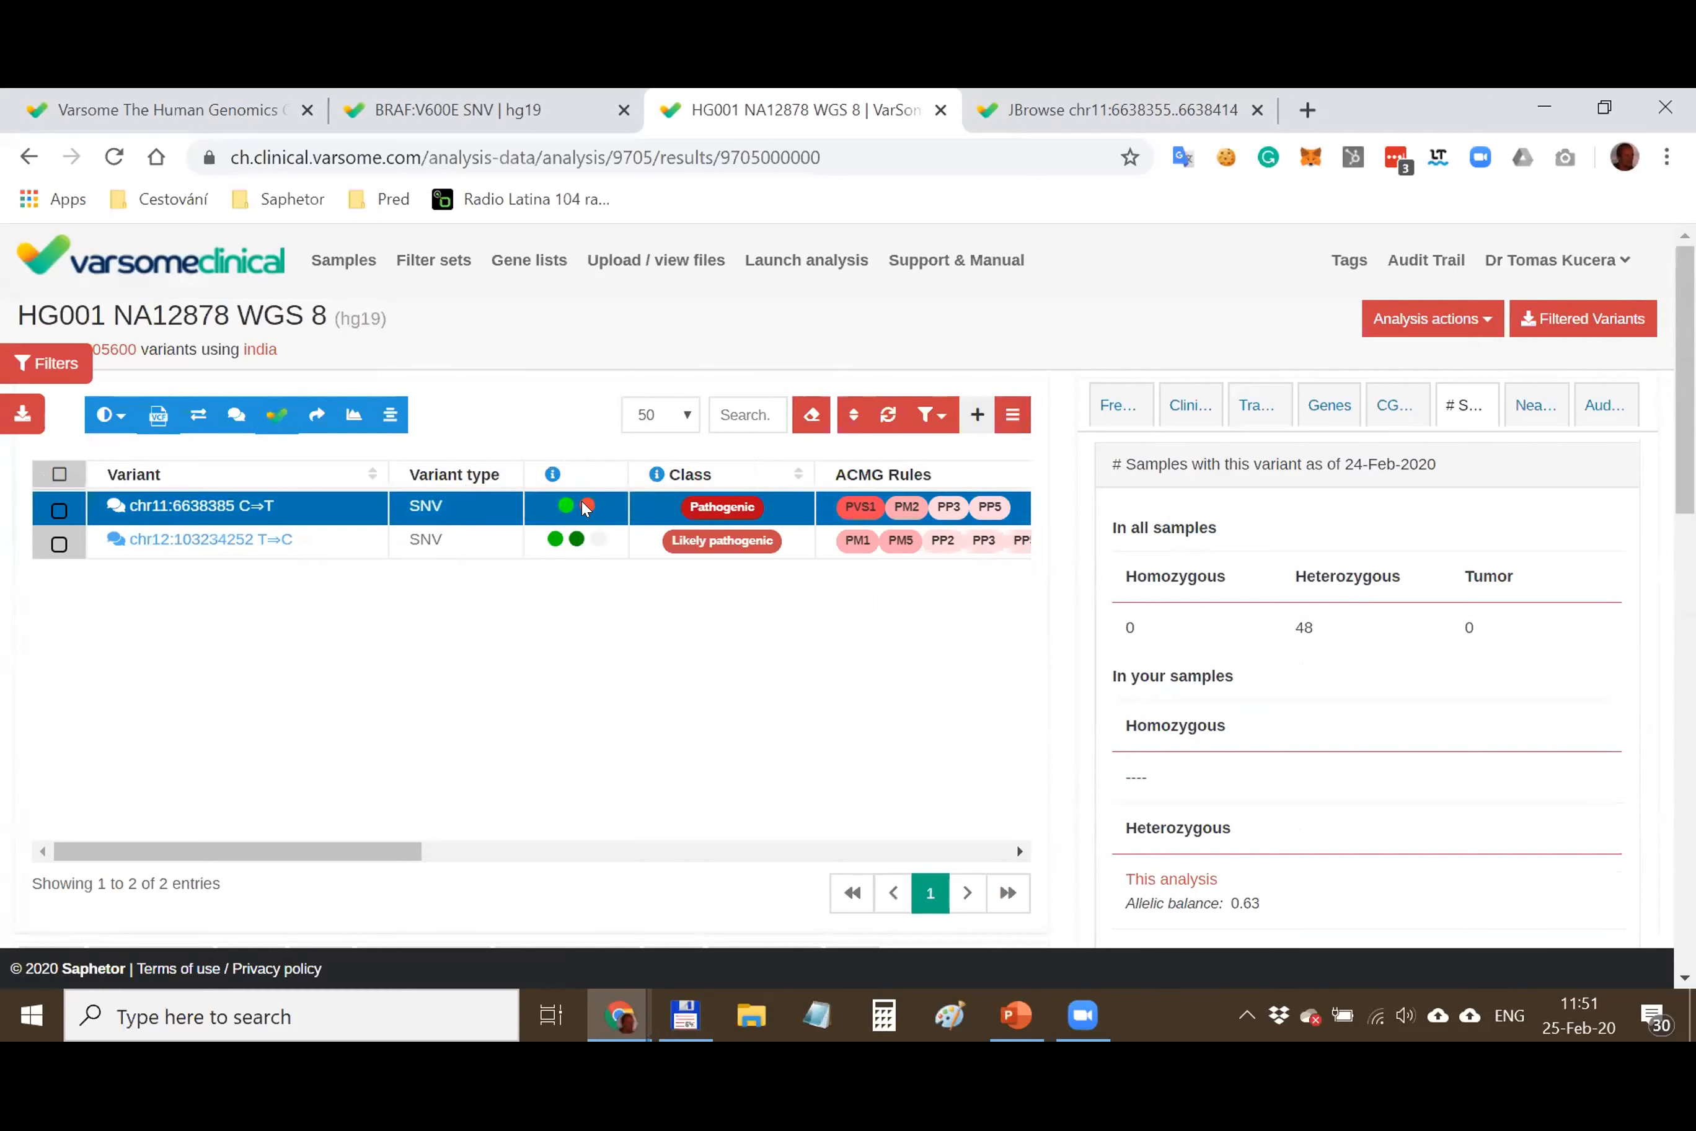
Open the Analysis actions menu listing QC and coverage reports plus VCF, BAM and BAI downloads
{"action": "scroll", "coordinate": [1416, 582], "scroll_direction": "down", "scroll_amount": 2}
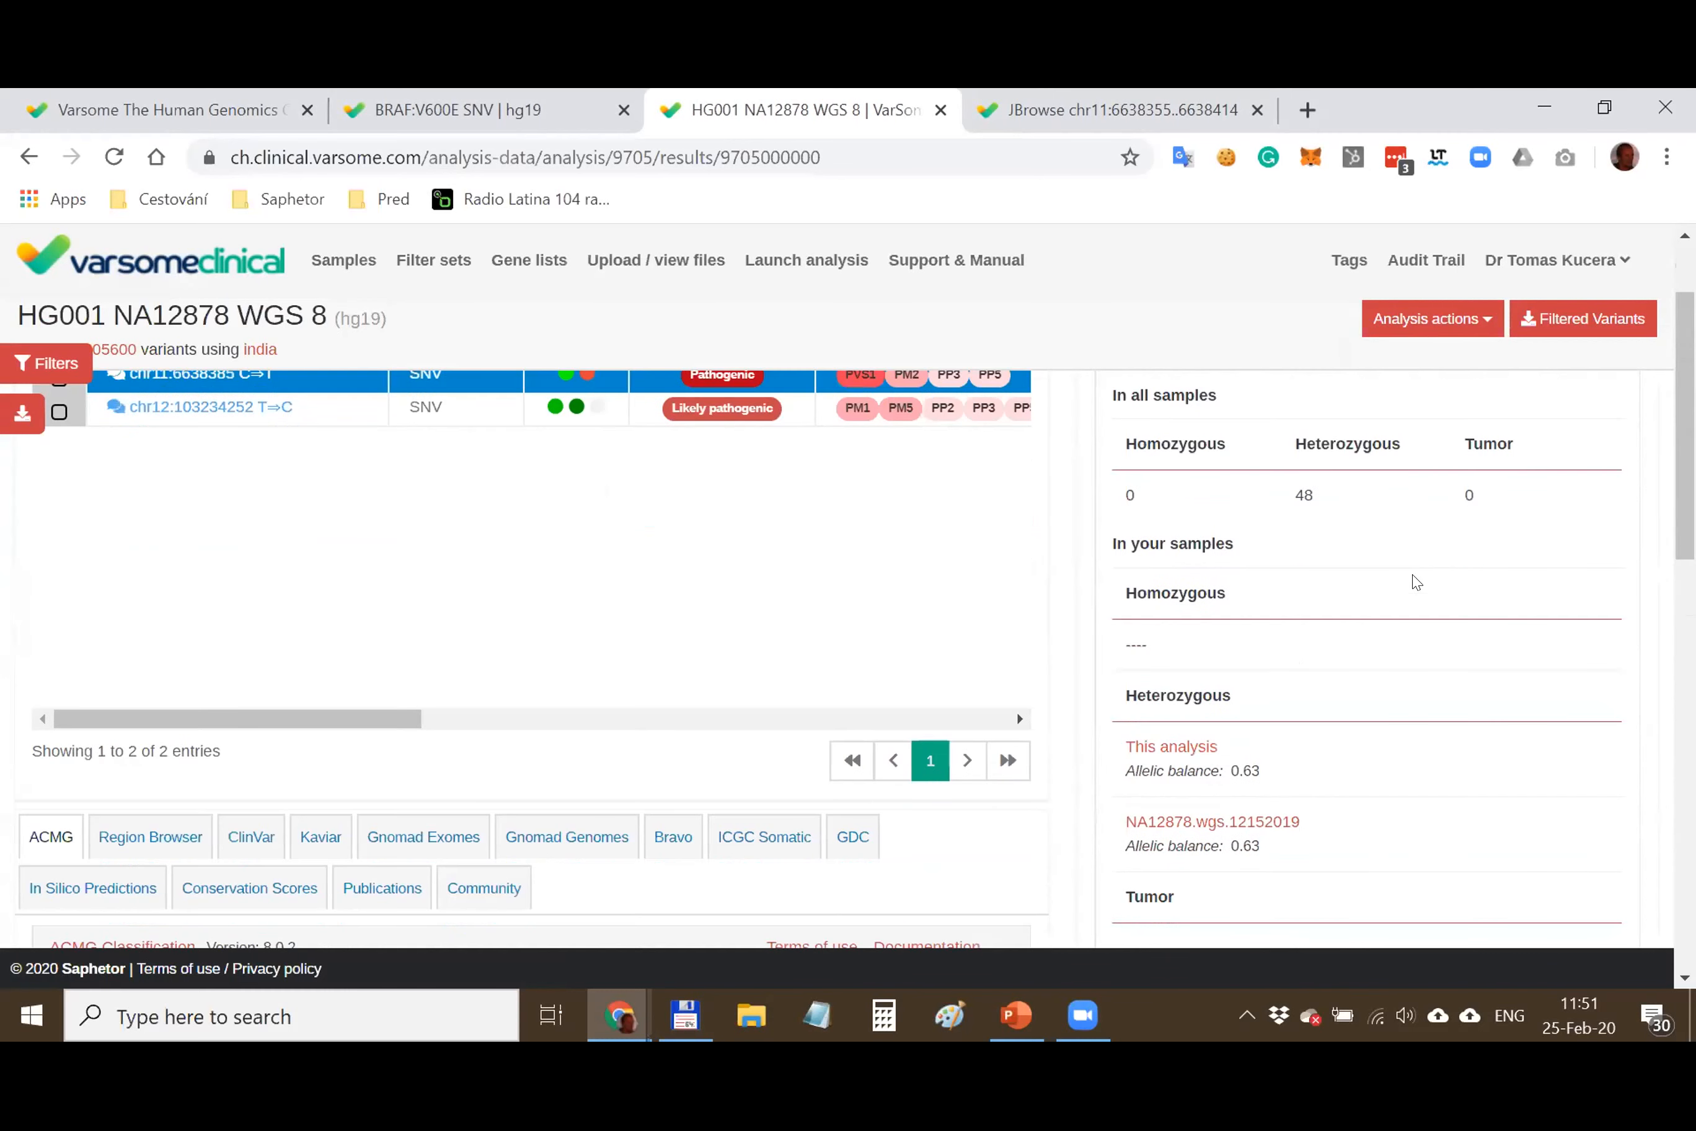
{"action": "scroll", "coordinate": [1408, 595], "scroll_direction": "up", "scroll_amount": 2}
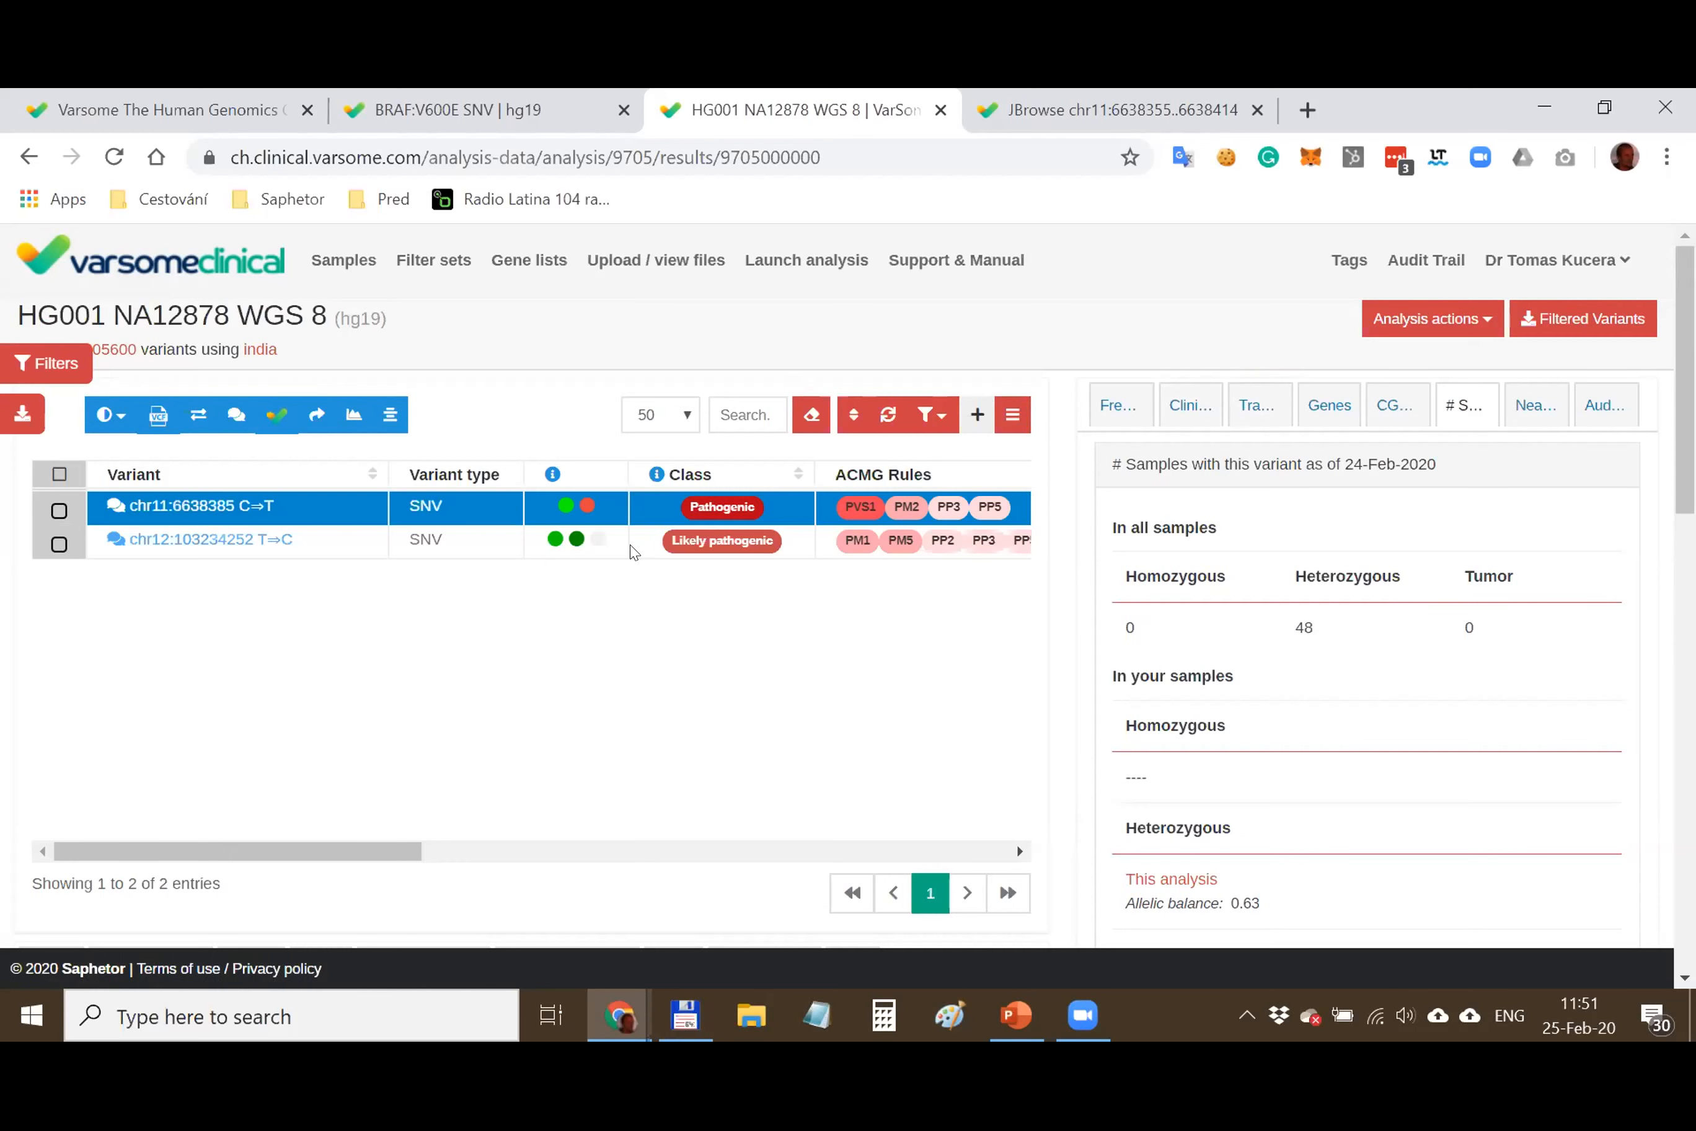
{"action": "key", "text": "alt+Tab"}
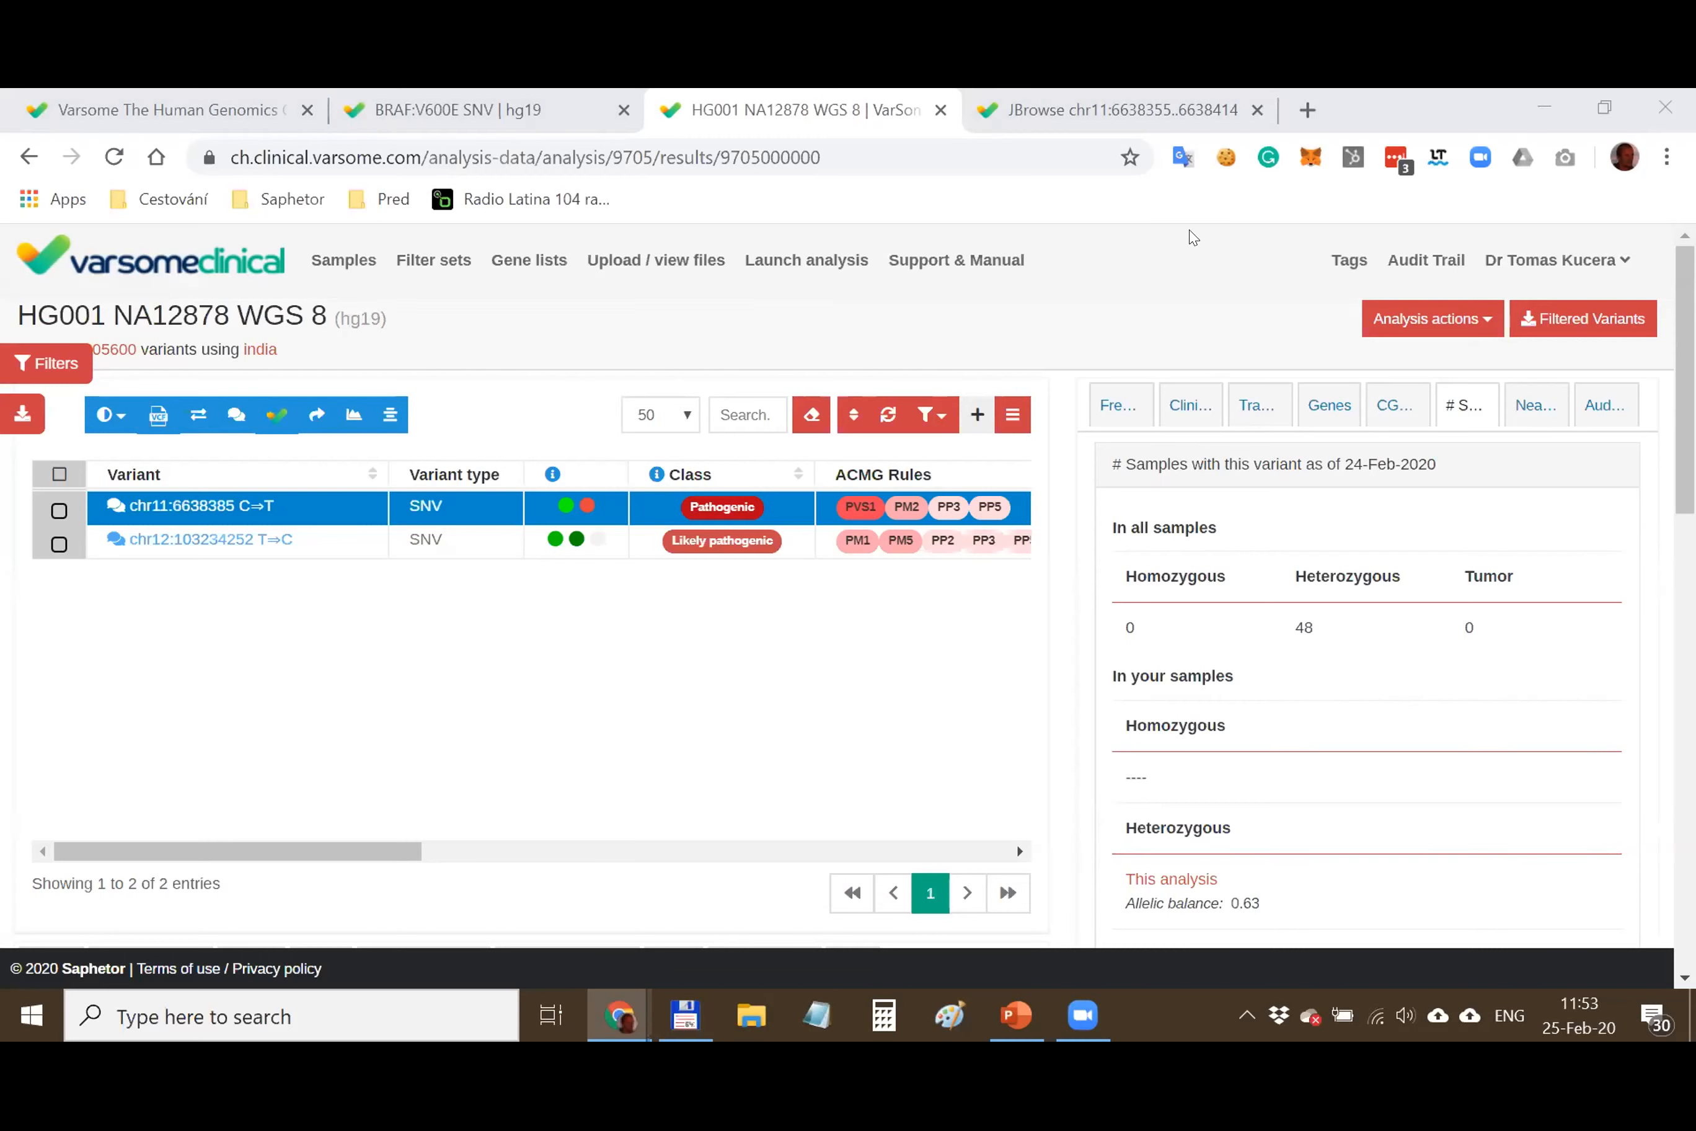
{"action": "left_click", "coordinate": [1448, 324]}
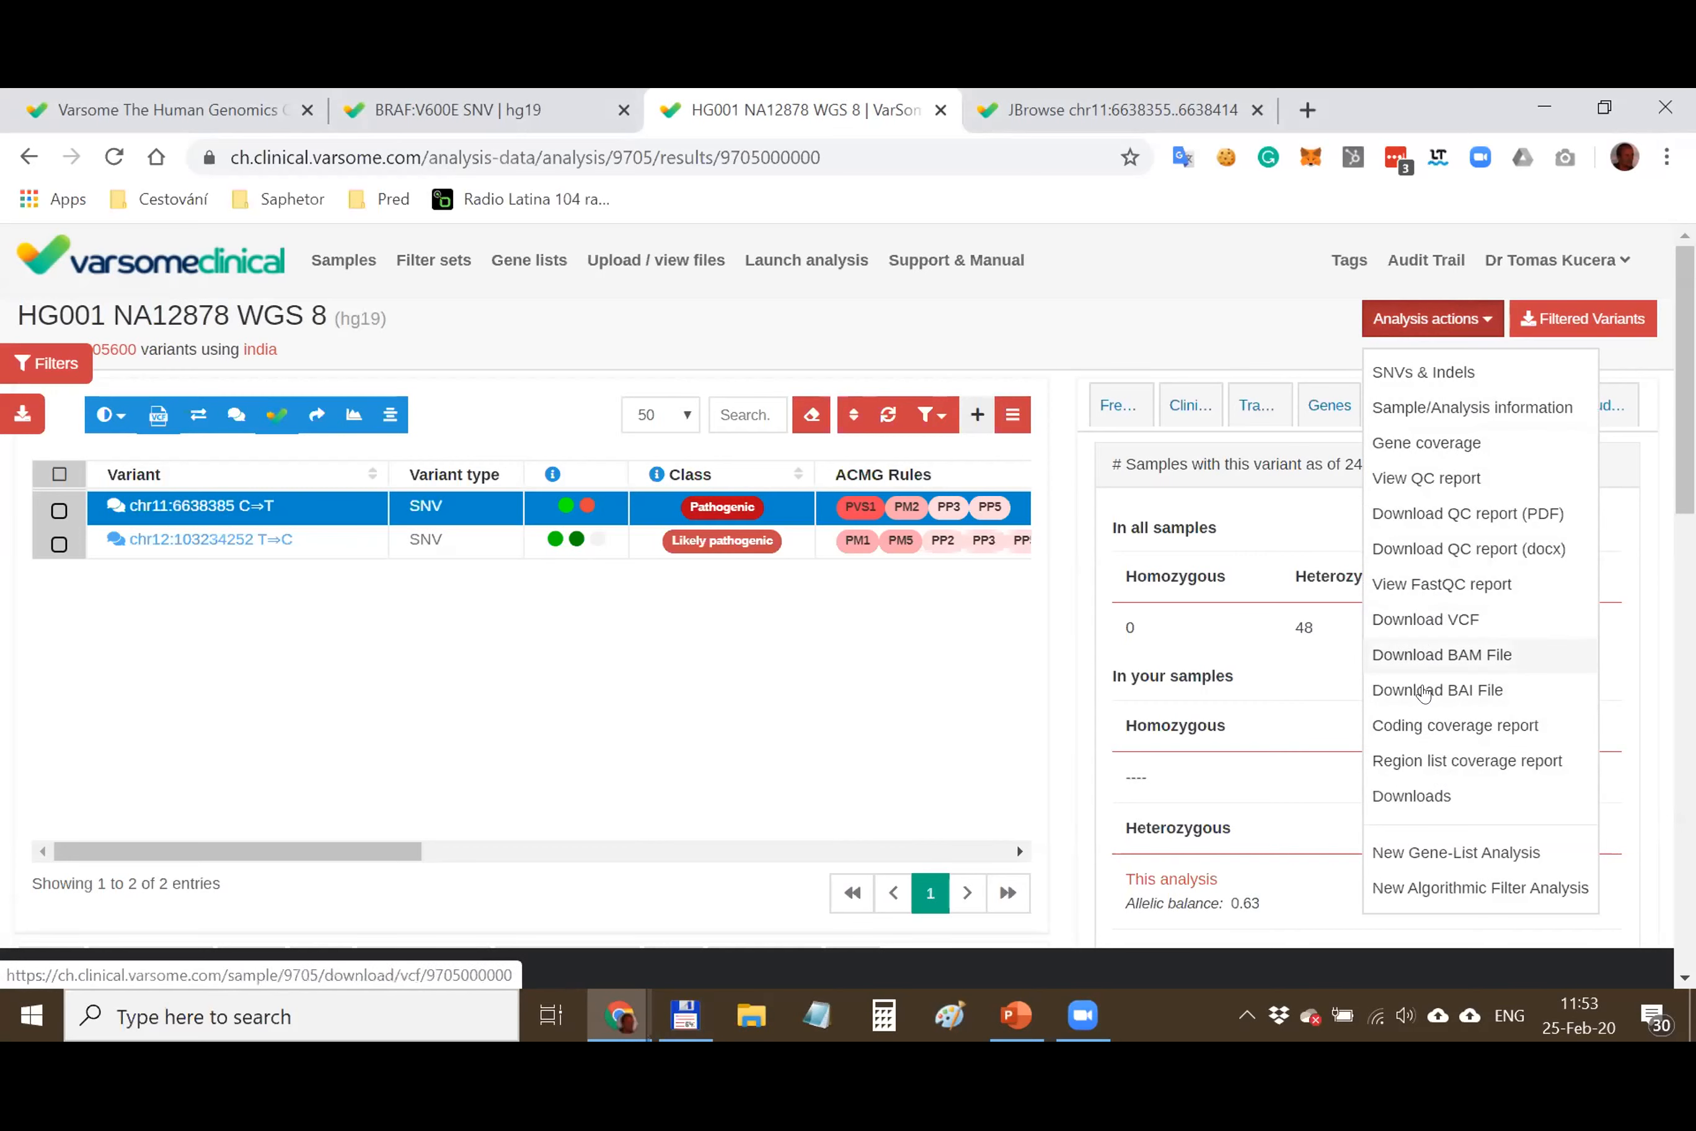
View the FastQC report for HG001-NA12878-50x_1.fastq.gz, including its per-base quality plot
{"action": "left_click", "coordinate": [1437, 586]}
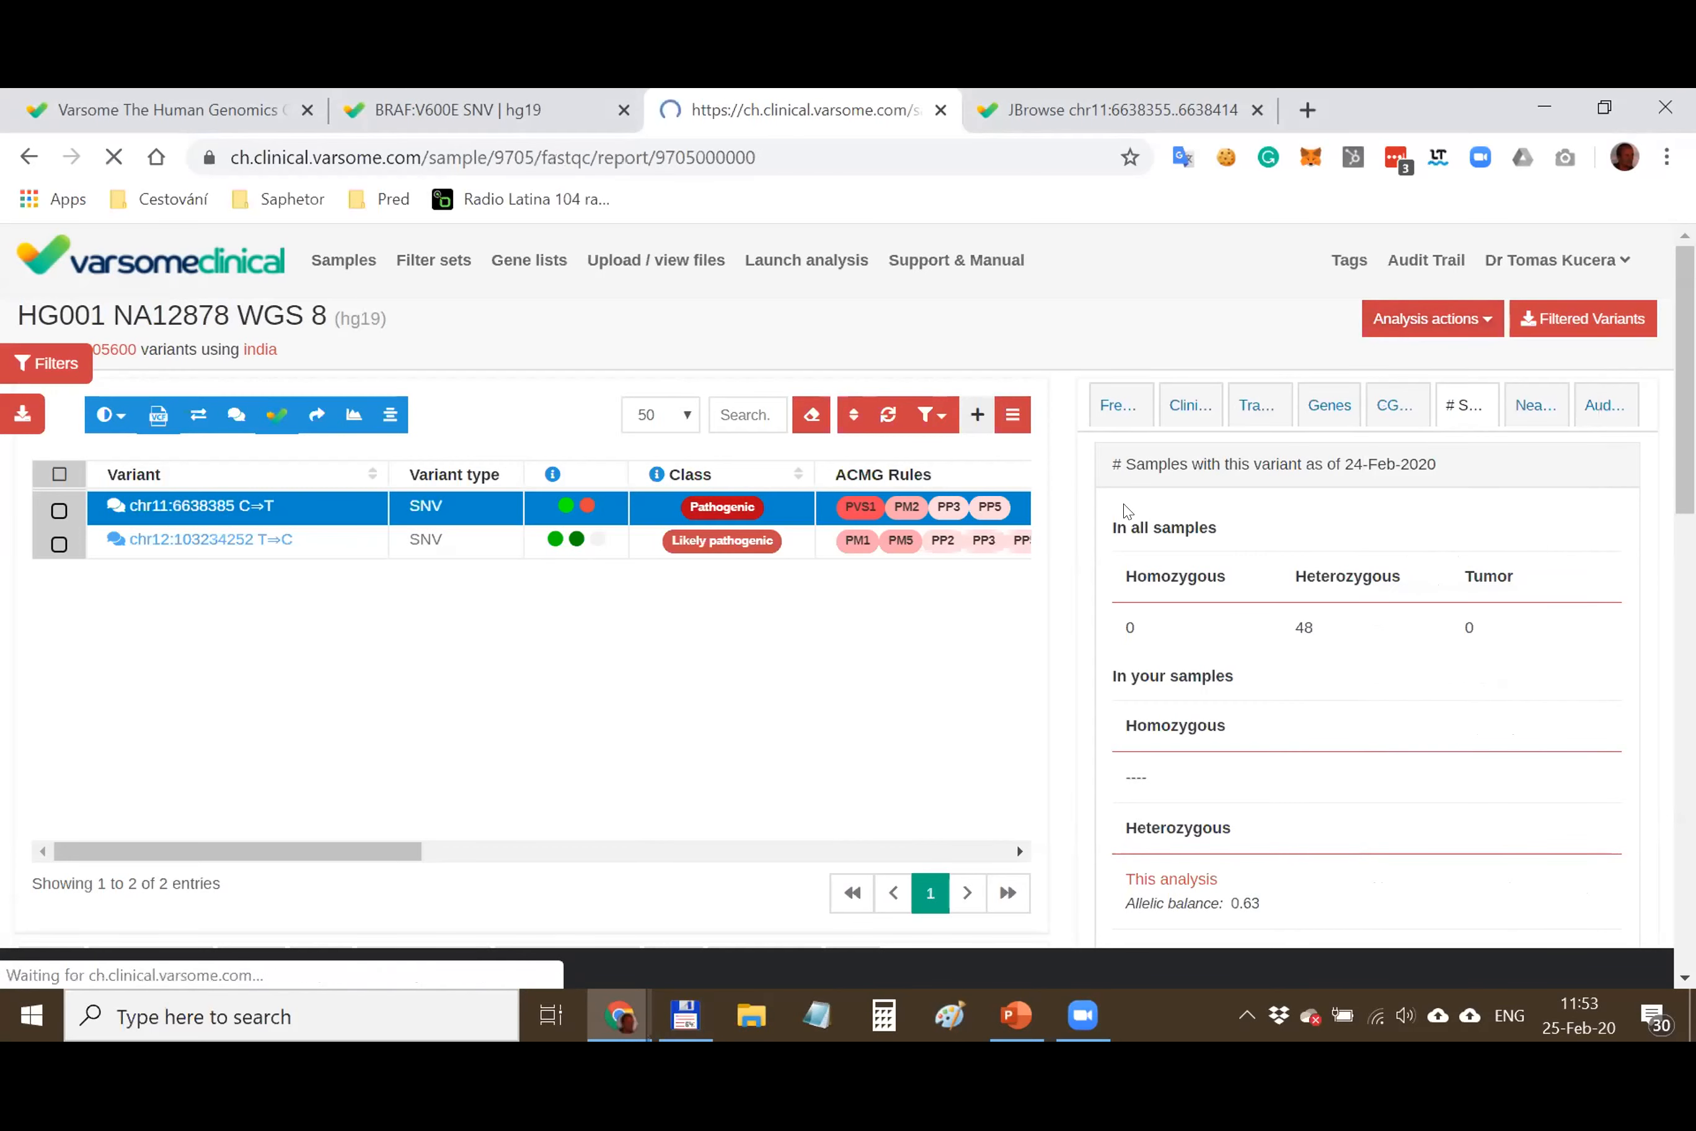
{"action": "scroll", "coordinate": [848, 590], "scroll_direction": "down", "scroll_amount": 5}
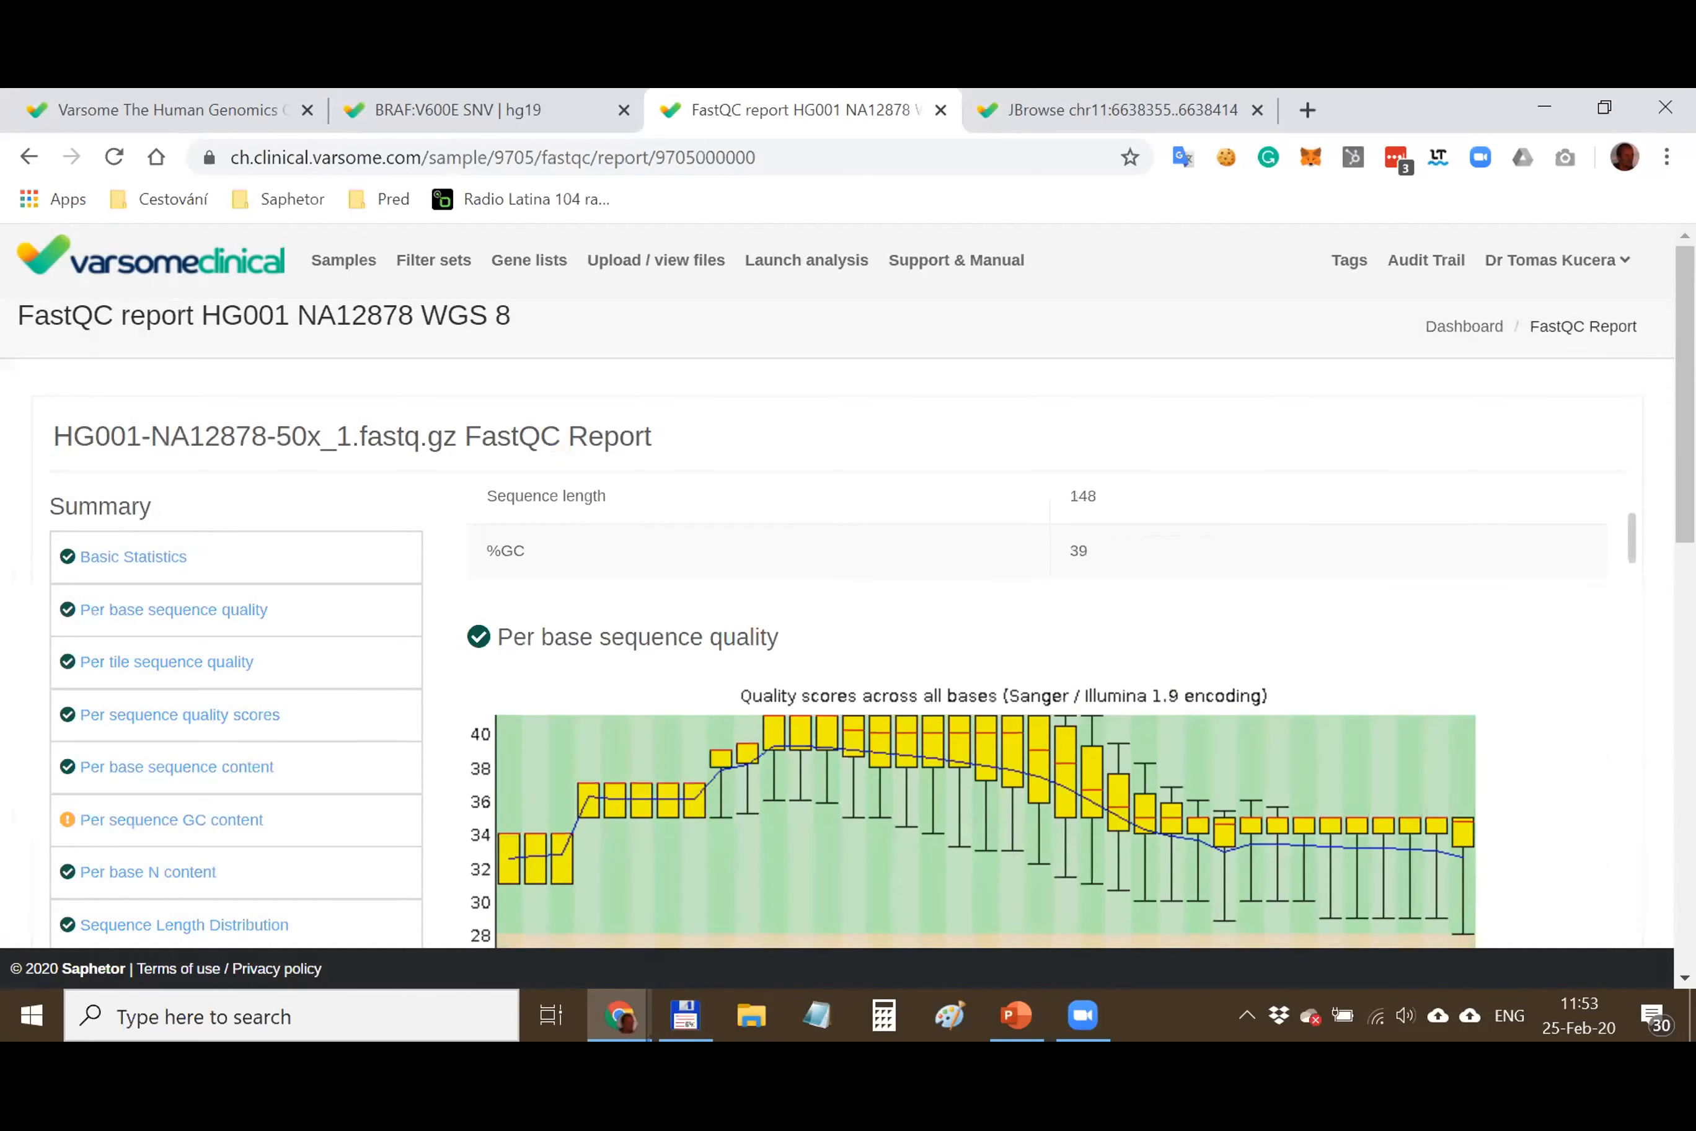
{"action": "scroll", "coordinate": [849, 653], "scroll_direction": "down", "scroll_amount": 3}
{"action": "scroll", "coordinate": [871, 603], "scroll_direction": "up", "scroll_amount": 3}
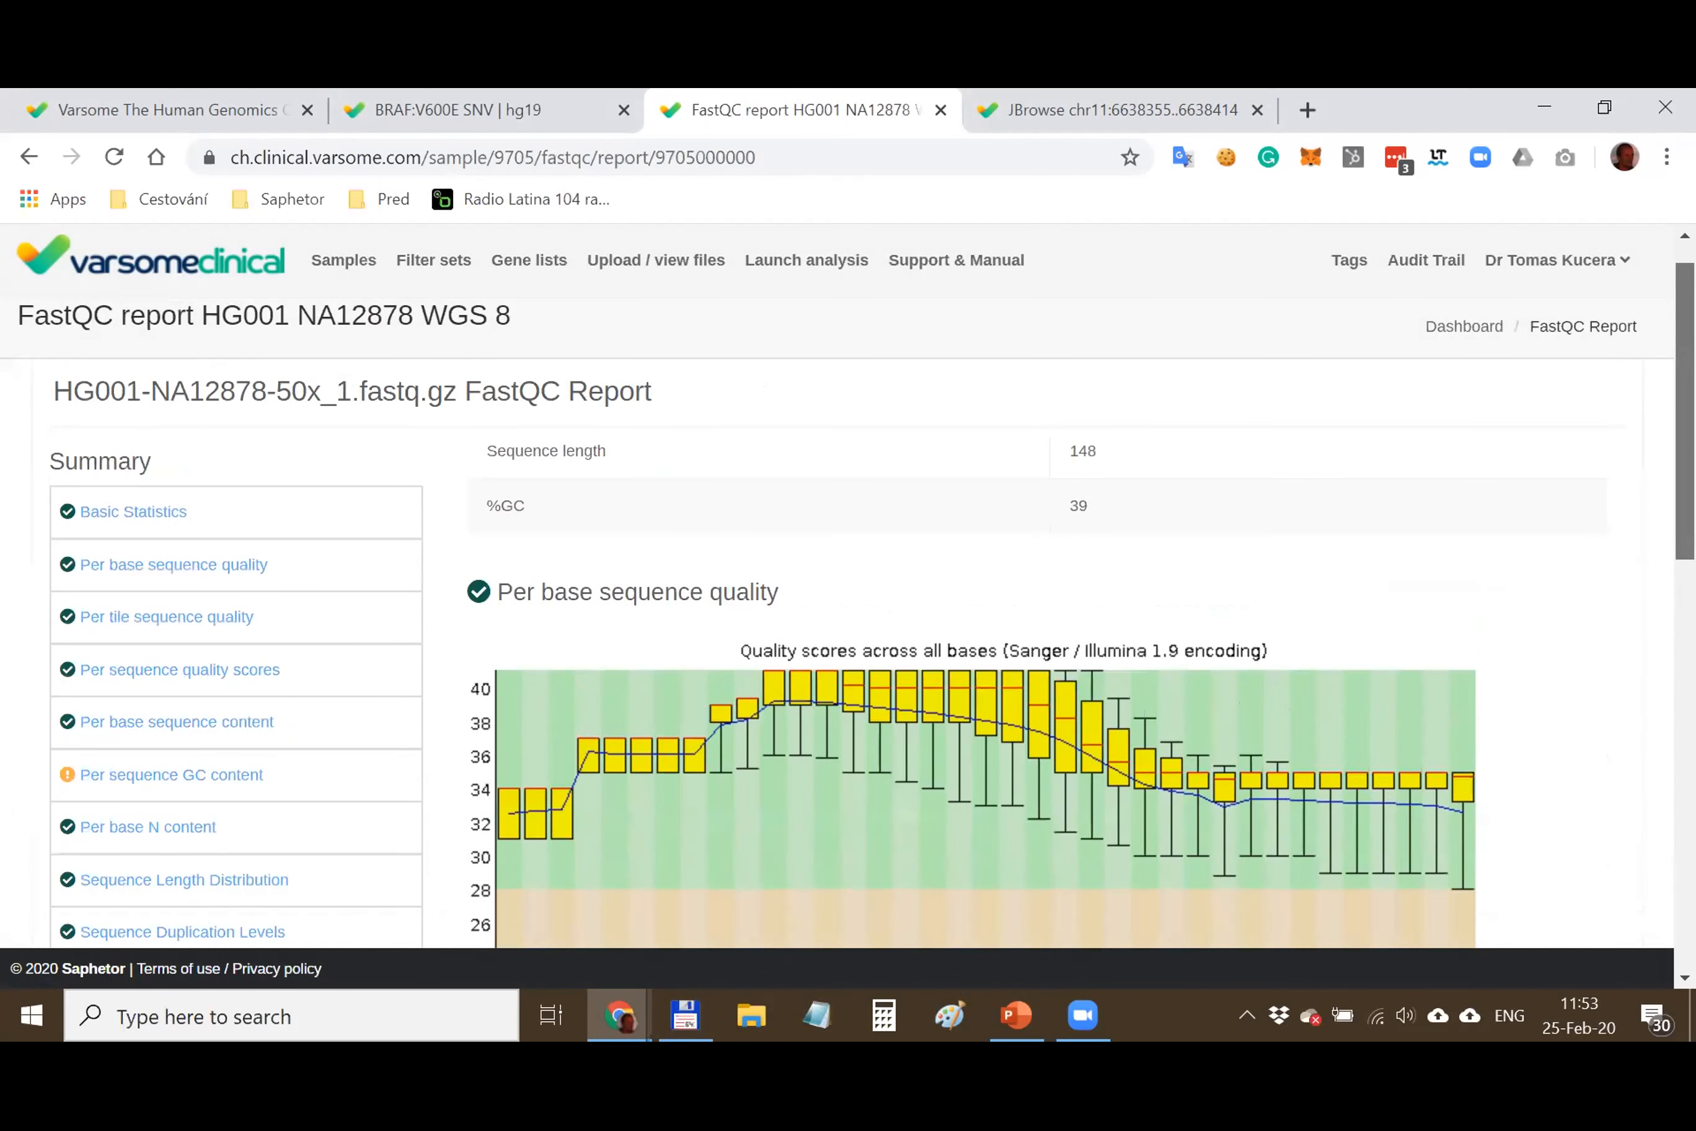